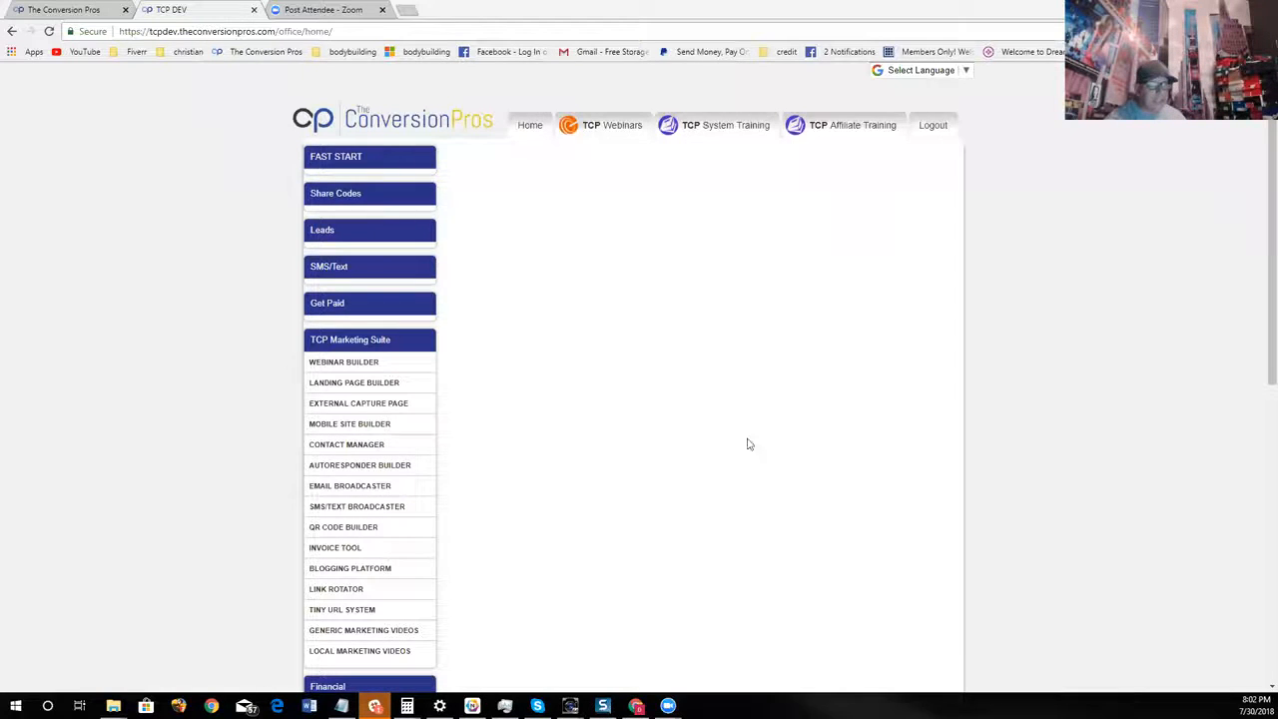
pyautogui.scroll(-2, 745, 394)
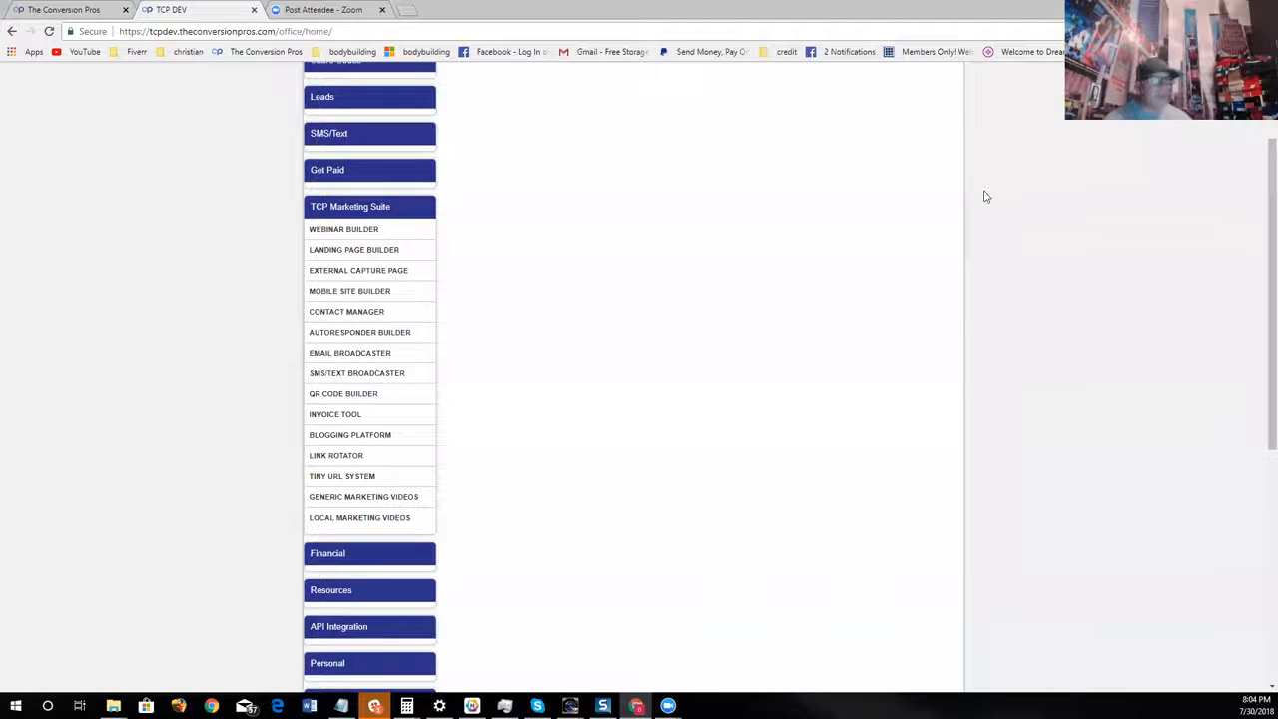
pyautogui.scroll(2, 878, 326)
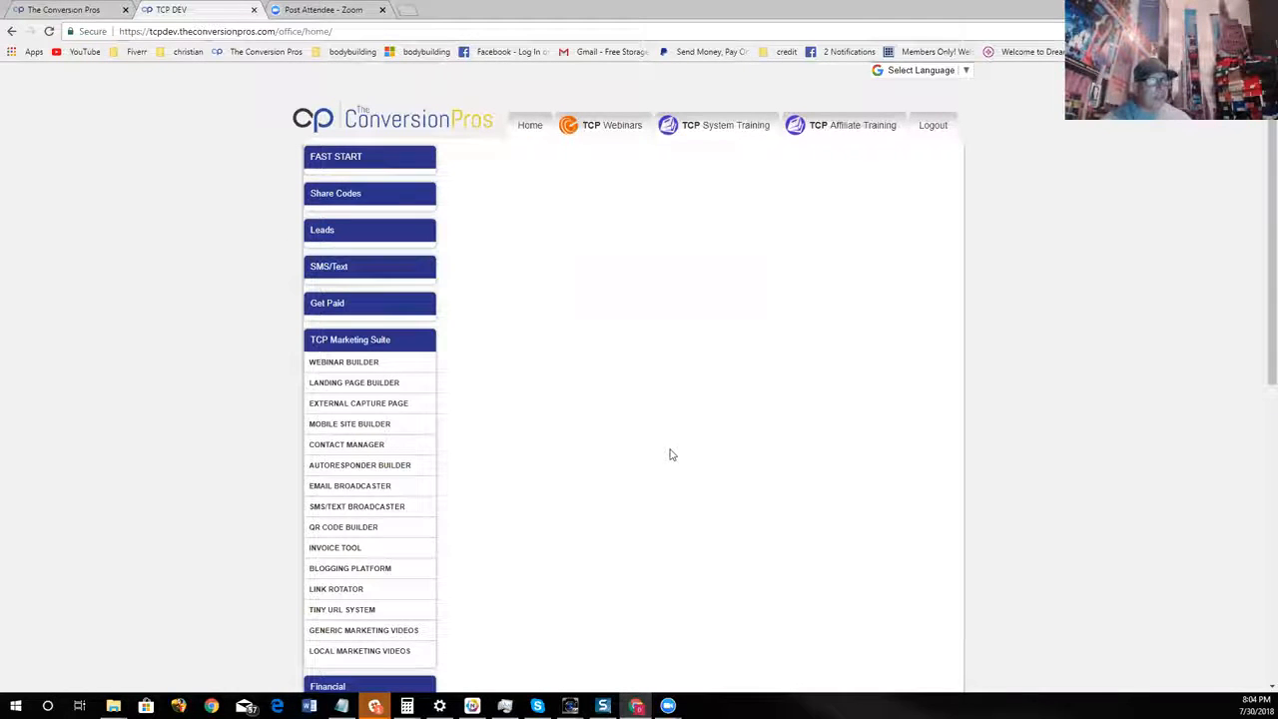
pyautogui.click(75, 9)
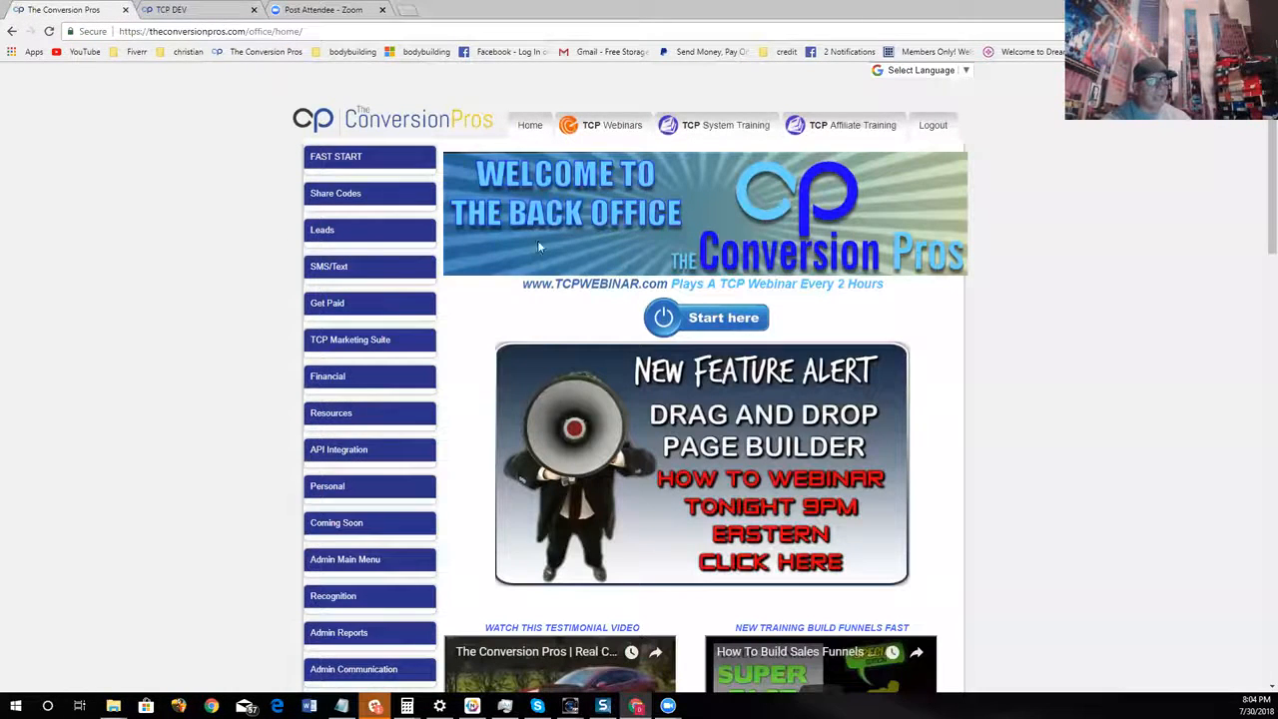
pyautogui.click(229, 12)
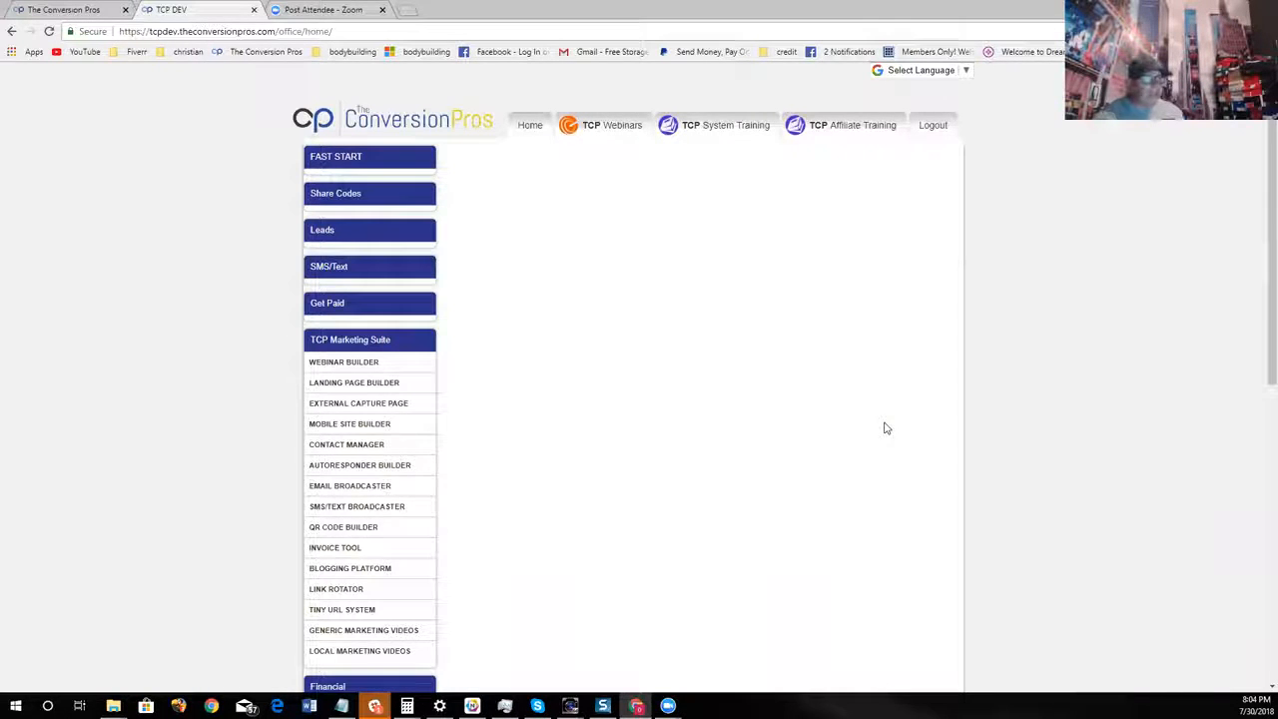
# Add a new landing page from the non-video template Full See Through Opacity and open it in the BETA builder
pyautogui.click(369, 385)
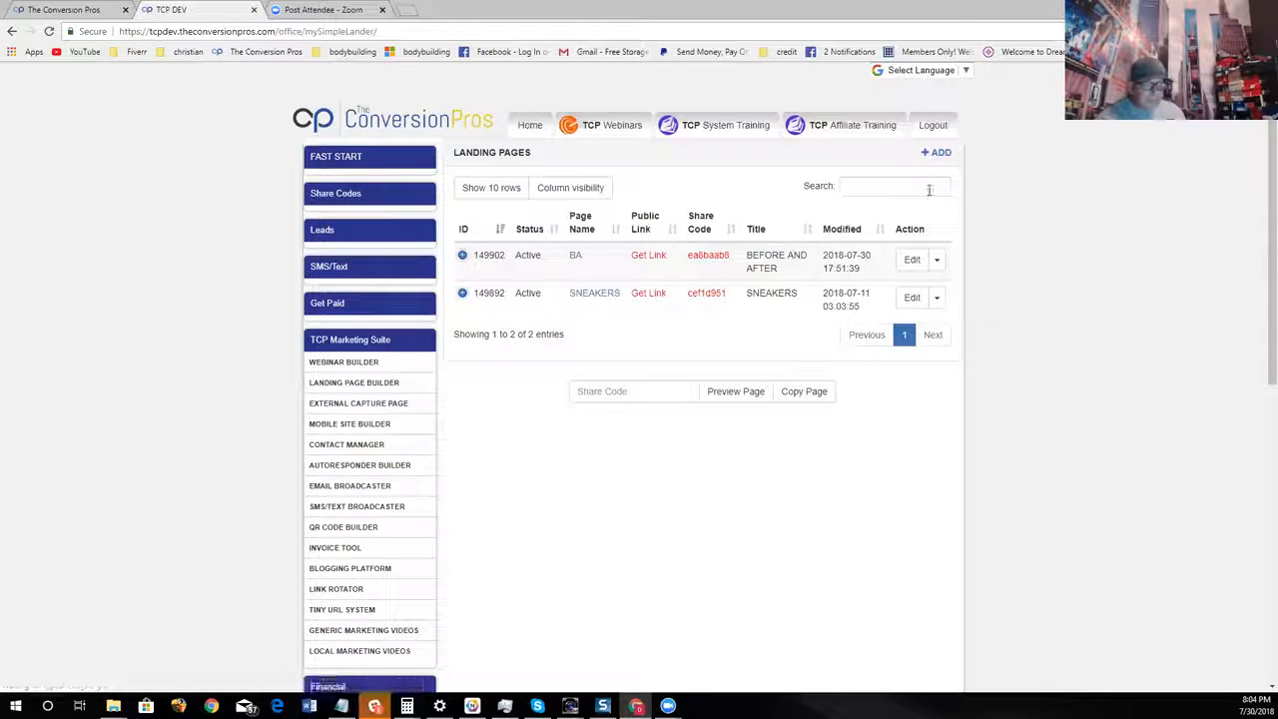
pyautogui.click(938, 153)
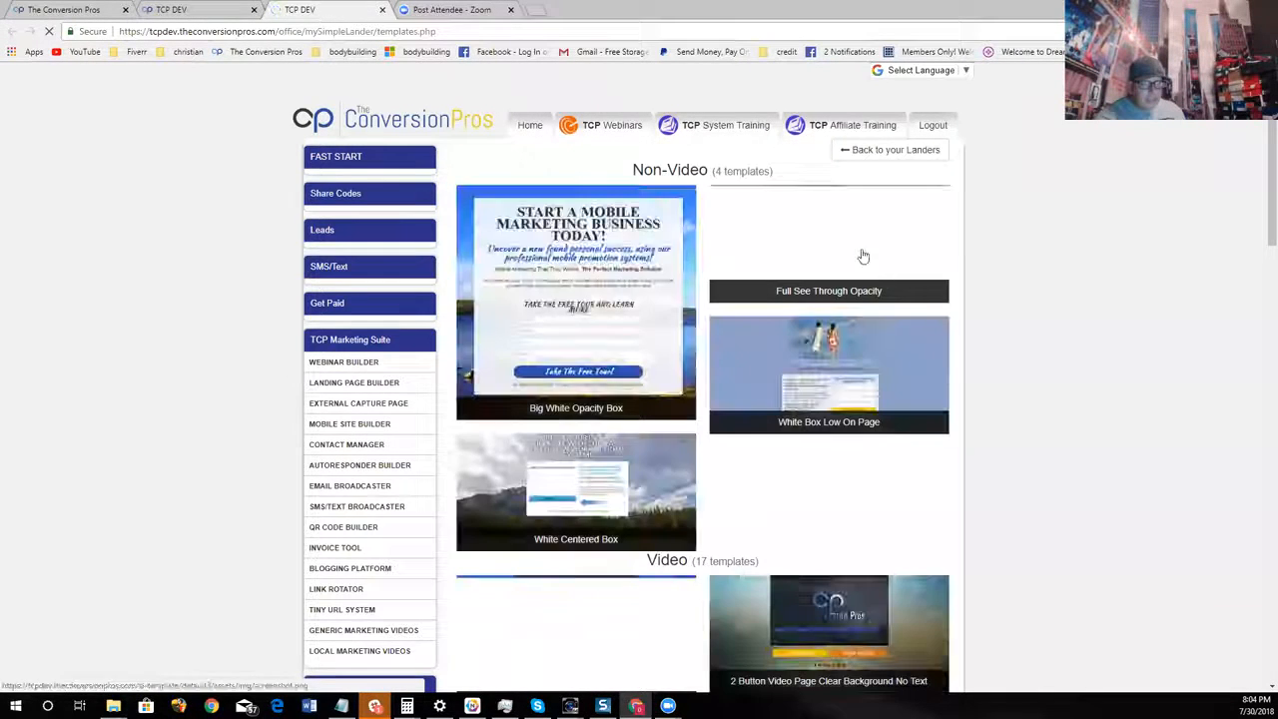
pyautogui.click(861, 249)
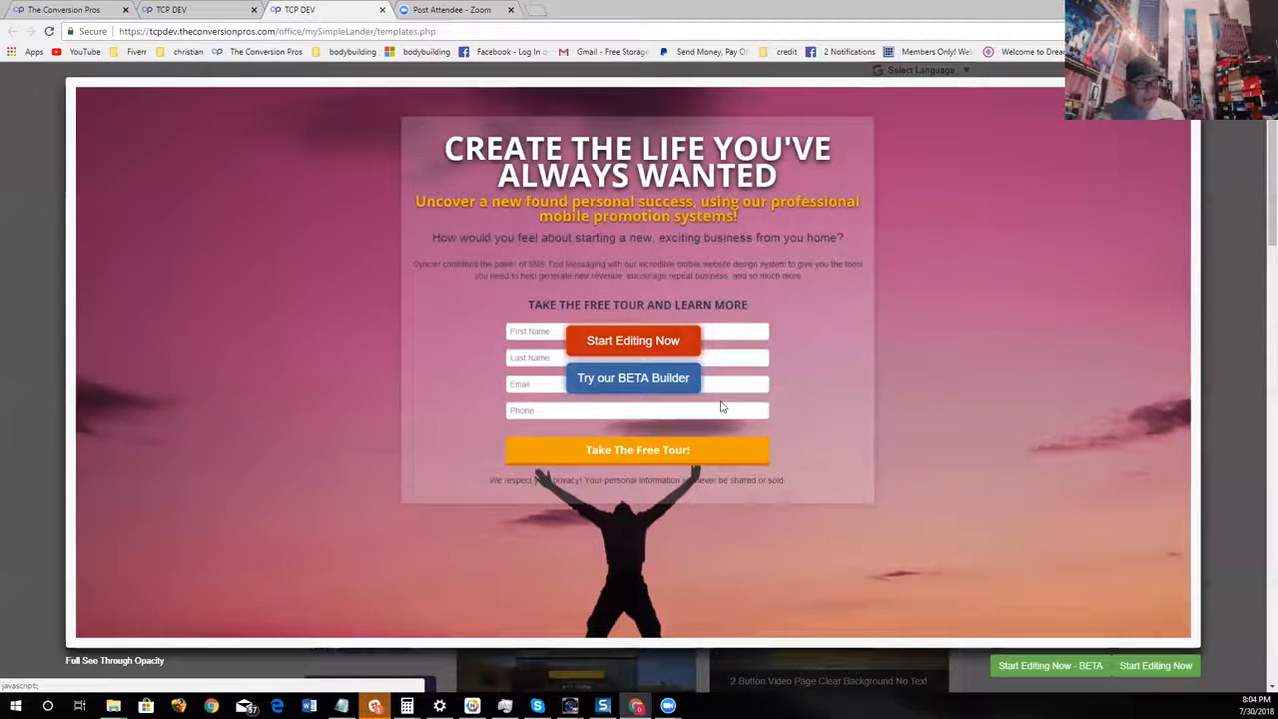
pyautogui.click(637, 384)
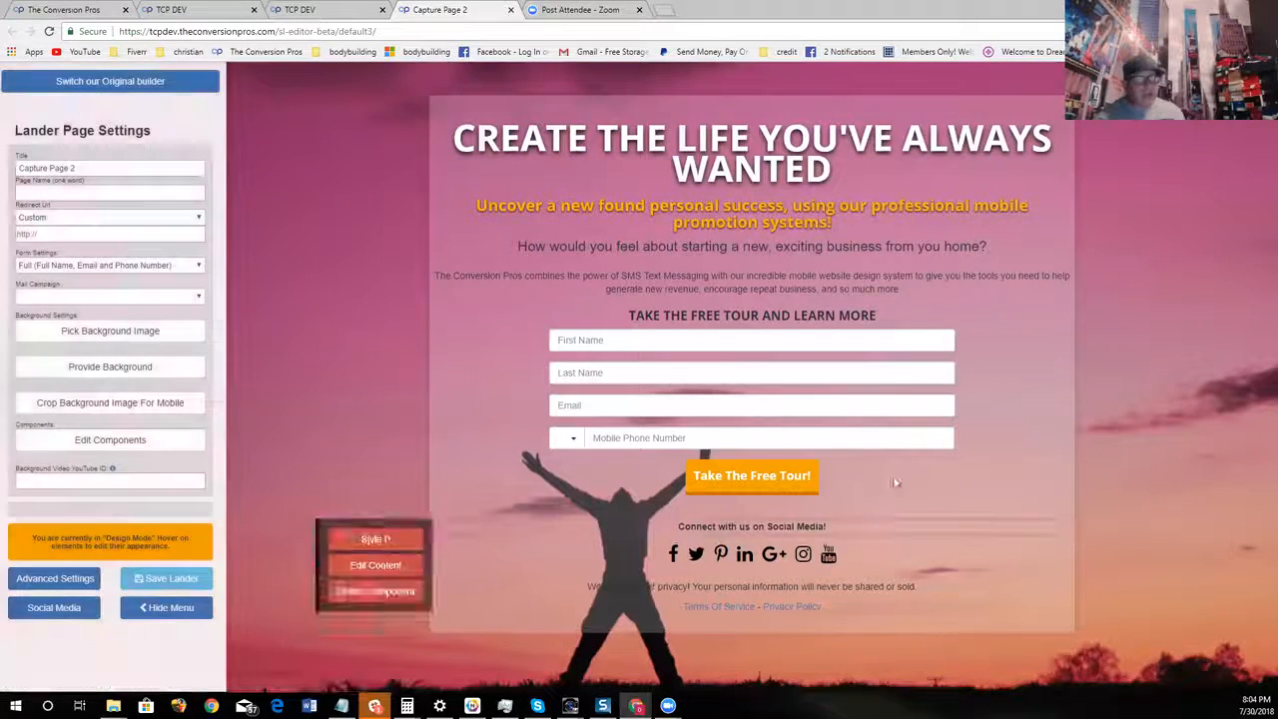
pyautogui.click(299, 9)
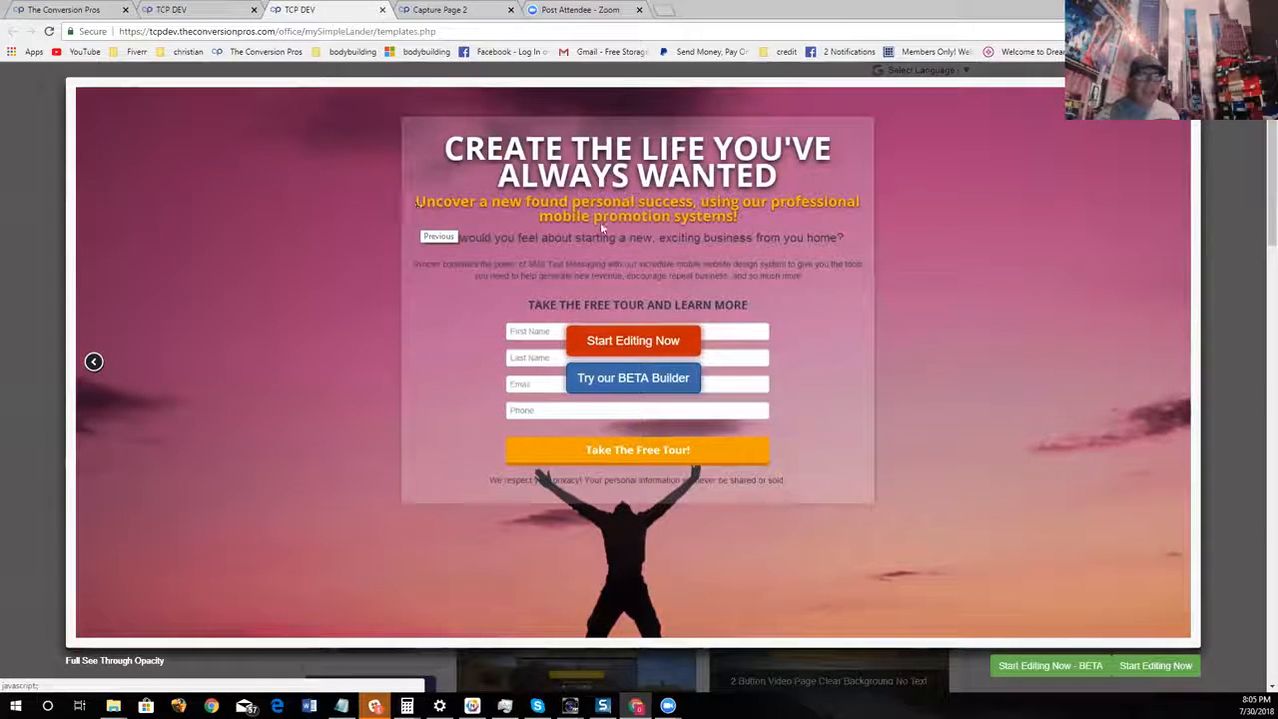
pyautogui.click(658, 385)
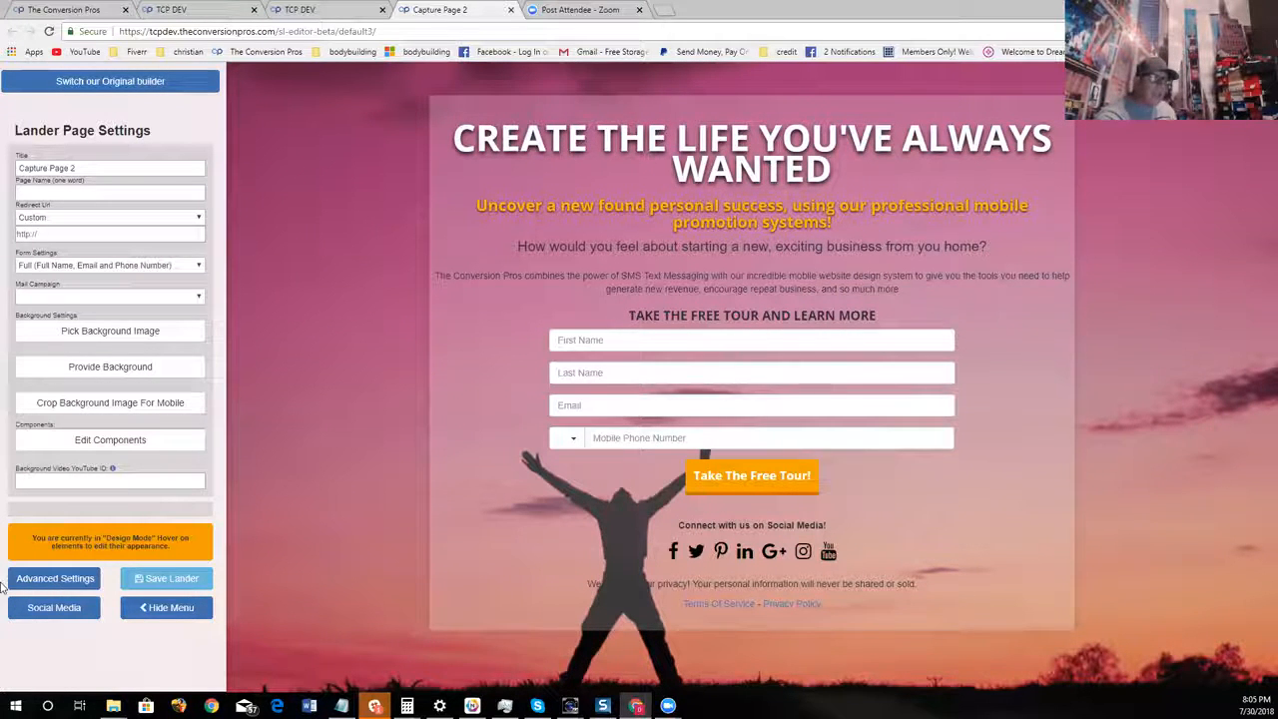
# Delete the small paragraph about The Conversion Pros and SMS Text Messaging above the sign-up form
pyautogui.moveTo(764, 175)
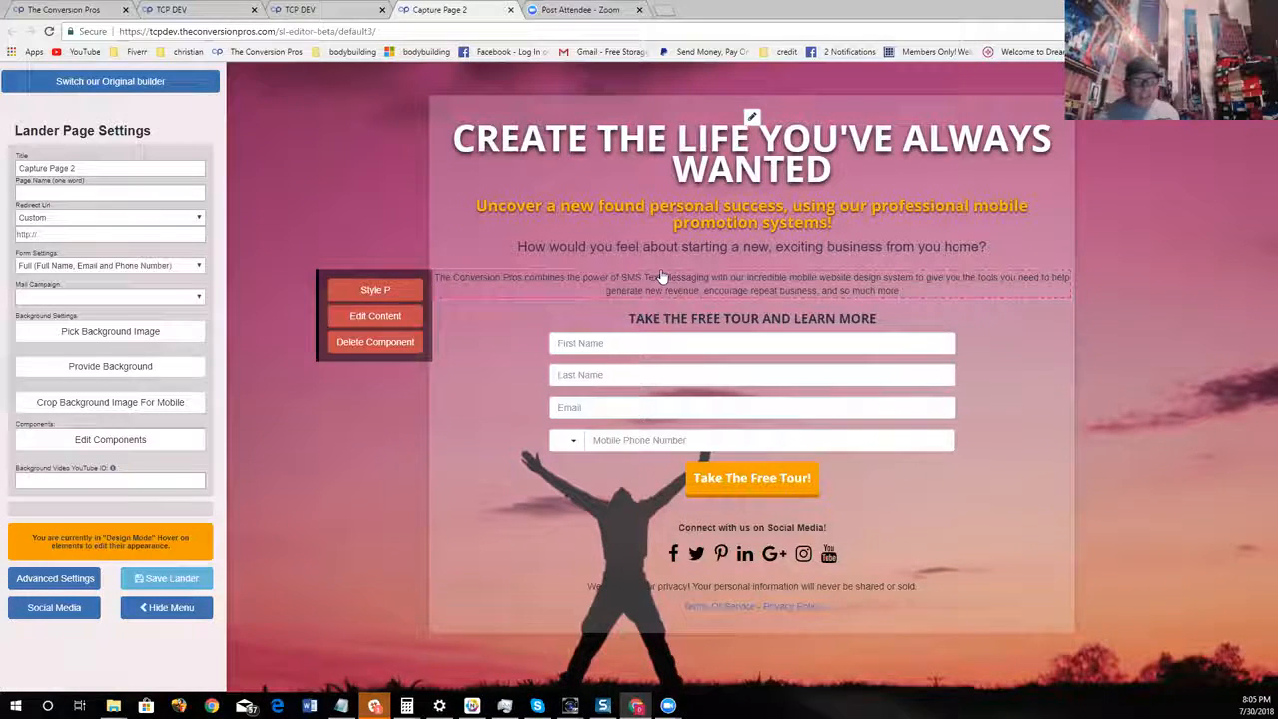
pyautogui.click(370, 343)
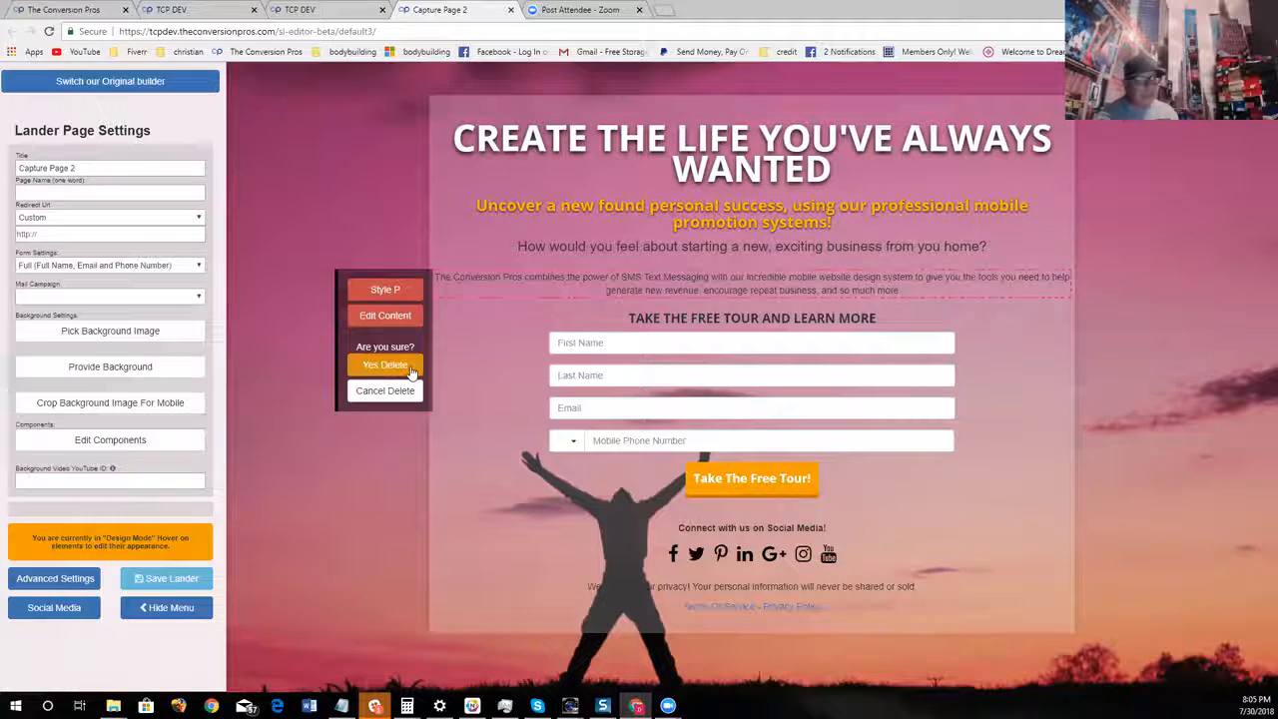
pyautogui.click(407, 368)
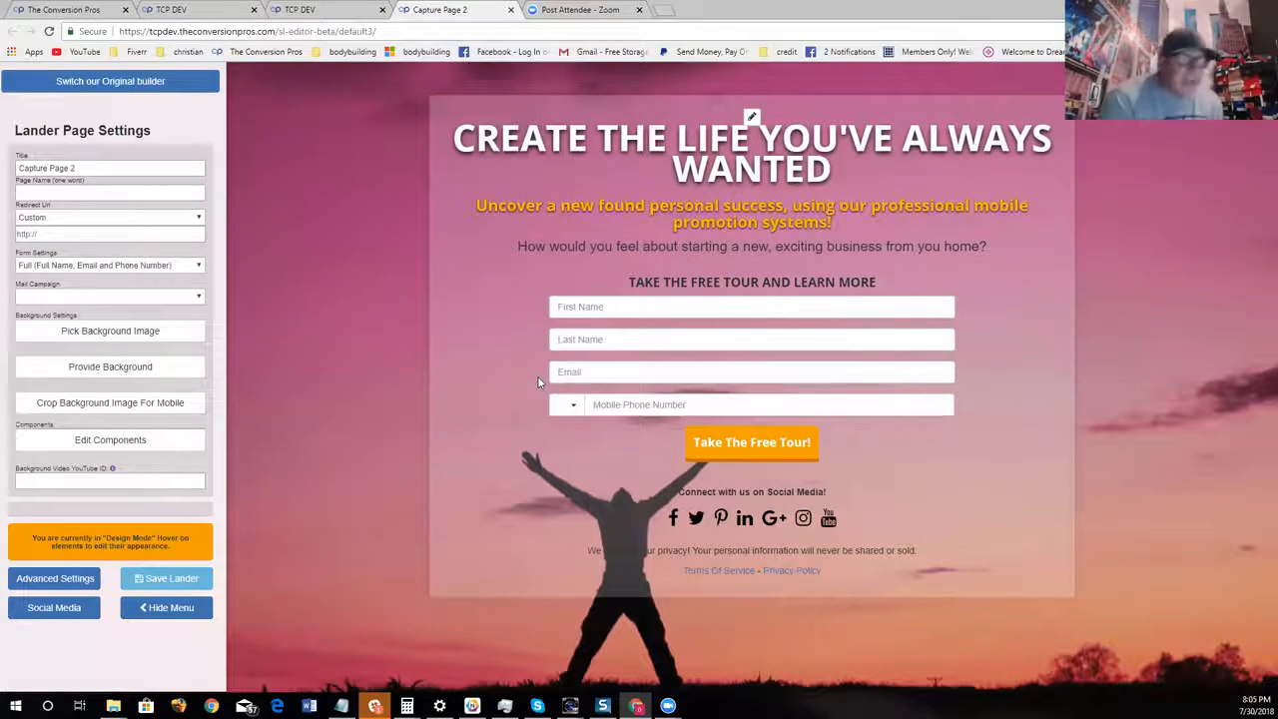
# Change the font of the headline "CREATE THE LIFE YOU'VE ALWAYS WANTED" to Audiowide
pyautogui.moveTo(501, 187)
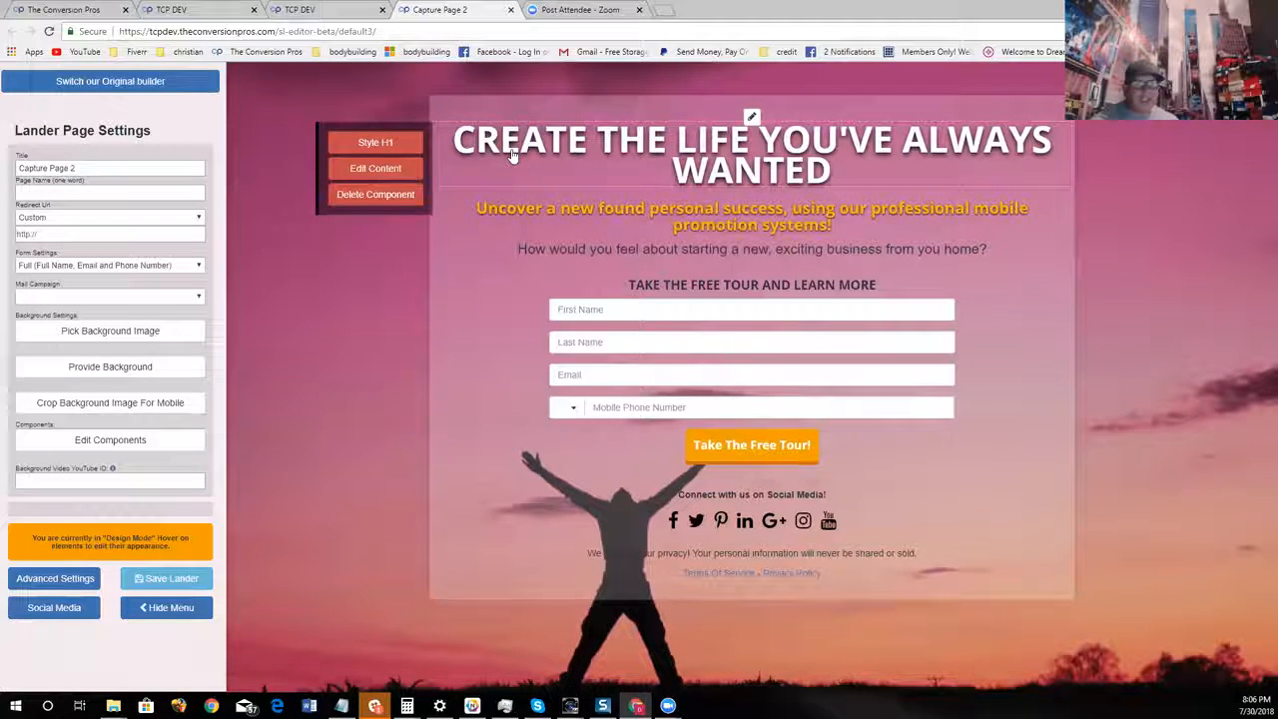
pyautogui.click(395, 147)
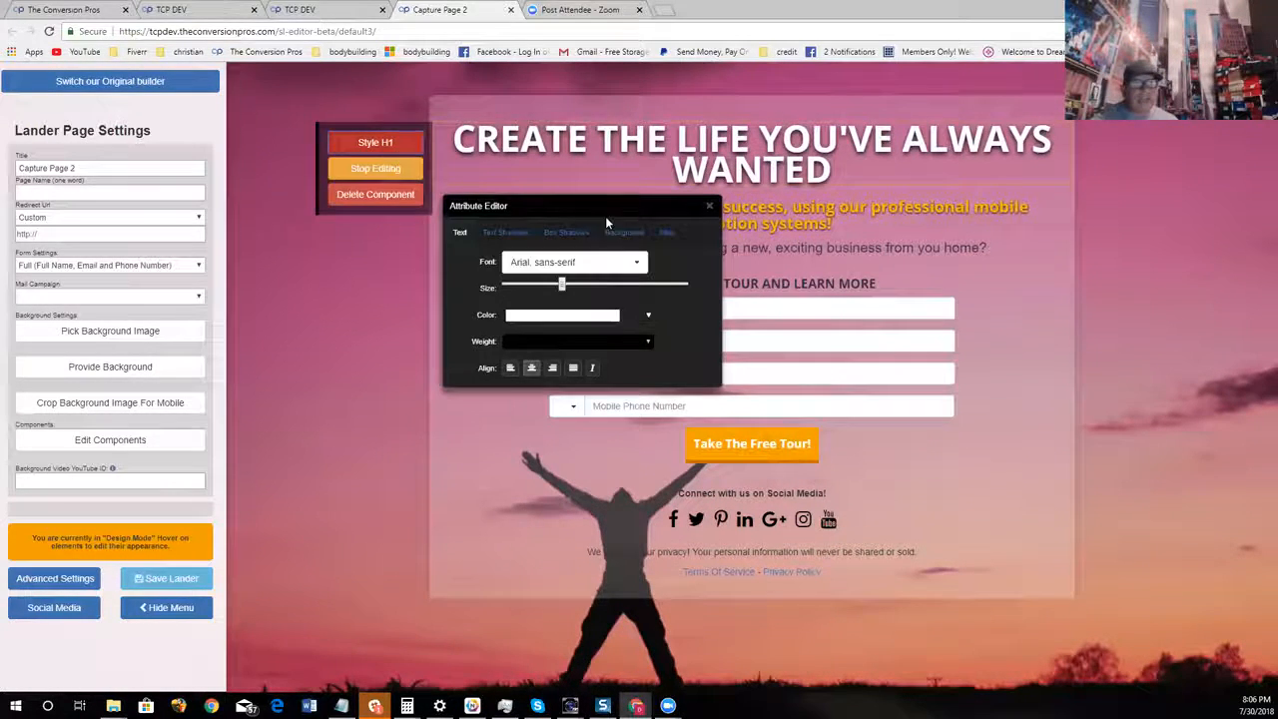
pyautogui.click(635, 266)
pyautogui.click(632, 276)
pyautogui.click(632, 273)
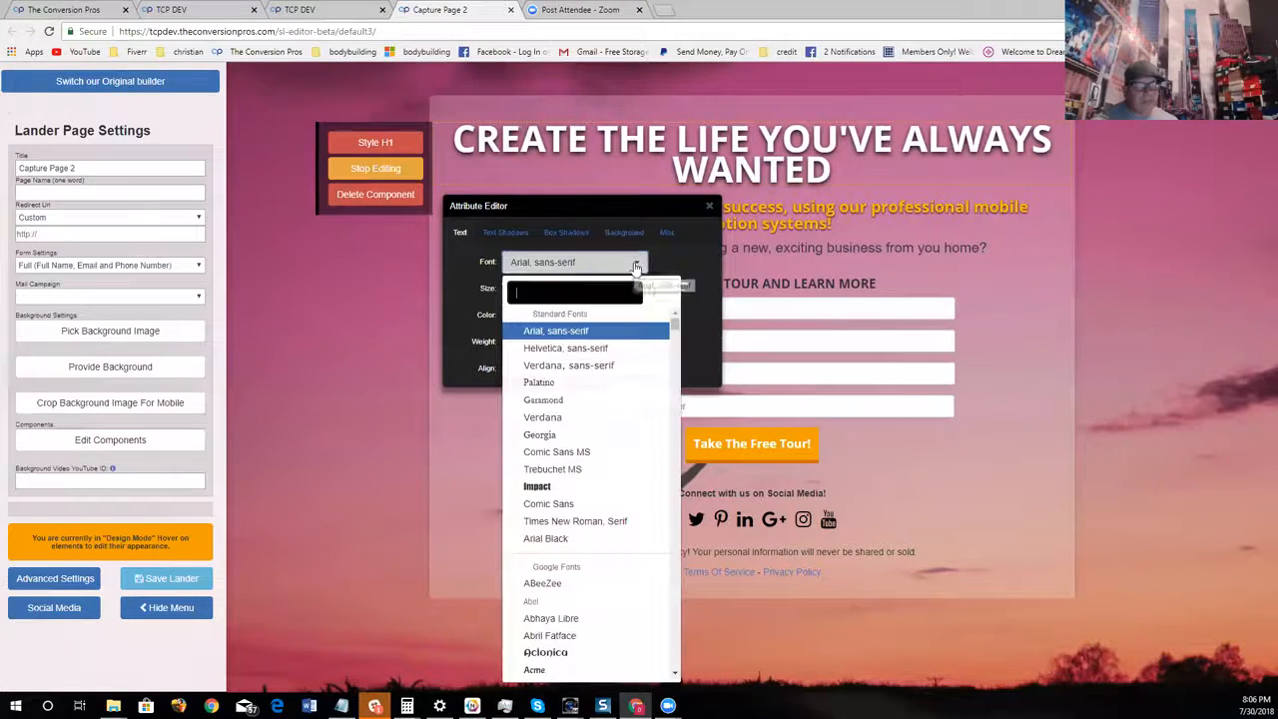
pyautogui.scroll(-5, 594, 490)
pyautogui.scroll(-6, 598, 490)
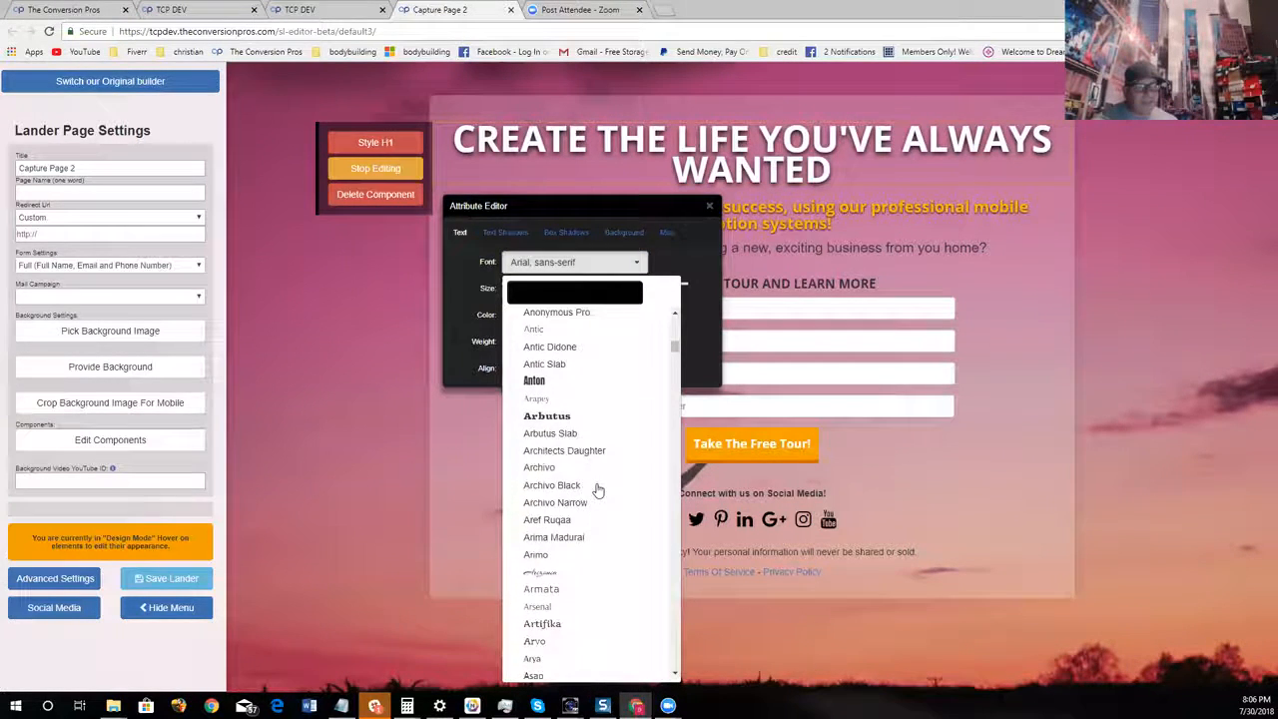
pyautogui.scroll(-1, 613, 507)
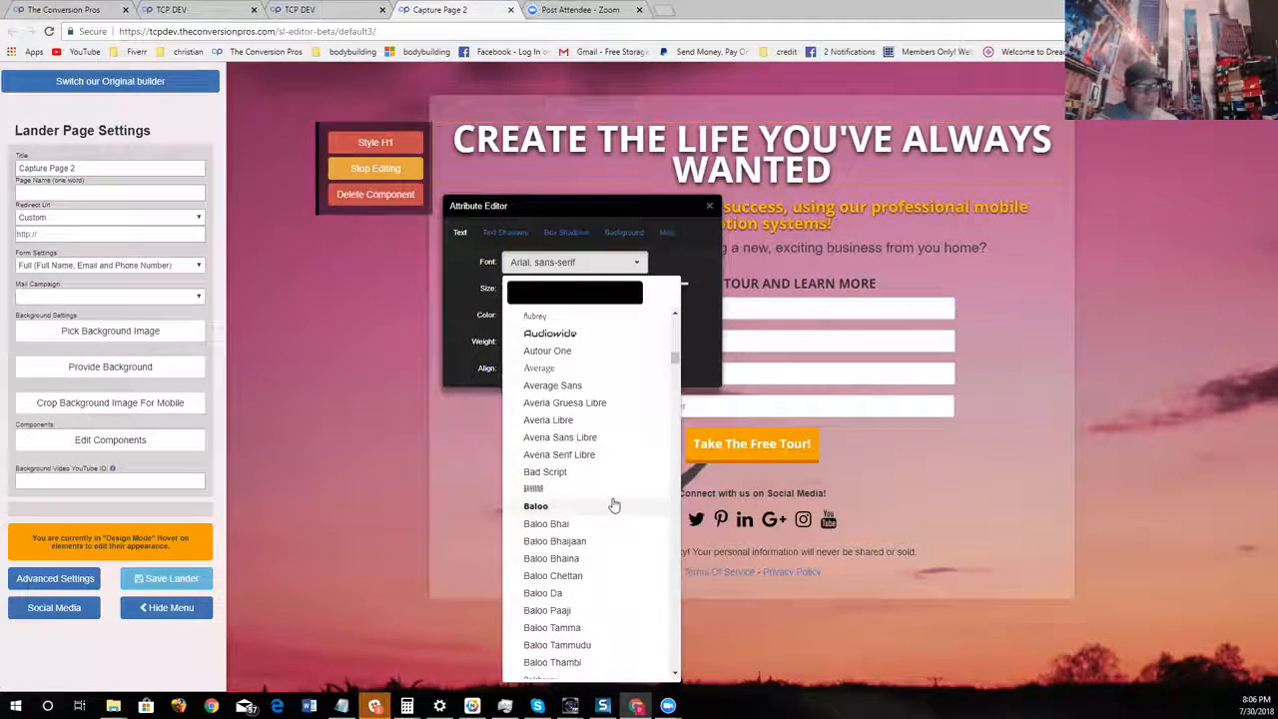
pyautogui.click(570, 334)
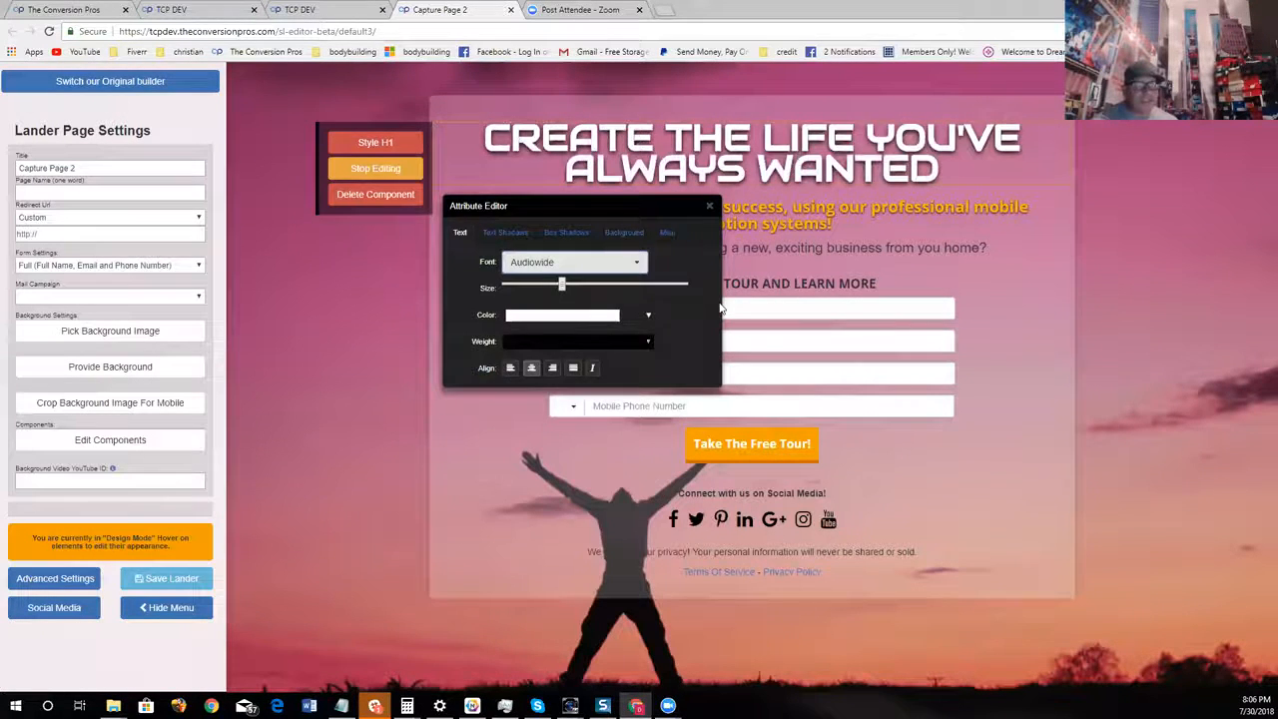
pyautogui.click(710, 205)
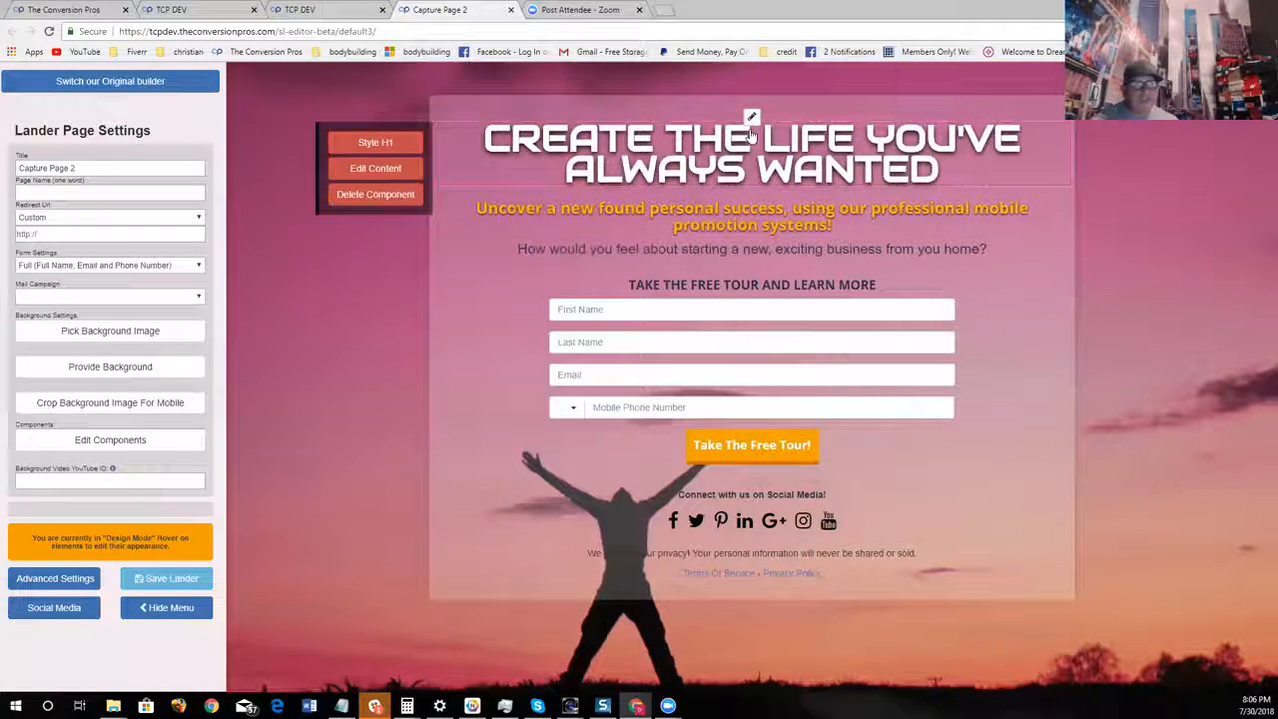
# Change the main headline's text color to green
pyautogui.click(405, 149)
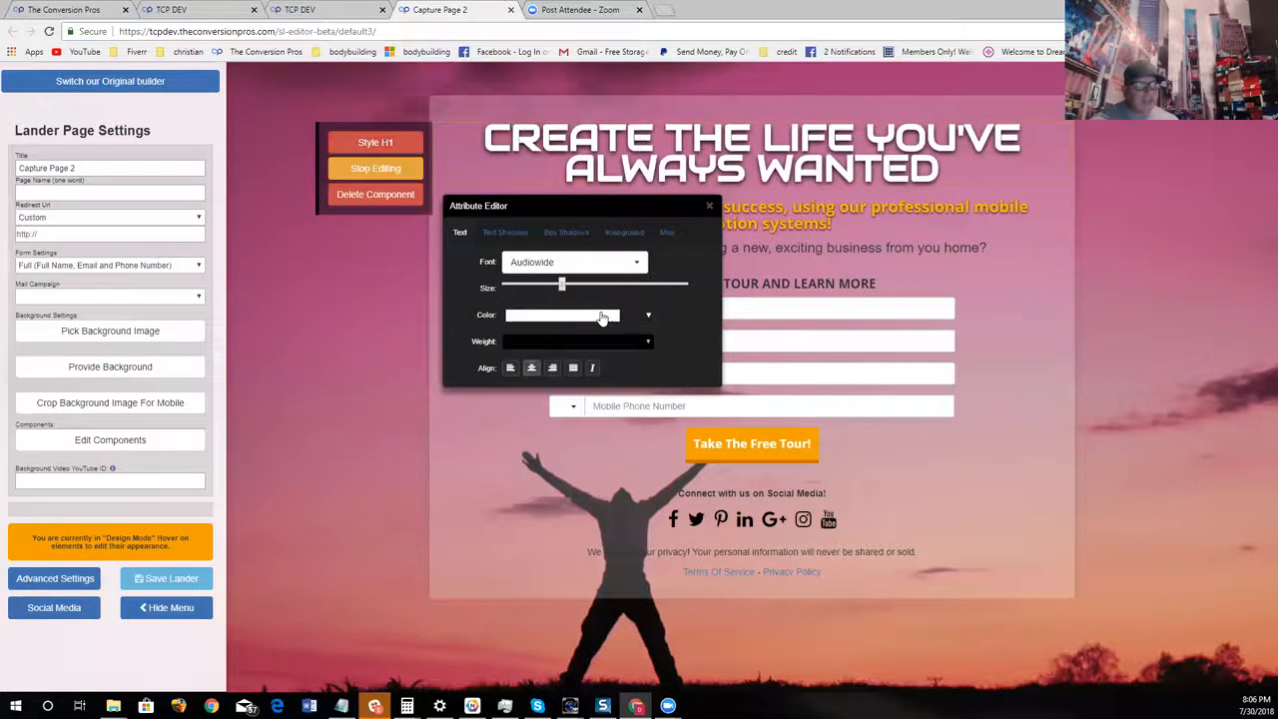
pyautogui.click(602, 318)
pyautogui.click(616, 371)
pyautogui.click(590, 347)
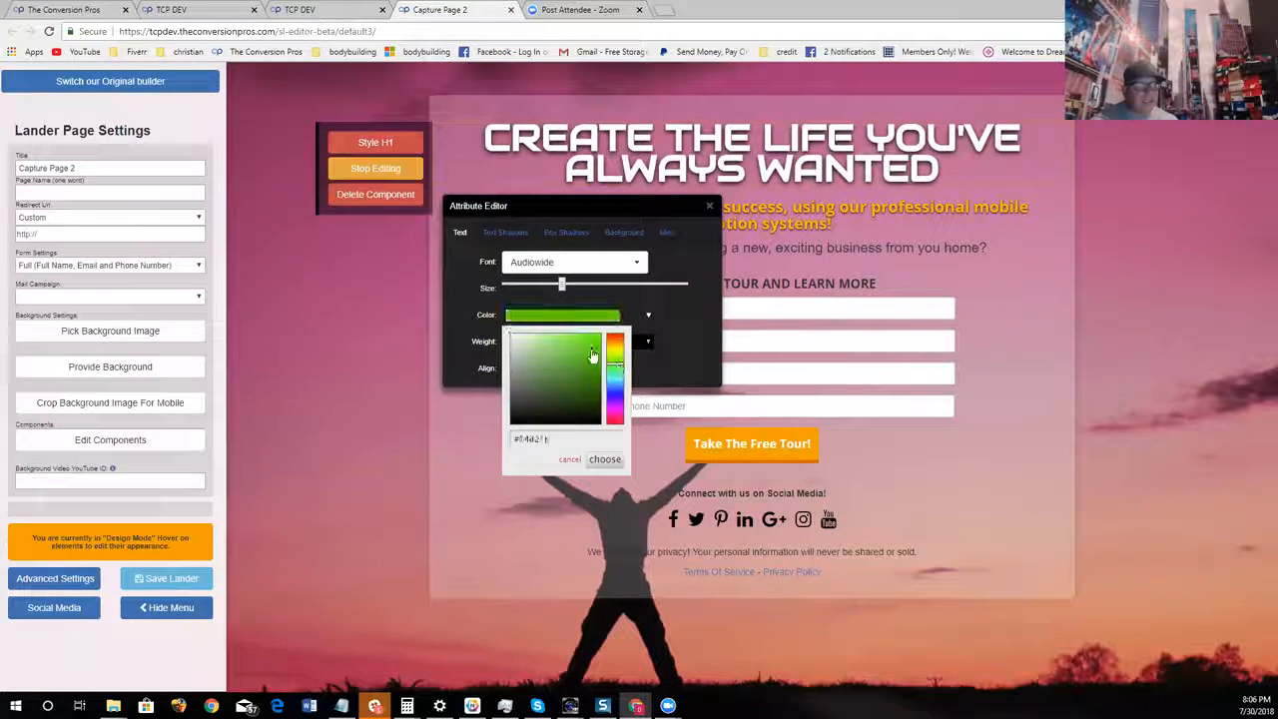
pyautogui.click(604, 460)
pyautogui.click(709, 206)
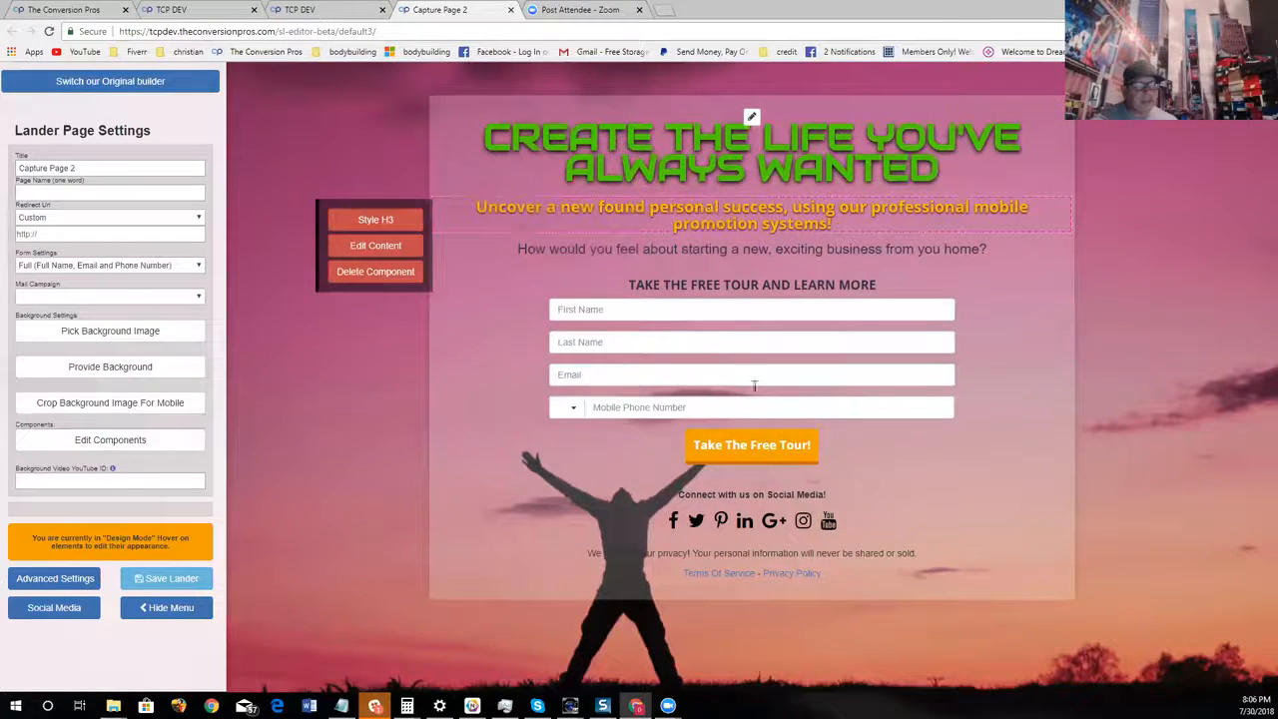
# Edit the headline content so that only the word "ALWAYS" is colored red
pyautogui.moveTo(649, 172)
pyautogui.click(417, 171)
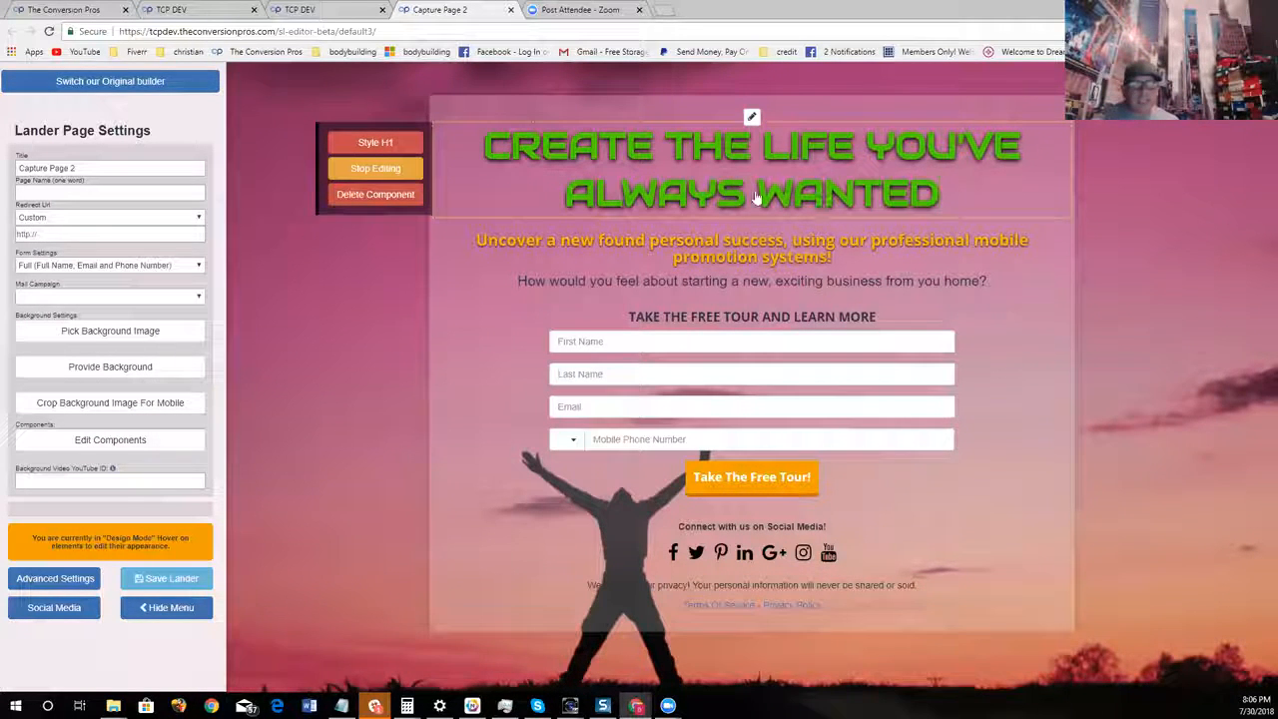
pyautogui.moveTo(748, 193); pyautogui.dragTo(579, 190)
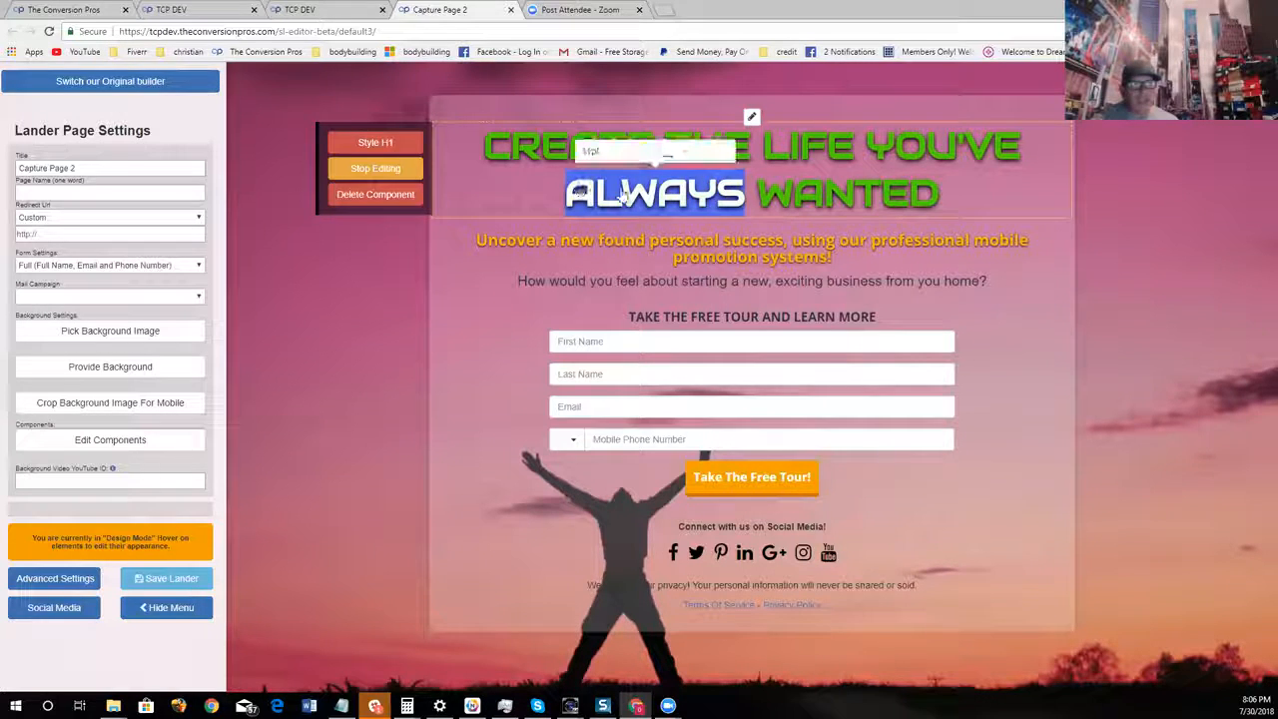
pyautogui.click(683, 154)
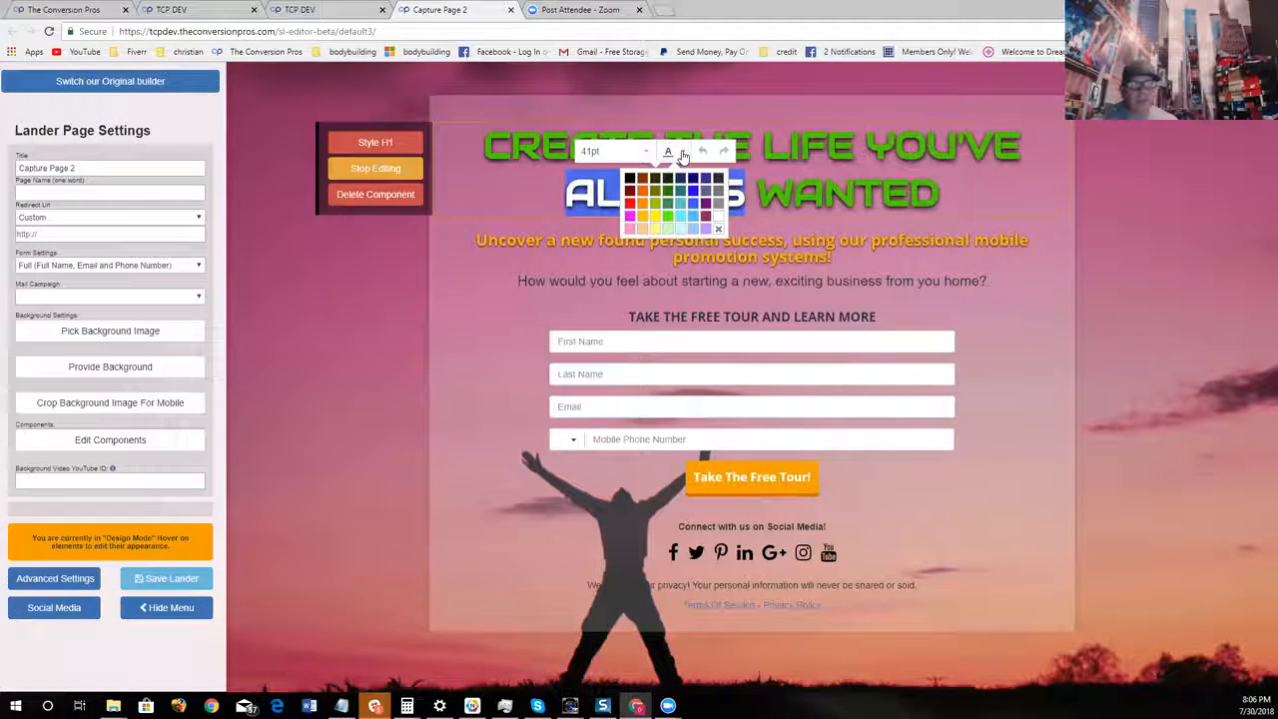
pyautogui.click(629, 204)
pyautogui.click(954, 212)
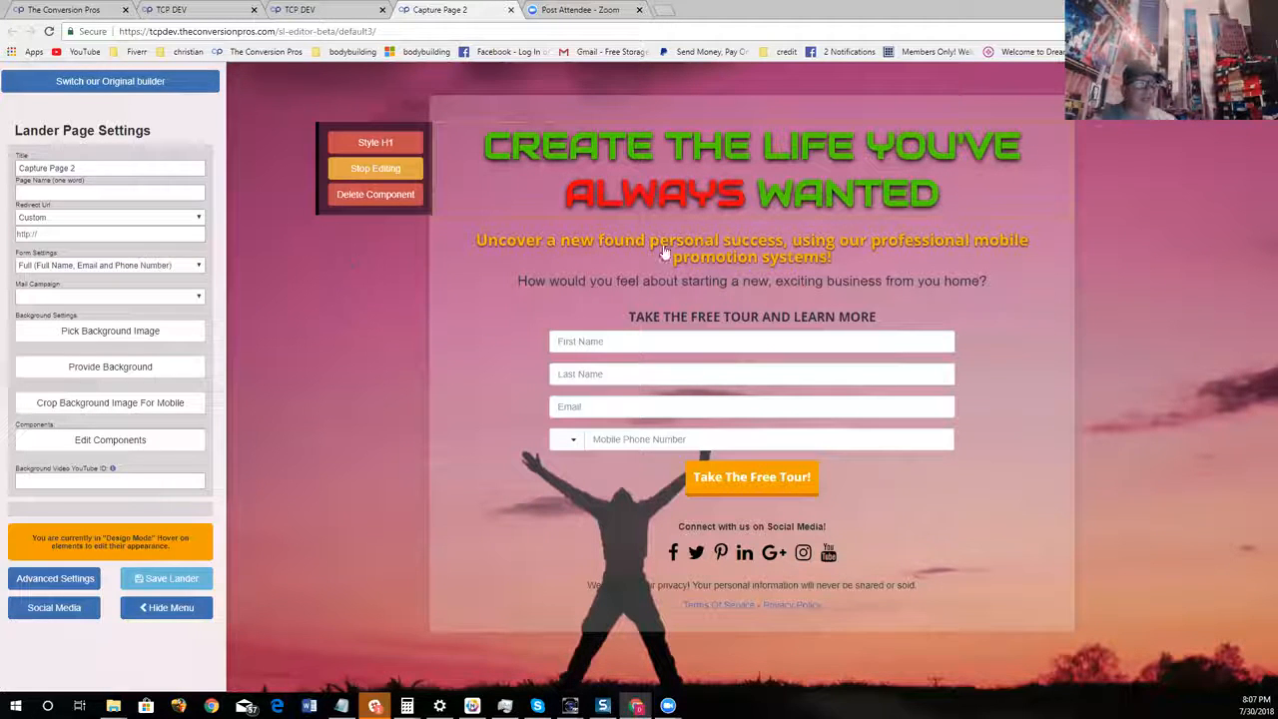
# Try to pick a new background image for the landing page and close the template preview
pyautogui.click(160, 334)
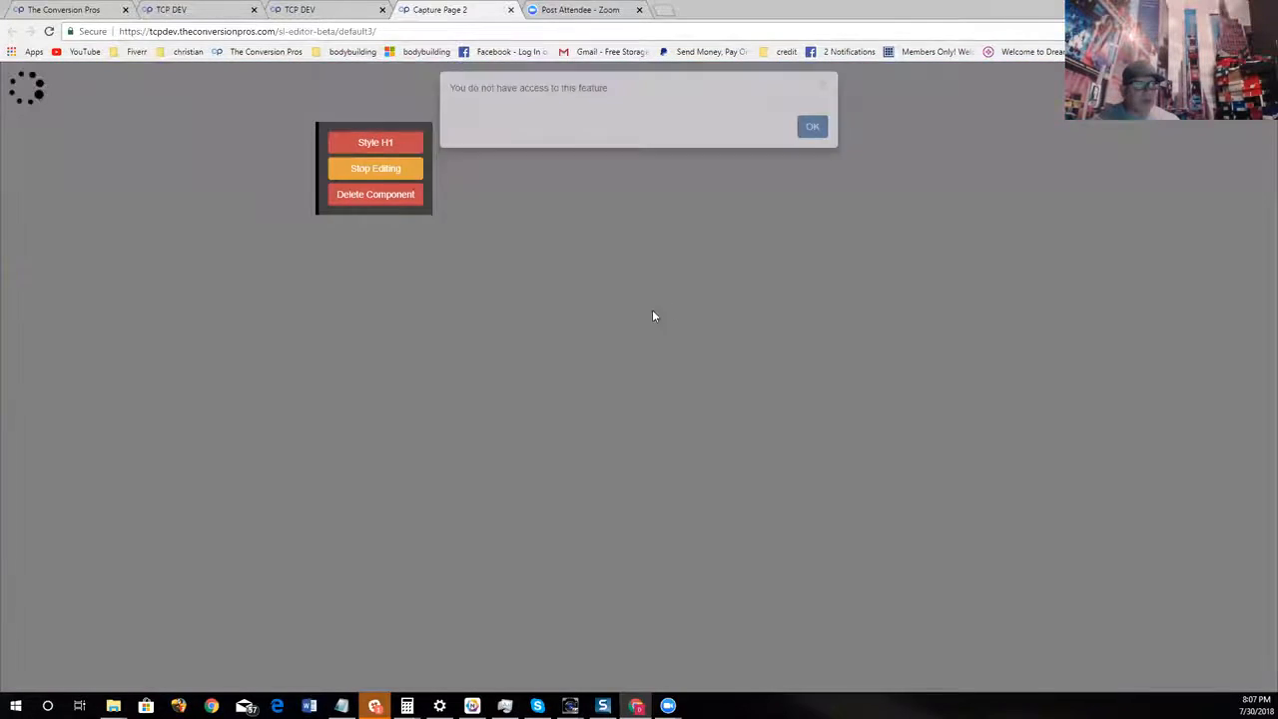
pyautogui.click(811, 128)
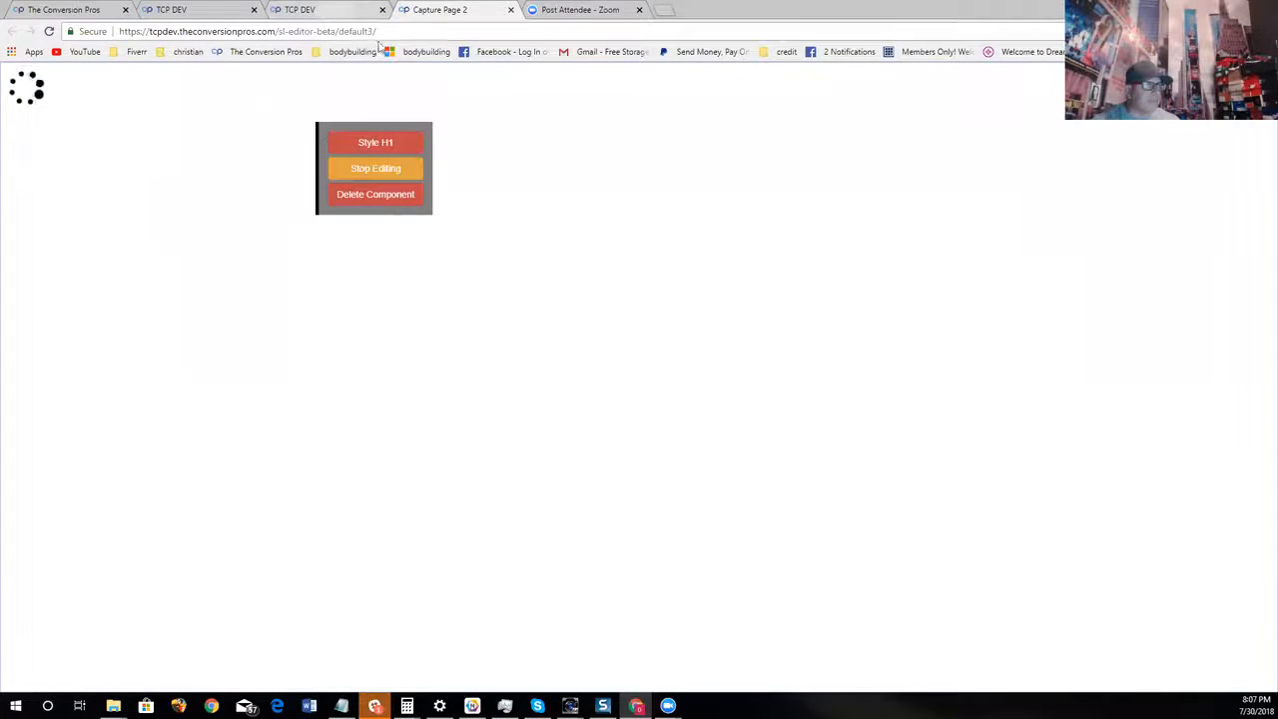
pyautogui.click(364, 10)
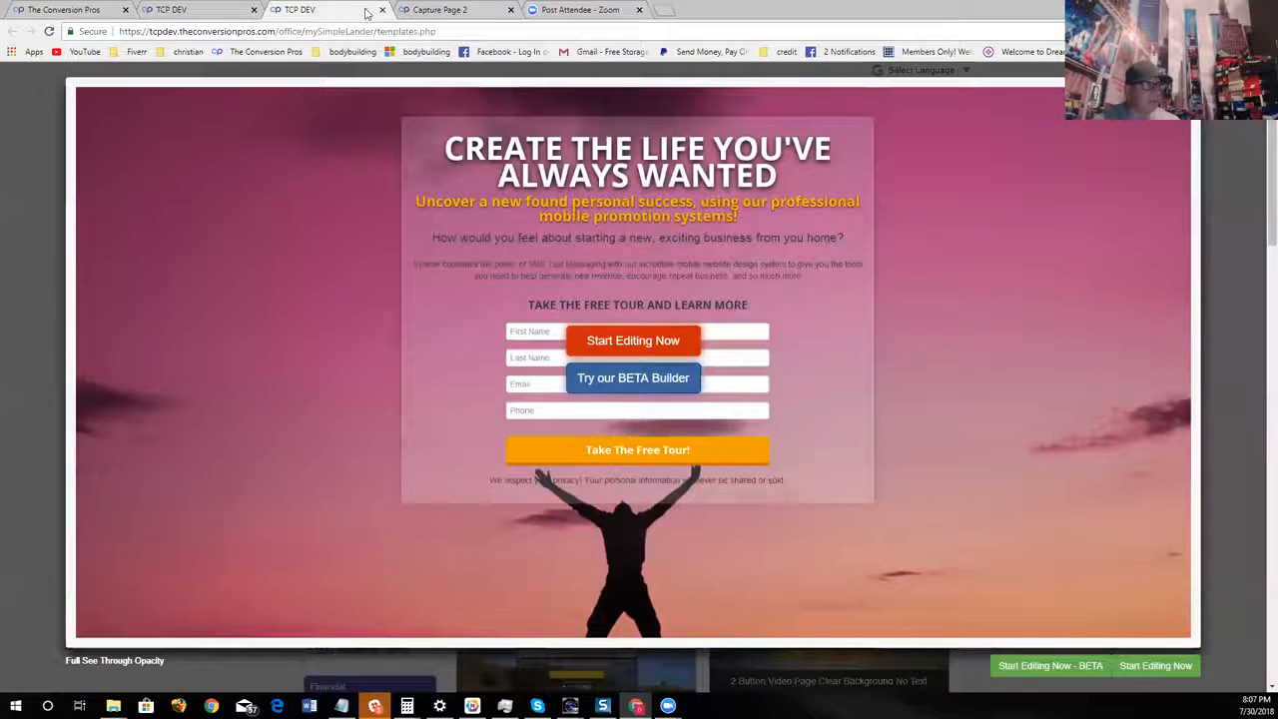
pyautogui.click(427, 9)
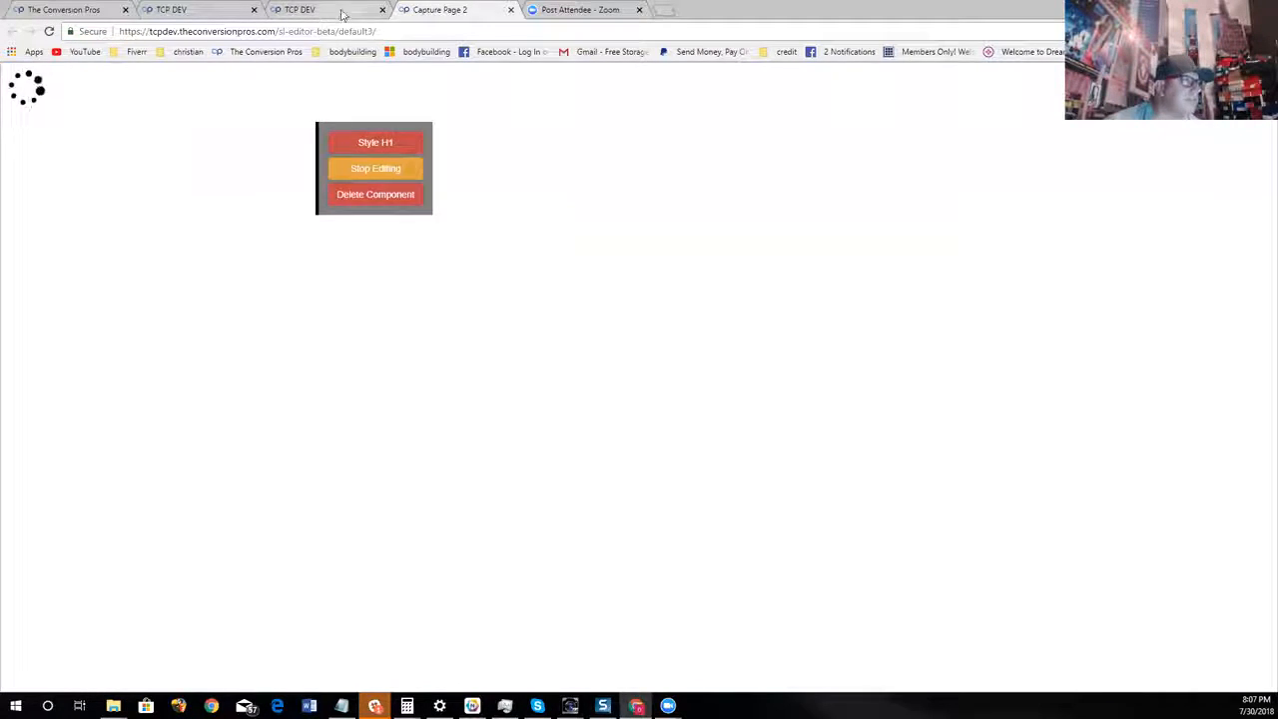
pyautogui.click(299, 9)
pyautogui.click(1202, 79)
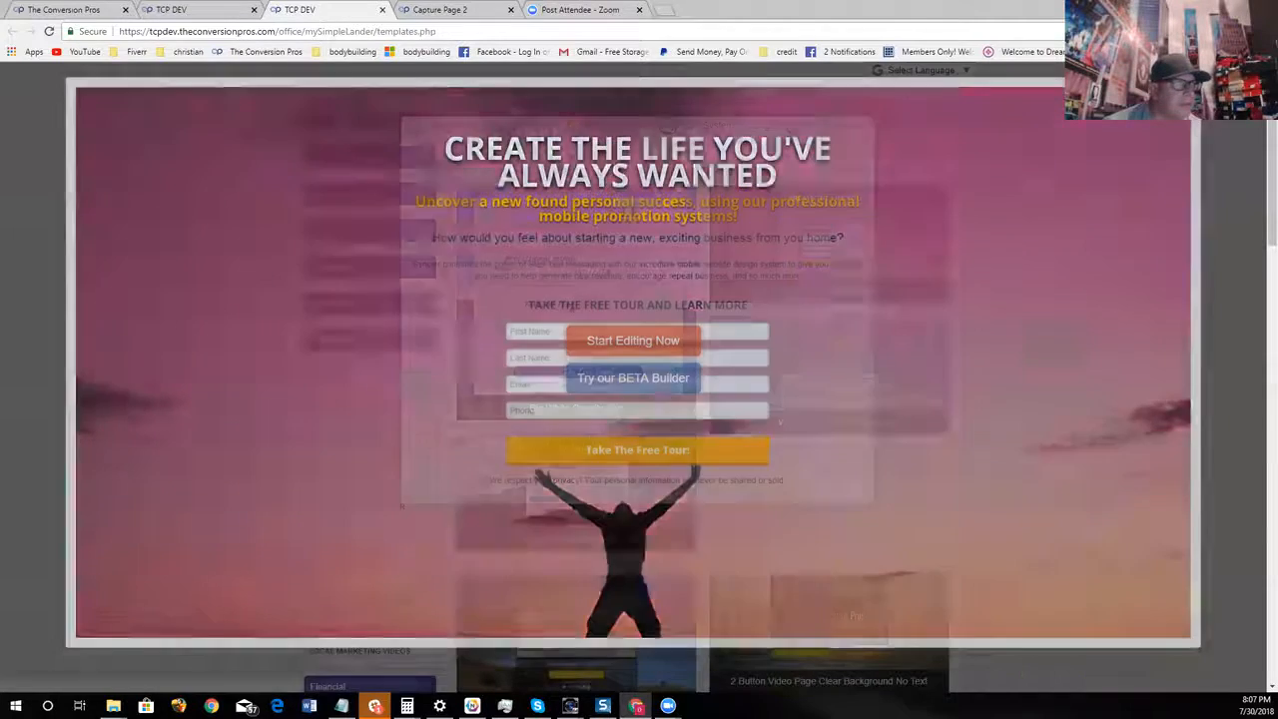
# Reload the BETA editor page and try again to pick a background image
pyautogui.click(445, 9)
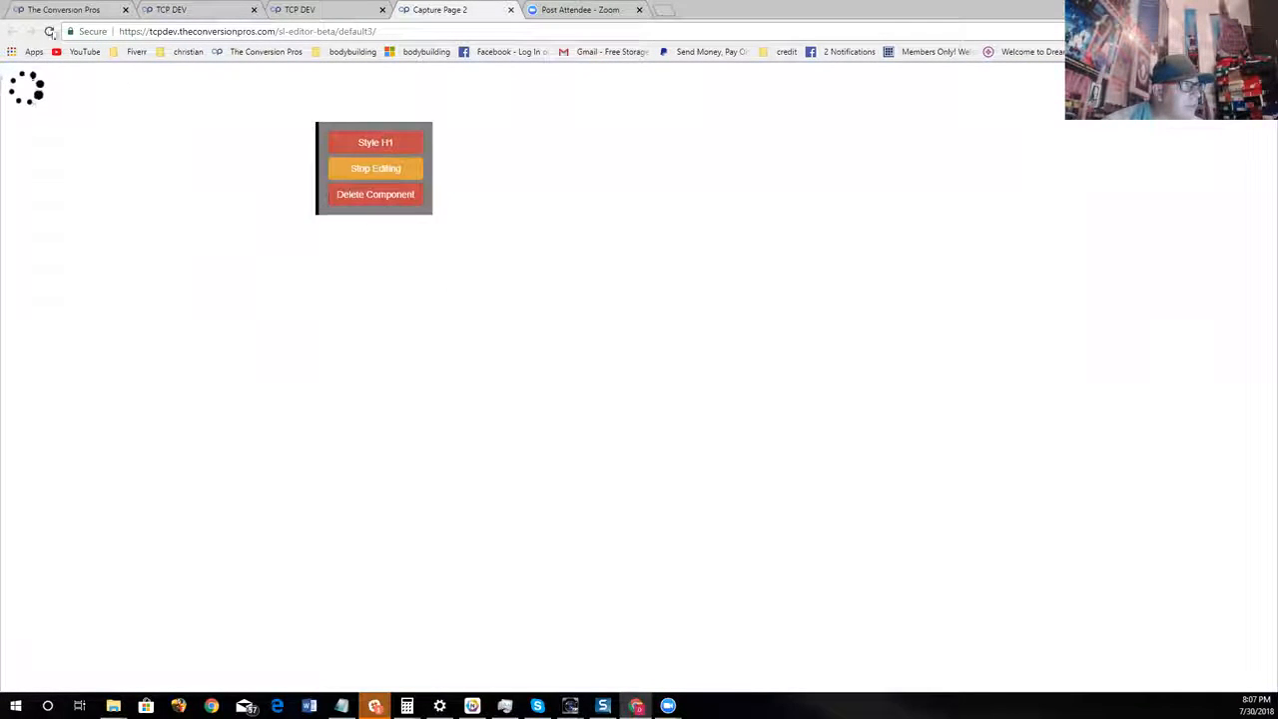
pyautogui.click(49, 33)
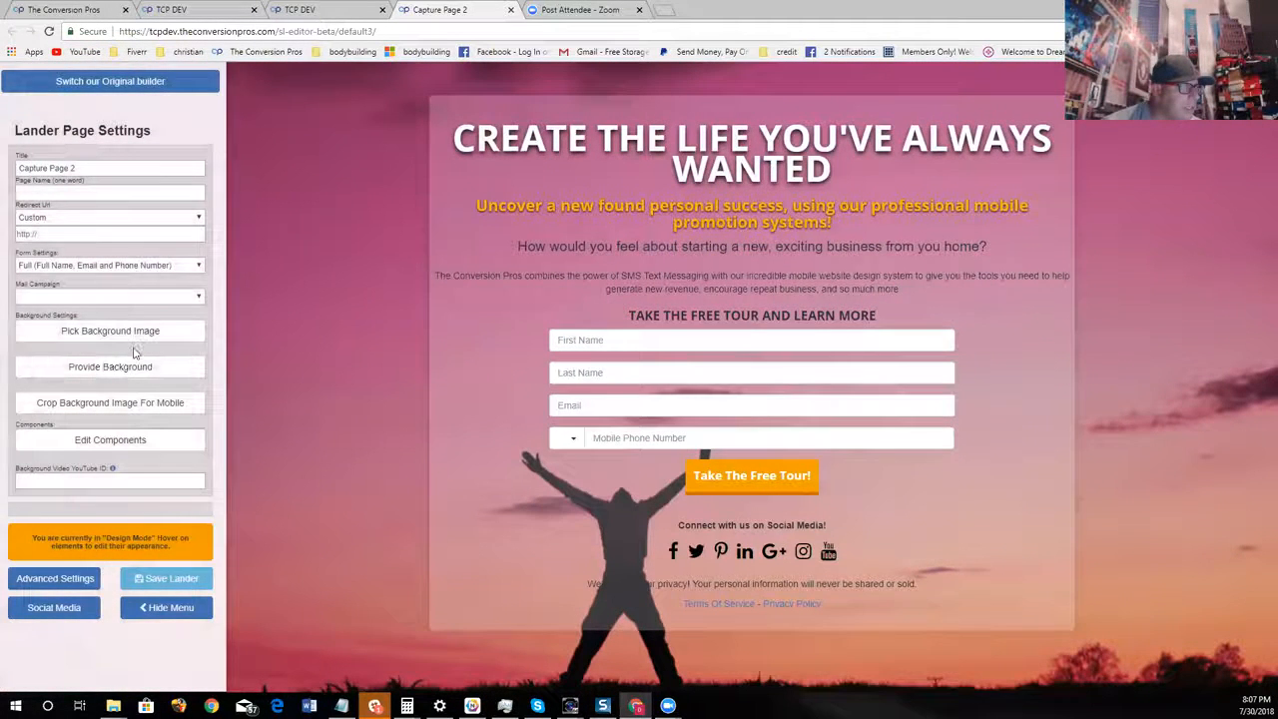
pyautogui.click(134, 339)
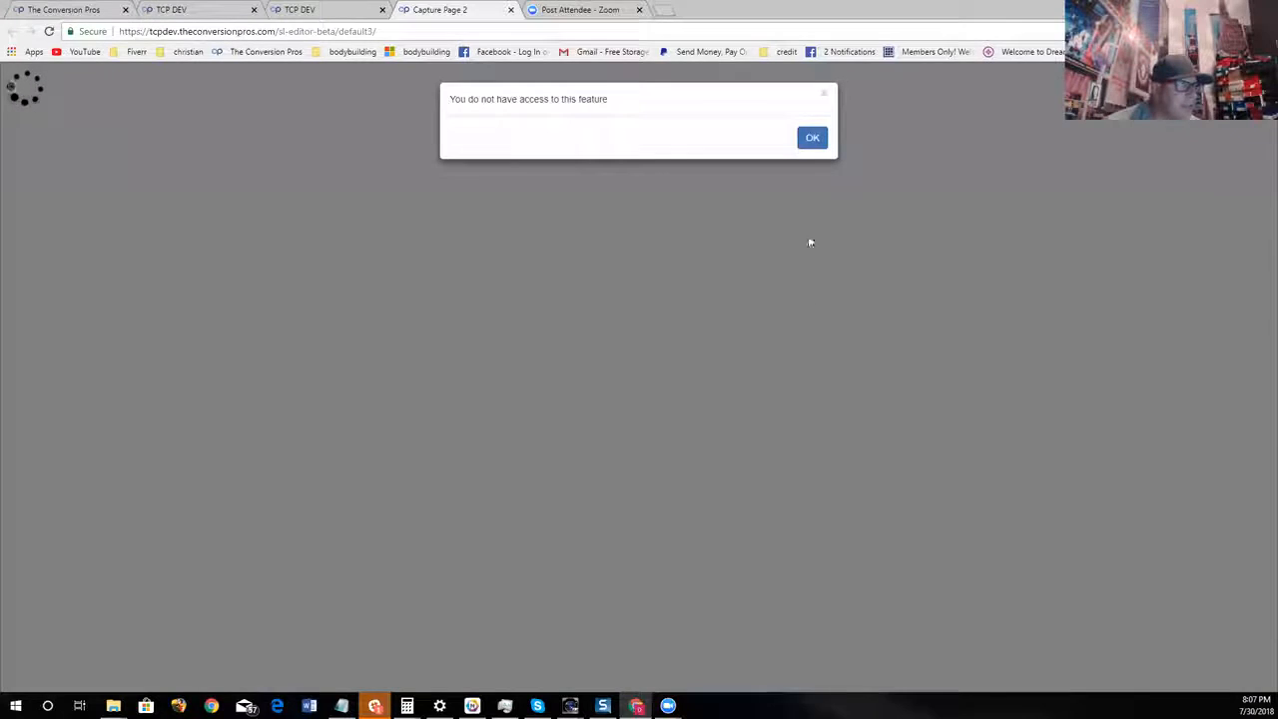
pyautogui.click(813, 138)
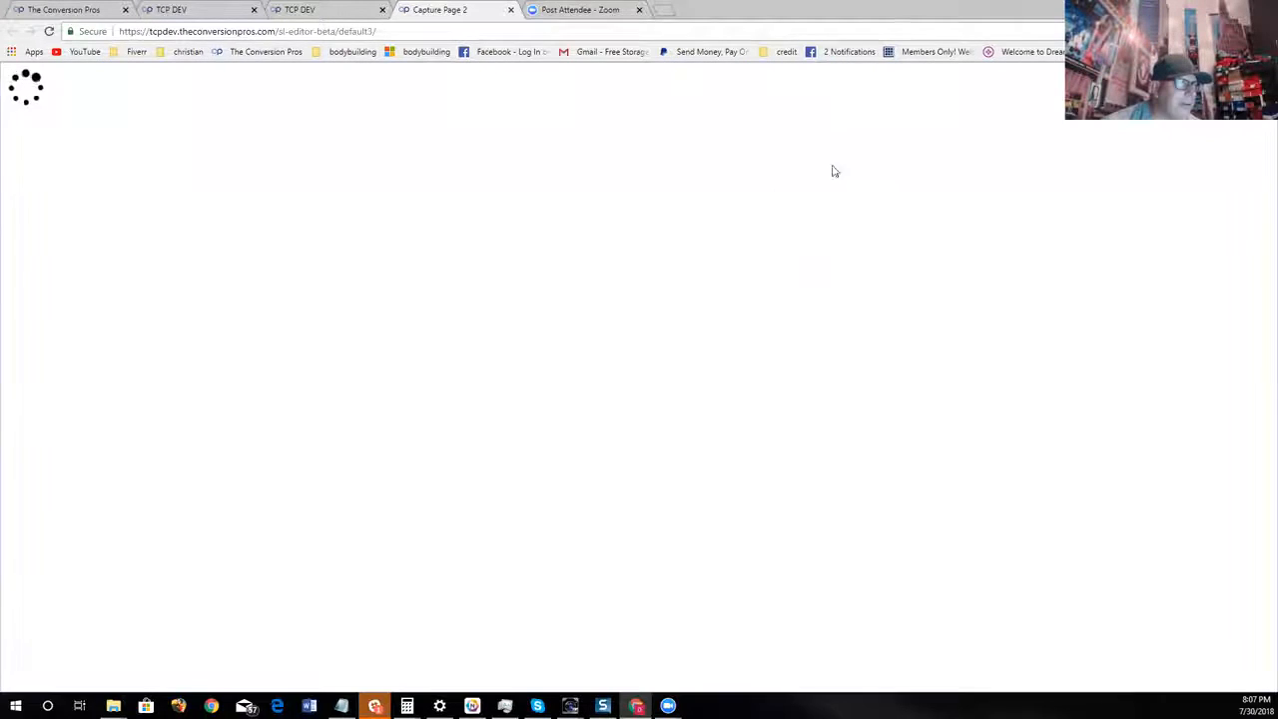
pyautogui.click(325, 10)
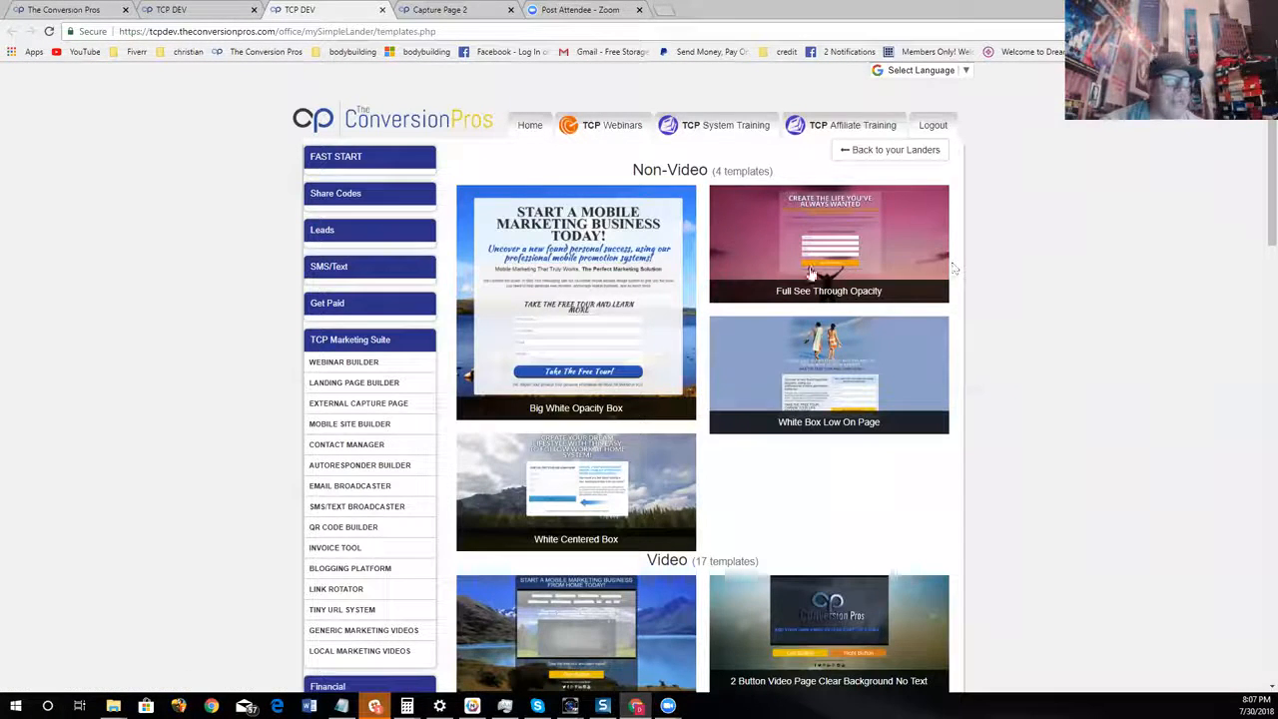
pyautogui.hotkey('ctrl', 'Tab')
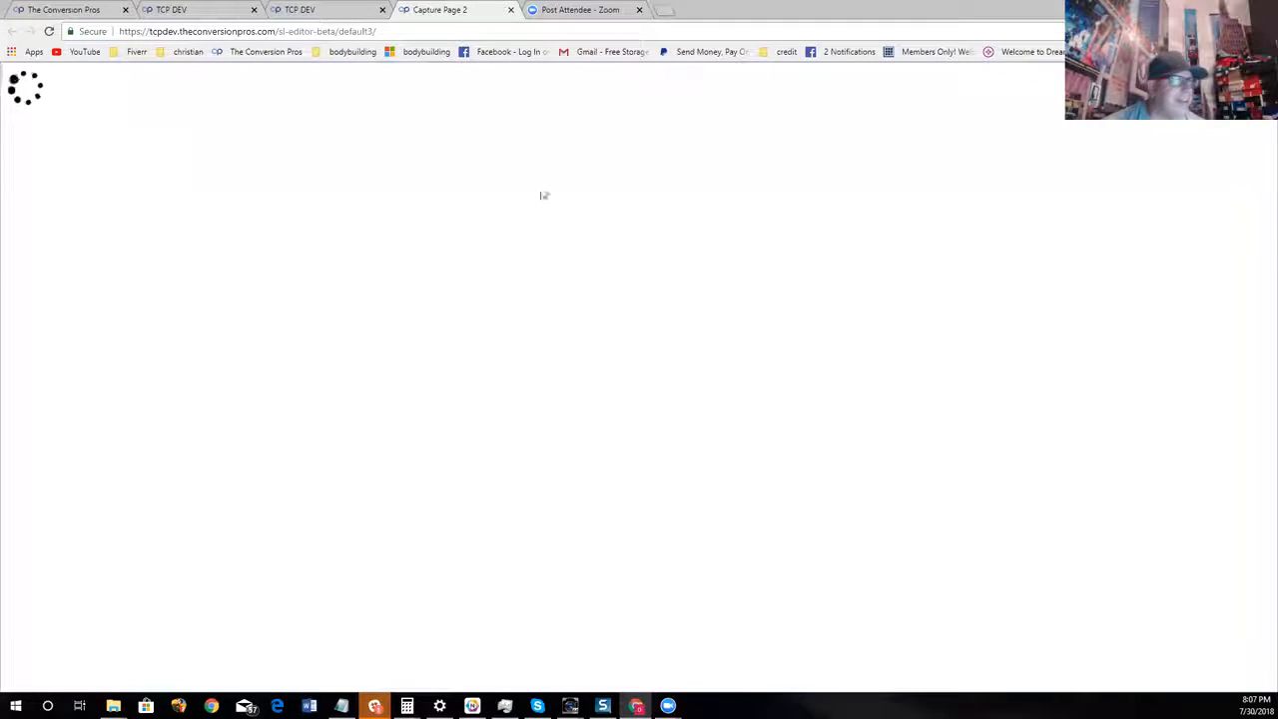
pyautogui.click(471, 31)
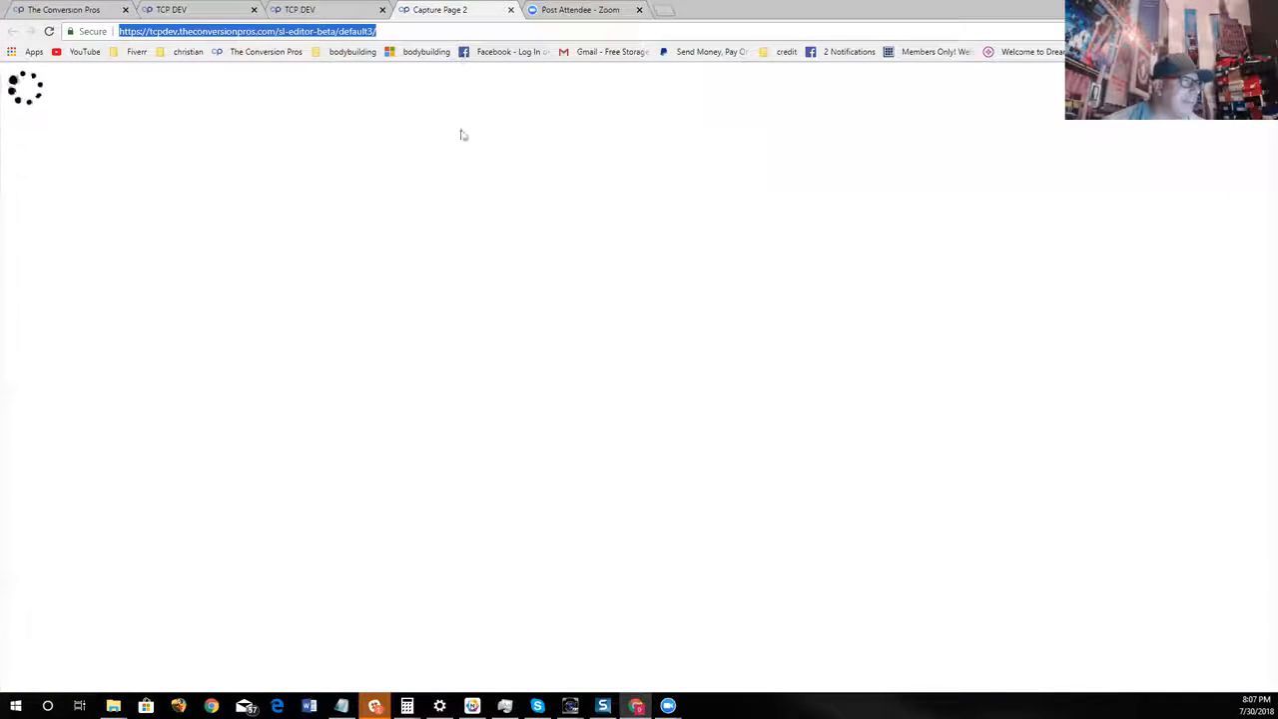
# Open the Full See Through Opacity template for editing in the original builder
pyautogui.click(310, 10)
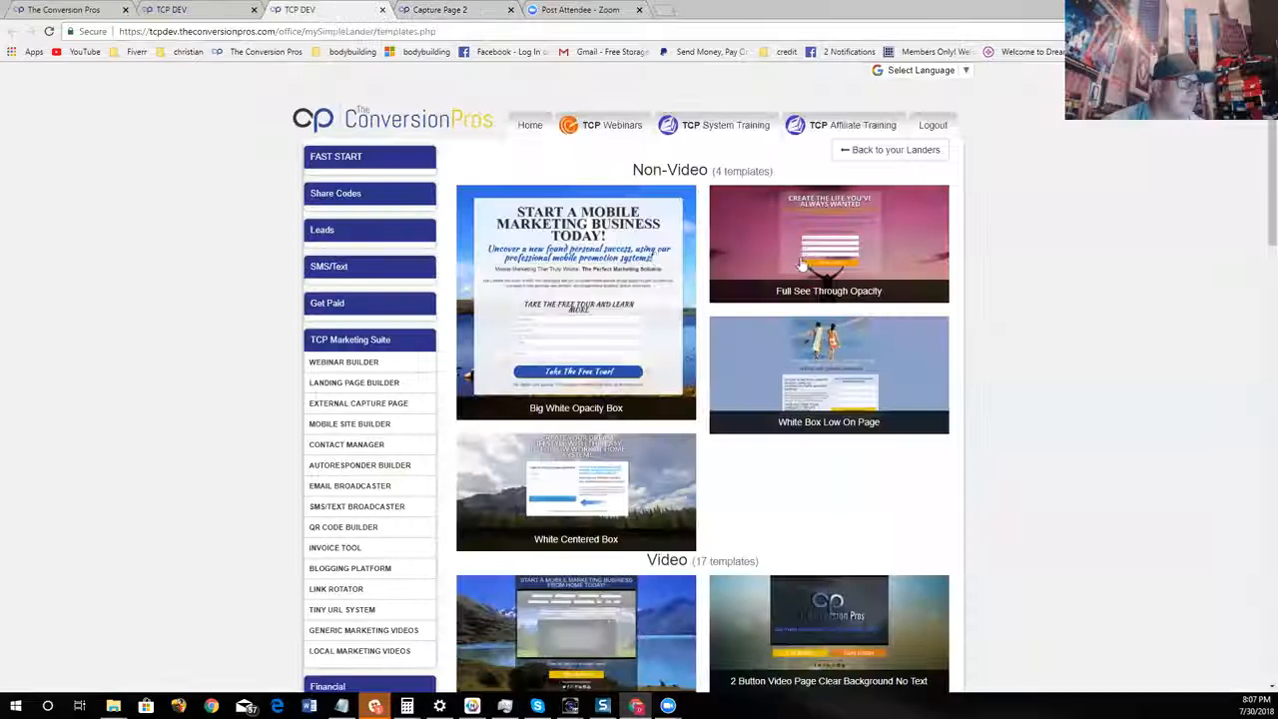
pyautogui.click(851, 239)
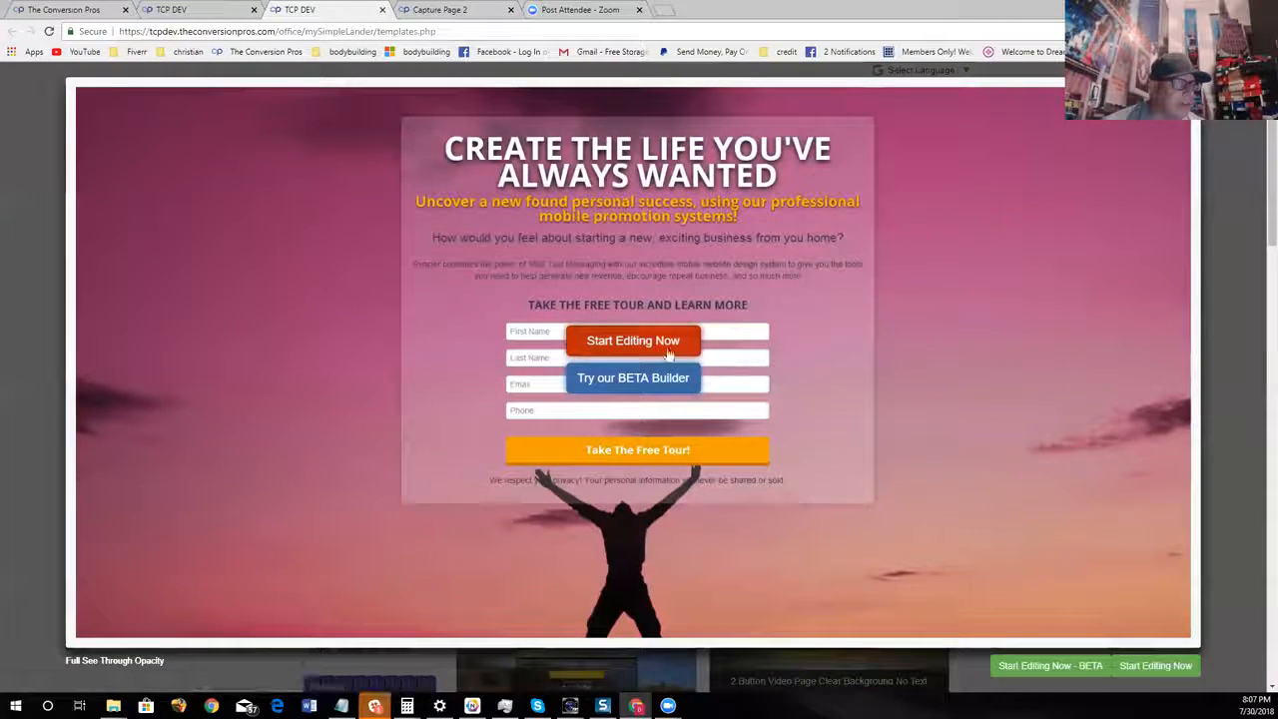
pyautogui.click(685, 349)
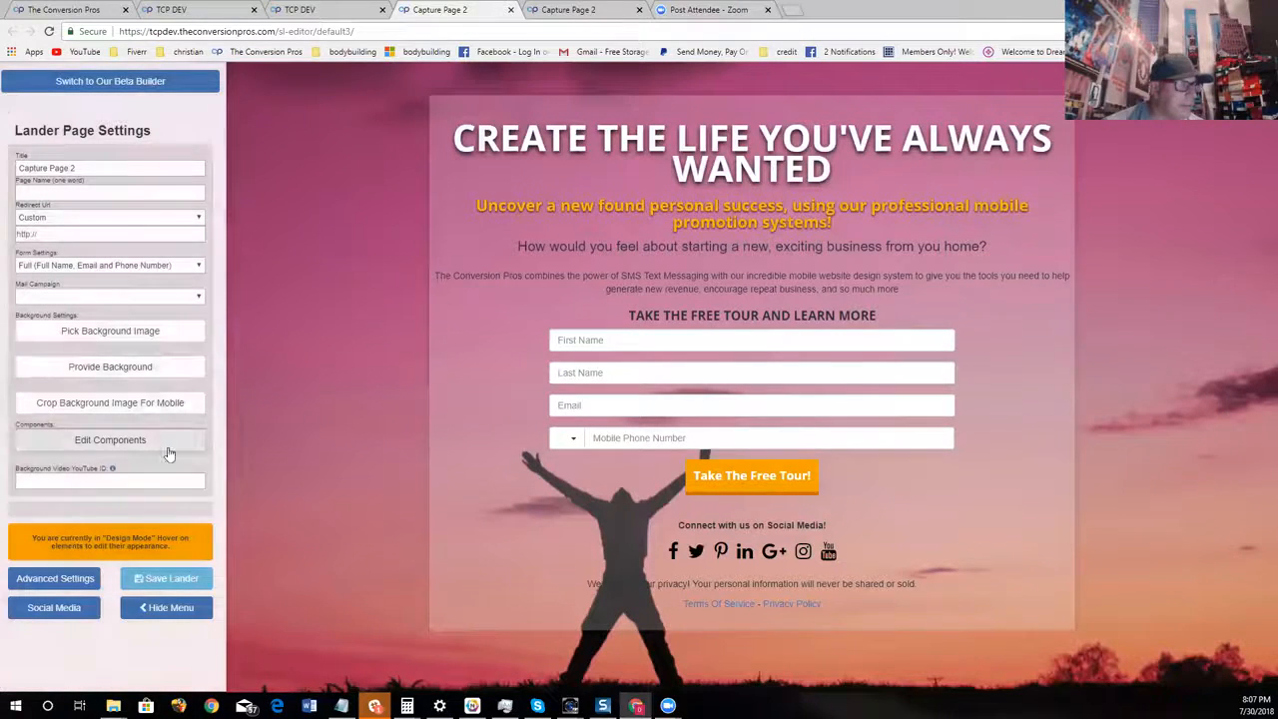
# Browse the background image categories and open the Makup category
pyautogui.click(169, 334)
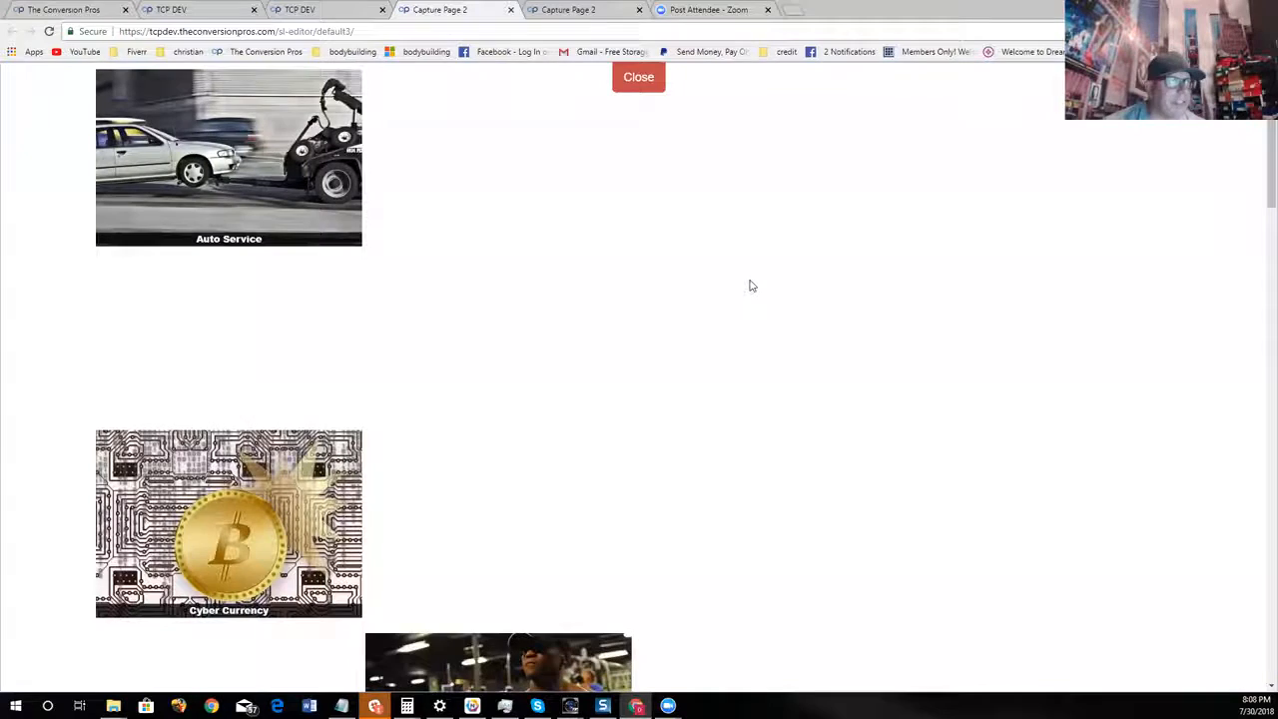
pyautogui.scroll(-6, 916, 271)
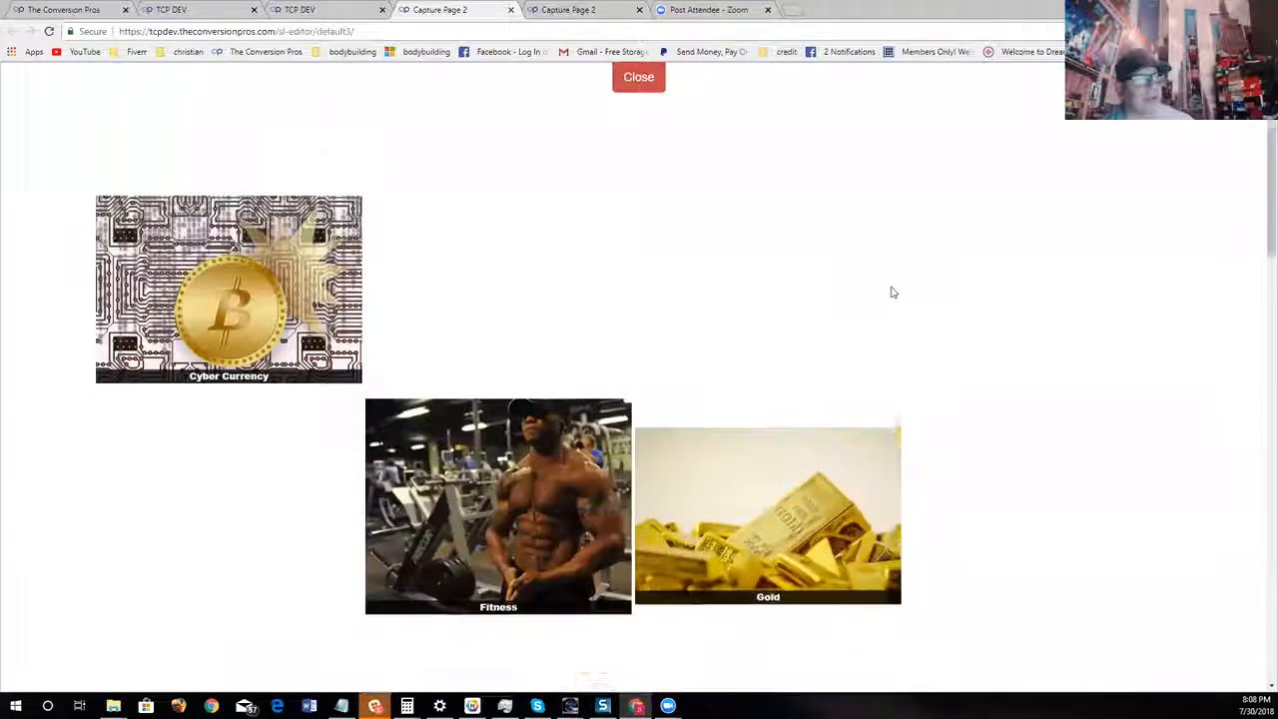
pyautogui.scroll(-5, 1039, 326)
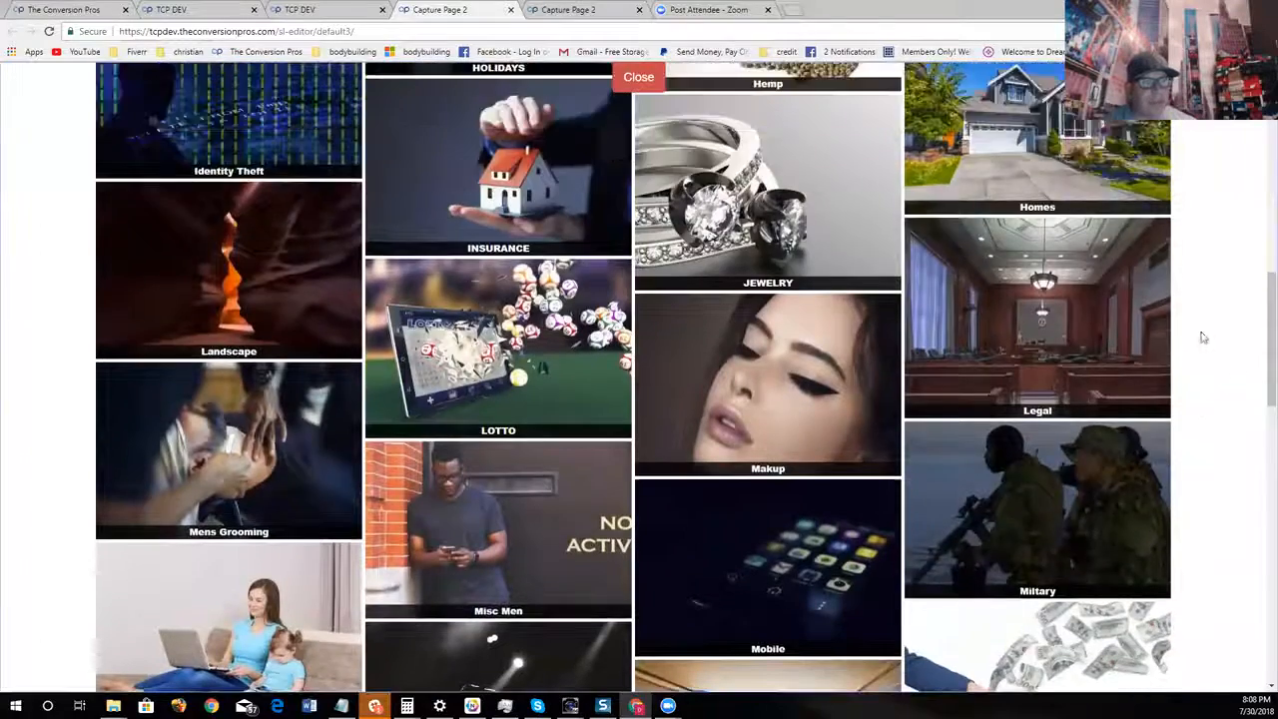
pyautogui.scroll(-2, 1199, 337)
pyautogui.click(876, 256)
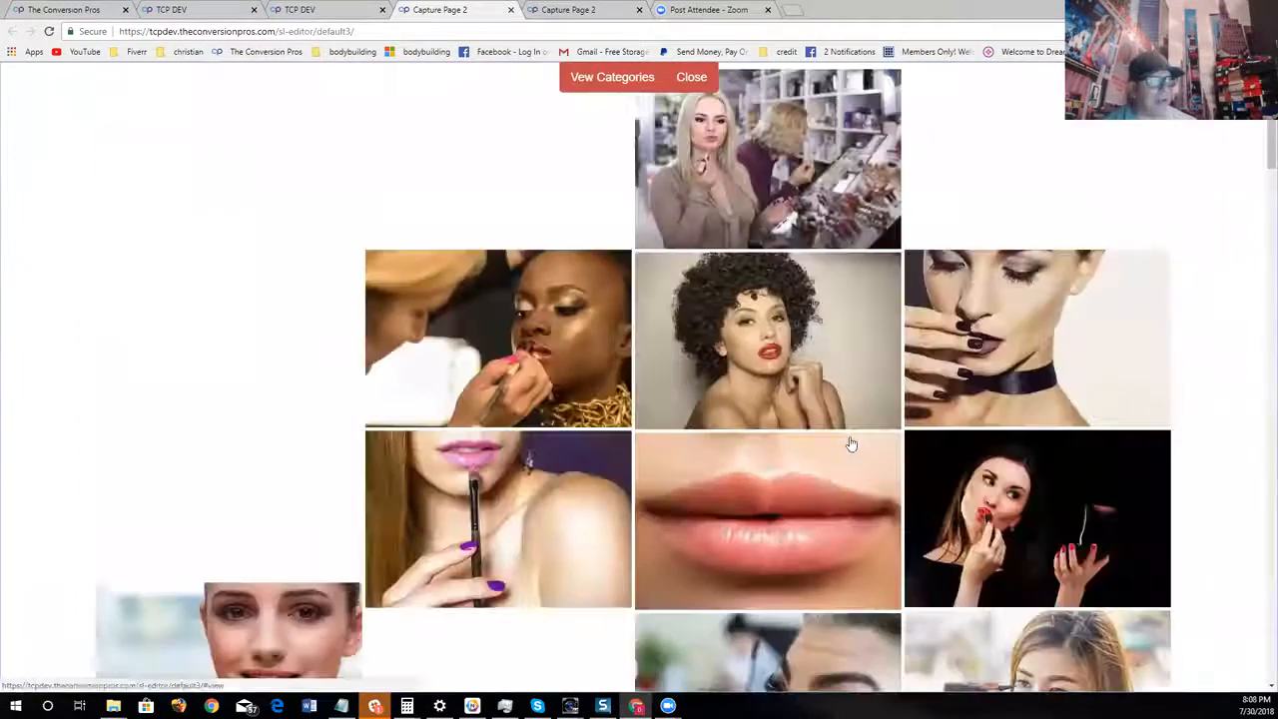
# Choose the image of cosmetics arranged around a grey wooden surface as the page background and confirm it
pyautogui.scroll(-7, 1142, 329)
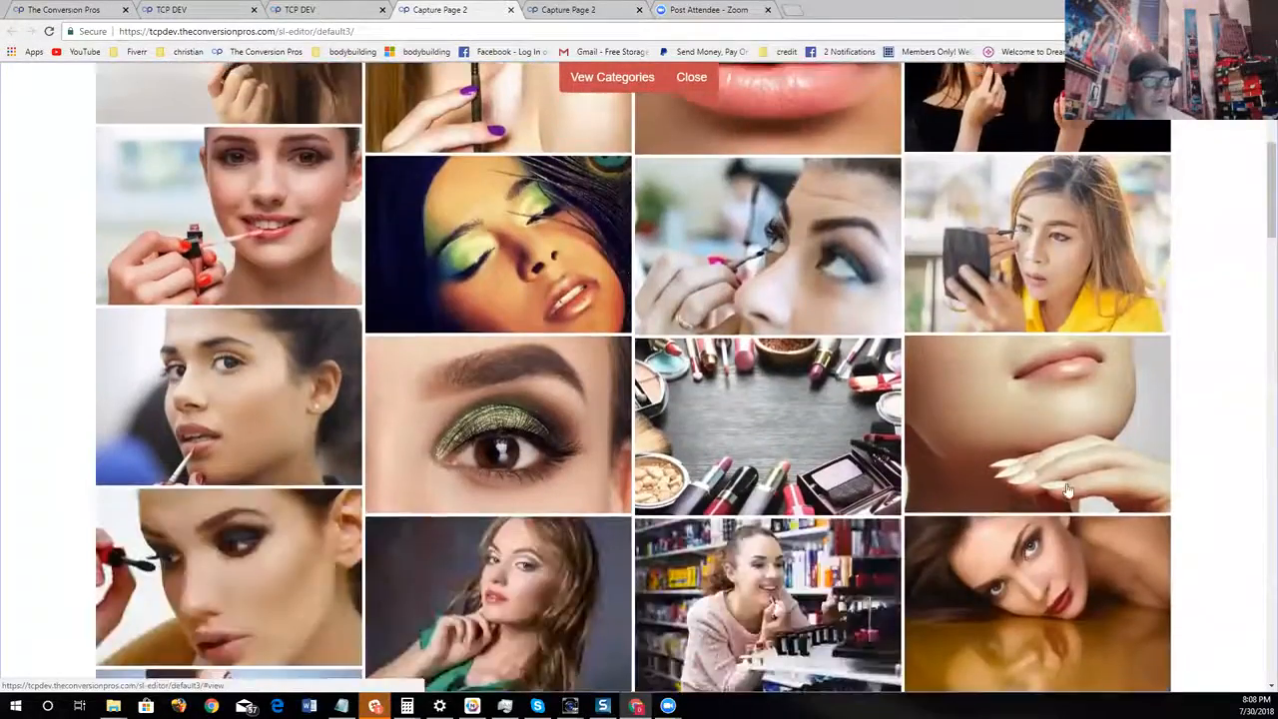
pyautogui.scroll(-3, 1078, 485)
pyautogui.scroll(-2, 1074, 486)
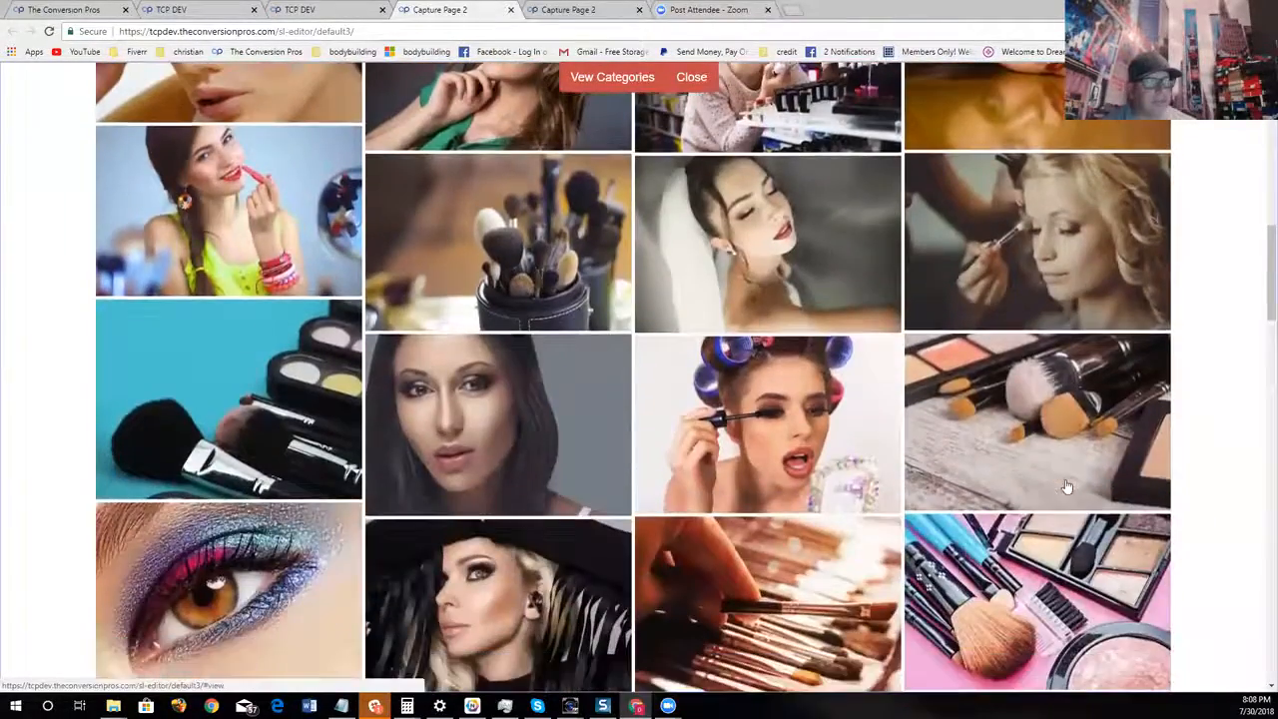
pyautogui.scroll(5, 1066, 487)
pyautogui.click(984, 490)
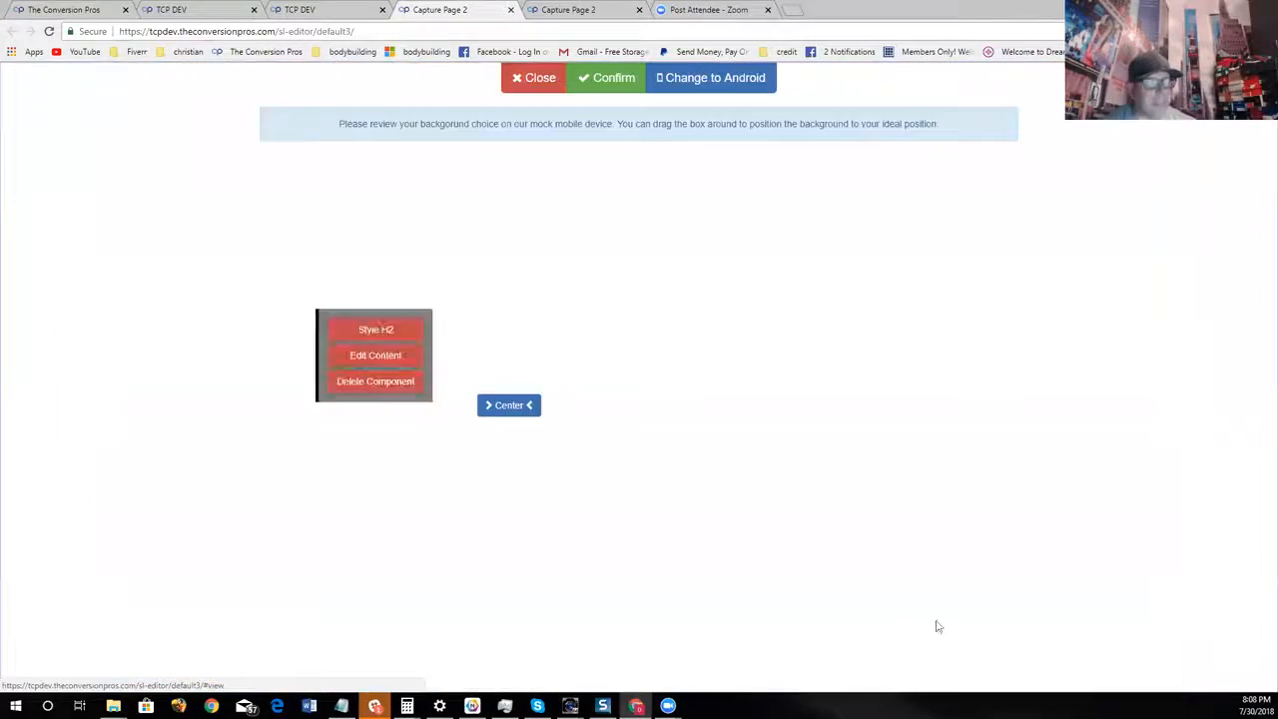
pyautogui.click(606, 77)
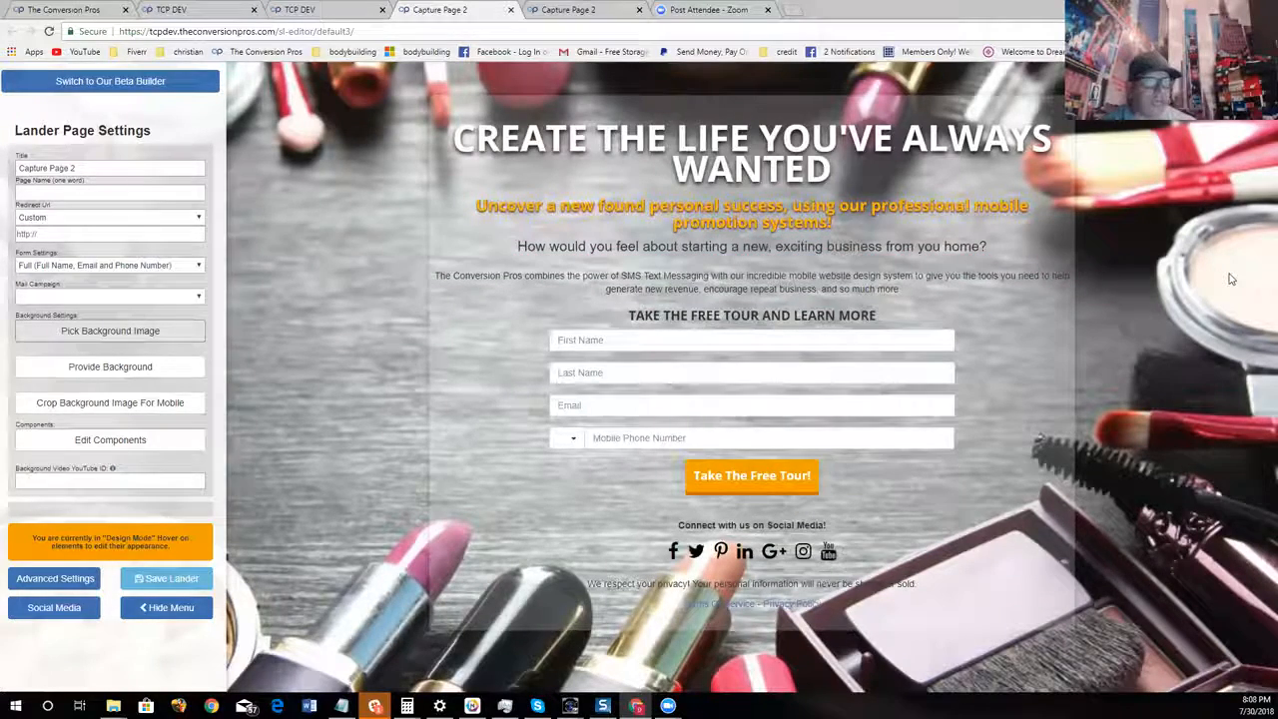
# Show the available page components and insert an image placeholder beneath the orange subheadline
pyautogui.click(137, 440)
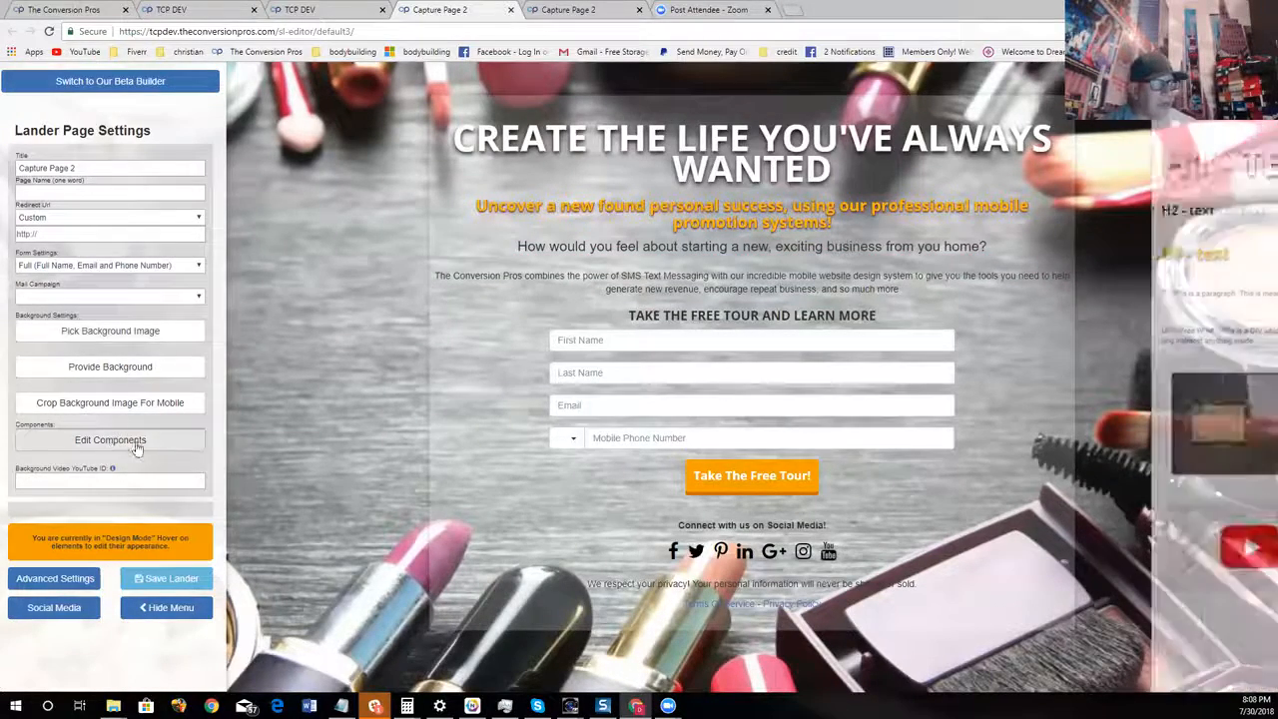
pyautogui.moveTo(1204, 390); pyautogui.dragTo(791, 239)
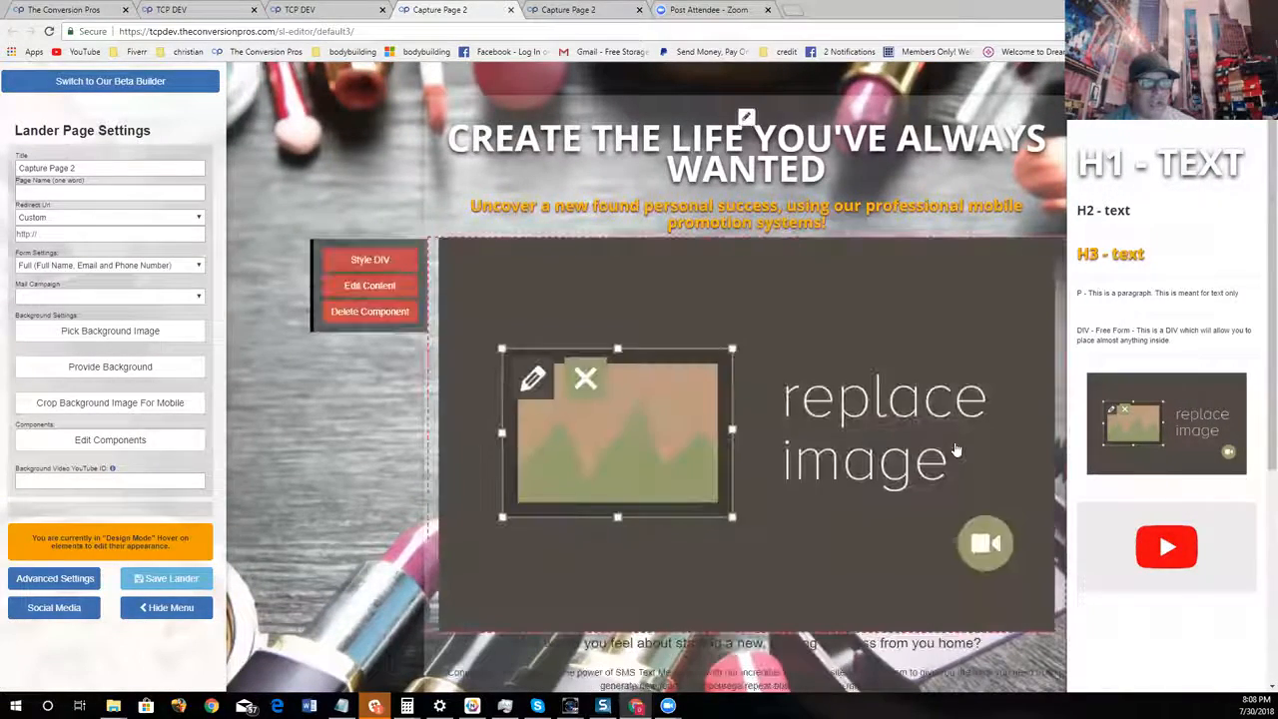
# Search Google in a new browser tab for "make up before and after" and show the image results
pyautogui.click(794, 10)
pyautogui.click(542, 267)
pyautogui.write('make up before and after')
pyautogui.press('Return')
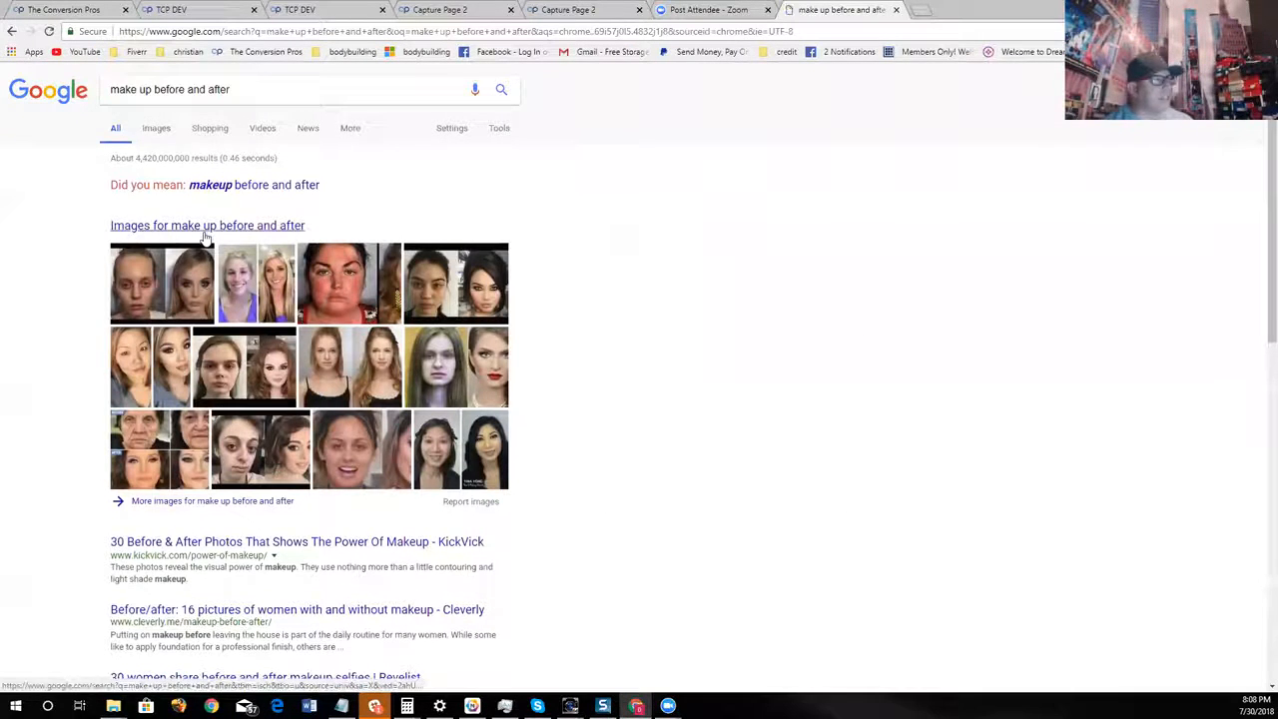
pyautogui.click(206, 227)
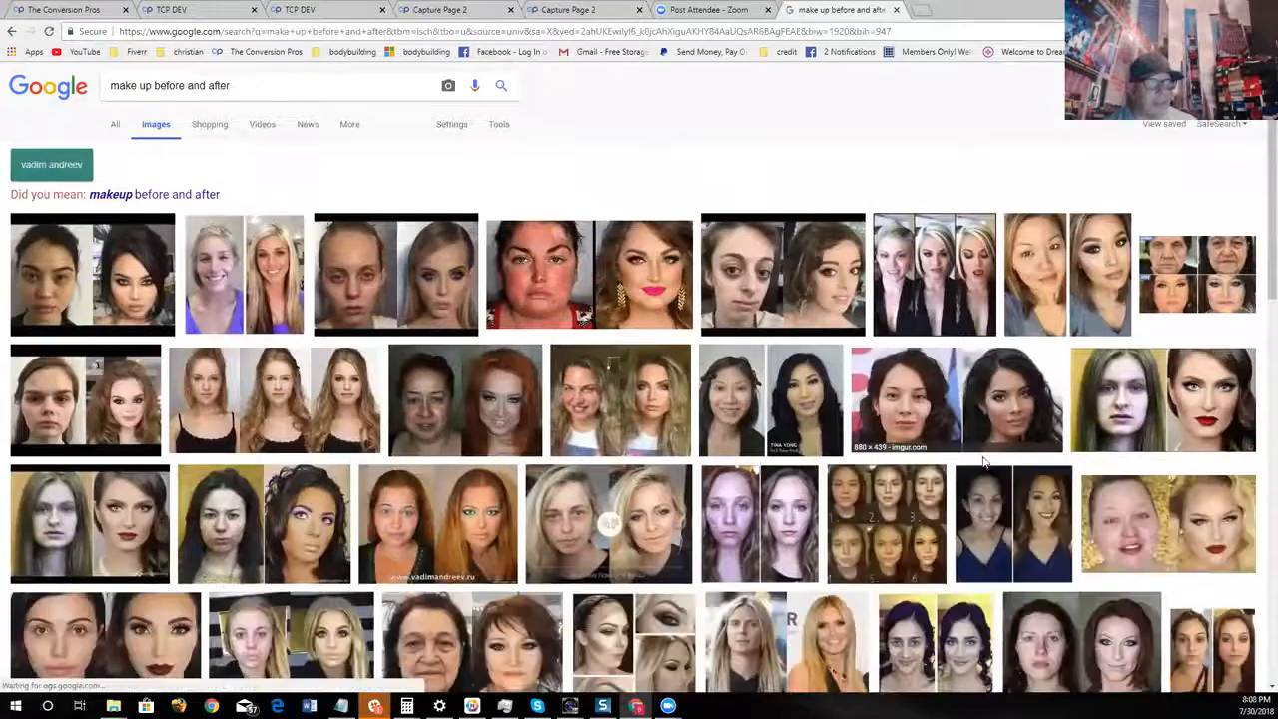
# Select the before-and-after picture of the blonde woman in a black top and copy its image address
pyautogui.scroll(-2, 983, 462)
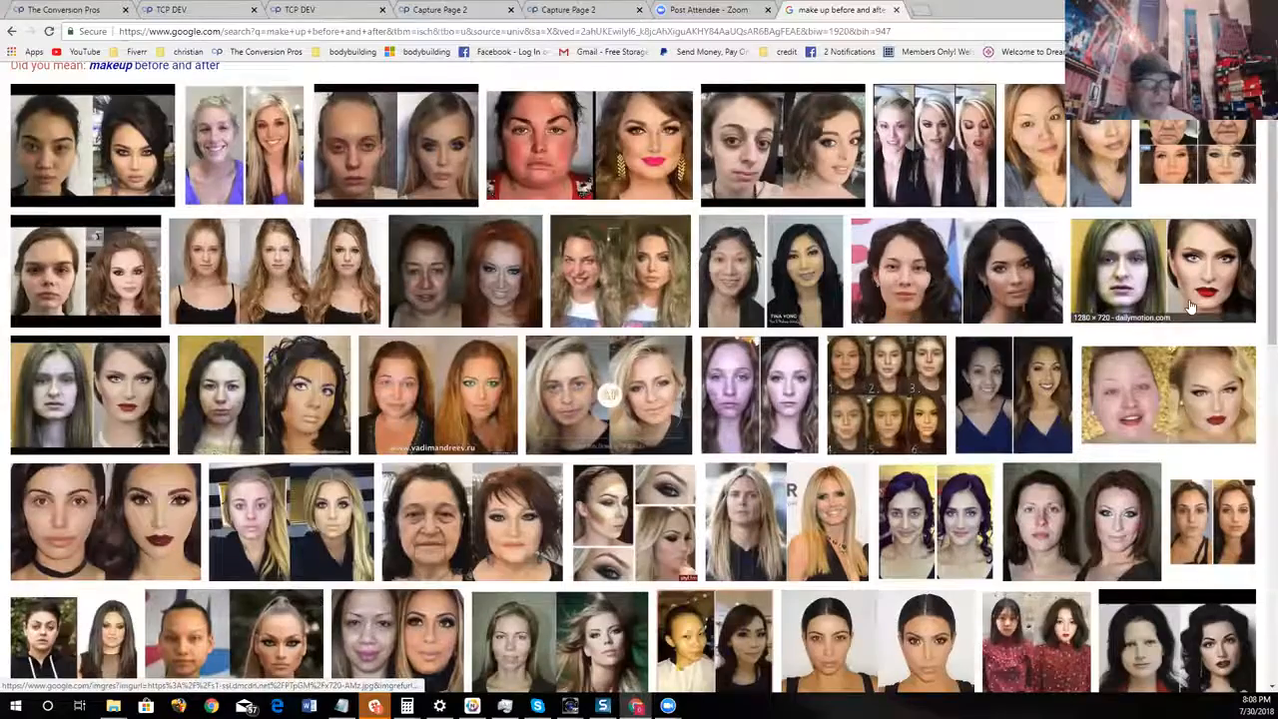
pyautogui.scroll(-2, 373, 453)
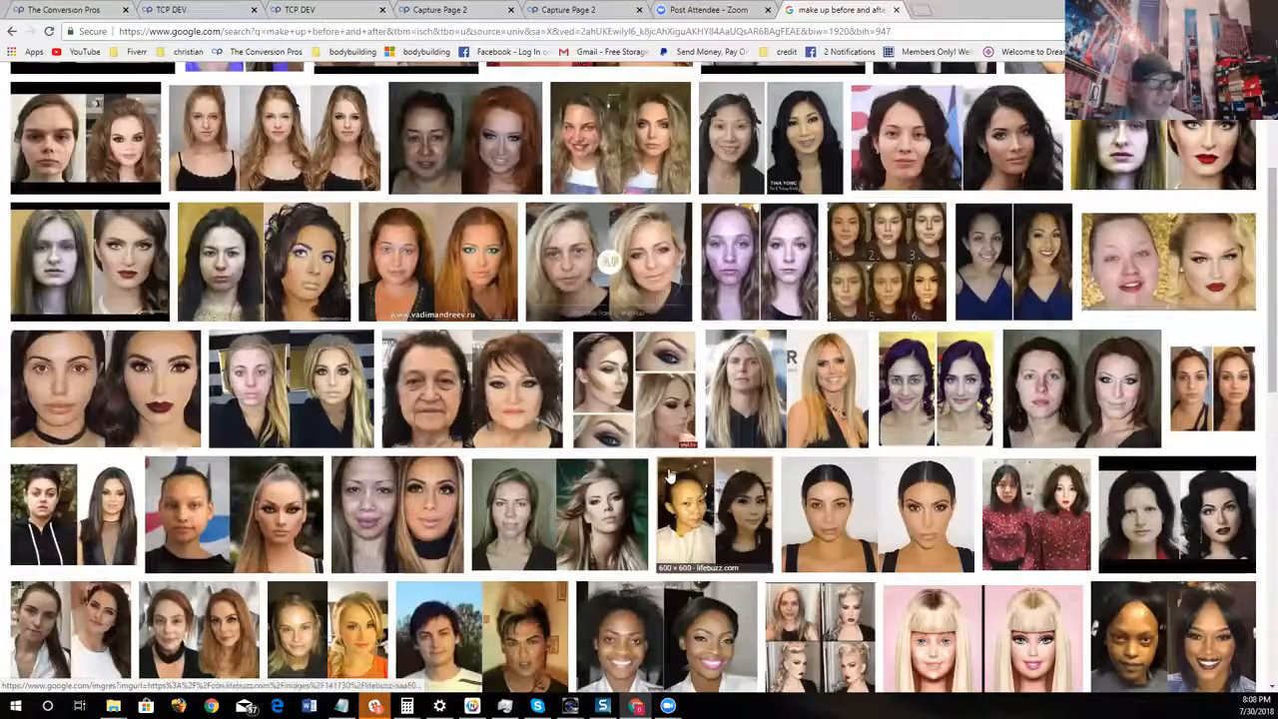
pyautogui.scroll(-1, 520, 386)
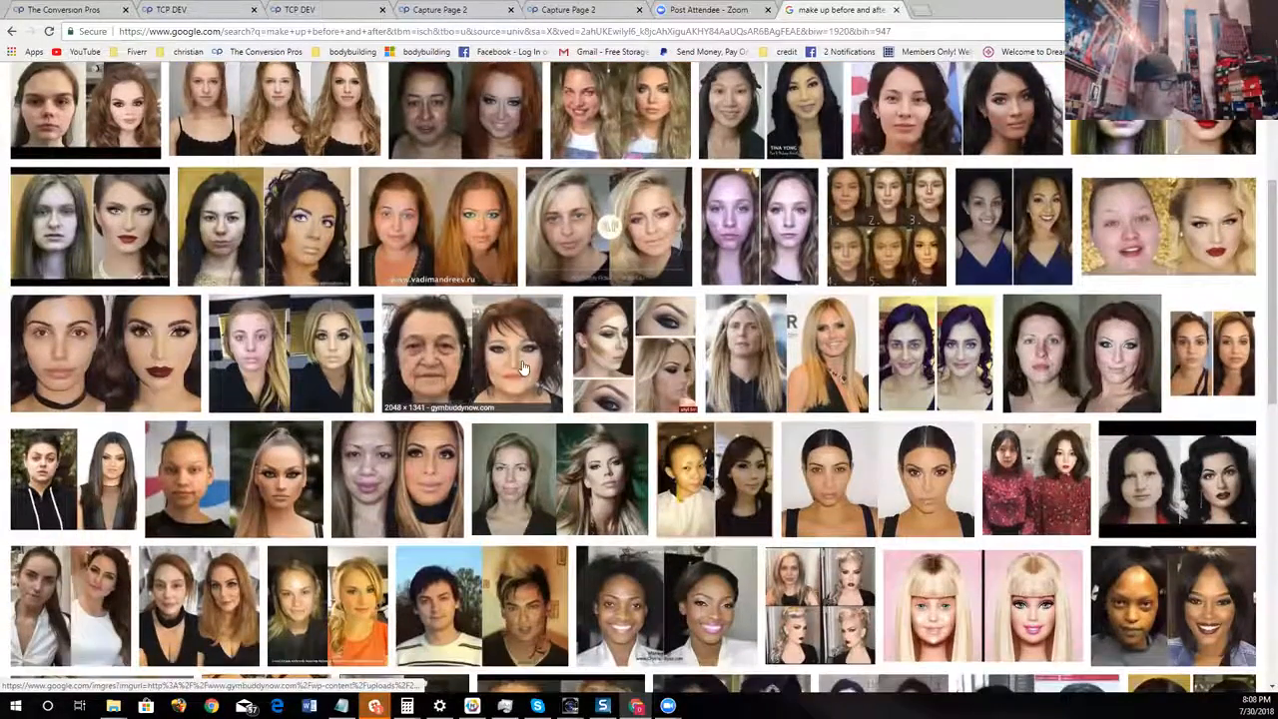
pyautogui.scroll(-1, 402, 393)
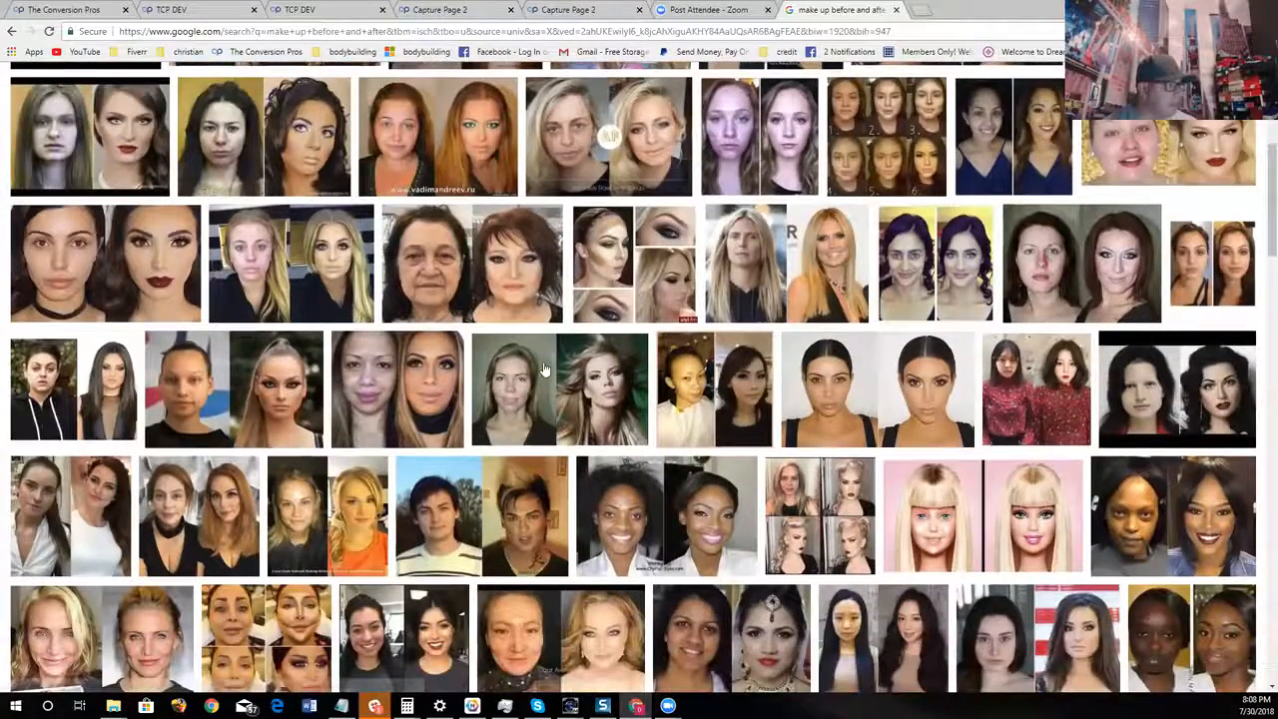
pyautogui.click(333, 256)
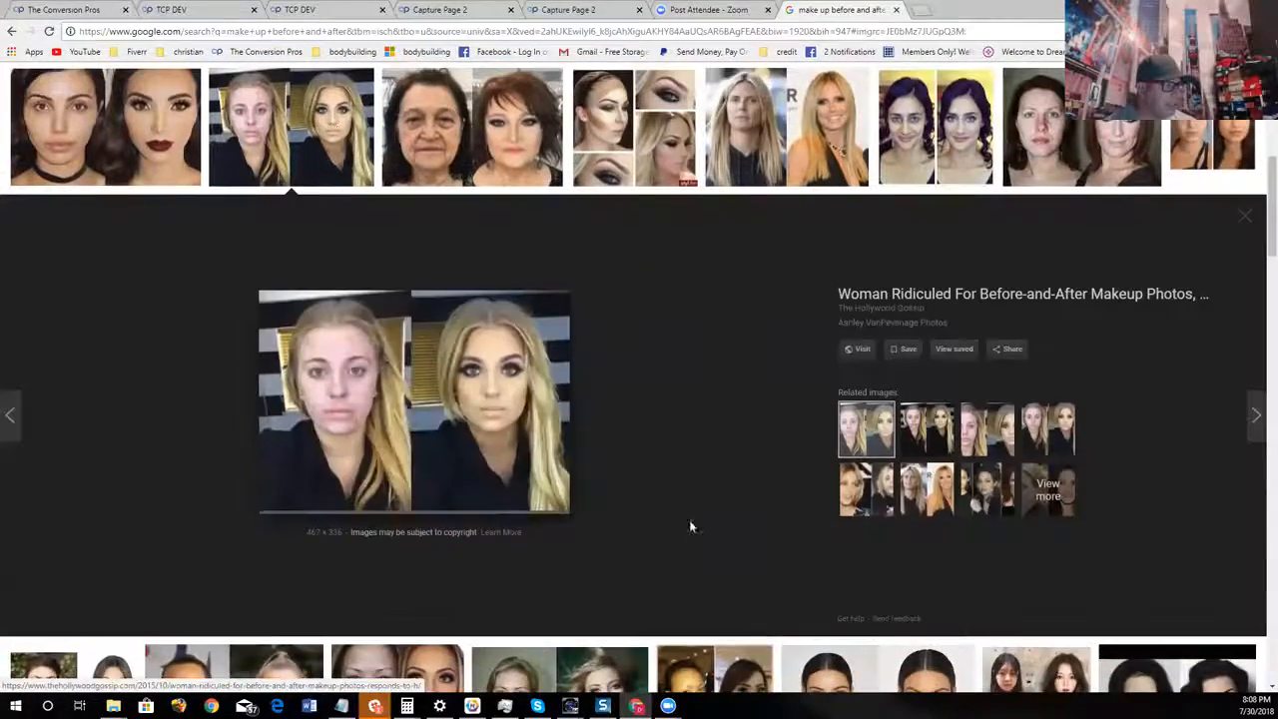
pyautogui.rightClick(441, 368)
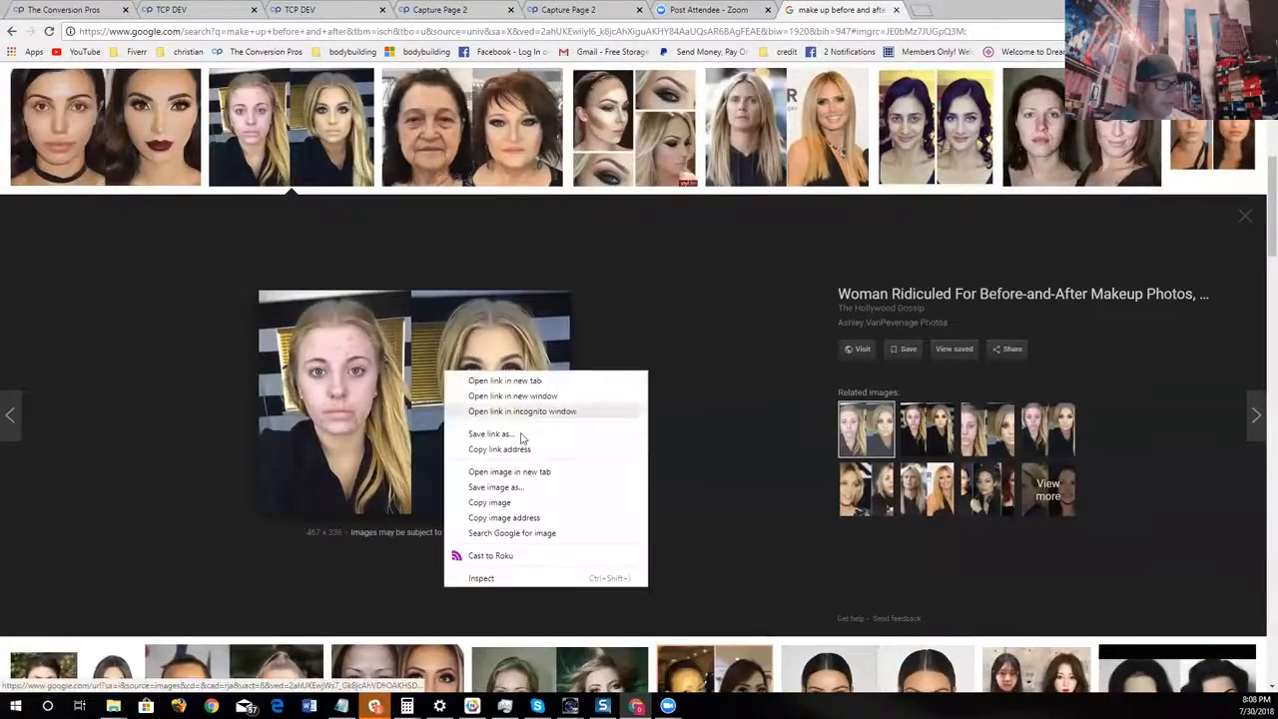
pyautogui.click(544, 516)
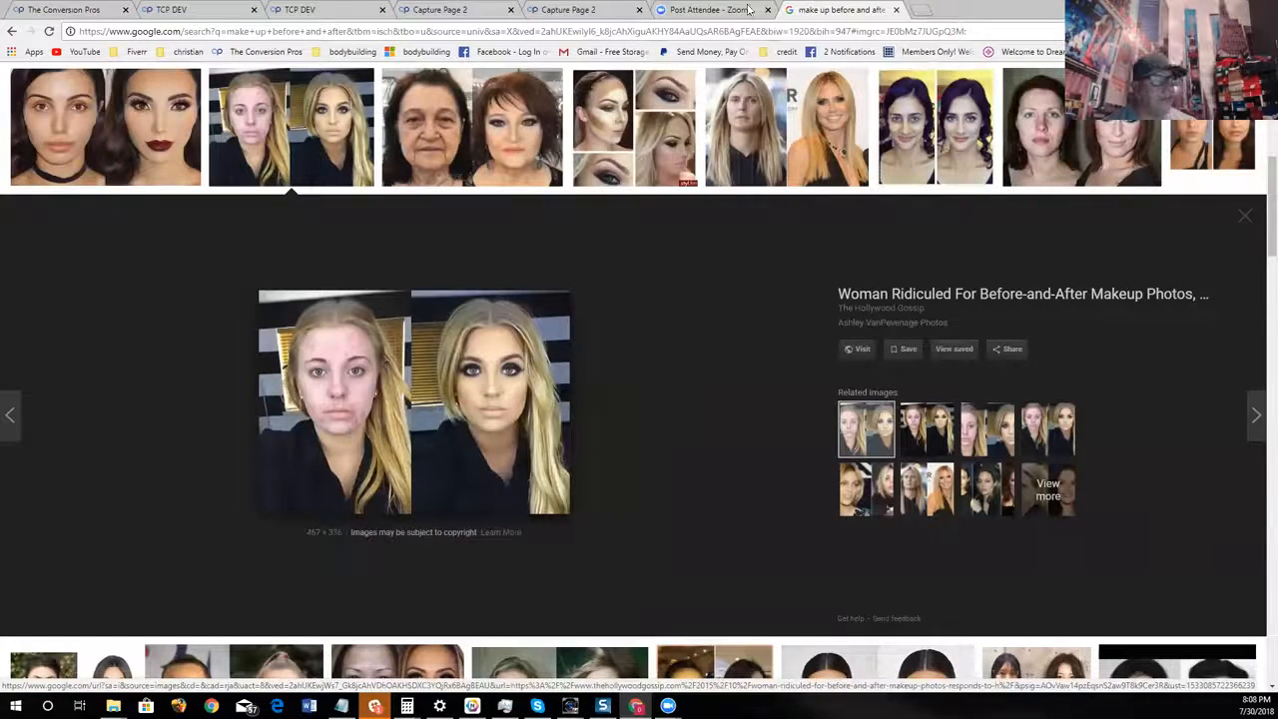
# Return to the original builder's Capture Page 2 and close the blank BETA editor page
pyautogui.click(565, 10)
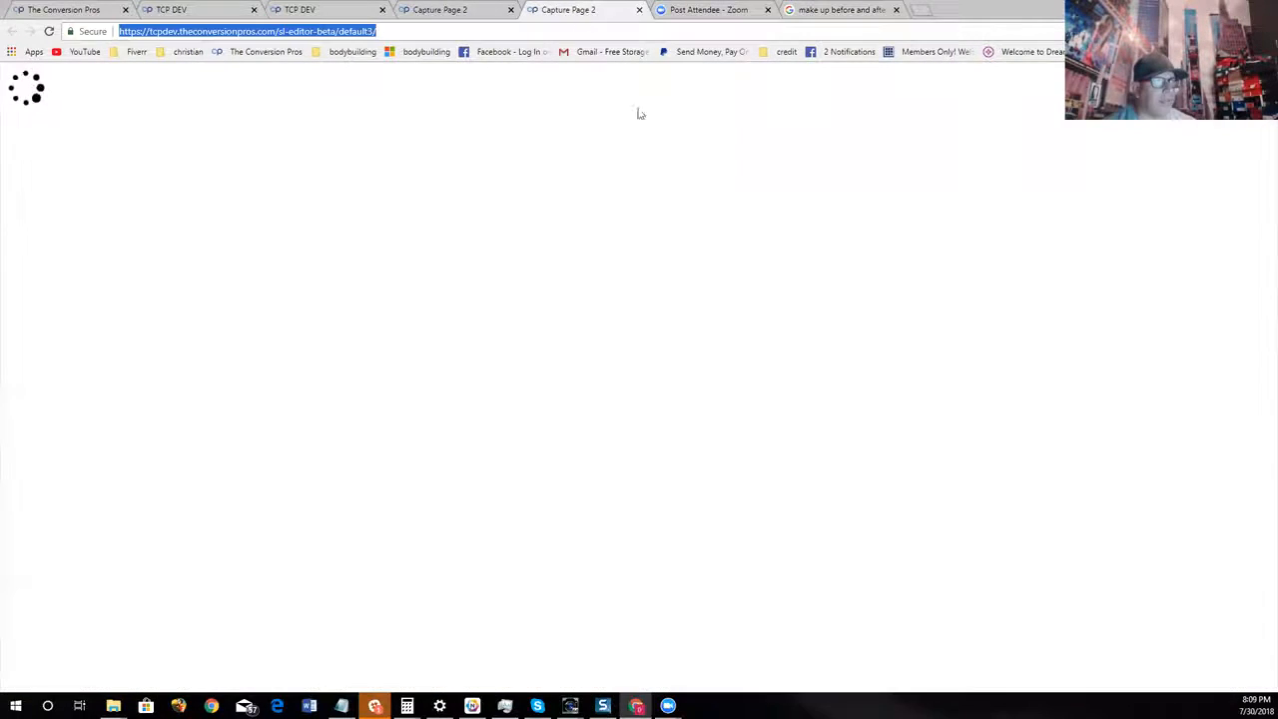
pyautogui.click(443, 9)
pyautogui.click(639, 10)
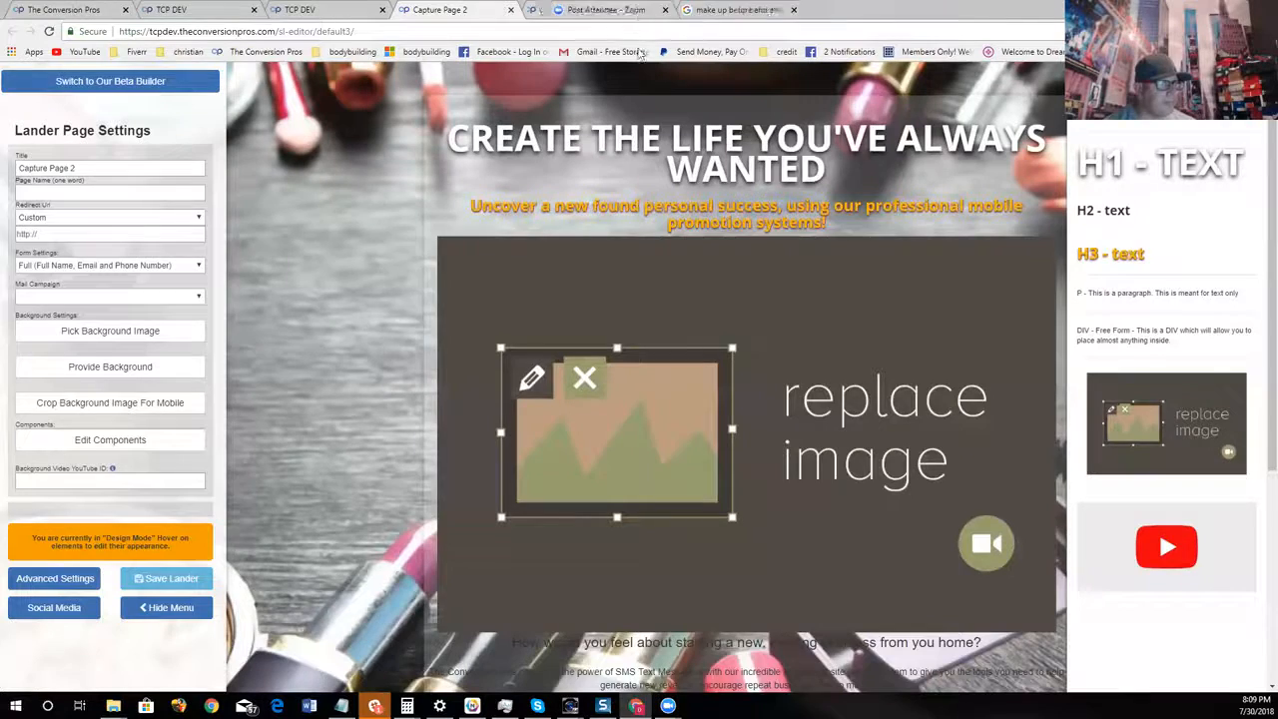
# Replace the placeholder with the picture at the copied image URL, keep it at full size and save
pyautogui.click(711, 373)
pyautogui.rightClick(644, 145)
pyautogui.click(672, 226)
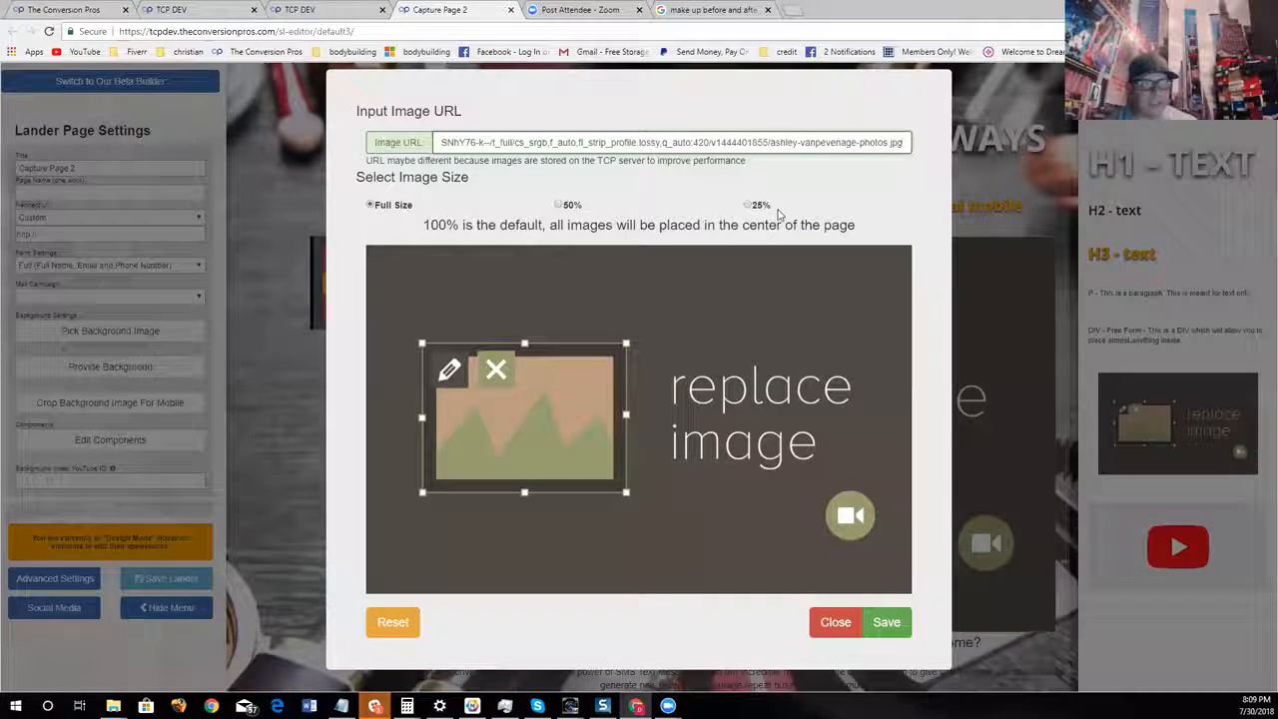
pyautogui.click(891, 623)
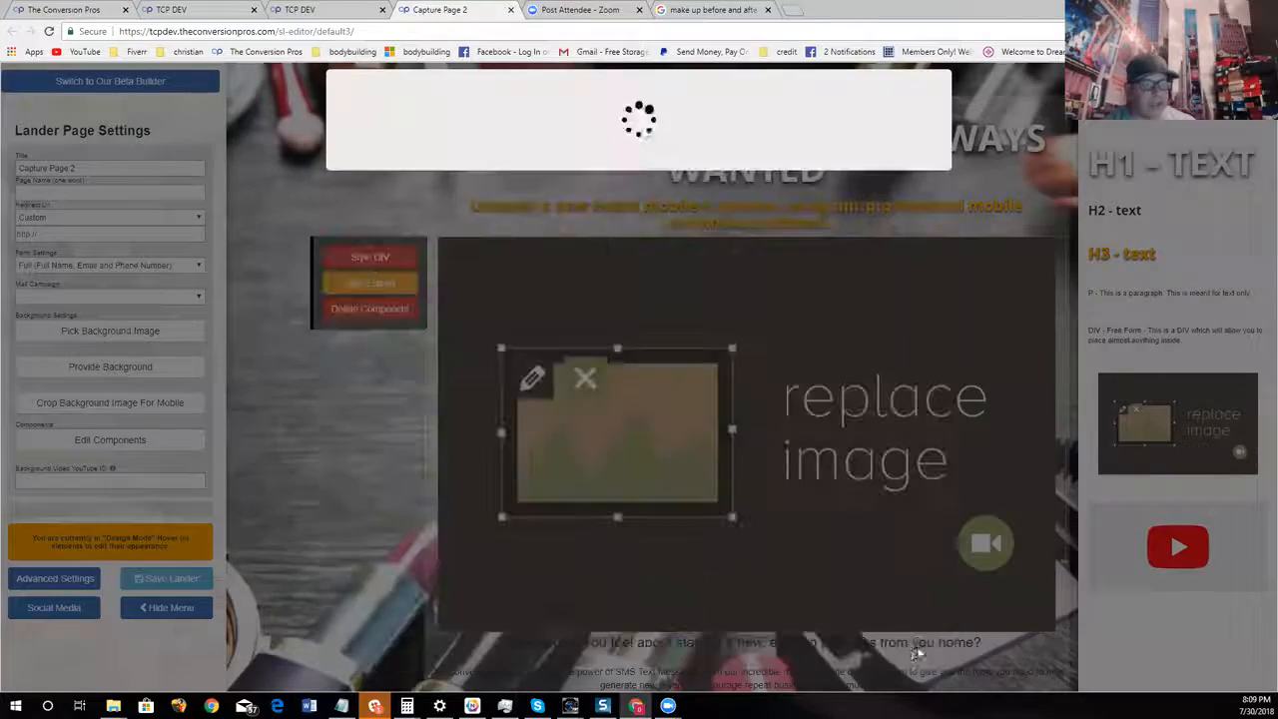
# Review the inserted before-and-after picture on the page and delete its component
pyautogui.scroll(-3, 847, 360)
pyautogui.scroll(3, 879, 400)
pyautogui.scroll(-3, 936, 453)
pyautogui.scroll(3, 936, 454)
pyautogui.scroll(-3, 936, 454)
pyautogui.scroll(3, 937, 457)
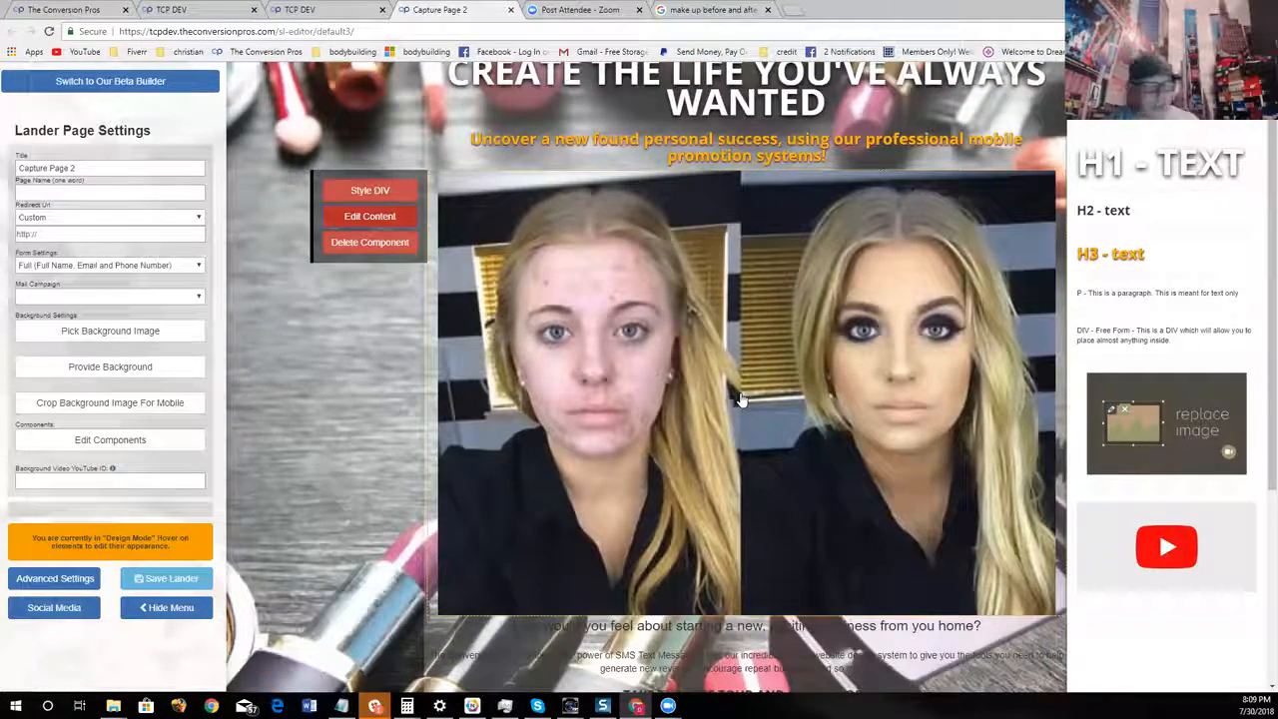
pyautogui.click(400, 247)
pyautogui.click(384, 265)
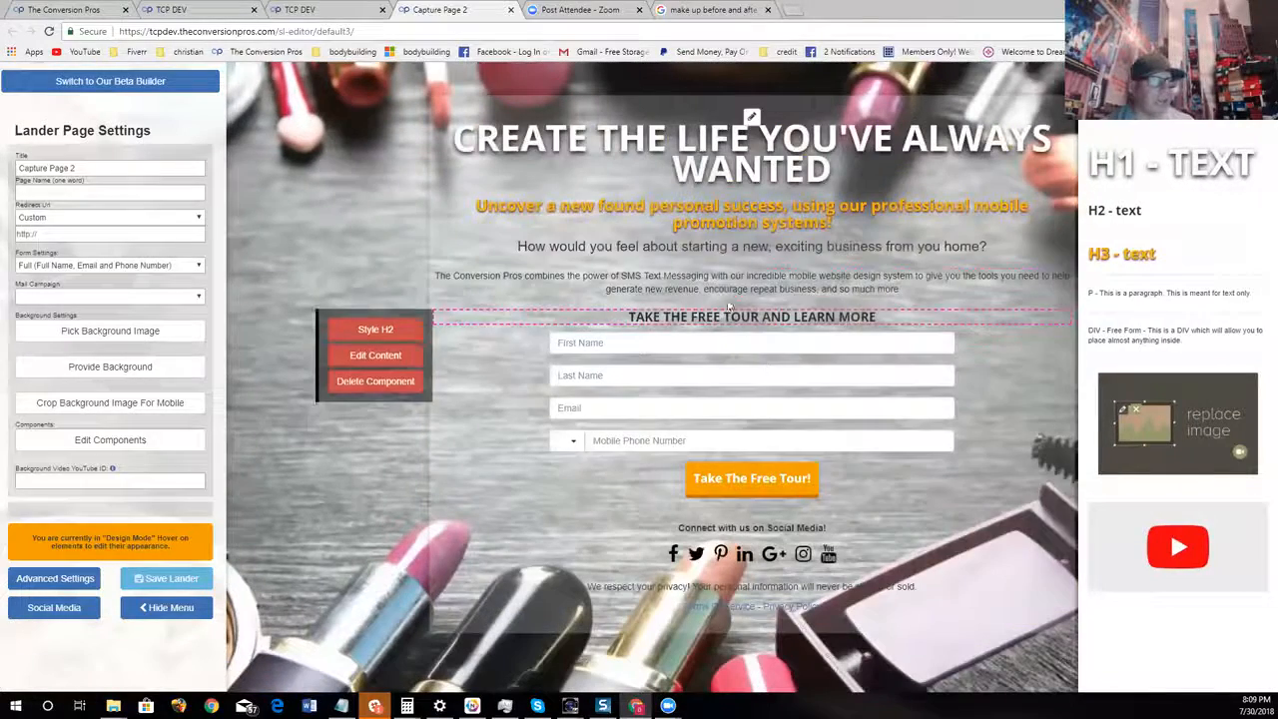
# Add an image component below the orange subheadline, fill it with the copied picture URL at 50% size and save
pyautogui.moveTo(1148, 415); pyautogui.dragTo(857, 272)
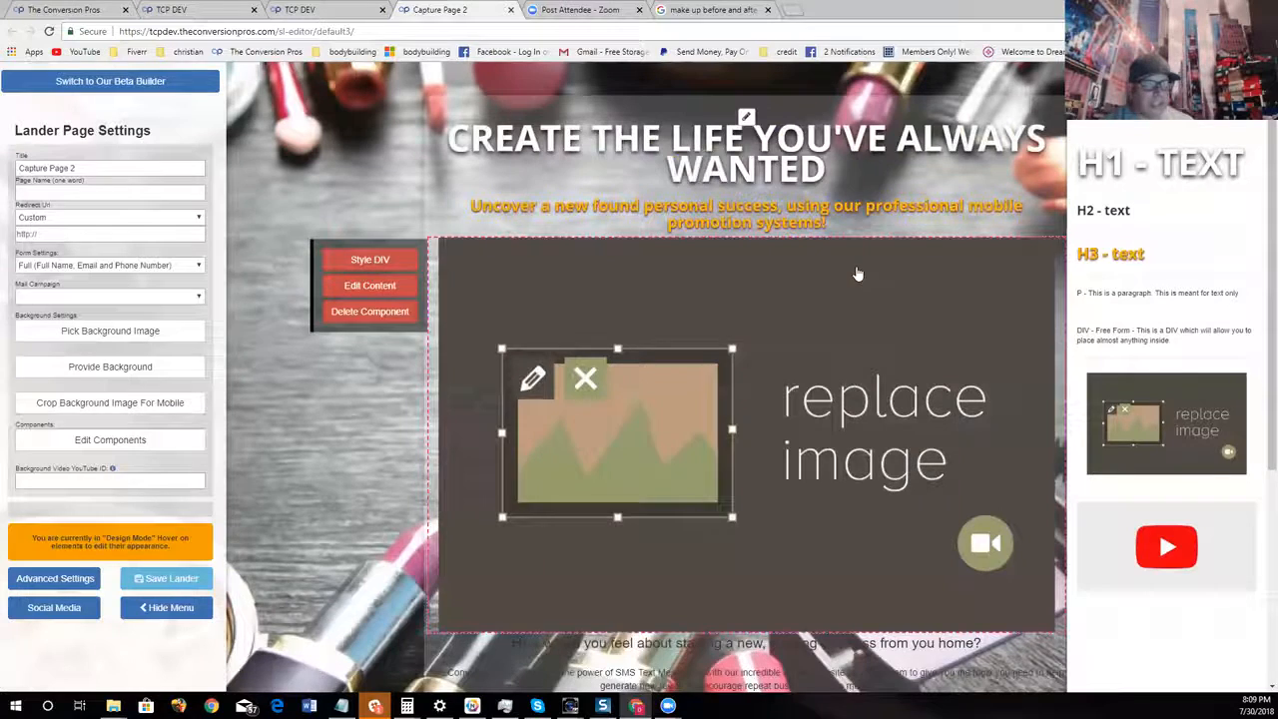
pyautogui.click(369, 284)
pyautogui.rightClick(591, 146)
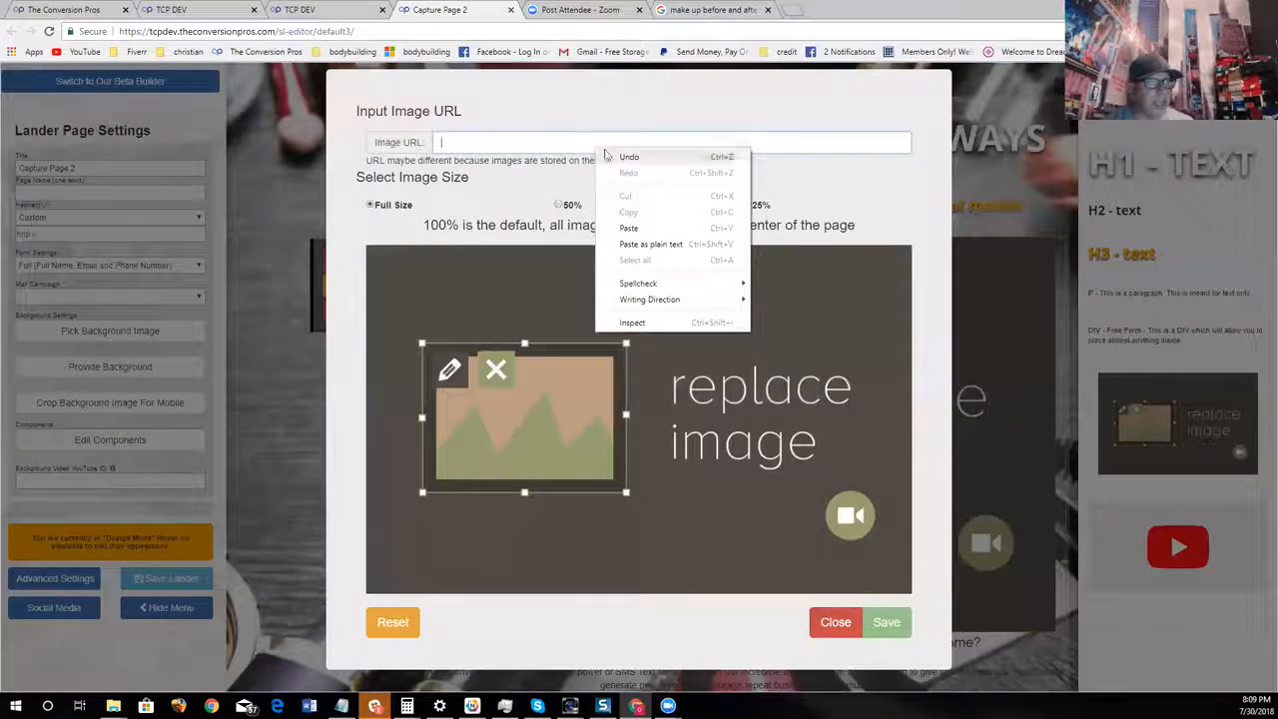
pyautogui.click(645, 229)
pyautogui.click(560, 206)
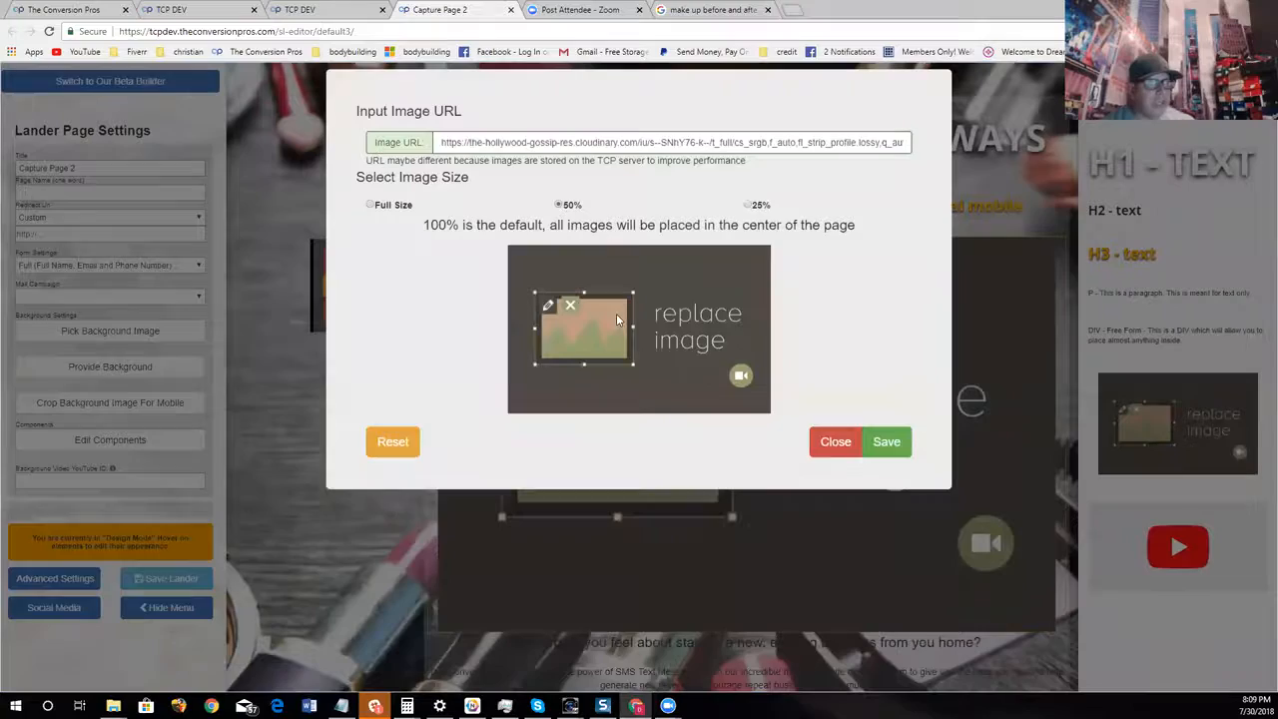
pyautogui.click(887, 622)
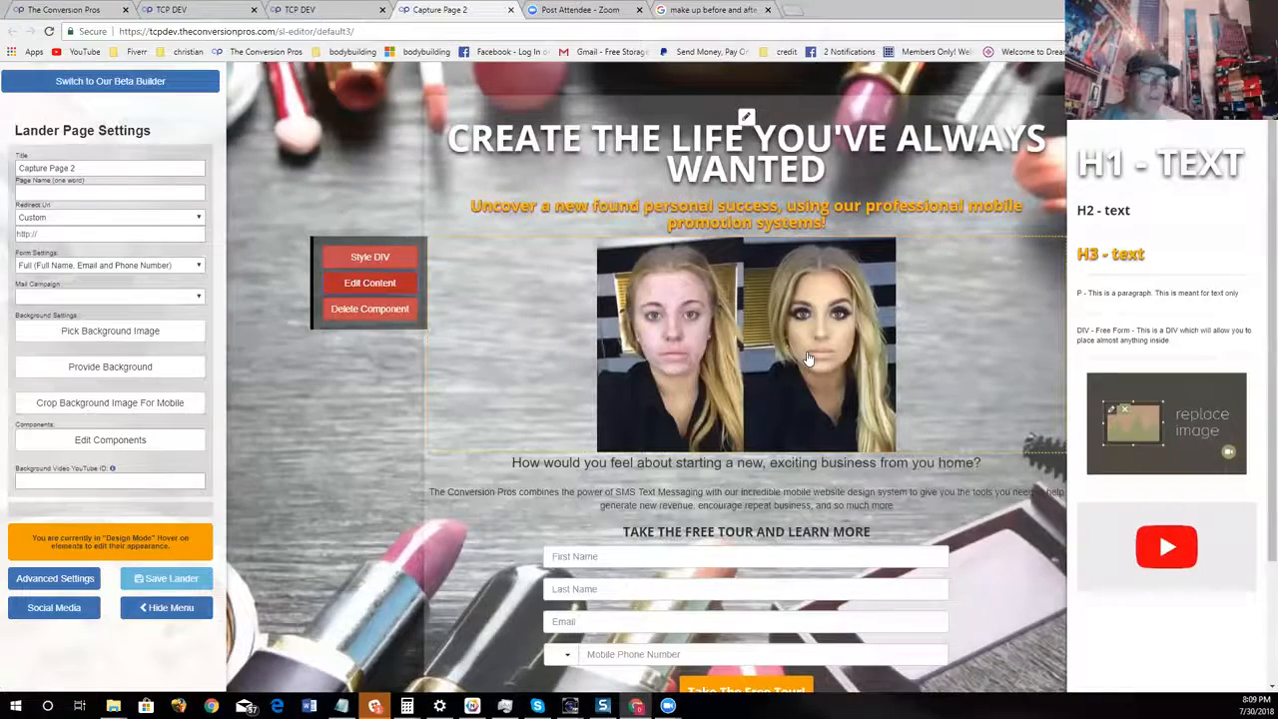
# Review the page with the inserted picture and check the lander's advanced settings
pyautogui.scroll(-2, 924, 385)
pyautogui.scroll(2, 927, 387)
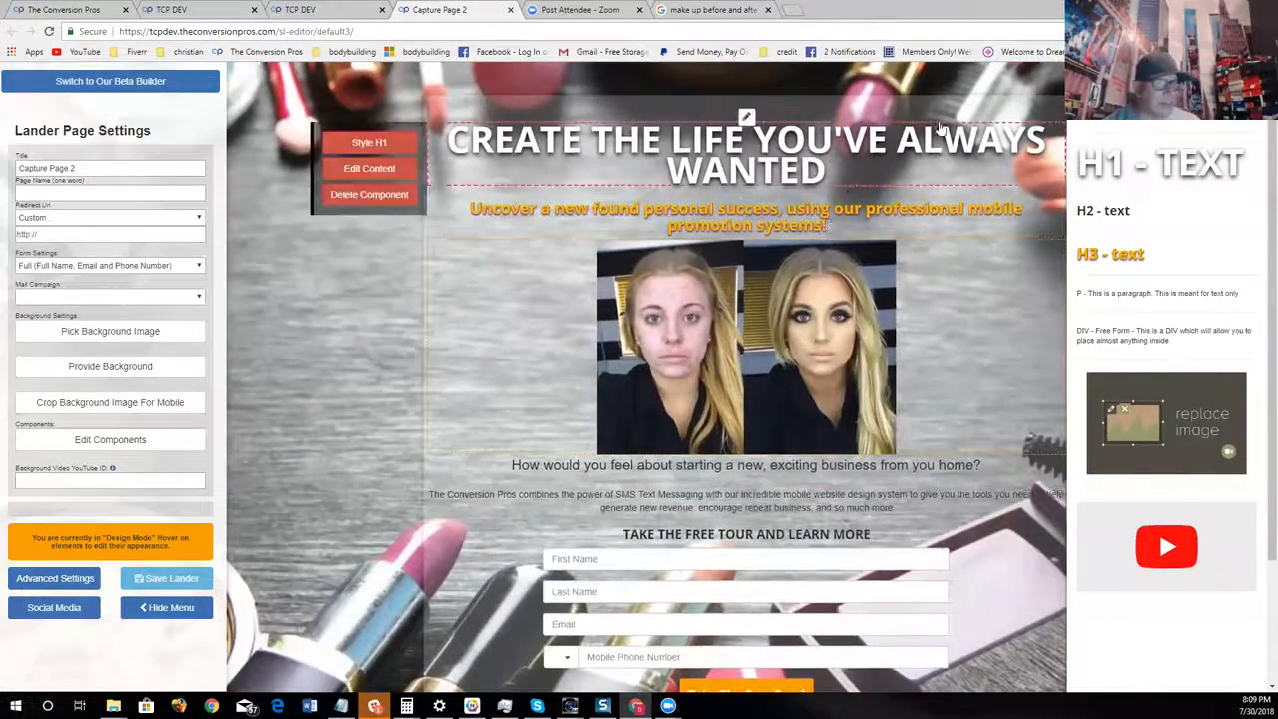
pyautogui.click(84, 574)
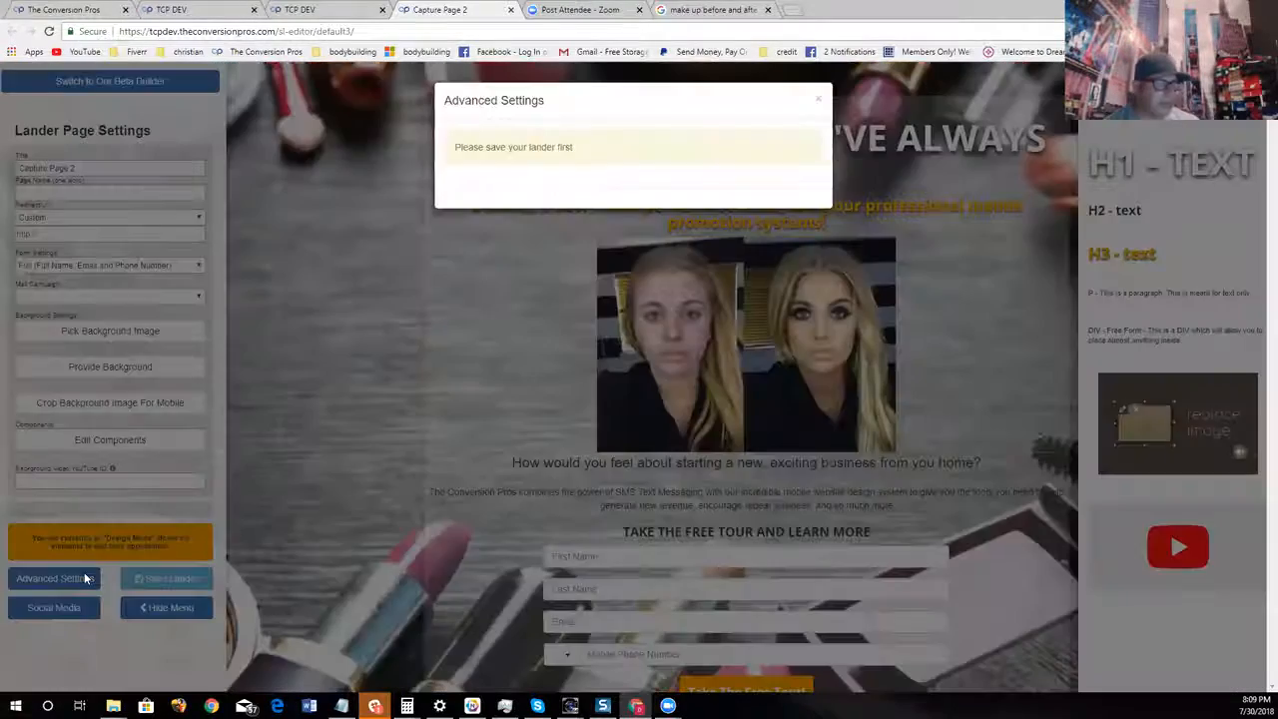
pyautogui.click(818, 100)
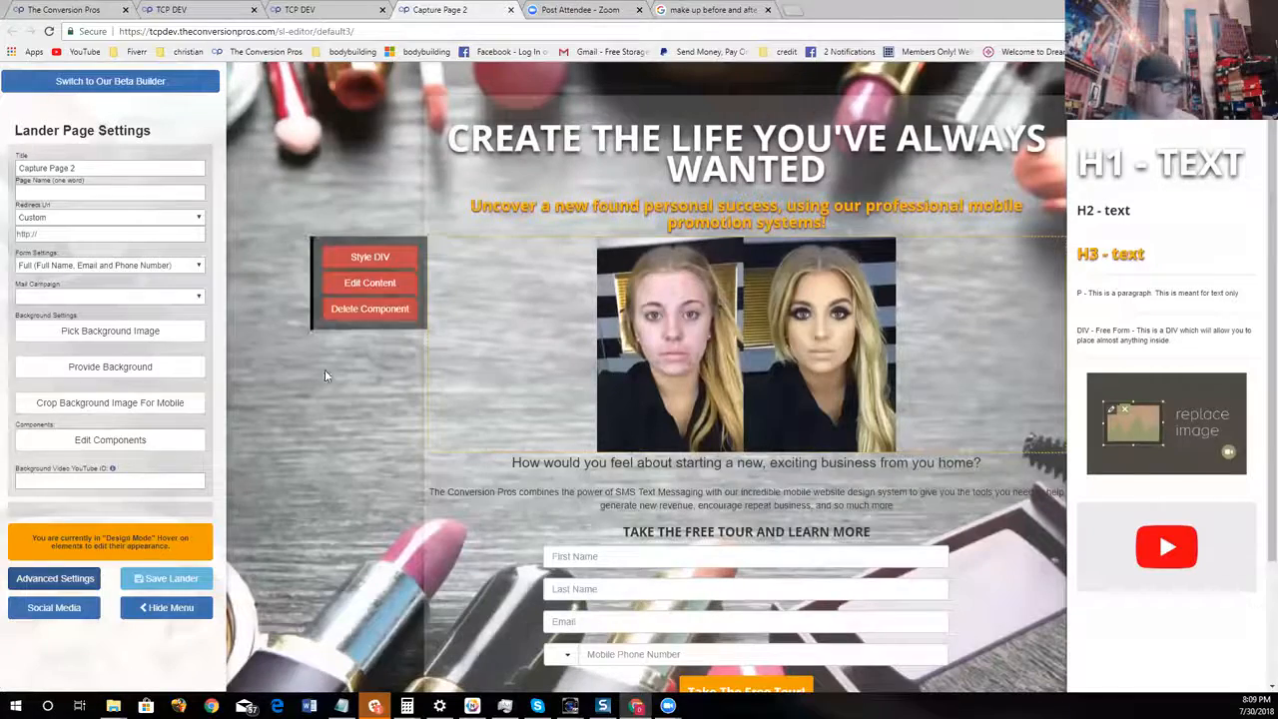
# Replace the main headline text with "OUR MAKEUP ARTISTS MAKE YOU LOOK LIKE A HOLLYWOOD CELEBRITY"
pyautogui.click(369, 168)
pyautogui.click(839, 195)
pyautogui.press('BackSpace')
pyautogui.press('BackSpace')
pyautogui.press('BackSpace')
pyautogui.press('BackSpace')
pyautogui.press('BackSpace')
pyautogui.press('BackSpace')
pyautogui.press('BackSpace')
pyautogui.press('BackSpace')
pyautogui.press('BackSpace')
pyautogui.press('BackSpace')
pyautogui.press('BackSpace')
pyautogui.press('BackSpace')
pyautogui.press('BackSpace')
pyautogui.press('BackSpace')
pyautogui.press('BackSpace')
pyautogui.press('BackSpace')
pyautogui.press('BackSpace')
pyautogui.press('BackSpace')
pyautogui.press('BackSpace')
pyautogui.press('BackSpace')
pyautogui.press('BackSpace')
pyautogui.press('BackSpace')
pyautogui.press('BackSpace')
pyautogui.press('BackSpace')
pyautogui.press('BackSpace')
pyautogui.press('BackSpace')
pyautogui.press('BackSpace')
pyautogui.press('BackSpace')
pyautogui.press('BackSpace')
pyautogui.press('BackSpace')
pyautogui.press('BackSpace')
pyautogui.press('BackSpace')
pyautogui.press('BackSpace')
pyautogui.write('OUR MAKEUP')
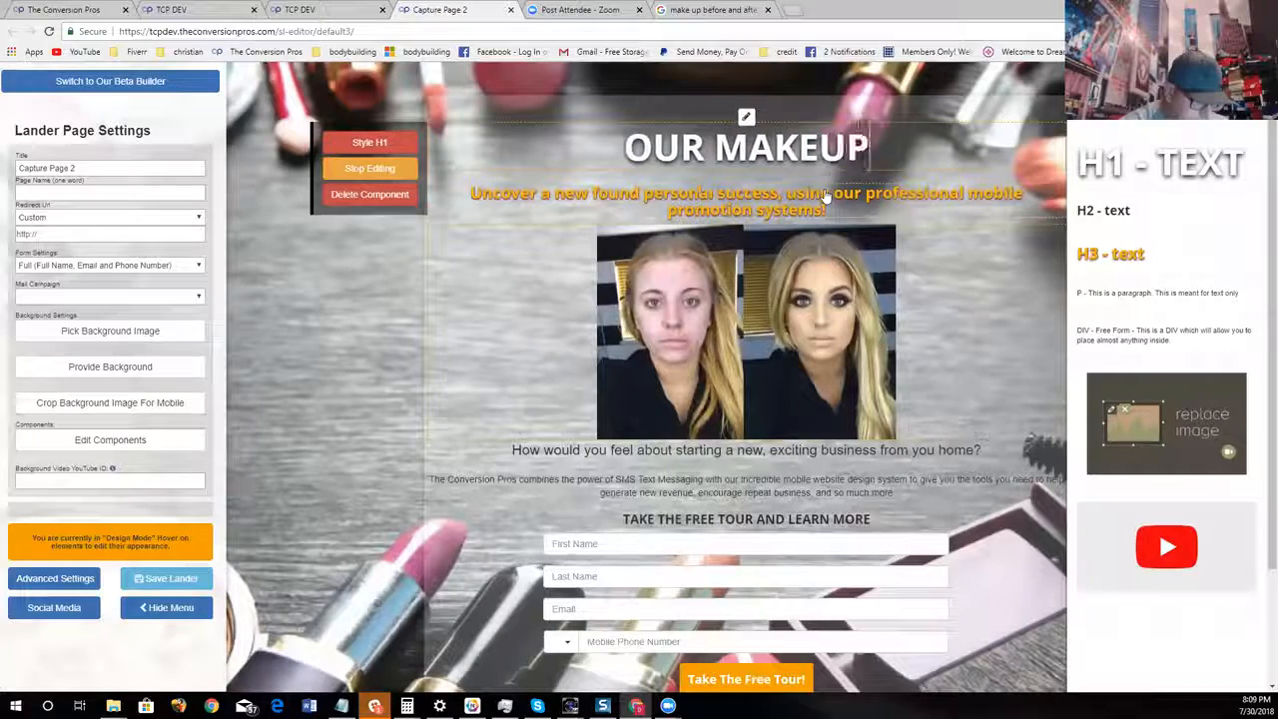
pyautogui.write(' ARTISTS MA')
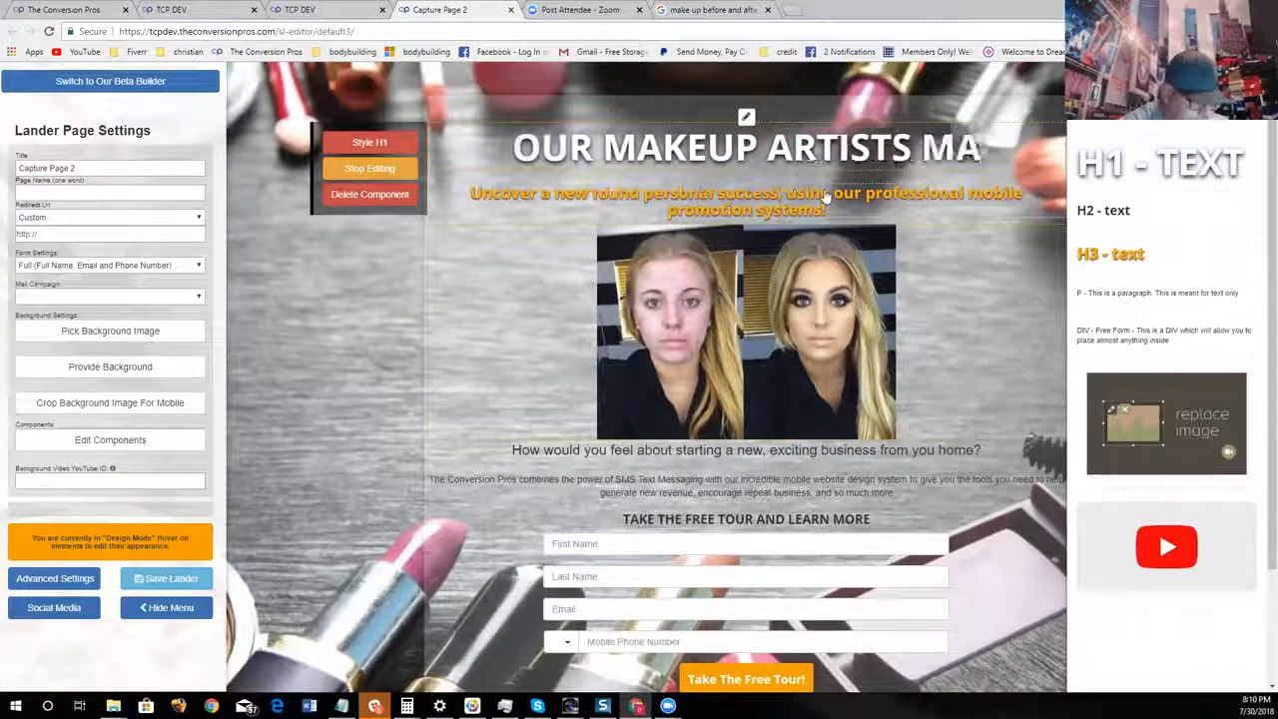
pyautogui.write('KE YOU LOOK')
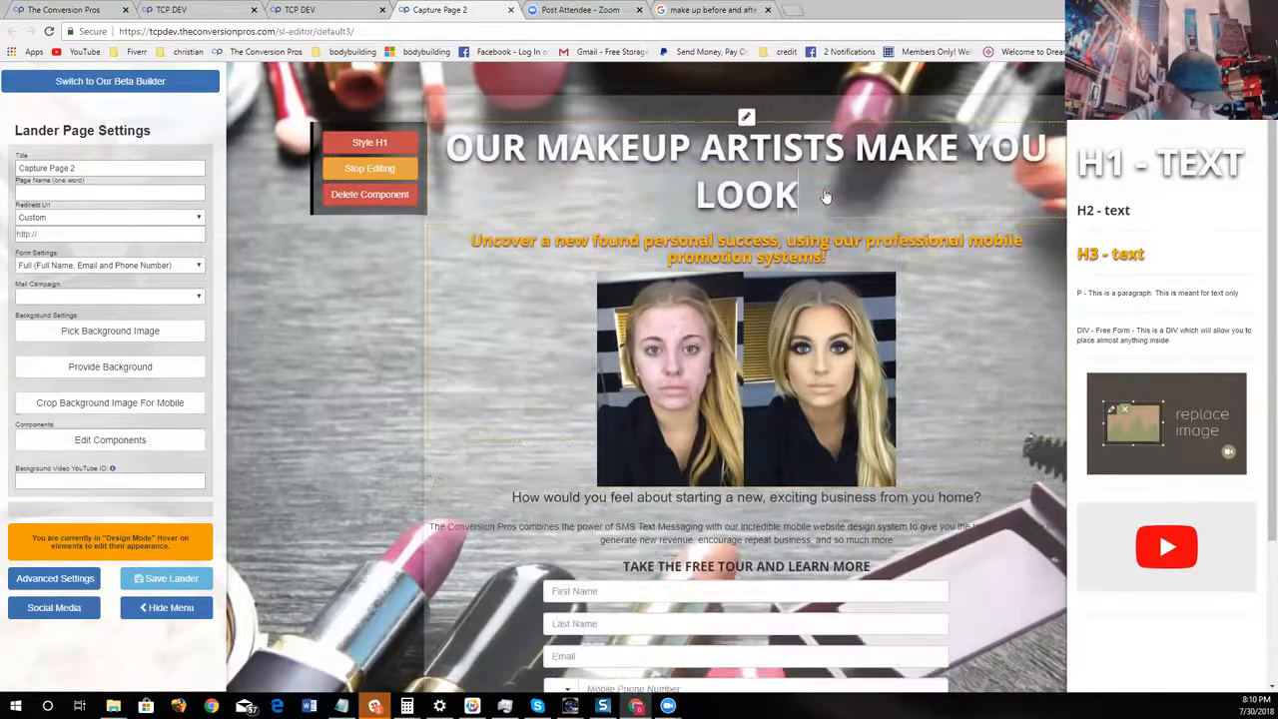
pyautogui.write(' LIKE A H')
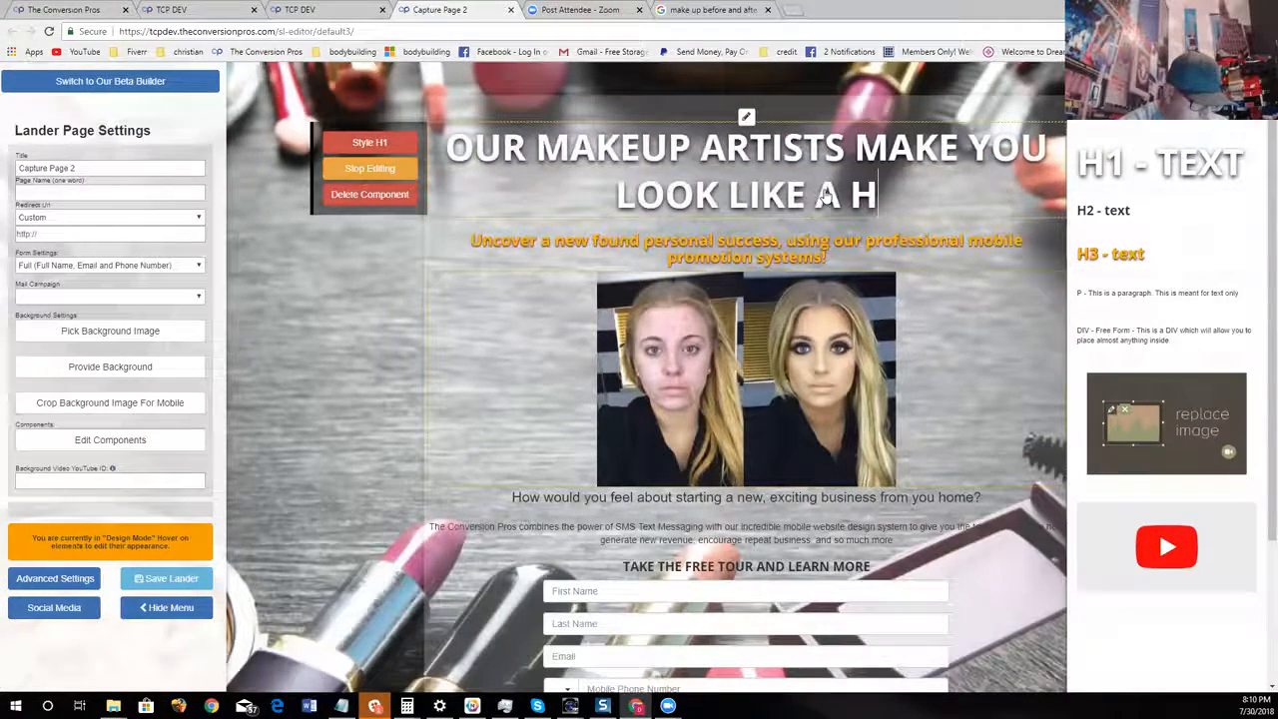
pyautogui.write('OLLYWOOR')
pyautogui.press('BackSpace')
pyautogui.write('D CEL')
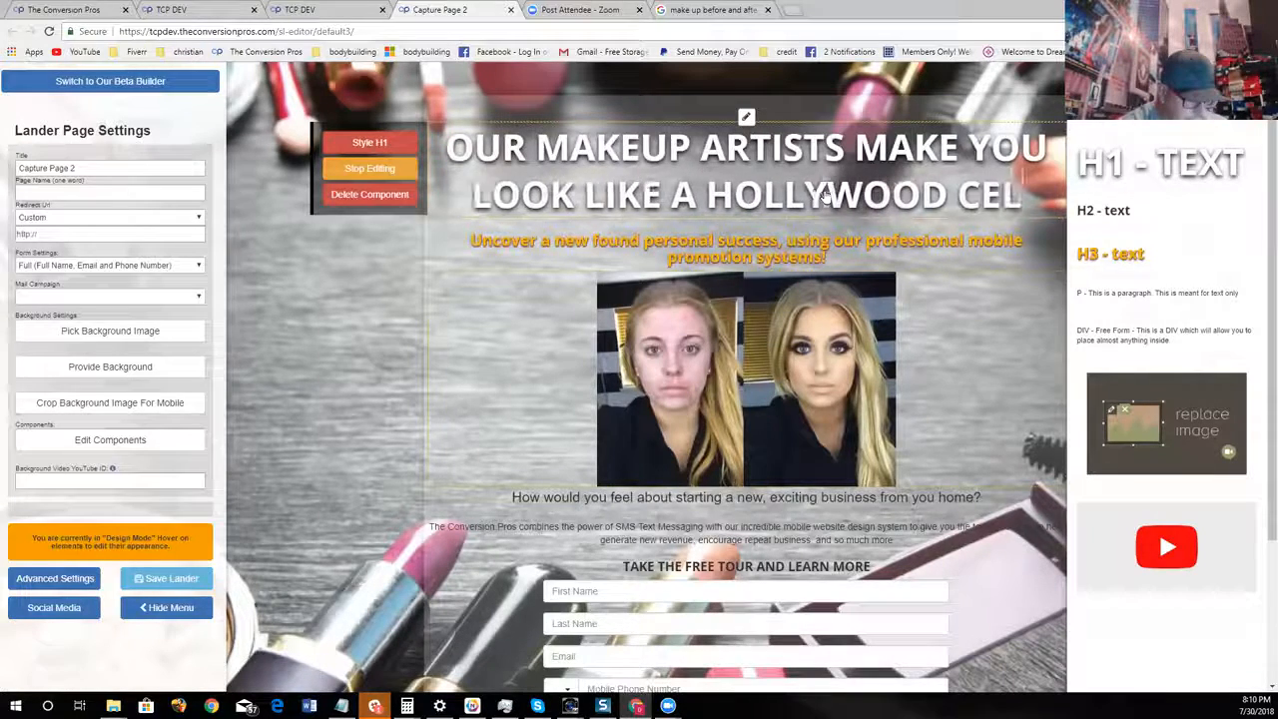
pyautogui.write('EBRITY')
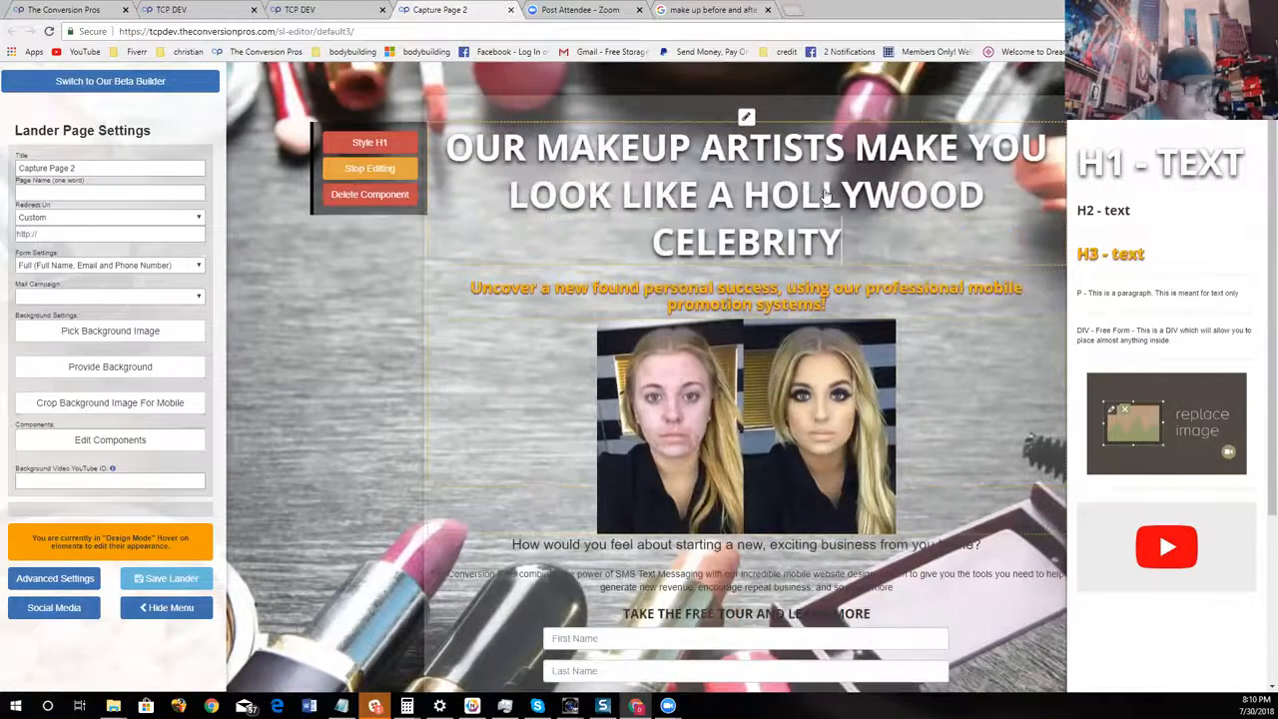
# Reduce the main headline's font size so that it fits on two lines
pyautogui.click(370, 143)
pyautogui.moveTo(560, 323); pyautogui.dragTo(543, 320)
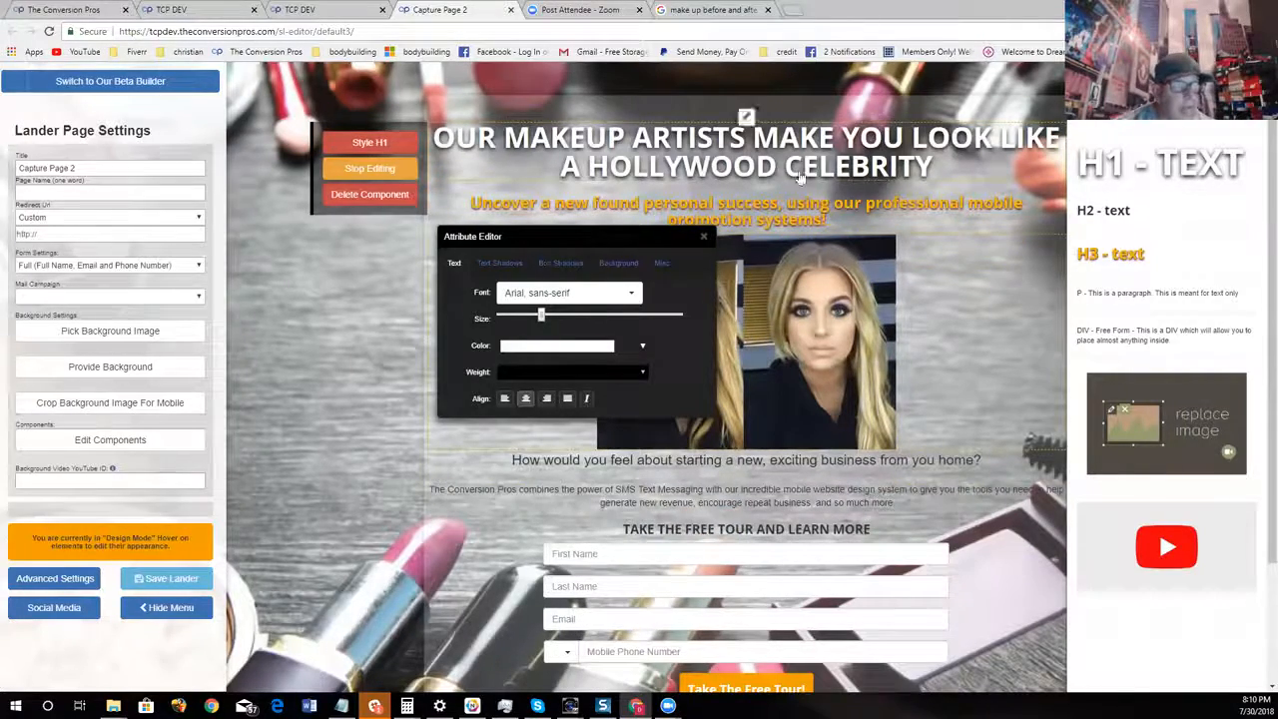
pyautogui.click(705, 240)
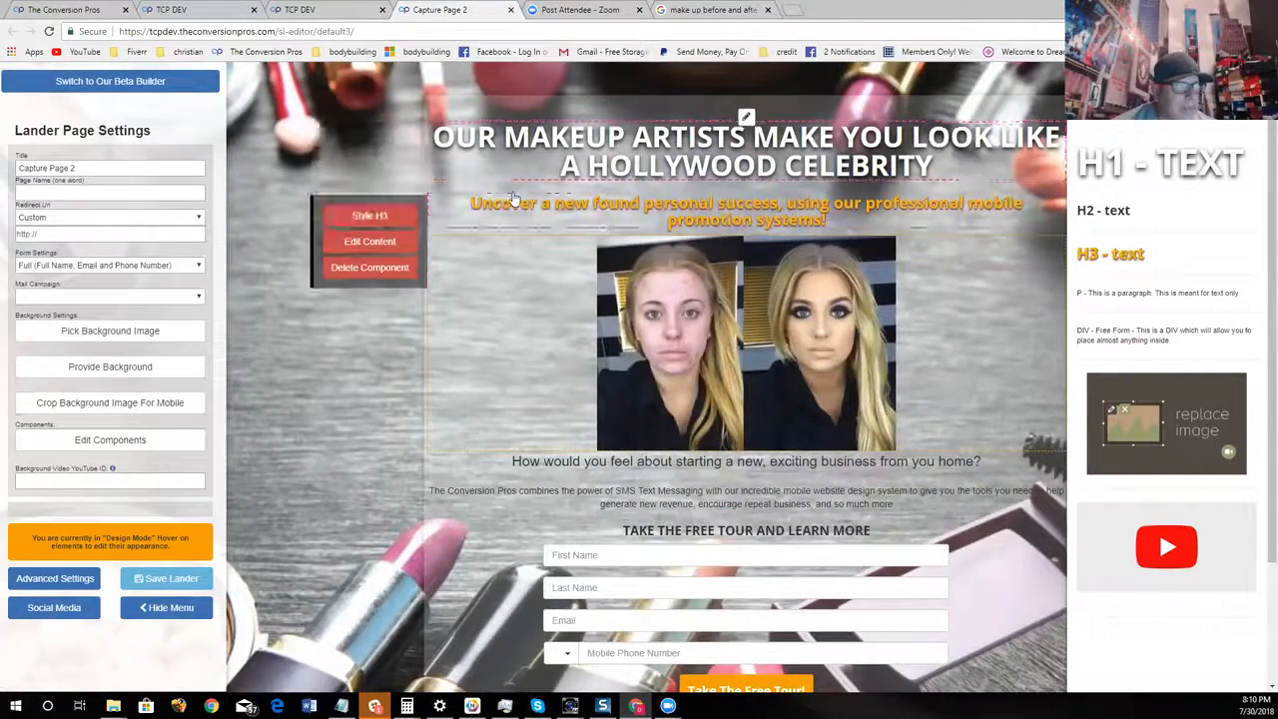
# Color the word "HOLLYWOOD" in the main headline magenta and finish editing the headline
pyautogui.click(414, 180)
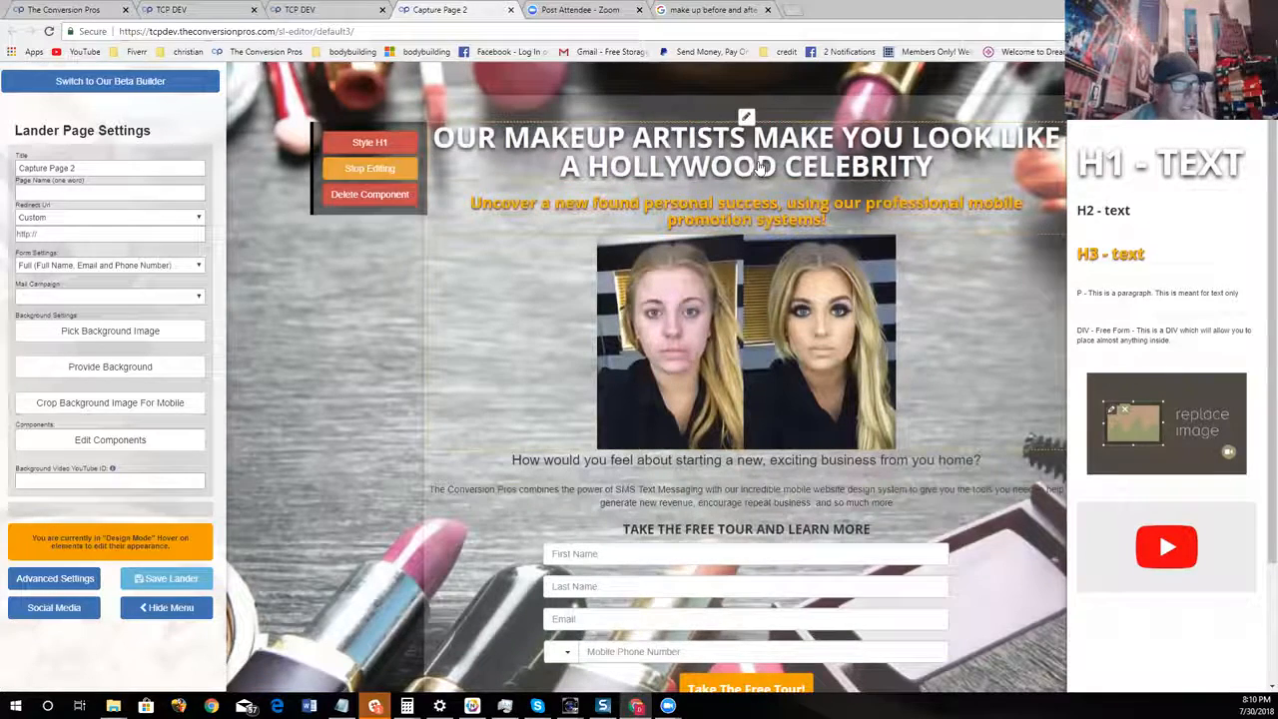
pyautogui.moveTo(790, 172); pyautogui.dragTo(619, 178)
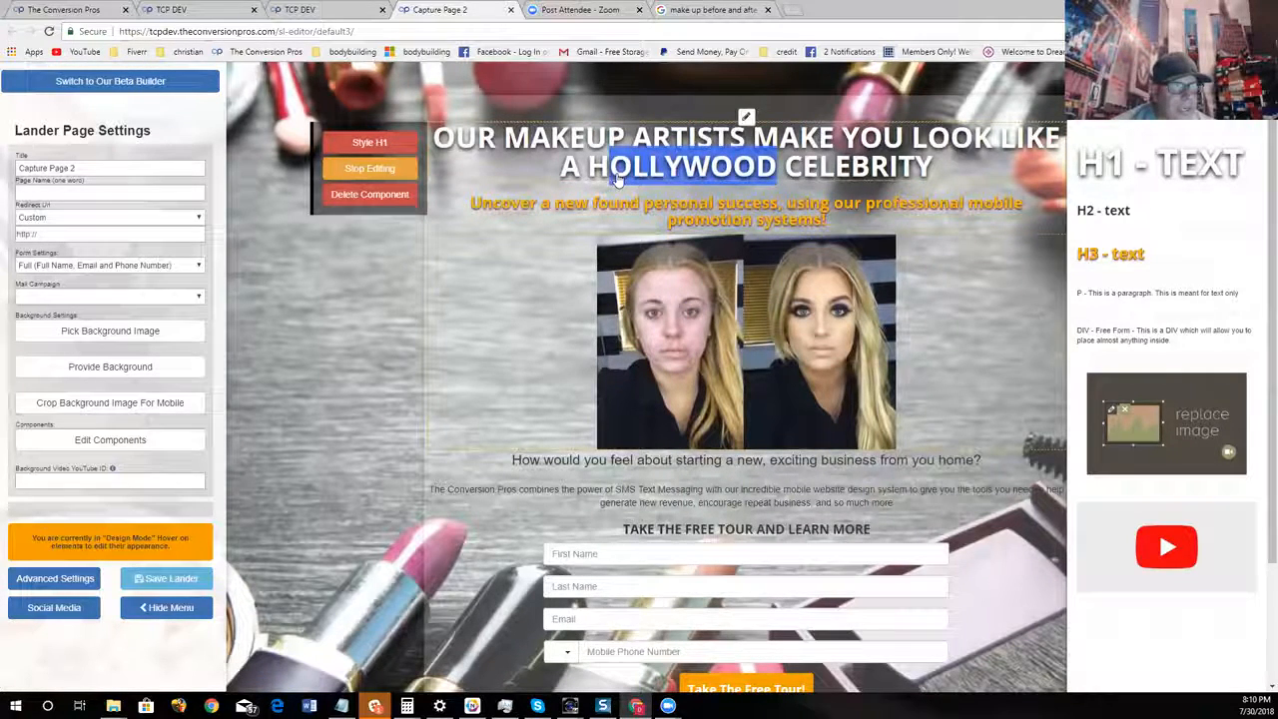
pyautogui.click(709, 131)
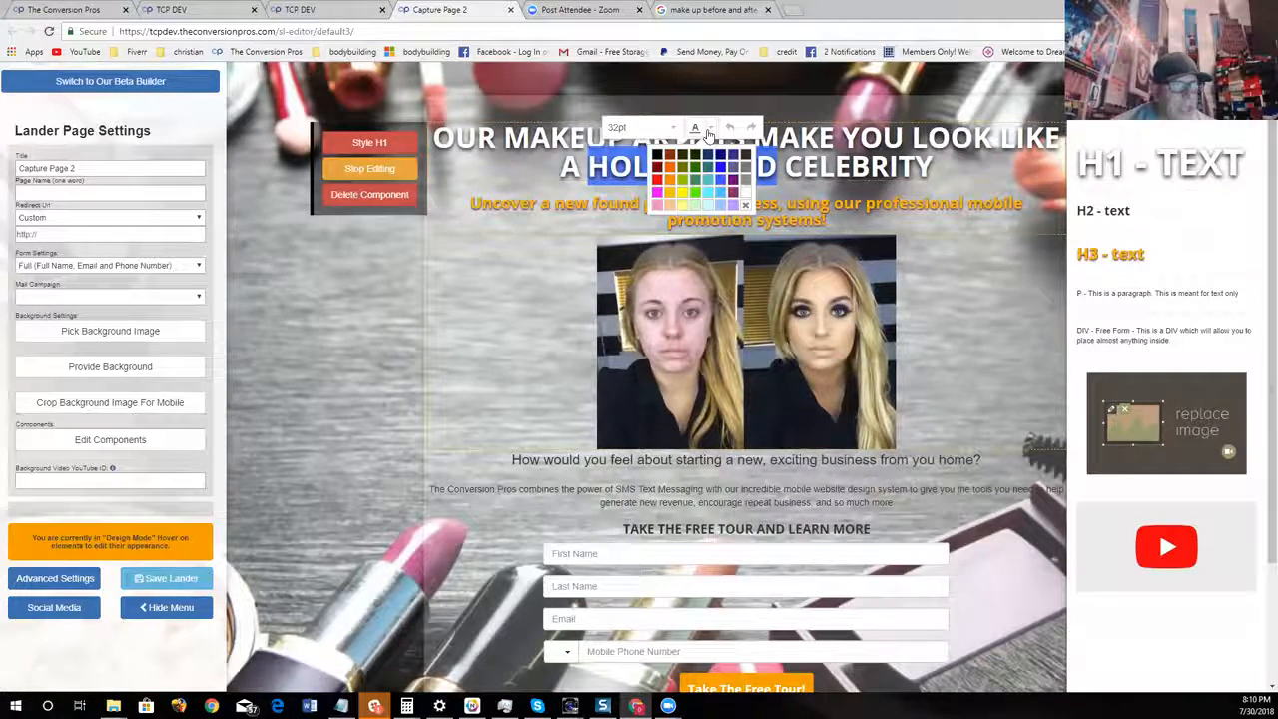
pyautogui.click(700, 157)
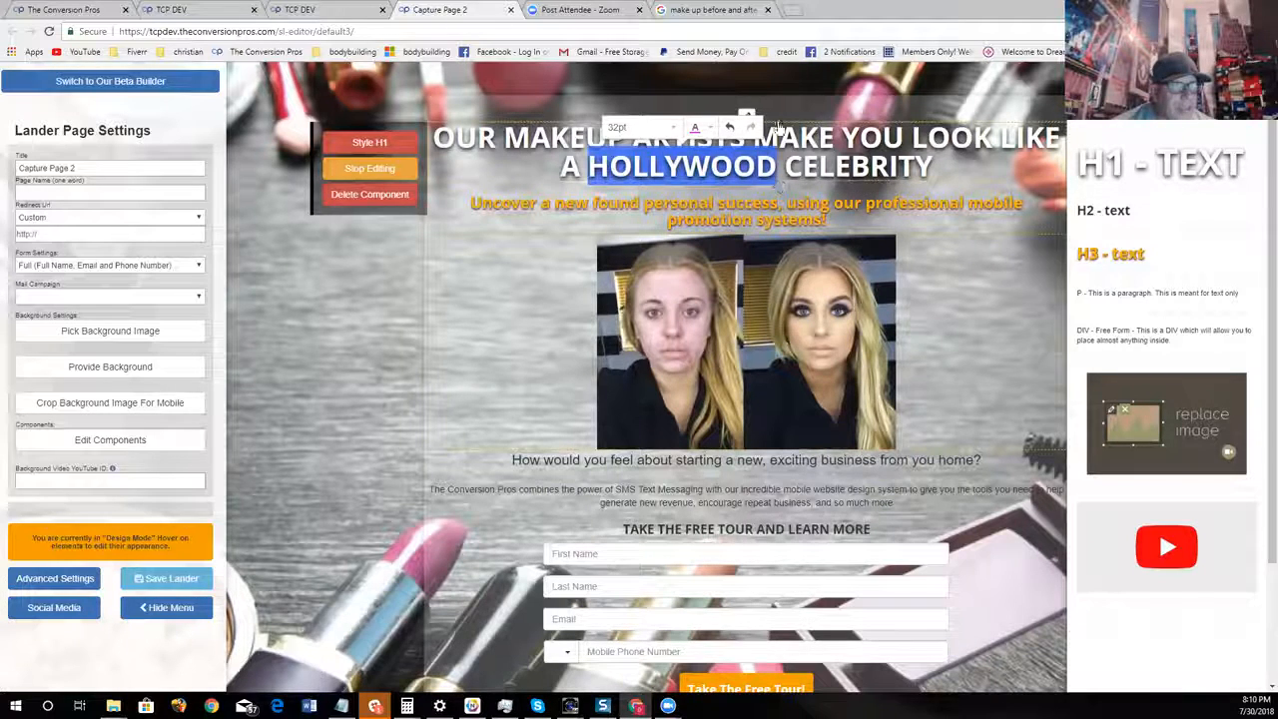
pyautogui.click(836, 168)
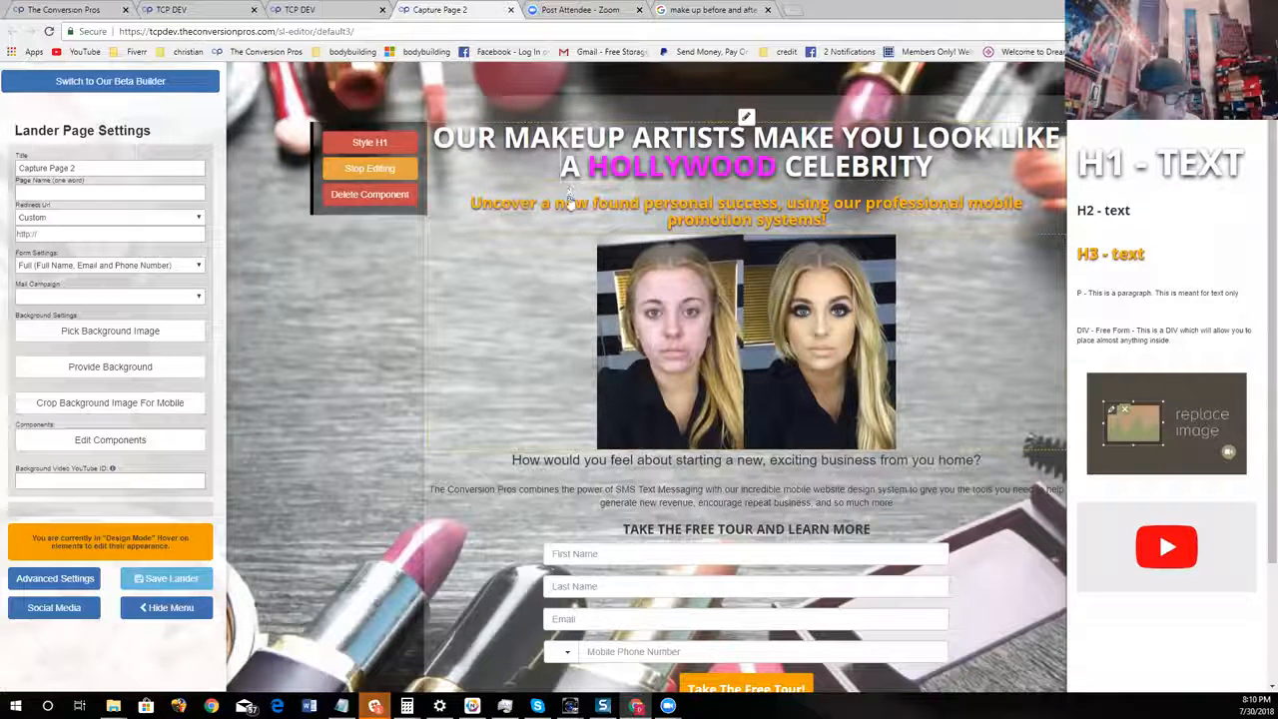
pyautogui.click(369, 168)
# Replace the orange subheadline text with "SEE SOME OF OUR WORK BELOW"
pyautogui.moveTo(517, 221)
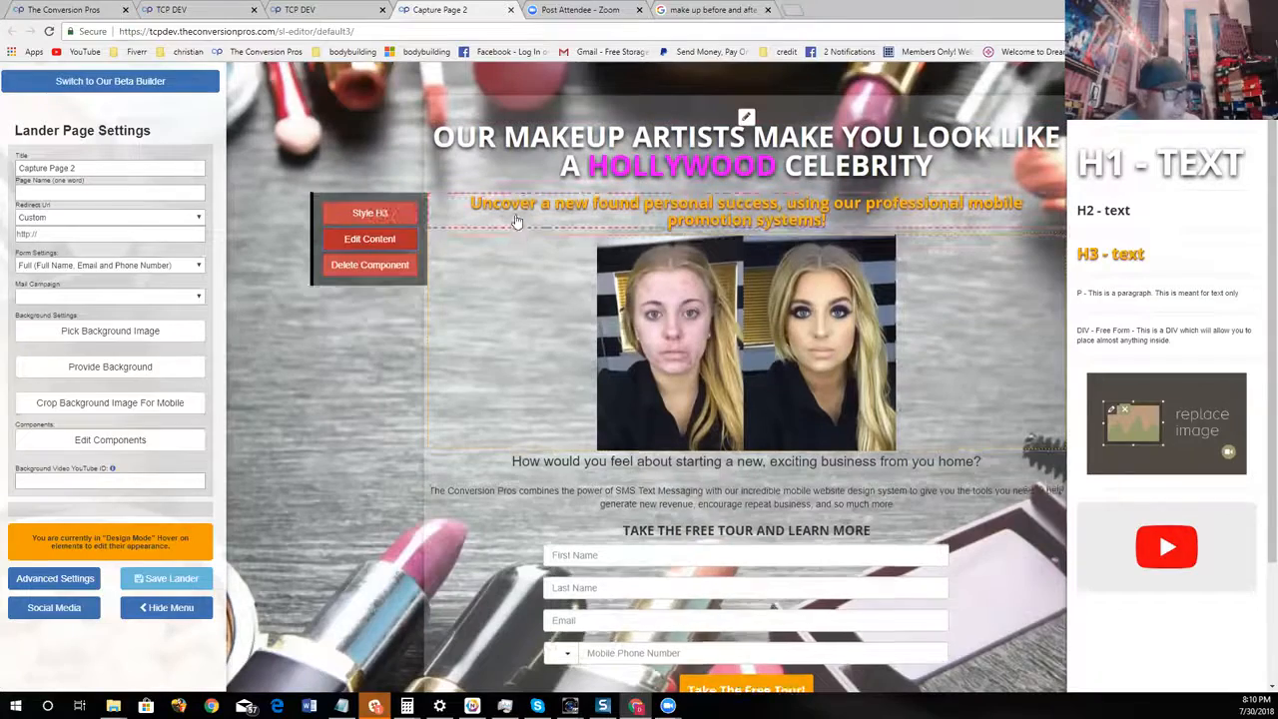
pyautogui.click(389, 239)
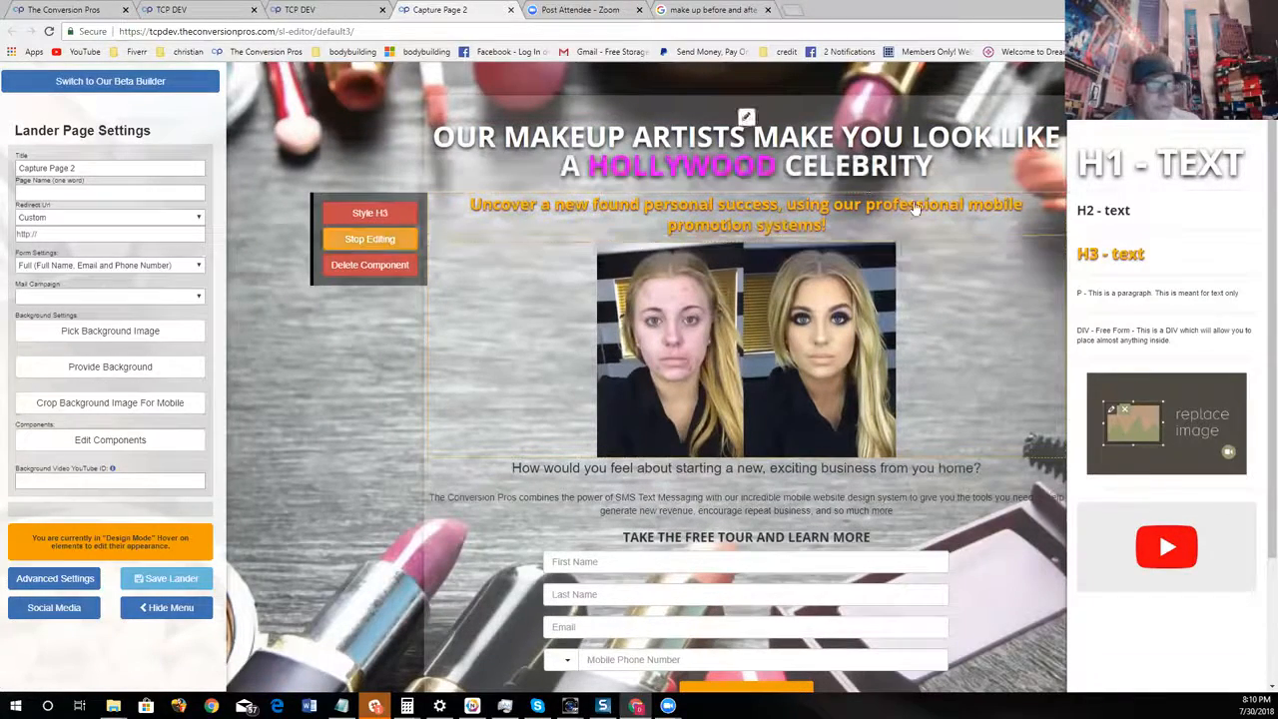
pyautogui.press('BackSpace')
pyautogui.press('BackSpace')
pyautogui.press('BackSpace')
pyautogui.press('BackSpace')
pyautogui.press('BackSpace')
pyautogui.press('BackSpace')
pyautogui.press('BackSpace')
pyautogui.press('BackSpace')
pyautogui.press('BackSpace')
pyautogui.press('BackSpace')
pyautogui.press('BackSpace')
pyautogui.press('BackSpace')
pyautogui.press('BackSpace')
pyautogui.press('BackSpace')
pyautogui.press('BackSpace')
pyautogui.press('BackSpace')
pyautogui.press('BackSpace')
pyautogui.press('BackSpace')
pyautogui.press('BackSpace')
pyautogui.press('BackSpace')
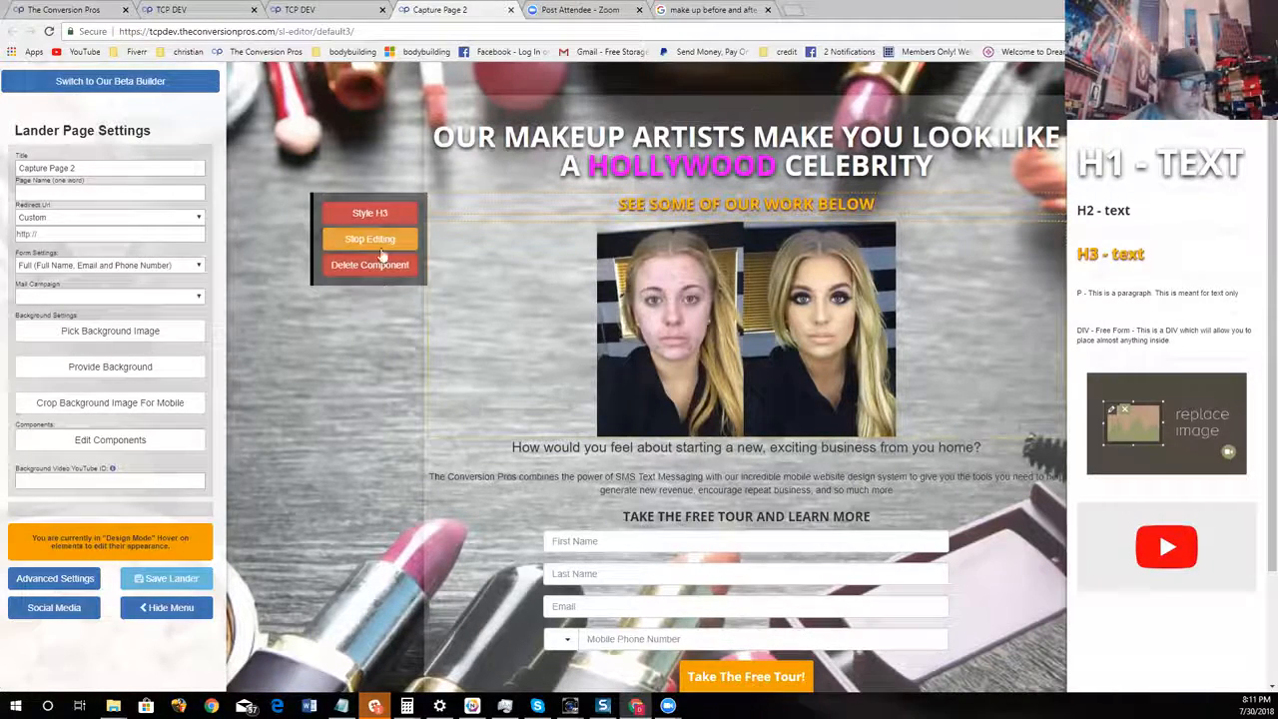
# Change the subheadline's text color to white
pyautogui.click(385, 218)
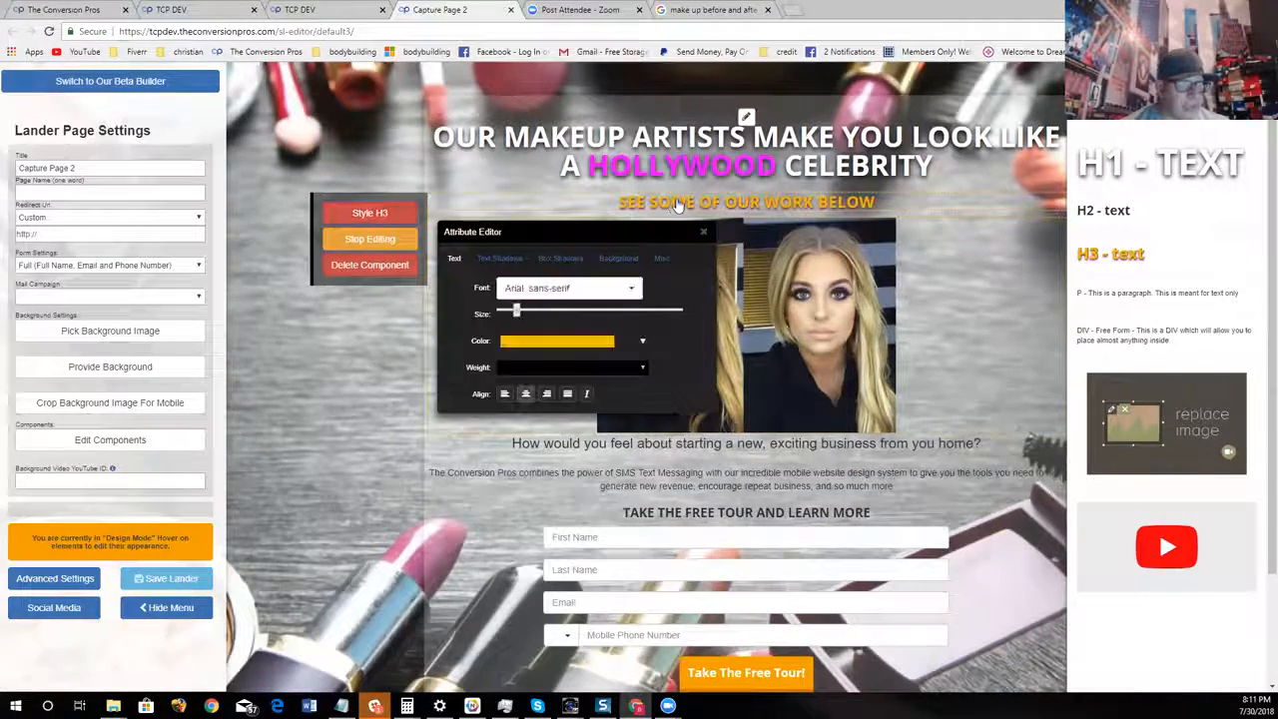
pyautogui.click(564, 349)
pyautogui.click(507, 359)
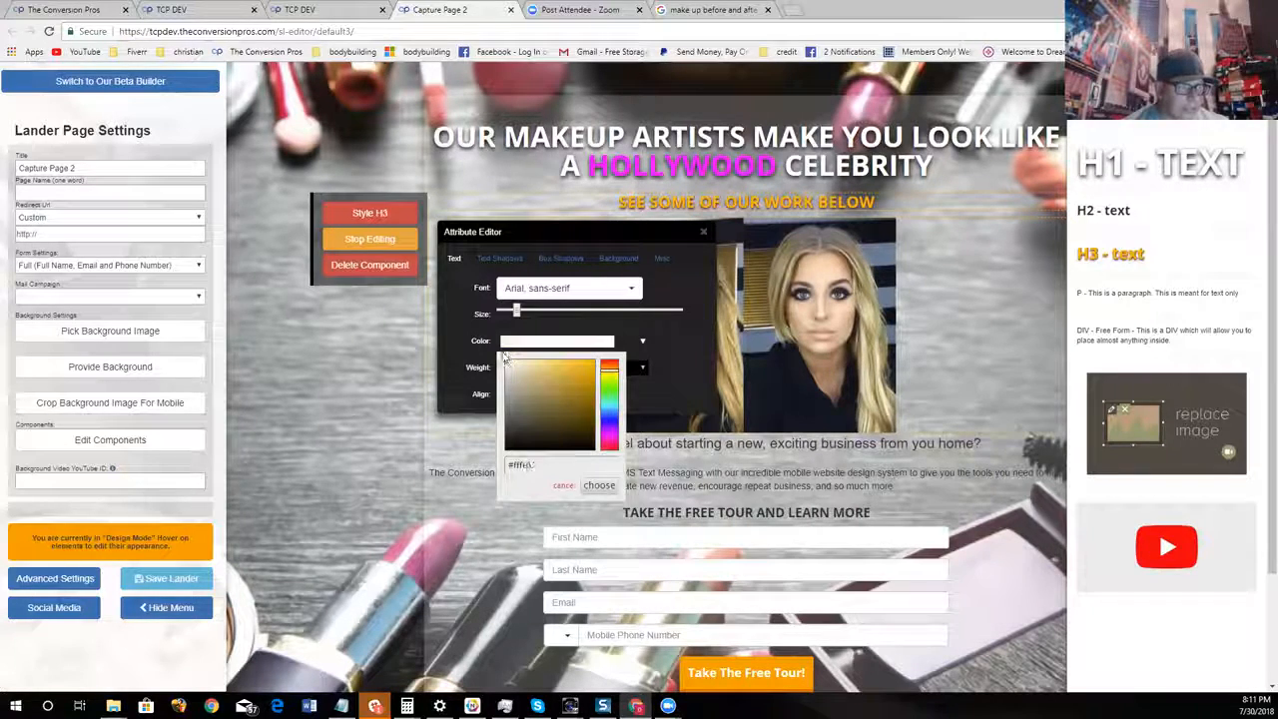
pyautogui.click(599, 487)
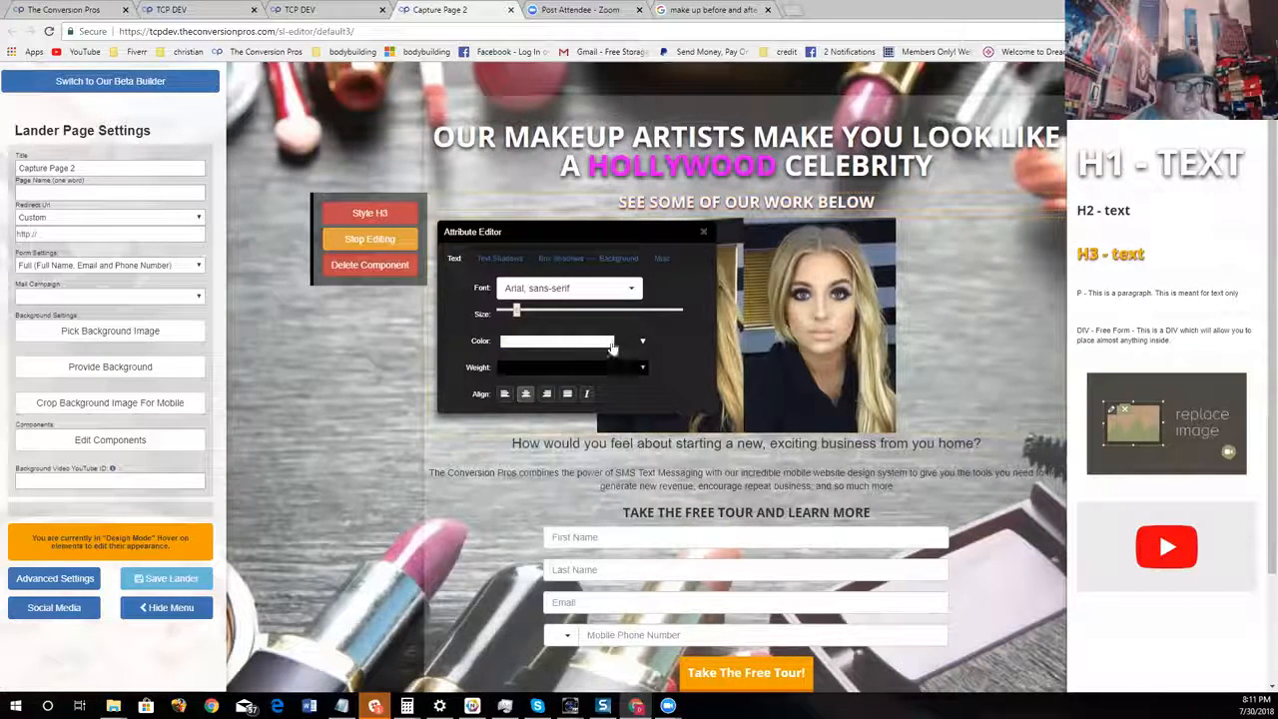
# Set the subheadline's font to Bangers and enlarge its text to nearly the headline's size
pyautogui.click(561, 288)
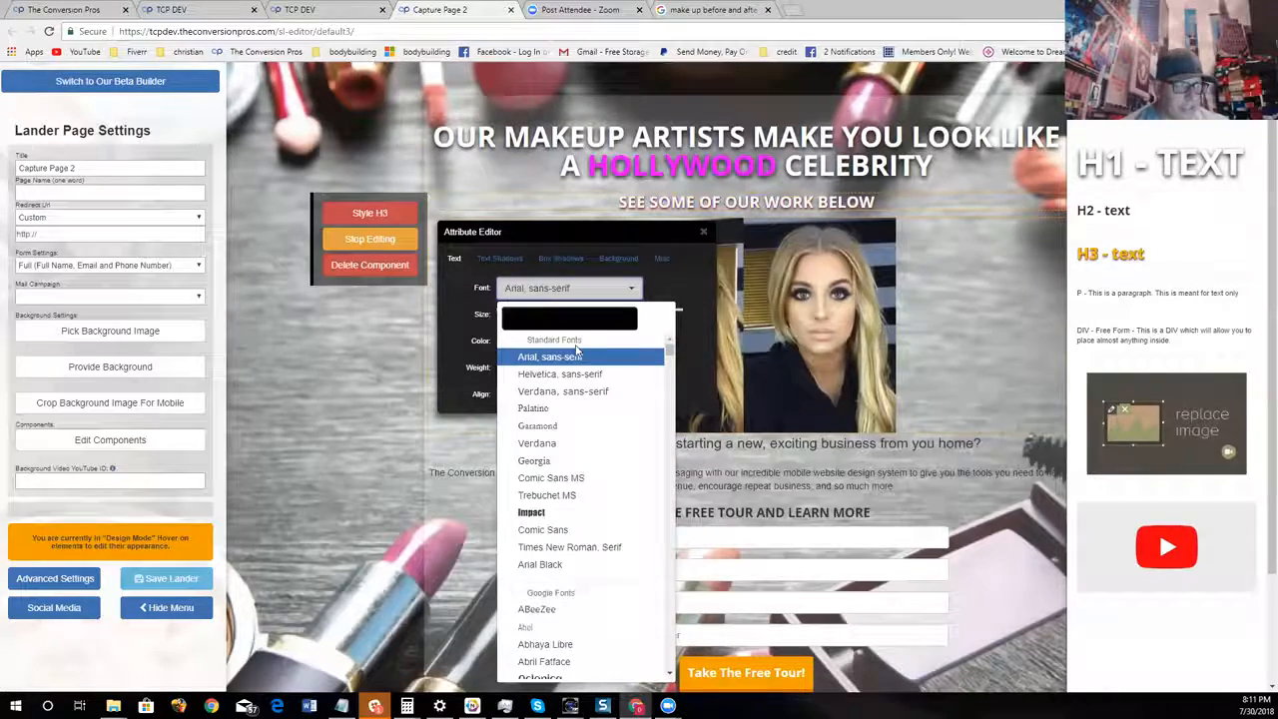
pyautogui.scroll(-10, 599, 429)
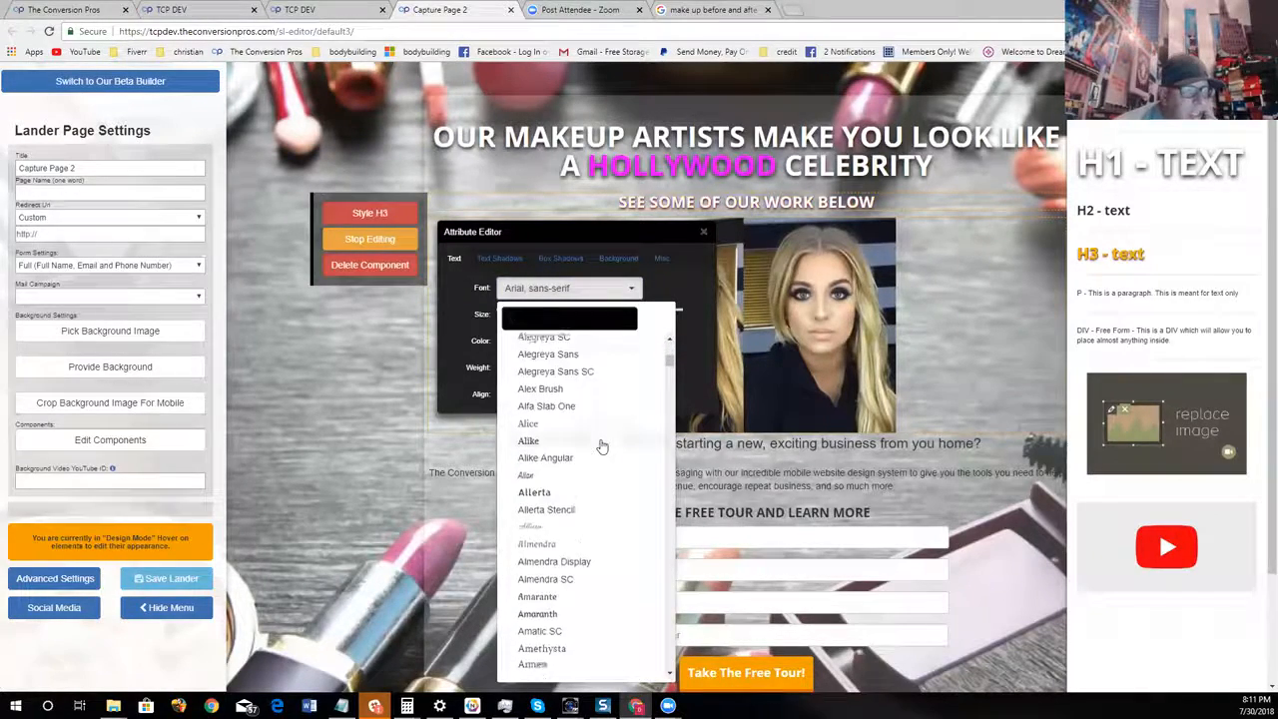
pyautogui.scroll(-10, 602, 445)
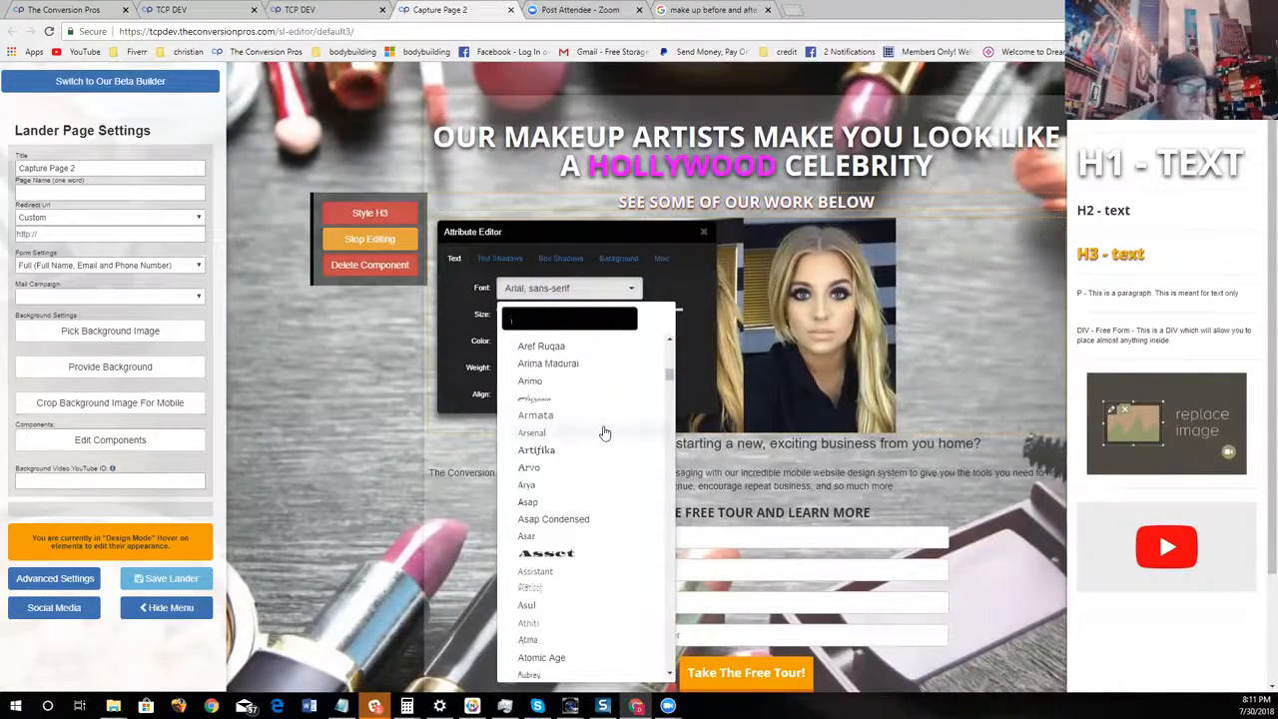
pyautogui.scroll(-4, 603, 430)
pyautogui.click(597, 390)
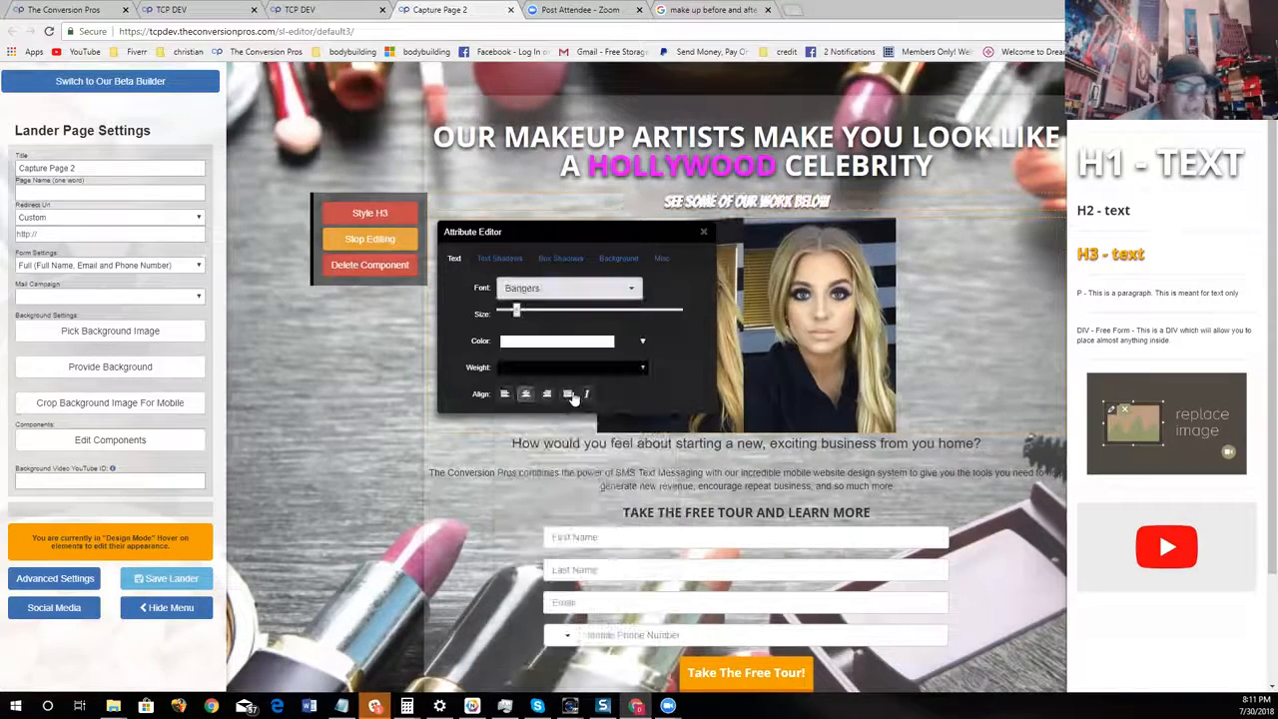
pyautogui.moveTo(514, 318); pyautogui.dragTo(548, 310)
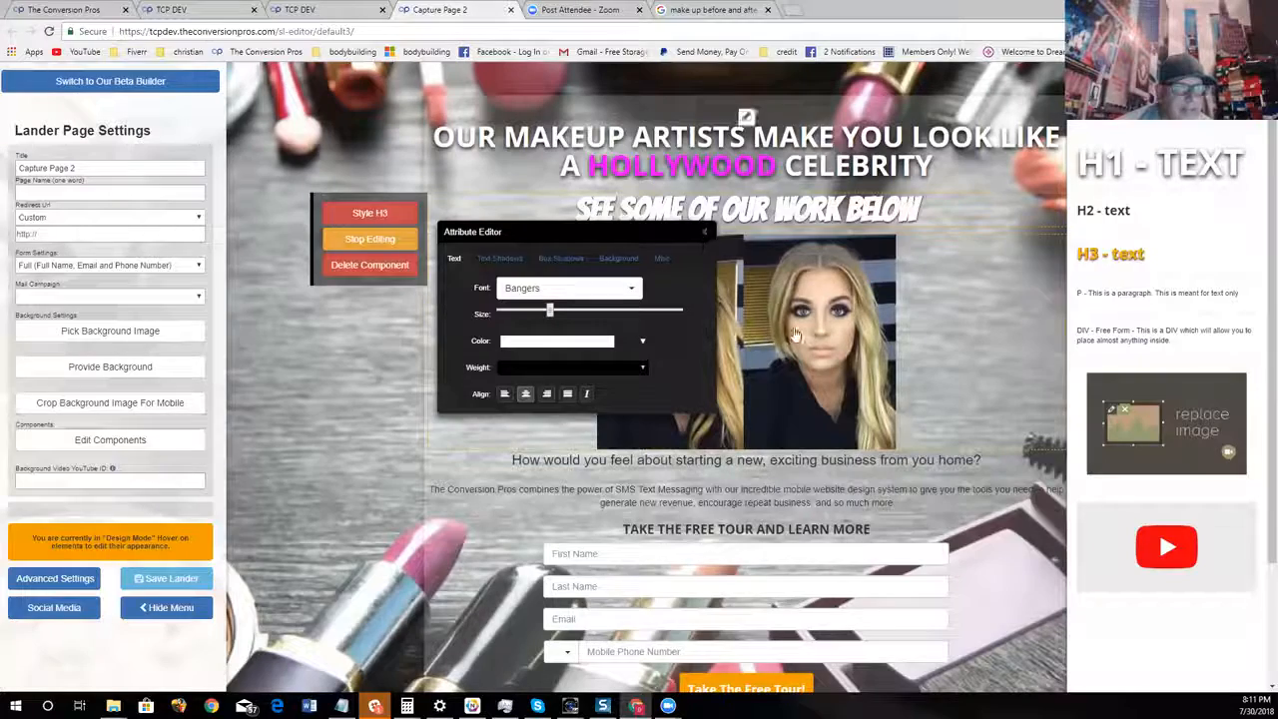
pyautogui.click(704, 233)
# Delete the paragraph about The Conversion Pros' SMS text messaging above the form
pyautogui.scroll(-2, 736, 375)
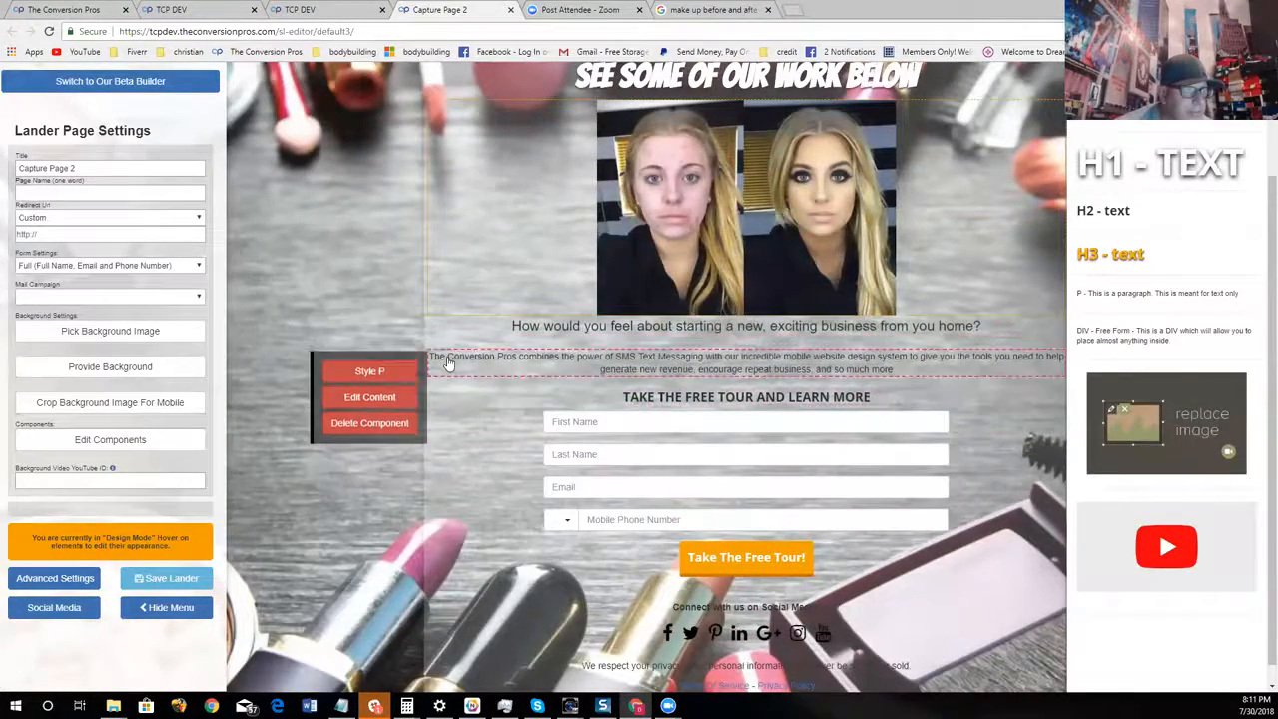
pyautogui.click(371, 423)
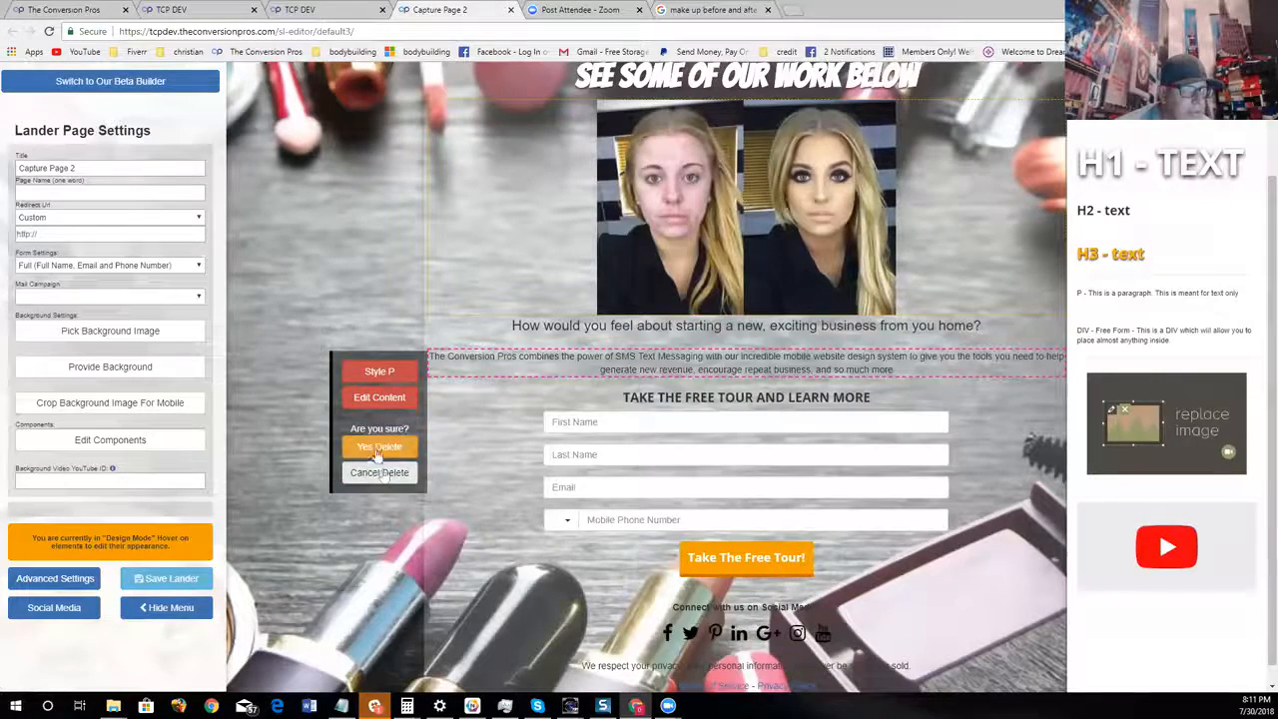
pyautogui.click(379, 448)
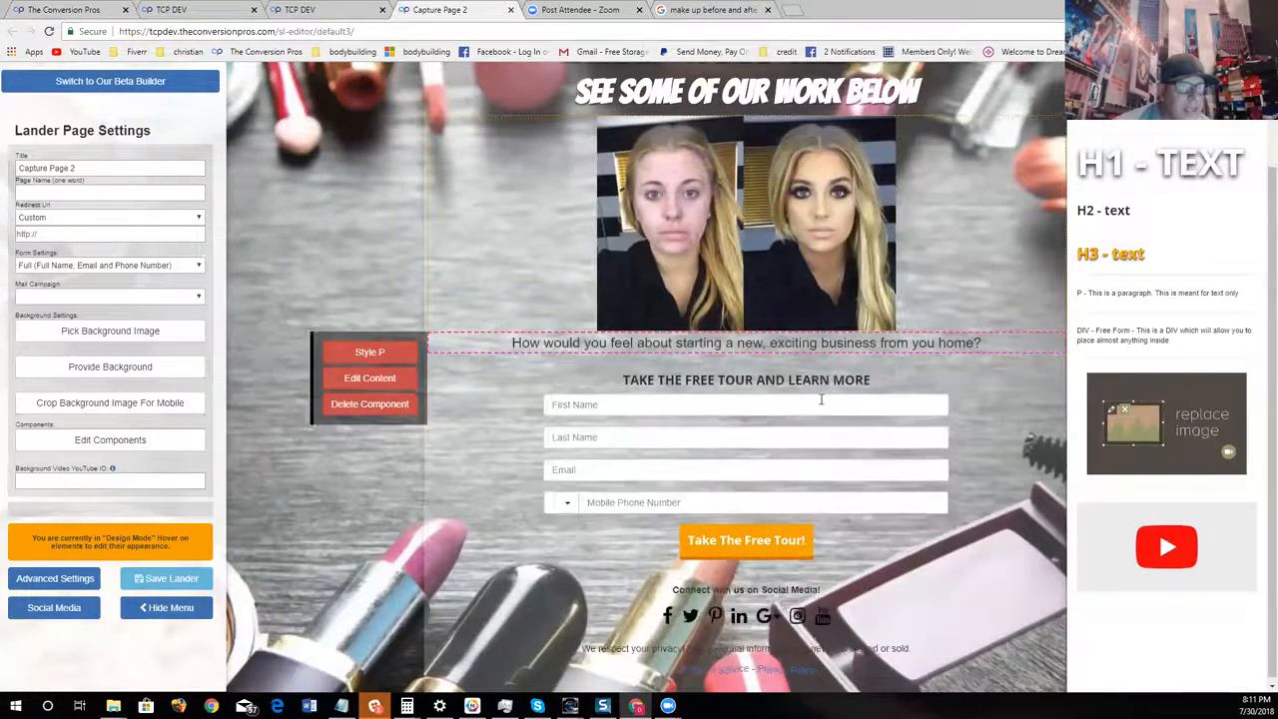
pyautogui.moveTo(689, 376)
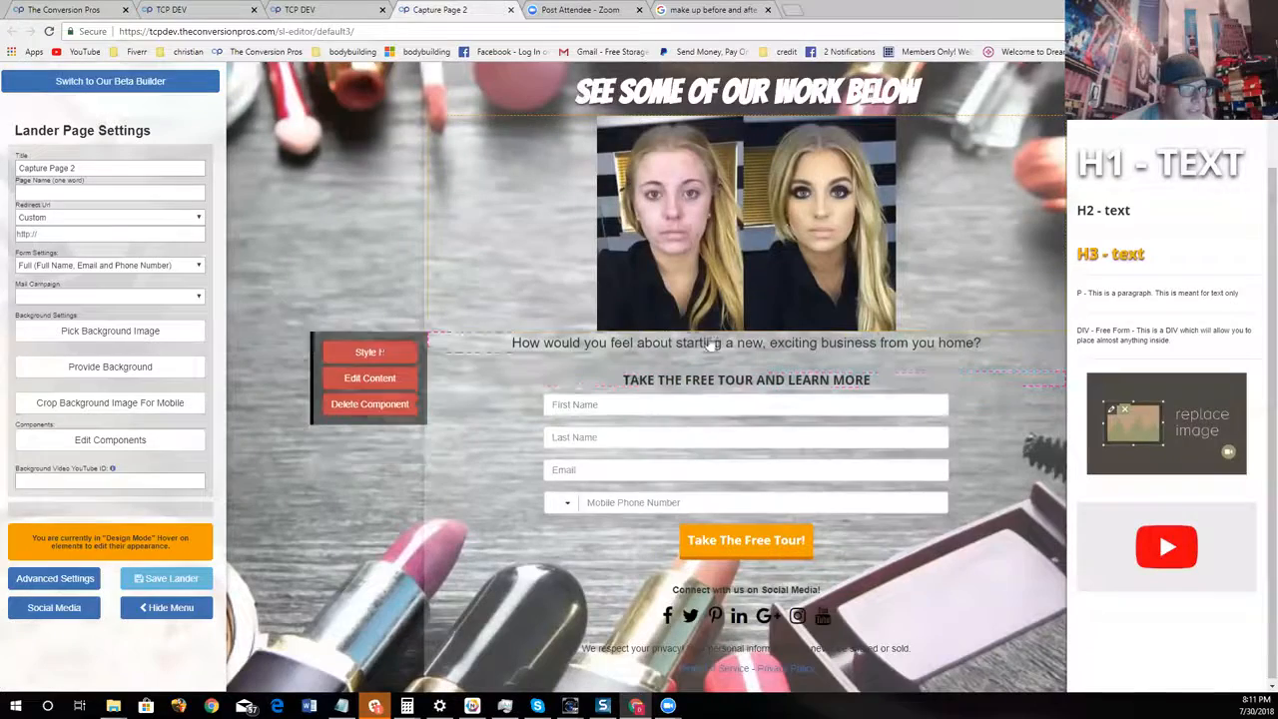
# Replace the paragraph text under the before-and-after picture with "SEE MORE BEFORE AND AFTERS ON THE NEXT PAGE"
pyautogui.moveTo(787, 364)
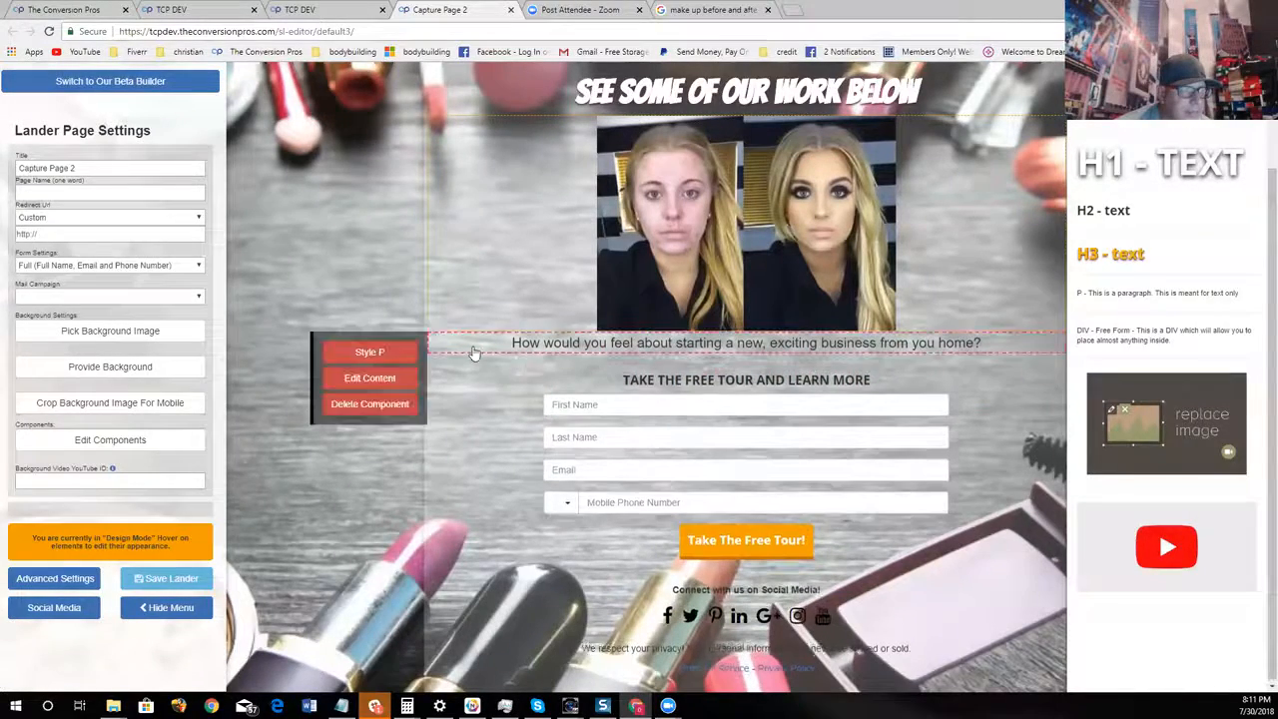
pyautogui.click(397, 378)
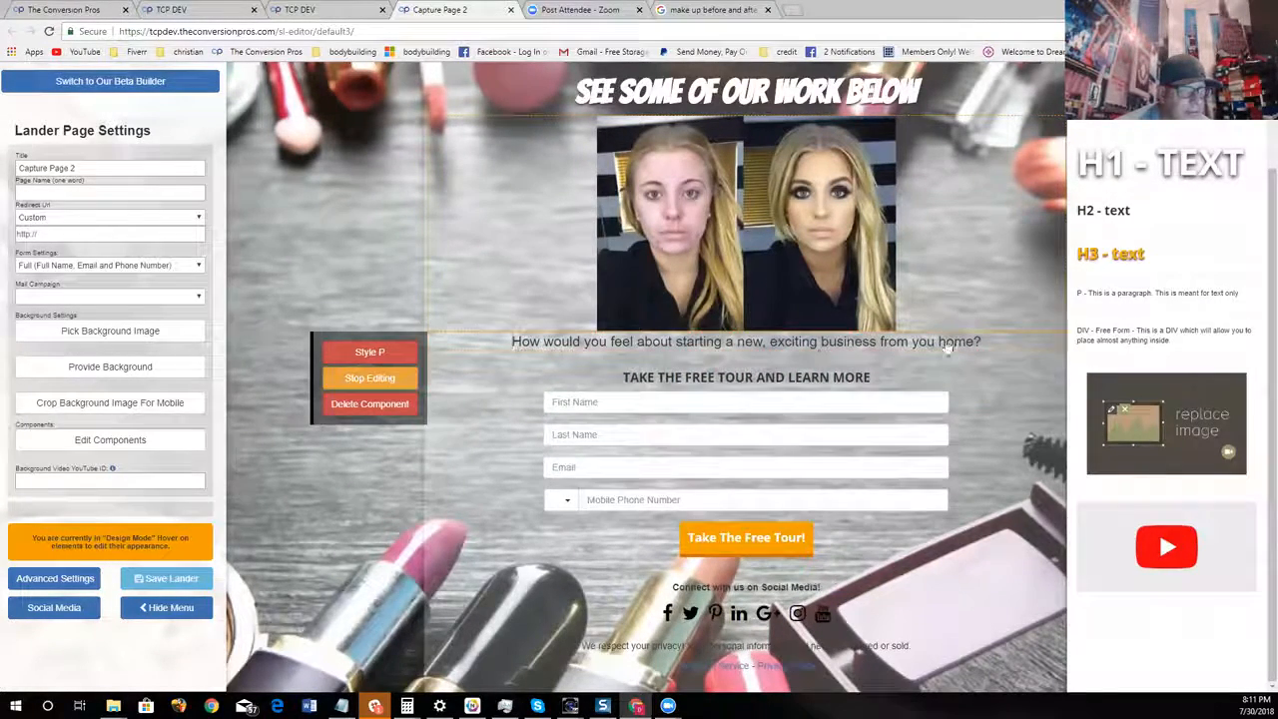
pyautogui.press('BackSpace')
pyautogui.press('BackSpace')
pyautogui.press('BackSpace')
pyautogui.press('BackSpace')
pyautogui.press('BackSpace')
pyautogui.press('BackSpace')
pyautogui.press('BackSpace')
pyautogui.press('BackSpace')
pyautogui.press('BackSpace')
pyautogui.press('BackSpace')
pyautogui.press('BackSpace')
pyautogui.press('BackSpace')
pyautogui.press('BackSpace')
pyautogui.press('BackSpace')
pyautogui.press('BackSpace')
pyautogui.press('BackSpace')
pyautogui.press('BackSpace')
pyautogui.press('BackSpace')
pyautogui.press('BackSpace')
pyautogui.press('BackSpace')
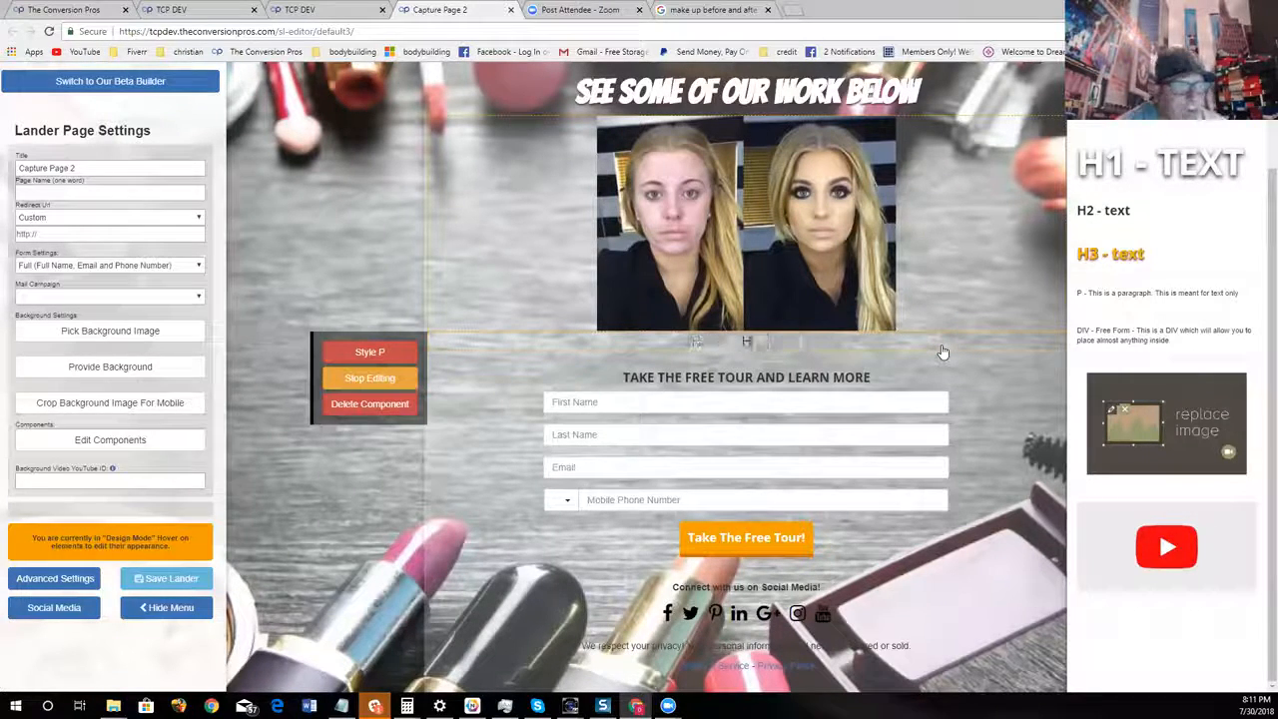
pyautogui.write('SEE MORE BEFP')
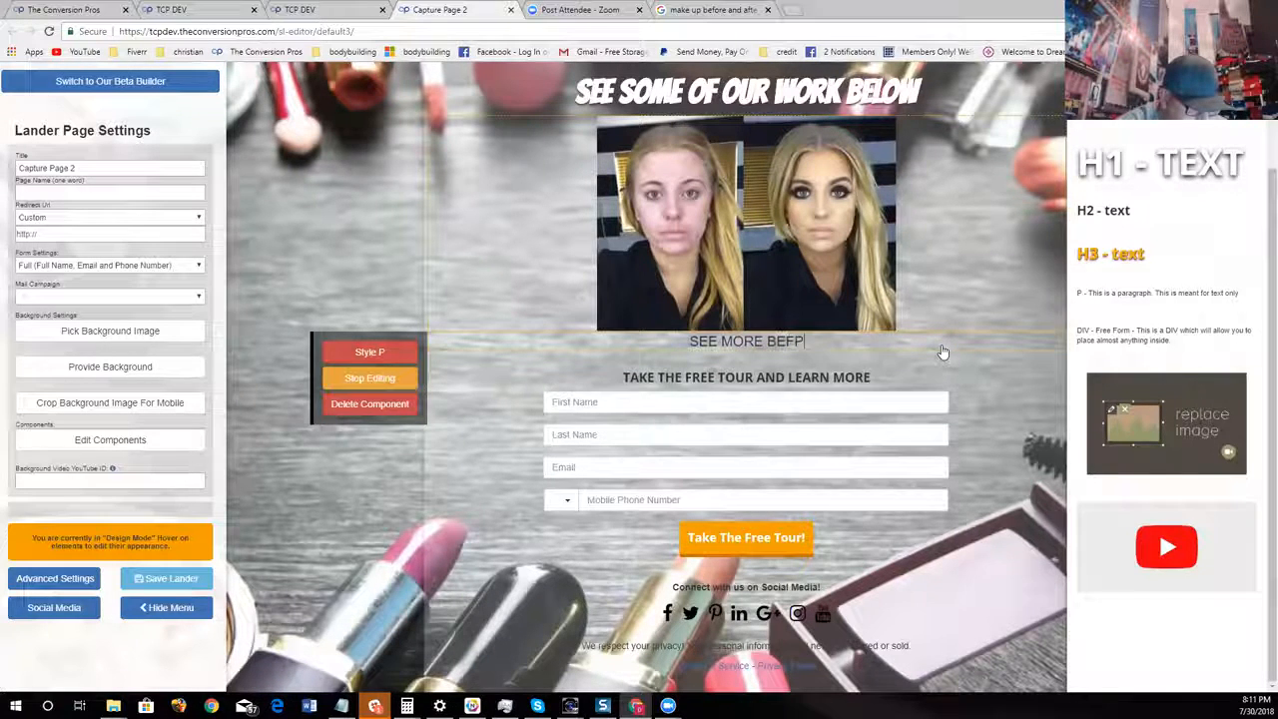
pyautogui.write('RE AND AFTERS ON THE NEXT PAGE')
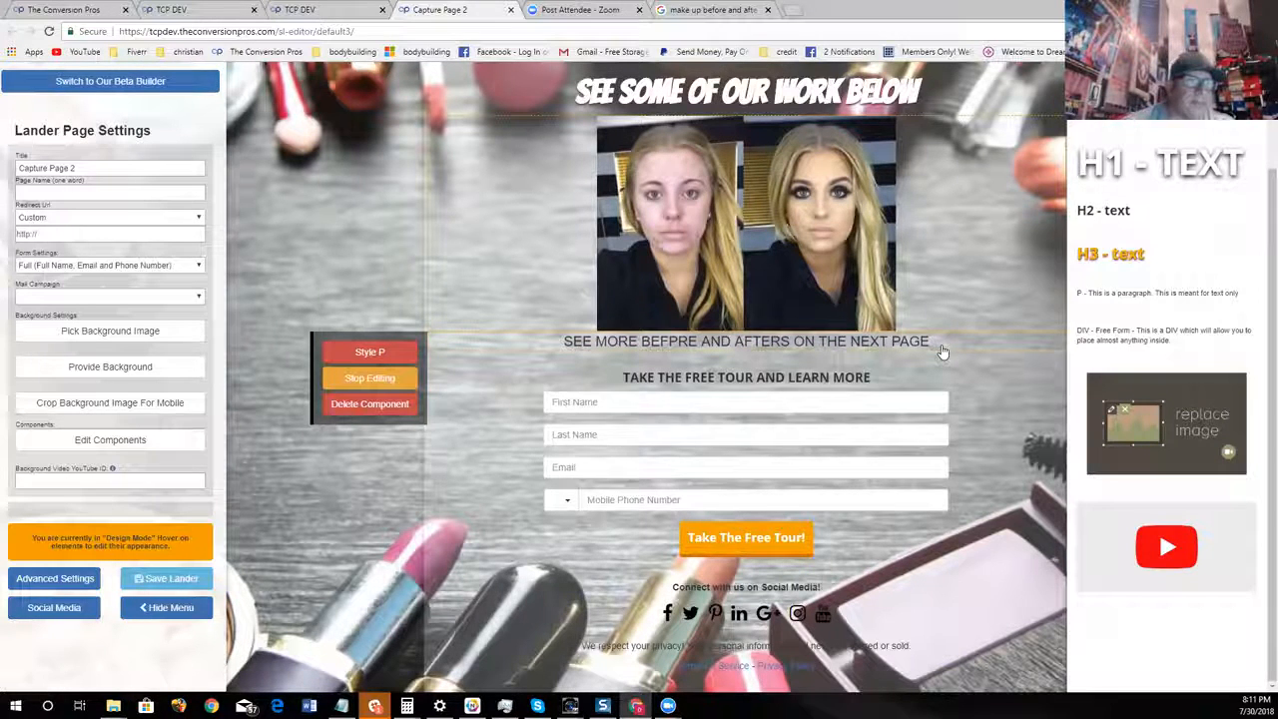
pyautogui.press('BackSpace')
pyautogui.write('O')
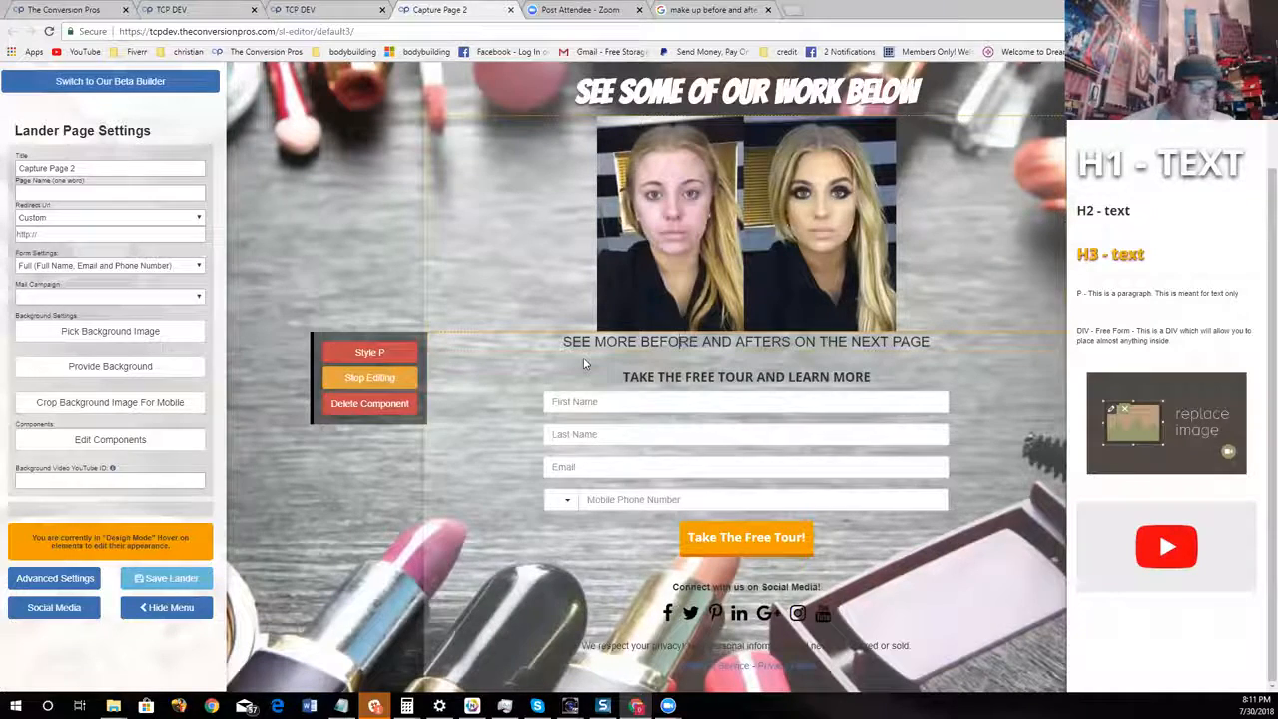
# Change the text color of the paragraph under the picture to white
pyautogui.click(370, 352)
pyautogui.click(526, 486)
pyautogui.moveTo(523, 510); pyautogui.dragTo(502, 501)
pyautogui.click(592, 628)
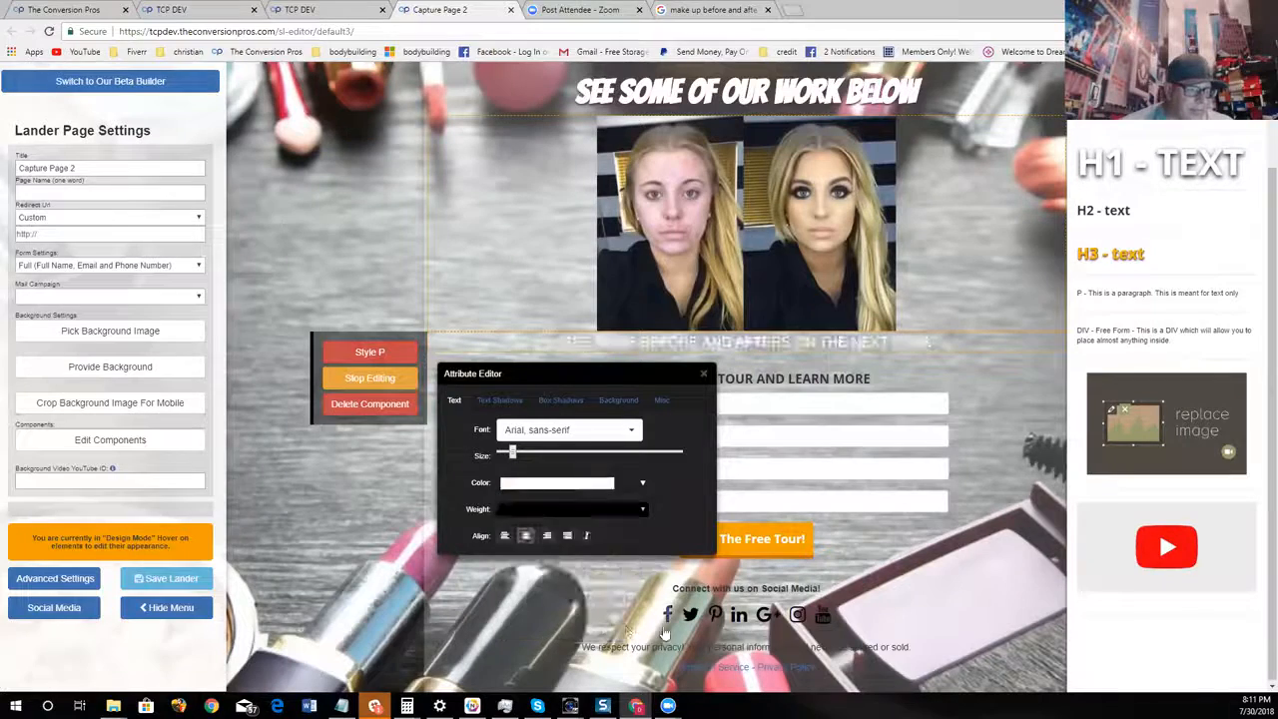
# Give the paragraph under the picture a magenta text shadow
pyautogui.click(499, 400)
pyautogui.click(560, 509)
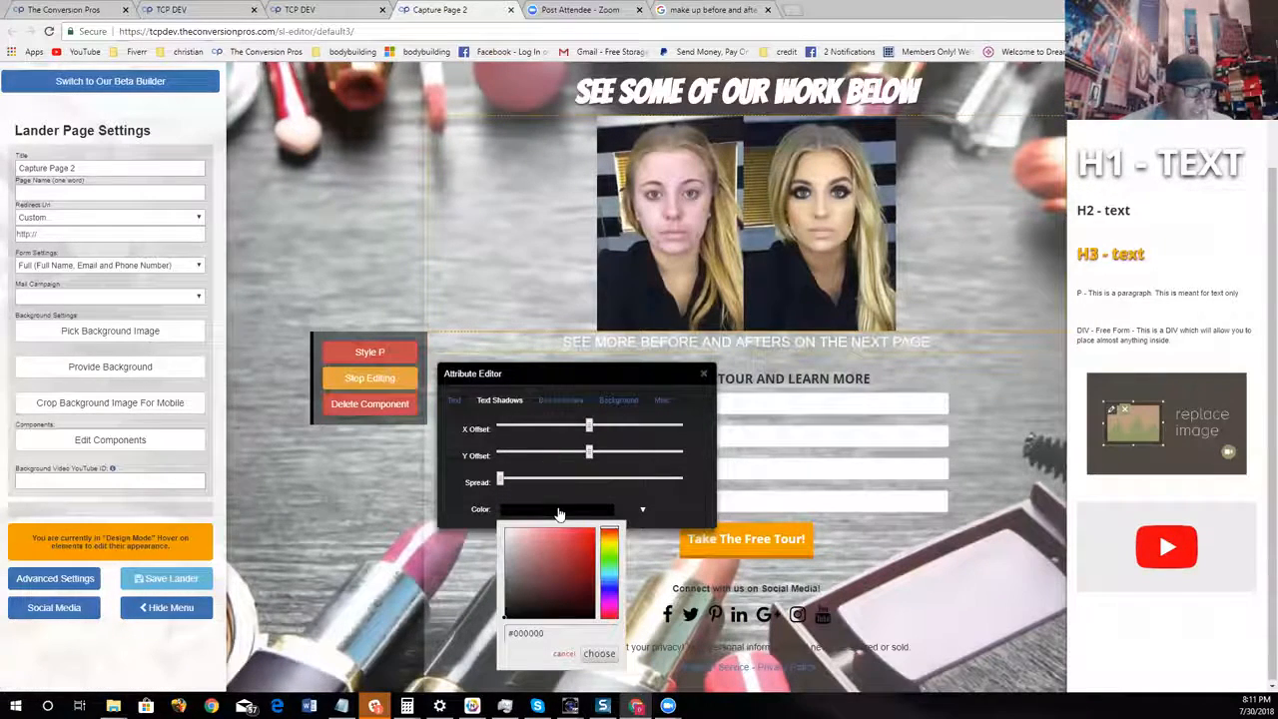
pyautogui.moveTo(602, 566); pyautogui.dragTo(607, 605)
pyautogui.click(592, 549)
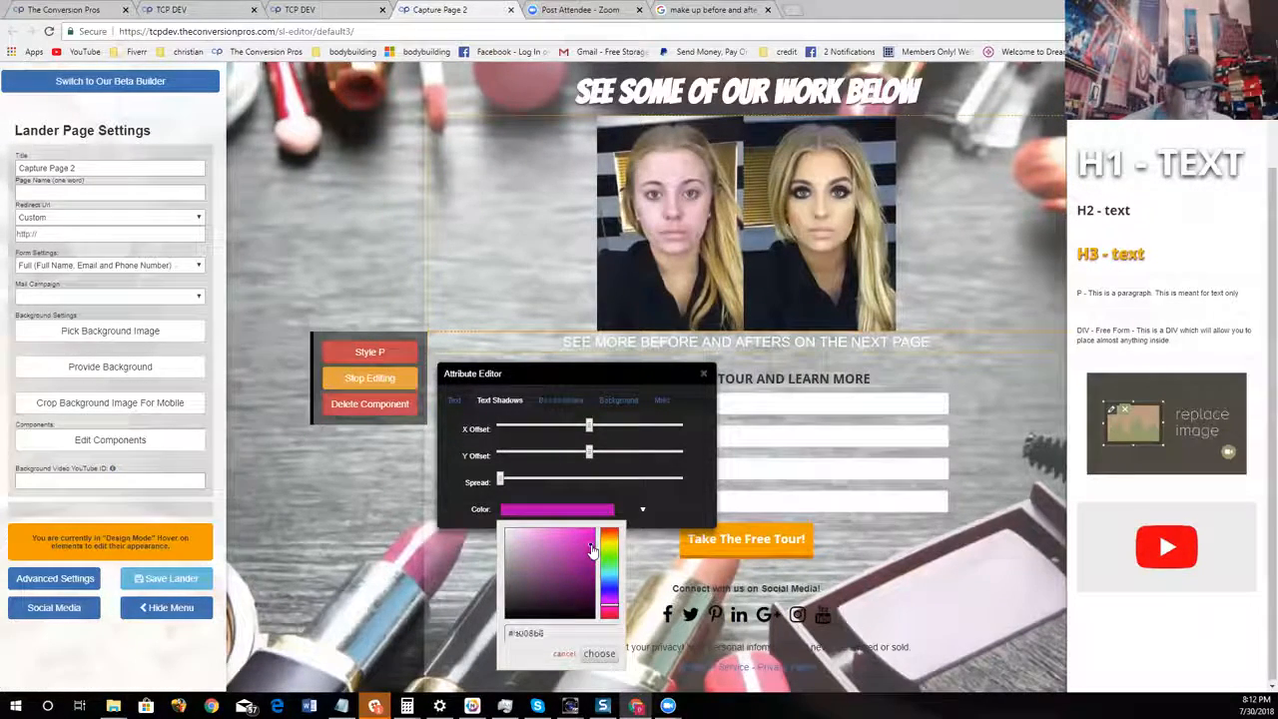
pyautogui.click(600, 653)
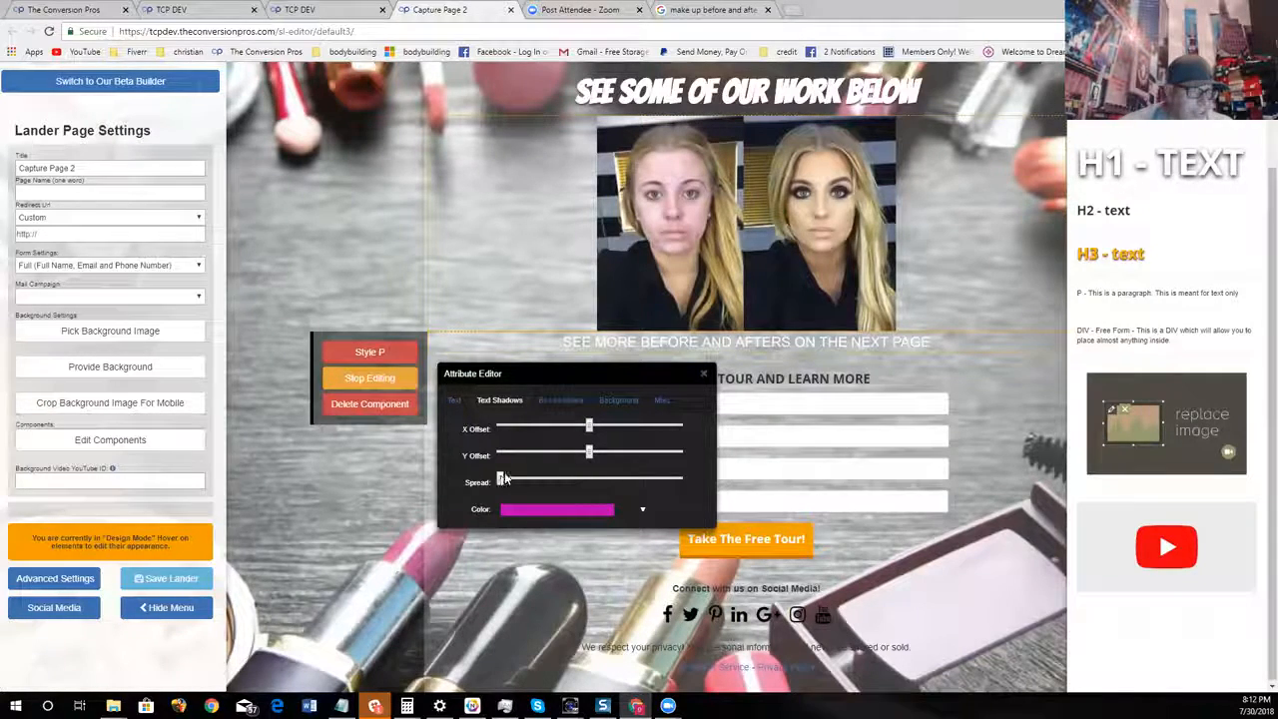
# Enlarge the paragraph under the picture and set its font to Bangers
pyautogui.click(454, 400)
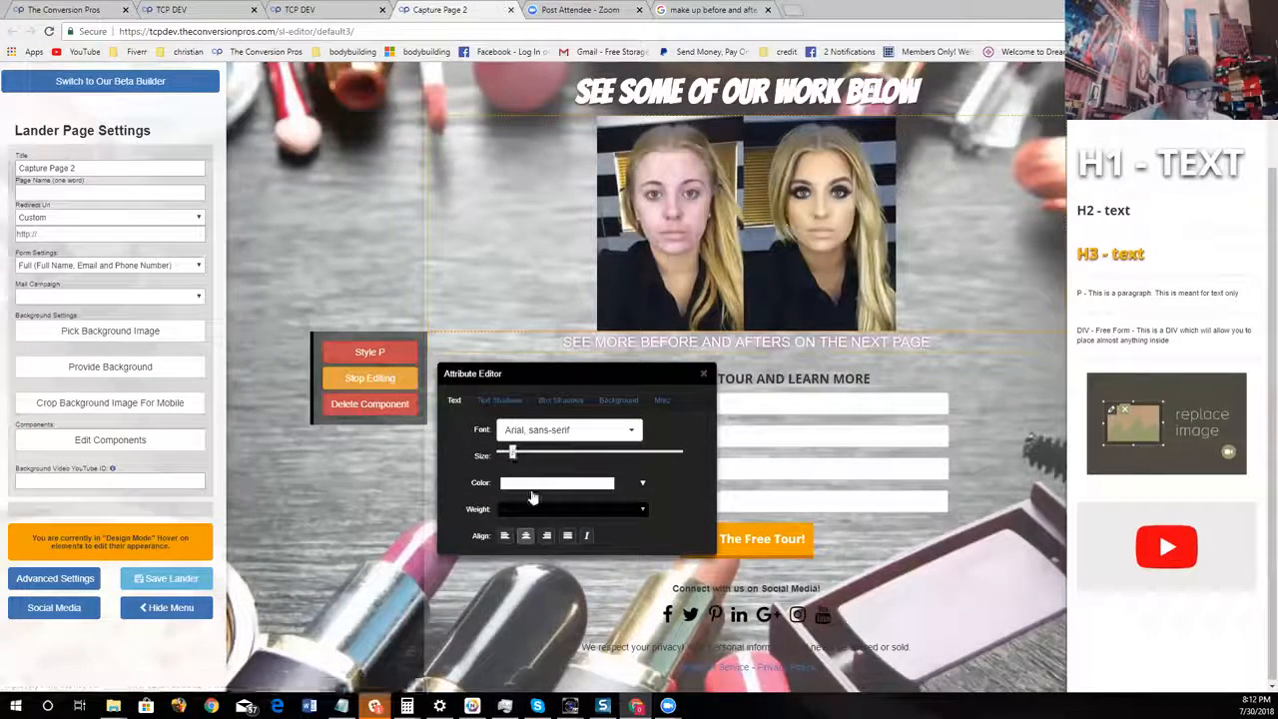
pyautogui.click(529, 454)
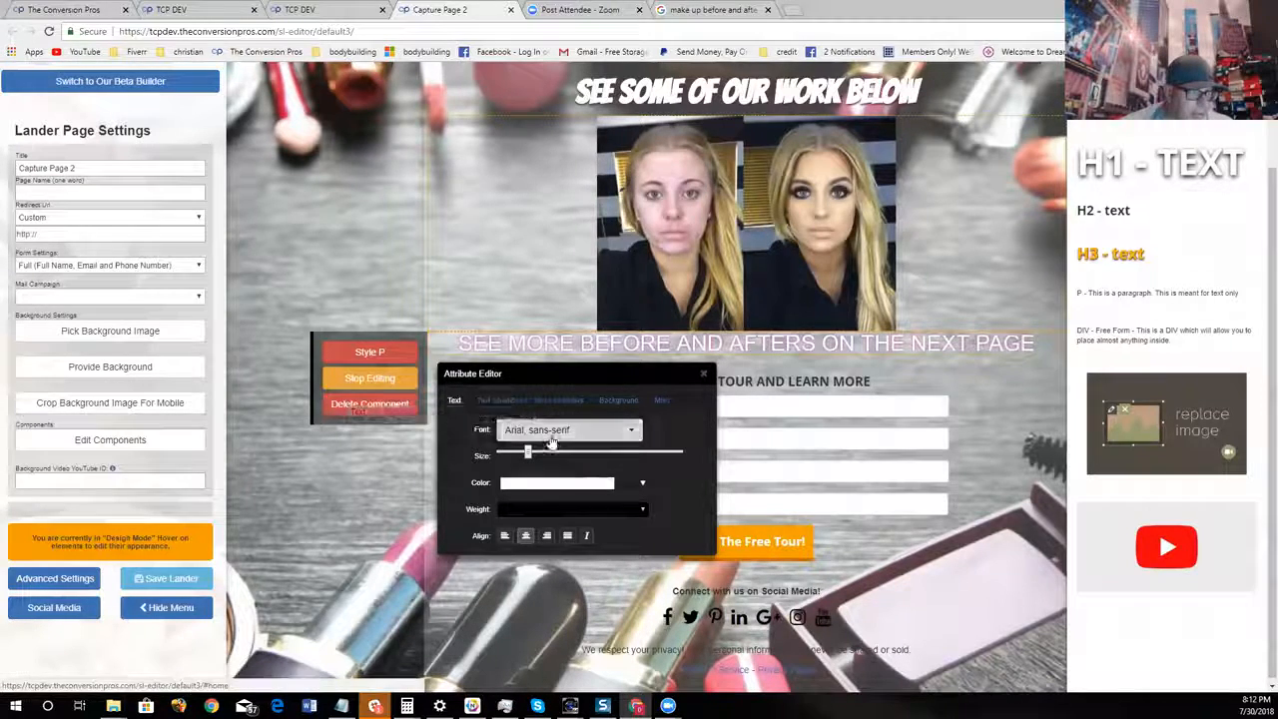
pyautogui.click(552, 432)
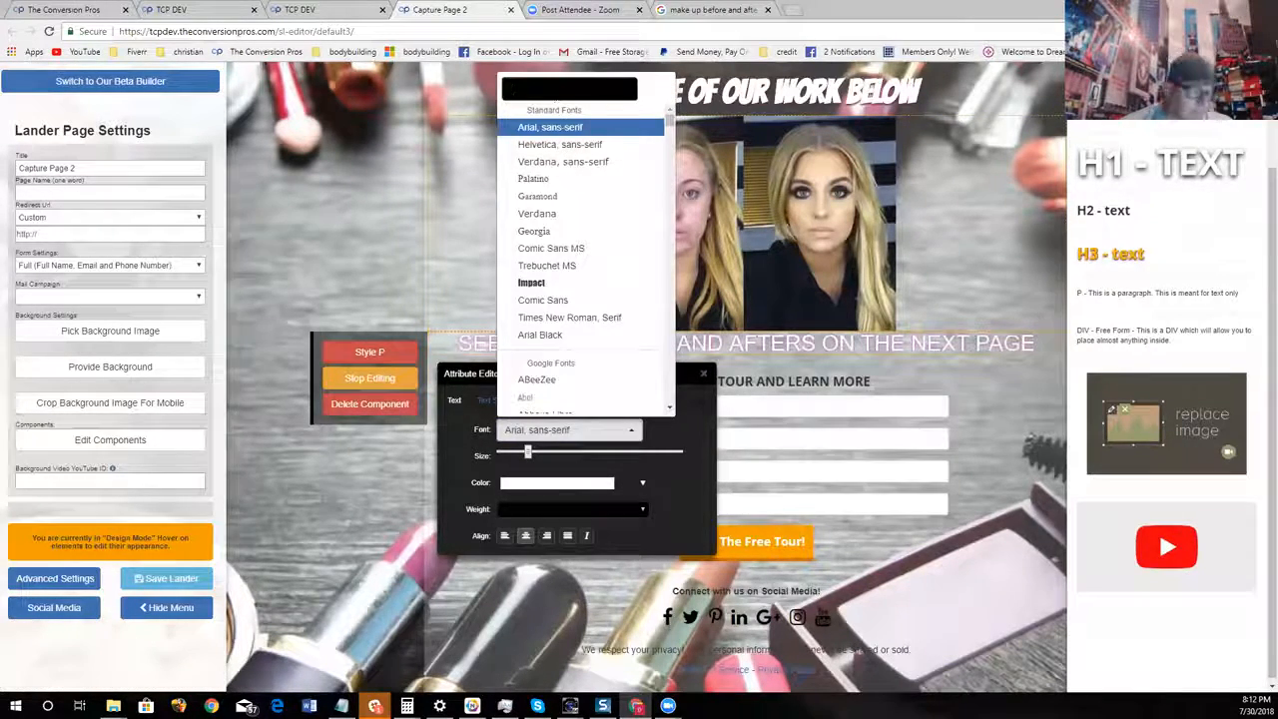
pyautogui.write('BAN')
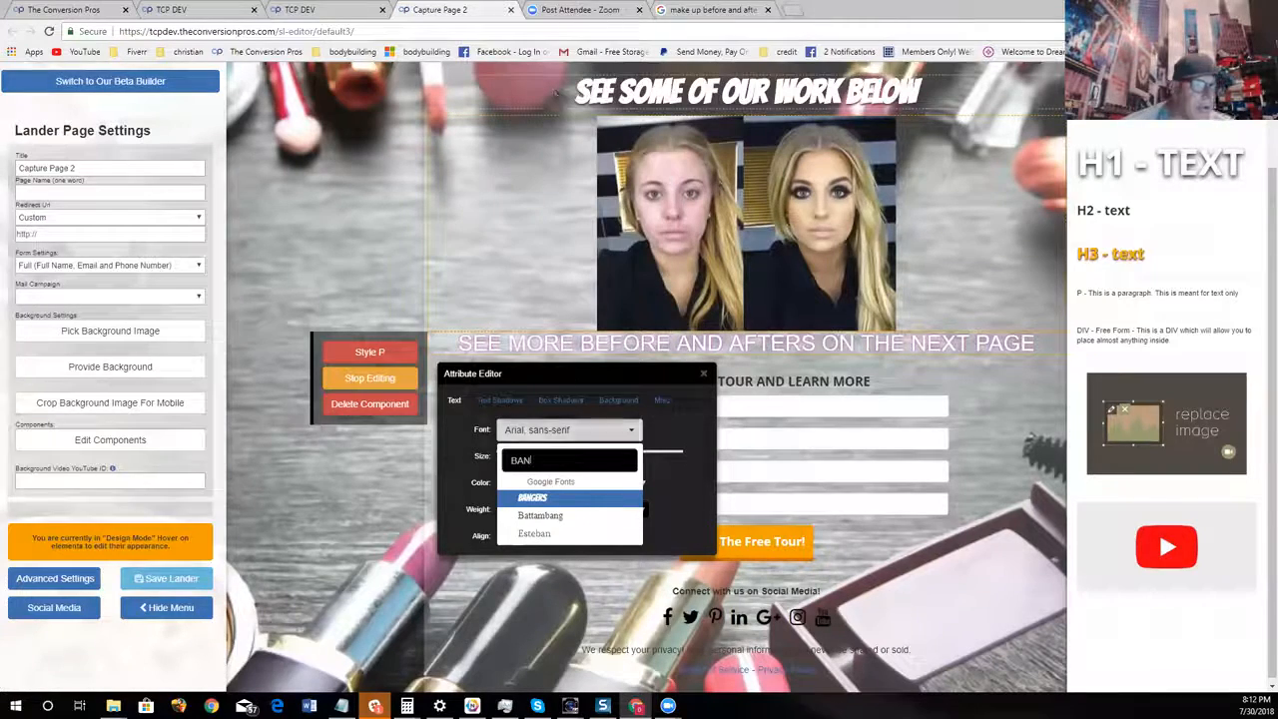
pyautogui.click(547, 498)
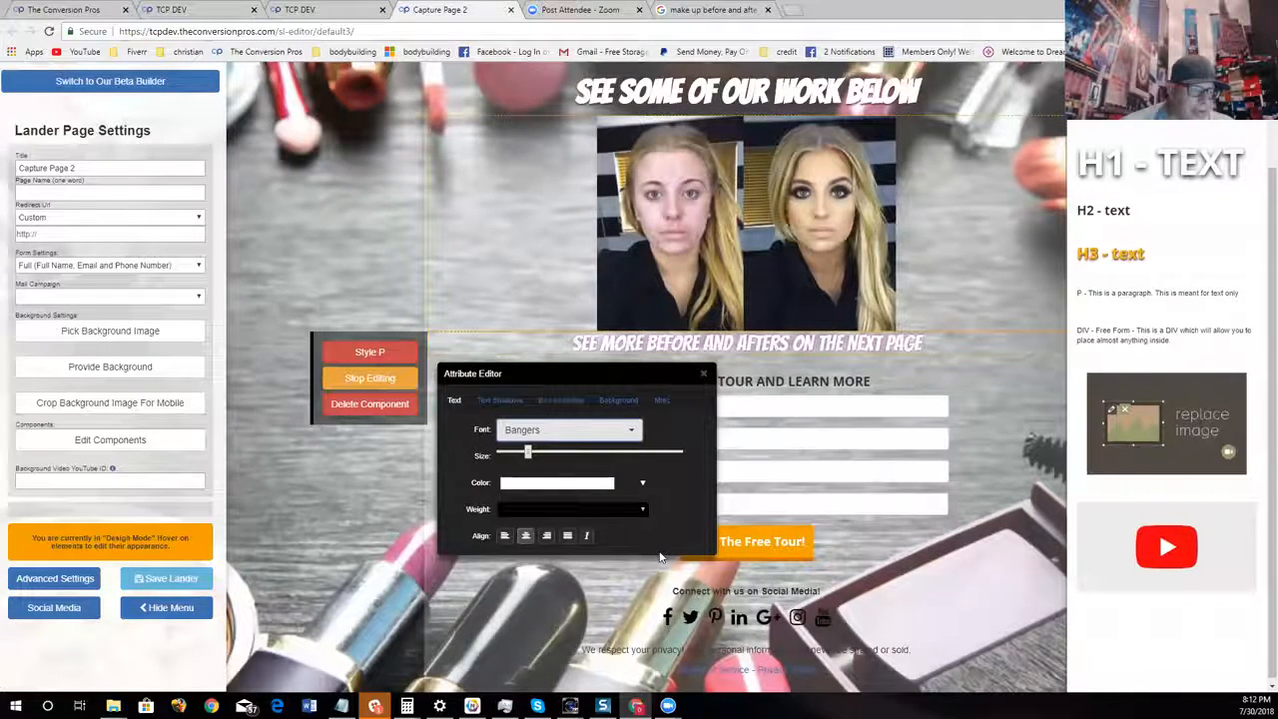
pyautogui.click(704, 374)
# Change the content area's overlay to a dark color, RGB 26, 10, 10, with 0.26 opacity
pyautogui.scroll(1, 865, 412)
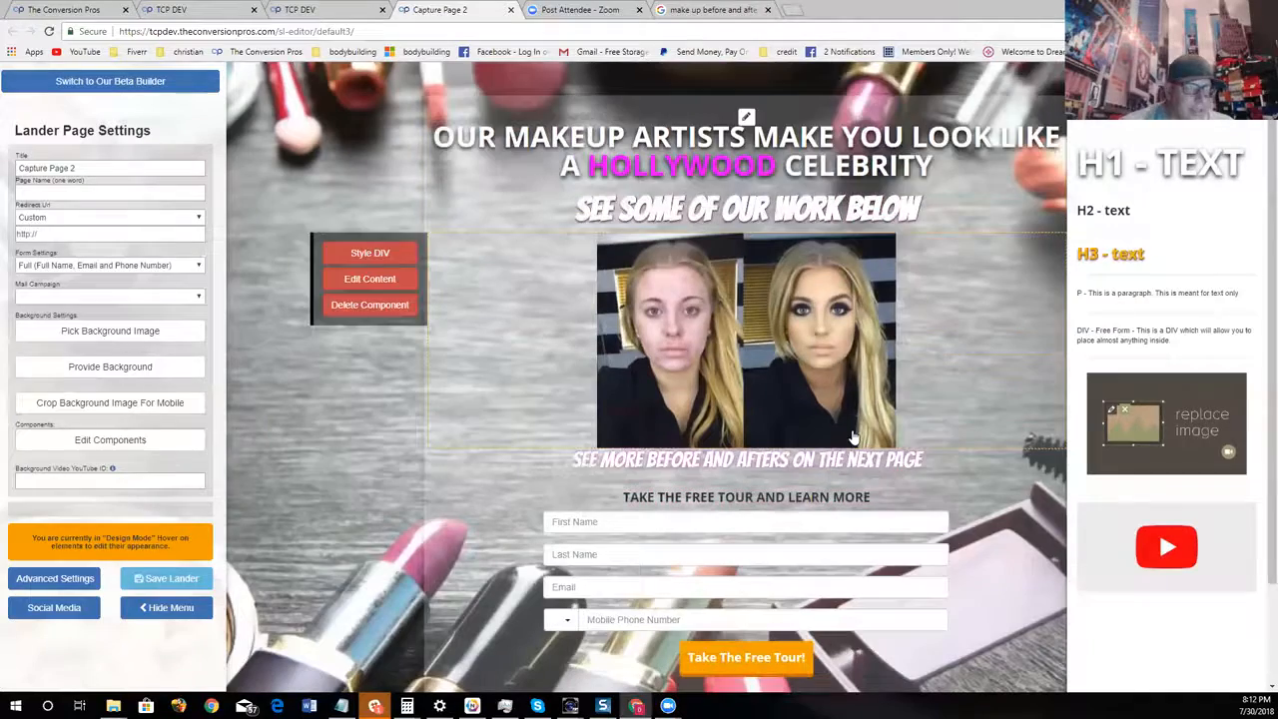
pyautogui.scroll(-1, 876, 359)
pyautogui.scroll(1, 876, 359)
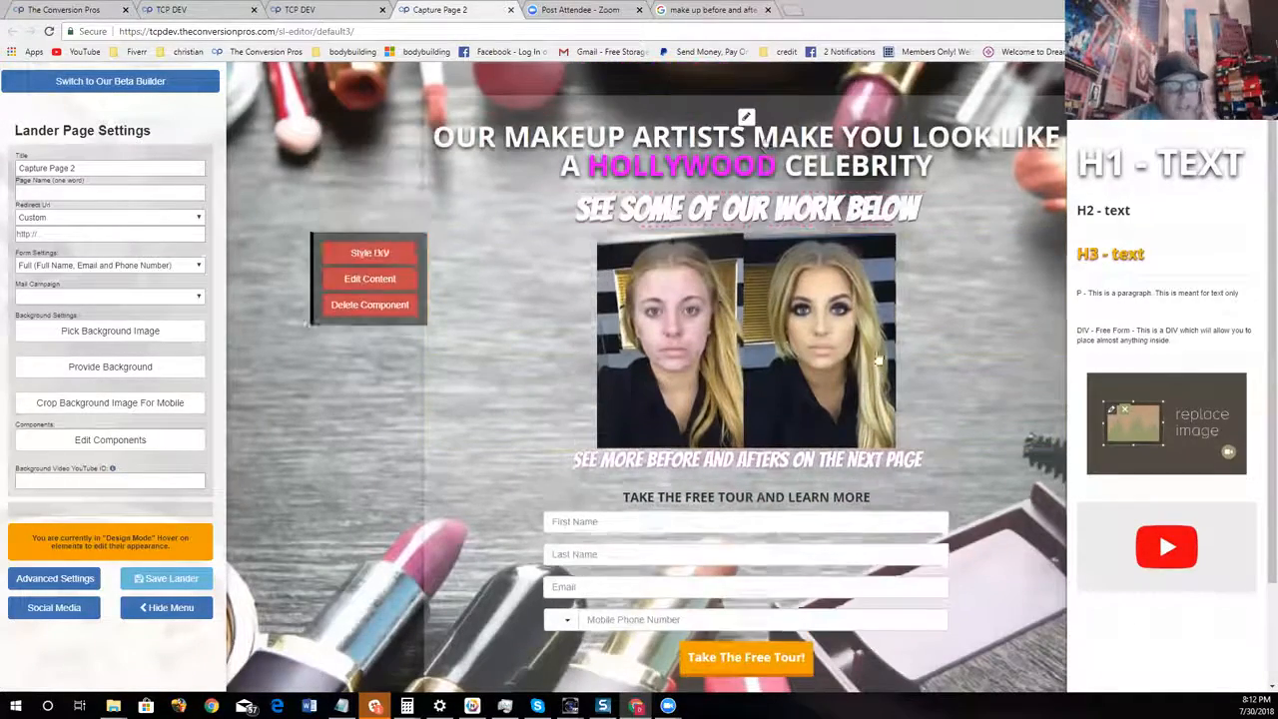
pyautogui.click(747, 118)
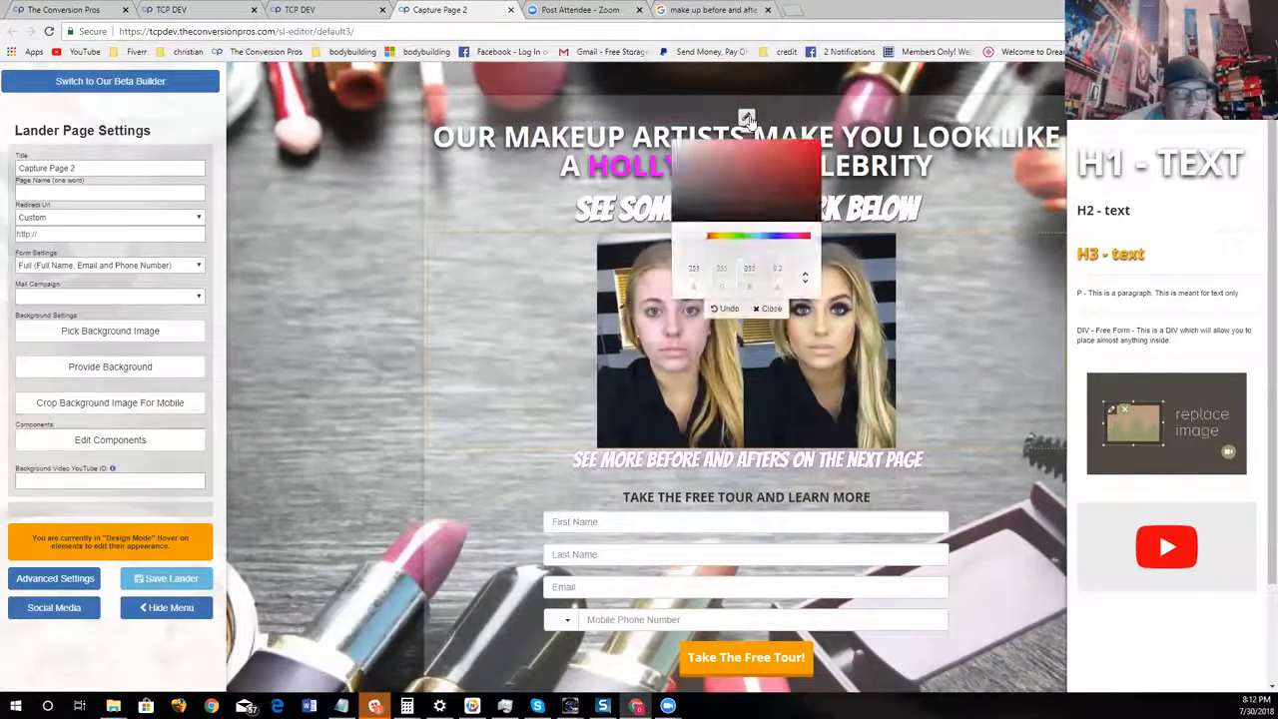
pyautogui.click(762, 214)
pyautogui.moveTo(762, 215); pyautogui.dragTo(770, 247)
pyautogui.click(736, 250)
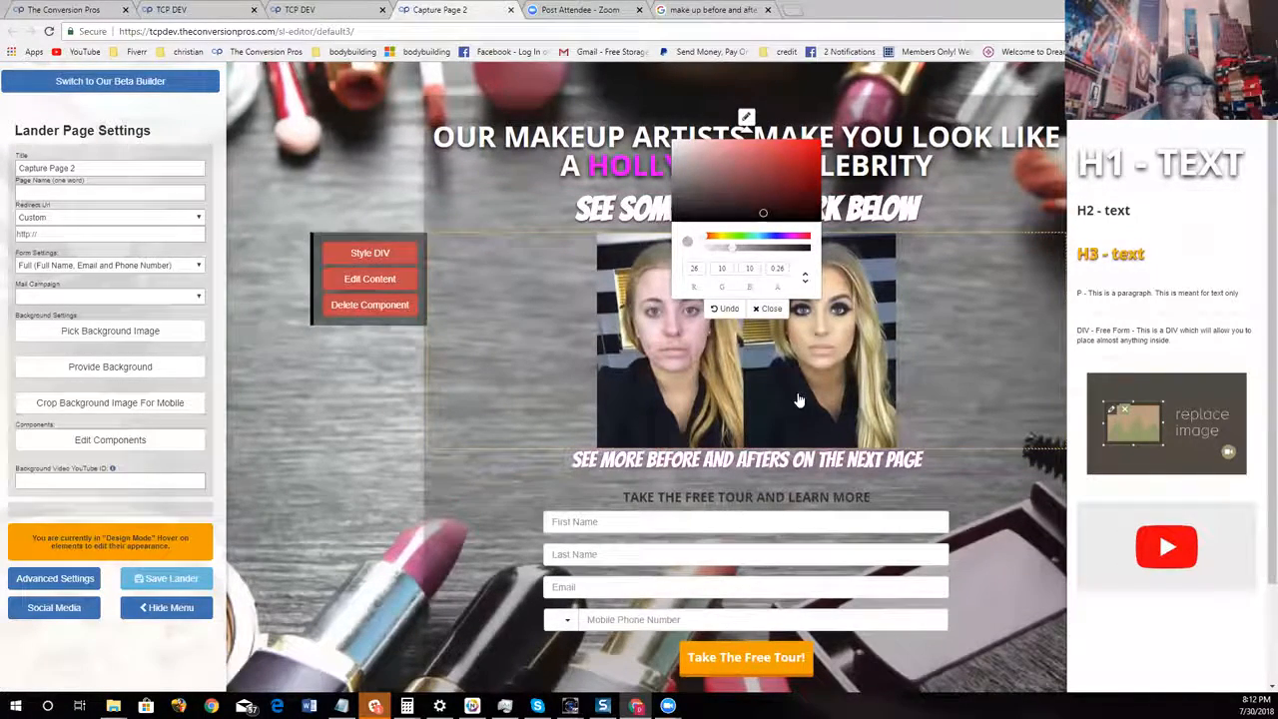
pyautogui.click(769, 309)
pyautogui.scroll(-1, 932, 236)
pyautogui.scroll(1, 933, 243)
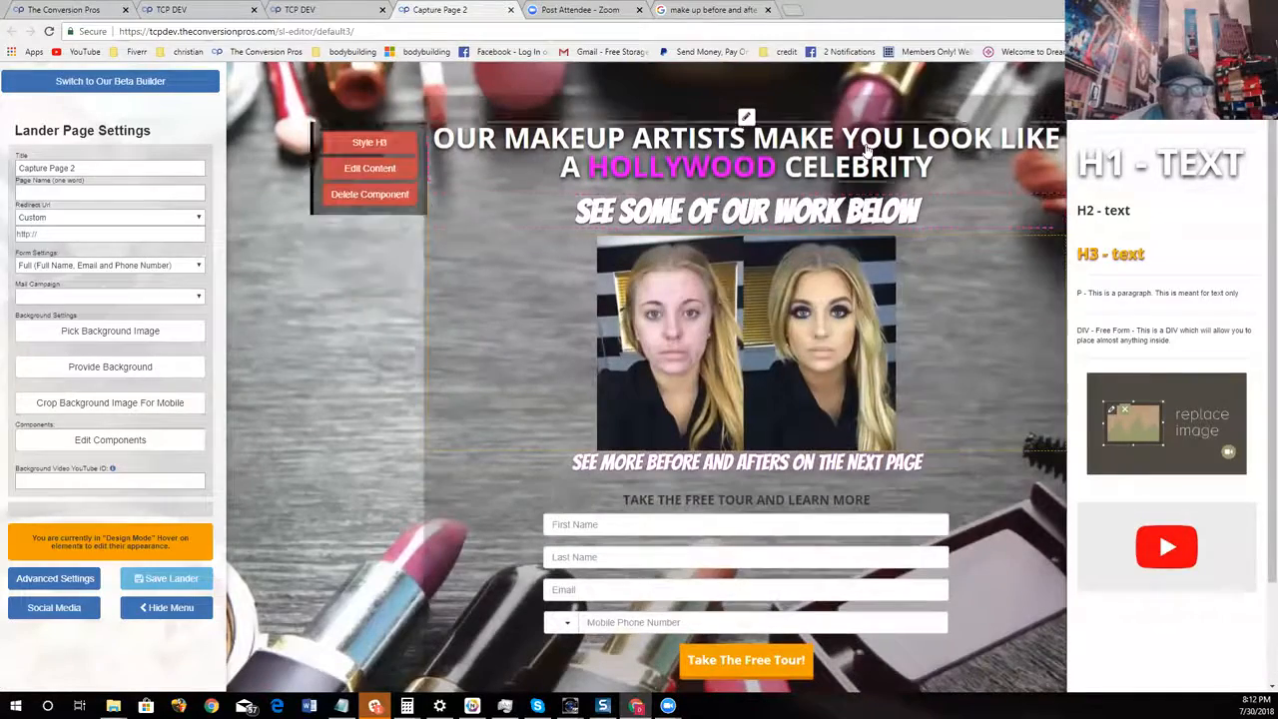
# Replace the heading above the form fields with "FILL OUT THIS FORM"
pyautogui.scroll(-1, 669, 295)
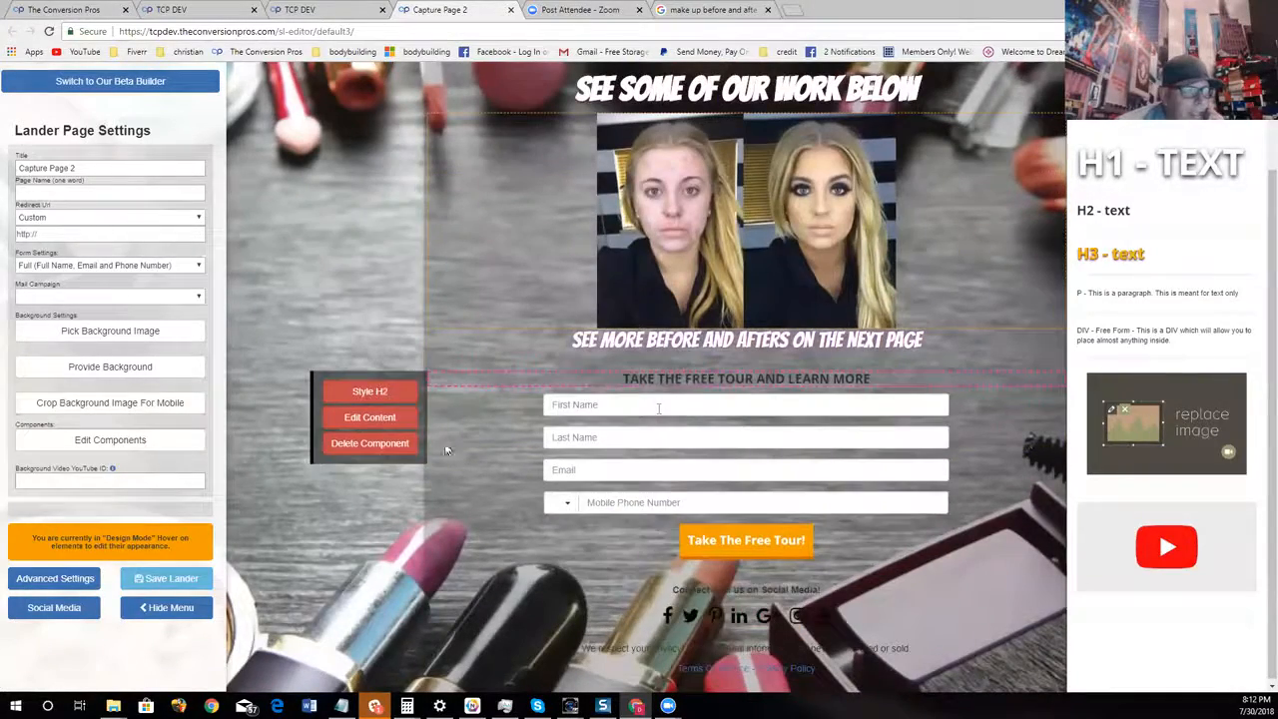
pyautogui.click(392, 417)
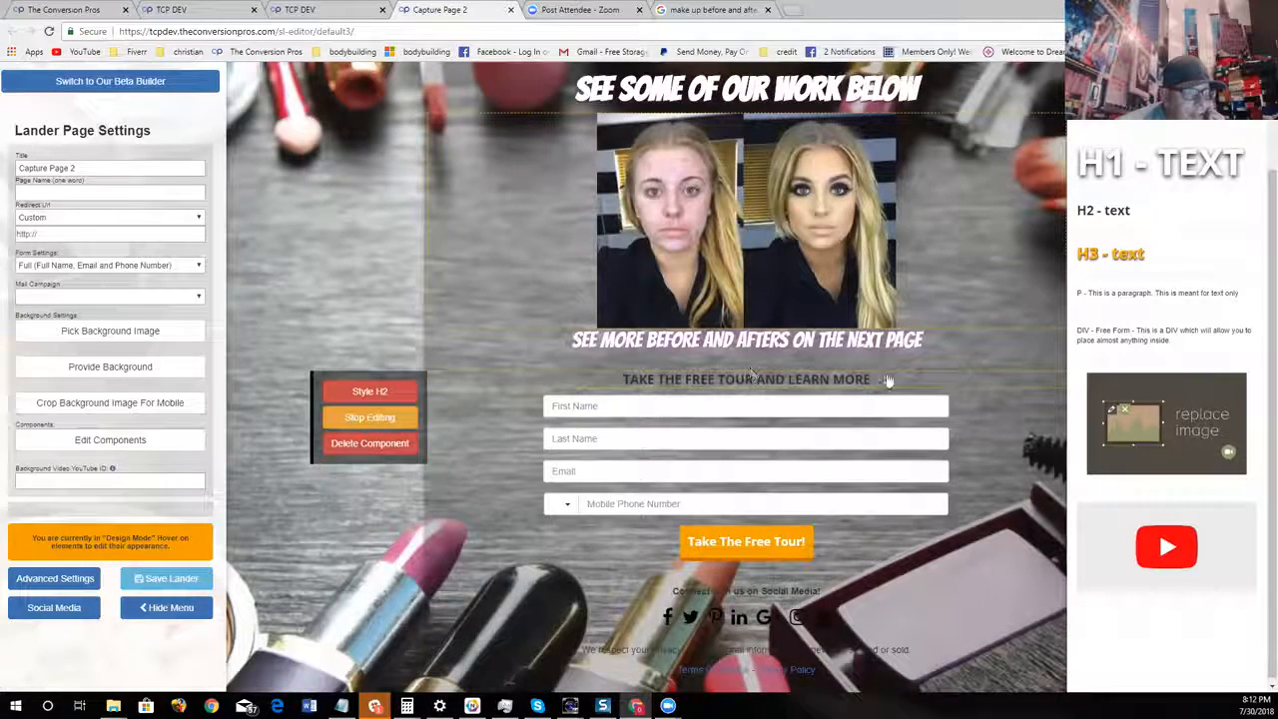
pyautogui.press('BackSpace')
pyautogui.press('BackSpace')
pyautogui.press('BackSpace')
pyautogui.press('BackSpace')
pyautogui.press('BackSpace')
pyautogui.press('BackSpace')
pyautogui.press('BackSpace')
pyautogui.press('BackSpace')
pyautogui.press('BackSpace')
pyautogui.press('BackSpace')
pyautogui.press('BackSpace')
pyautogui.press('BackSpace')
pyautogui.press('BackSpace')
pyautogui.press('BackSpace')
pyautogui.press('BackSpace')
pyautogui.press('BackSpace')
pyautogui.press('BackSpace')
pyautogui.press('BackSpace')
pyautogui.press('BackSpace')
pyautogui.press('BackSpace')
pyautogui.press('BackSpace')
pyautogui.press('BackSpace')
pyautogui.press('BackSpace')
pyautogui.press('BackSpace')
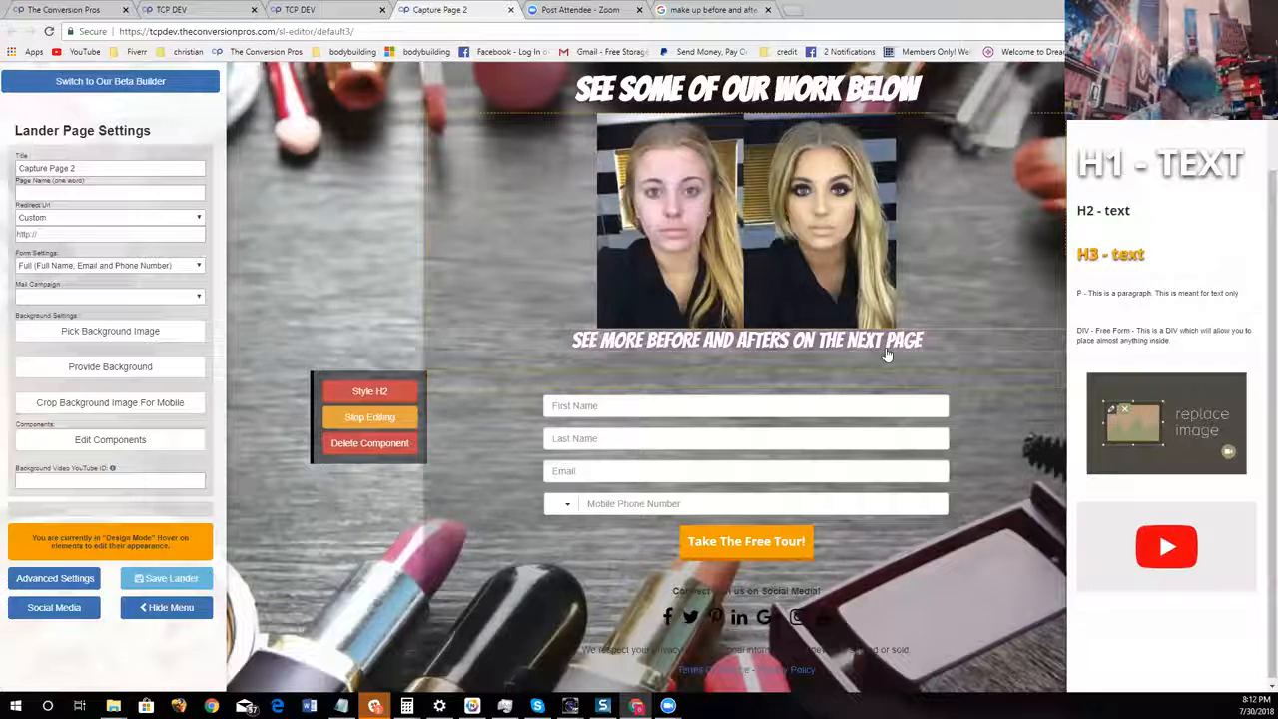
pyautogui.write('FILL OUT THIS ')
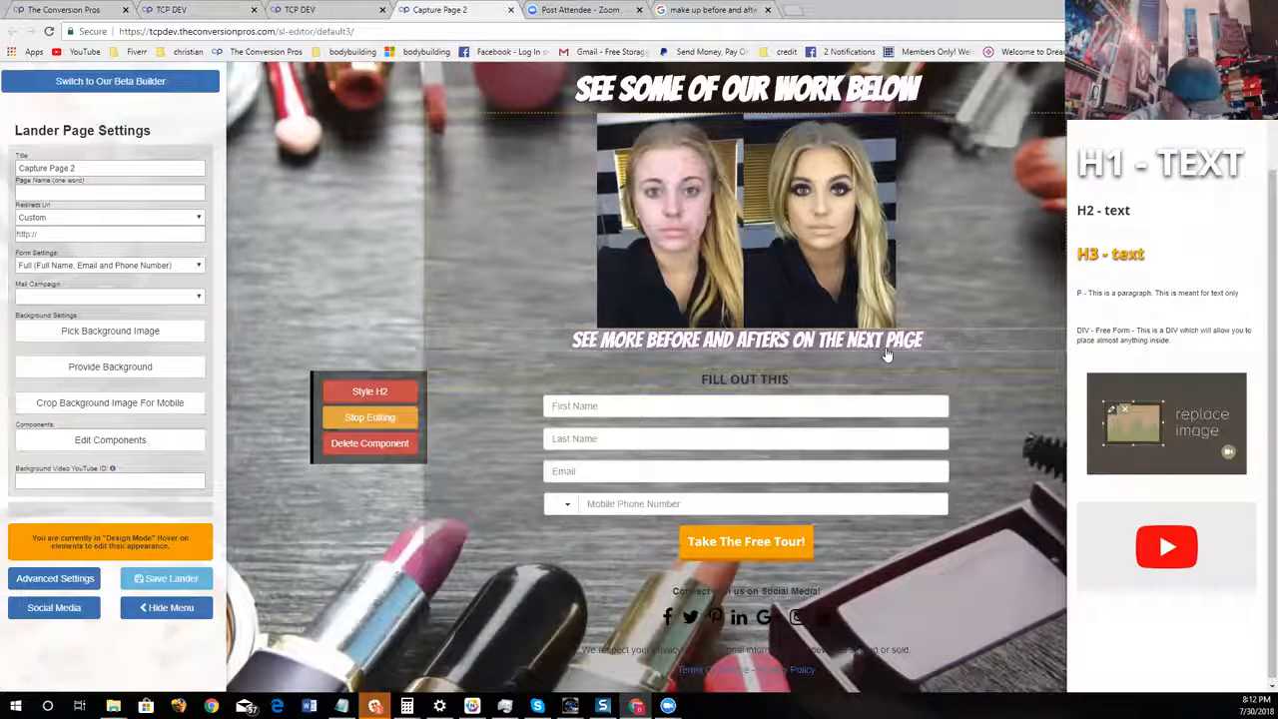
pyautogui.write('FOR')
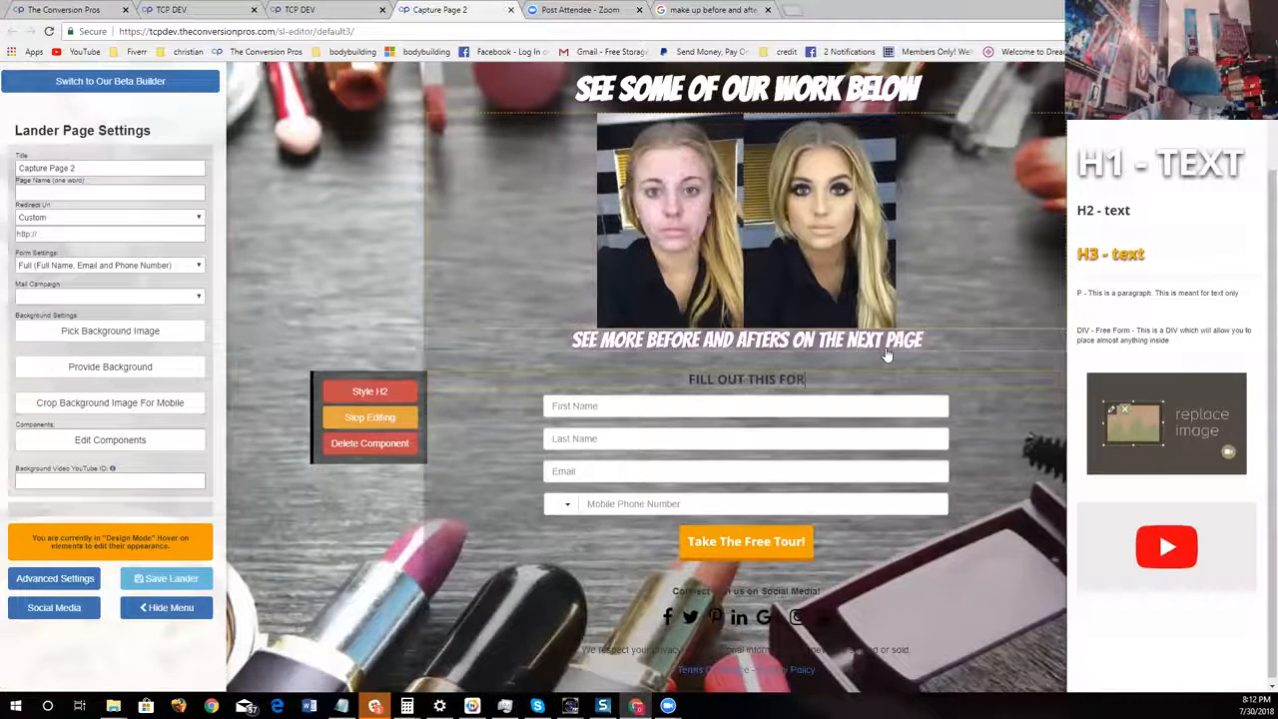
pyautogui.write('M')
# Change the form heading's text color to white
pyautogui.click(369, 391)
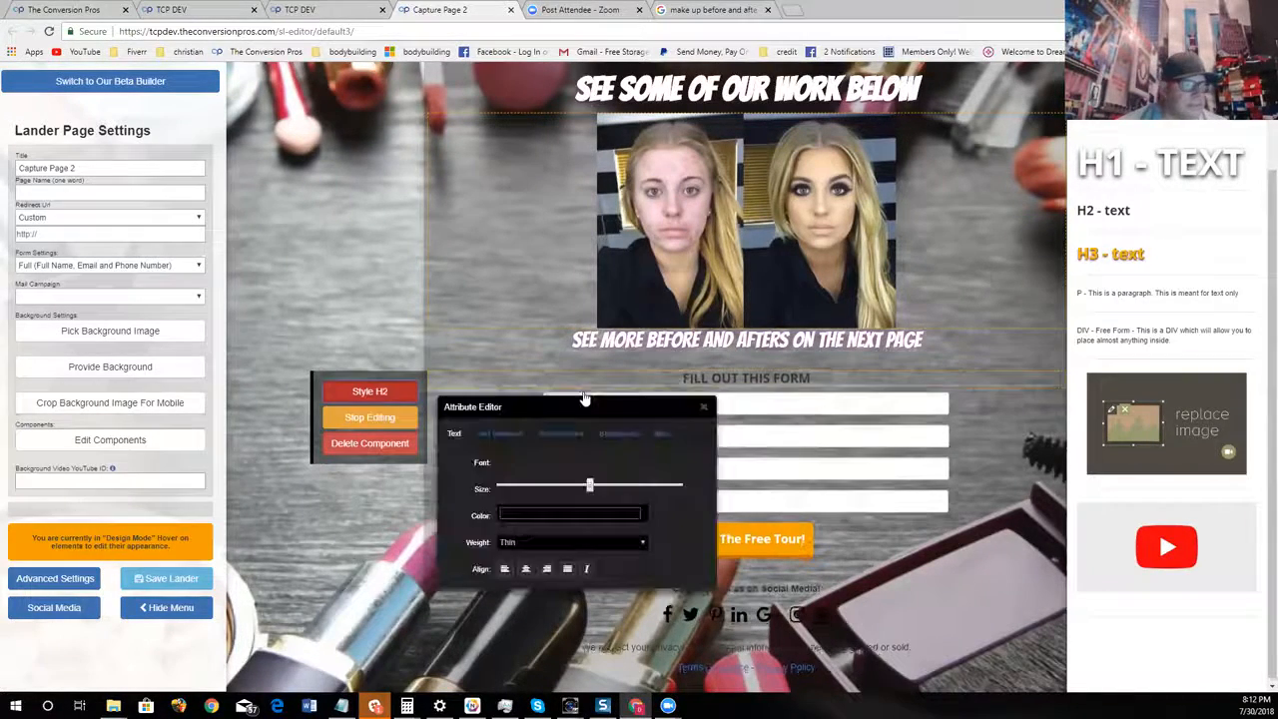
pyautogui.click(557, 516)
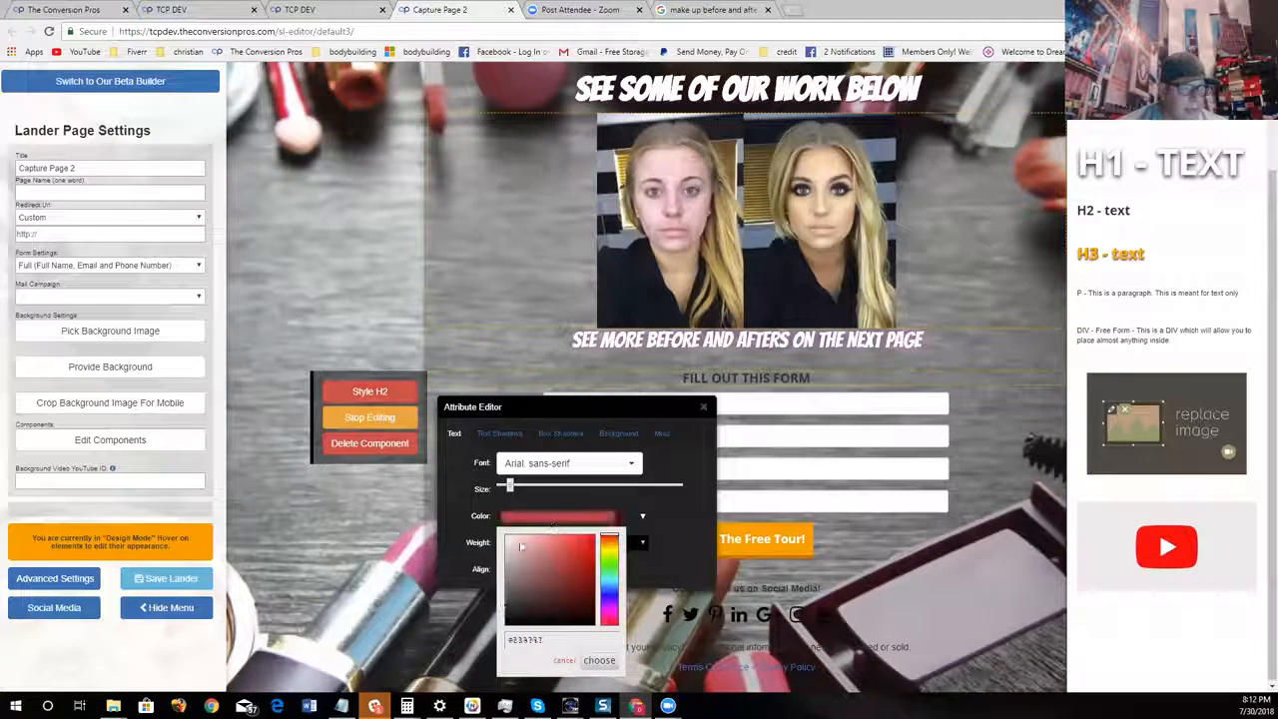
pyautogui.click(600, 662)
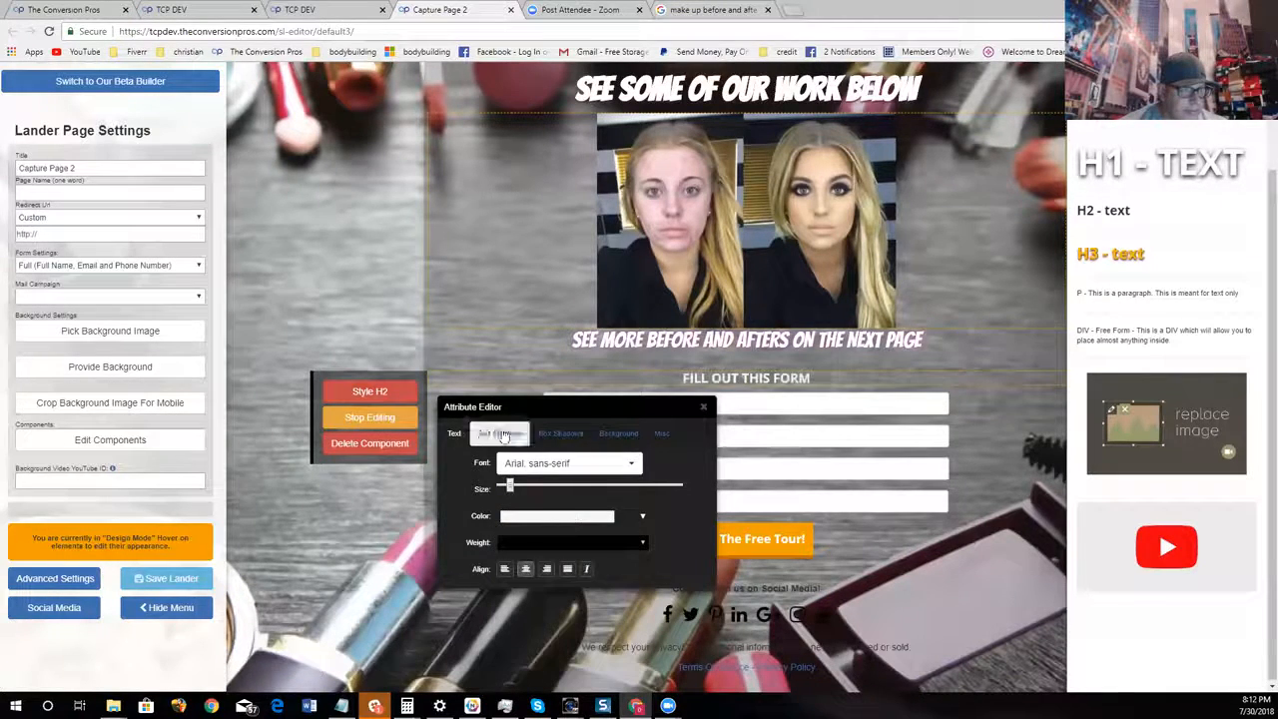
# Give the form heading a black text shadow with a slight downward offset and a small spread
pyautogui.click(499, 433)
pyautogui.moveTo(589, 489); pyautogui.dragTo(596, 488)
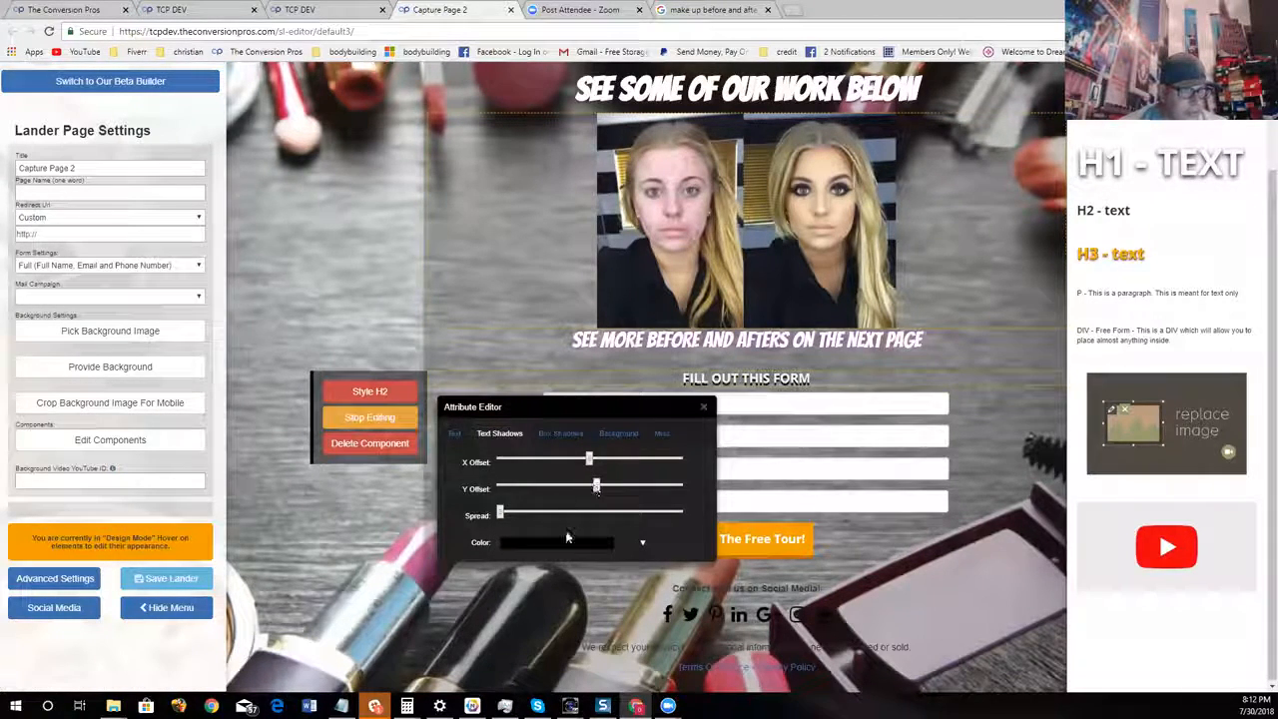
pyautogui.moveTo(500, 513); pyautogui.dragTo(518, 513)
pyautogui.click(704, 406)
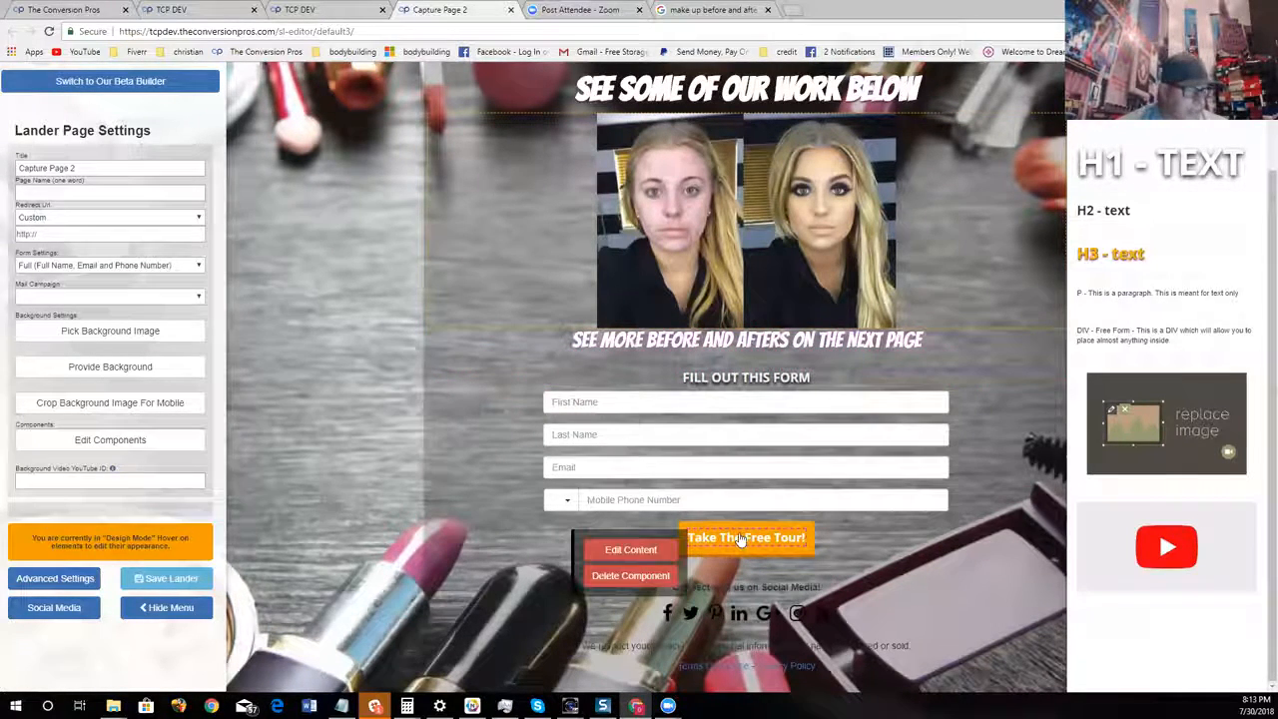
# Replace the label on the form's orange button with "CLICK HERE"
pyautogui.click(631, 549)
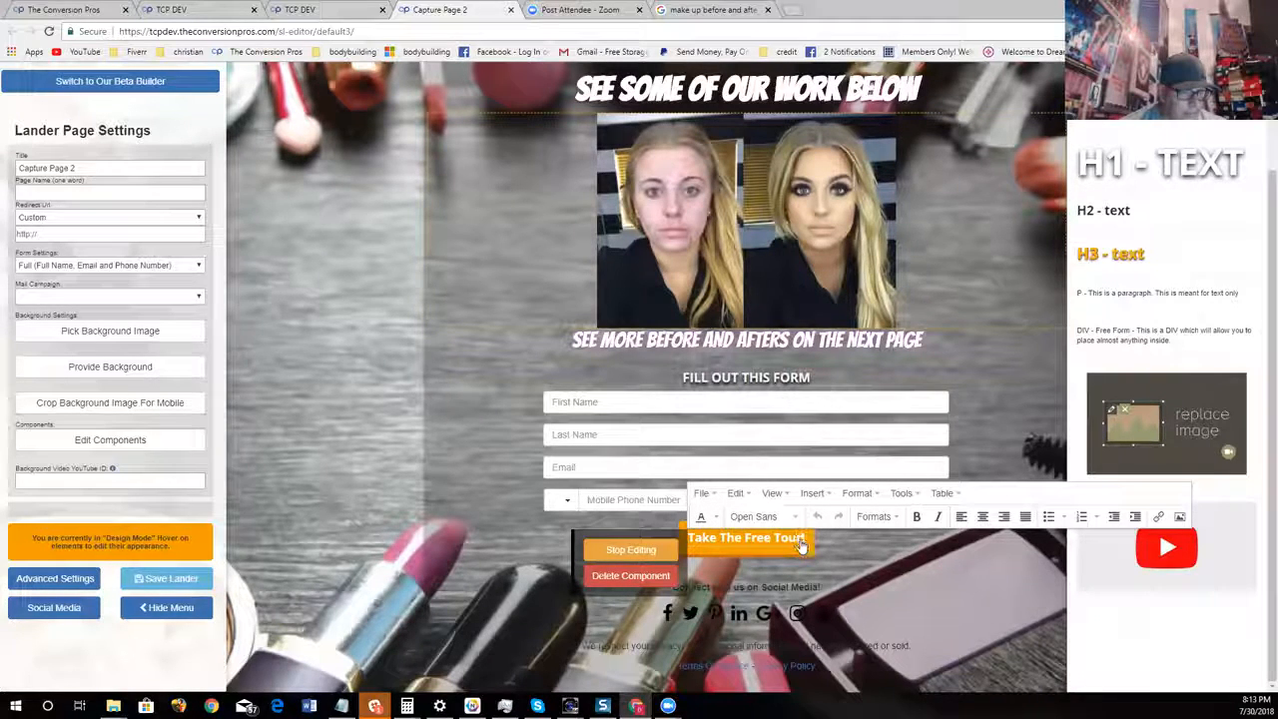
pyautogui.moveTo(801, 546); pyautogui.dragTo(676, 552)
pyautogui.write('CLICK')
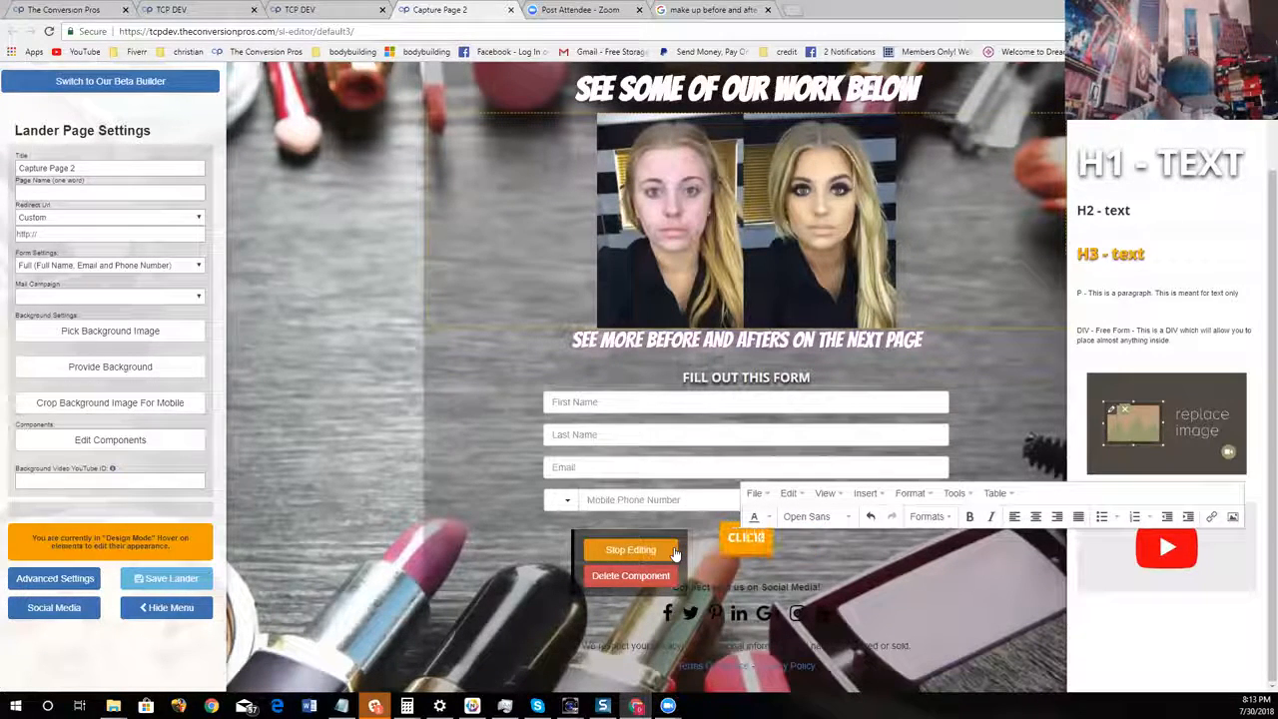
pyautogui.write(' HERE')
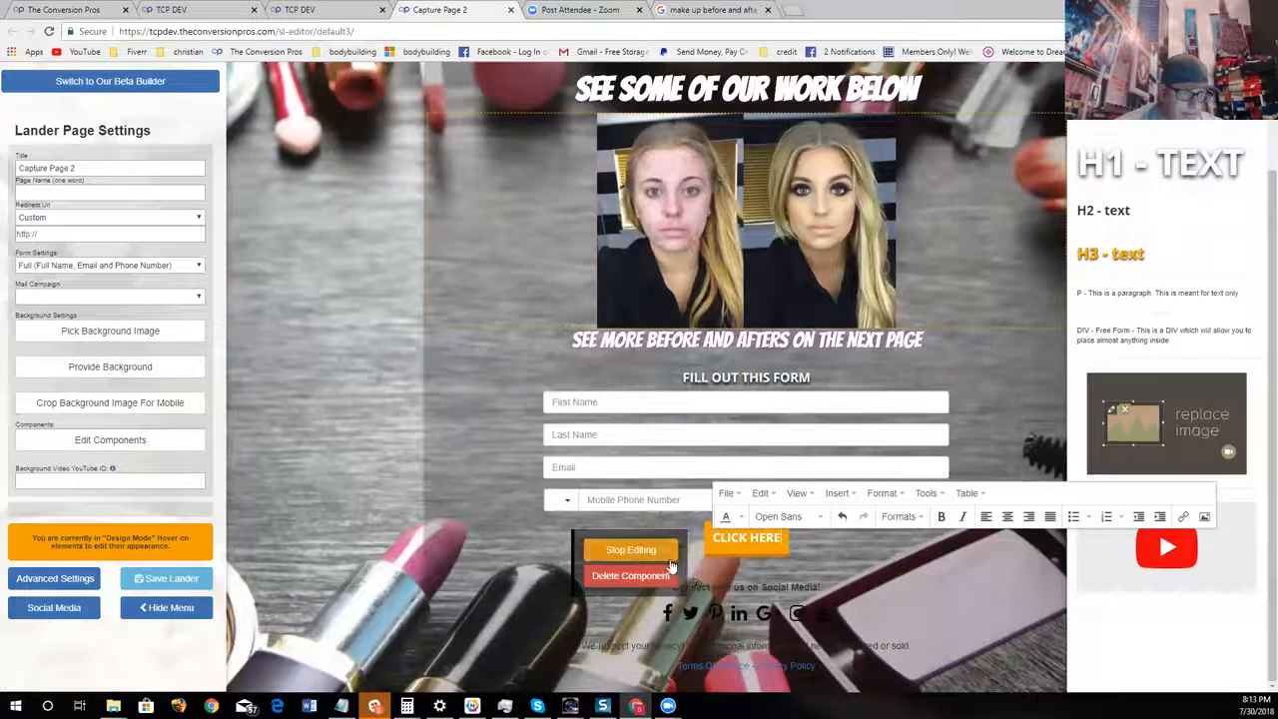
pyautogui.click(667, 550)
# Change the background color of the form's CLICK HERE button to magenta (#ed00ff)
pyautogui.moveTo(788, 597)
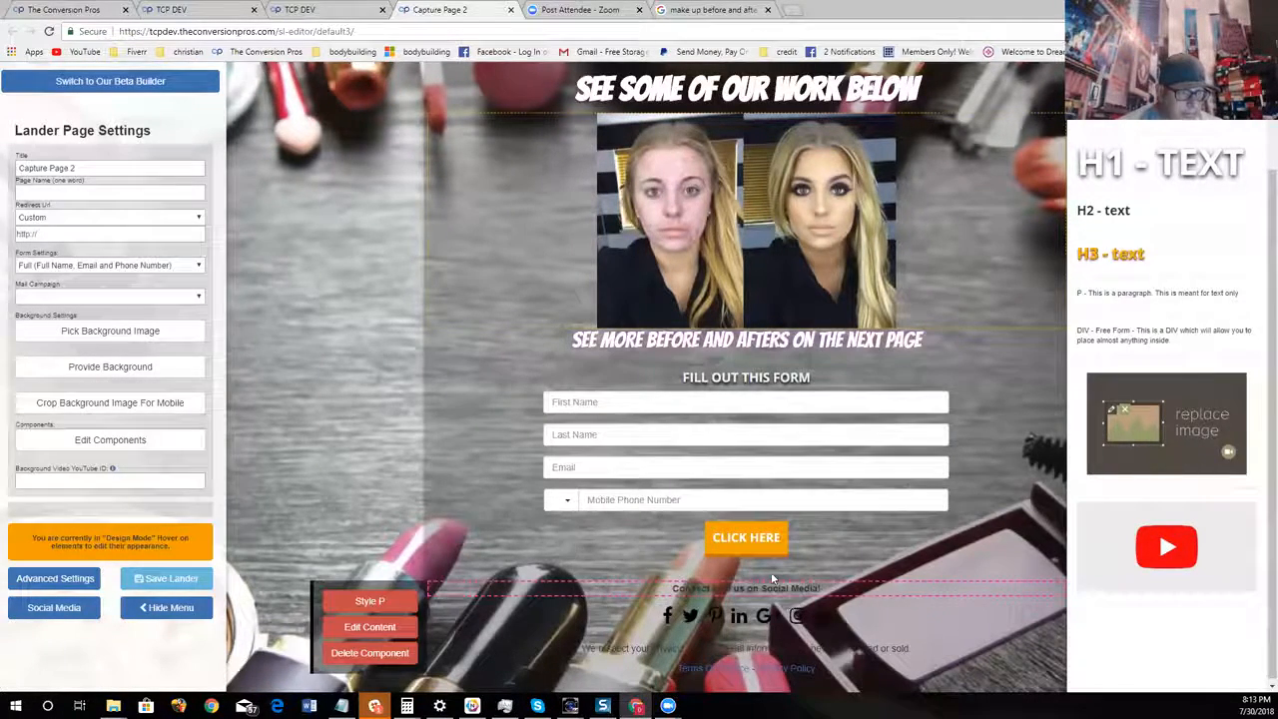
pyautogui.click(686, 551)
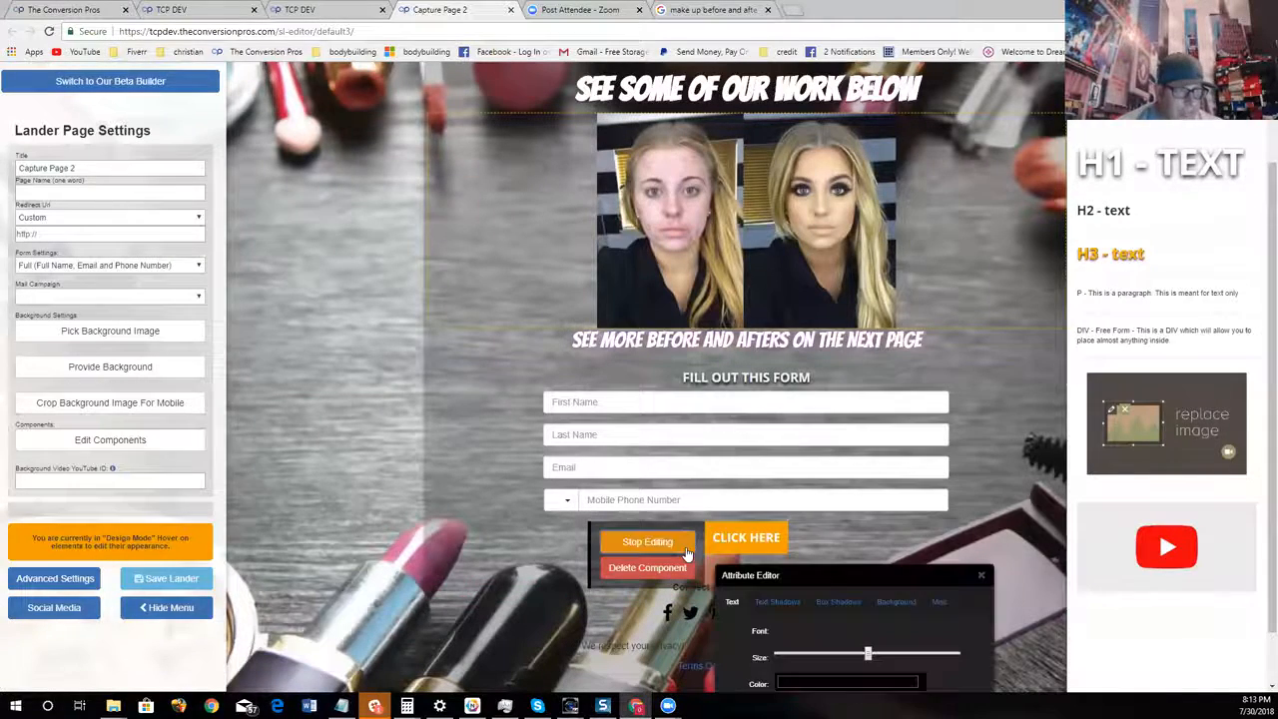
pyautogui.moveTo(829, 578); pyautogui.dragTo(541, 295)
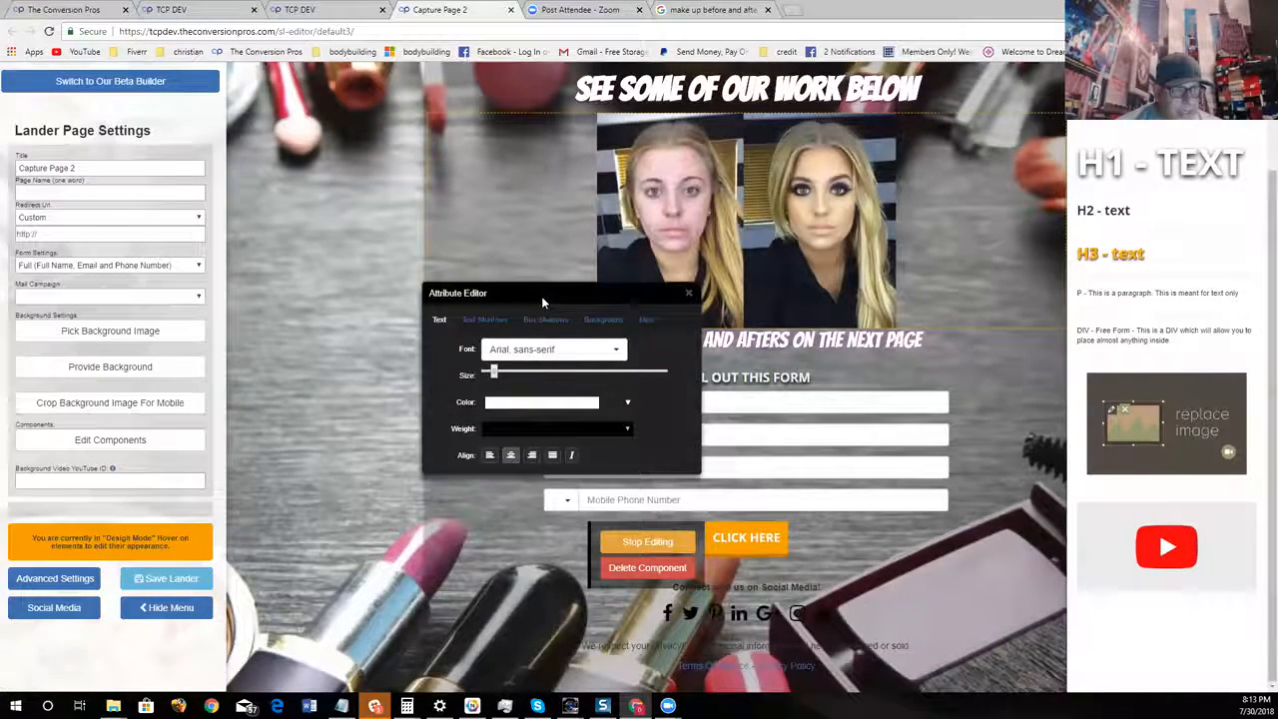
pyautogui.click(603, 319)
pyautogui.click(543, 349)
pyautogui.click(597, 450)
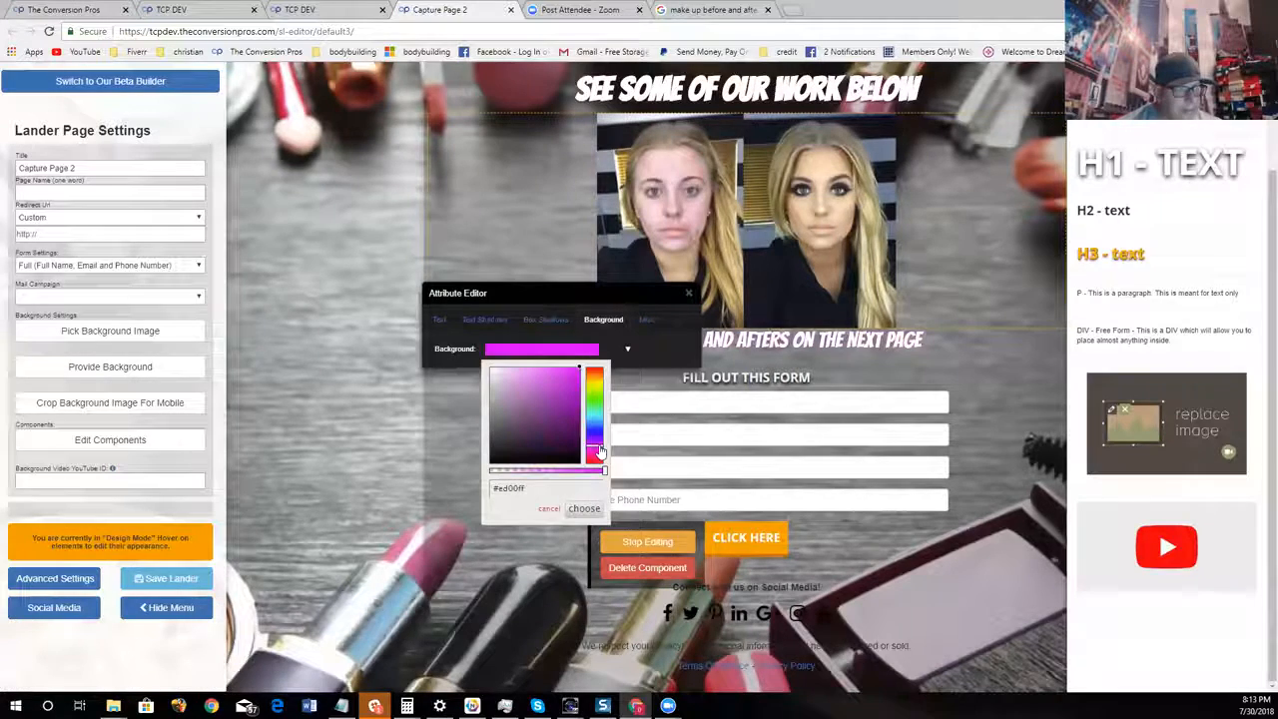
pyautogui.click(584, 509)
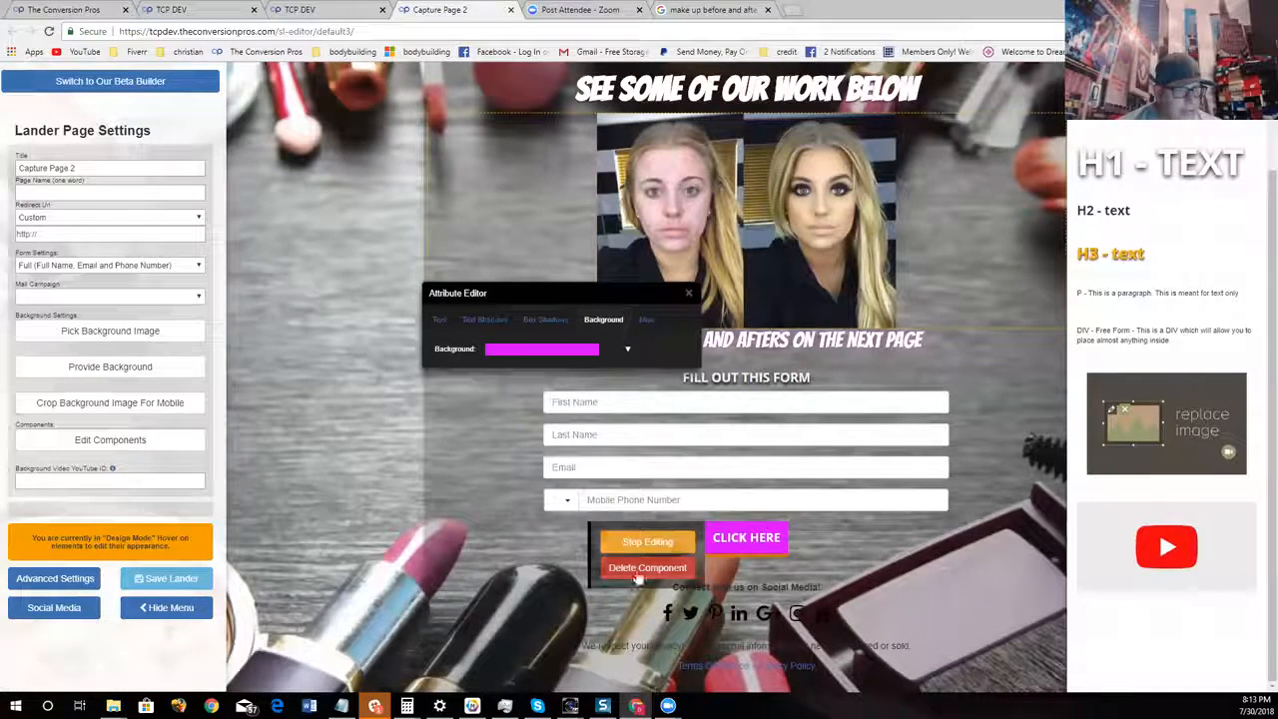
# Give the CLICK HERE button a black box shadow with a small spread and close the attribute editor
pyautogui.click(540, 321)
pyautogui.click(556, 436)
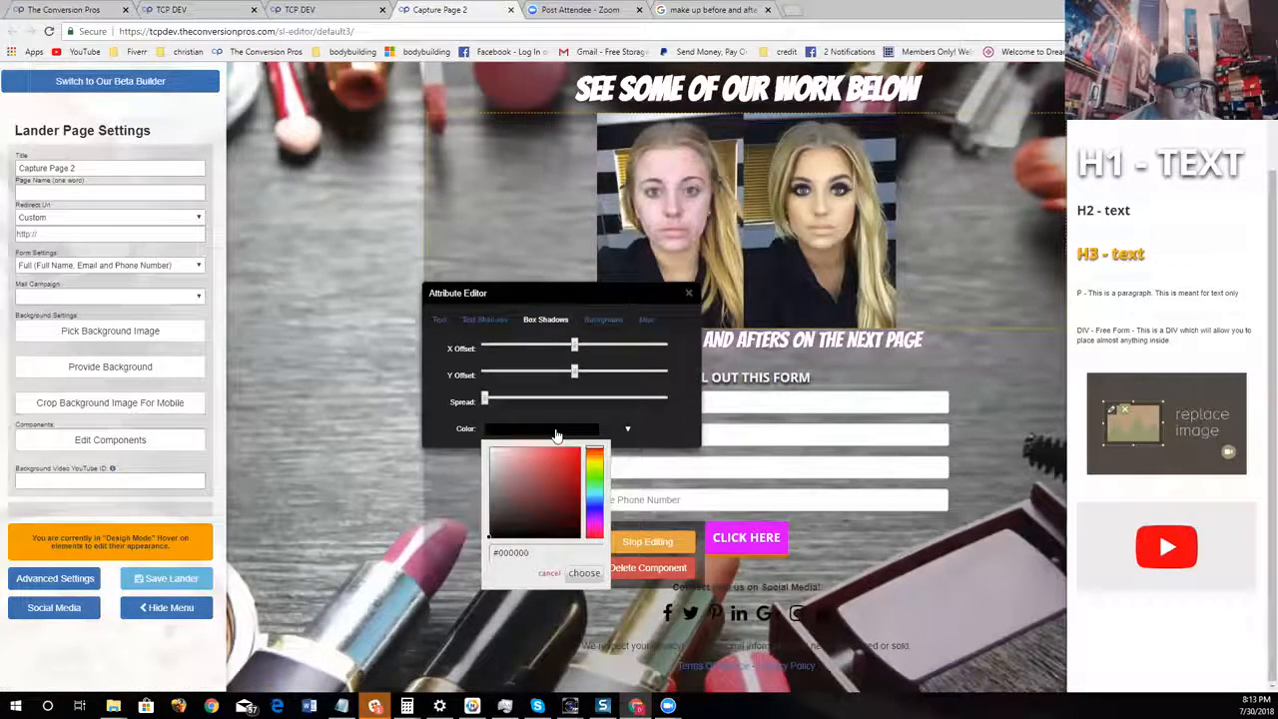
pyautogui.click(585, 573)
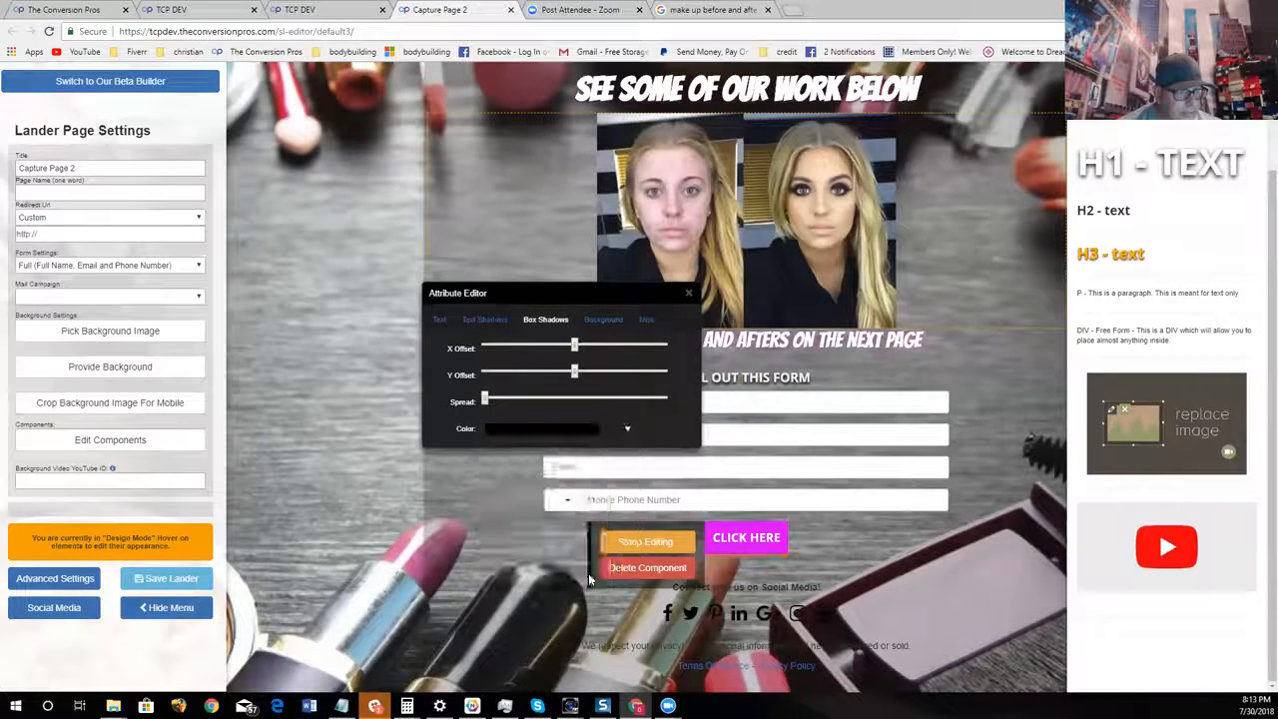
pyautogui.moveTo(486, 399); pyautogui.dragTo(513, 399)
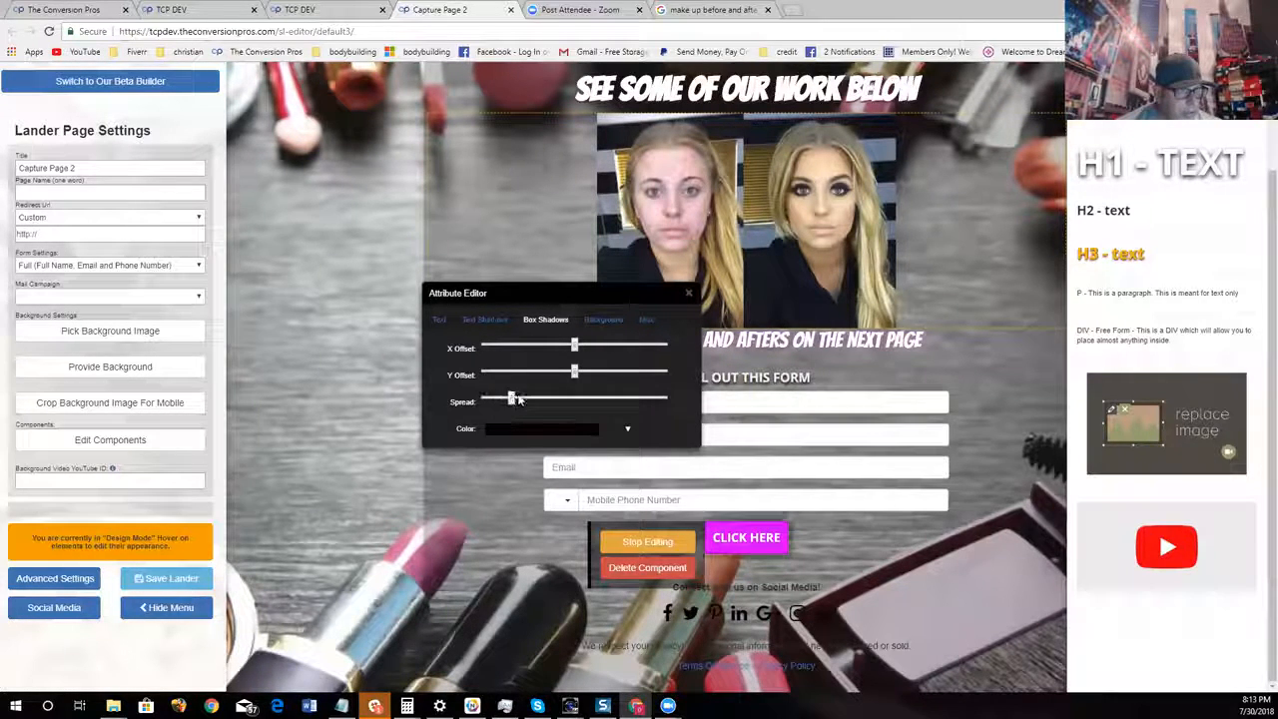
pyautogui.click(689, 293)
pyautogui.scroll(1, 644, 619)
pyautogui.scroll(-1, 644, 619)
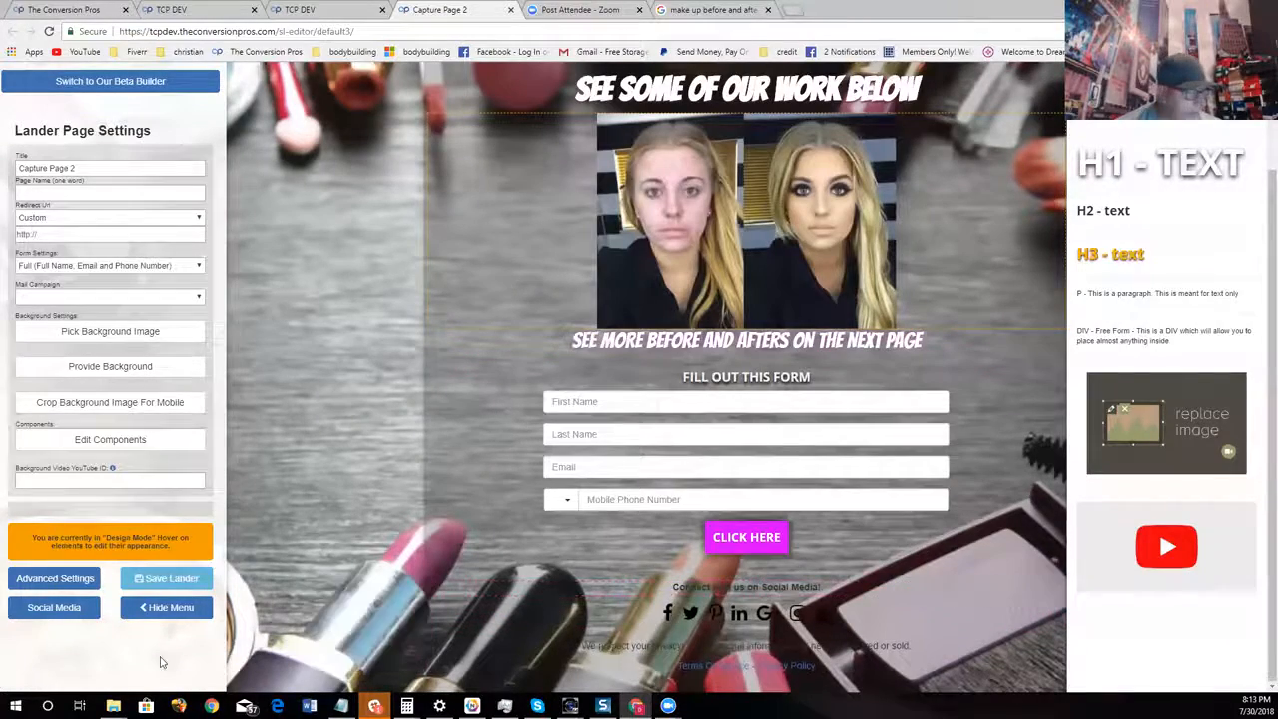
# Review the page's social media URL settings, starting with Facebook, and close the dialog
pyautogui.click(65, 607)
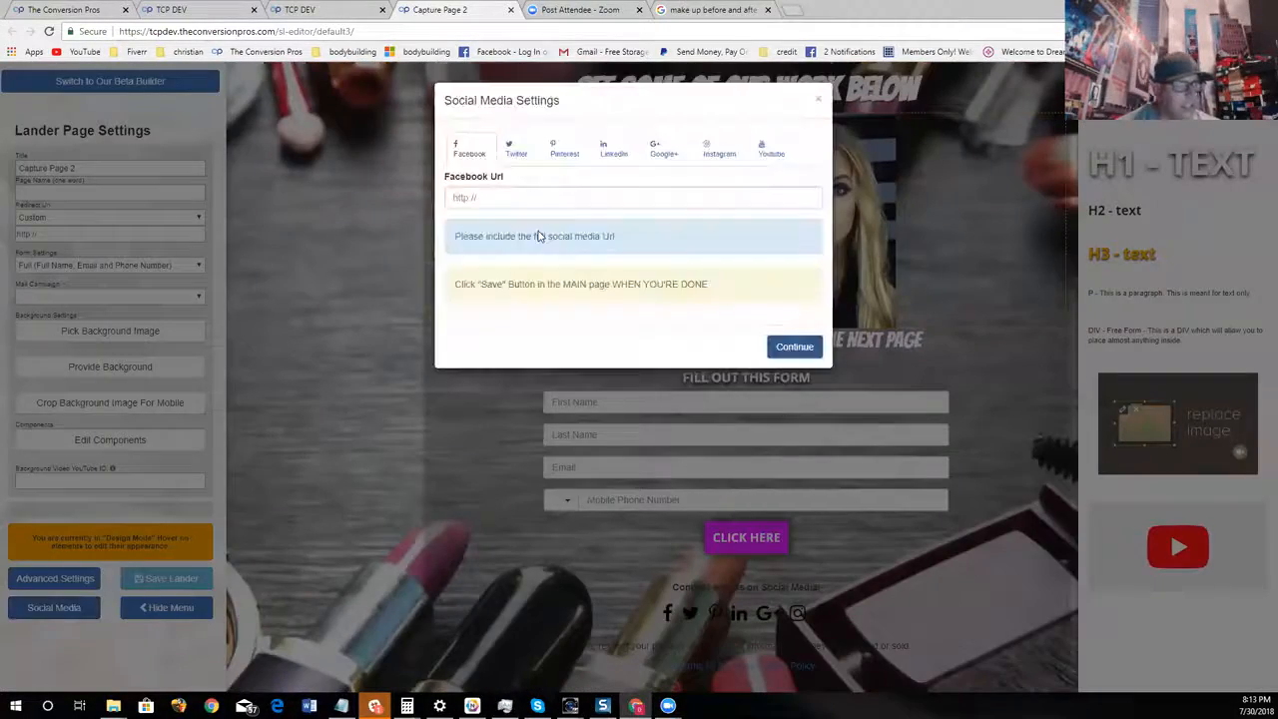
pyautogui.click(803, 350)
pyautogui.scroll(1, 960, 589)
pyautogui.scroll(-1, 962, 588)
pyautogui.scroll(1, 955, 500)
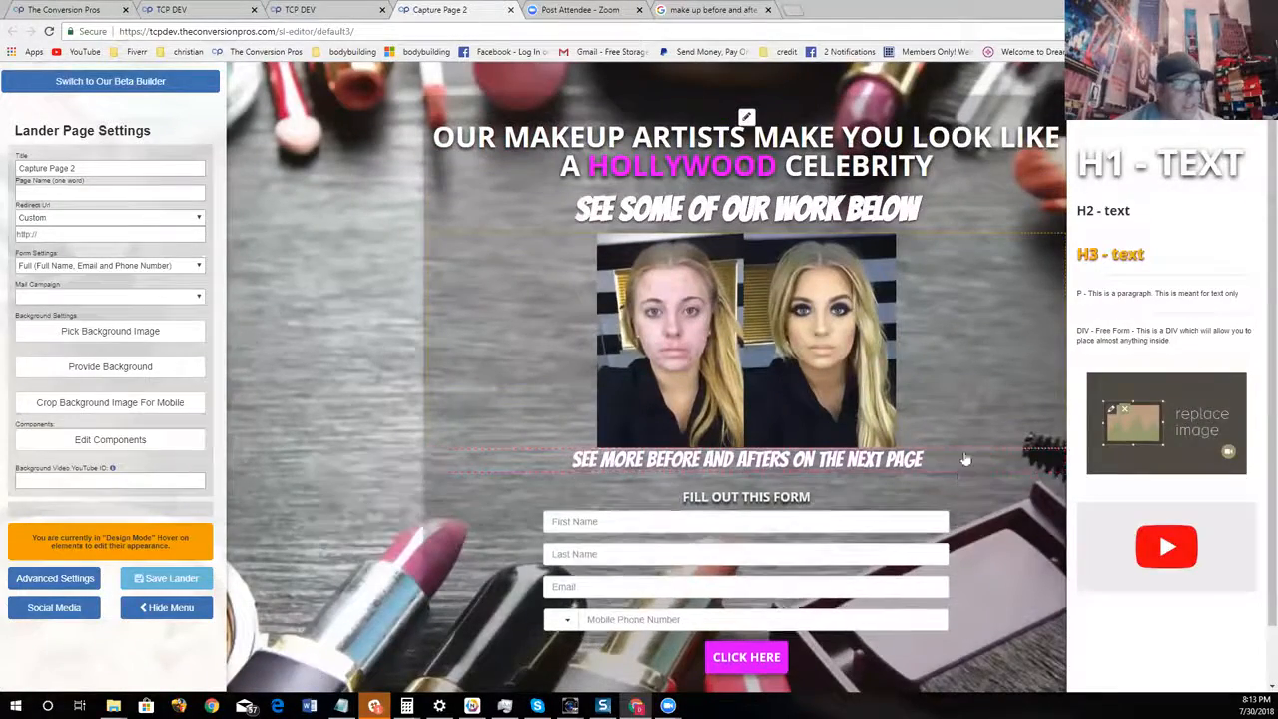
# Turn off the component palette and hide the lander settings menu to show the page across the full window
pyautogui.click(115, 446)
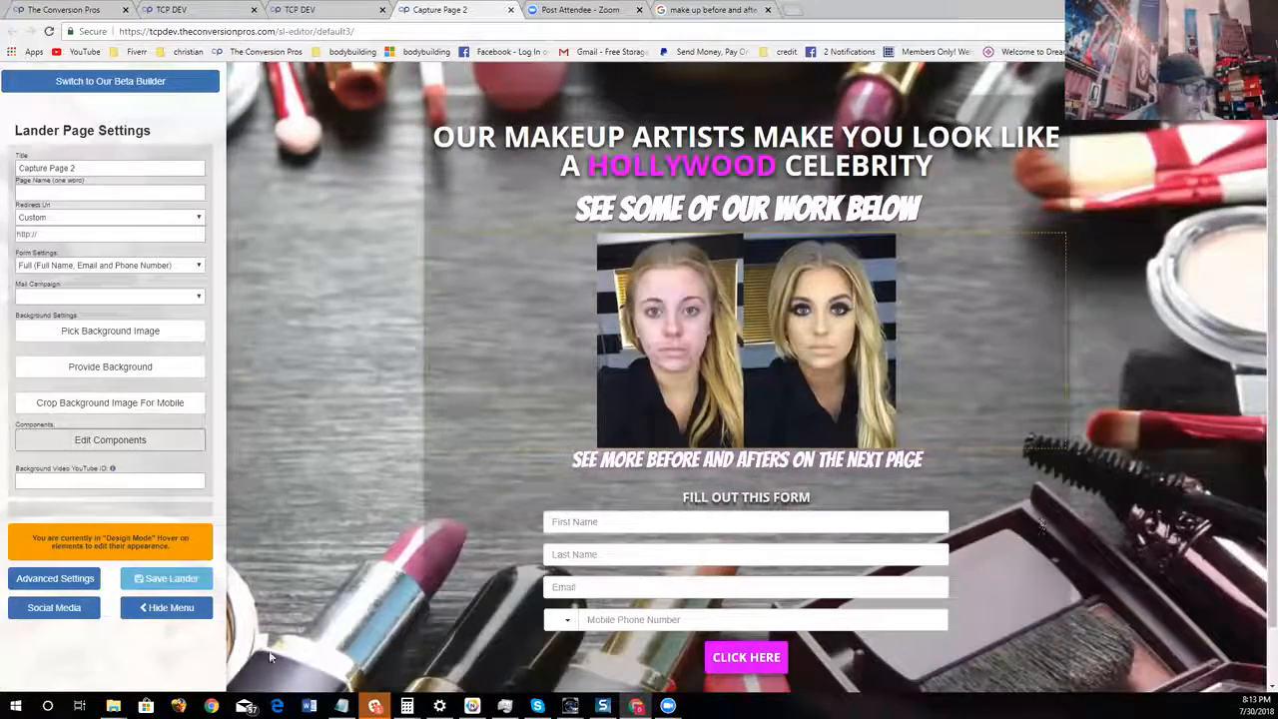
pyautogui.click(166, 608)
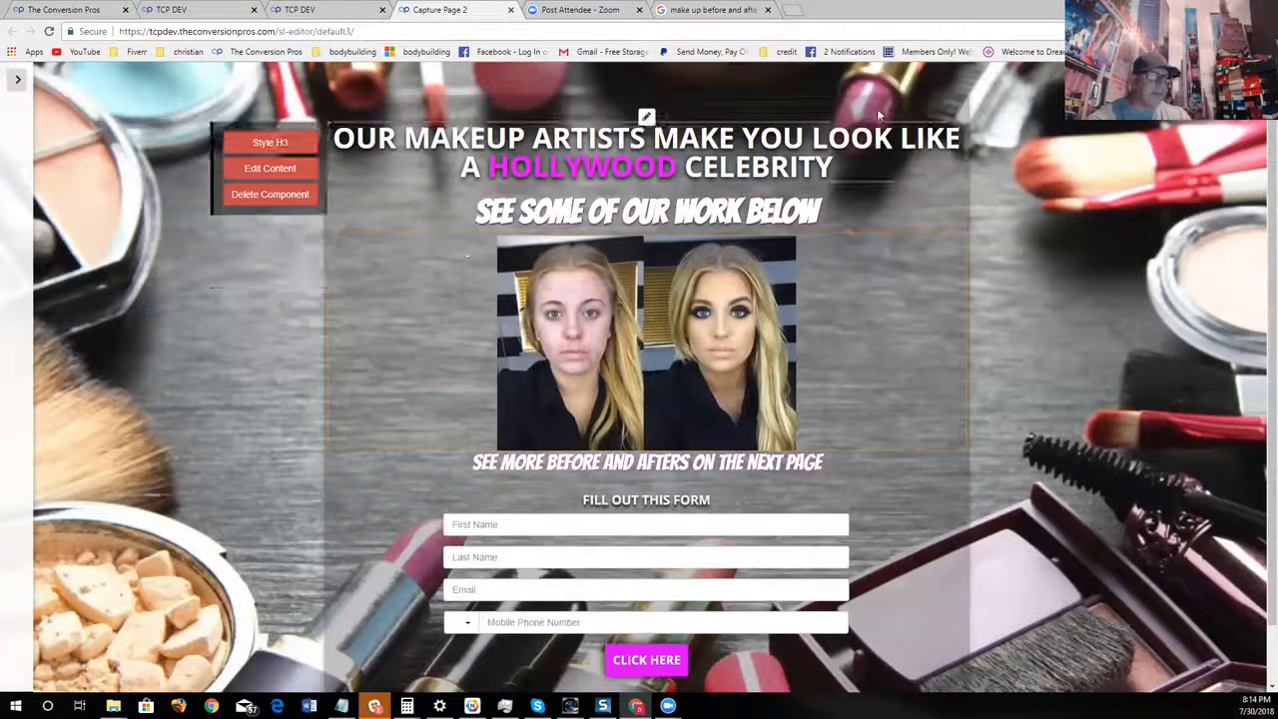
# Add a new landing page from the landing pages list and start editing the Full See Through Opacity template
pyautogui.click(300, 10)
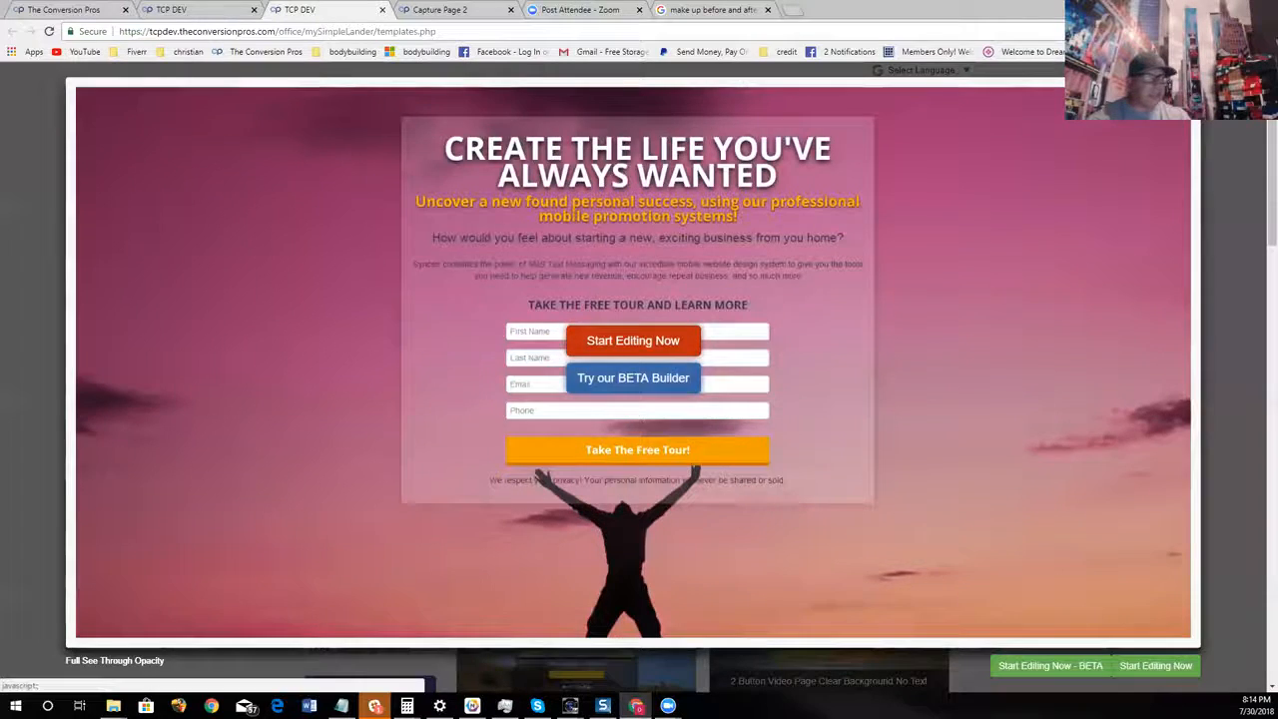
pyautogui.click(1201, 80)
pyautogui.click(184, 11)
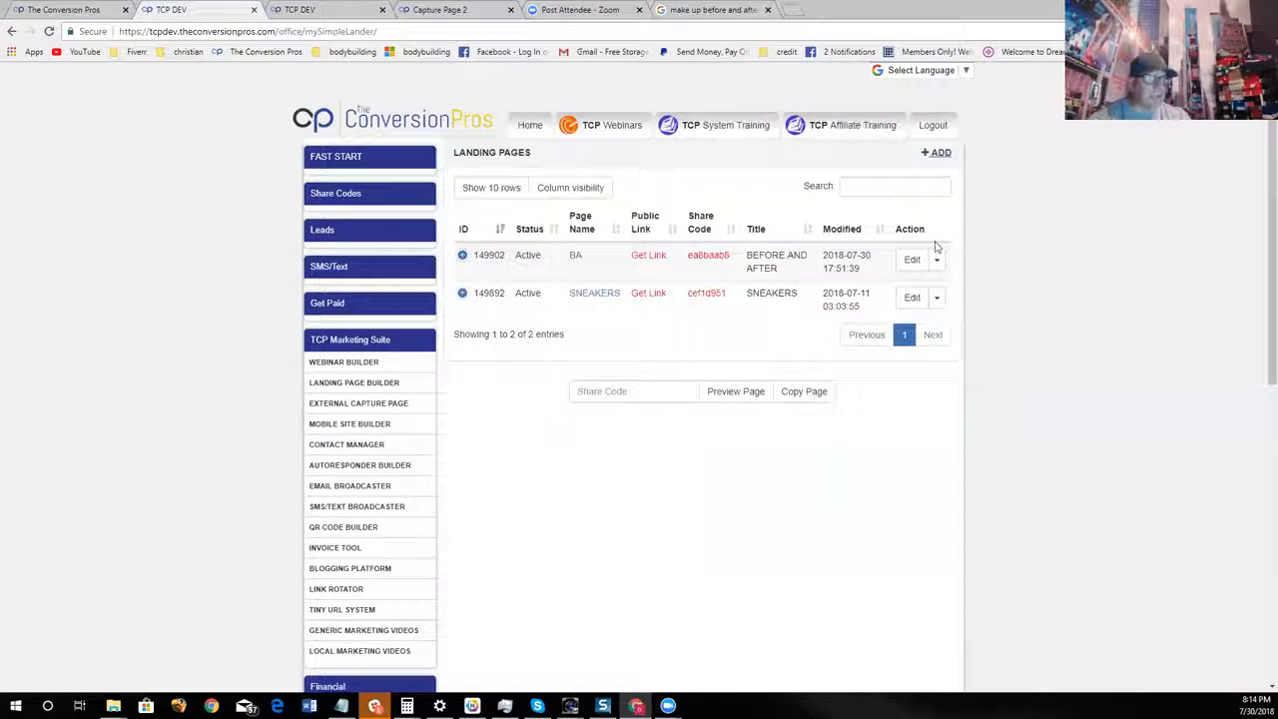
pyautogui.click(934, 158)
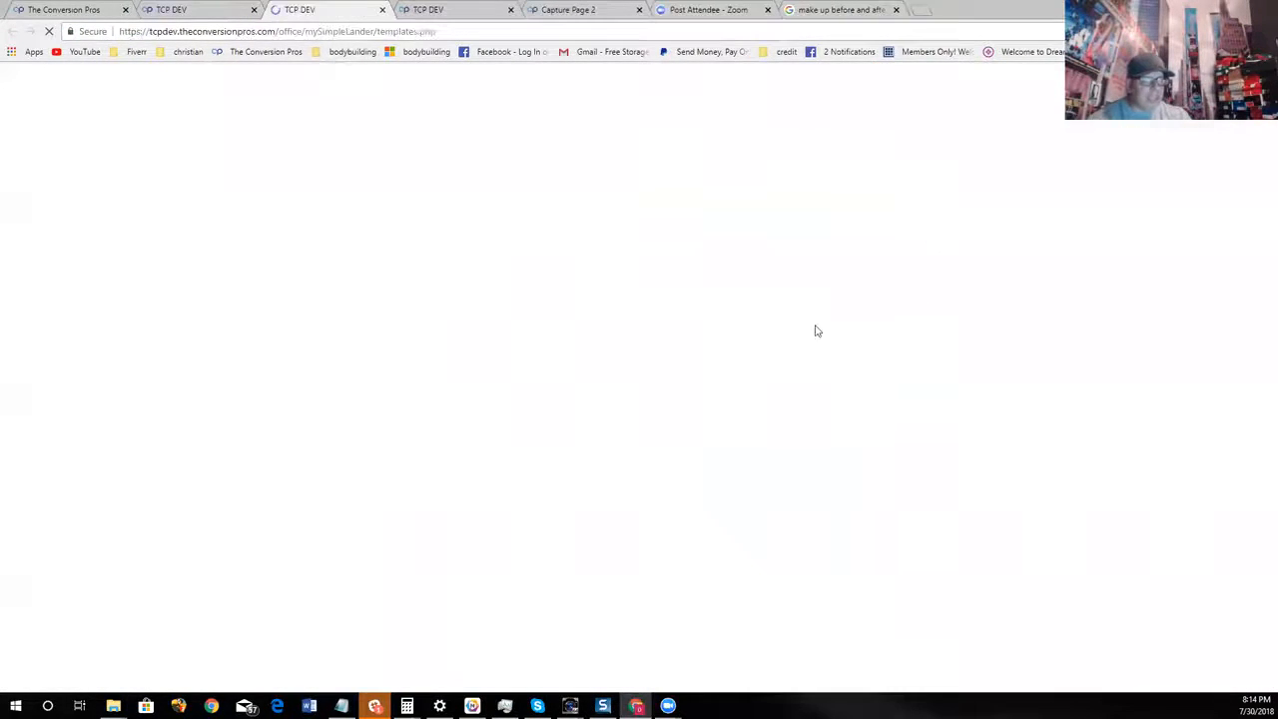
pyautogui.click(897, 262)
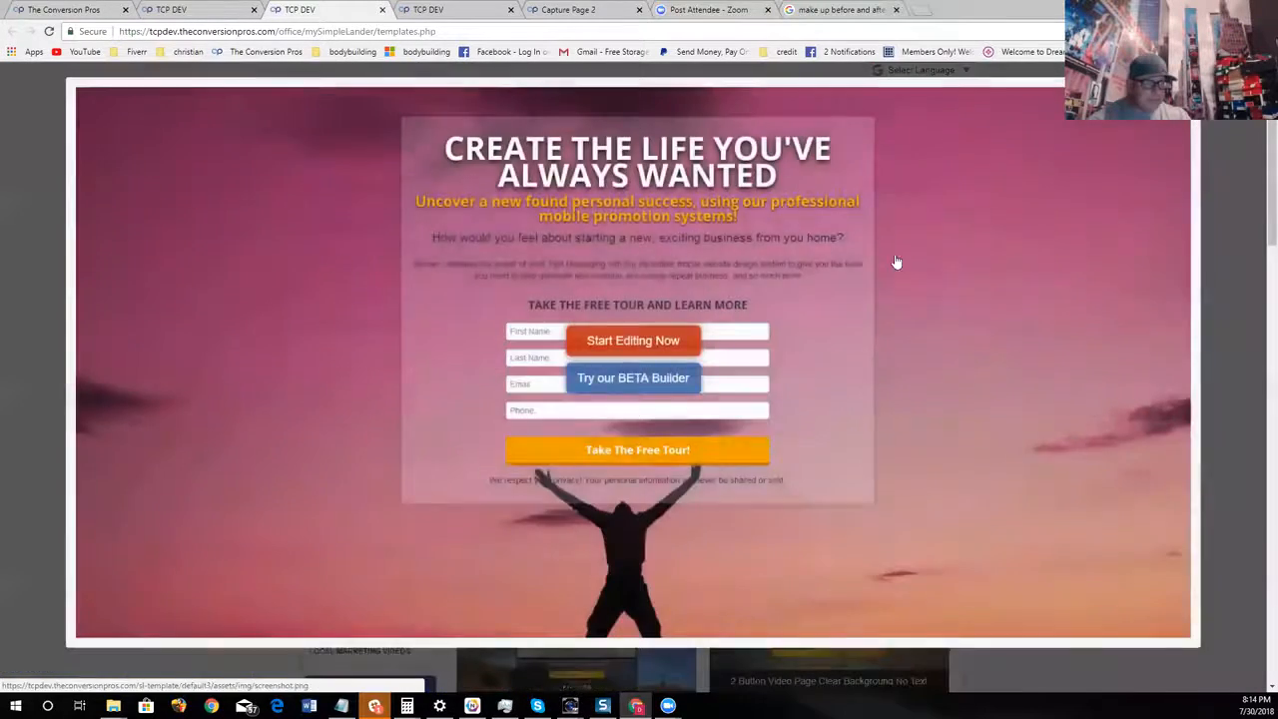
pyautogui.click(639, 345)
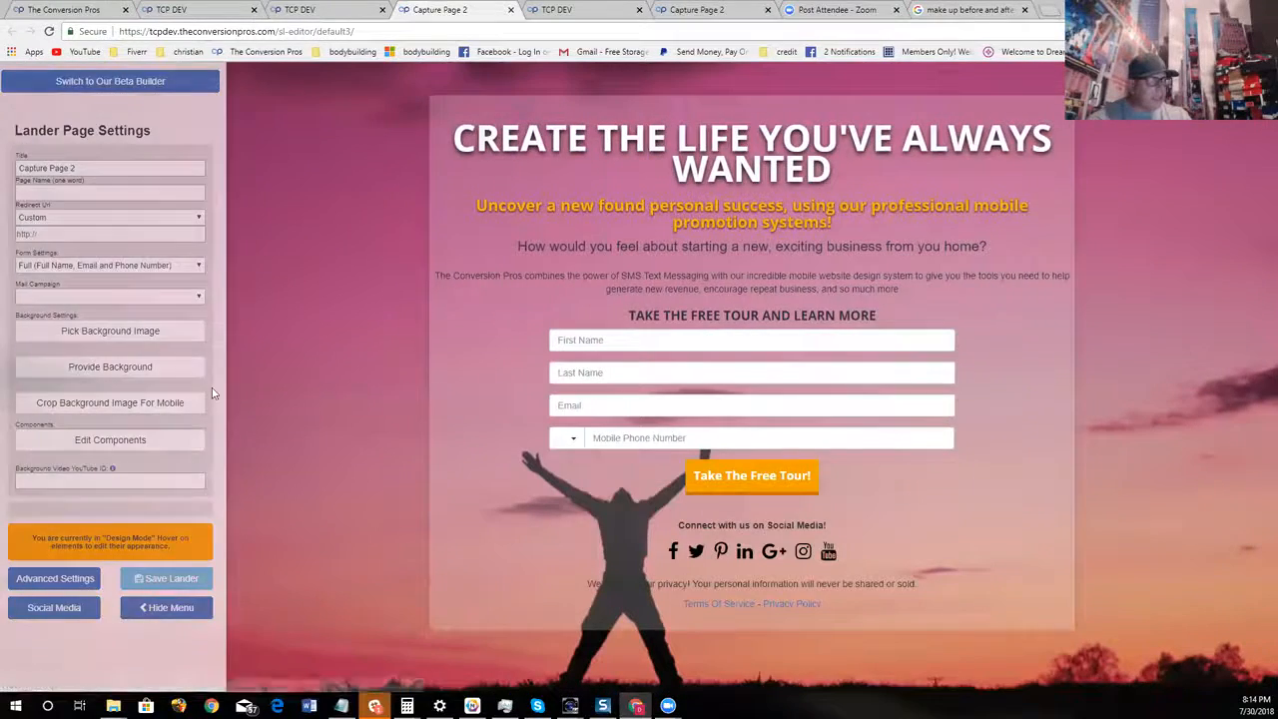
# Set the new page's background to the money-category library picture of two hands holding hundred-dollar bills
pyautogui.click(160, 332)
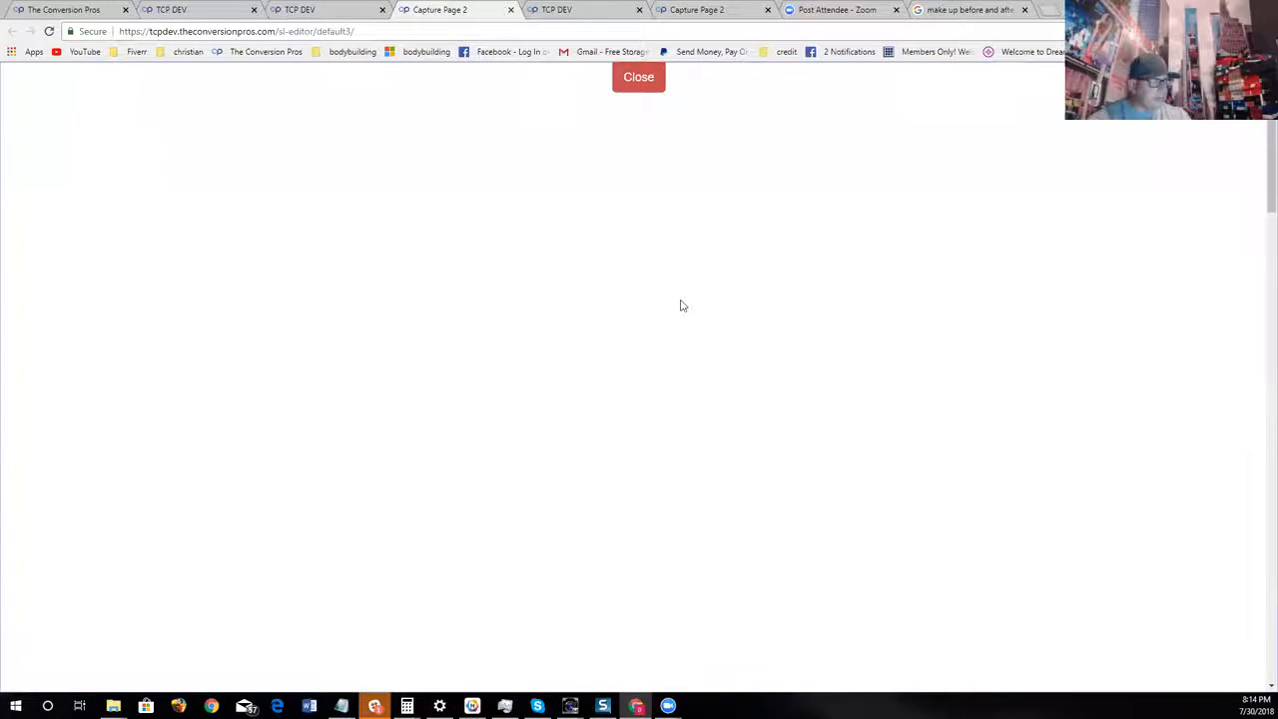
pyautogui.scroll(-3, 799, 350)
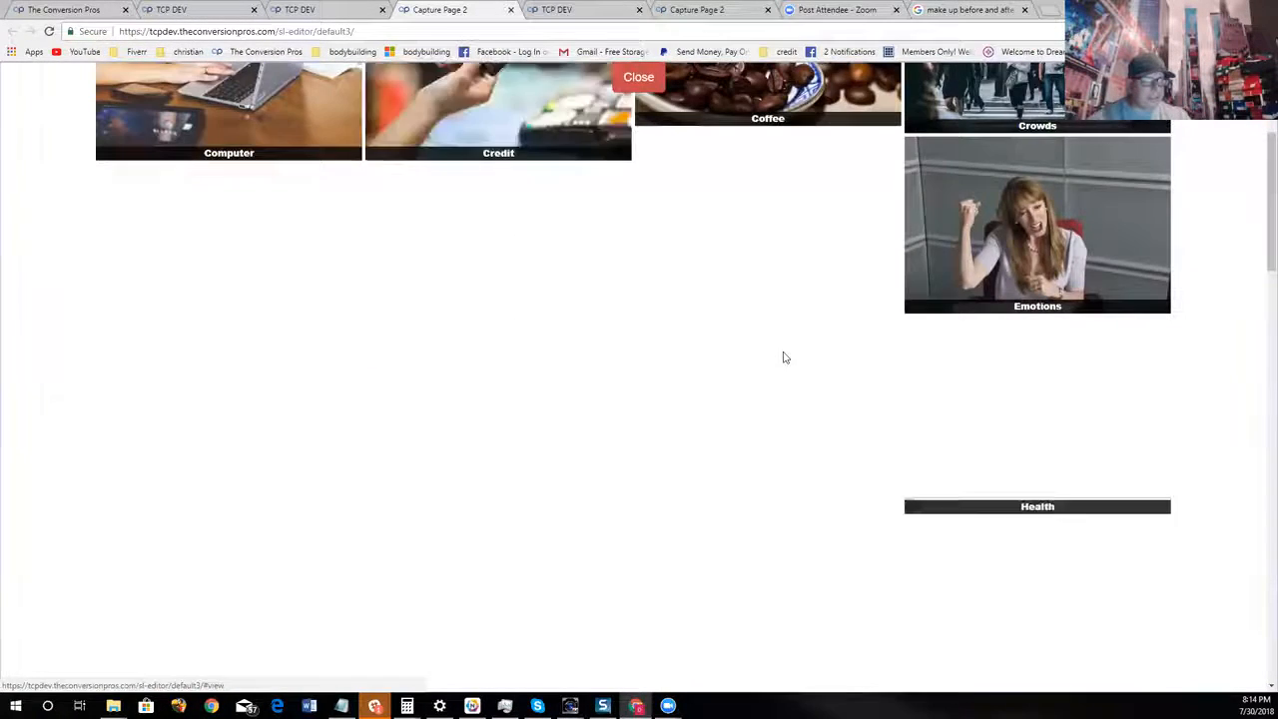
pyautogui.scroll(-10, 784, 358)
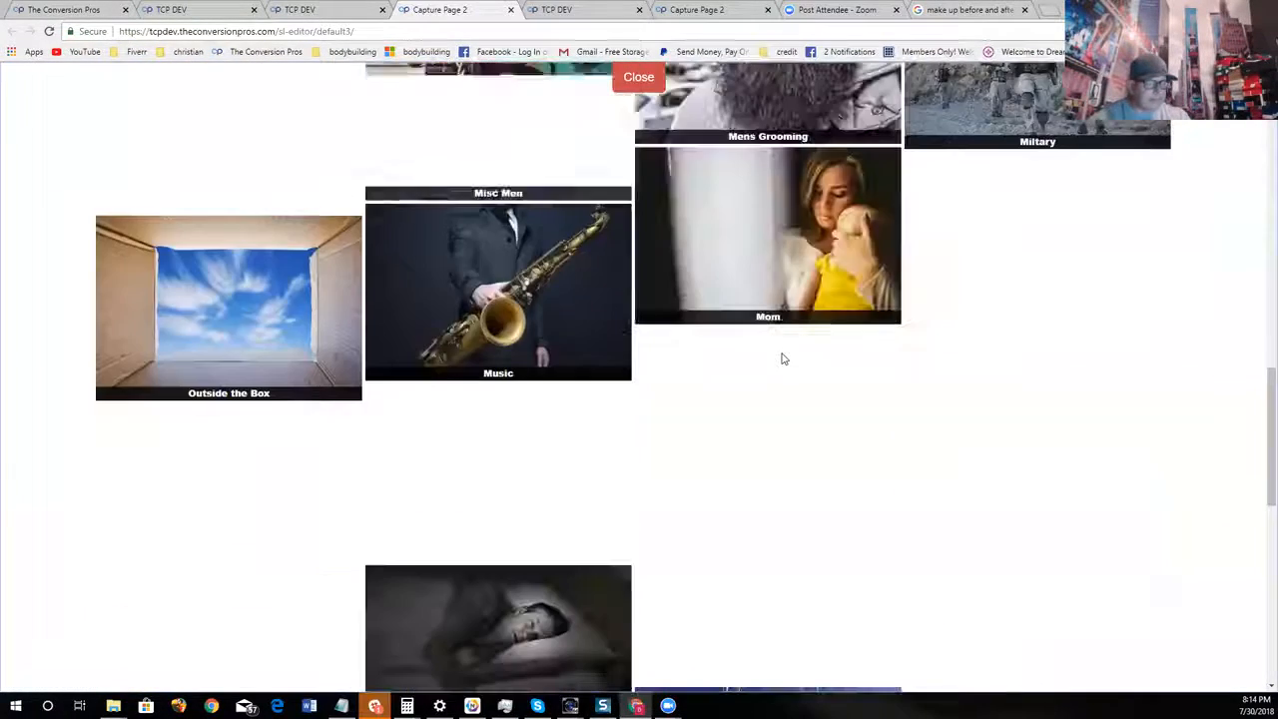
pyautogui.click(1007, 333)
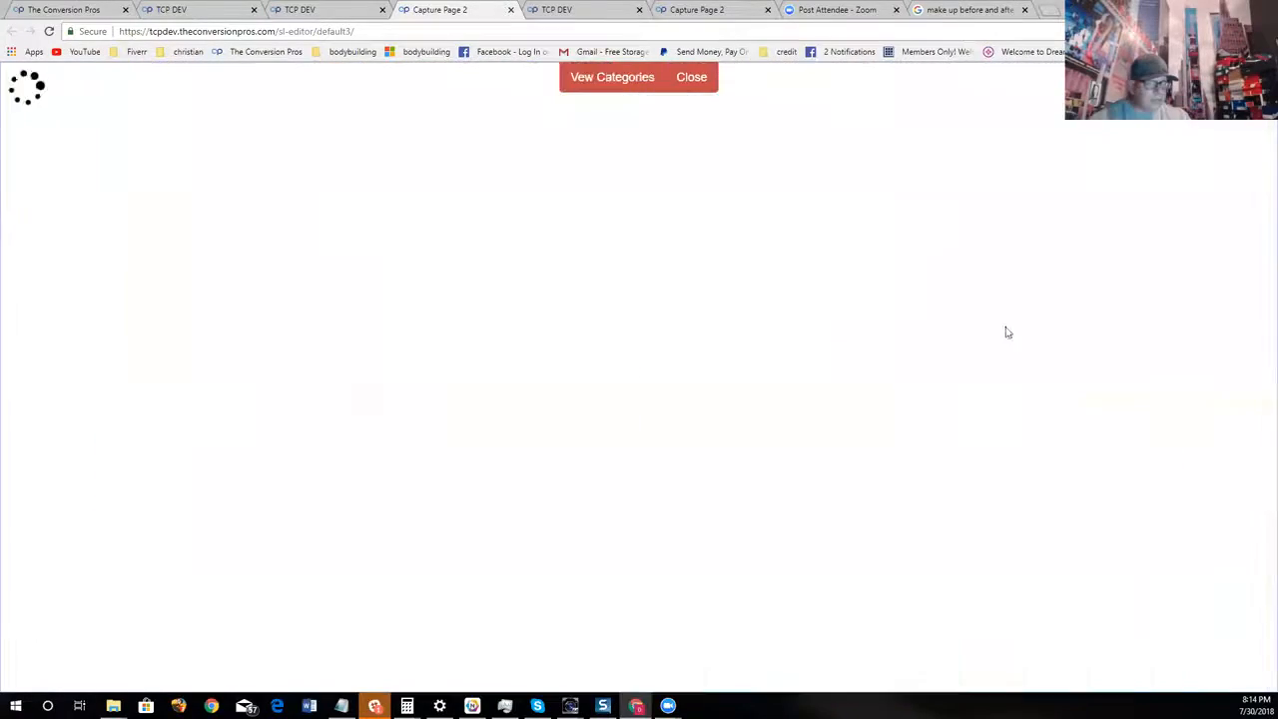
pyautogui.scroll(-5, 829, 389)
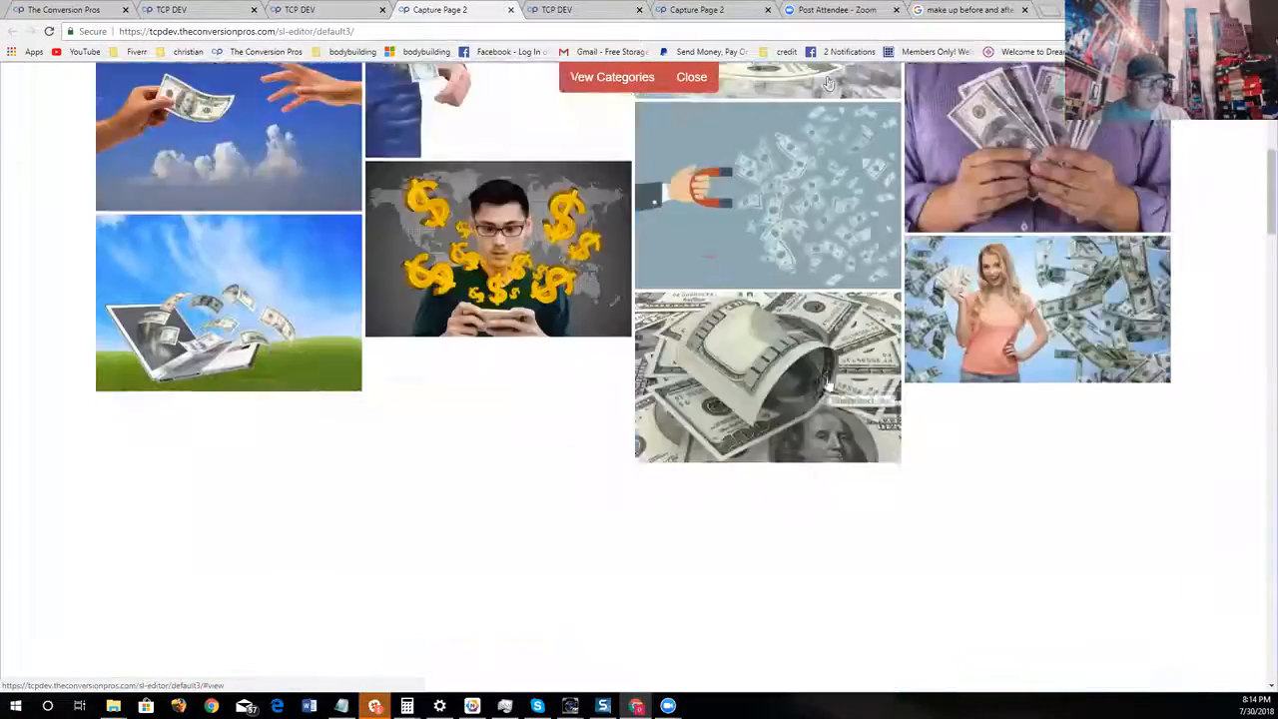
pyautogui.scroll(-2, 827, 384)
pyautogui.scroll(-8, 801, 384)
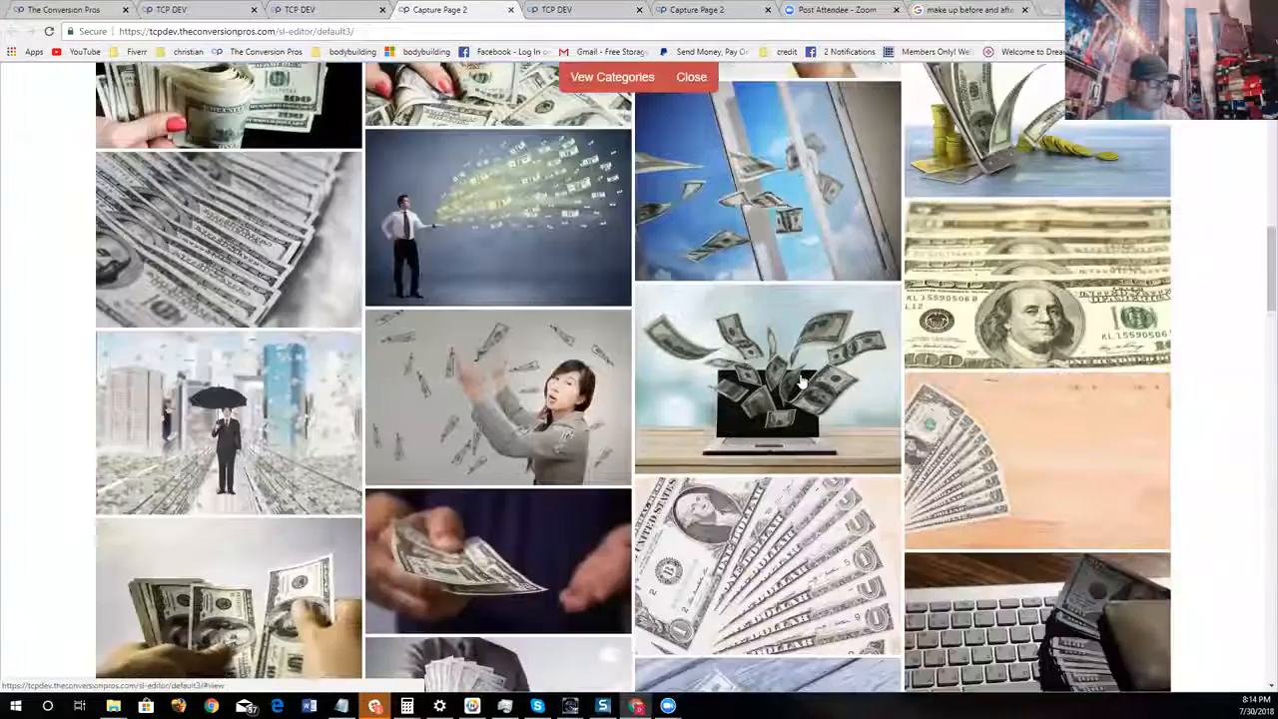
pyautogui.scroll(3, 802, 380)
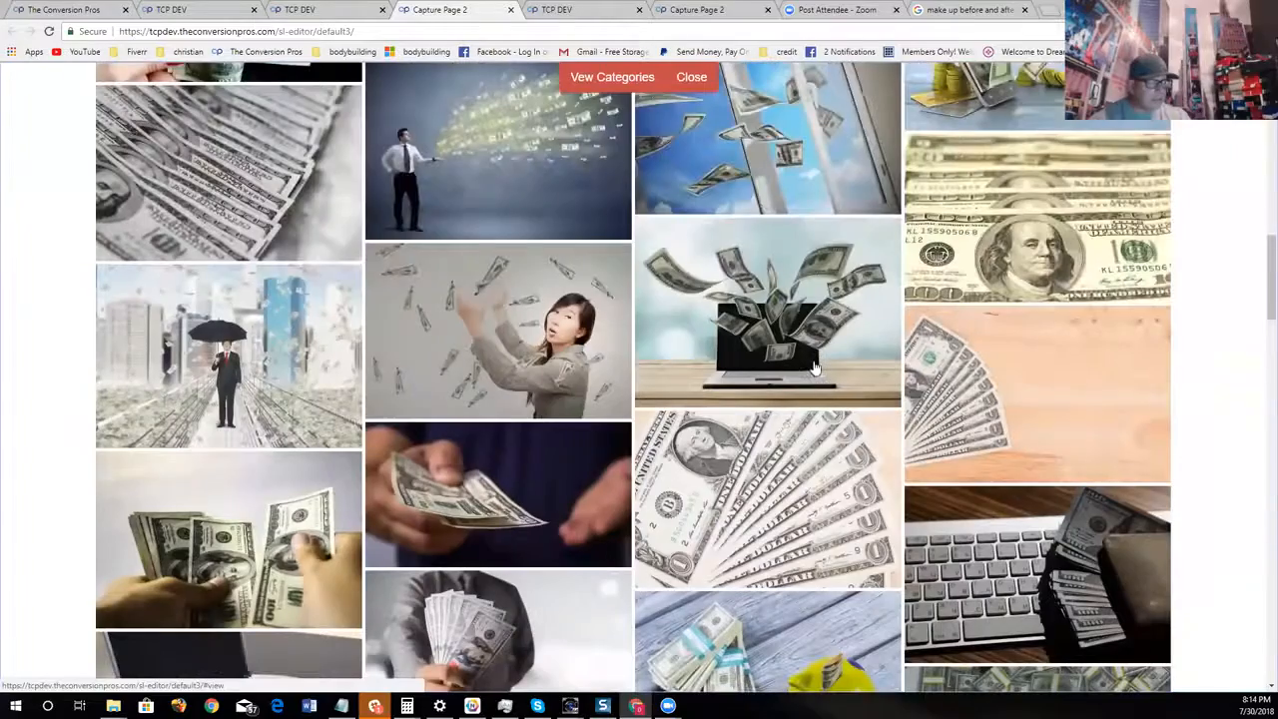
pyautogui.click(267, 568)
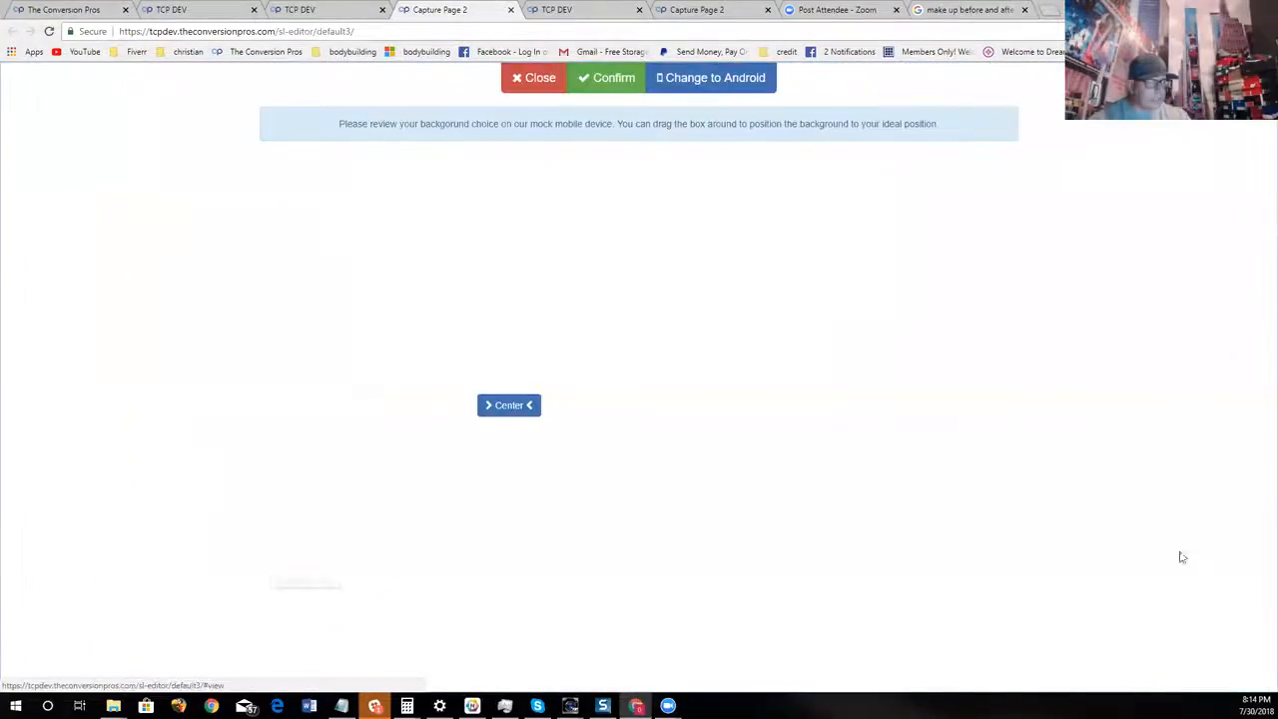
pyautogui.click(609, 79)
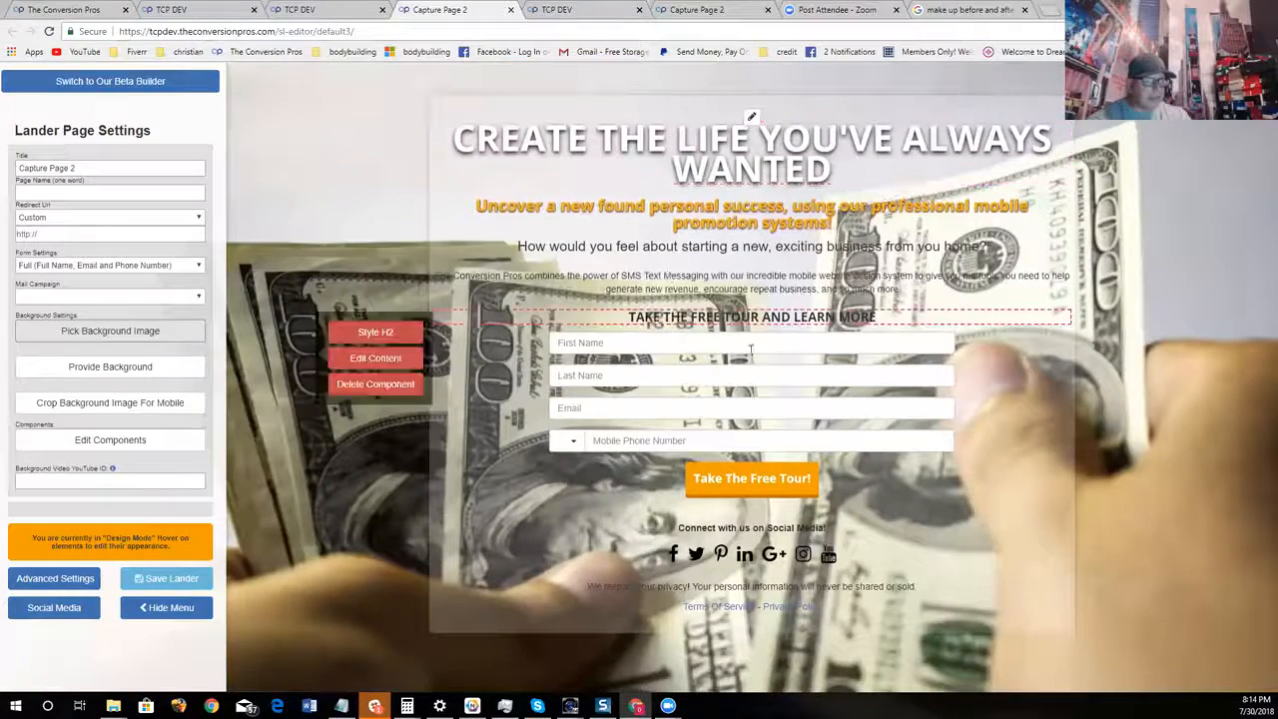
# Switch to the Google Images results and search for "CLICKBANK MONEY PROOF"
pyautogui.moveTo(911, 292)
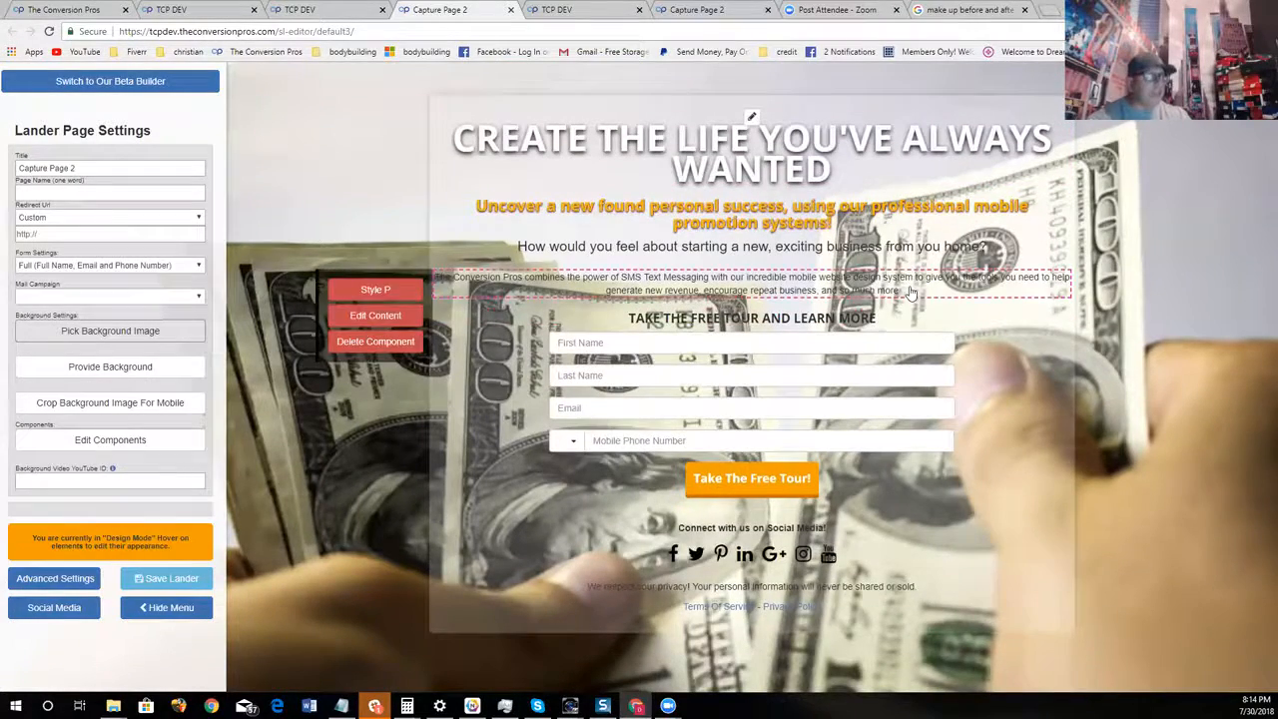
pyautogui.moveTo(1017, 141)
pyautogui.click(951, 12)
pyautogui.scroll(4, 337, 160)
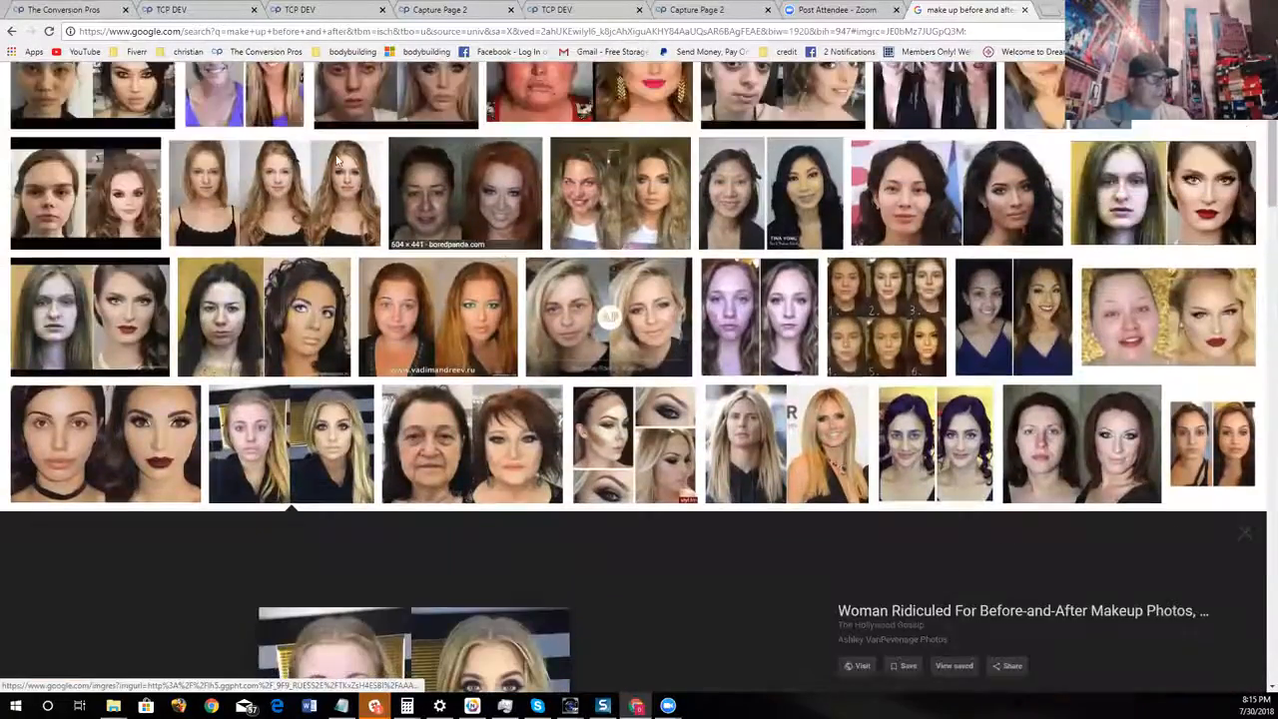
pyautogui.scroll(3, 337, 160)
pyautogui.click(242, 91)
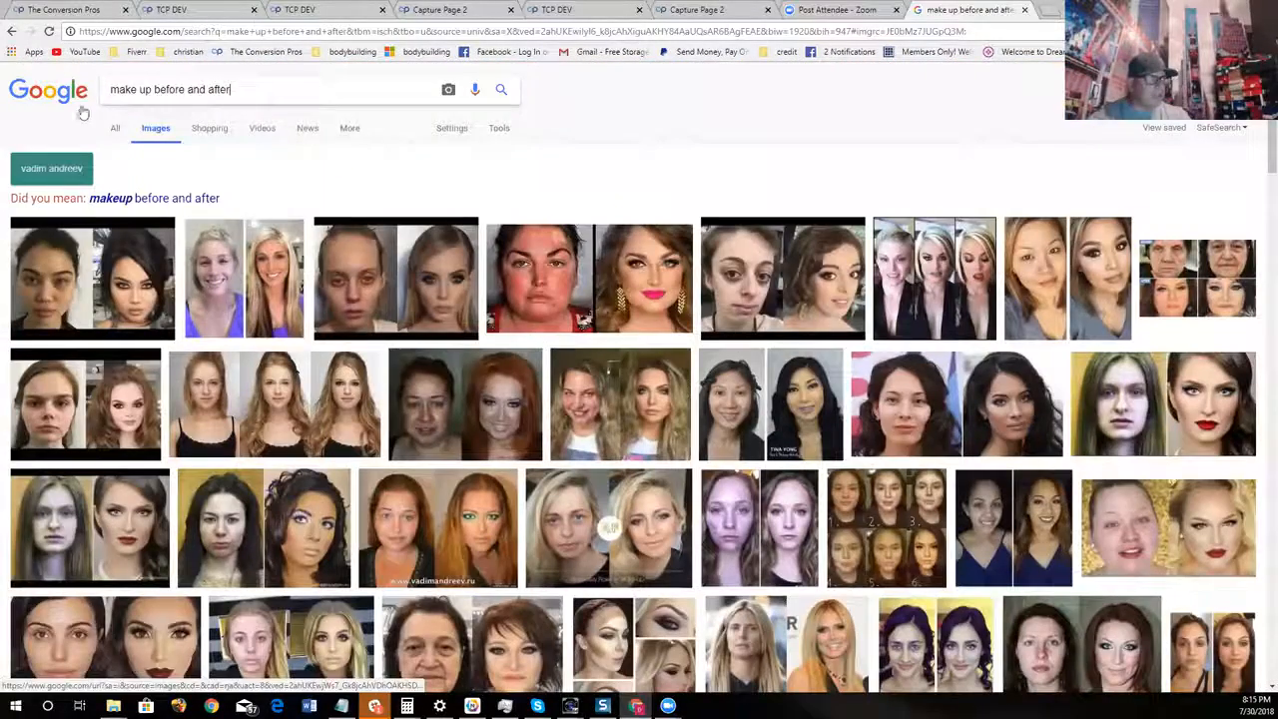
pyautogui.hotkey('ctrl', 'a')
pyautogui.write('CLICKBANK MONEY')
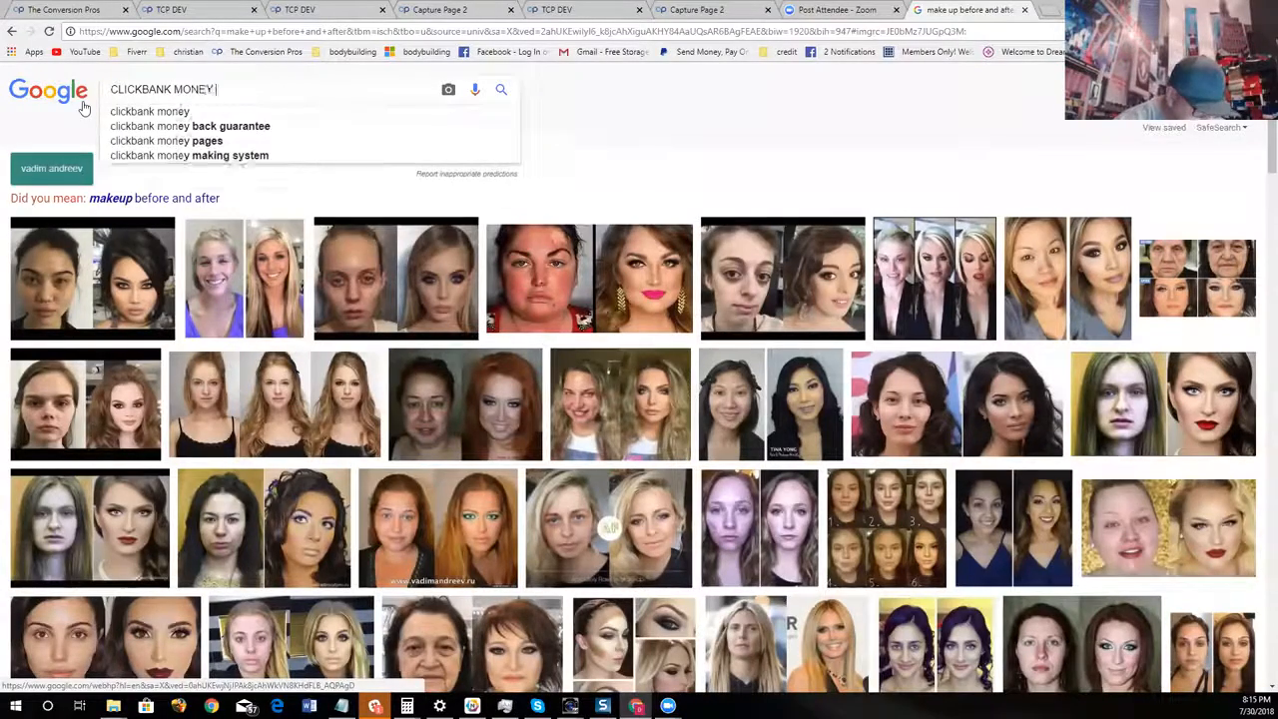
pyautogui.write(' PROOF')
pyautogui.press('Return')
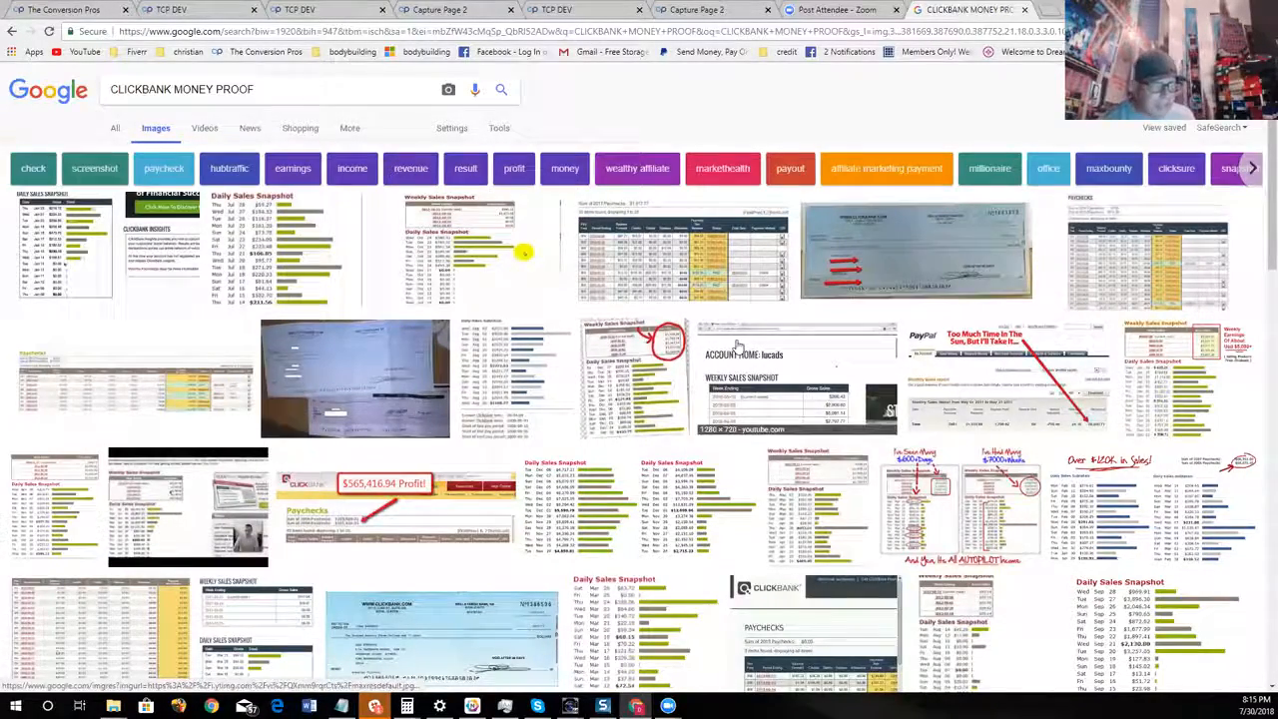
# Preview the weekly and daily sales snapshot picture with the red-circled gross sales from the image results
pyautogui.scroll(-2, 739, 345)
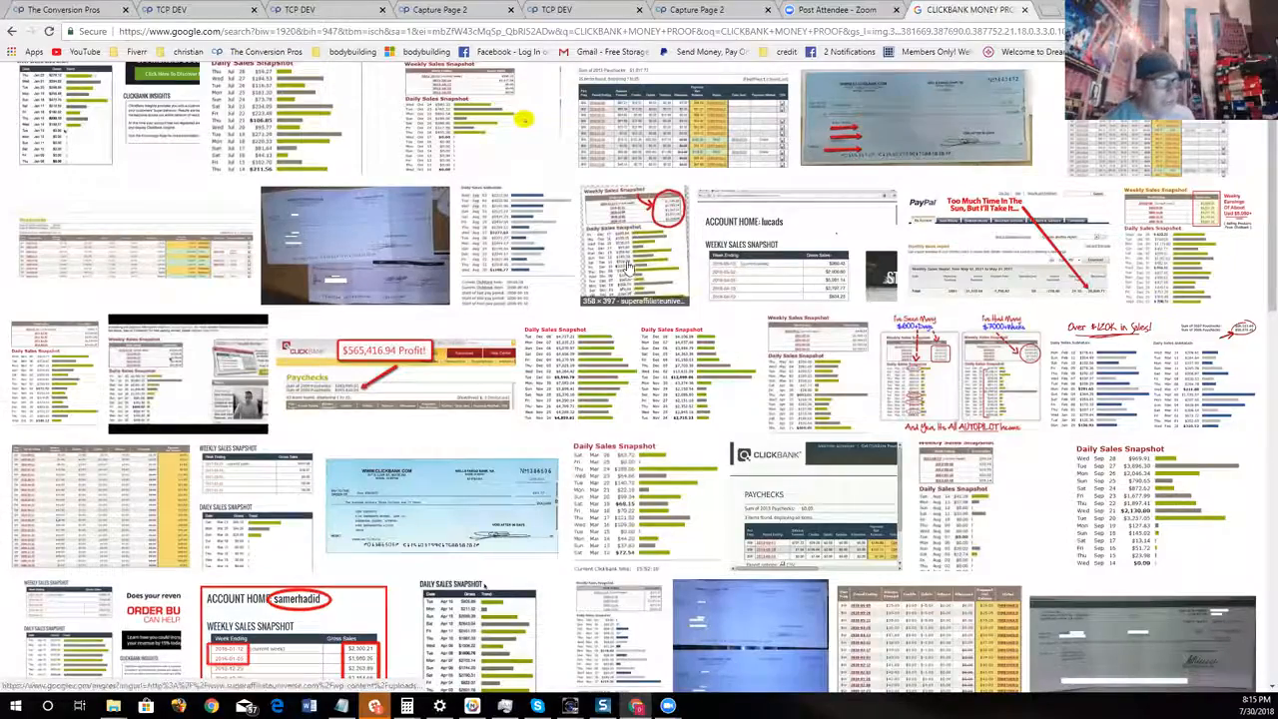
pyautogui.click(628, 267)
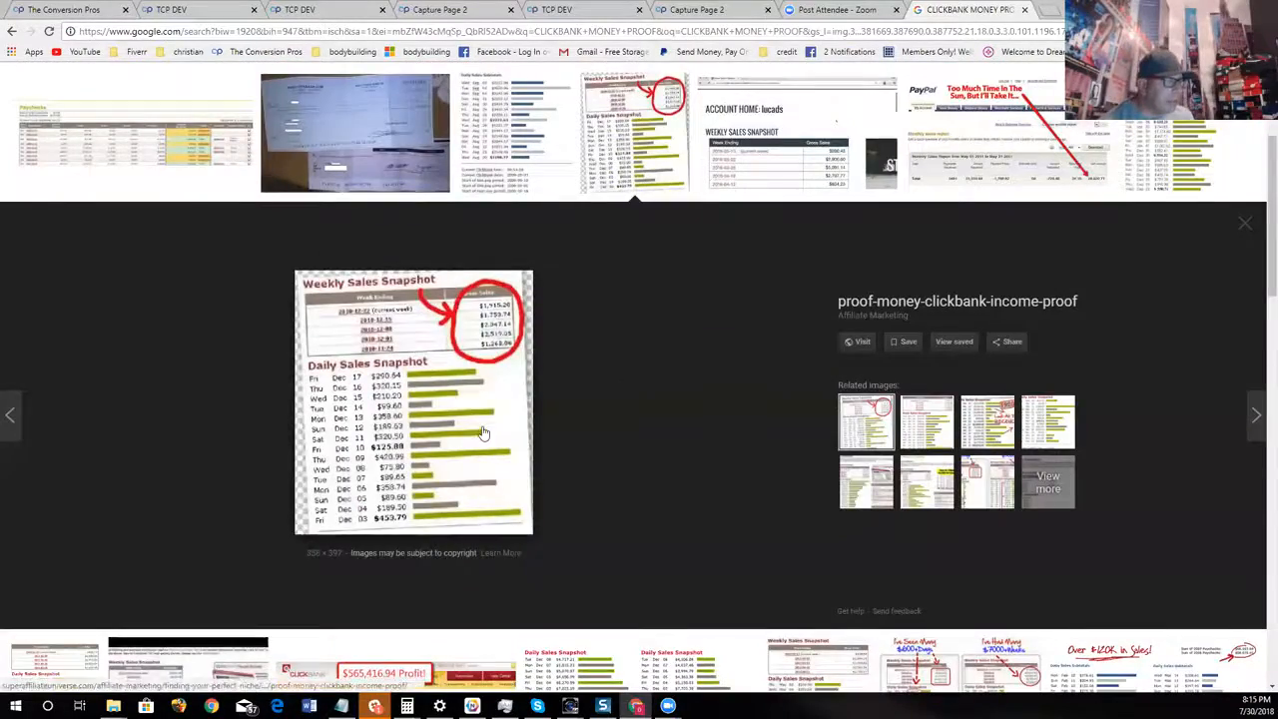
pyautogui.scroll(3, 480, 433)
pyautogui.scroll(-5, 751, 275)
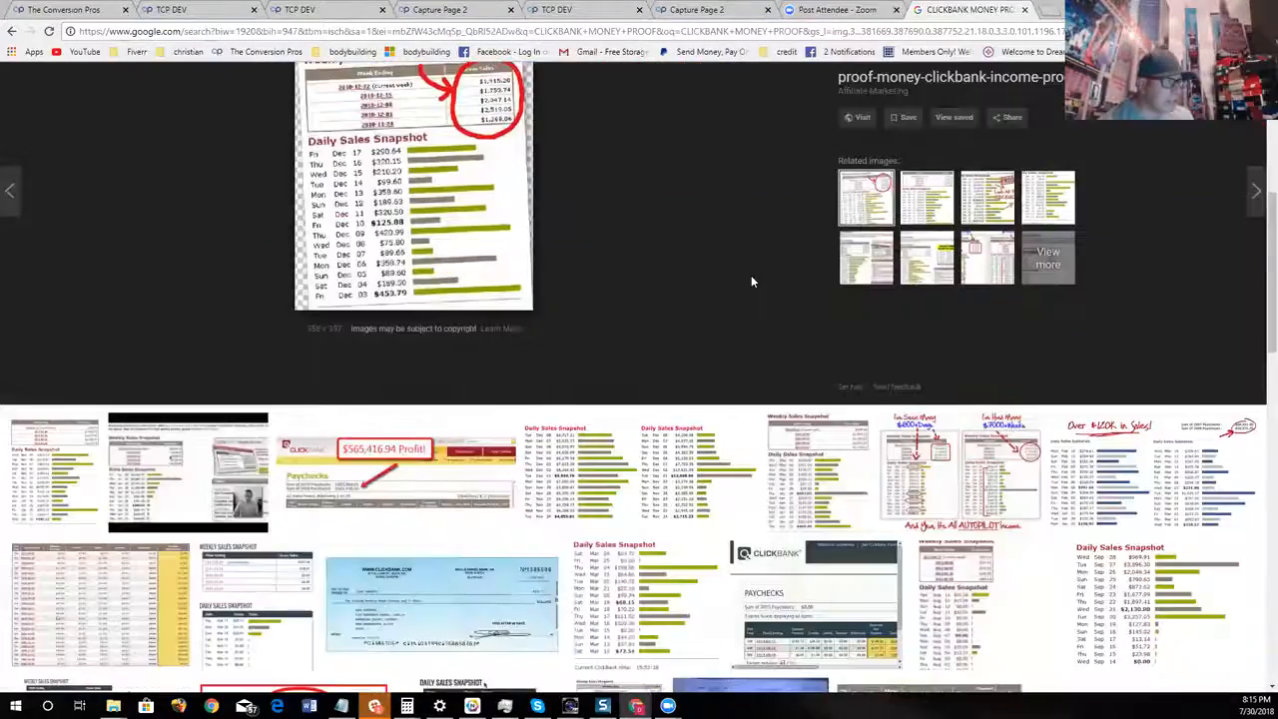
# Copy the image address of the clickbank-g-sniper-income-proof Daily Sales Snapshot picture from the image results
pyautogui.scroll(-5, 751, 282)
pyautogui.scroll(-1, 462, 133)
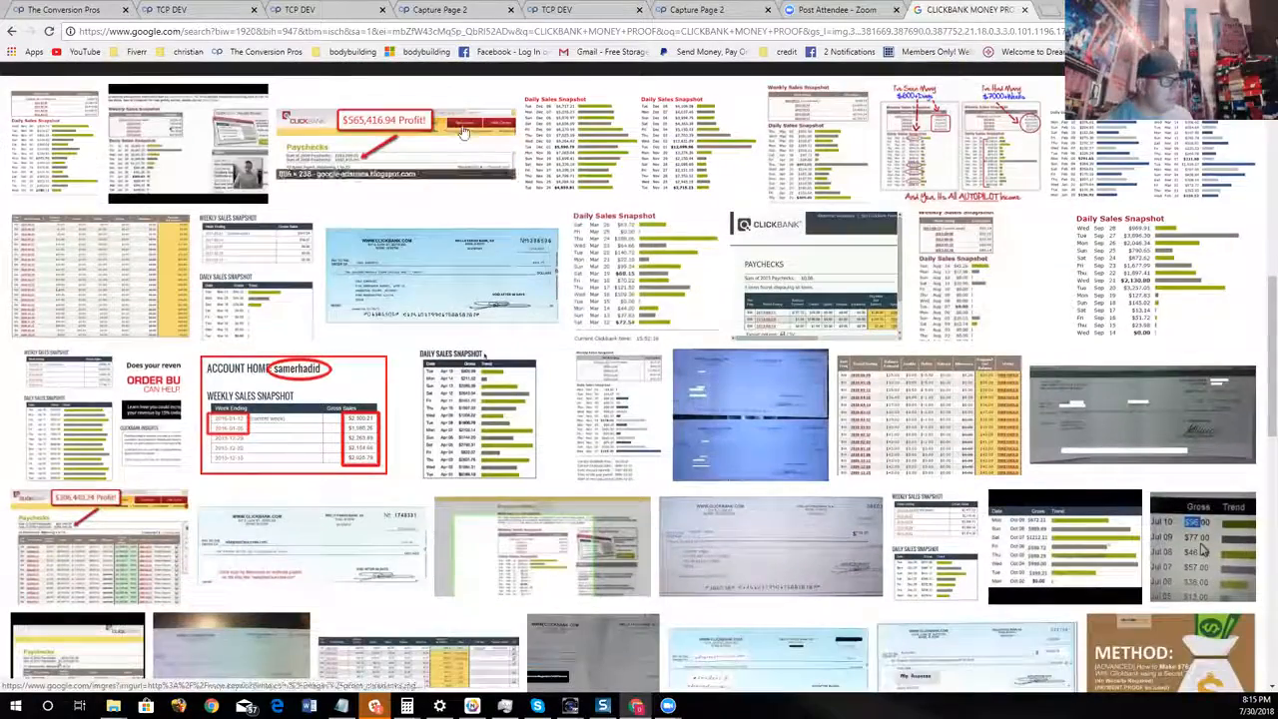
pyautogui.click(639, 285)
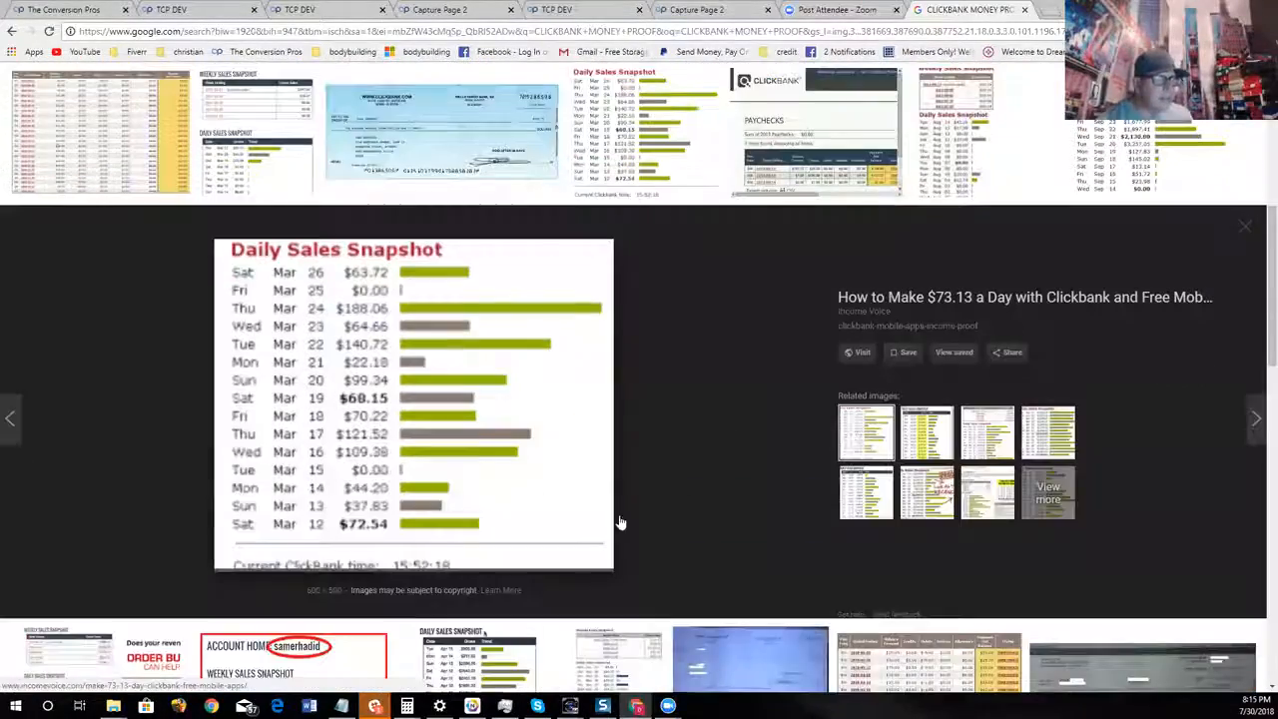
pyautogui.scroll(2, 1179, 365)
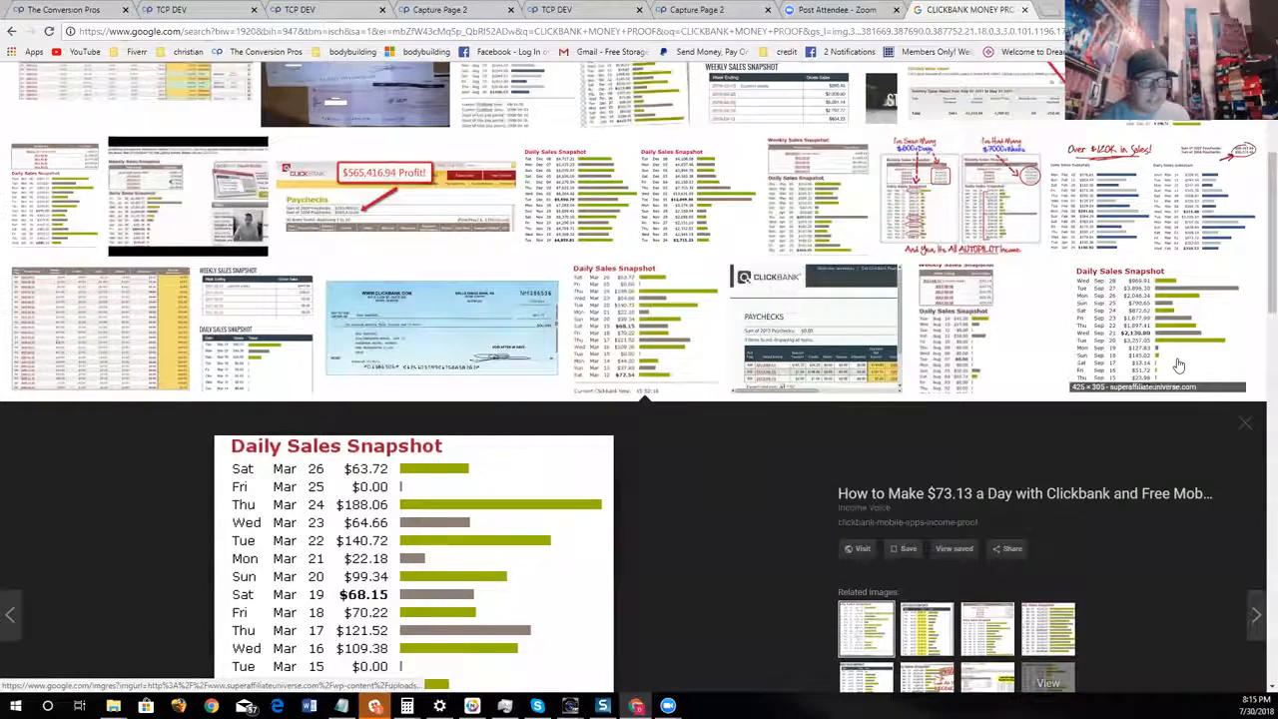
pyautogui.click(1179, 366)
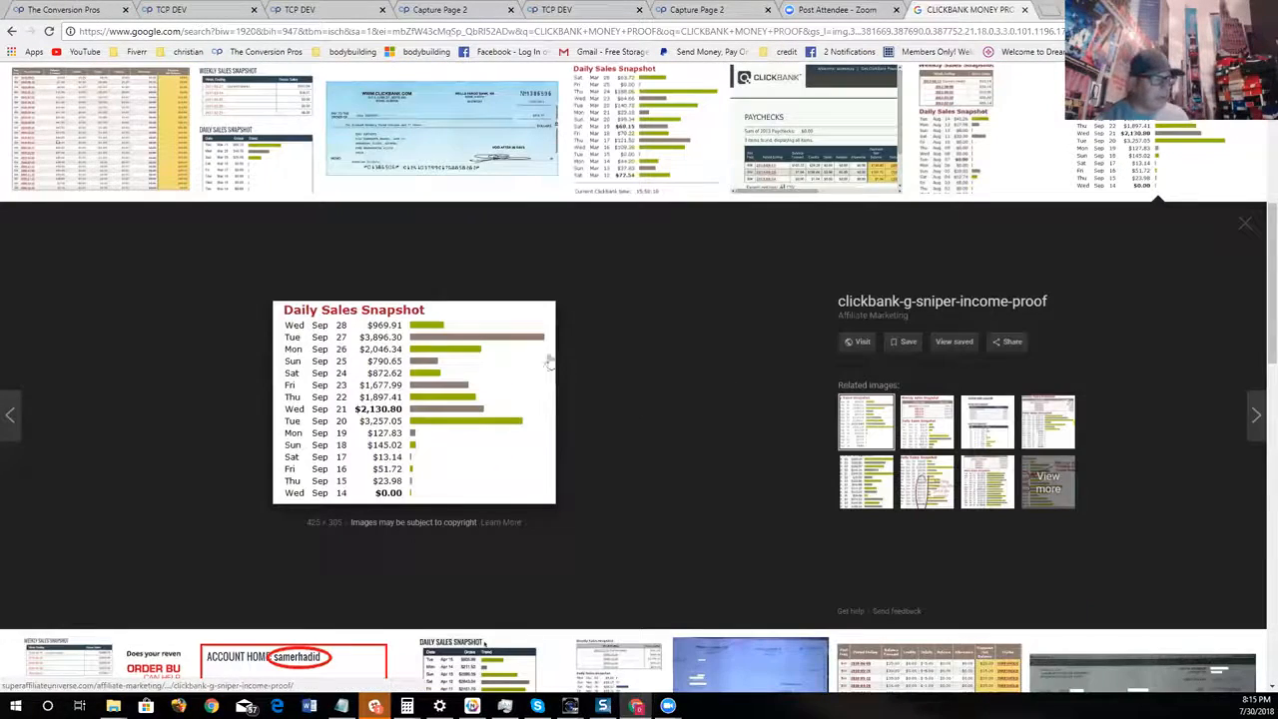
pyautogui.rightClick(419, 350)
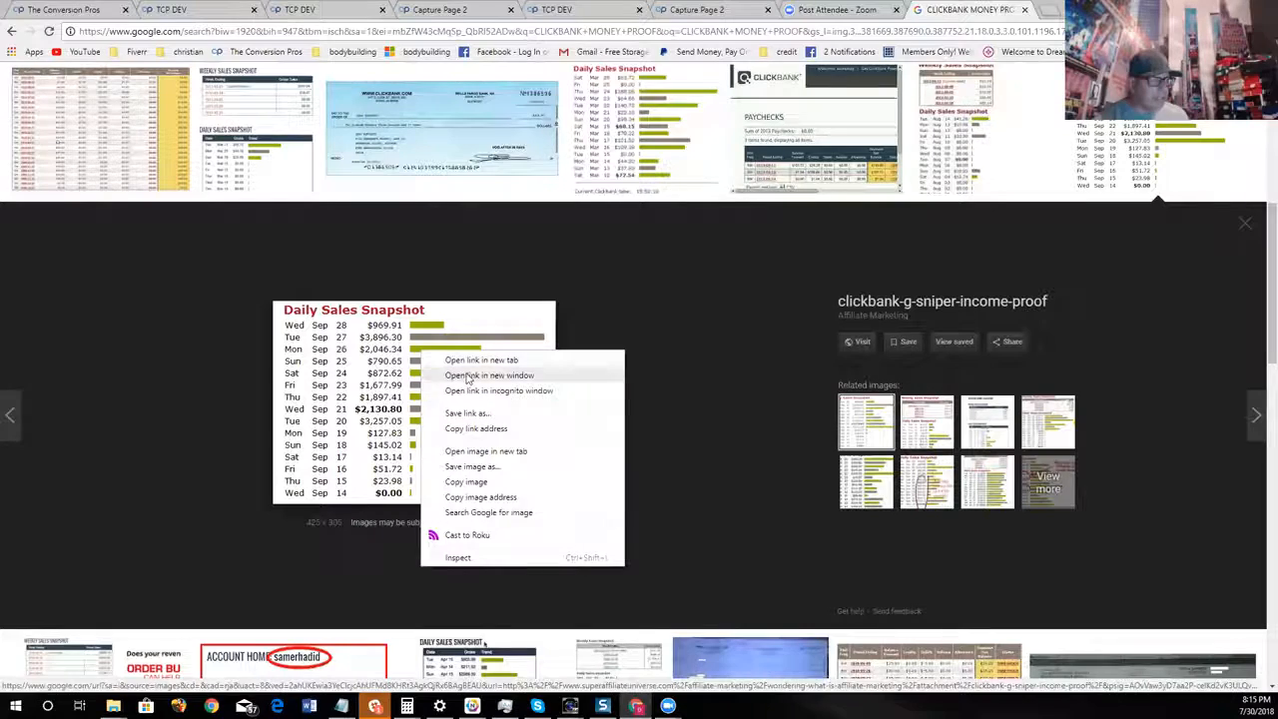
pyautogui.click(510, 497)
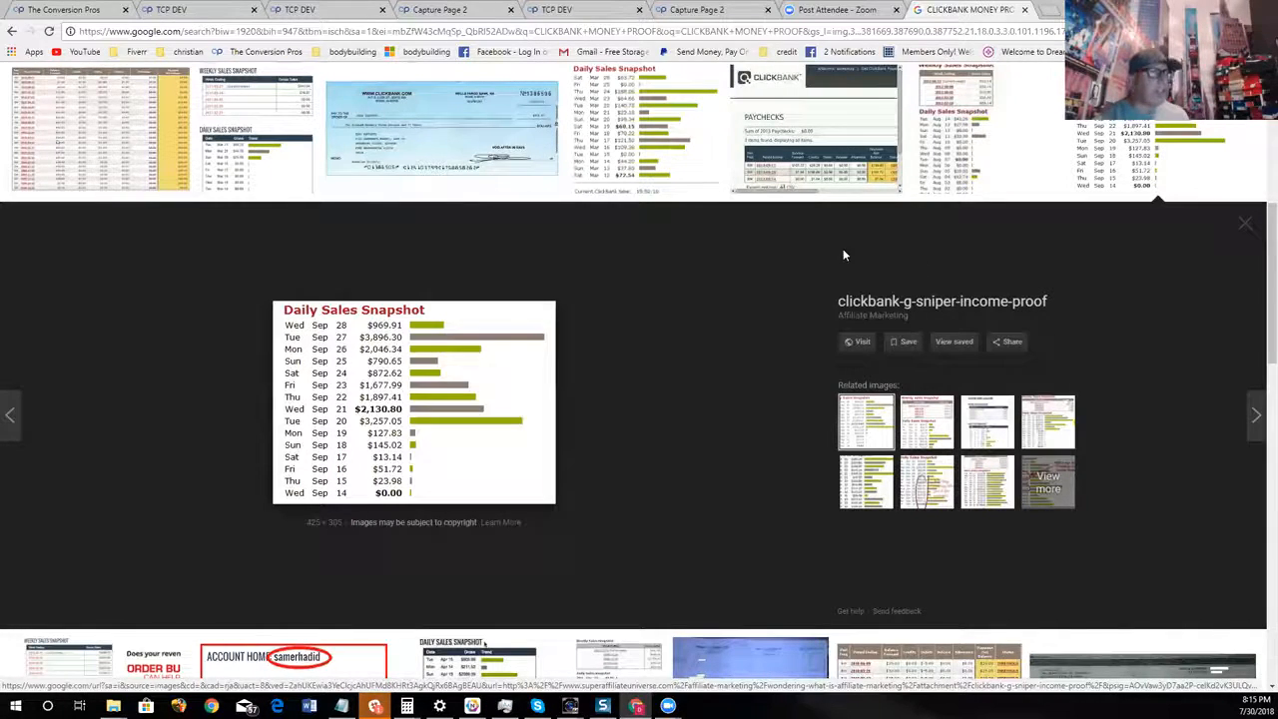
# Return to the Capture Page 2 editor and add an image component directly below the orange subheadline
pyautogui.click(462, 8)
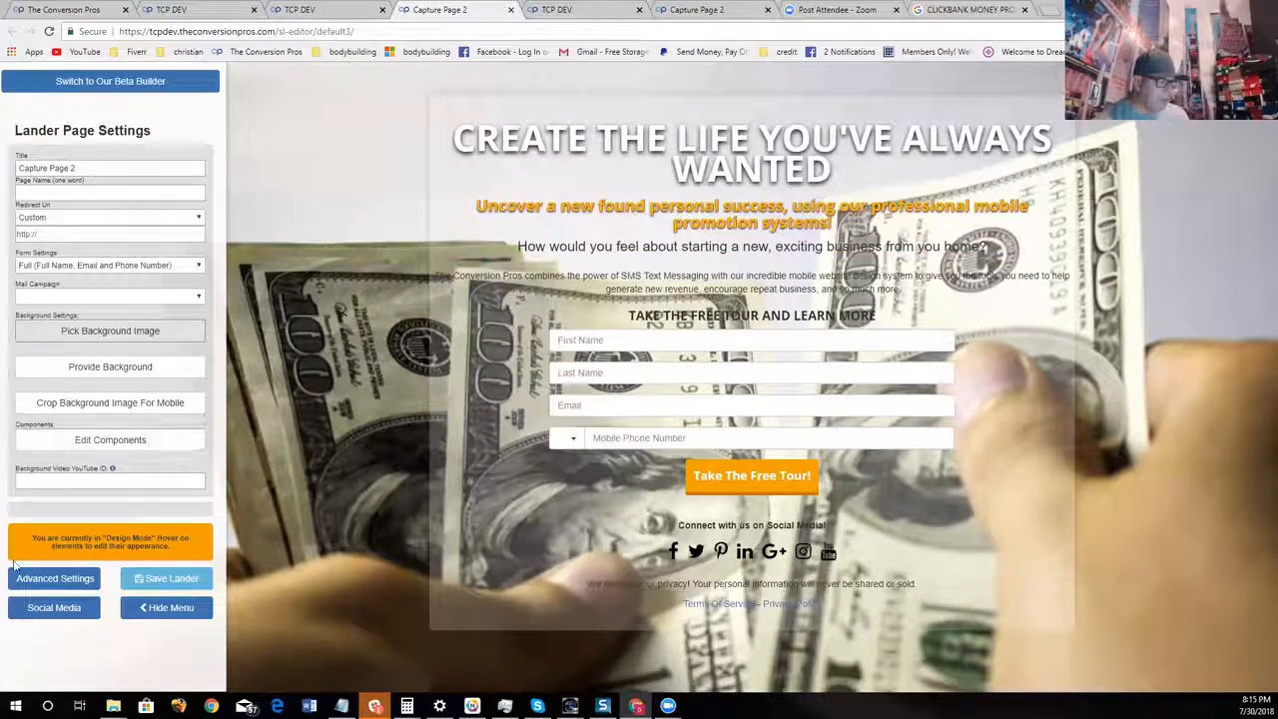
pyautogui.click(106, 439)
pyautogui.moveTo(1178, 420); pyautogui.dragTo(828, 254)
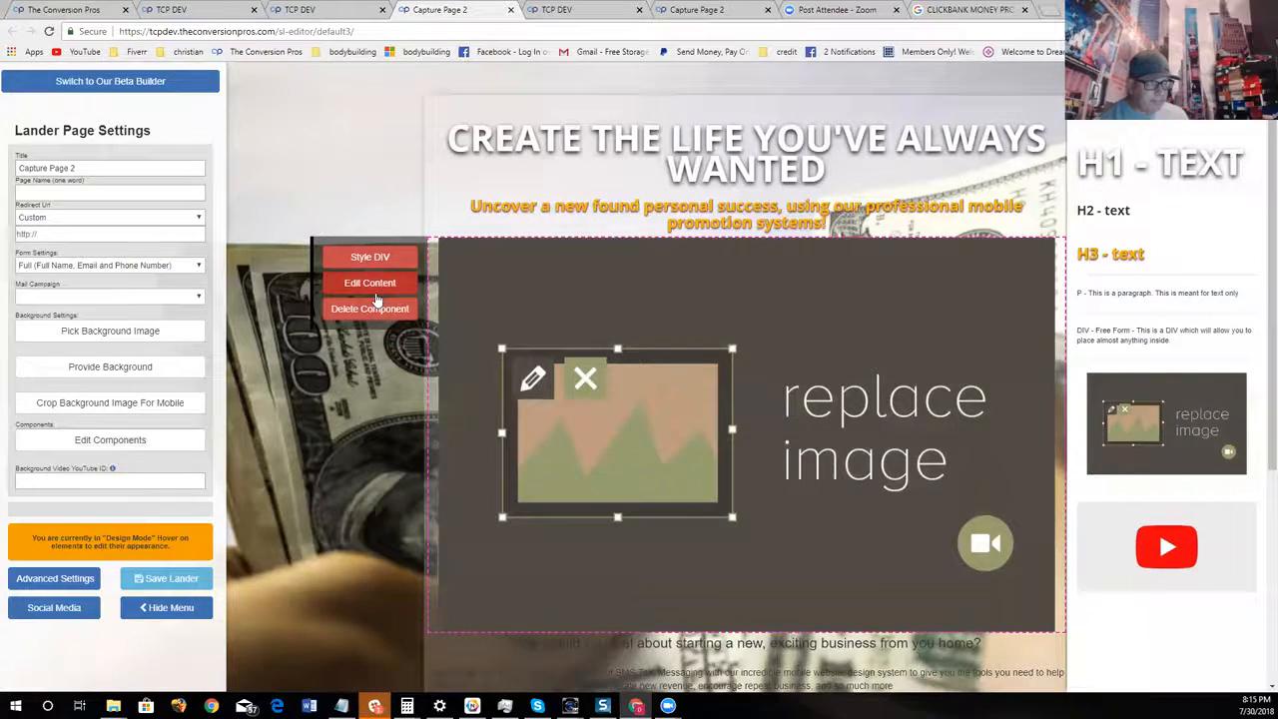
# Try to fill the new image component with the copied clickbank-g-sniper-income-proof.gif address at 50% size
pyautogui.click(377, 297)
pyautogui.rightClick(579, 141)
pyautogui.click(594, 220)
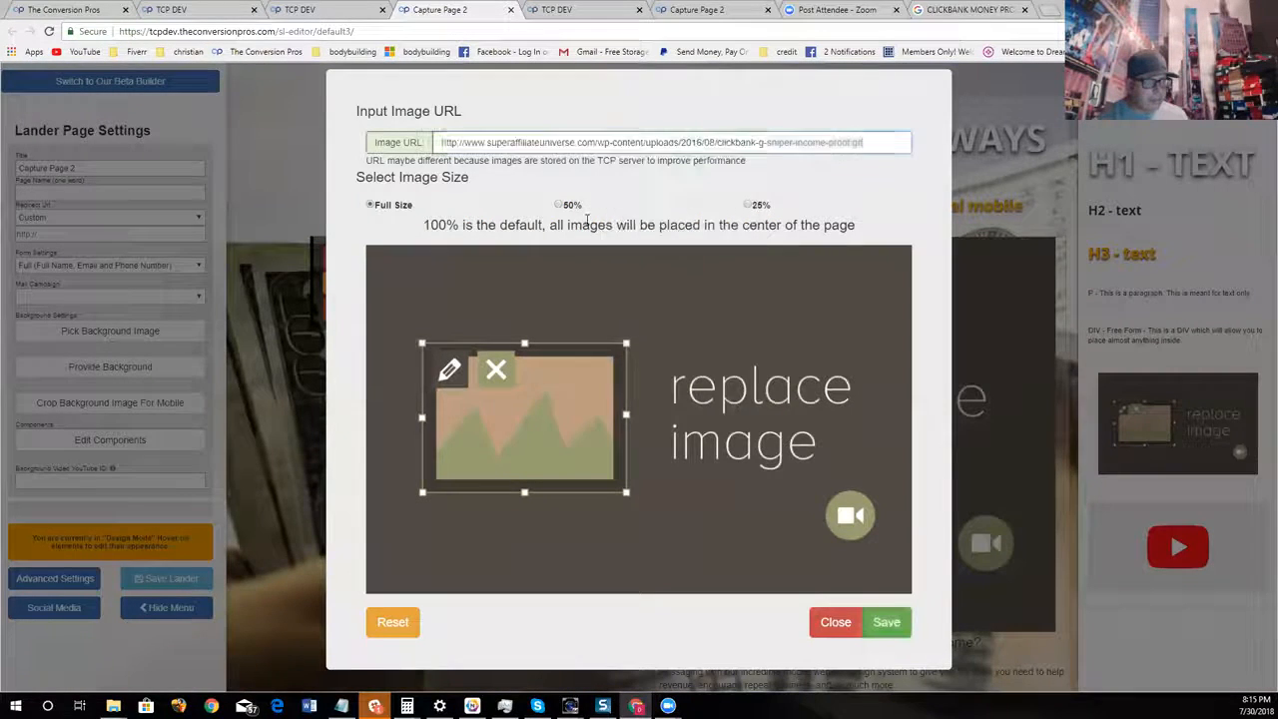
pyautogui.click(887, 444)
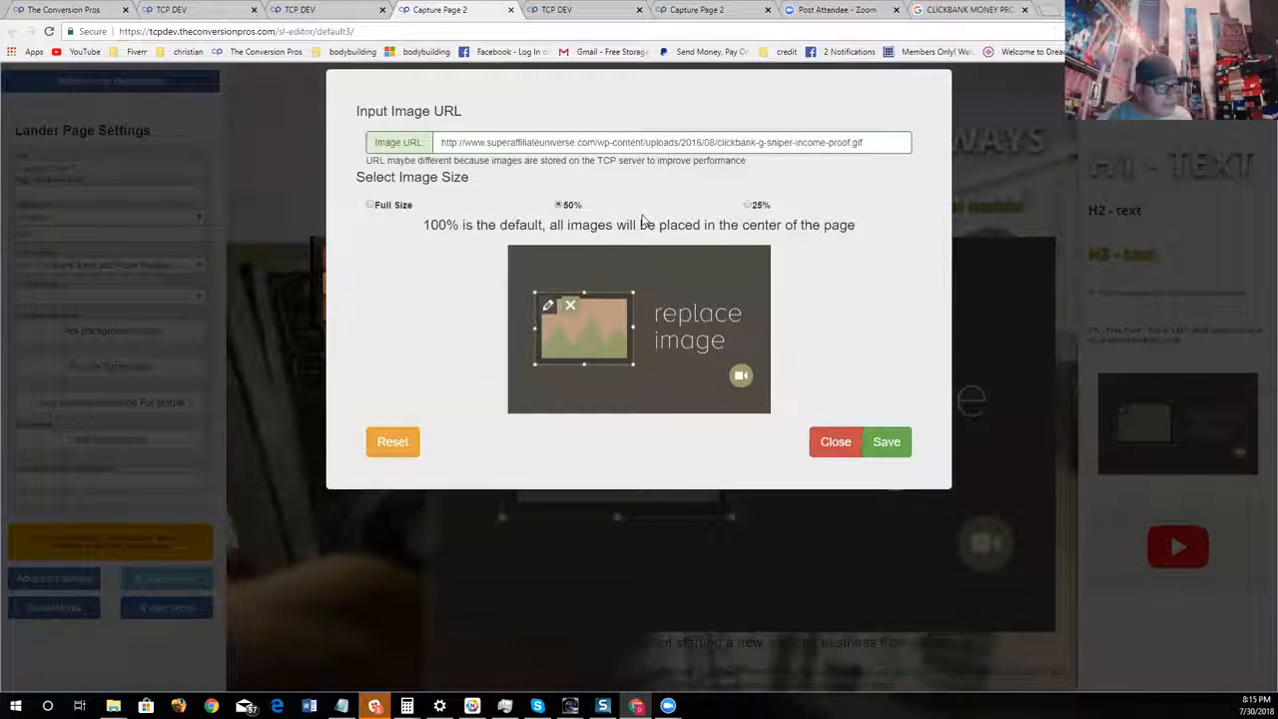
pyautogui.click(885, 448)
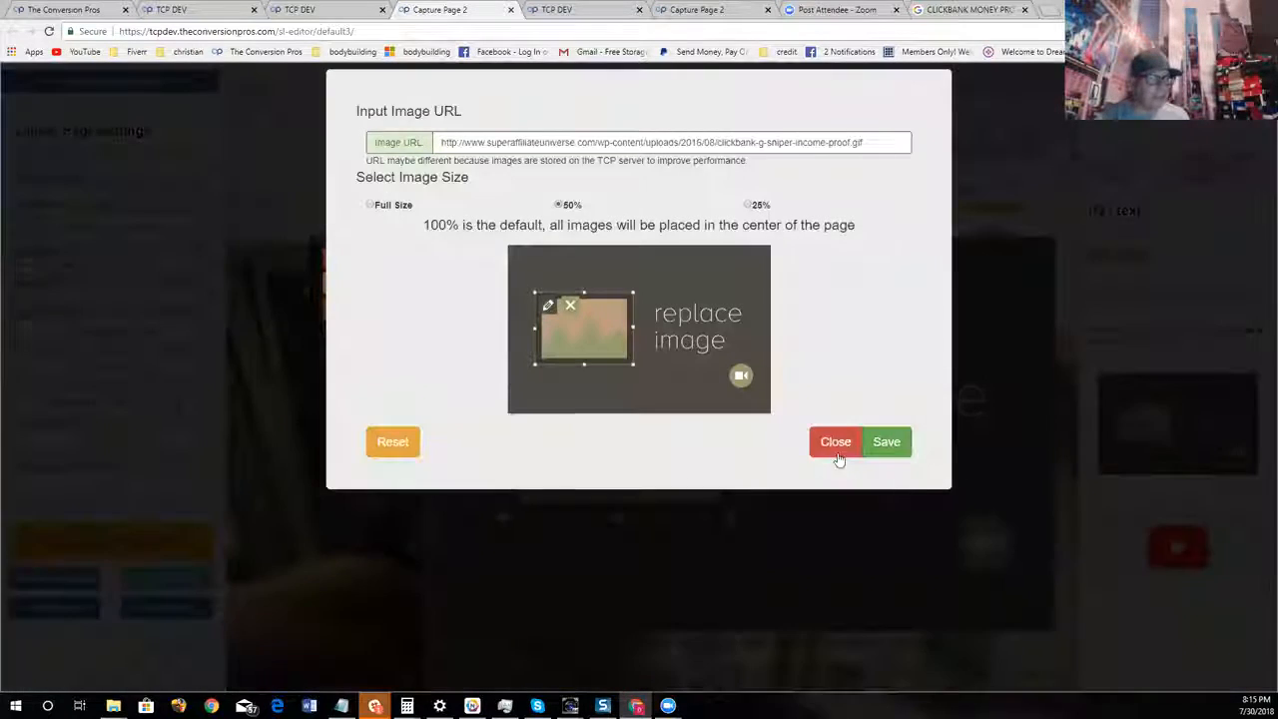
pyautogui.click(836, 449)
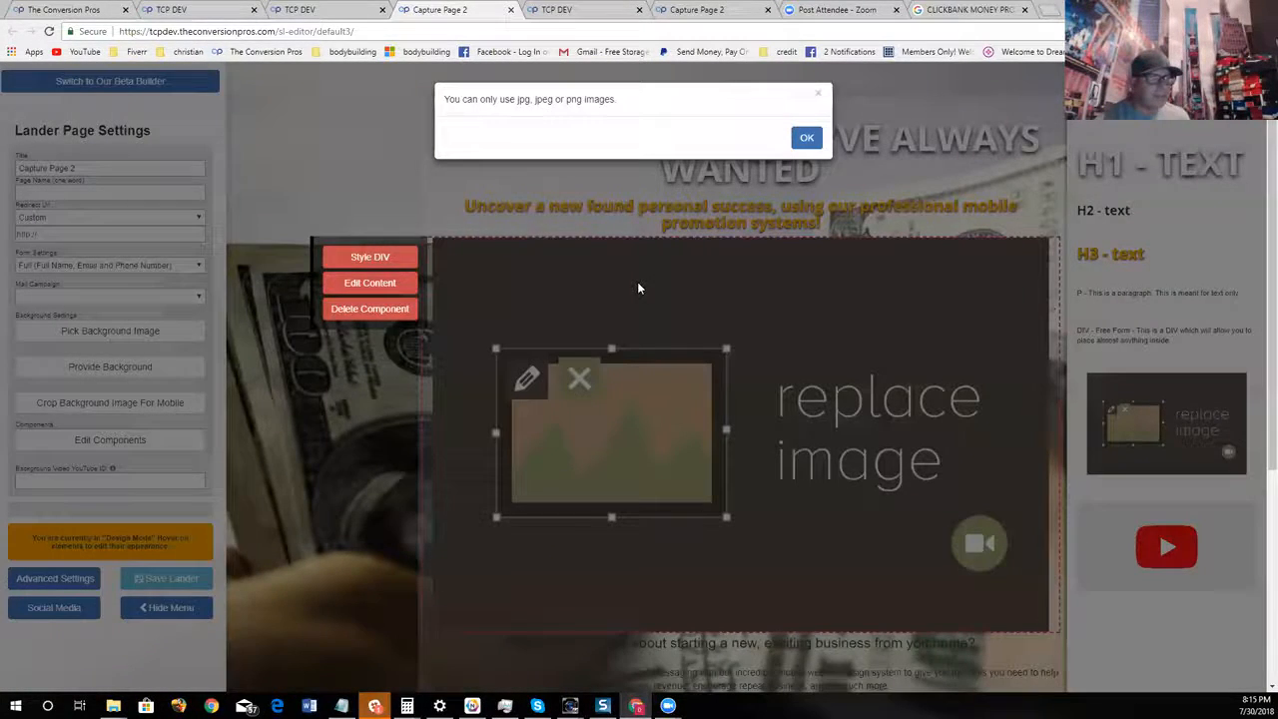
pyautogui.click(808, 137)
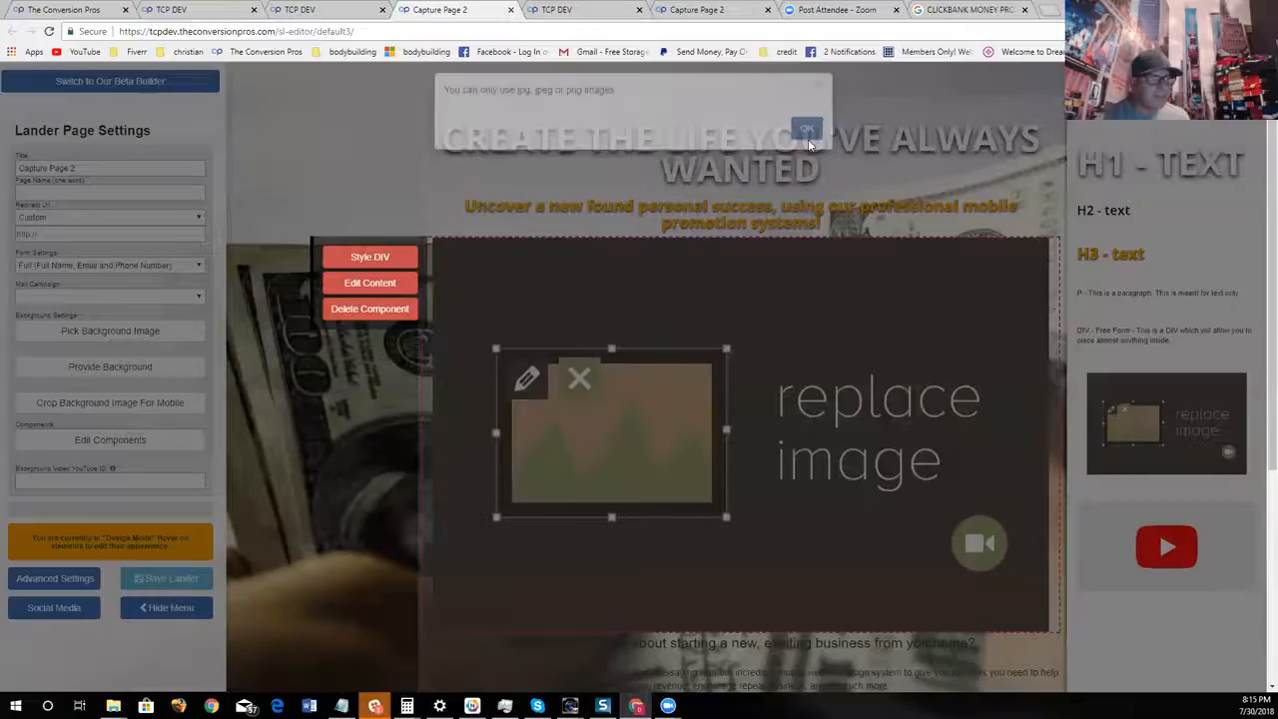
# Switch back to the Google Images results and copy the image address of the cbreviewsguru Daily Sales Snapshot picture for April
pyautogui.click(967, 10)
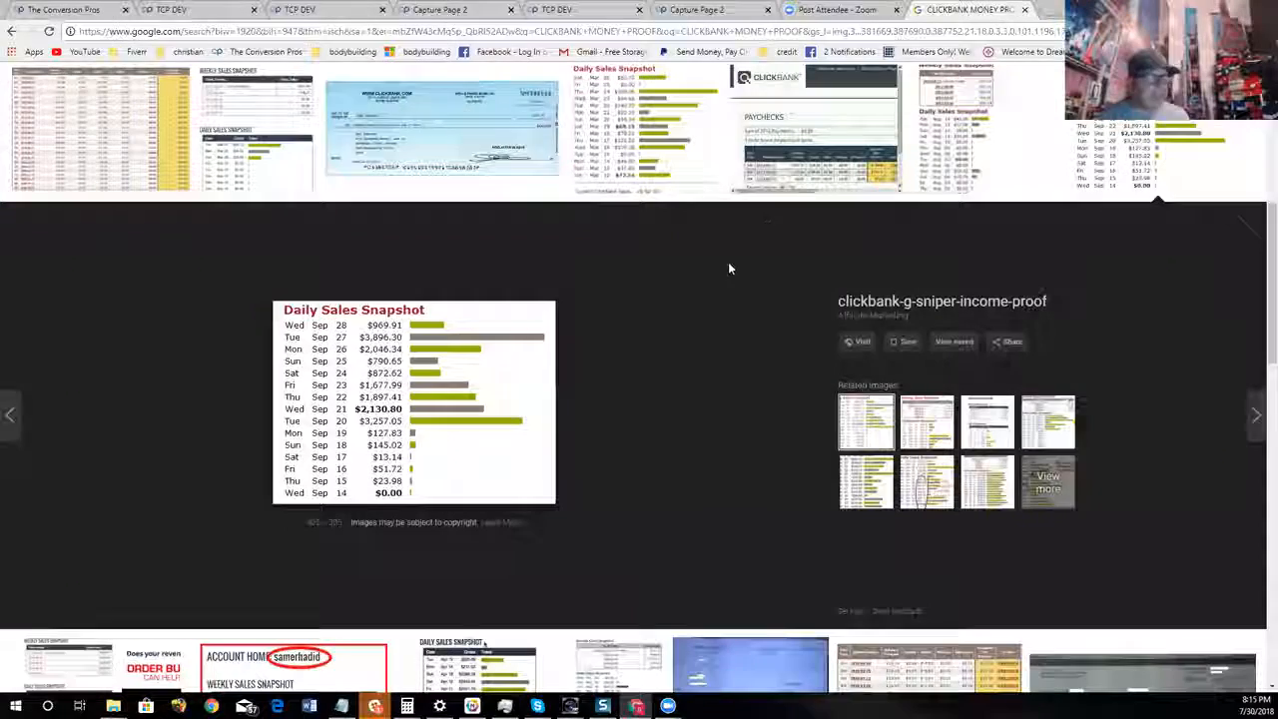
pyautogui.scroll(1, 732, 266)
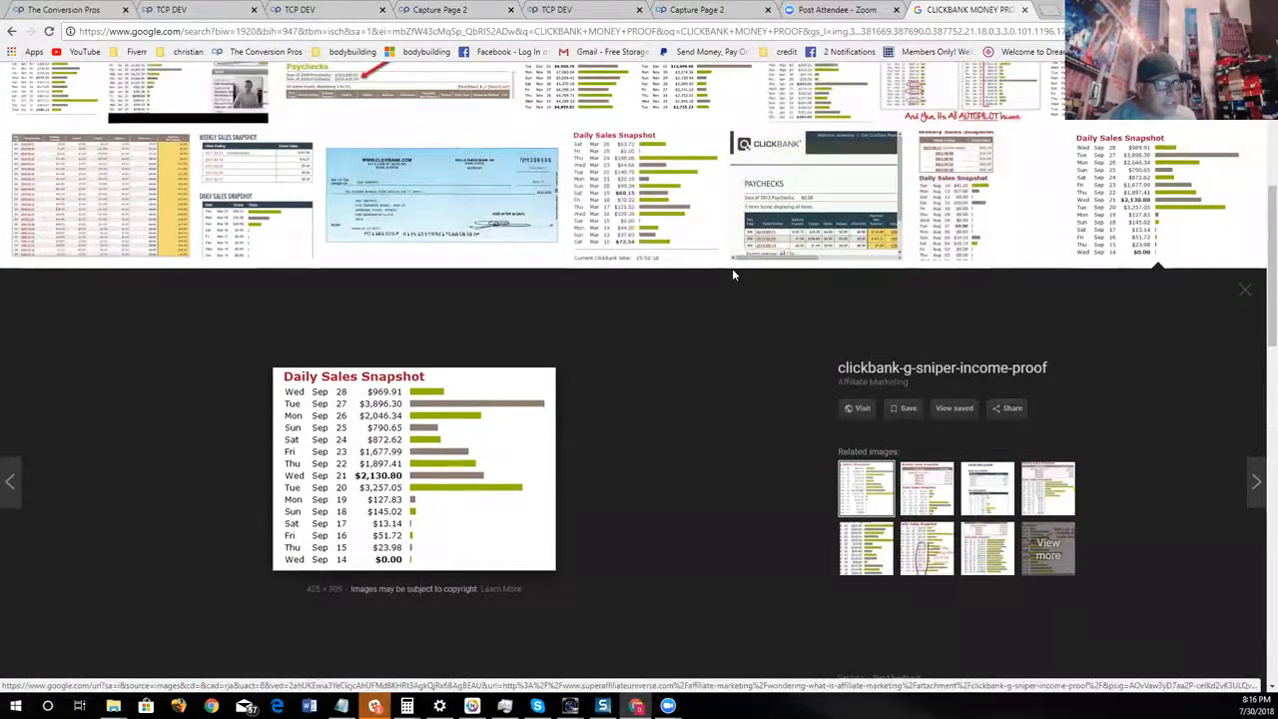
pyautogui.click(699, 240)
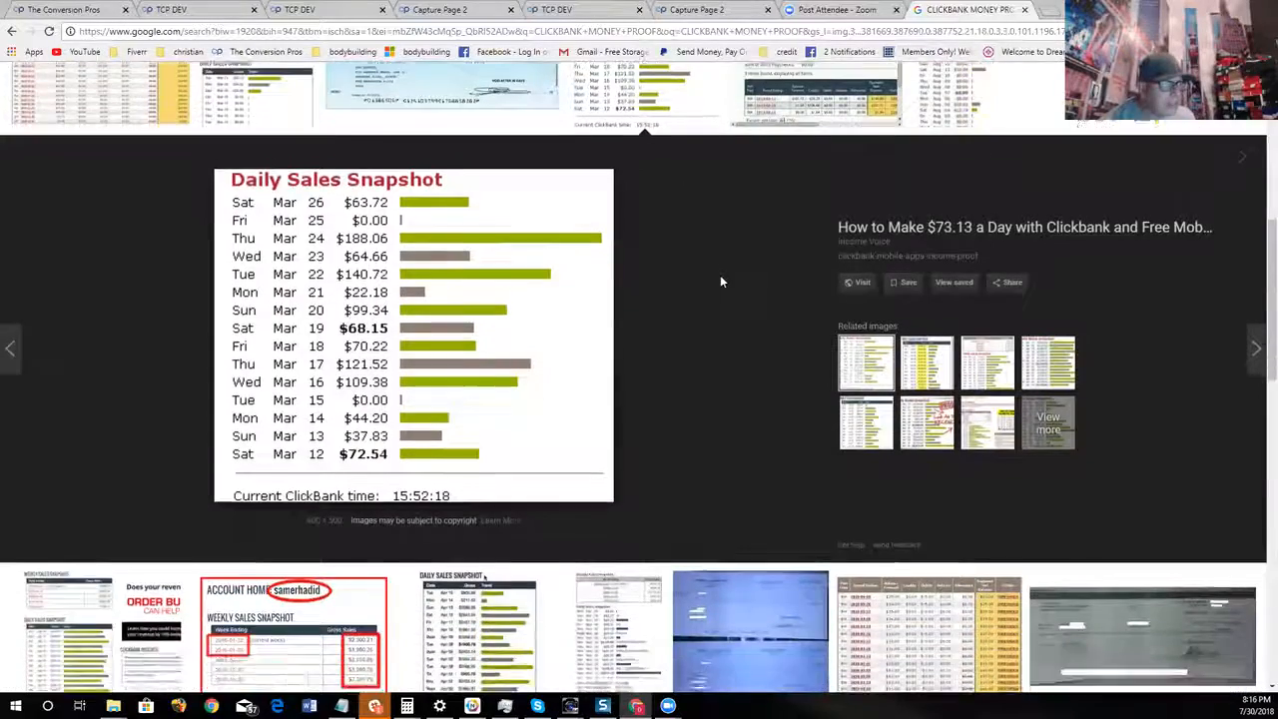
pyautogui.scroll(-3, 720, 282)
pyautogui.click(532, 326)
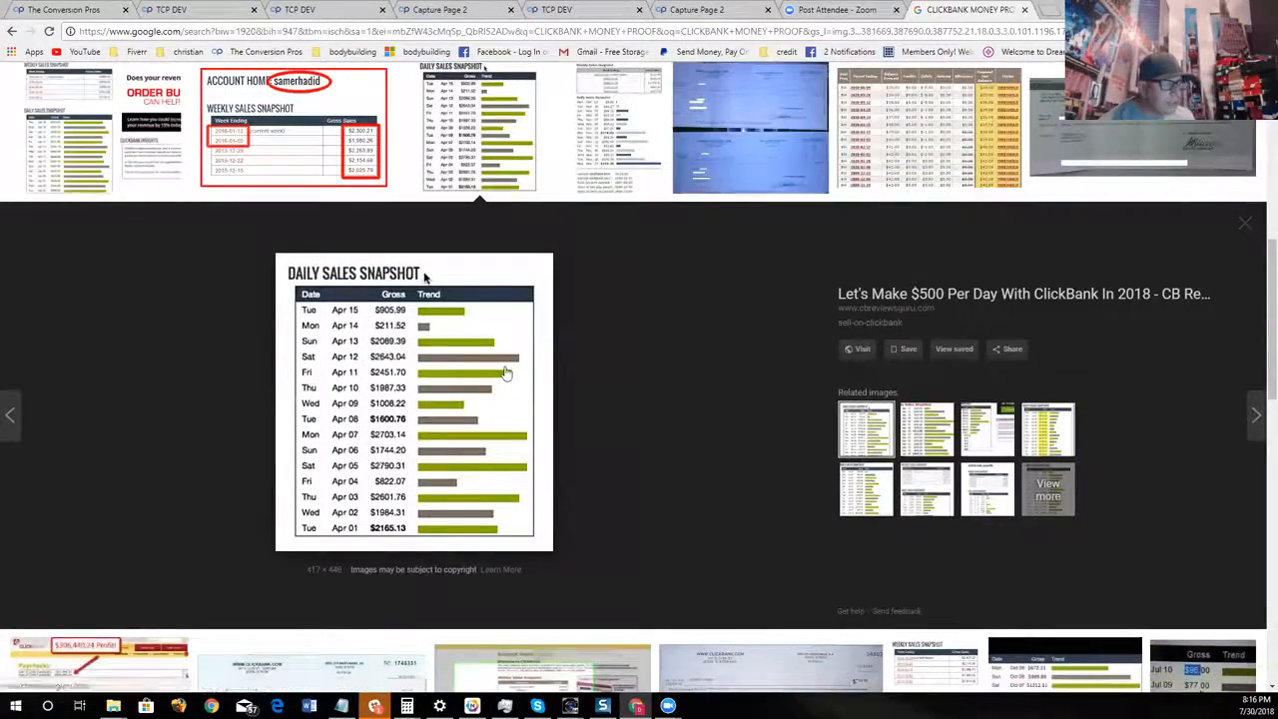
pyautogui.rightClick(505, 368)
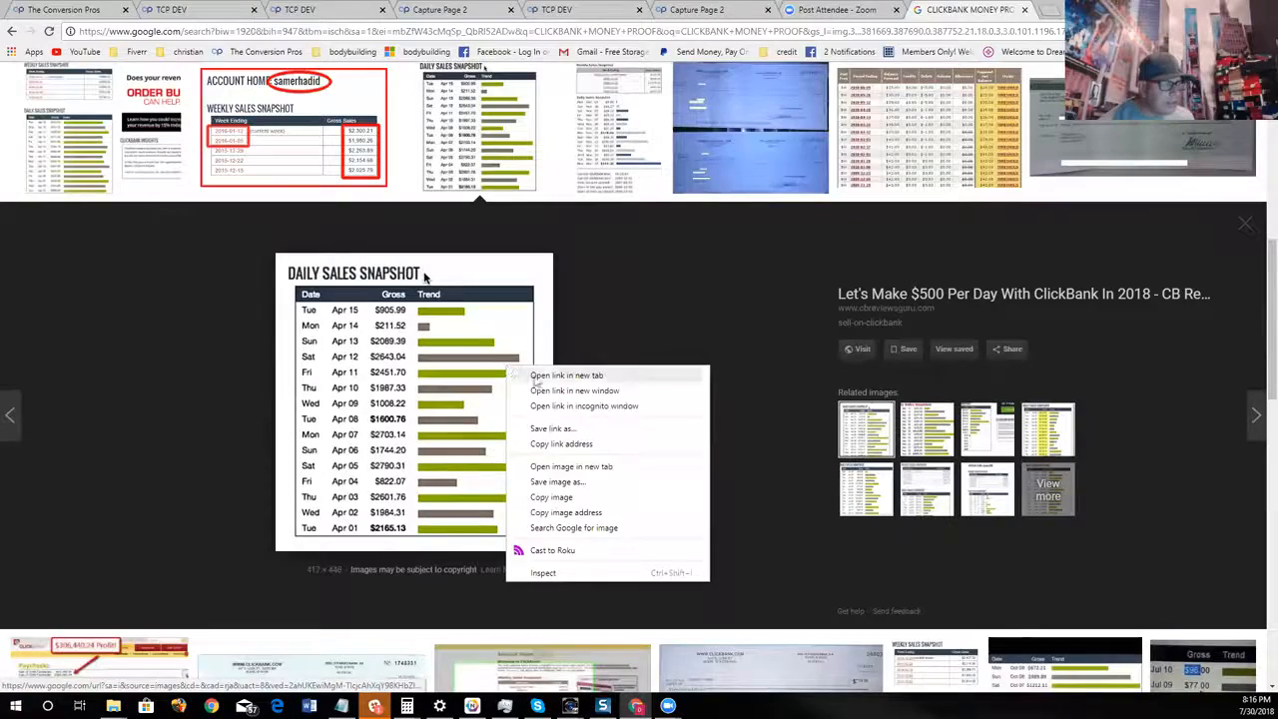
pyautogui.click(575, 511)
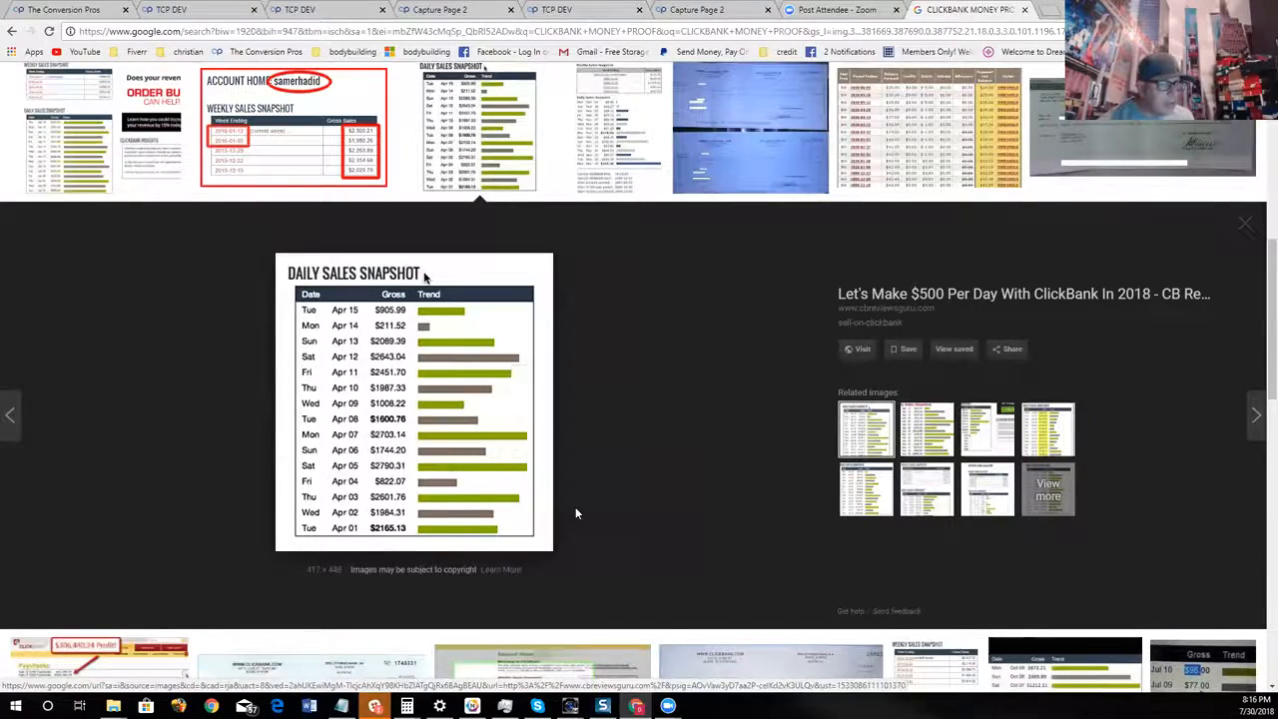
# Return to the Capture Page 2 editor and set the image component to the copied Sell-On-Clickbank.png address at 50% size
pyautogui.click(696, 9)
pyautogui.click(594, 9)
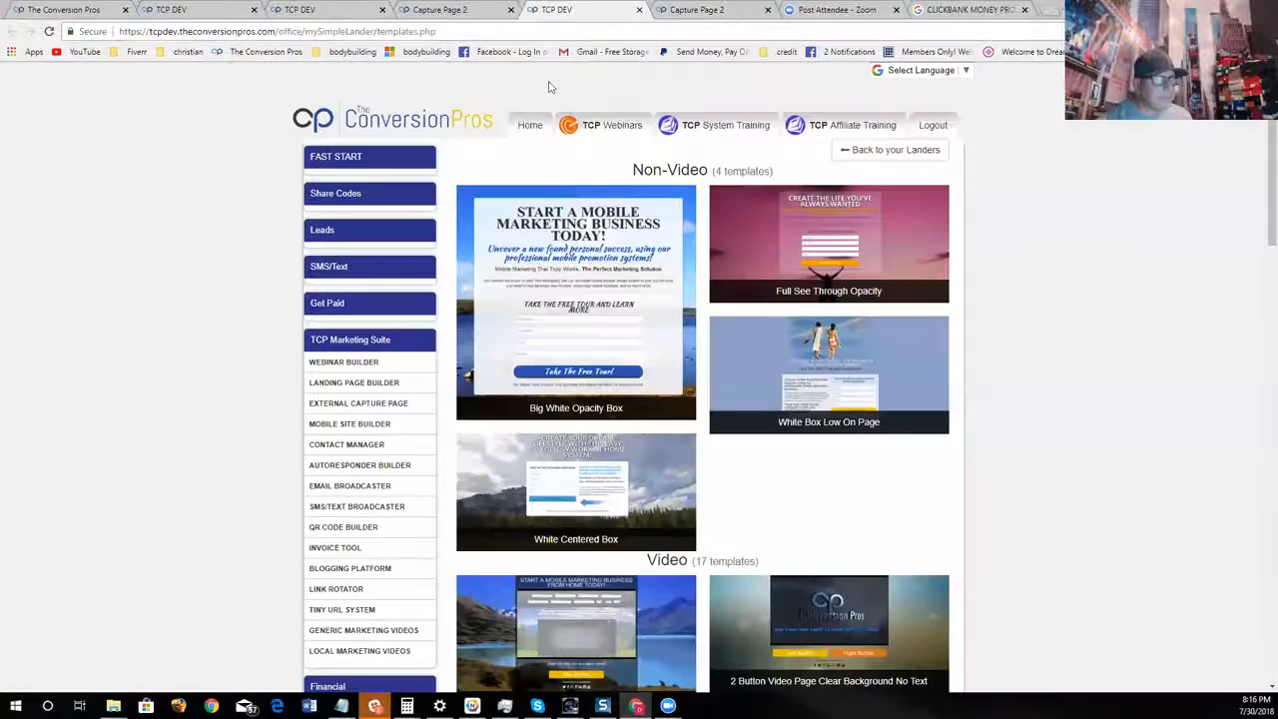
pyautogui.click(445, 10)
pyautogui.moveTo(567, 455)
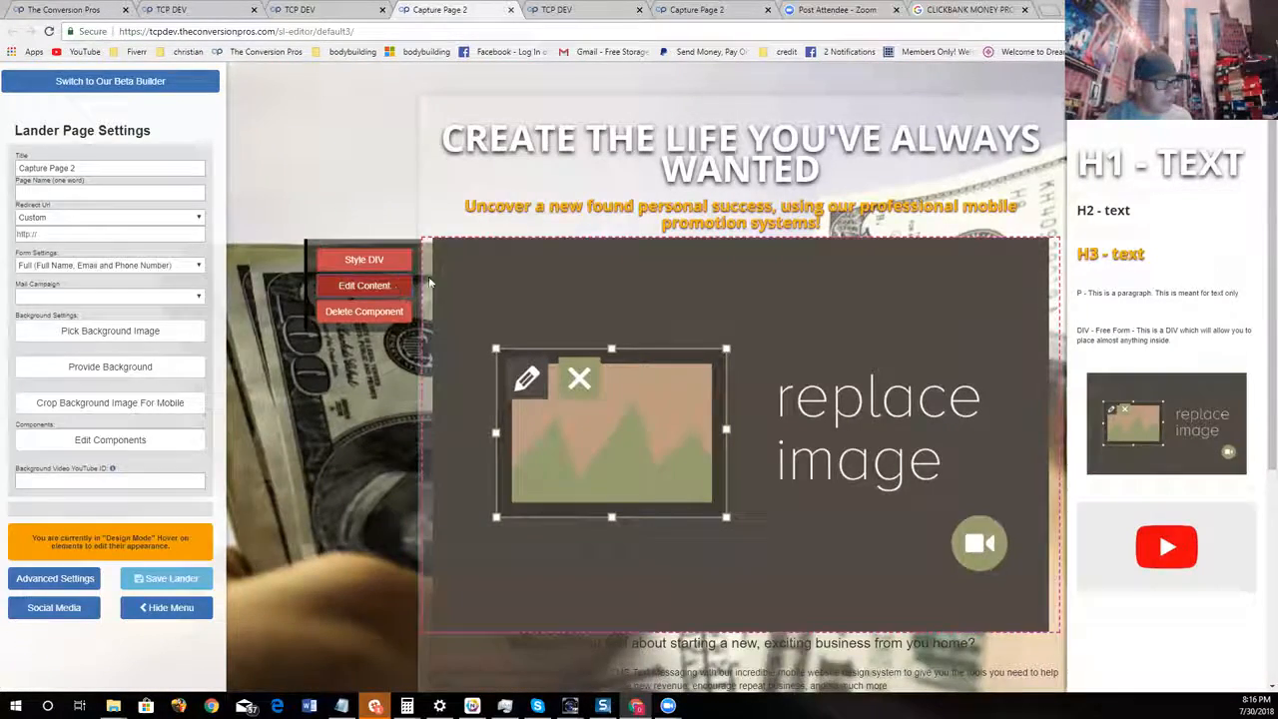
pyautogui.click(368, 286)
pyautogui.rightClick(599, 138)
pyautogui.click(645, 219)
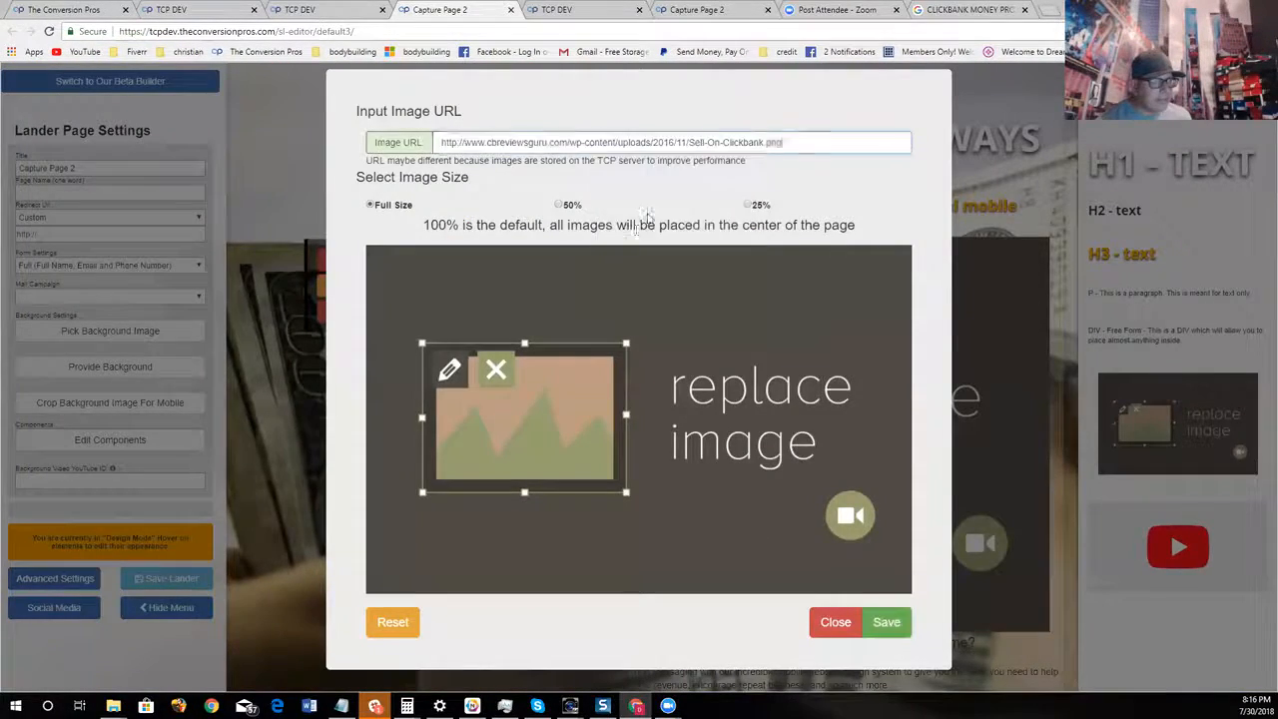
pyautogui.click(559, 205)
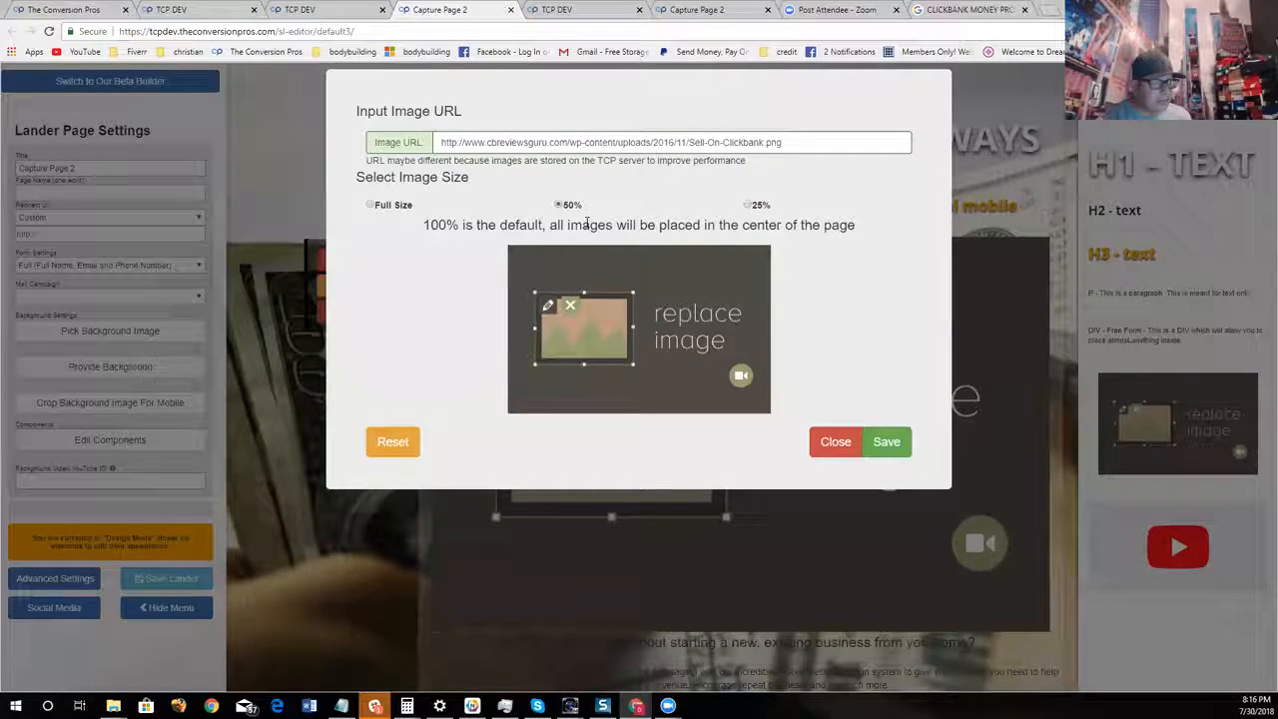
pyautogui.click(887, 622)
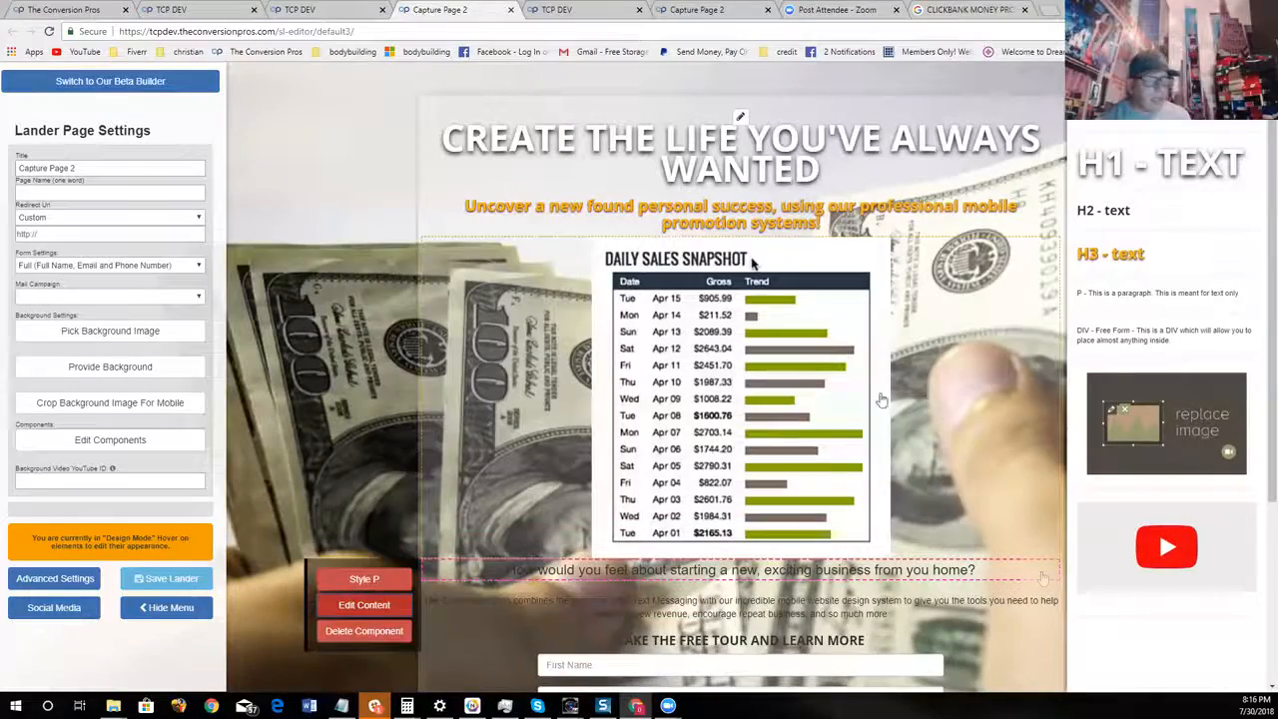
# Set the content box's background to dark RGB 24, 12, 12 with an opacity of 0.5
pyautogui.scroll(-1, 831, 339)
pyautogui.scroll(-1, 831, 340)
pyautogui.scroll(2, 940, 370)
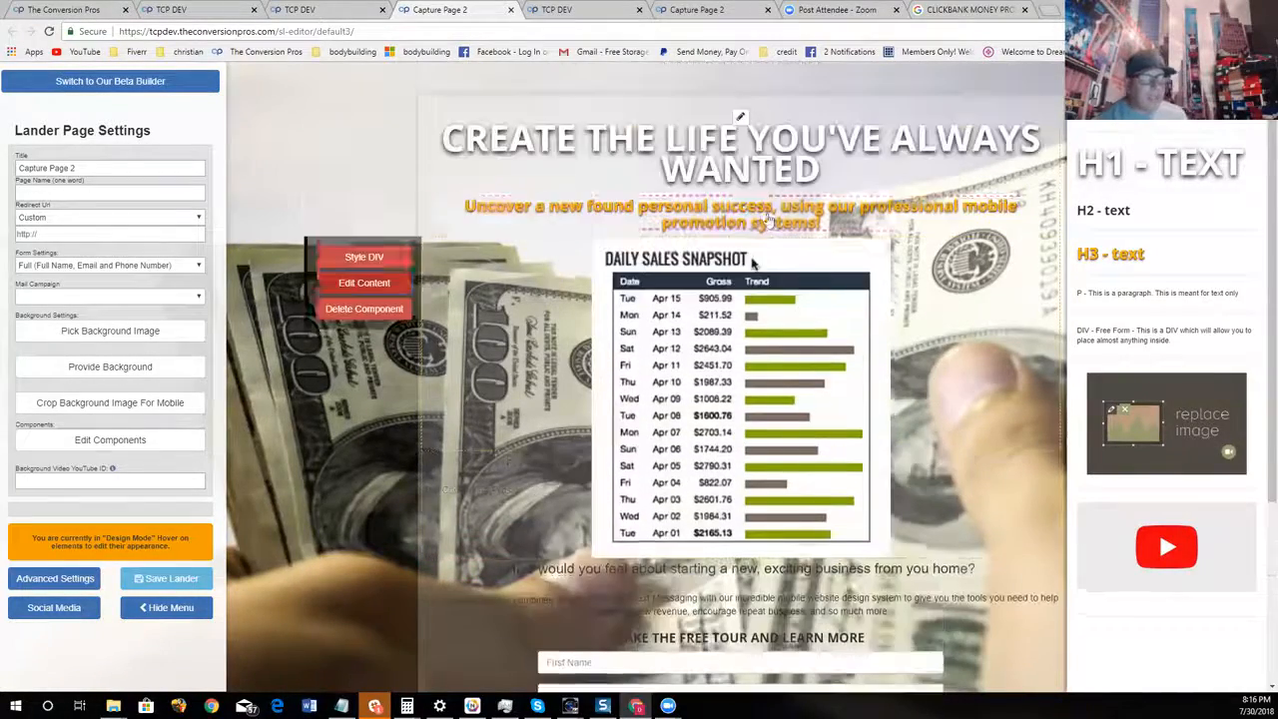
pyautogui.click(740, 116)
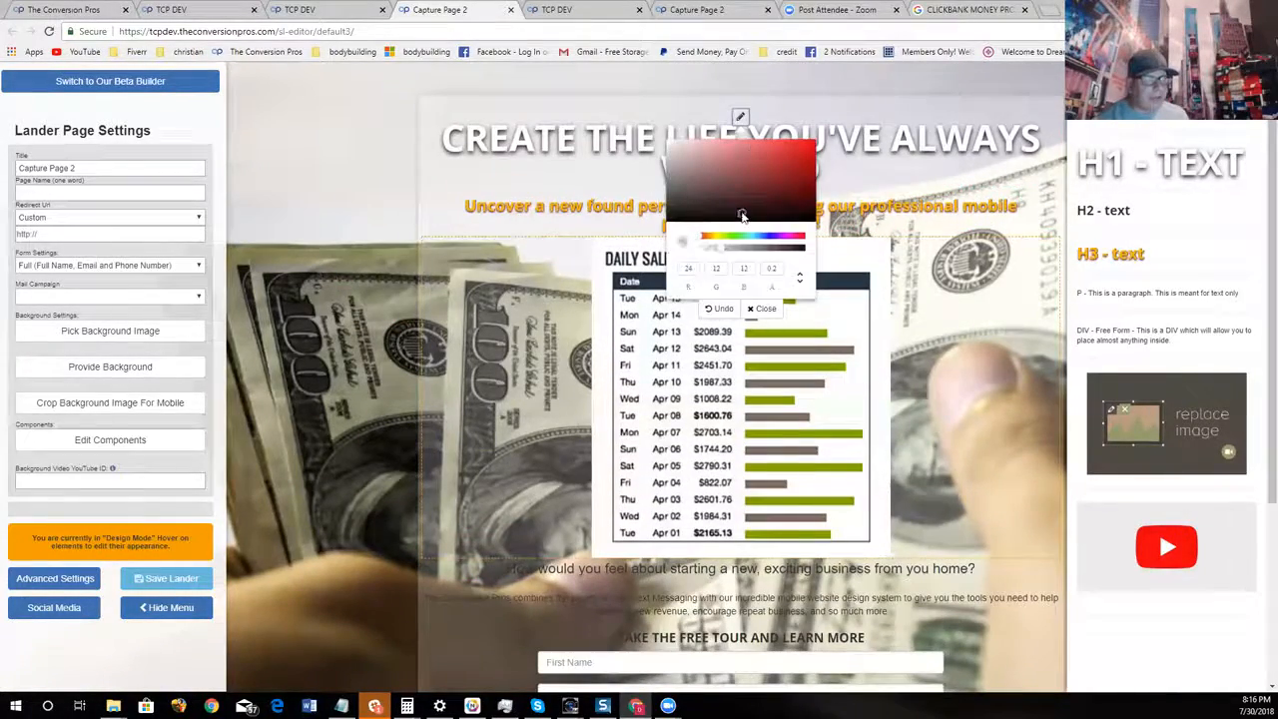
pyautogui.click(742, 217)
pyautogui.click(751, 247)
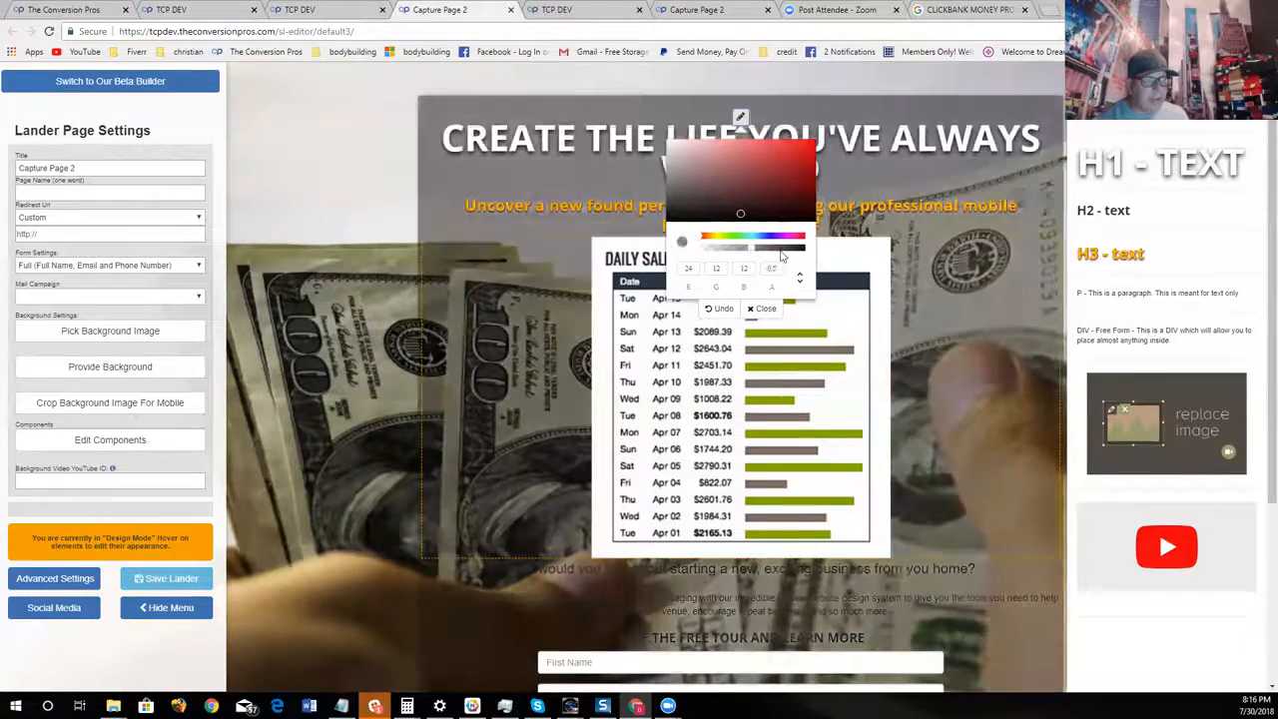
pyautogui.click(765, 309)
pyautogui.scroll(-3, 920, 343)
pyautogui.scroll(3, 920, 342)
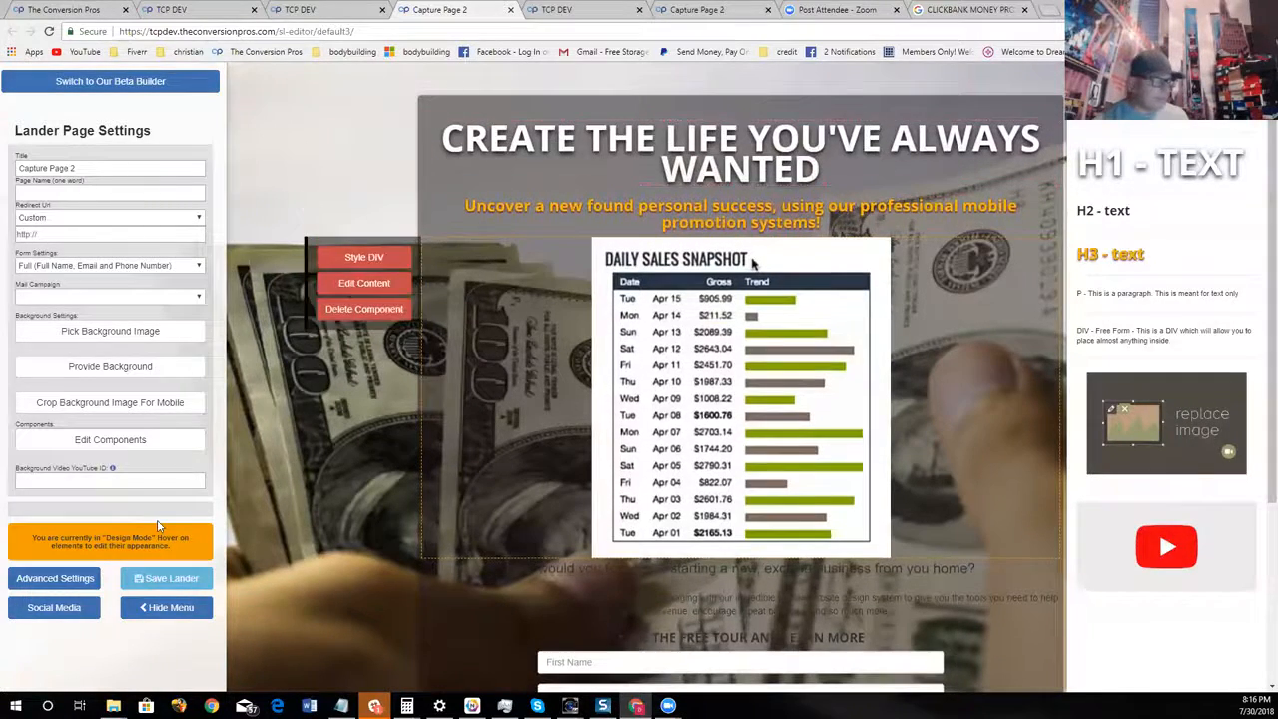
# Replace the main headline's text with "LET US SHOW YOU HOW WE MAKE THIS DAILY"
pyautogui.click(78, 589)
pyautogui.click(814, 100)
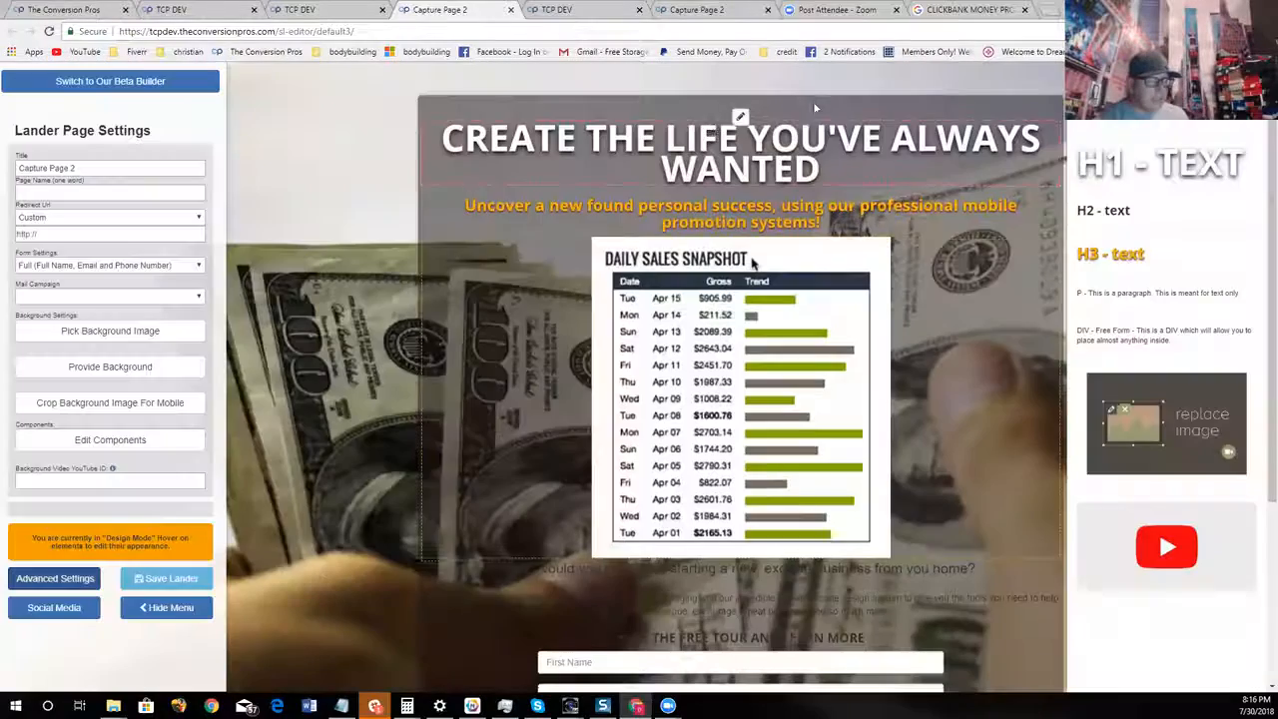
pyautogui.click(379, 170)
pyautogui.click(867, 182)
pyautogui.press('BackSpace')
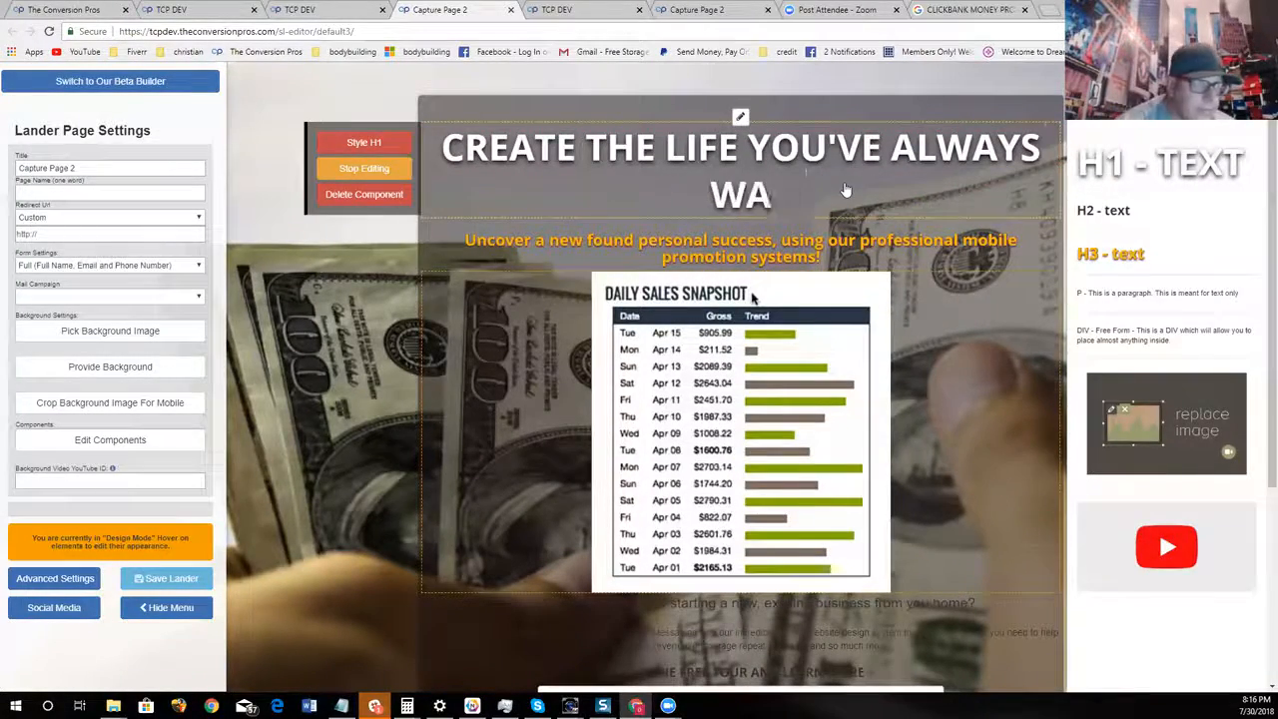
pyautogui.press('BackSpace')
pyautogui.press('BackSpace')
pyautogui.press('BackSpace')
pyautogui.press('BackSpace')
pyautogui.press('BackSpace')
pyautogui.press('BackSpace')
pyautogui.press('BackSpace')
pyautogui.press('BackSpace')
pyautogui.press('BackSpace')
pyautogui.press('BackSpace')
pyautogui.press('BackSpace')
pyautogui.press('BackSpace')
pyautogui.press('BackSpace')
pyautogui.press('BackSpace')
pyautogui.press('BackSpace')
pyautogui.press('BackSpace')
pyautogui.press('BackSpace')
pyautogui.press('BackSpace')
pyautogui.press('BackSpace')
pyautogui.press('BackSpace')
pyautogui.write('LET US SHOW ')
pyautogui.write('YOU HOW WE')
pyautogui.write(' MAKE TH')
pyautogui.write('IOS')
pyautogui.press('BackSpace')
pyautogui.press('BackSpace')
pyautogui.write('S')
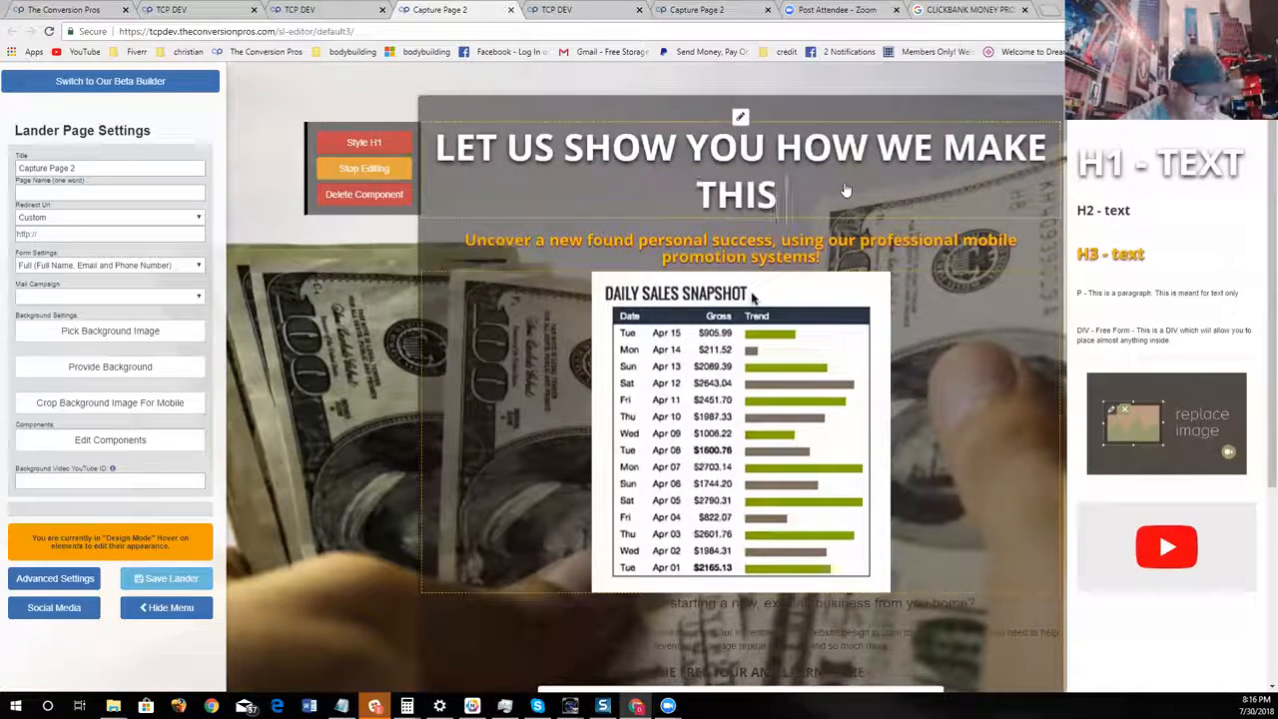
pyautogui.write(' DAILY')
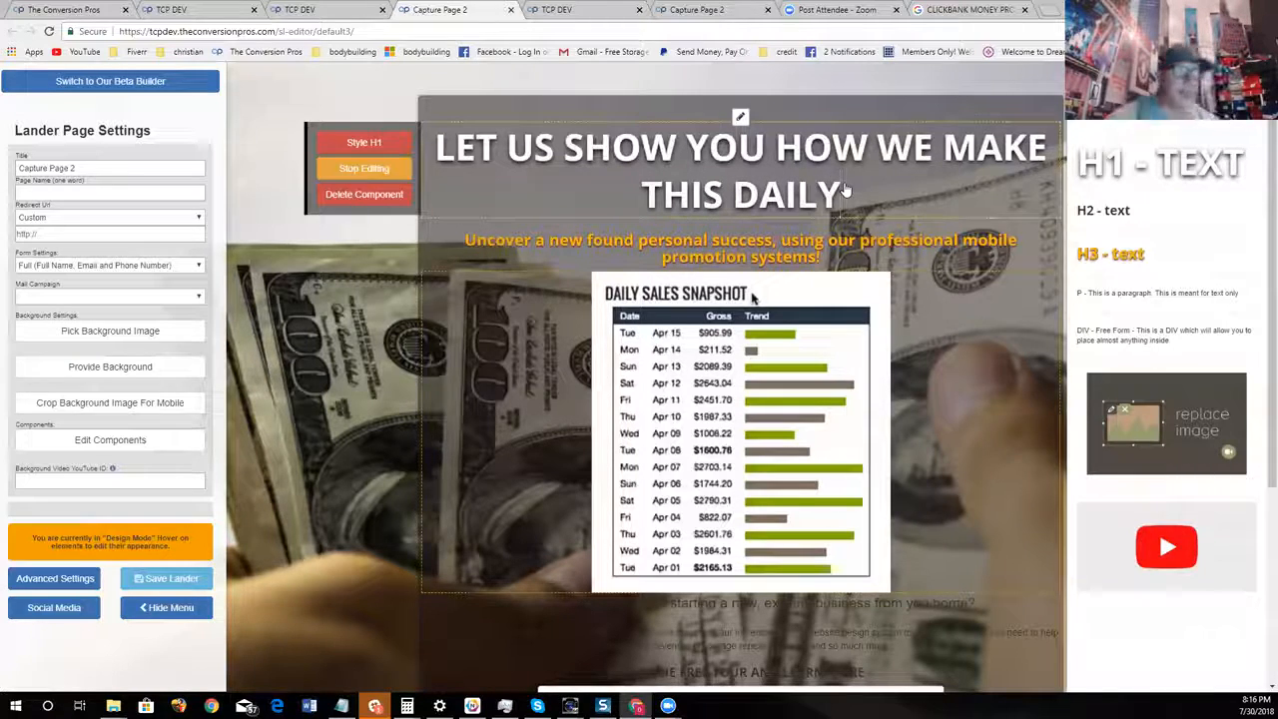
# Set the main headline's text color to green #84ce1d
pyautogui.click(378, 144)
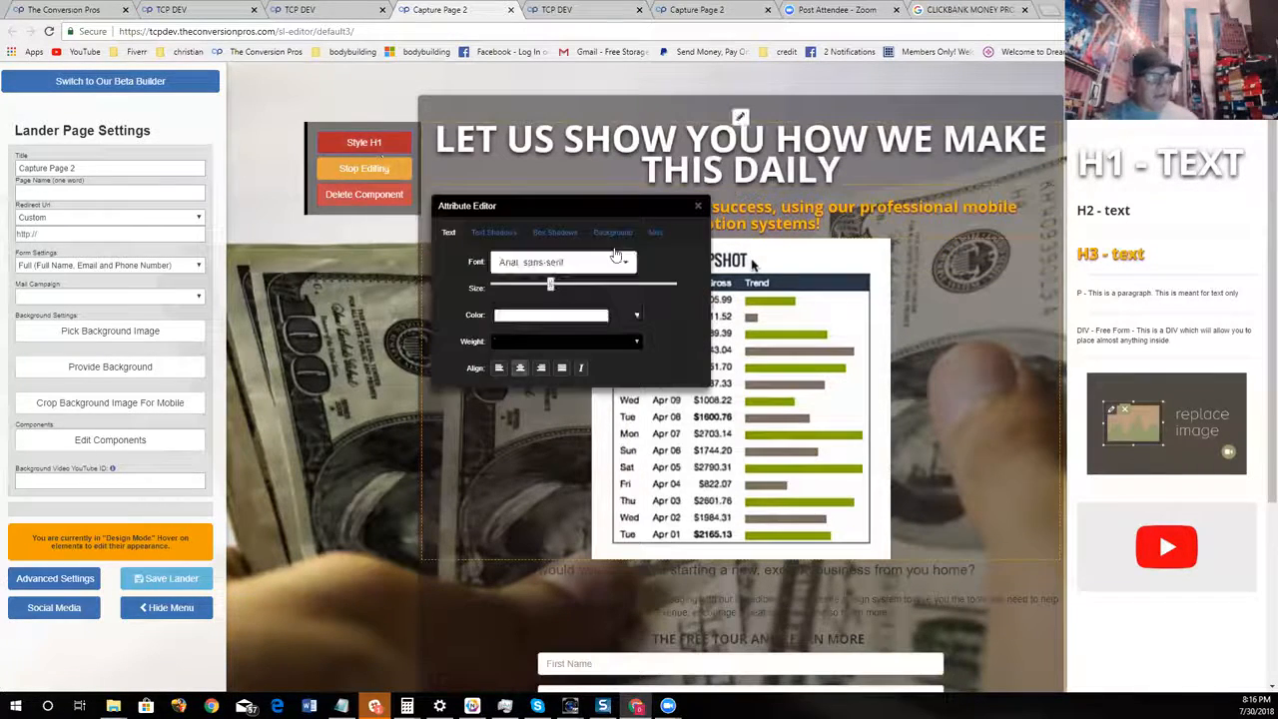
pyautogui.click(593, 318)
pyautogui.click(602, 369)
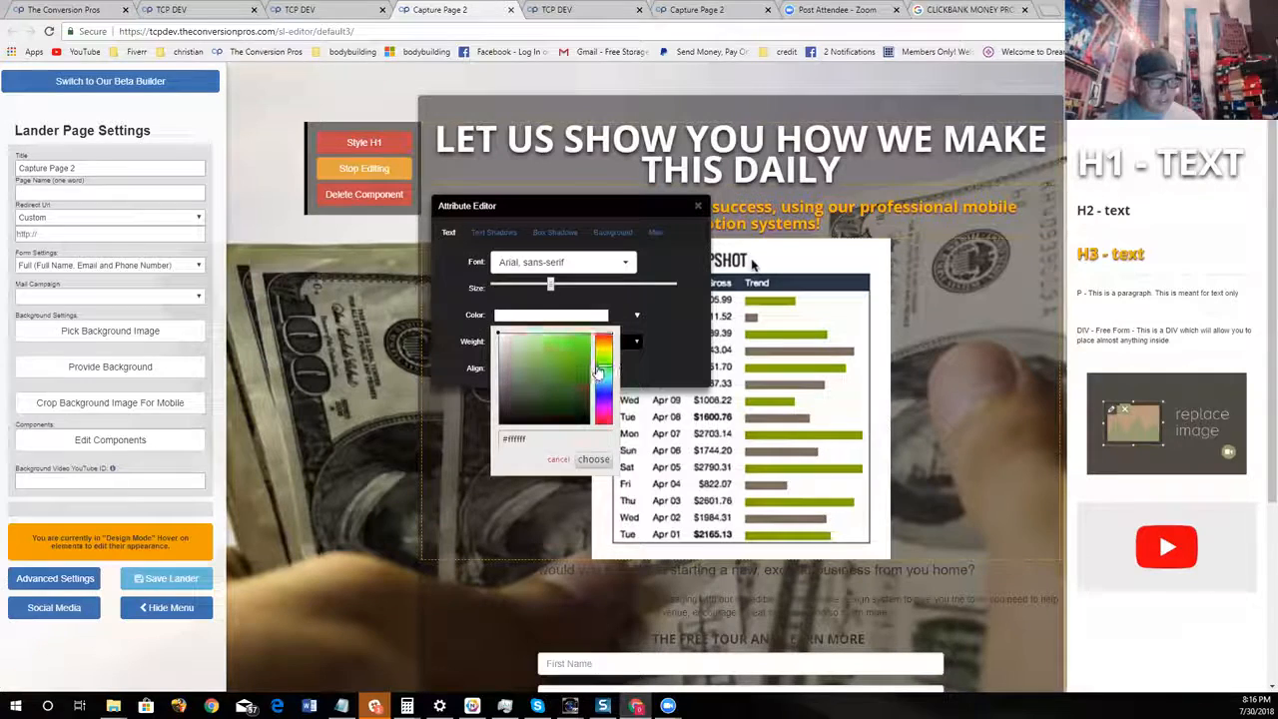
pyautogui.moveTo(603, 372); pyautogui.dragTo(603, 360)
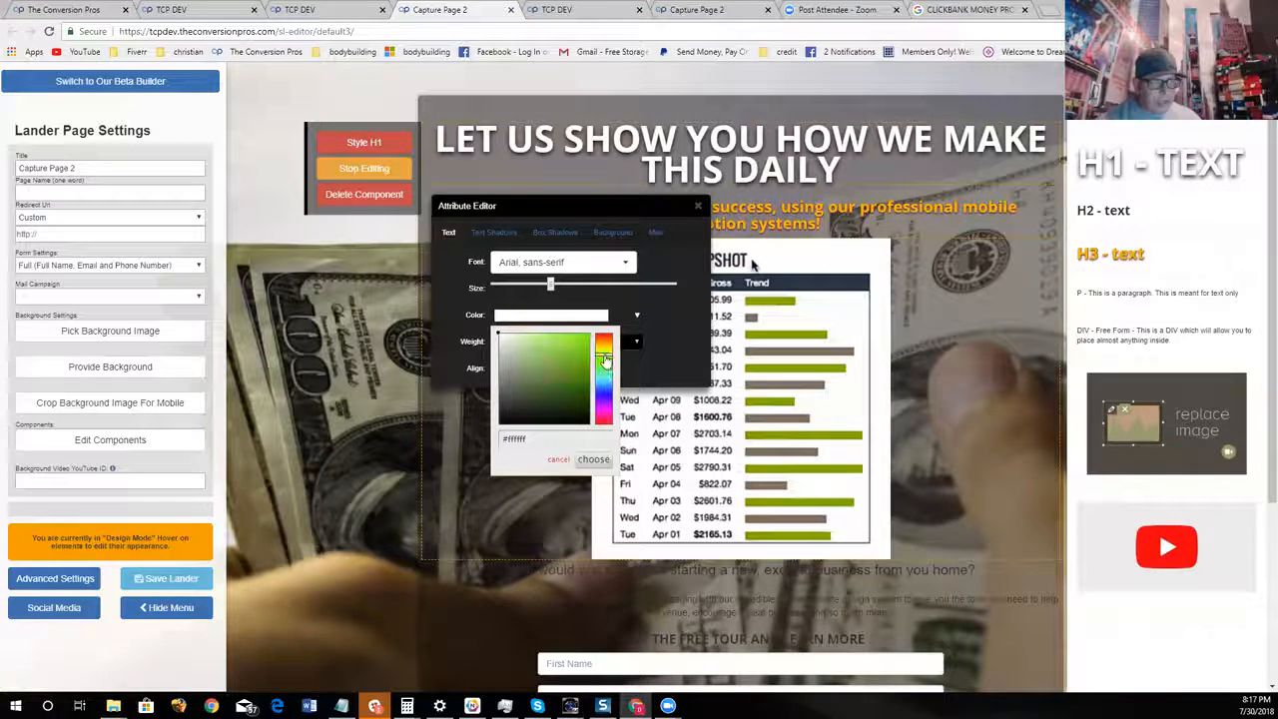
pyautogui.click(578, 357)
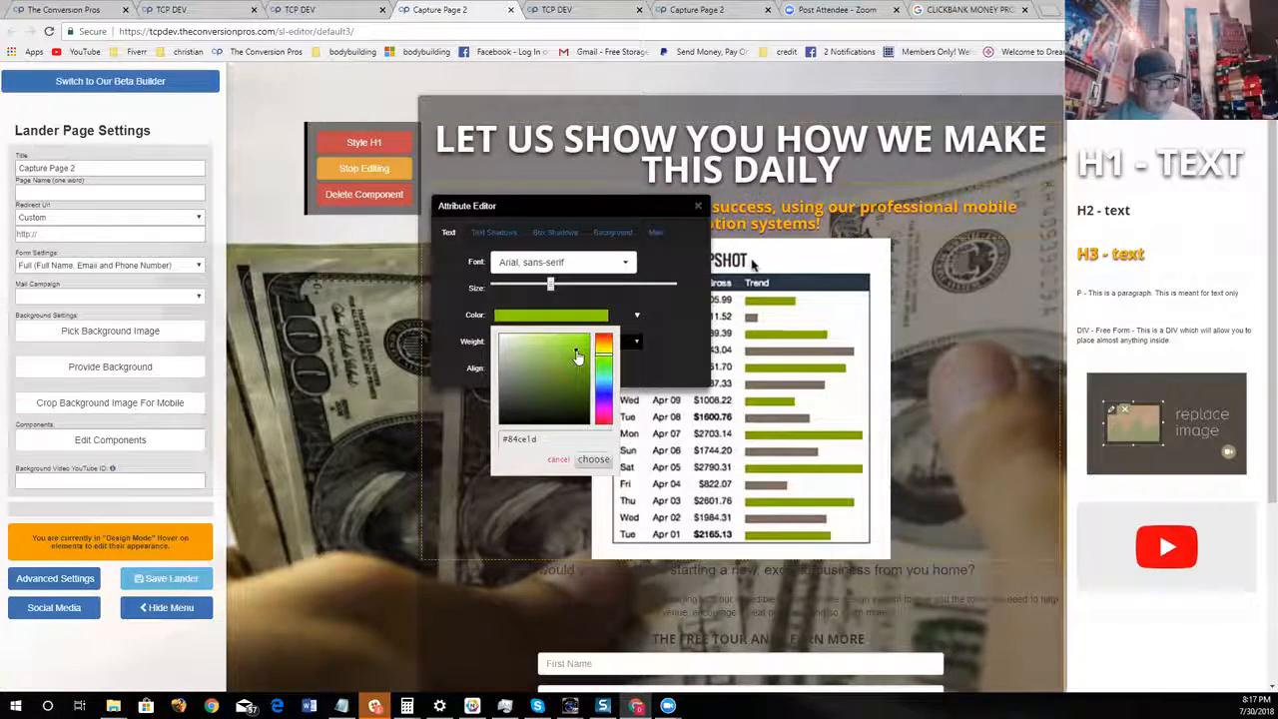
pyautogui.click(599, 460)
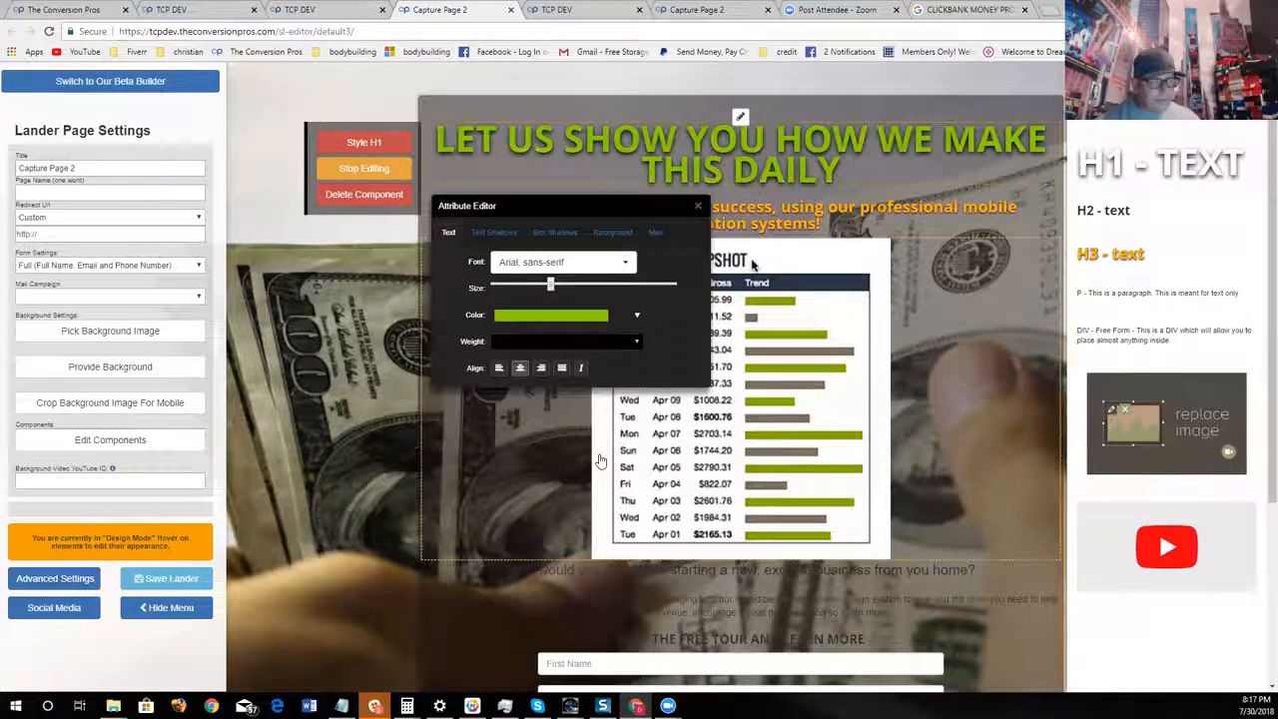
pyautogui.click(698, 205)
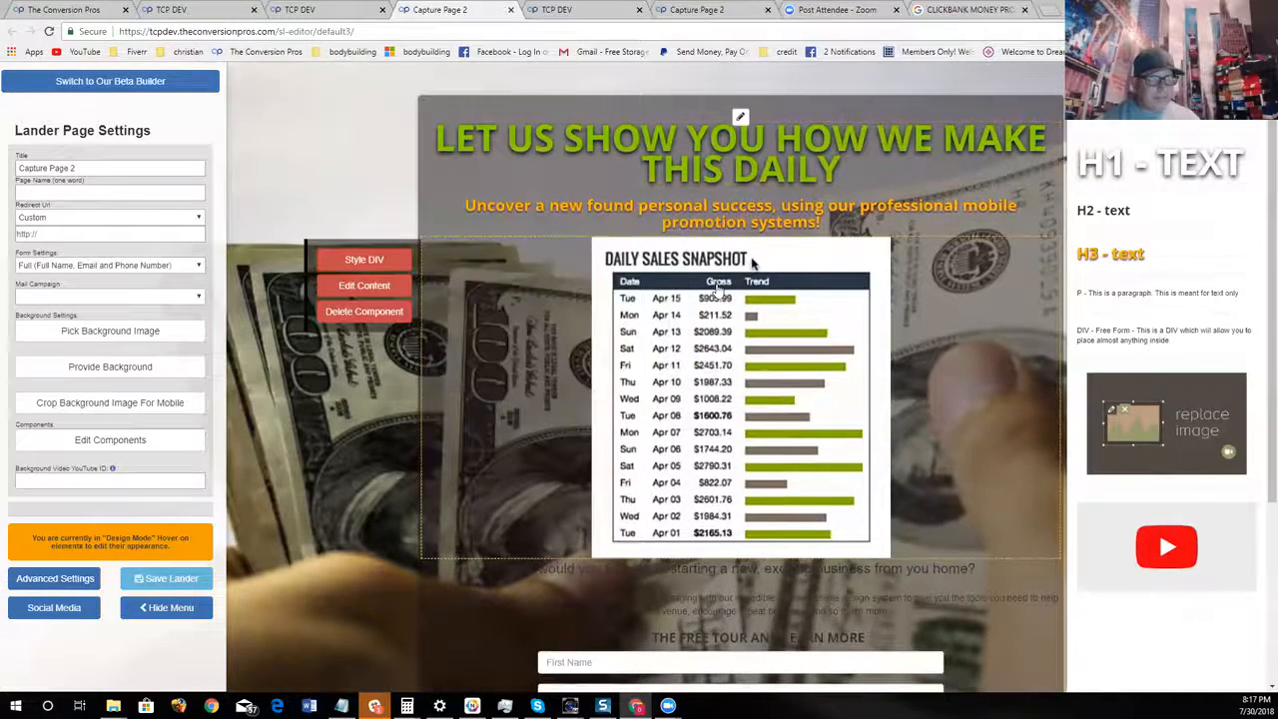
# Replace the orange subheadline's text with "SEE OUR ACTUAL DAILY PAY BELOW"
pyautogui.click(364, 243)
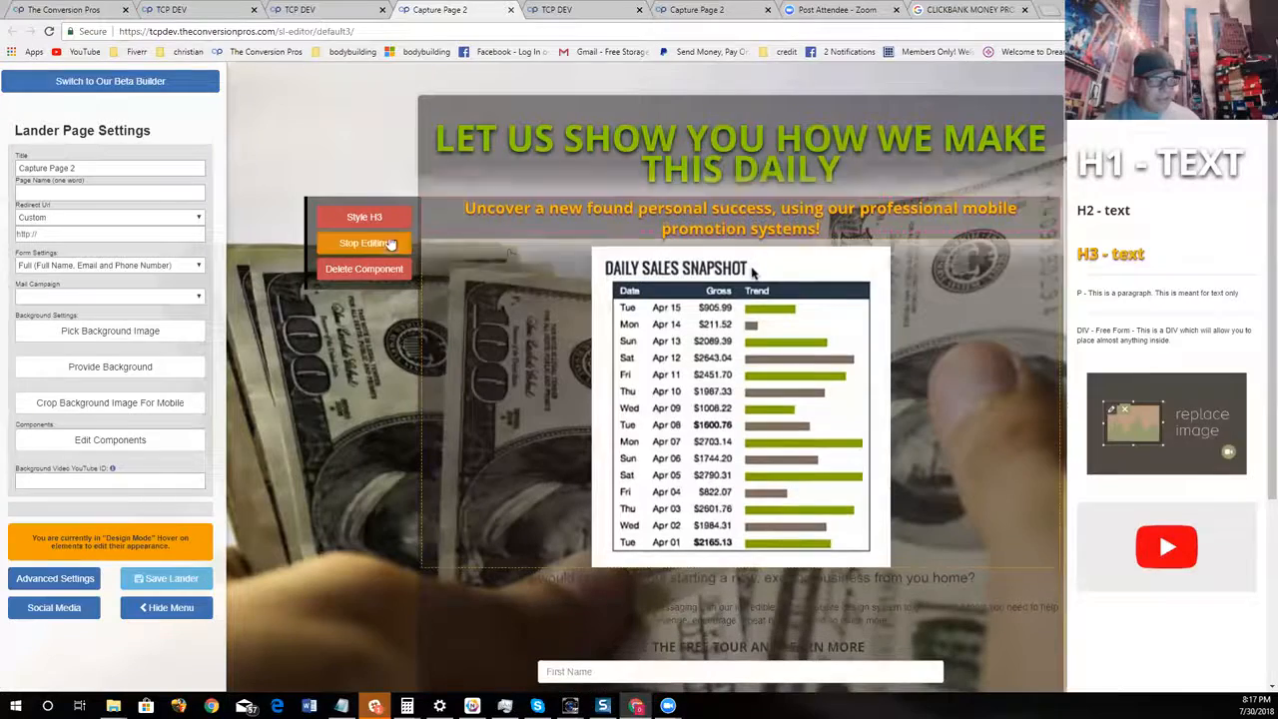
pyautogui.press('BackSpace')
pyautogui.press('BackSpace')
pyautogui.press('BackSpace')
pyautogui.press('BackSpace')
pyautogui.press('BackSpace')
pyautogui.press('BackSpace')
pyautogui.press('BackSpace')
pyautogui.press('BackSpace')
pyautogui.press('BackSpace')
pyautogui.press('BackSpace')
pyautogui.press('BackSpace')
pyautogui.press('BackSpace')
pyautogui.press('BackSpace')
pyautogui.press('BackSpace')
pyautogui.press('BackSpace')
pyautogui.press('BackSpace')
pyautogui.press('BackSpace')
pyautogui.press('BackSpace')
pyautogui.press('BackSpace')
pyautogui.press('BackSpace')
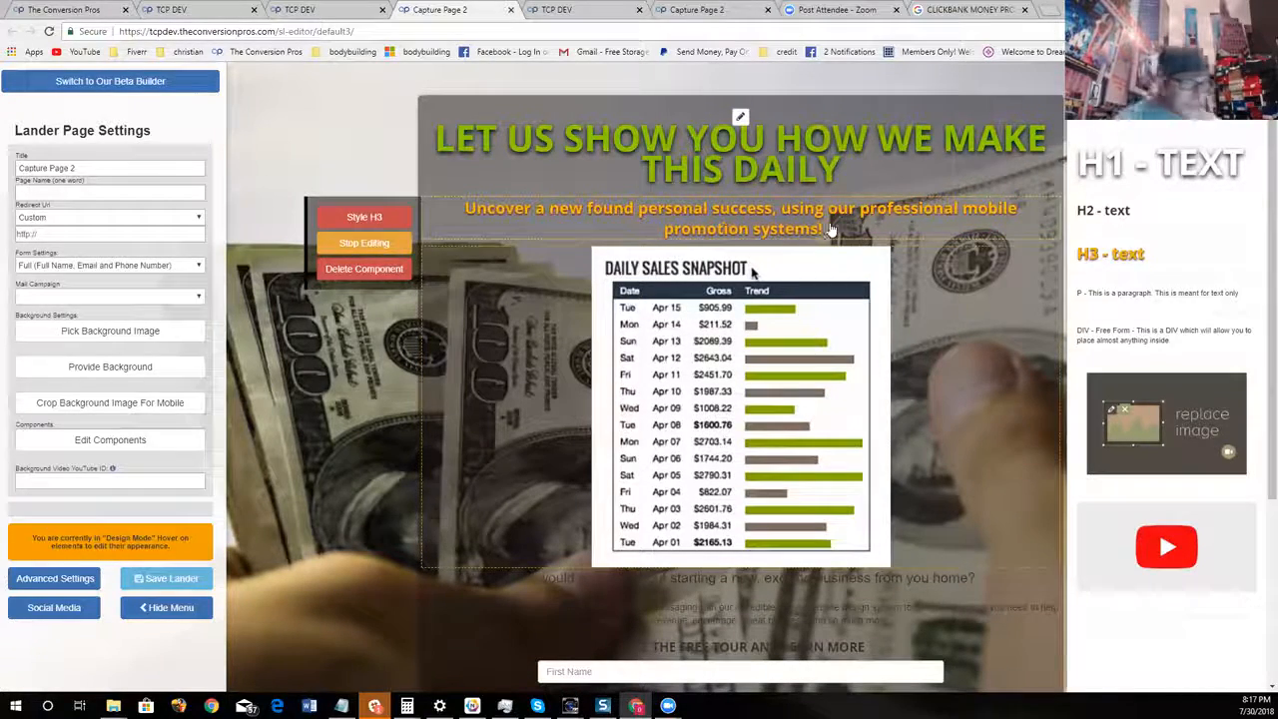
pyautogui.press('BackSpace')
pyautogui.press('BackSpace')
pyautogui.press('BackSpace')
pyautogui.press('BackSpace')
pyautogui.press('BackSpace')
pyautogui.press('BackSpace')
pyautogui.press('BackSpace')
pyautogui.press('BackSpace')
pyautogui.press('BackSpace')
pyautogui.press('BackSpace')
pyautogui.press('BackSpace')
pyautogui.press('BackSpace')
pyautogui.press('BackSpace')
pyautogui.press('BackSpace')
pyautogui.press('BackSpace')
pyautogui.press('BackSpace')
pyautogui.press('BackSpace')
pyautogui.press('BackSpace')
pyautogui.press('BackSpace')
pyautogui.press('BackSpace')
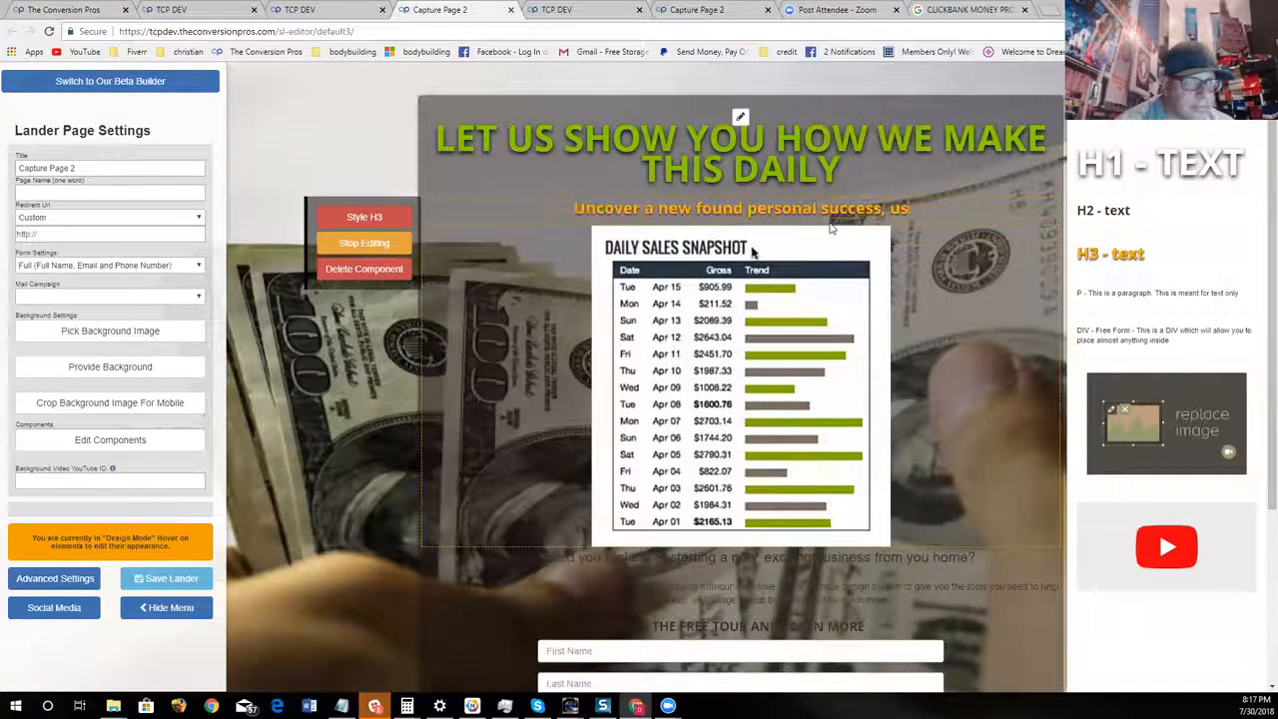
pyautogui.write('w')
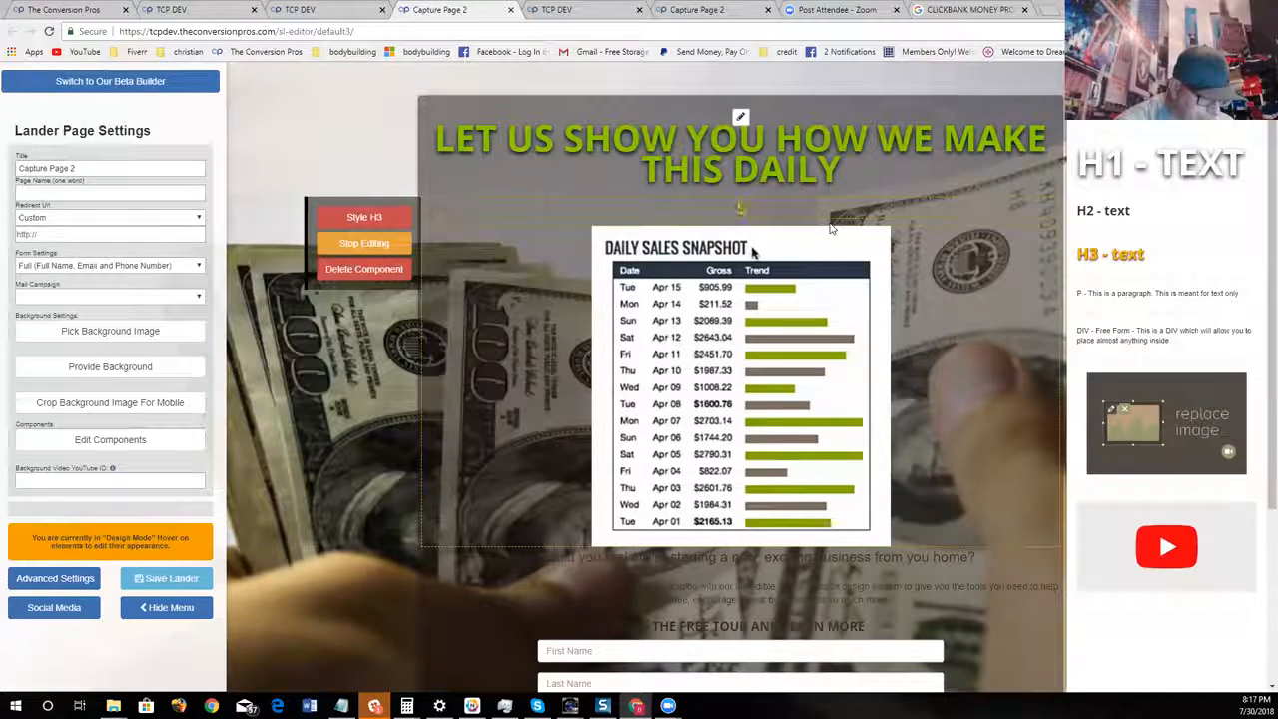
pyautogui.write(' O')
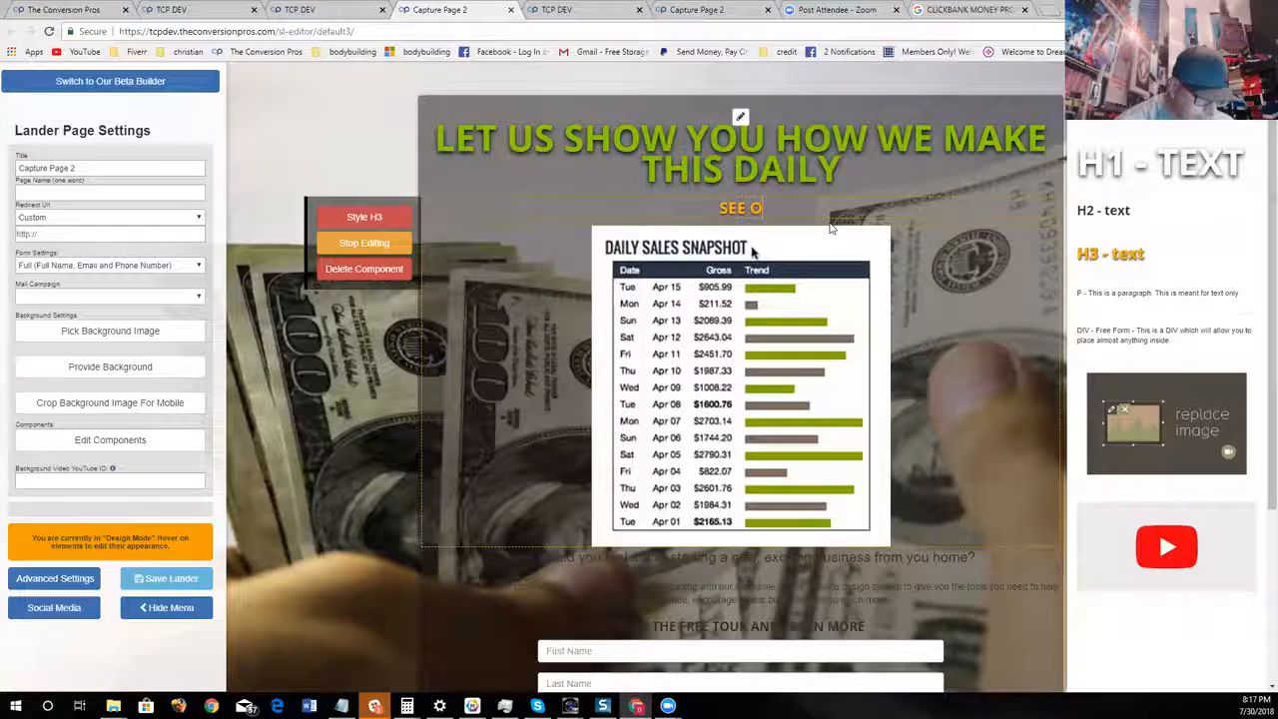
pyautogui.write('UR ACTUA')
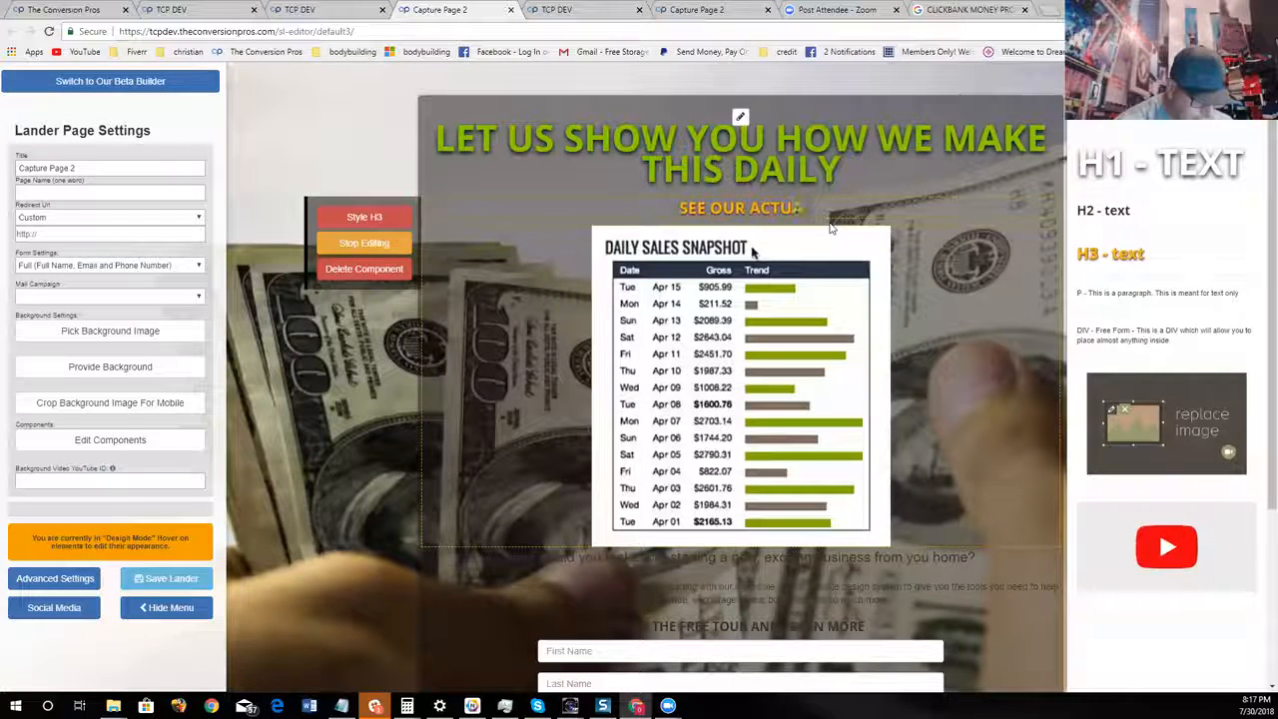
pyautogui.write('L DAILY')
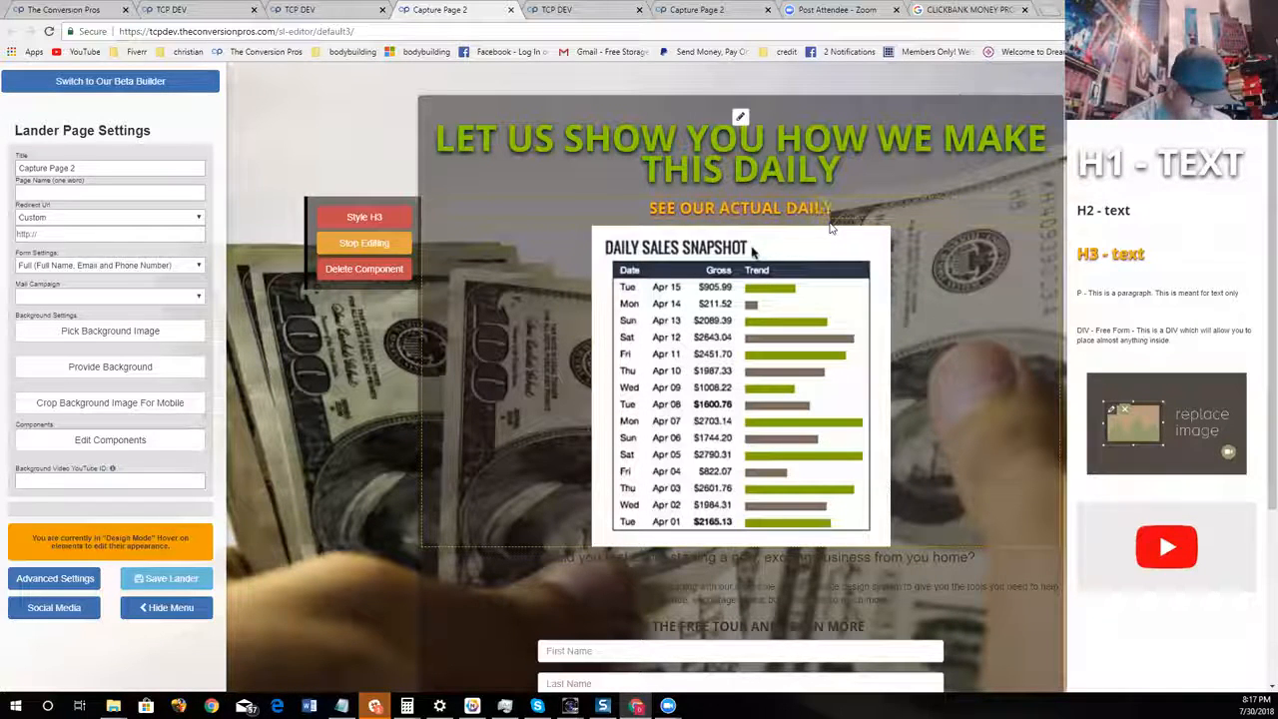
pyautogui.write(' PAY BELOW')
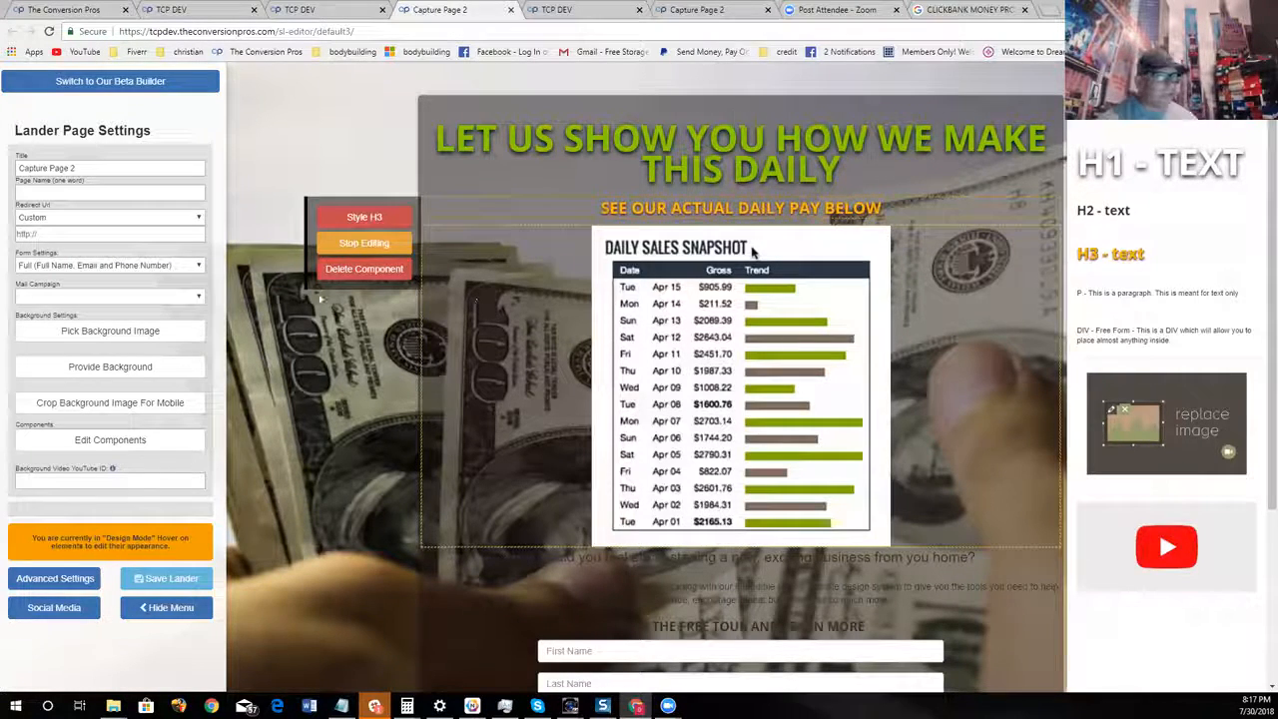
pyautogui.click(365, 244)
# Change the subheadline's text color to white
pyautogui.click(364, 217)
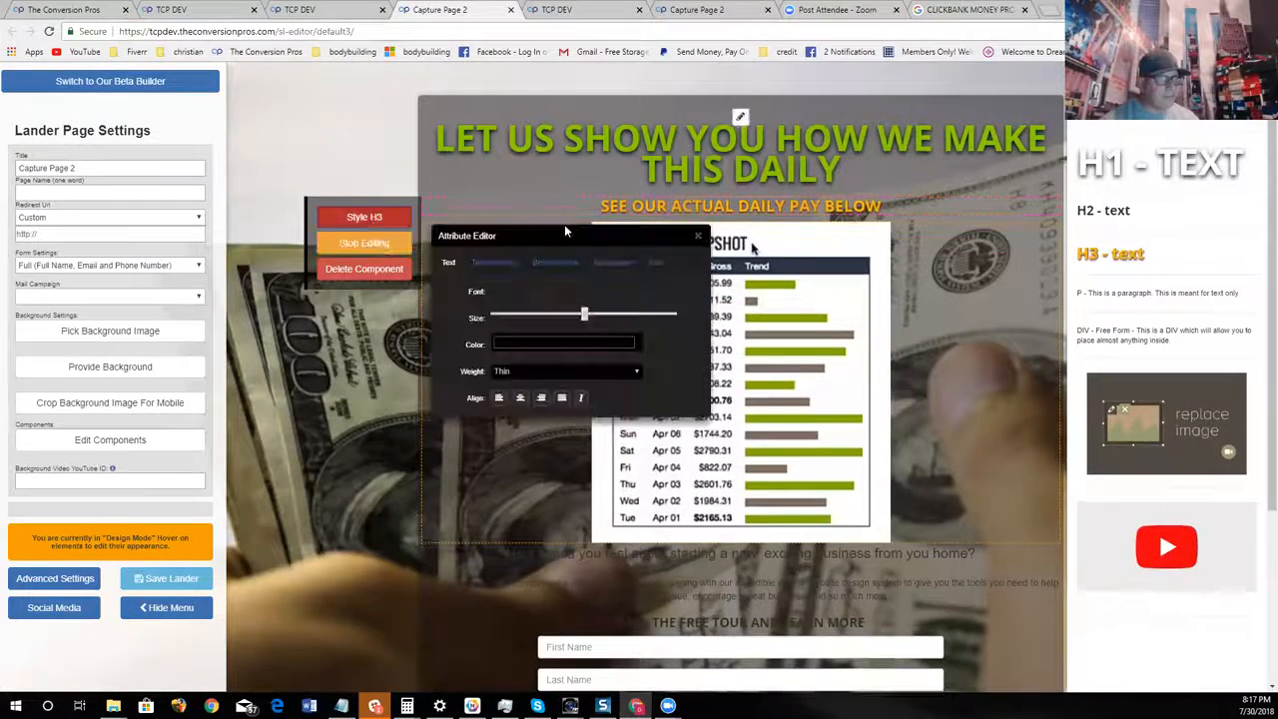
pyautogui.click(567, 344)
pyautogui.click(501, 365)
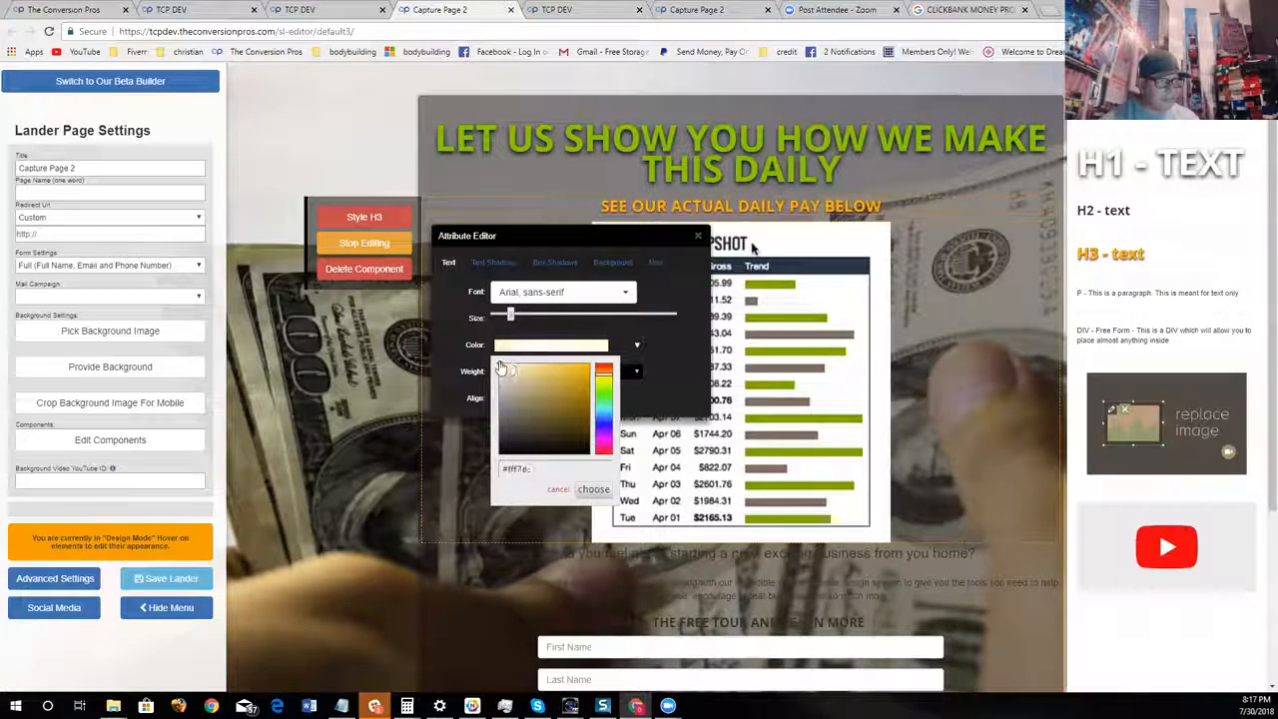
pyautogui.click(594, 489)
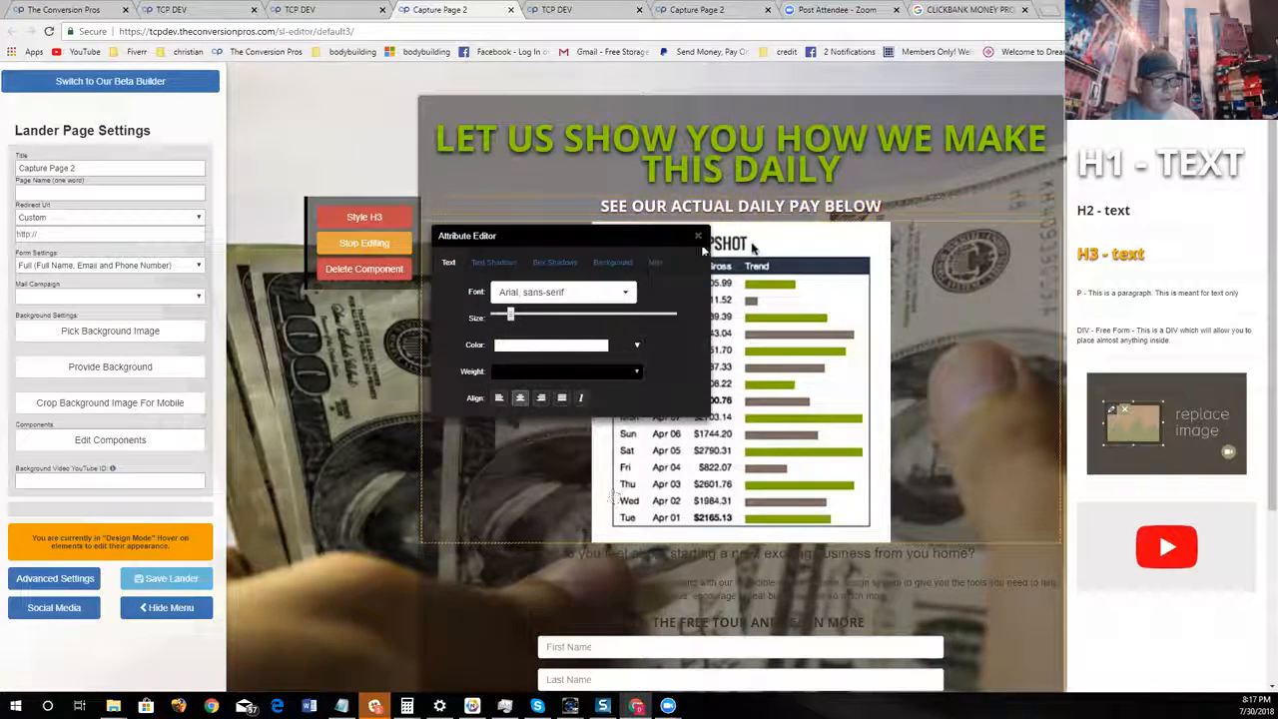
pyautogui.click(699, 237)
# Delete the small descriptive paragraph directly above the "TAKE THE FREE TOUR AND LEARN MORE" heading
pyautogui.scroll(-2, 890, 315)
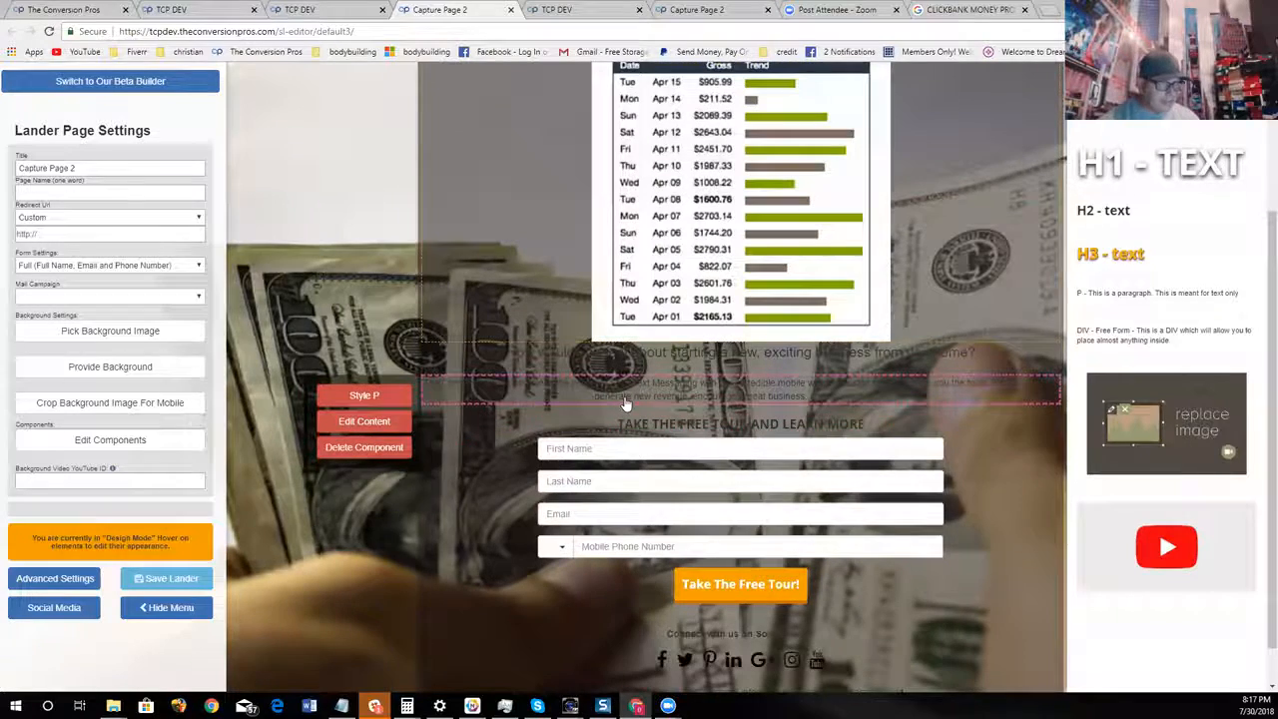
pyautogui.click(395, 448)
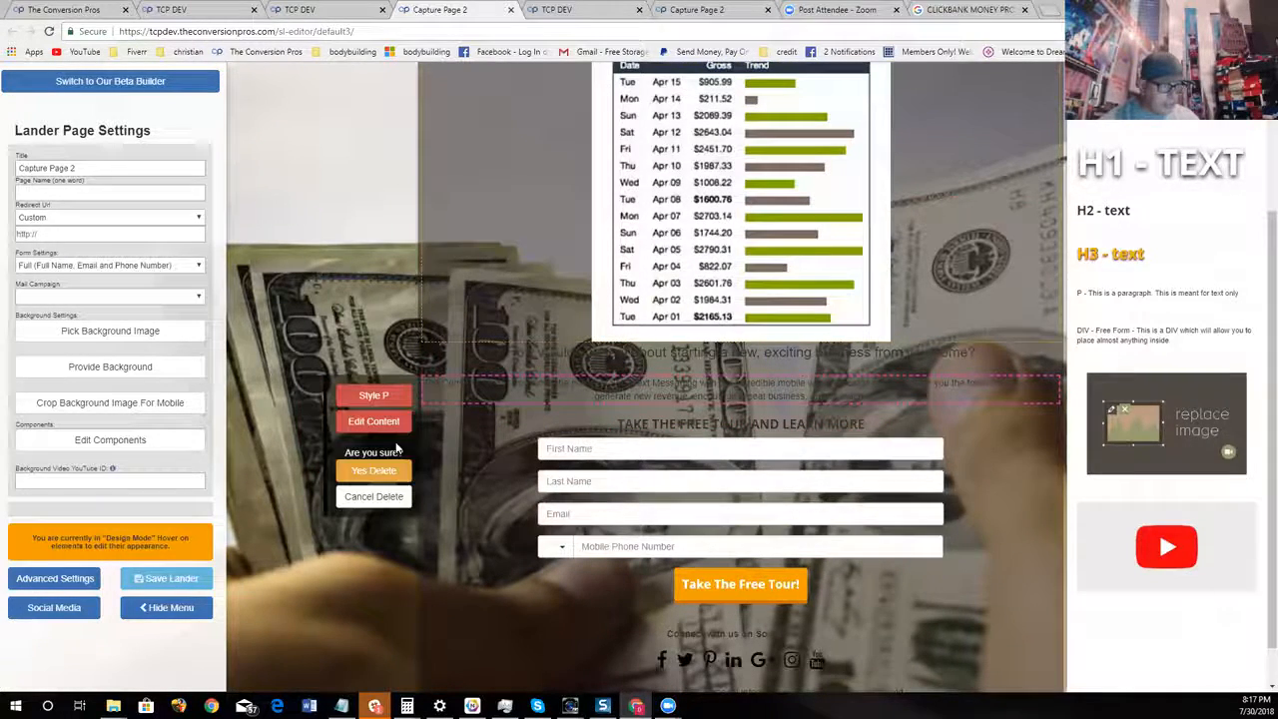
pyautogui.click(373, 470)
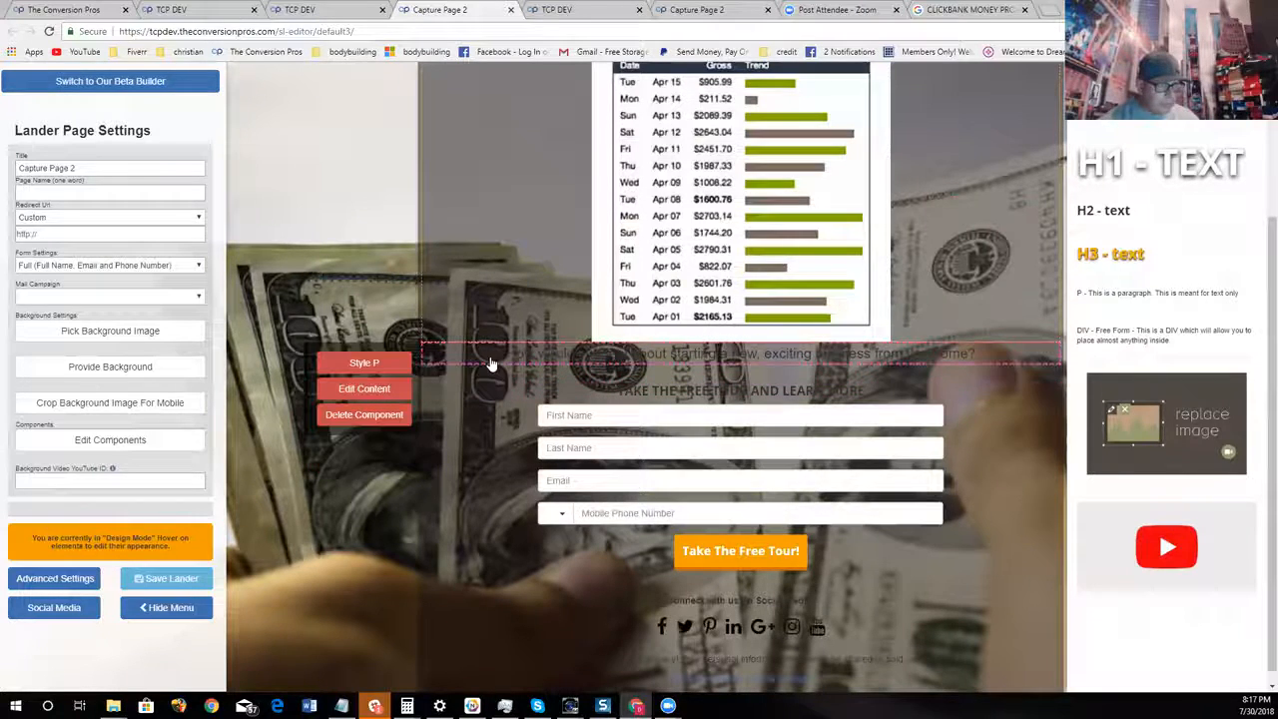
# Change the text color of the "How would you feel about starting a new, exciting business" paragraph to white
pyautogui.click(363, 388)
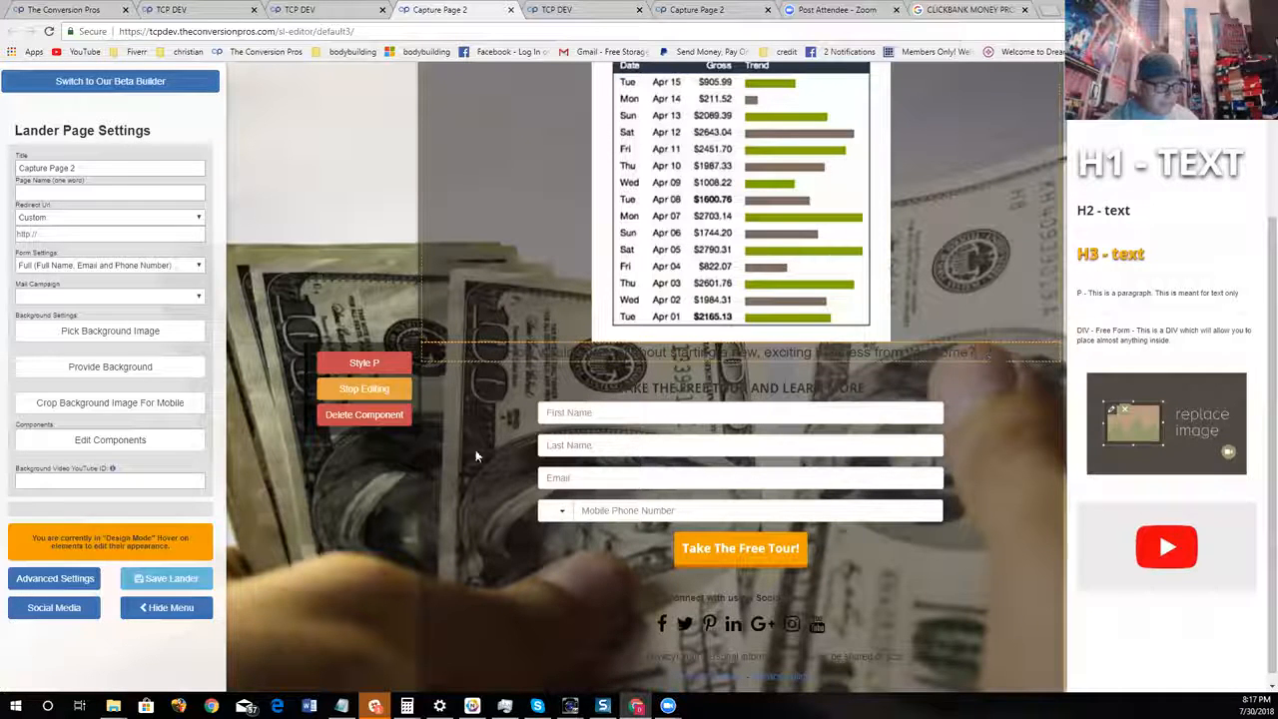
pyautogui.click(364, 362)
pyautogui.click(512, 492)
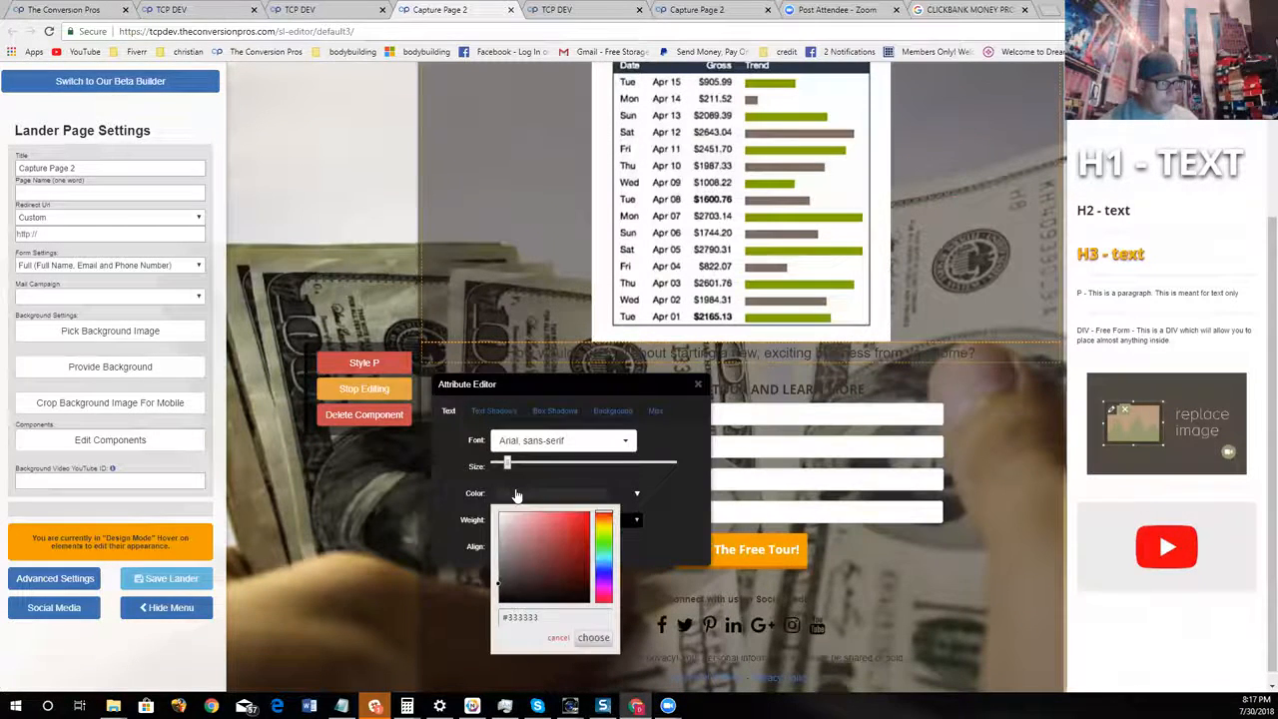
pyautogui.click(499, 512)
pyautogui.click(593, 638)
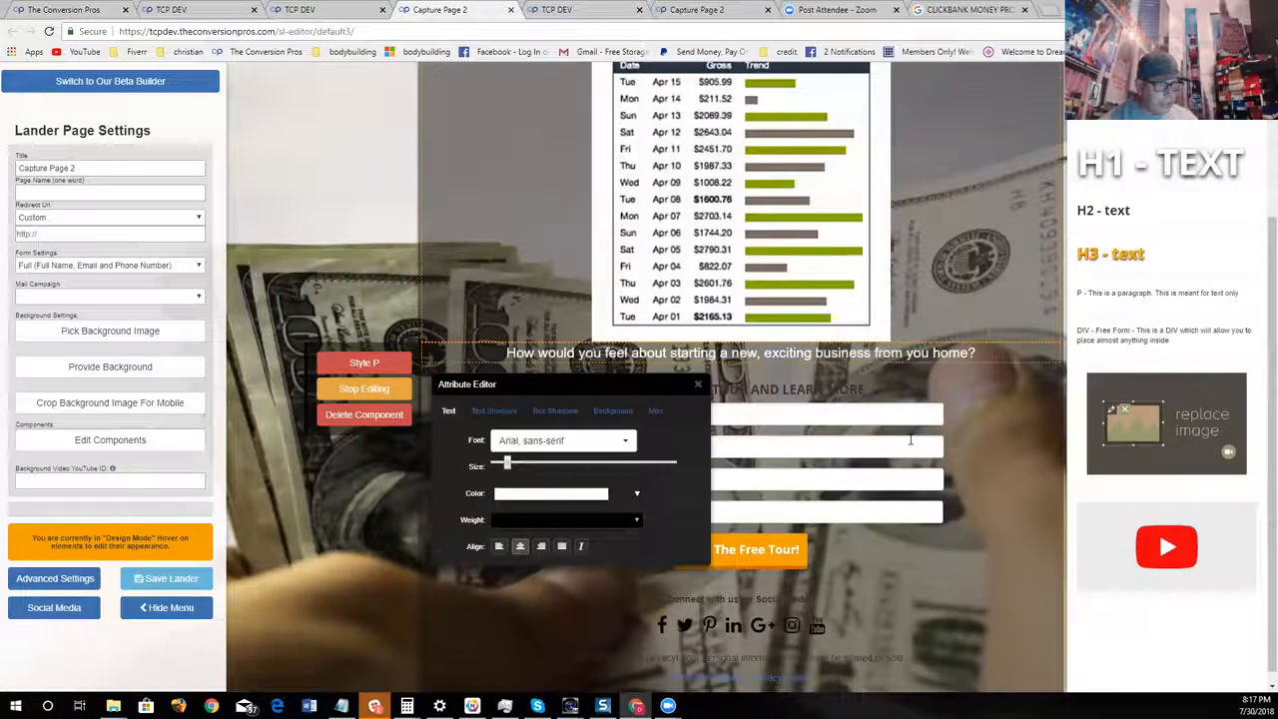
pyautogui.click(699, 384)
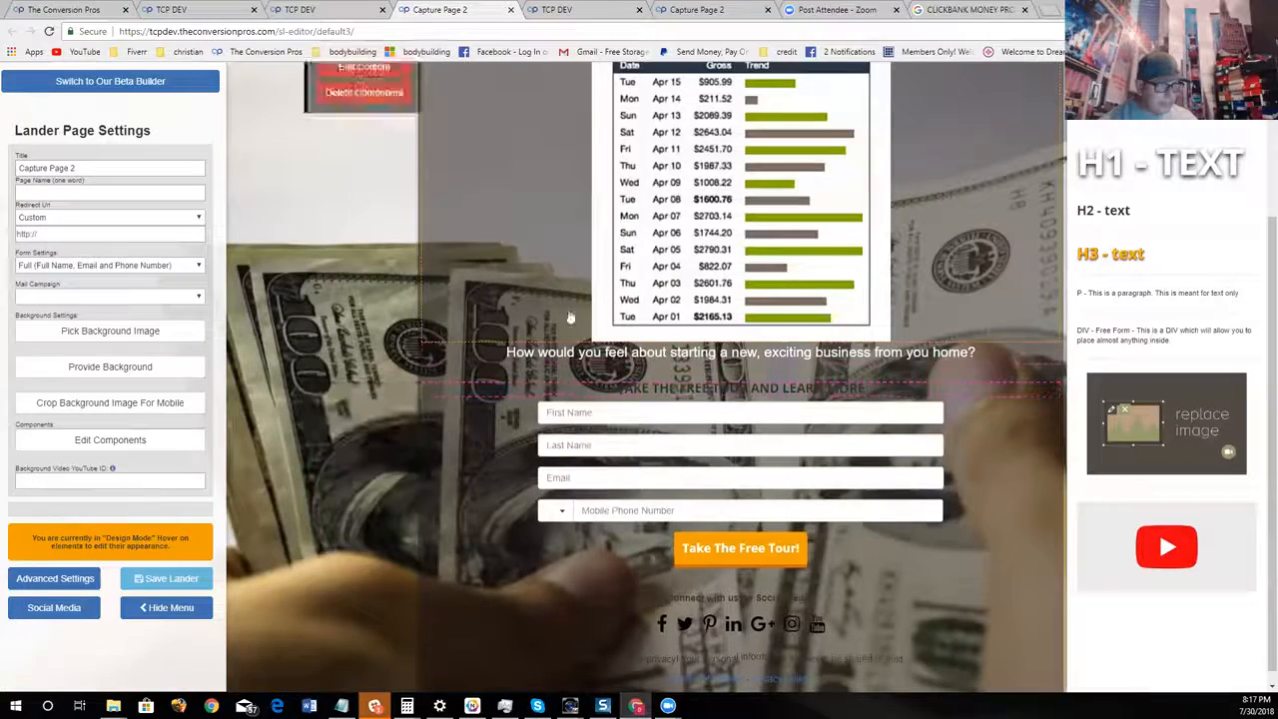
# Replace the paragraph below the sales image with "JUST WATCH OUR PRESENTATION ON THE NEXT PAGE"
pyautogui.click(389, 388)
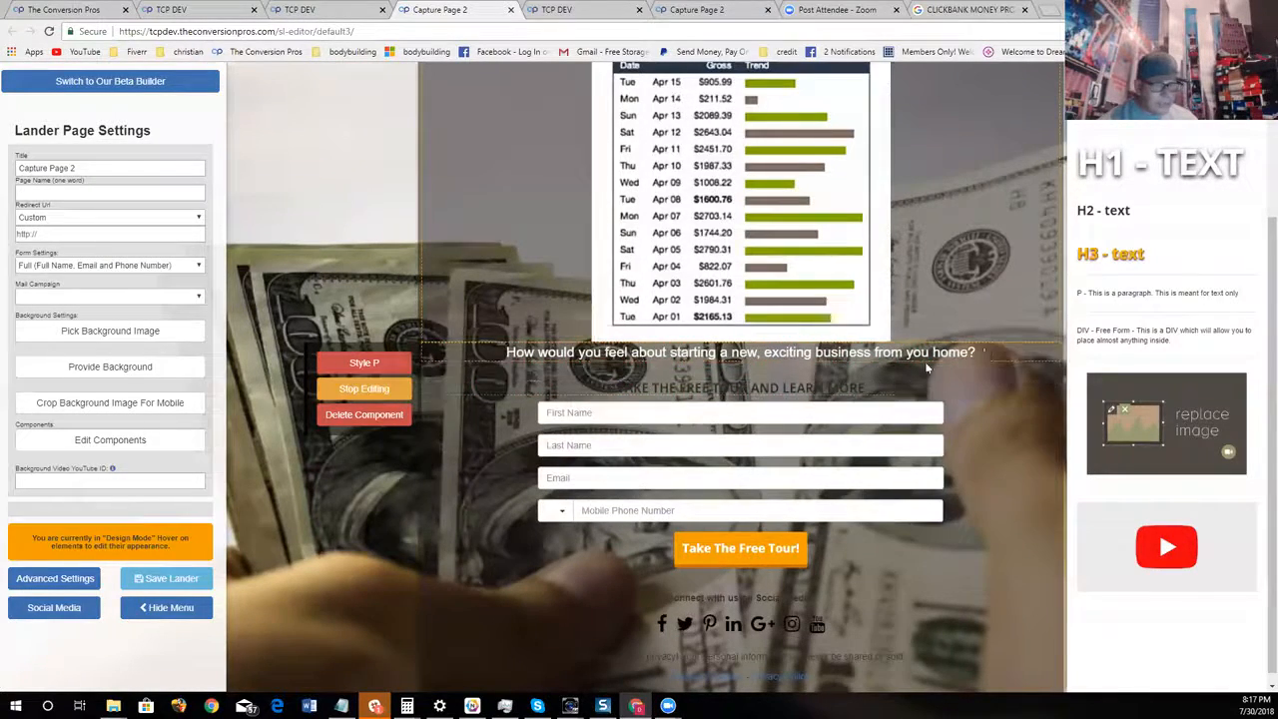
pyautogui.press('BackSpace')
pyautogui.press('BackSpace')
pyautogui.press('BackSpace')
pyautogui.press('BackSpace')
pyautogui.press('BackSpace')
pyautogui.press('BackSpace')
pyautogui.press('BackSpace')
pyautogui.press('BackSpace')
pyautogui.press('BackSpace')
pyautogui.press('BackSpace')
pyautogui.press('BackSpace')
pyautogui.press('BackSpace')
pyautogui.press('BackSpace')
pyautogui.press('BackSpace')
pyautogui.press('BackSpace')
pyautogui.press('BackSpace')
pyautogui.press('BackSpace')
pyautogui.press('BackSpace')
pyautogui.press('BackSpace')
pyautogui.press('BackSpace')
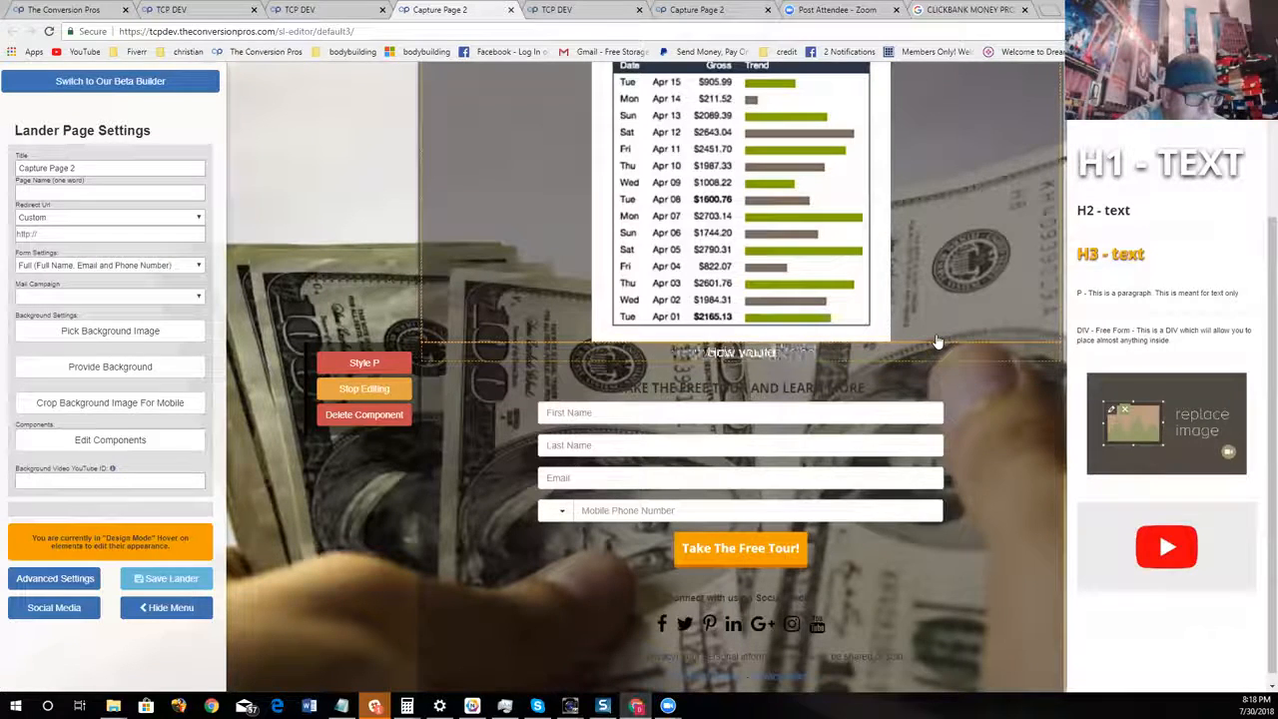
pyautogui.press('BackSpace')
pyautogui.press('BackSpace')
pyautogui.press('BackSpace')
pyautogui.press('BackSpace')
pyautogui.press('BackSpace')
pyautogui.press('BackSpace')
pyautogui.press('BackSpace')
pyautogui.press('BackSpace')
pyautogui.press('BackSpace')
pyautogui.write('JUST WATCH OUR PRRSENTATION ON THE ')
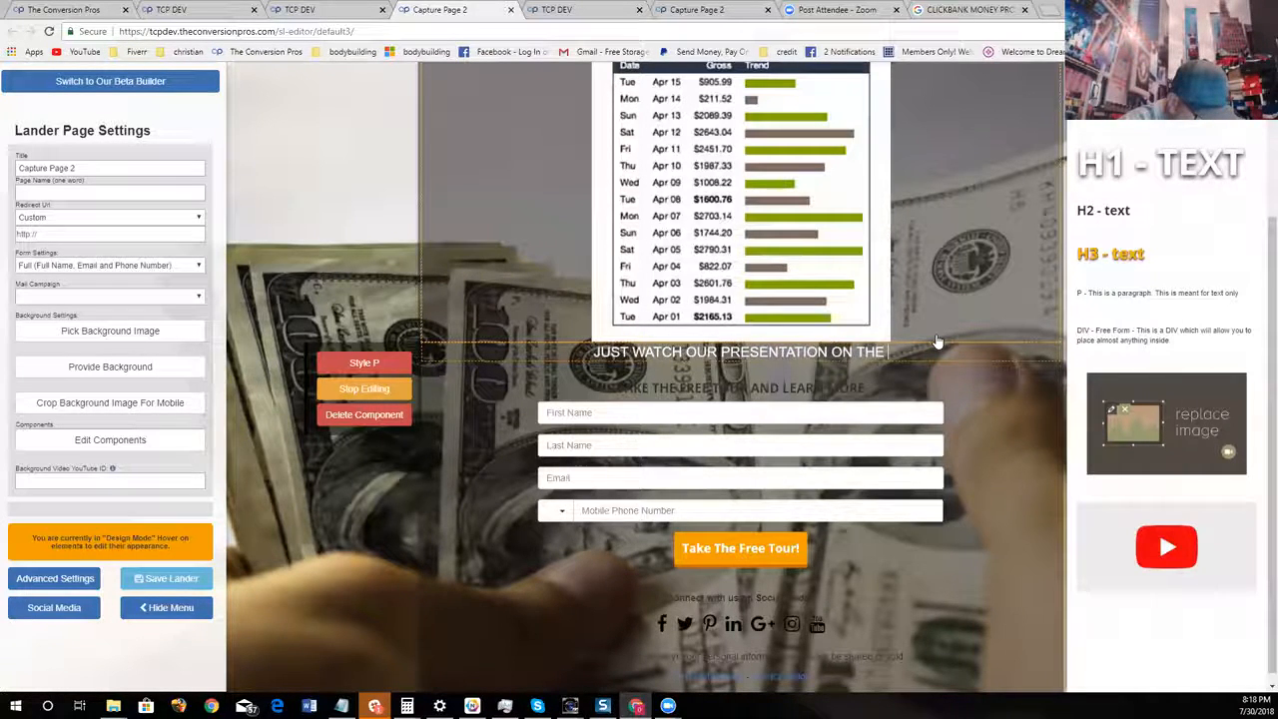
pyautogui.write('NEXT PAGE')
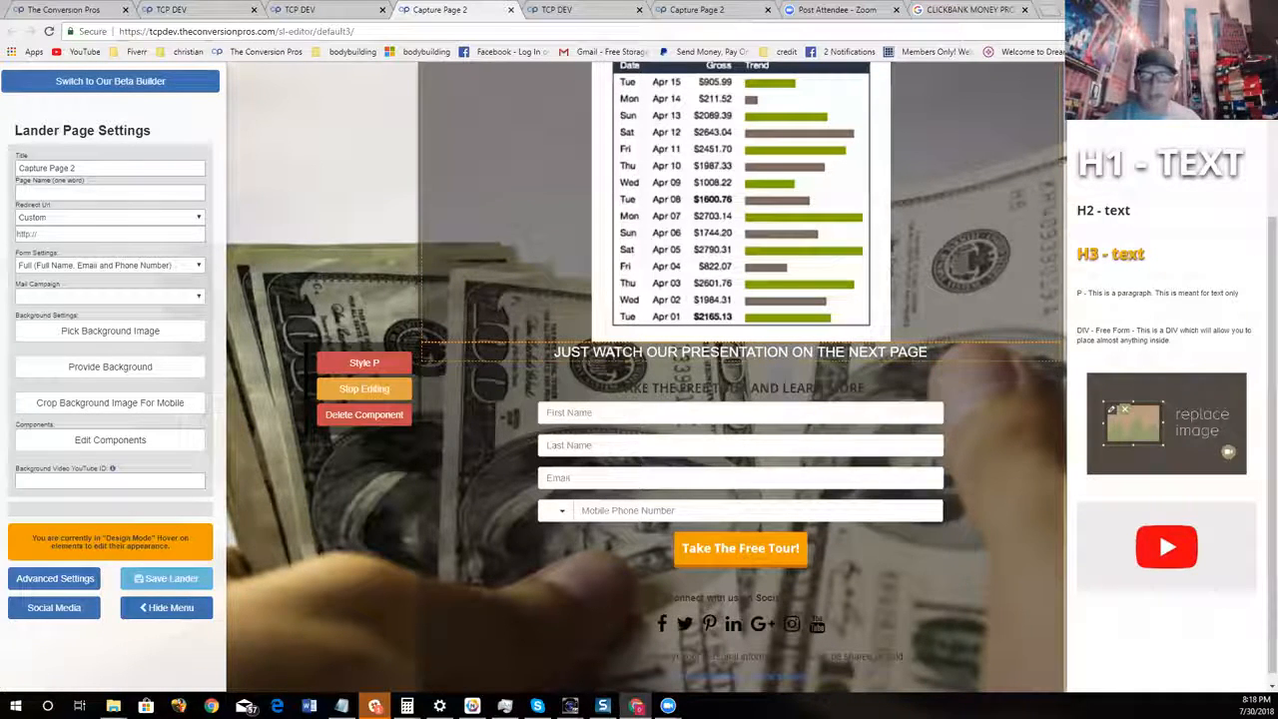
# Add a black text shadow with a slight positive Y offset to the presentation paragraph
pyautogui.click(393, 366)
pyautogui.click(496, 411)
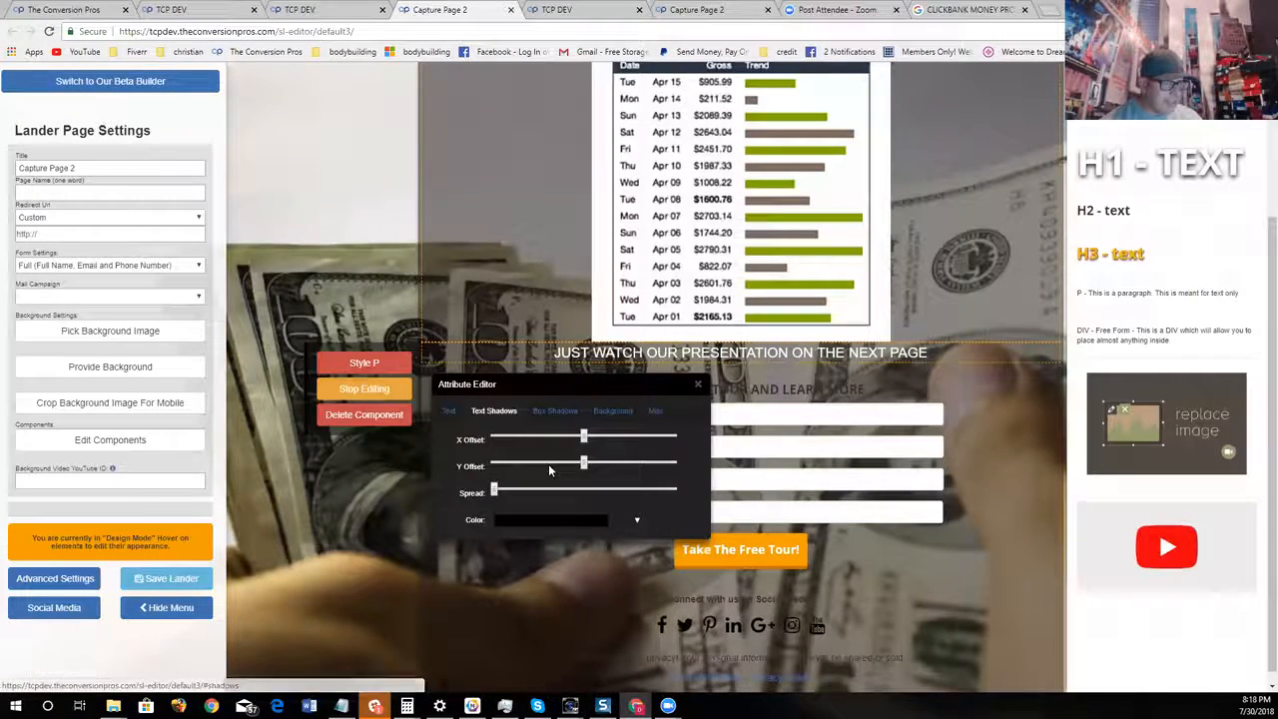
pyautogui.moveTo(585, 466); pyautogui.dragTo(591, 466)
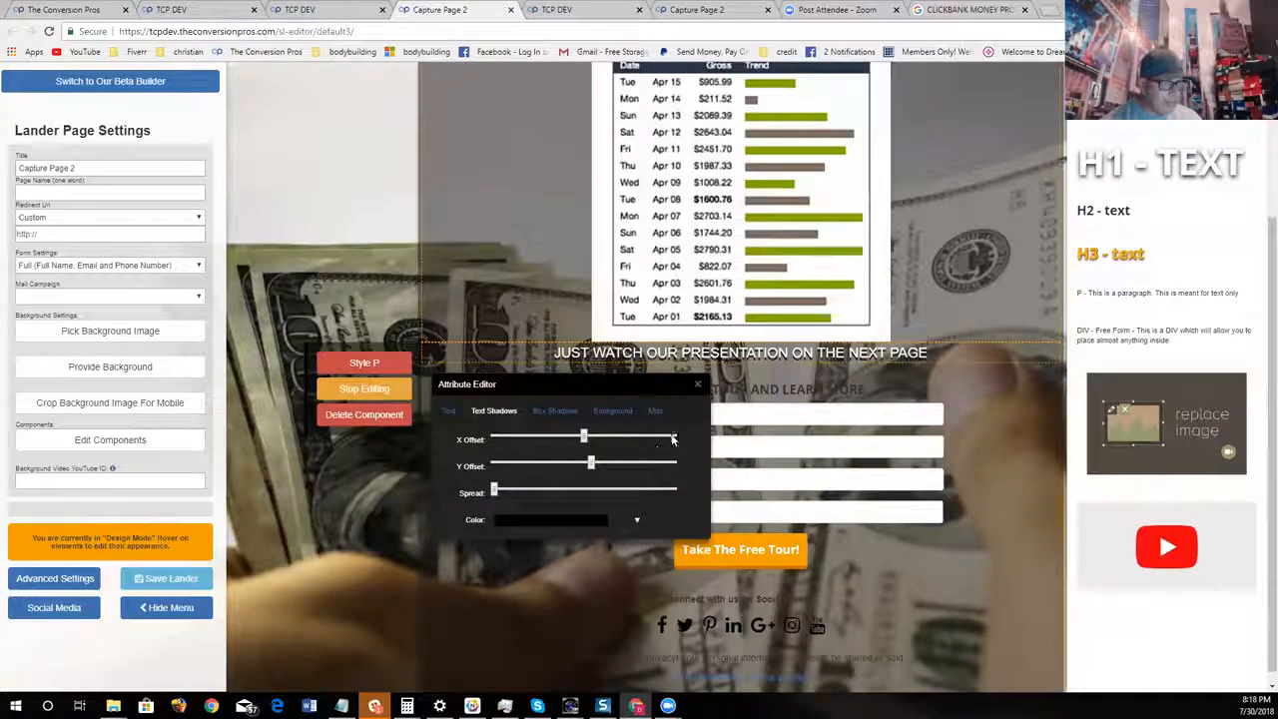
pyautogui.click(699, 385)
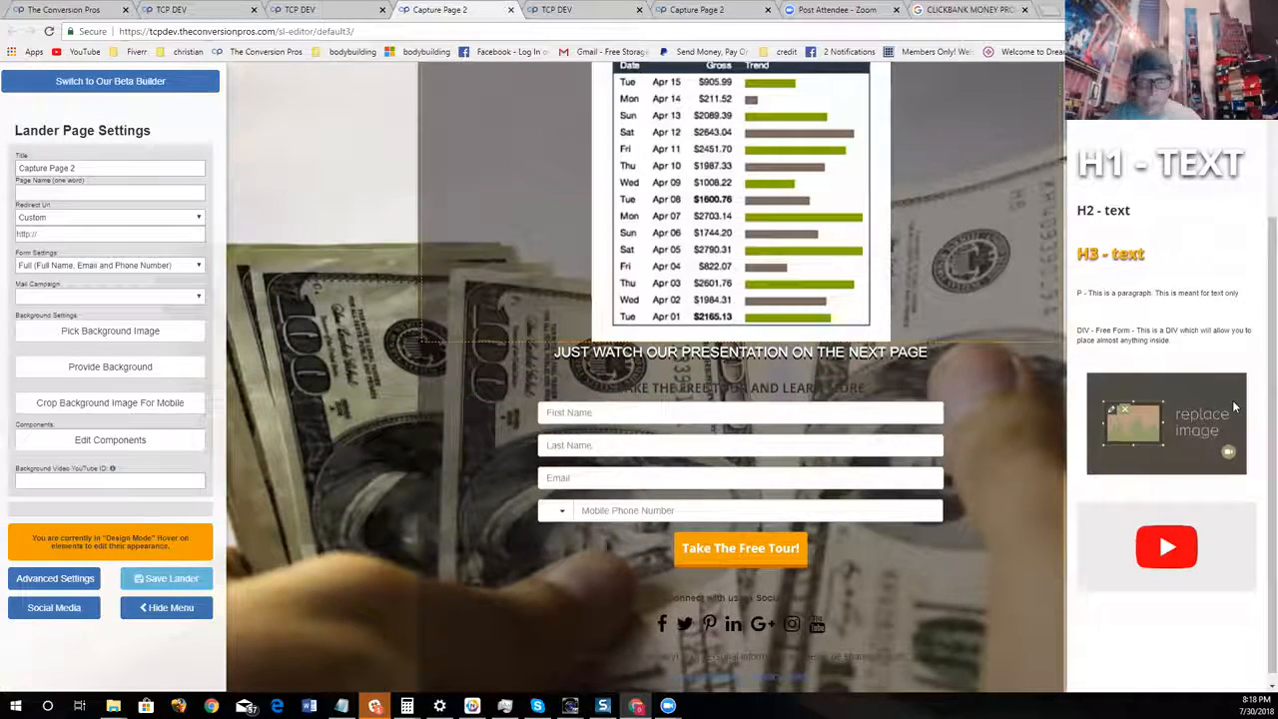
# Copy the green color code #84ce1d from the main headline's text color settings
pyautogui.moveTo(661, 393)
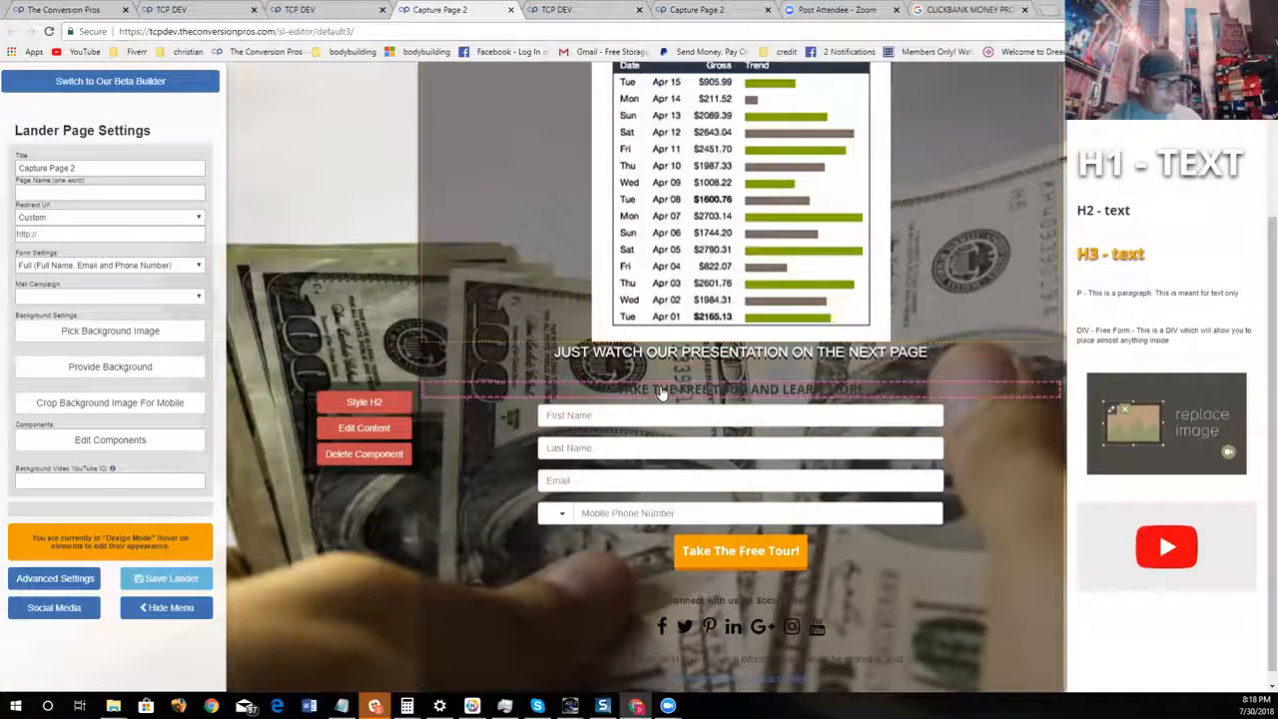
pyautogui.scroll(2, 661, 392)
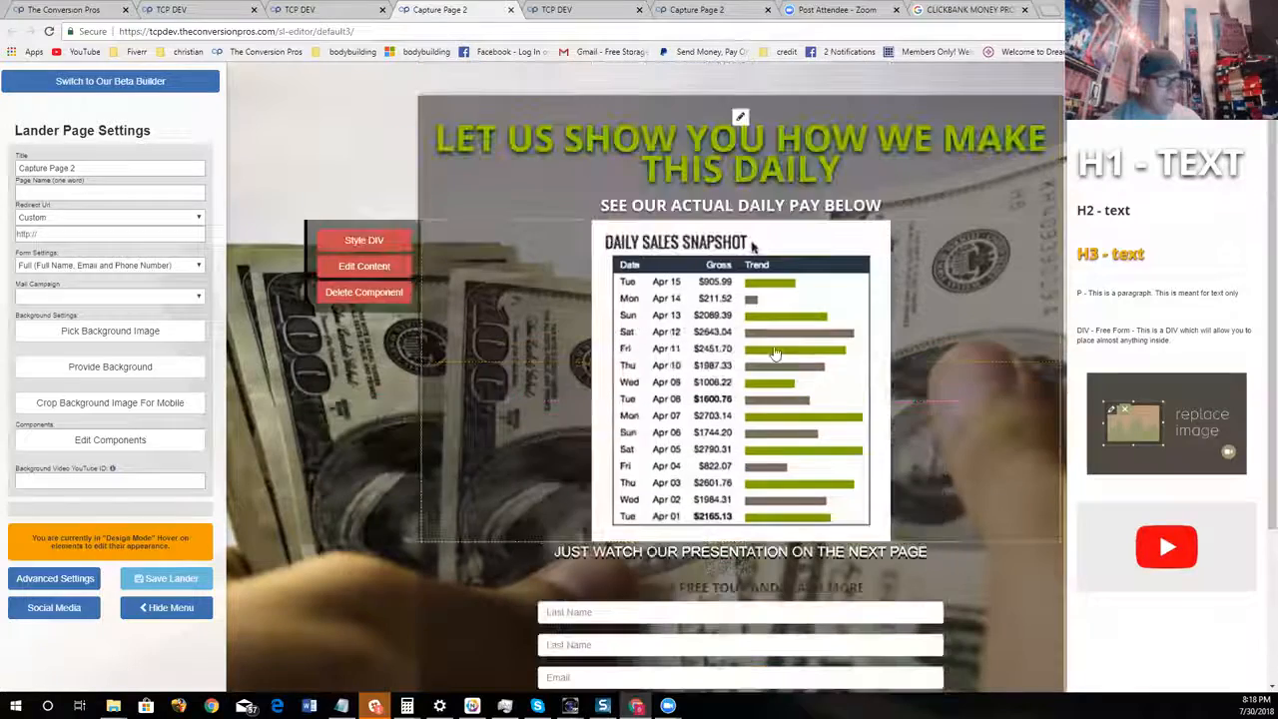
pyautogui.click(443, 156)
pyautogui.click(556, 328)
pyautogui.tripleClick(560, 440)
pyautogui.rightClick(560, 440)
pyautogui.click(579, 459)
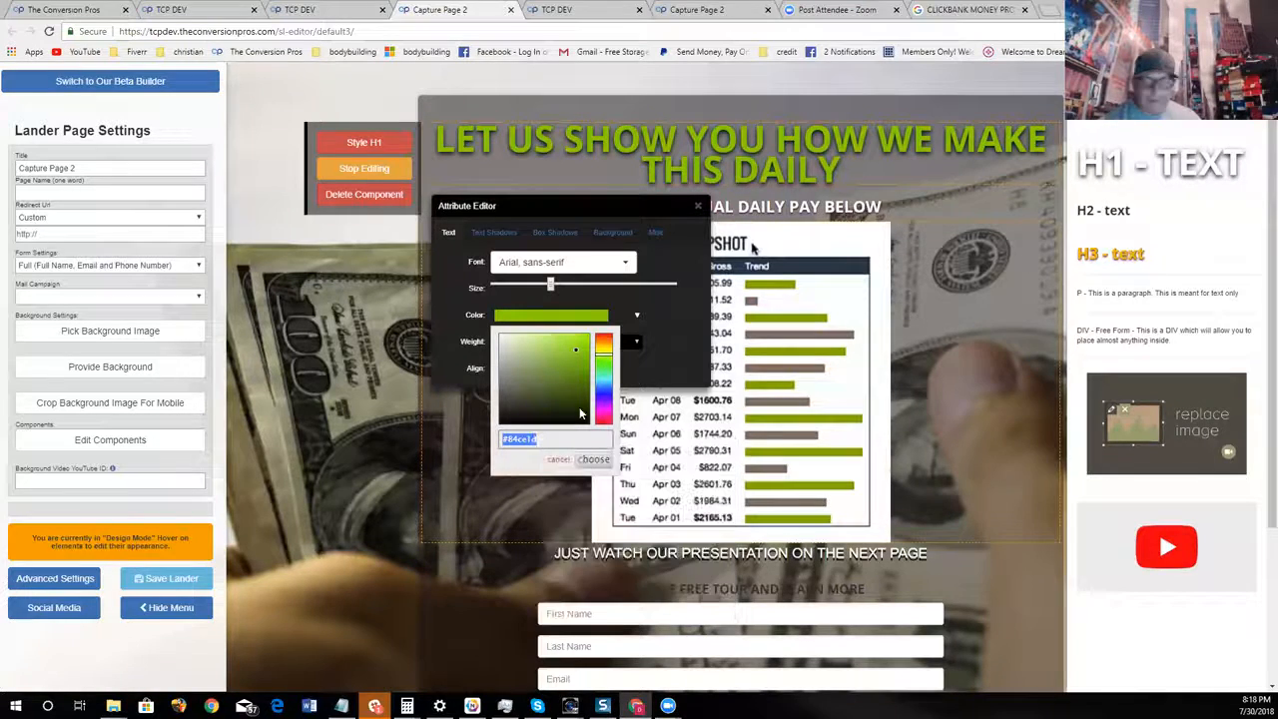
pyautogui.click(608, 461)
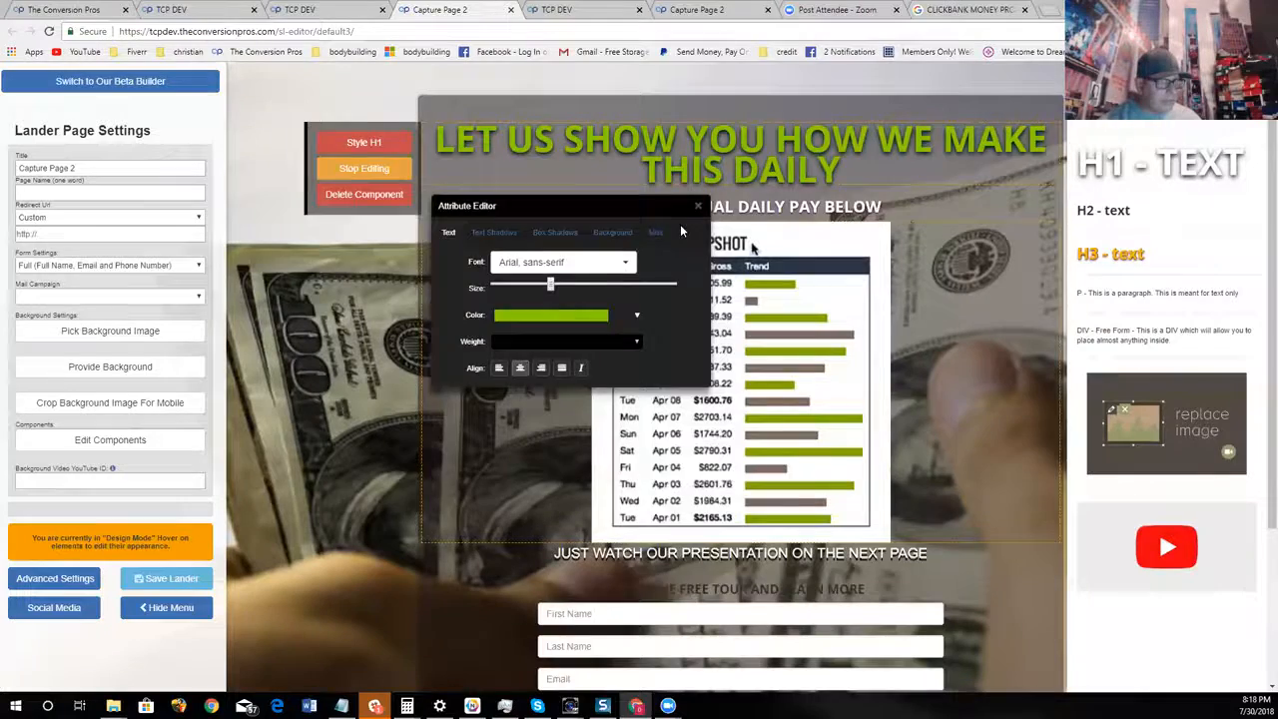
# Set the background color of the "Take The Free Tour!" button to the copied green #84ce1d
pyautogui.click(698, 205)
pyautogui.scroll(-3, 747, 300)
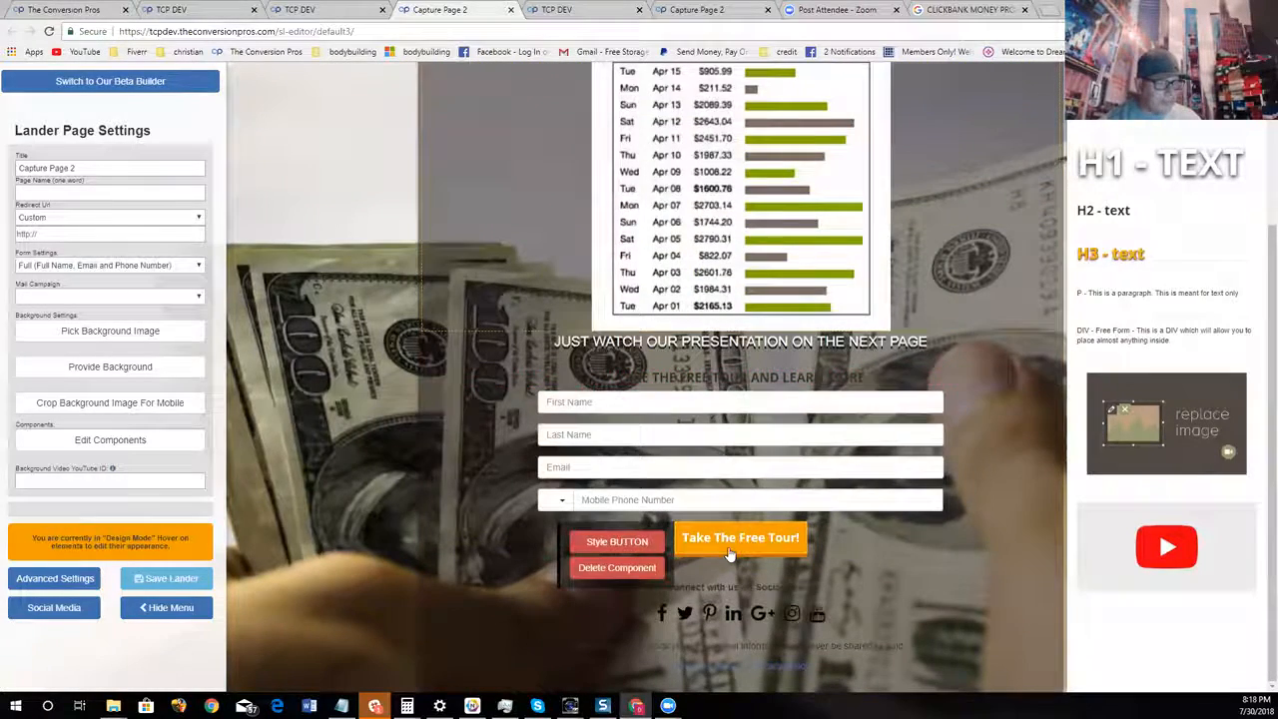
pyautogui.click(617, 542)
pyautogui.moveTo(821, 573); pyautogui.dragTo(810, 214)
pyautogui.click(854, 241)
pyautogui.click(821, 271)
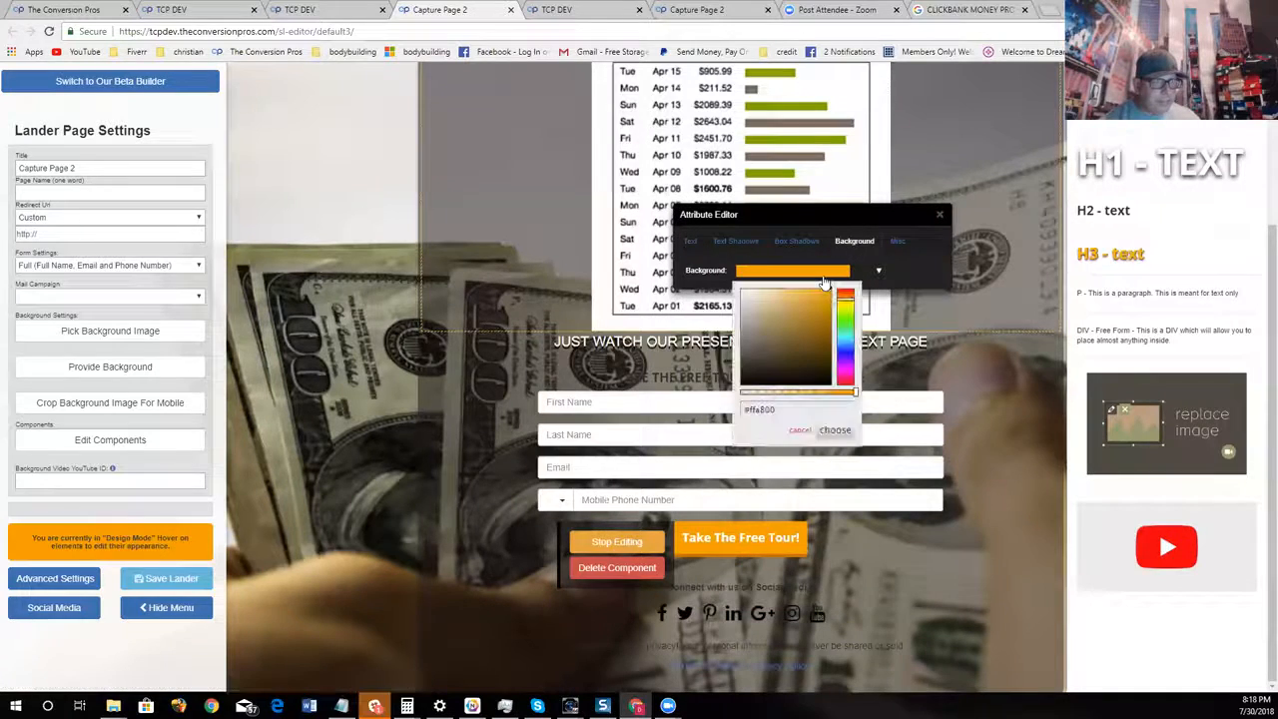
pyautogui.moveTo(789, 409); pyautogui.dragTo(707, 420)
pyautogui.rightClick(757, 410)
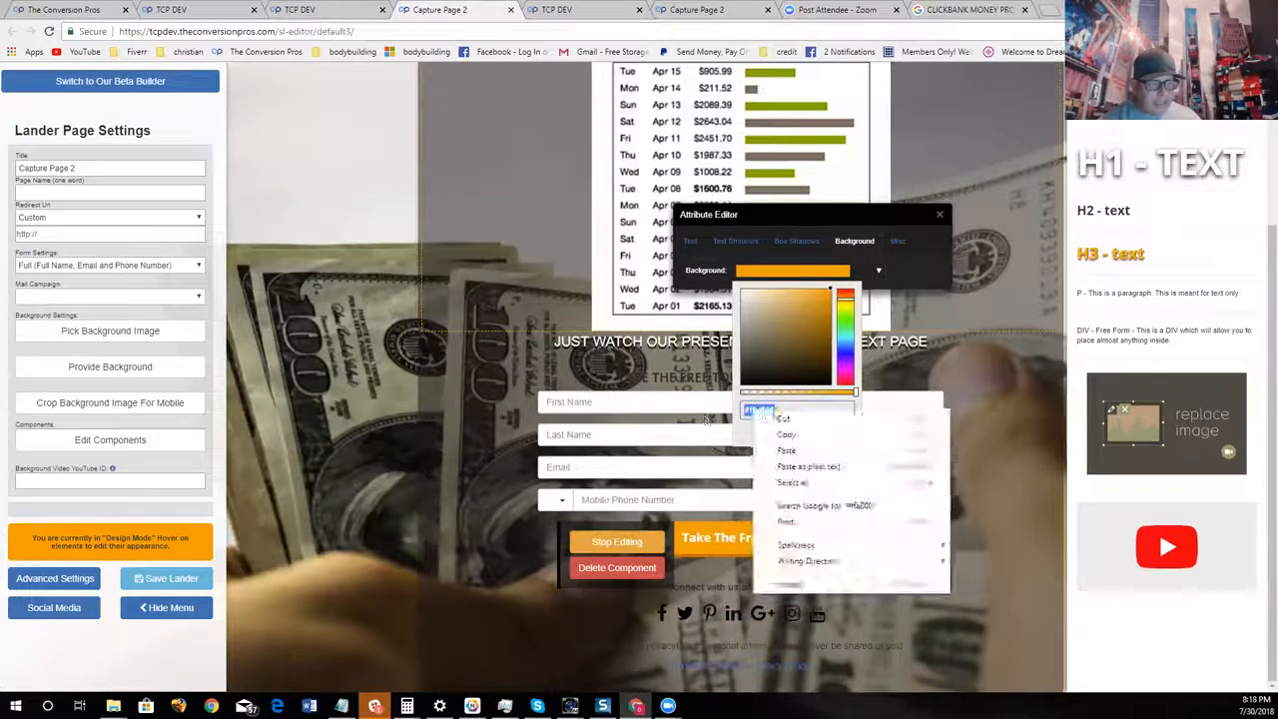
pyautogui.click(787, 450)
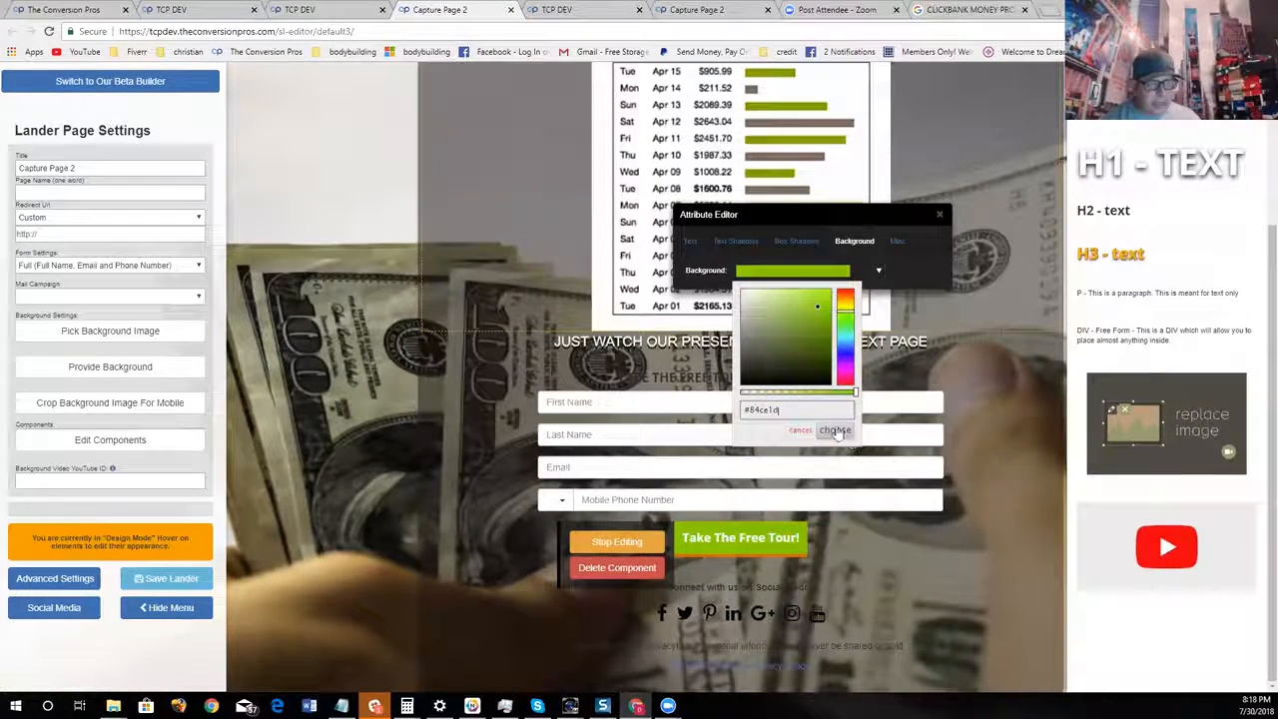
pyautogui.click(837, 432)
# Give the "Take The Free Tour!" button a black box shadow with slight positive X and Y offsets and a moderate spread
pyautogui.click(819, 354)
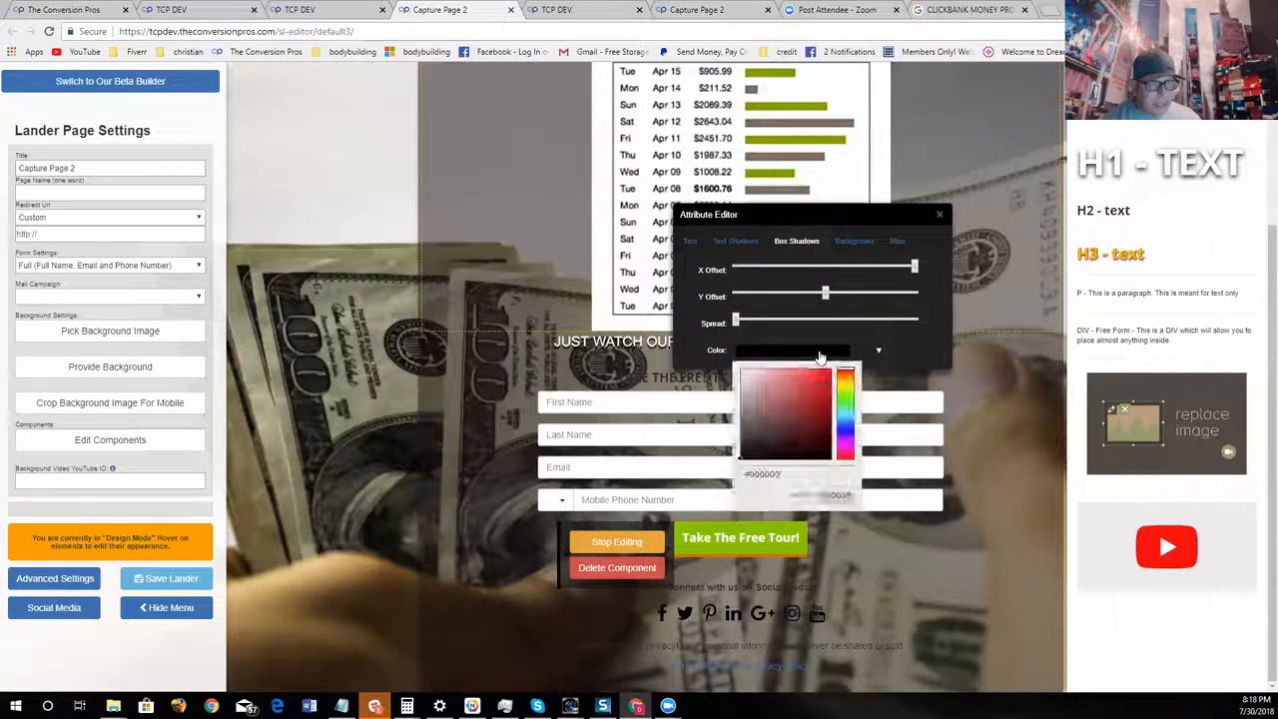
pyautogui.click(837, 496)
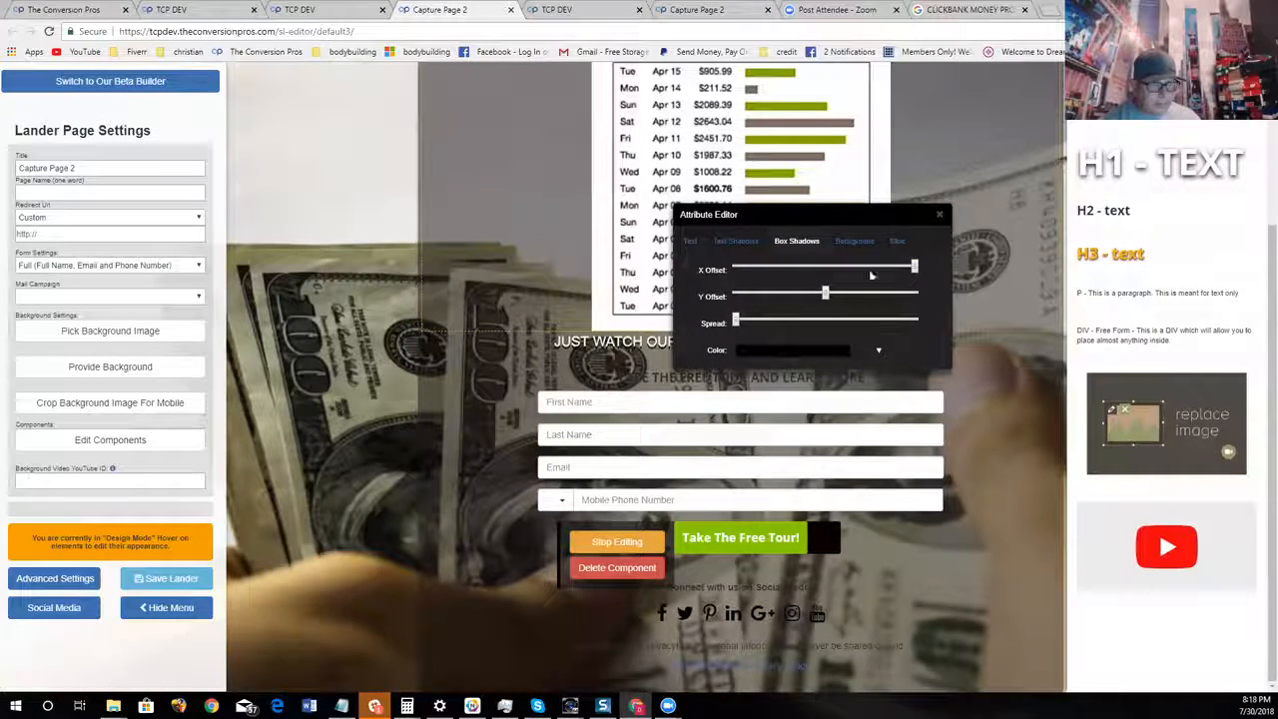
pyautogui.moveTo(914, 267); pyautogui.dragTo(833, 293)
pyautogui.moveTo(745, 324); pyautogui.dragTo(796, 322)
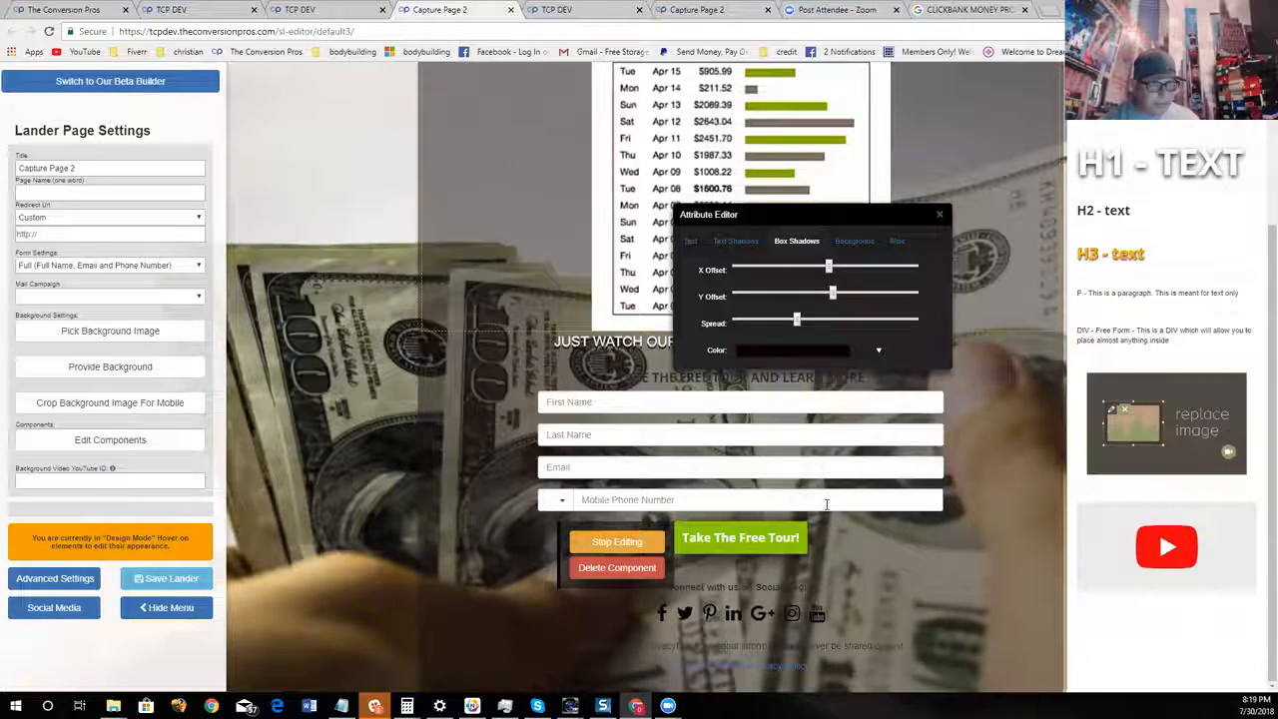
pyautogui.click(939, 214)
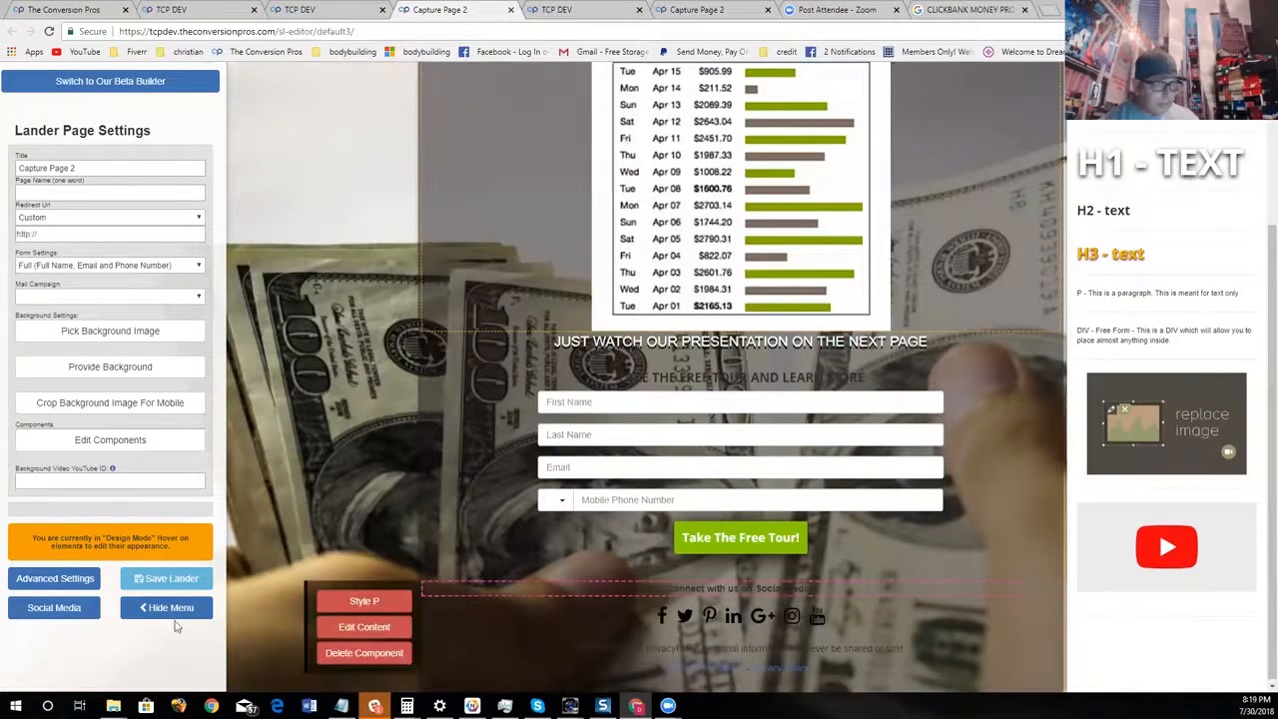
# Remove the social media icons from the page by applying the social media settings with the URLs left empty
pyautogui.click(54, 608)
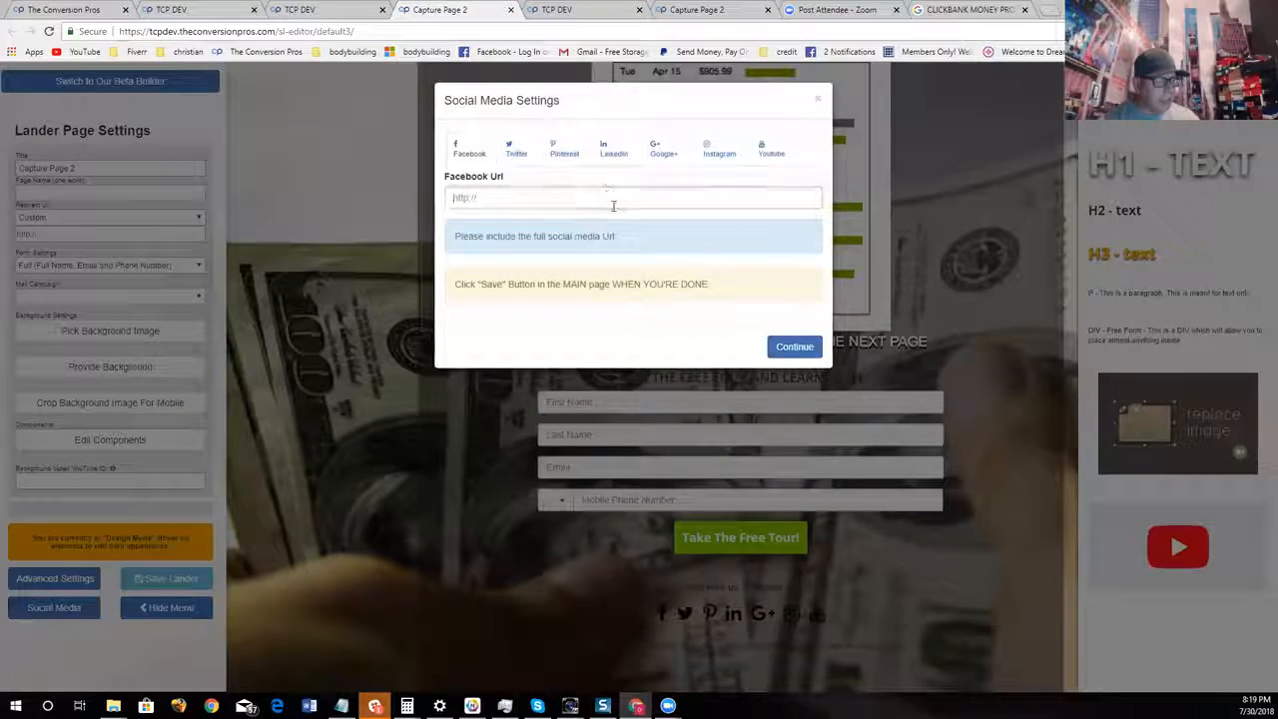
pyautogui.click(794, 346)
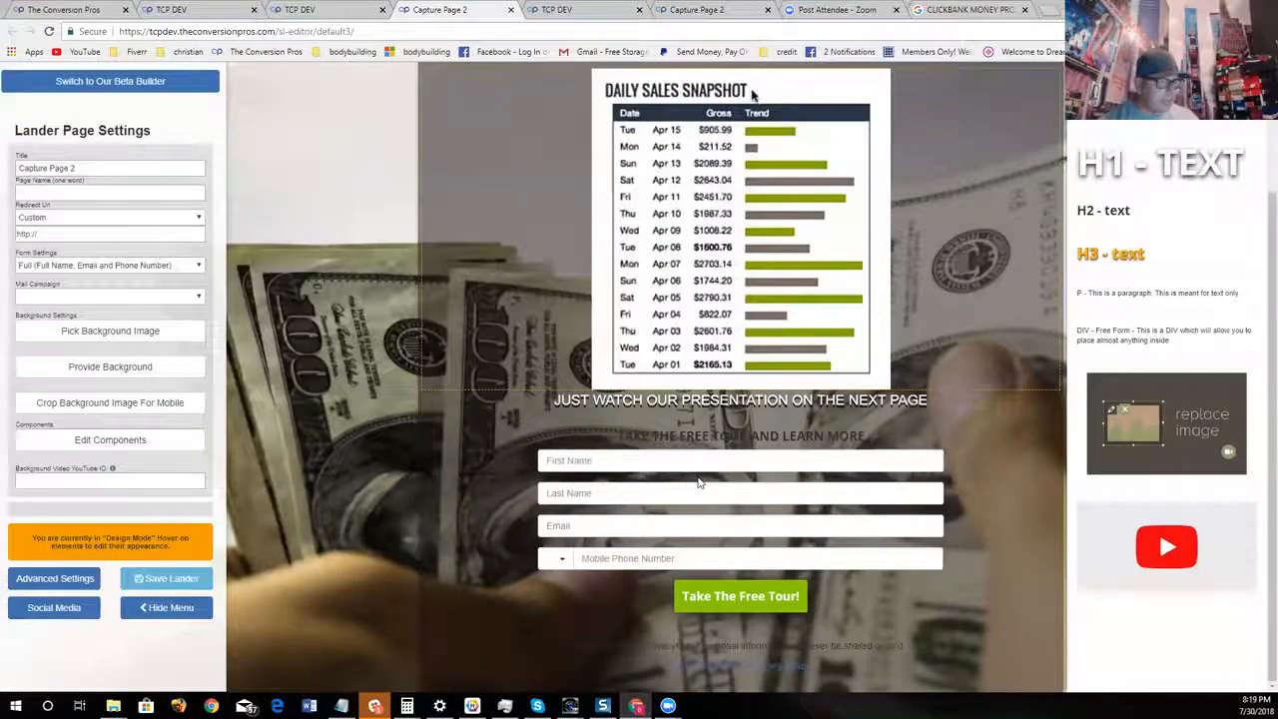
# Color the "TAKE THE FREE TOUR AND LEARN MORE" heading #84ce1d and add a black text shadow with a slight offset
pyautogui.doubleClick(694, 436)
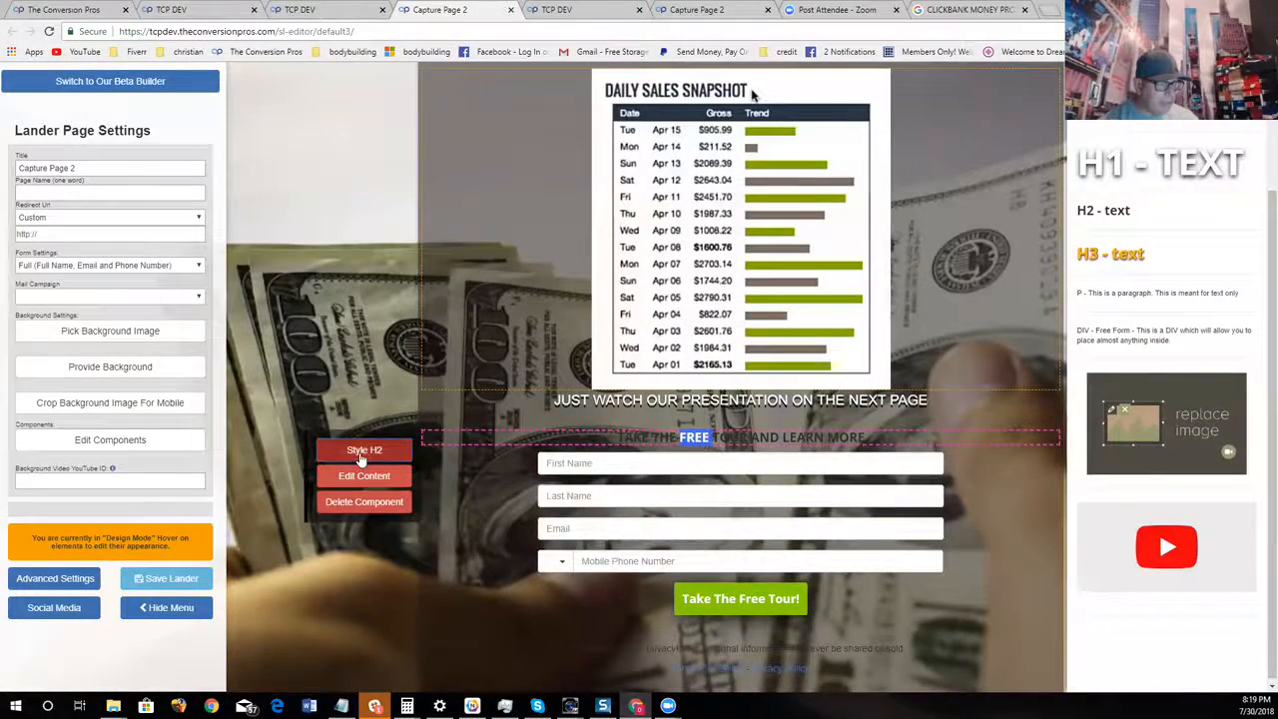
pyautogui.click(362, 451)
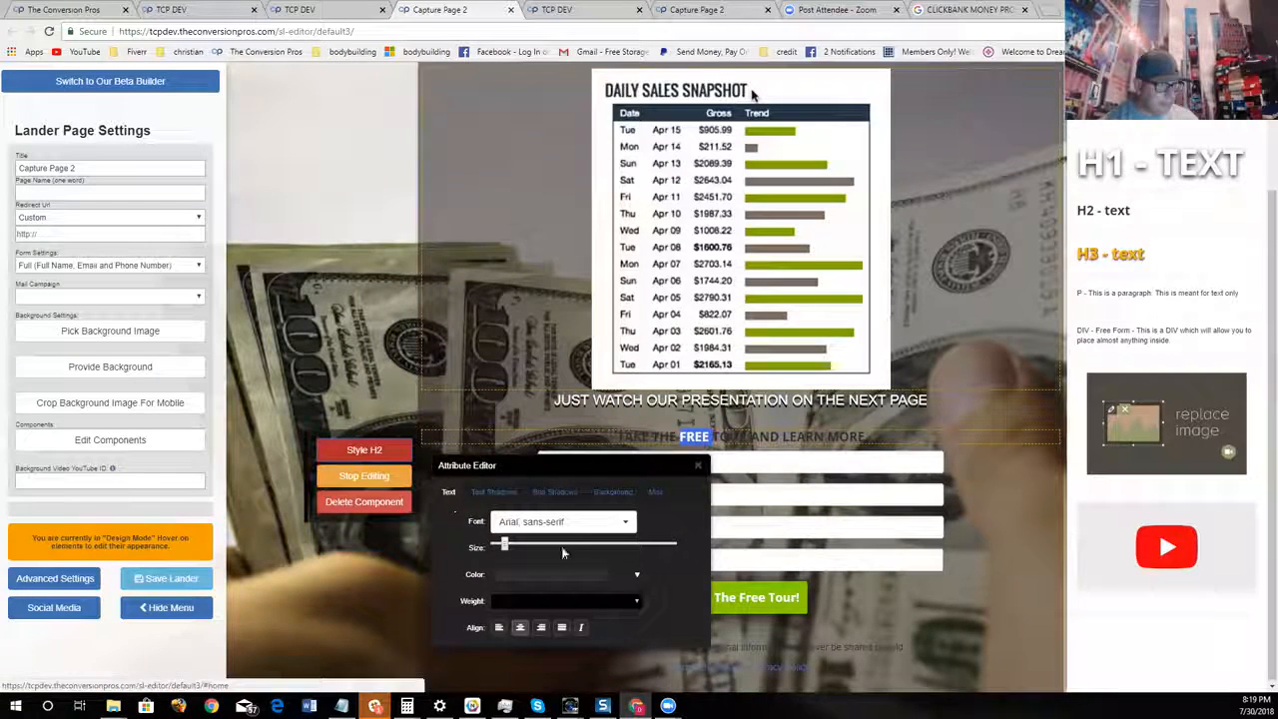
pyautogui.click(561, 575)
pyautogui.moveTo(565, 530); pyautogui.dragTo(486, 519)
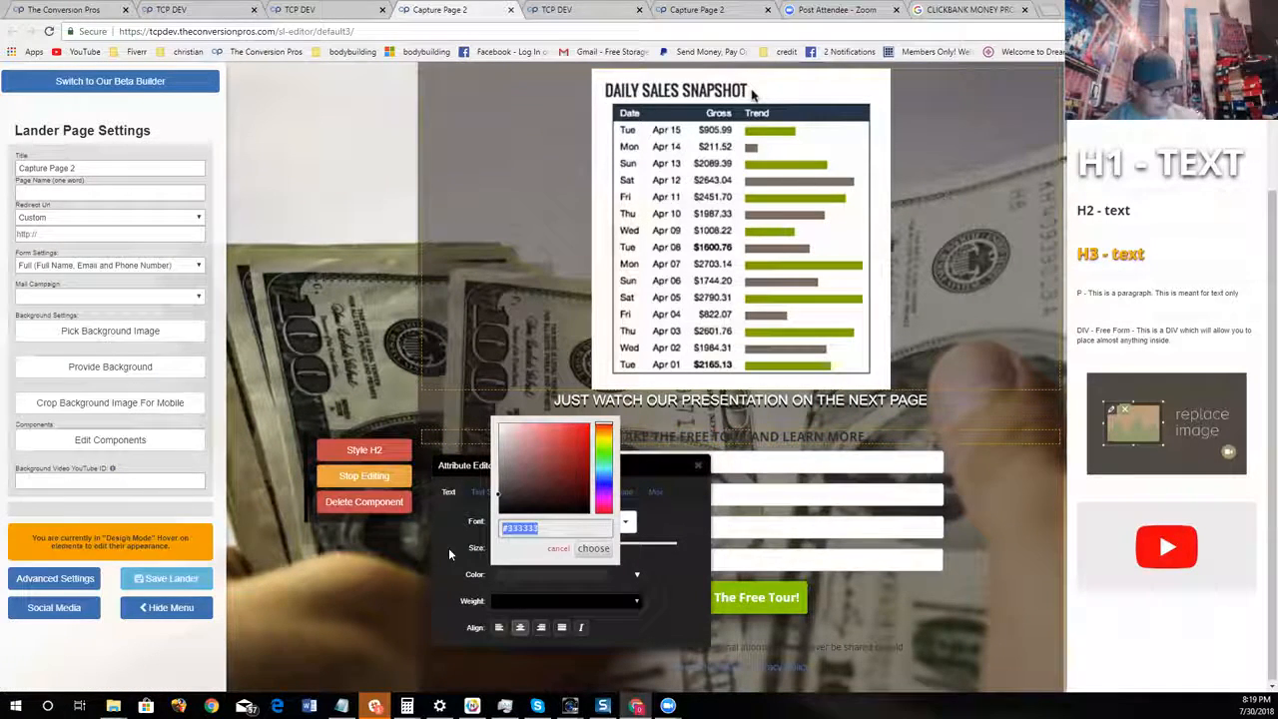
pyautogui.hotkey('ctrl', 'v')
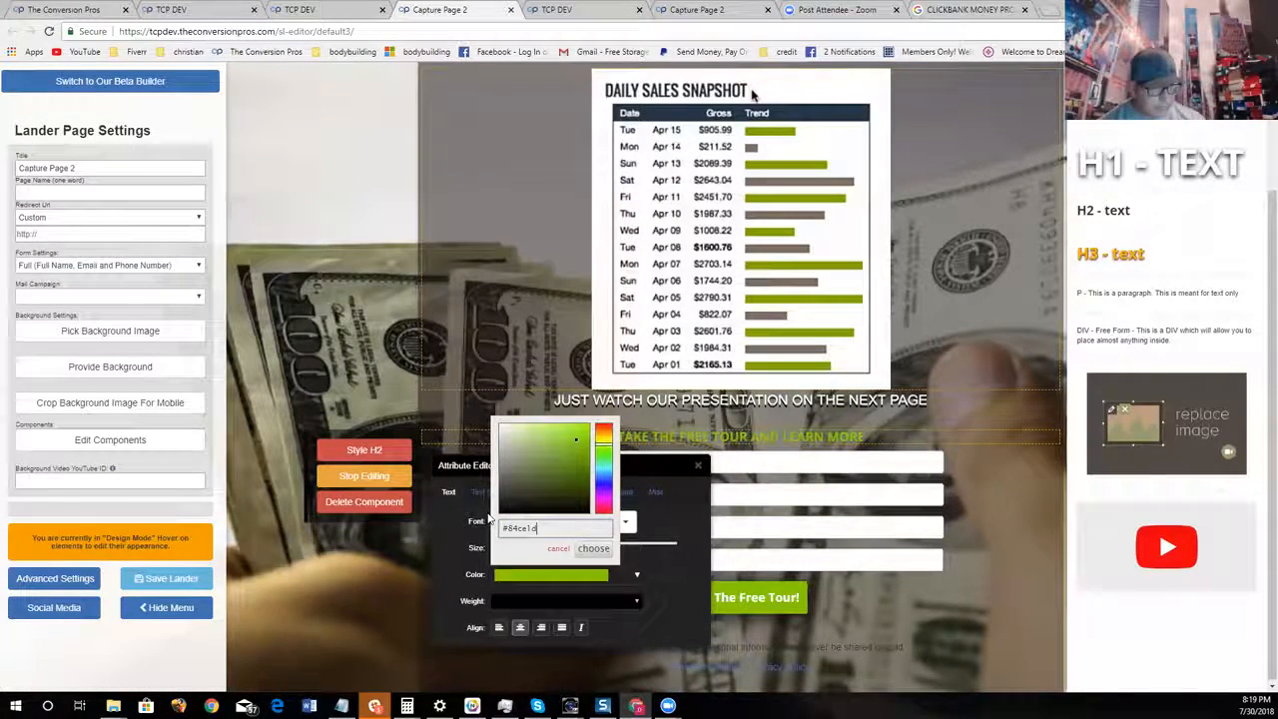
pyautogui.click(597, 550)
pyautogui.click(494, 491)
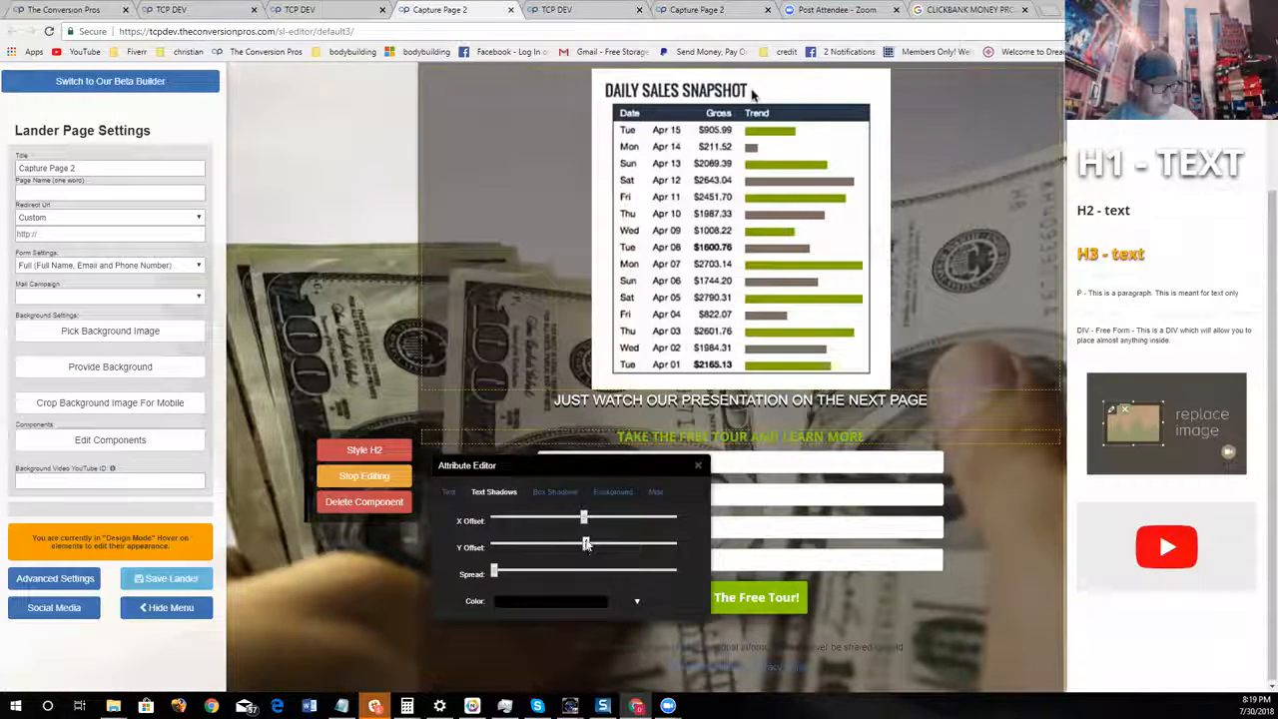
pyautogui.click(698, 465)
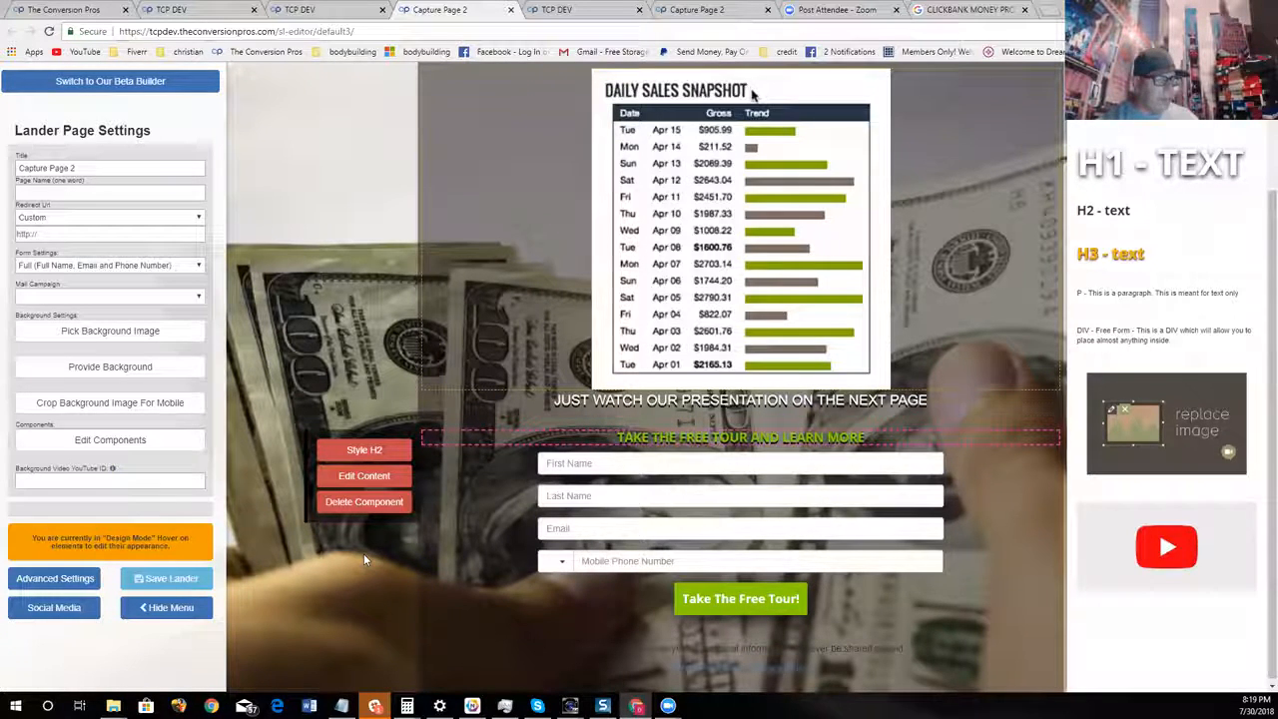
# Hide the settings menu and review the capture page from the headline down to the form button
pyautogui.click(153, 440)
pyautogui.click(152, 611)
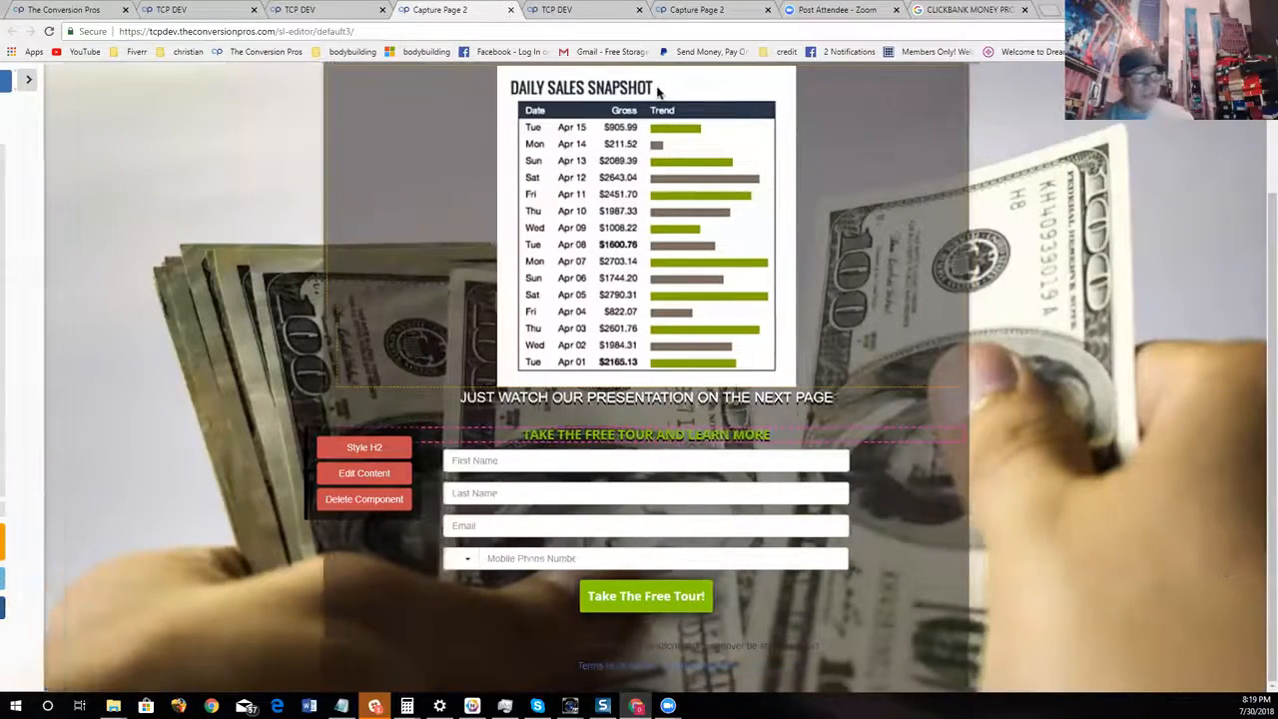
pyautogui.scroll(2, 1222, 462)
pyautogui.scroll(-2, 1218, 448)
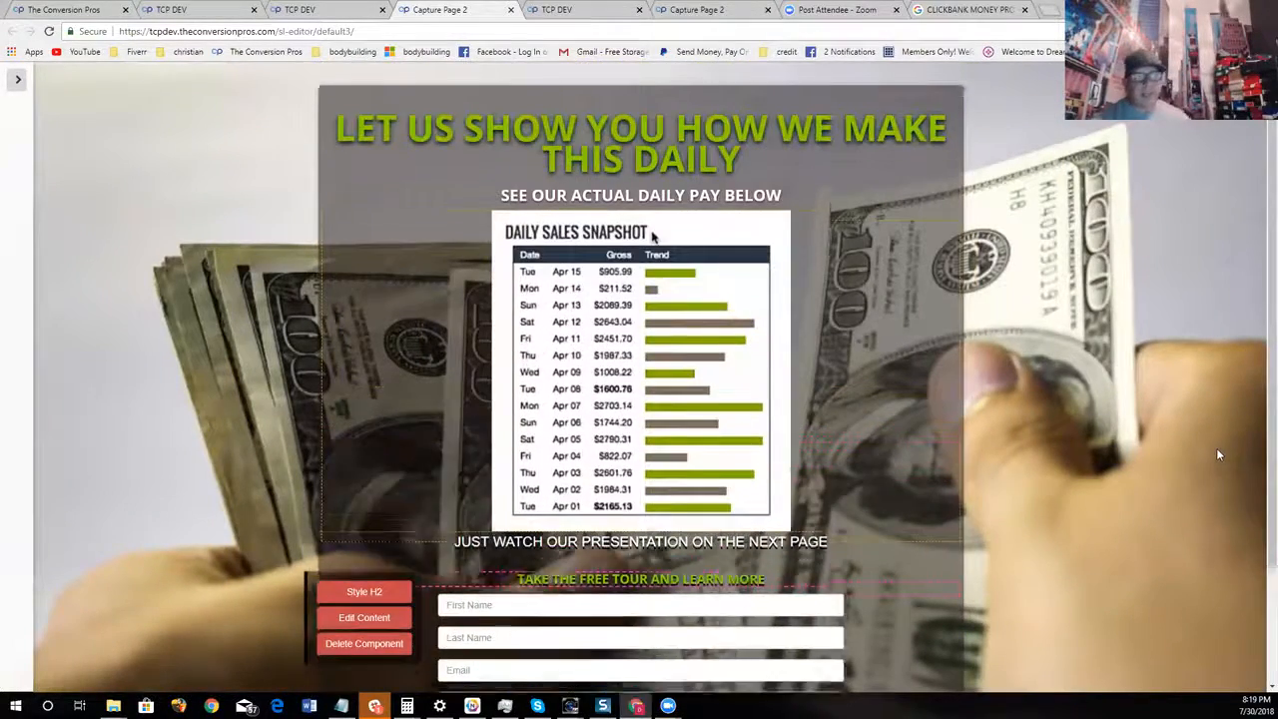
pyautogui.scroll(2, 1217, 447)
pyautogui.scroll(-2, 1065, 409)
pyautogui.scroll(2, 1071, 395)
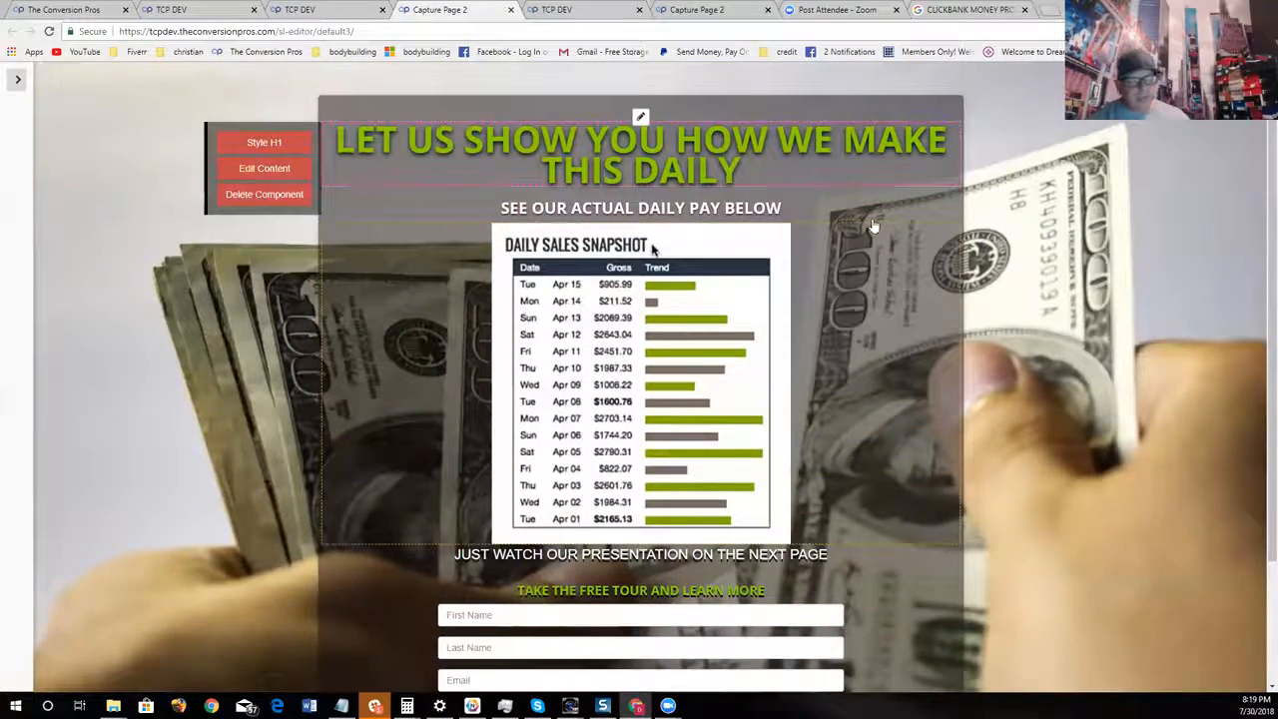
pyautogui.scroll(-2, 1058, 521)
pyautogui.scroll(2, 1058, 522)
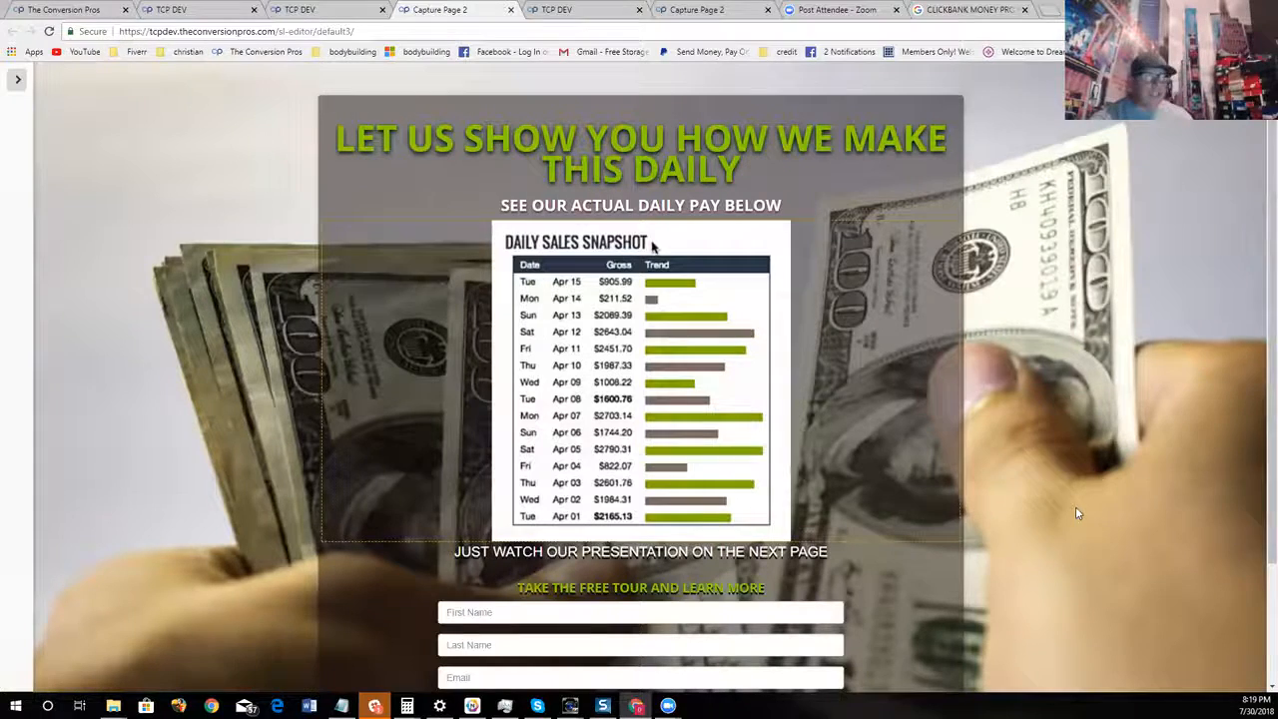
pyautogui.scroll(-1, 483, 388)
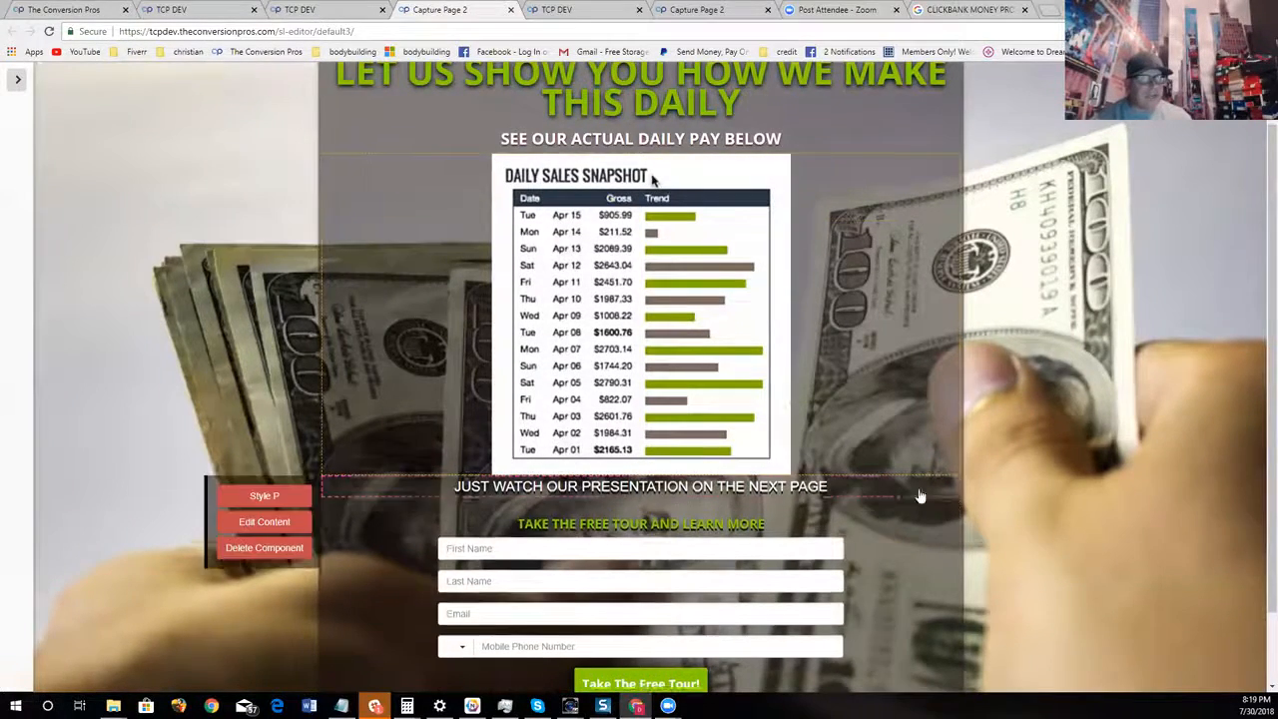
pyautogui.scroll(1, 1019, 480)
pyautogui.scroll(-2, 1028, 487)
pyautogui.scroll(2, 1031, 497)
pyautogui.scroll(1, 1032, 495)
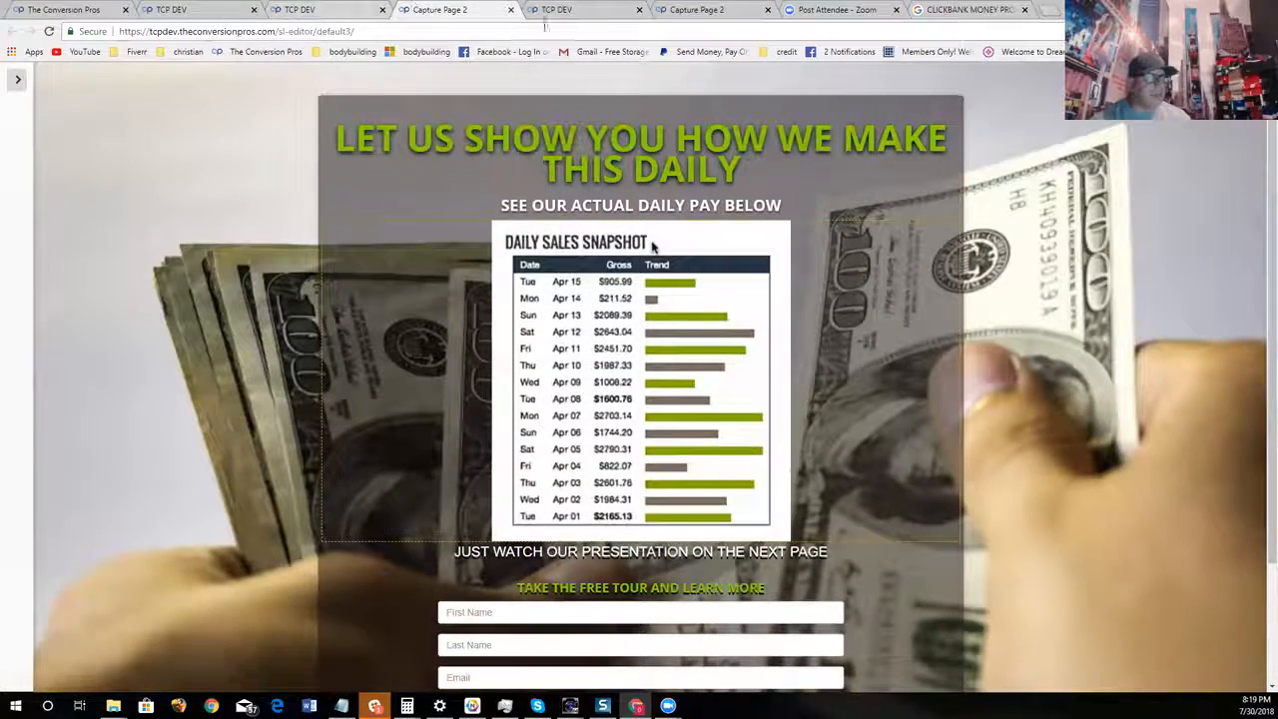
# Resize the daily sales snapshot image to 25%, save it, and view the page with the settings menu hidden
pyautogui.click(653, 245)
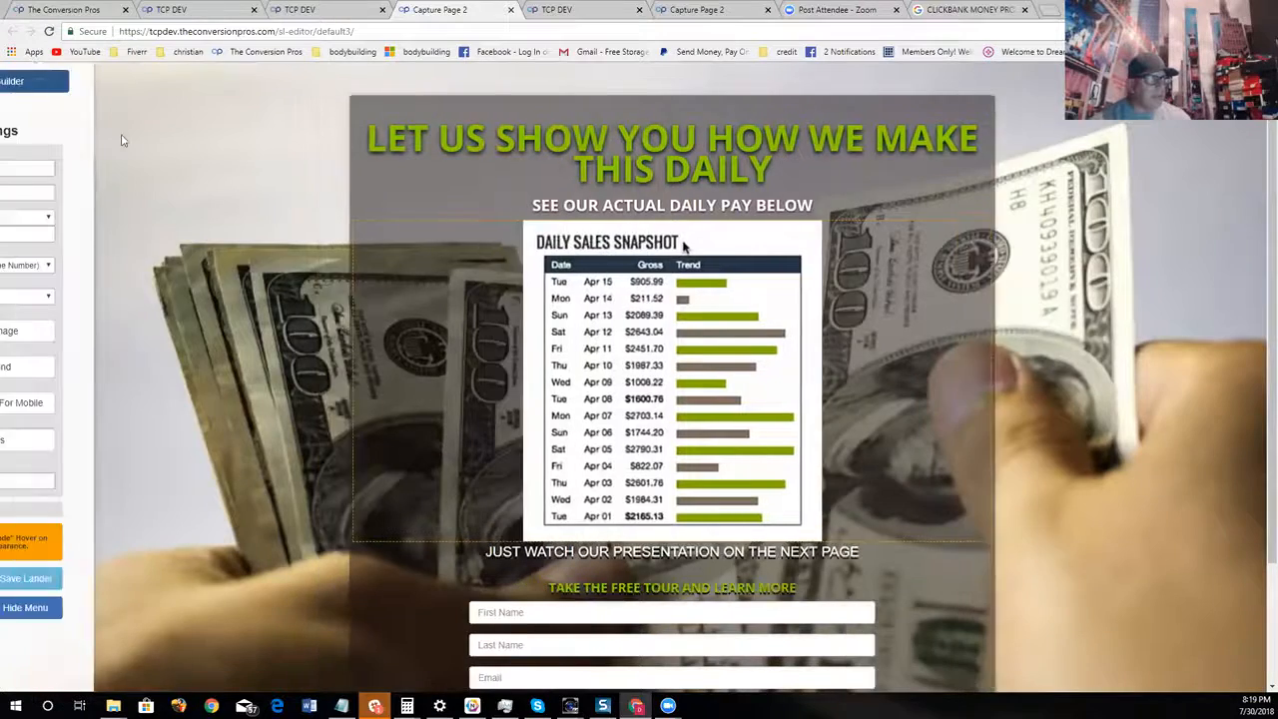
pyautogui.click(391, 271)
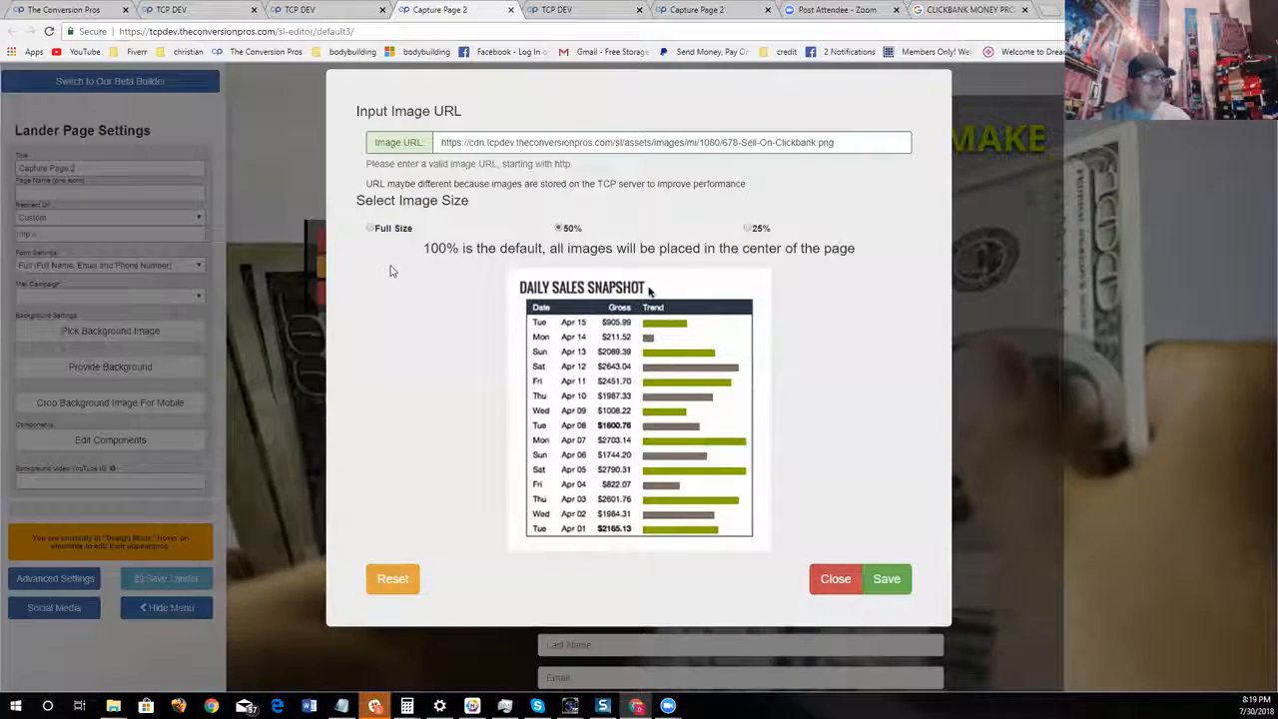
pyautogui.click(747, 229)
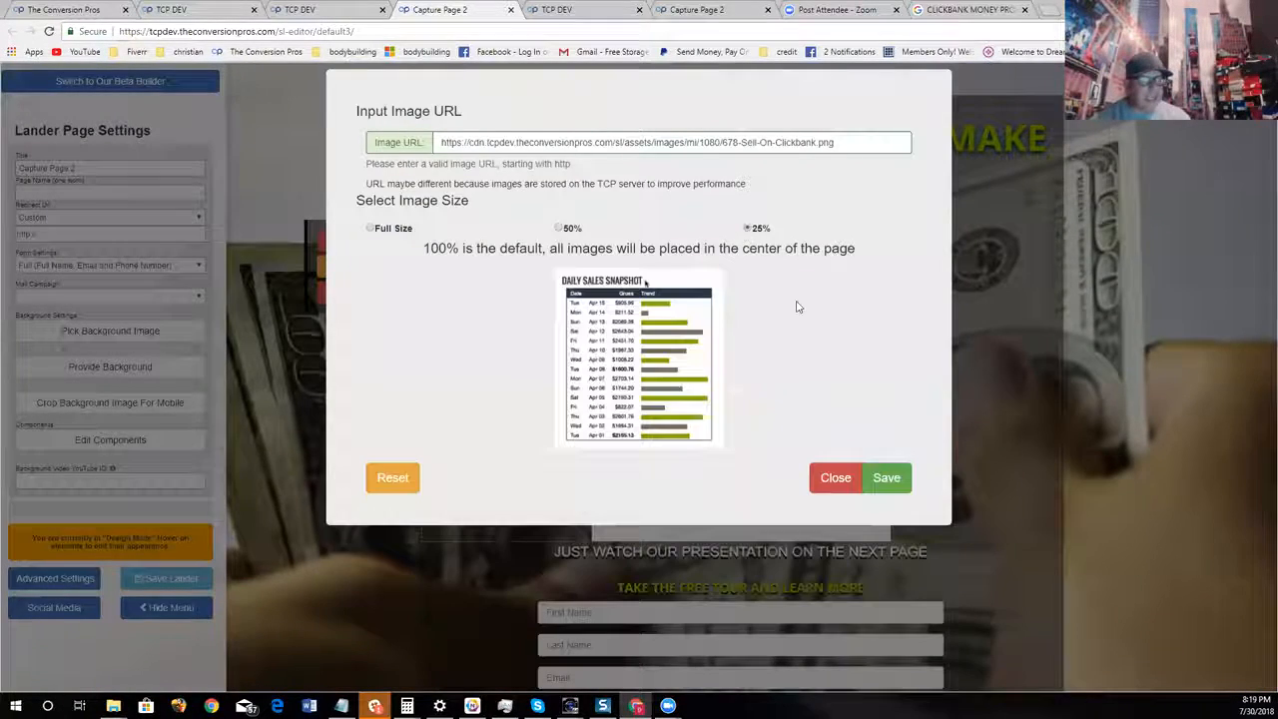
pyautogui.click(886, 478)
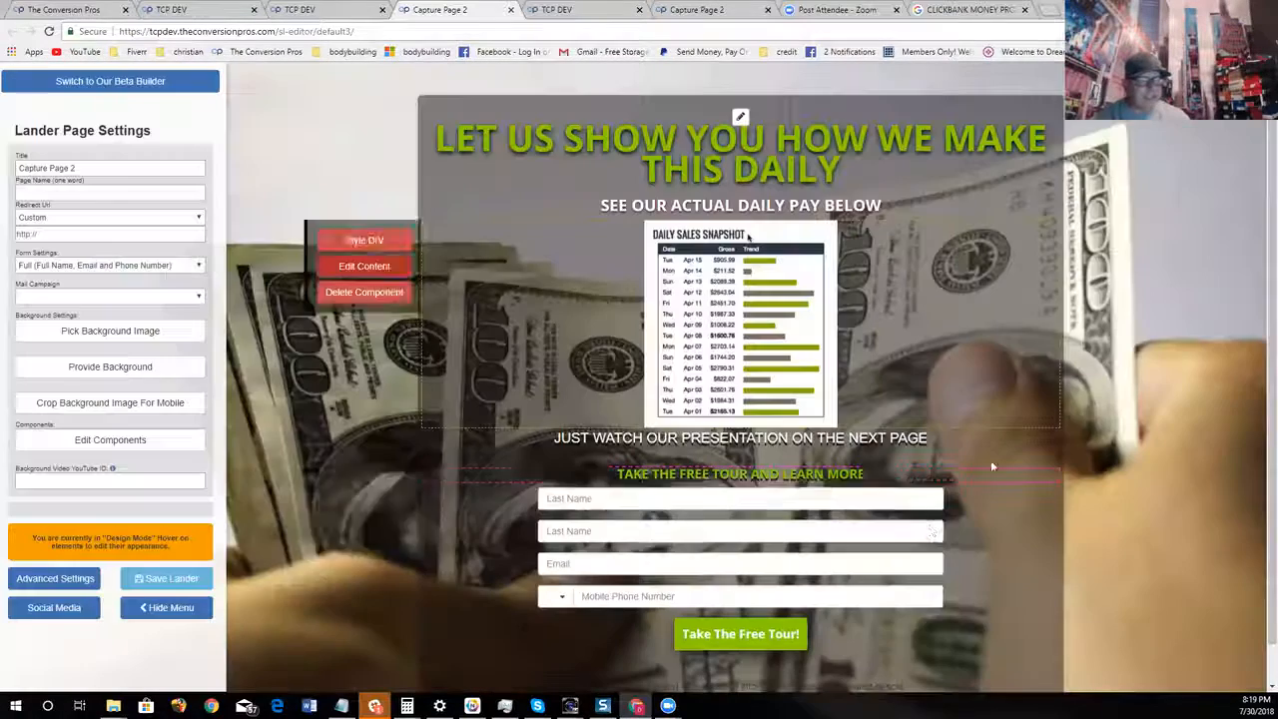
pyautogui.click(160, 608)
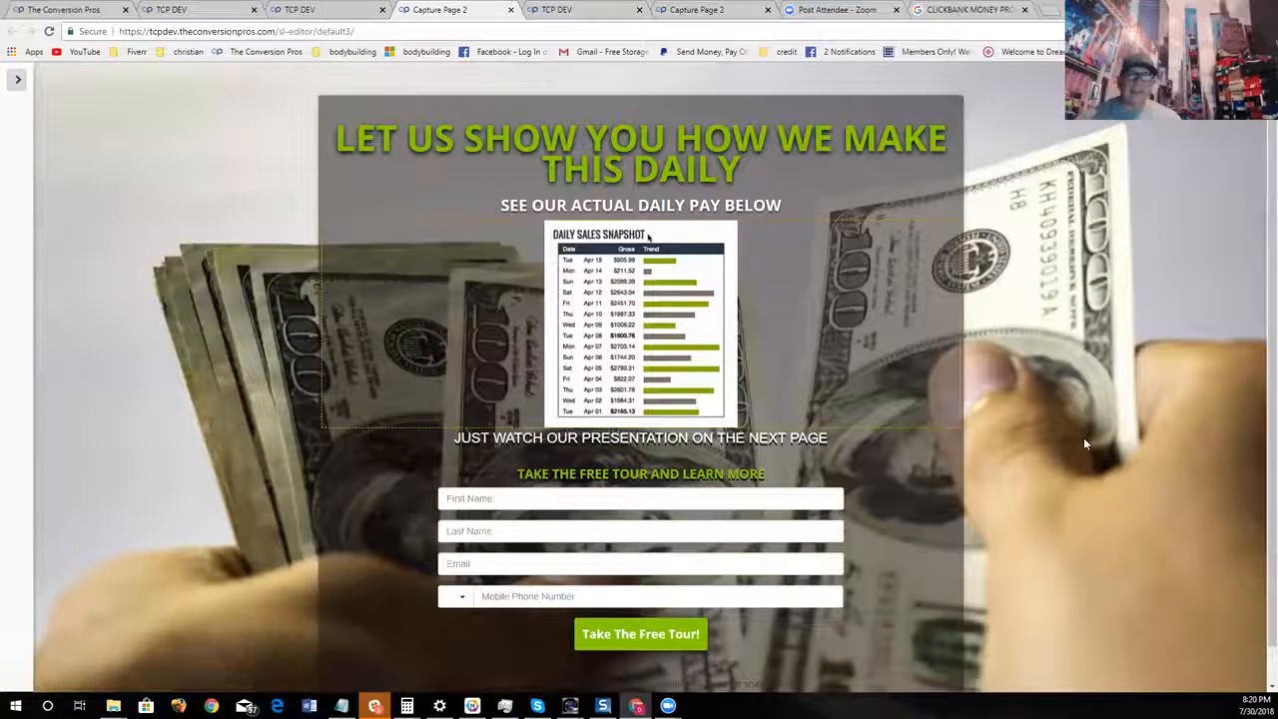
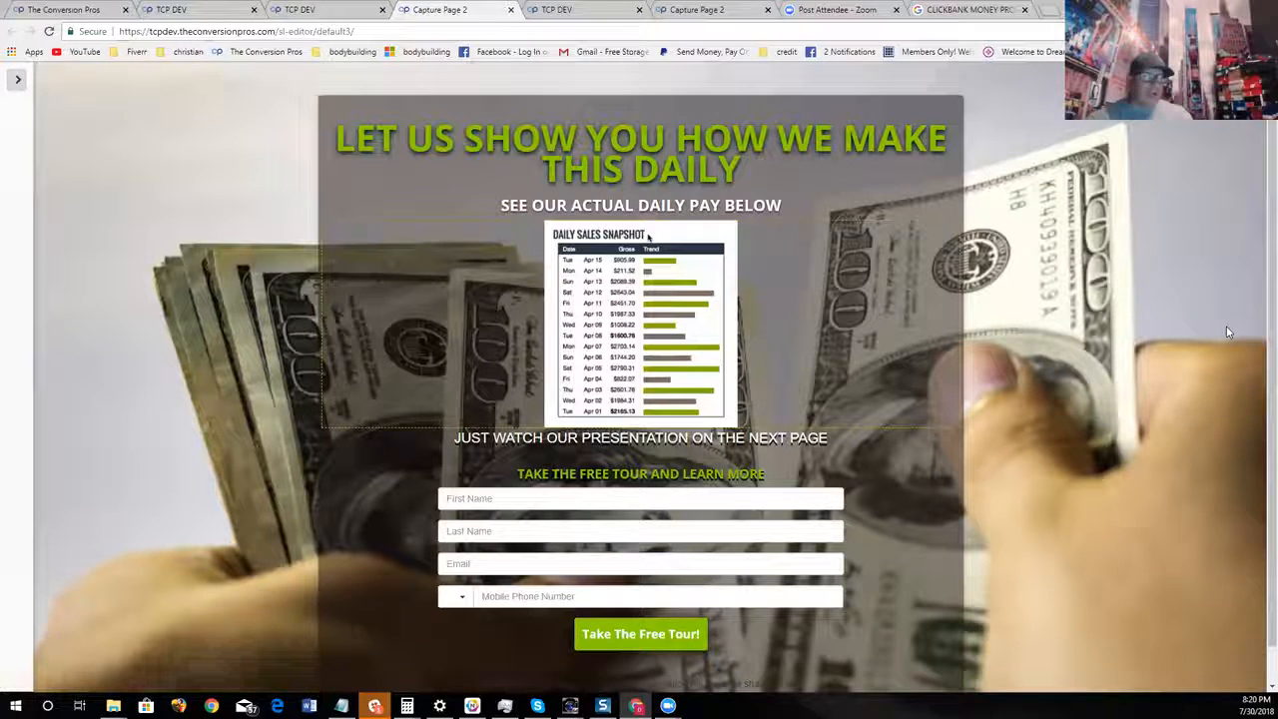
# Review the finished money-themed capture page from headline to footer and bring the settings menu back
pyautogui.scroll(-1, 1162, 395)
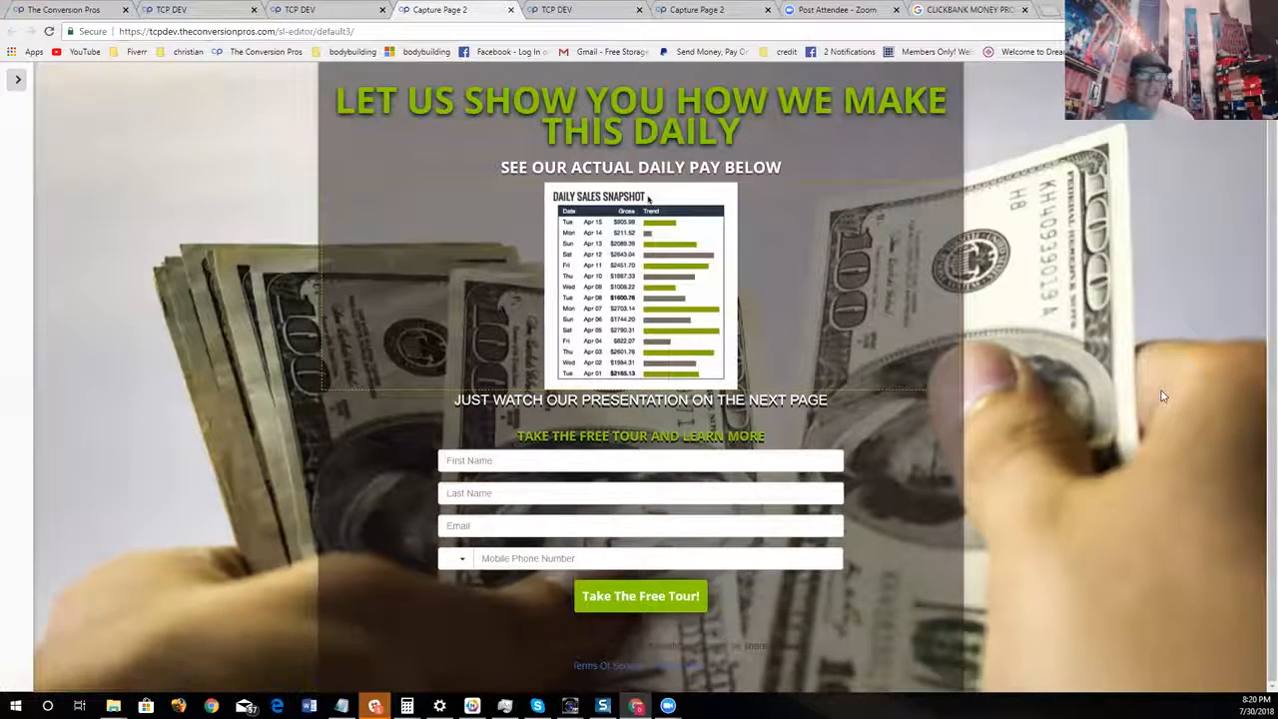
pyautogui.scroll(1, 1169, 479)
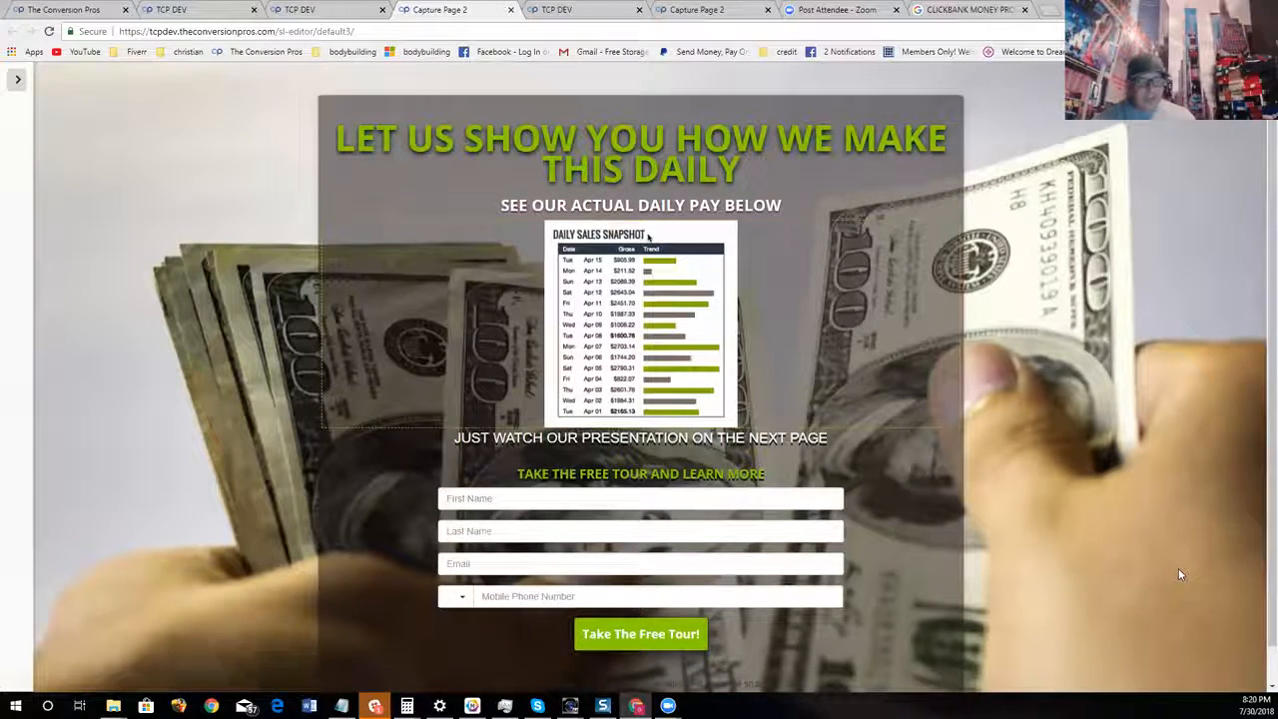
pyautogui.scroll(-1, 1179, 574)
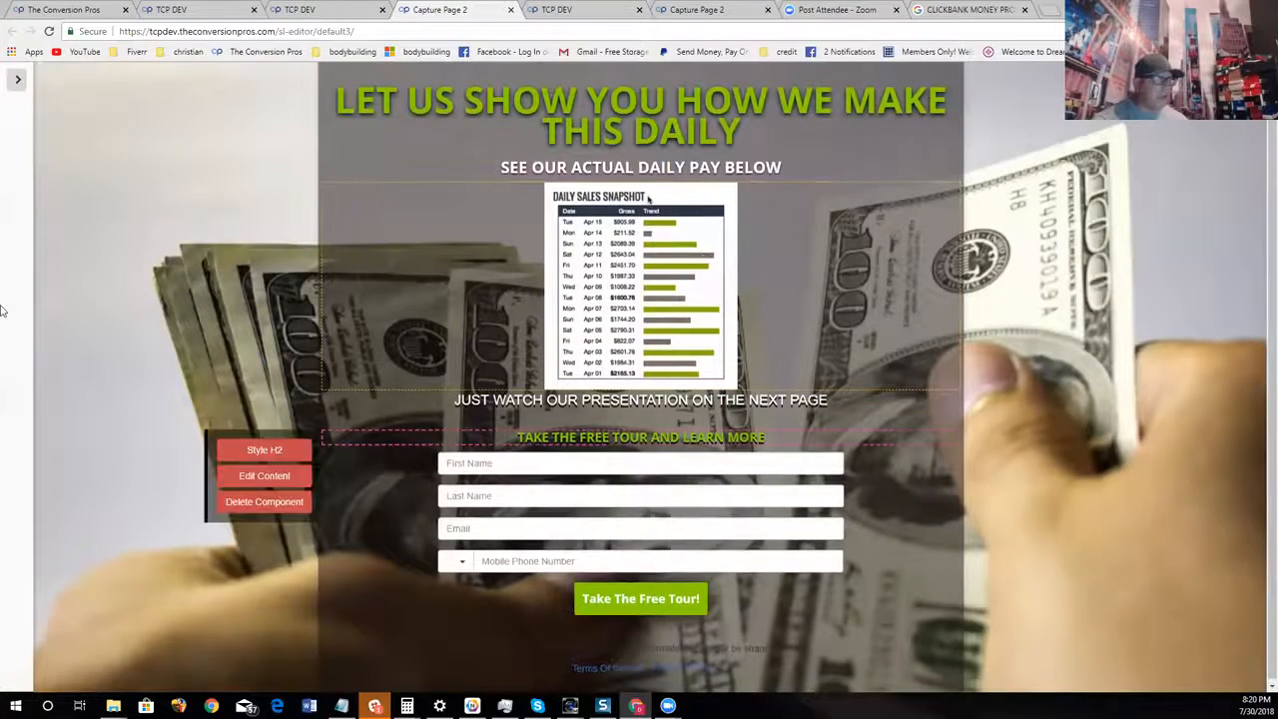
pyautogui.click(17, 80)
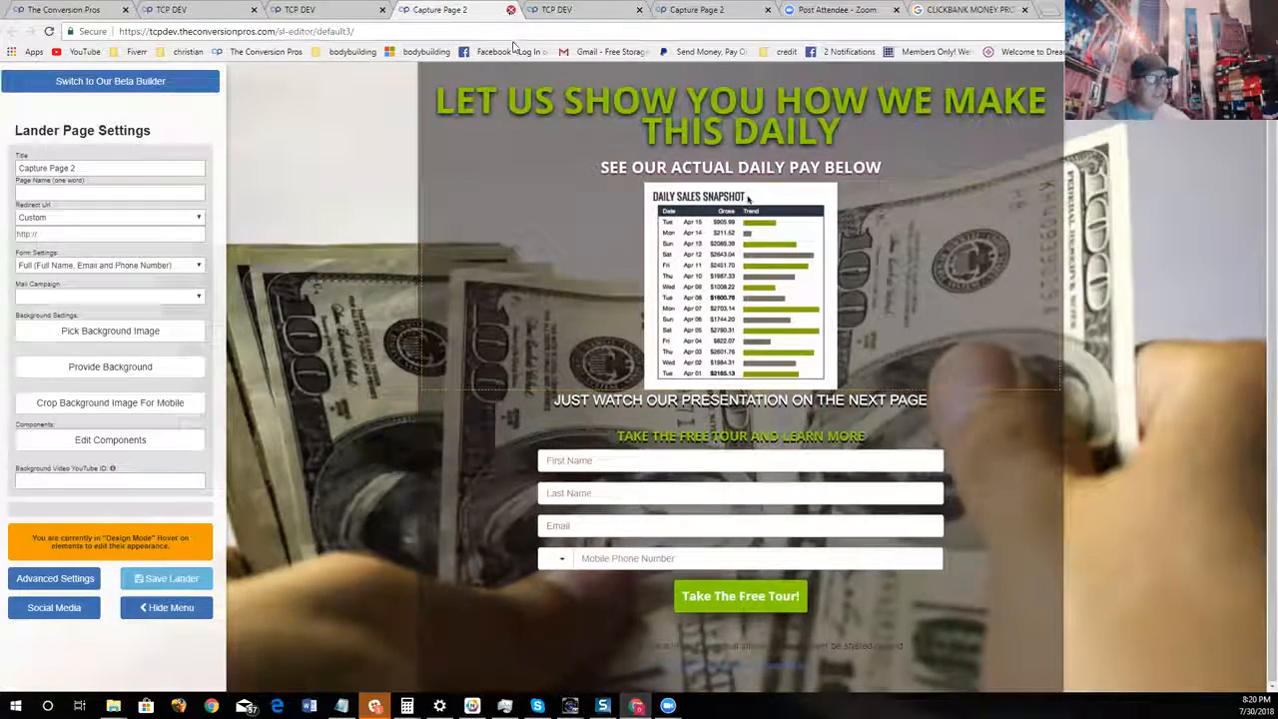
# Close the open capture page editors and start editing a new page from the Full See Through Opacity template
pyautogui.click(510, 10)
pyautogui.click(639, 10)
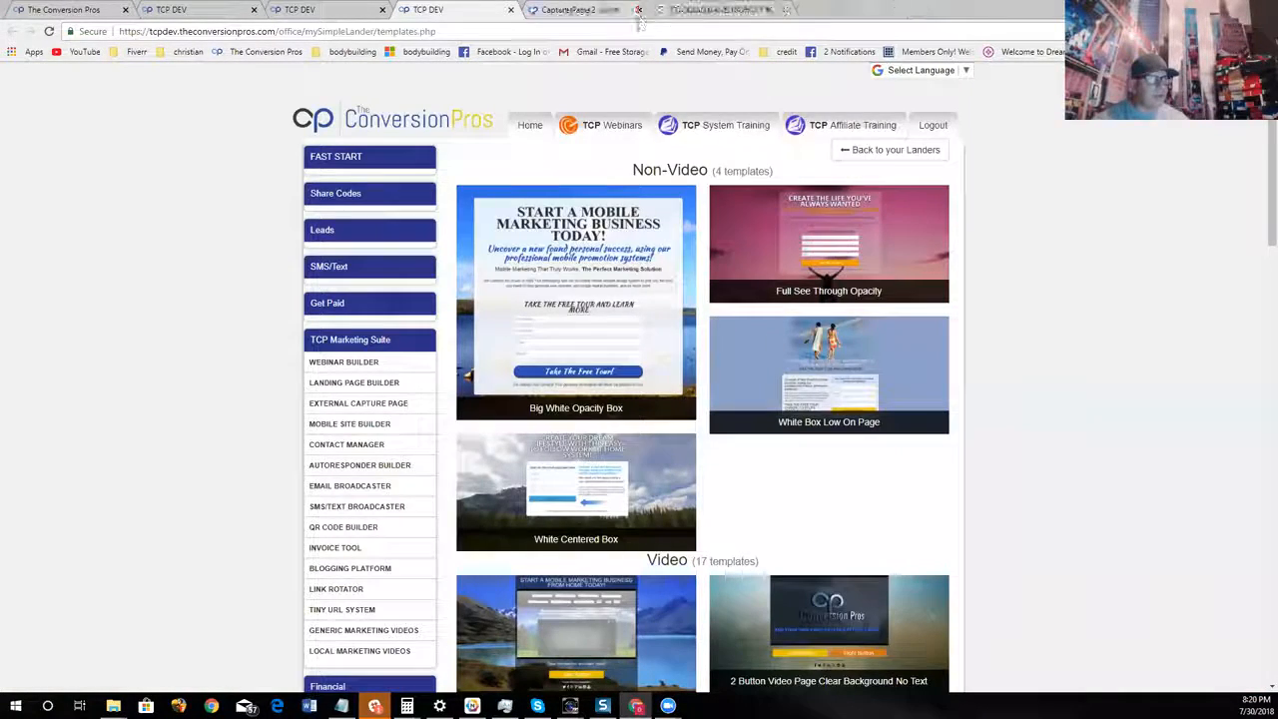
pyautogui.click(859, 267)
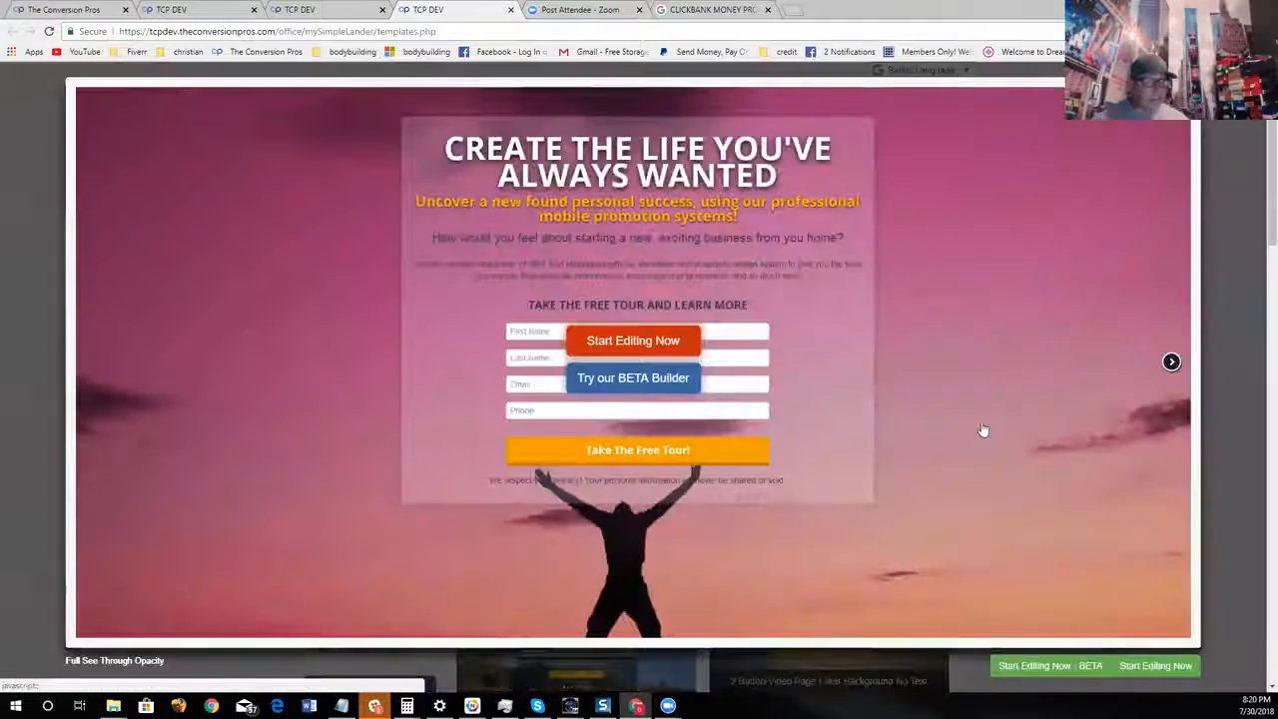
pyautogui.click(667, 345)
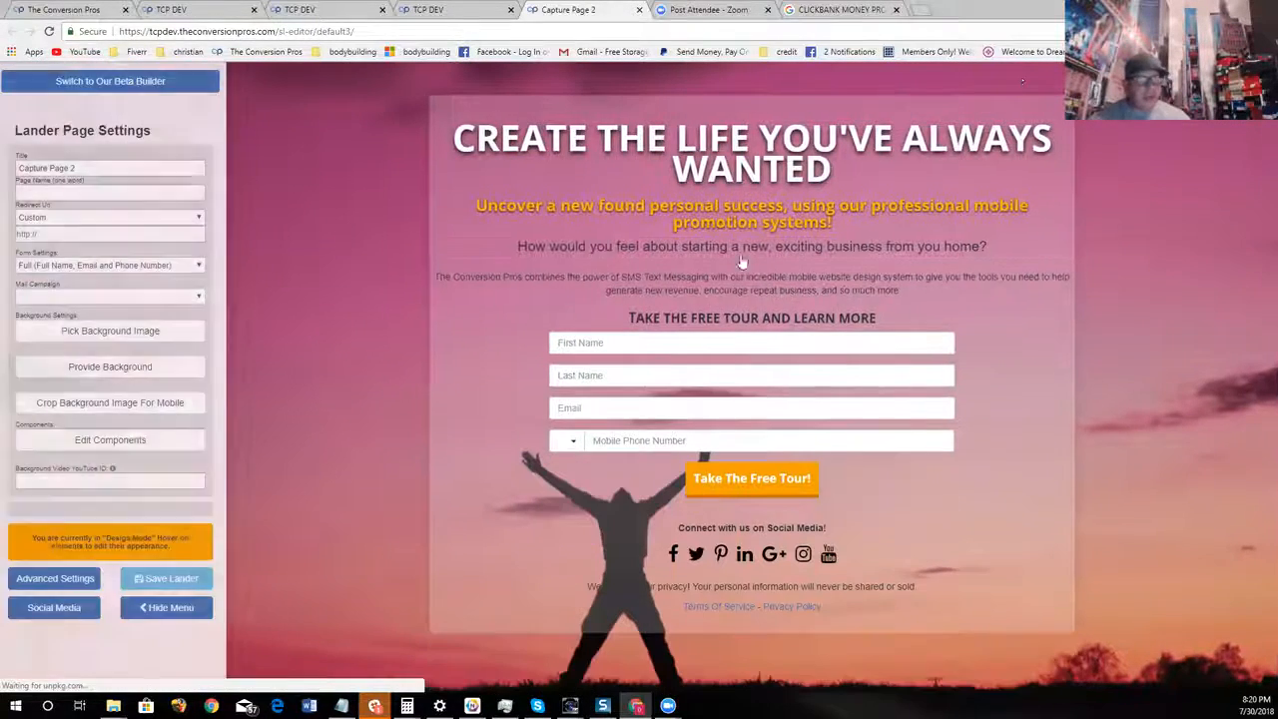
# Open YouTube in a new browser tab and search for "FOREX TRADING"
pyautogui.click(921, 9)
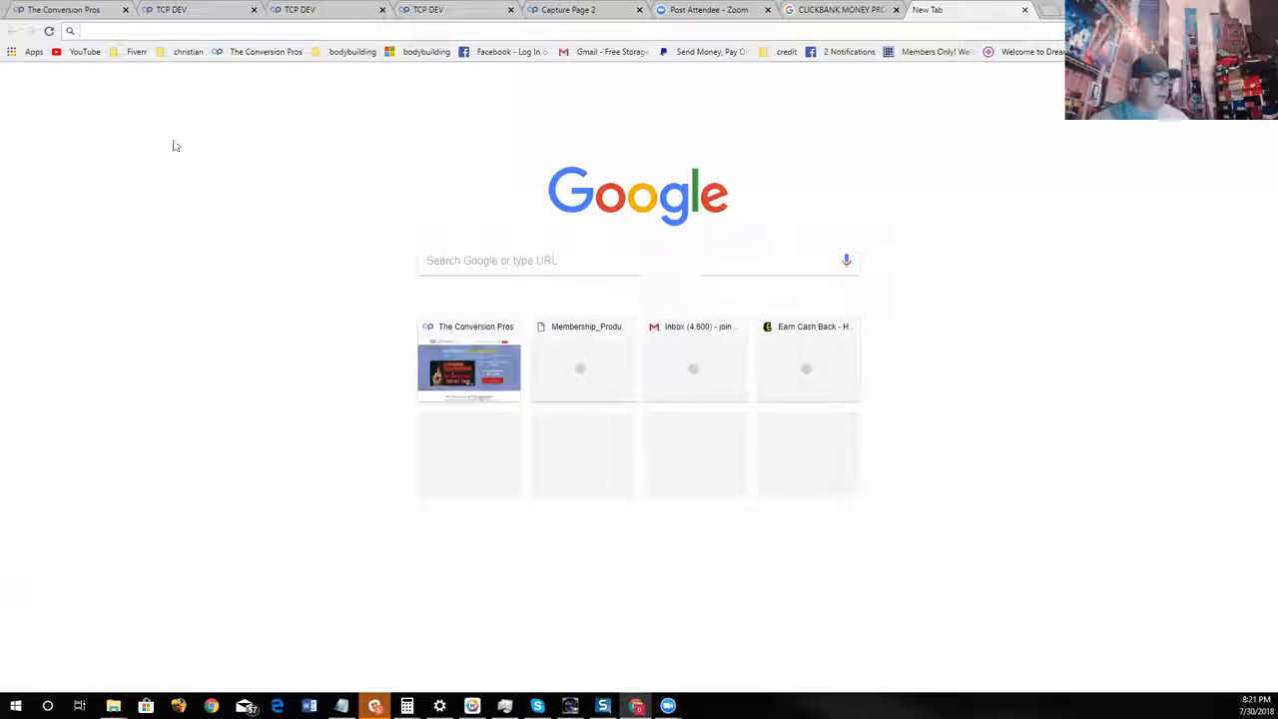
pyautogui.click(96, 54)
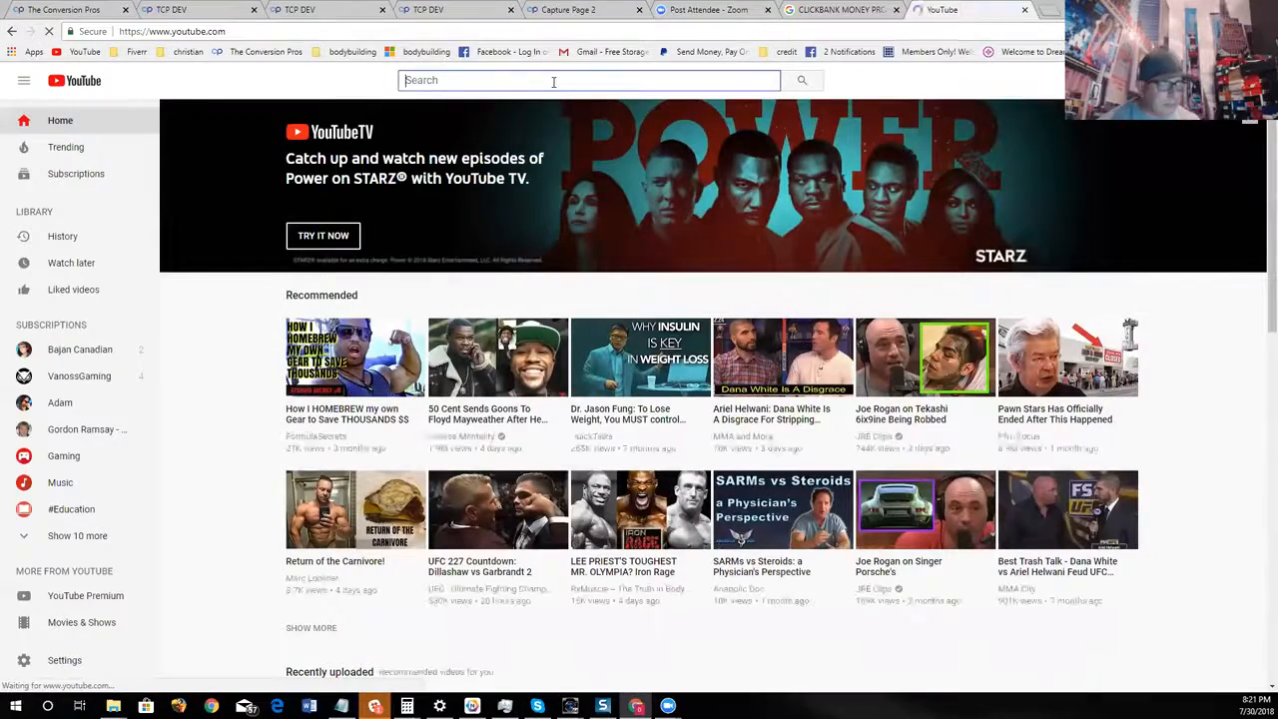
pyautogui.press('F11')
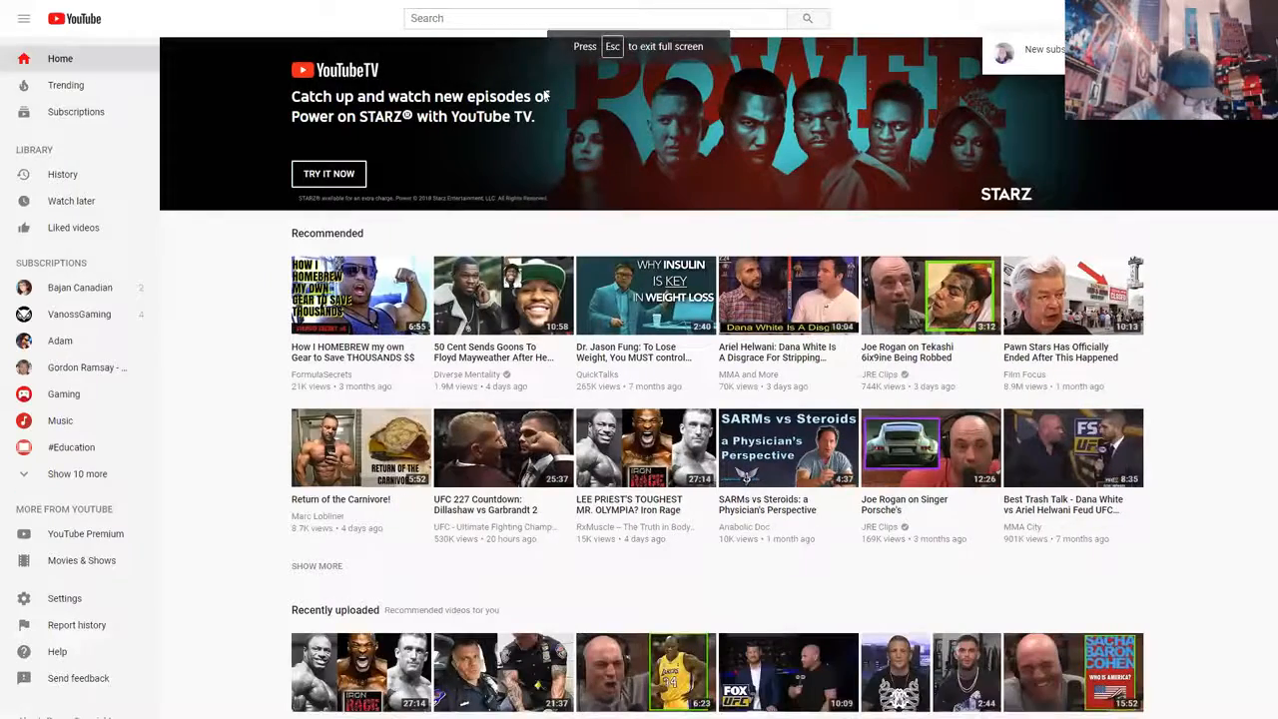
pyautogui.press('F11')
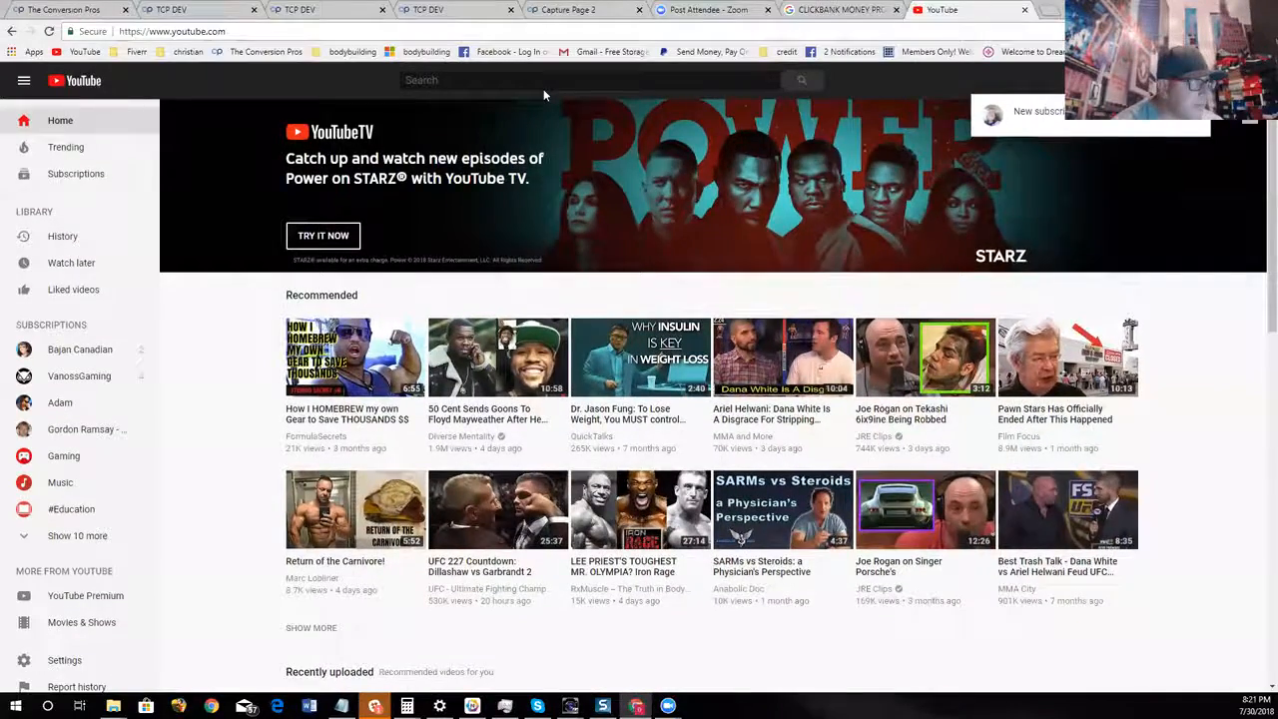
pyautogui.click(543, 88)
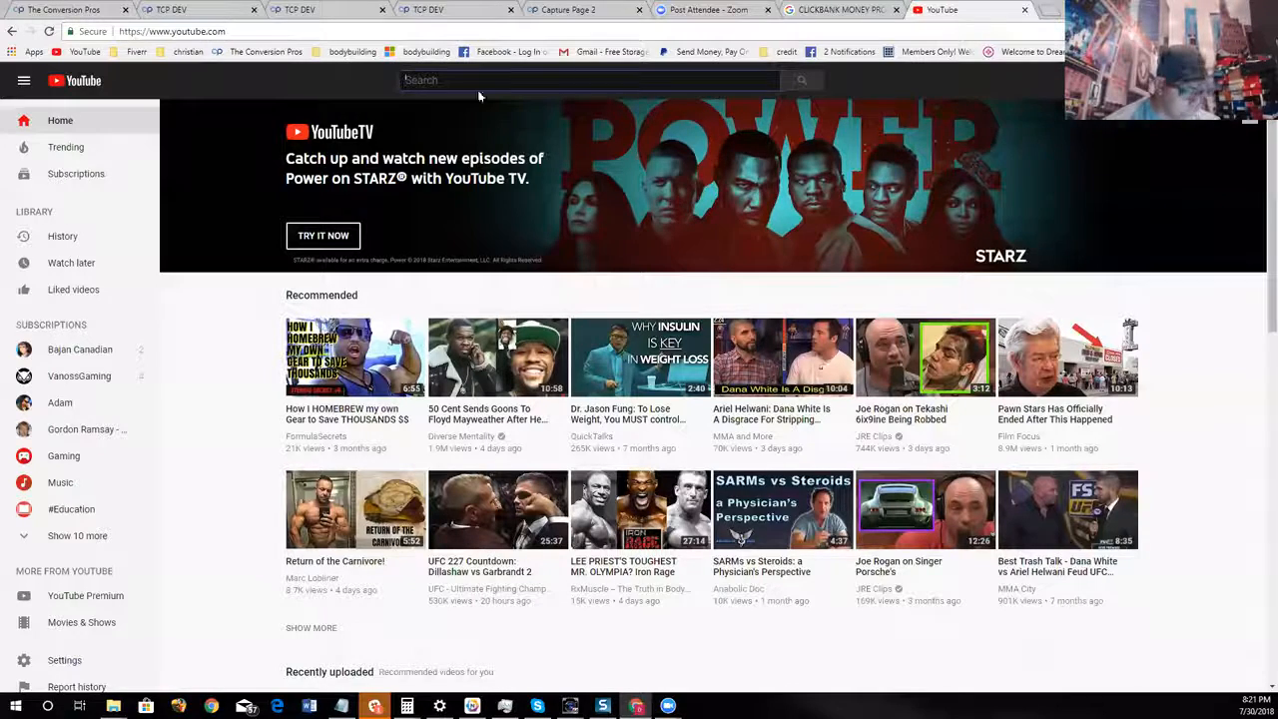
pyautogui.write('FOREX TRADING')
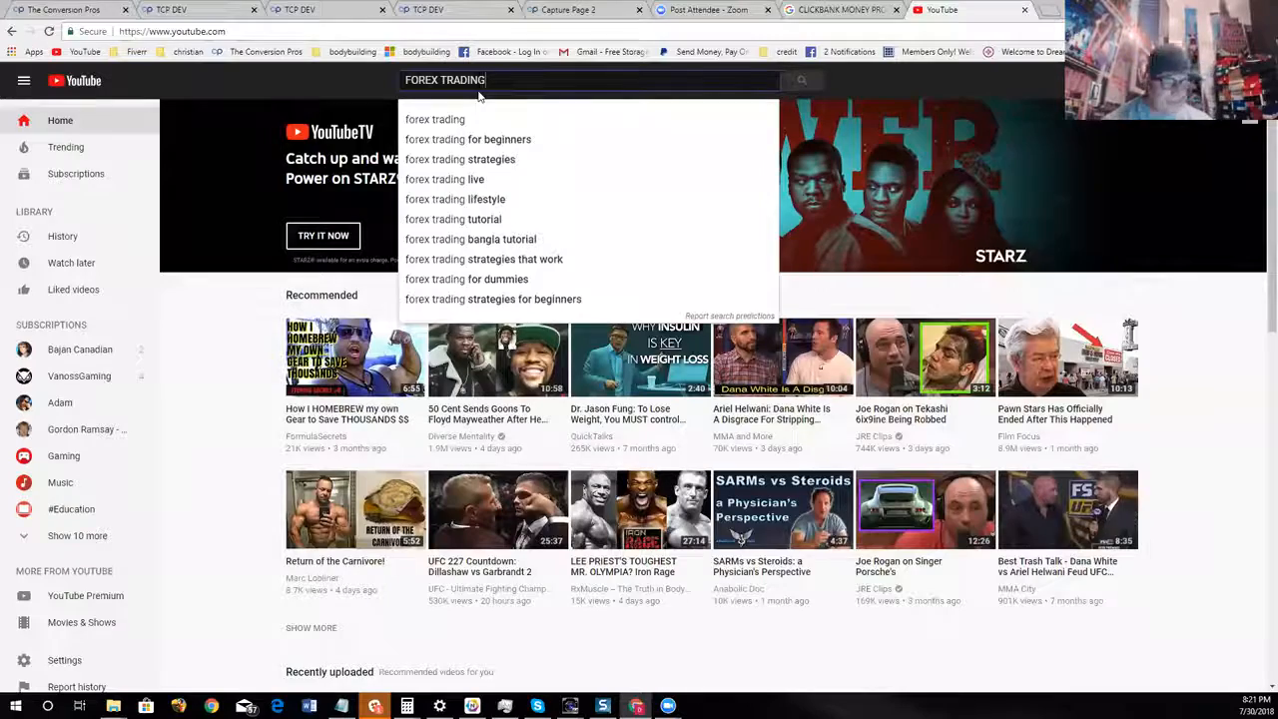
pyautogui.press('Return')
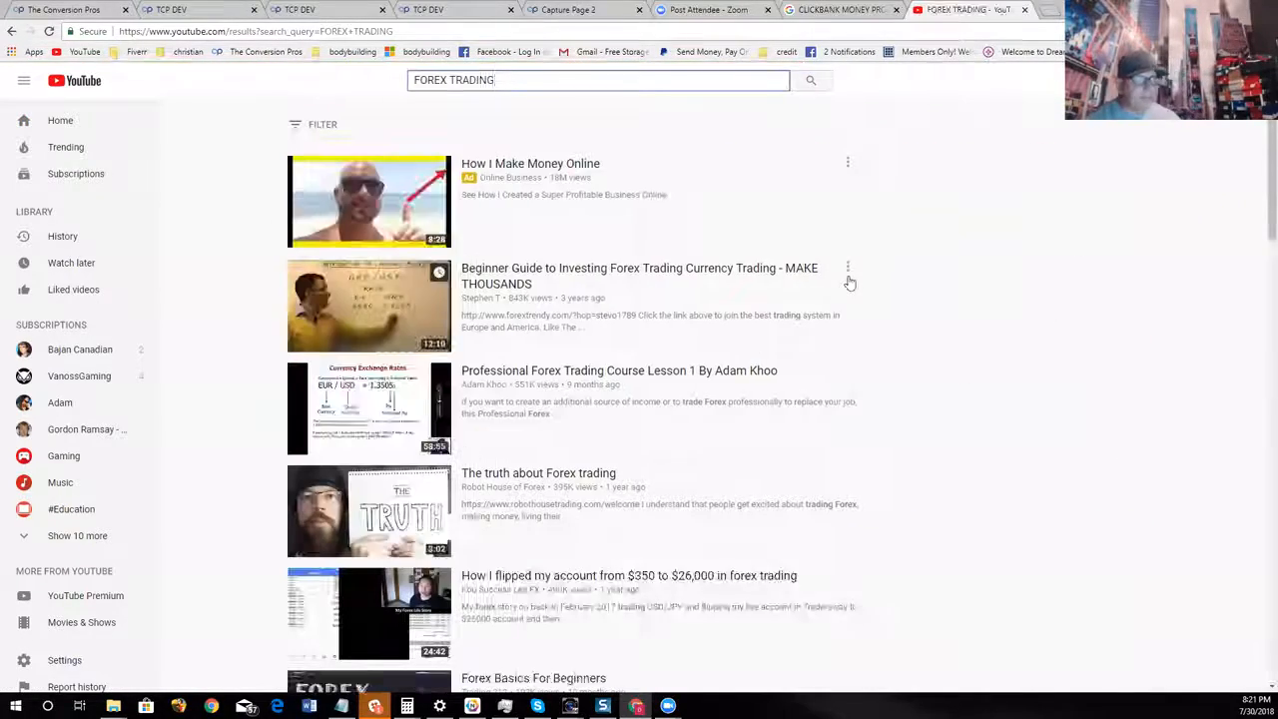
# Open the video "The truth about Forex trading" from the results, pause it and copy its URL
pyautogui.scroll(-3, 849, 282)
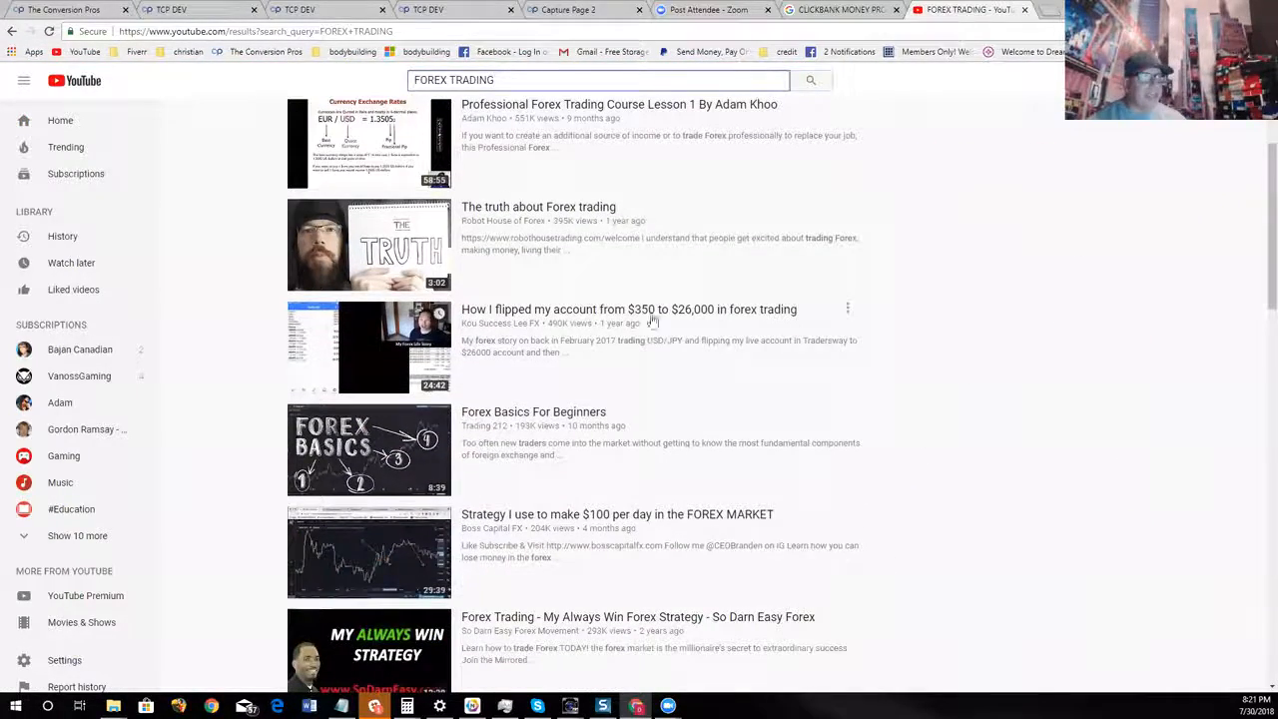
pyautogui.click(534, 209)
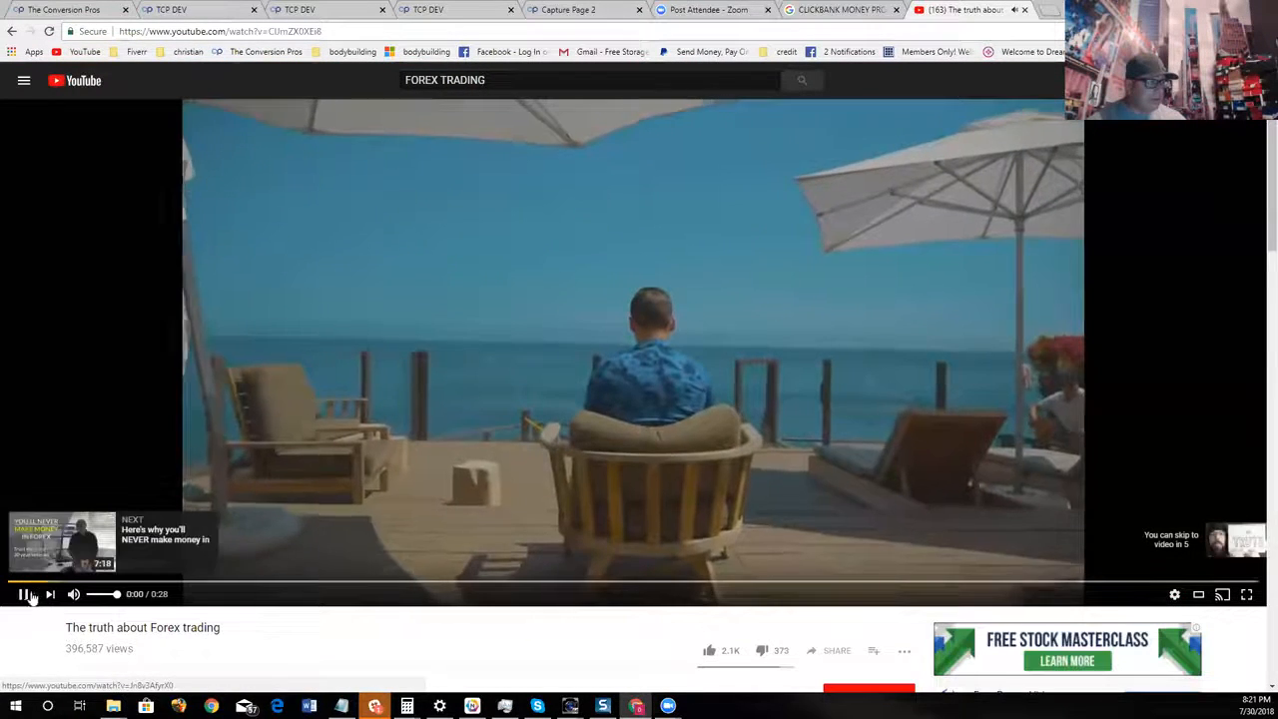
pyautogui.rightClick(335, 34)
pyautogui.hotkey('ctrl', 'c')
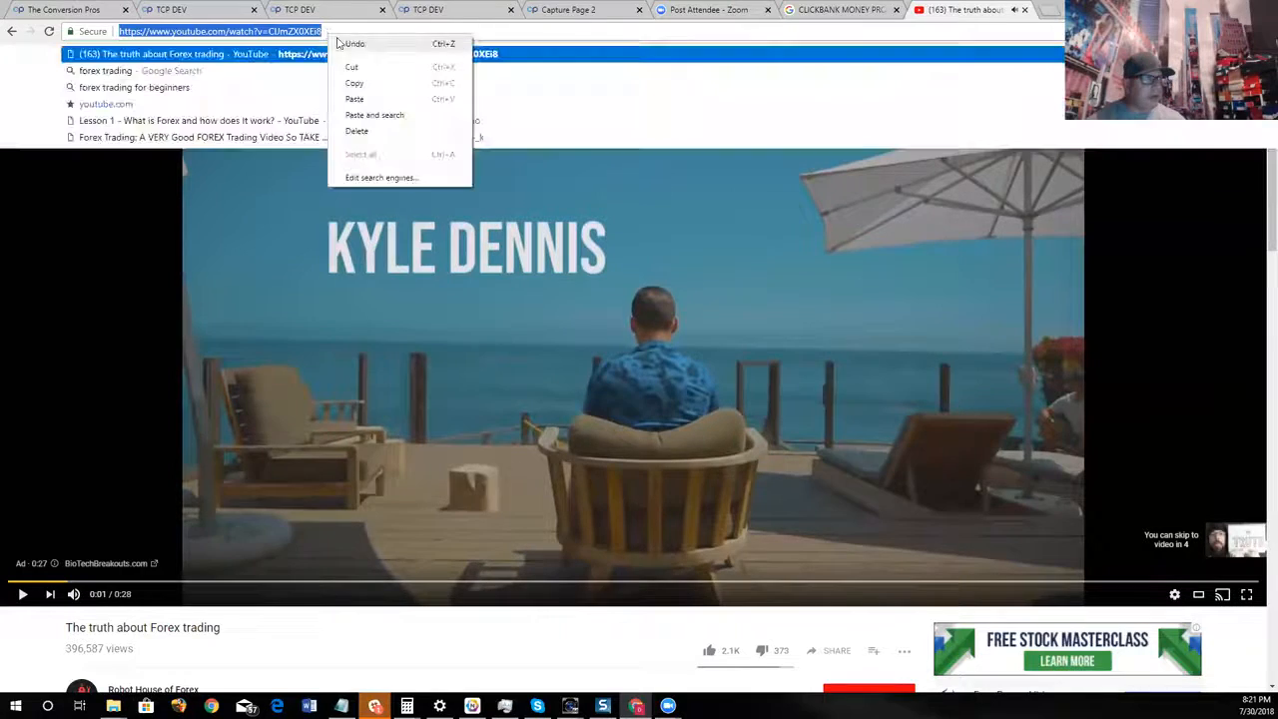
pyautogui.click(361, 81)
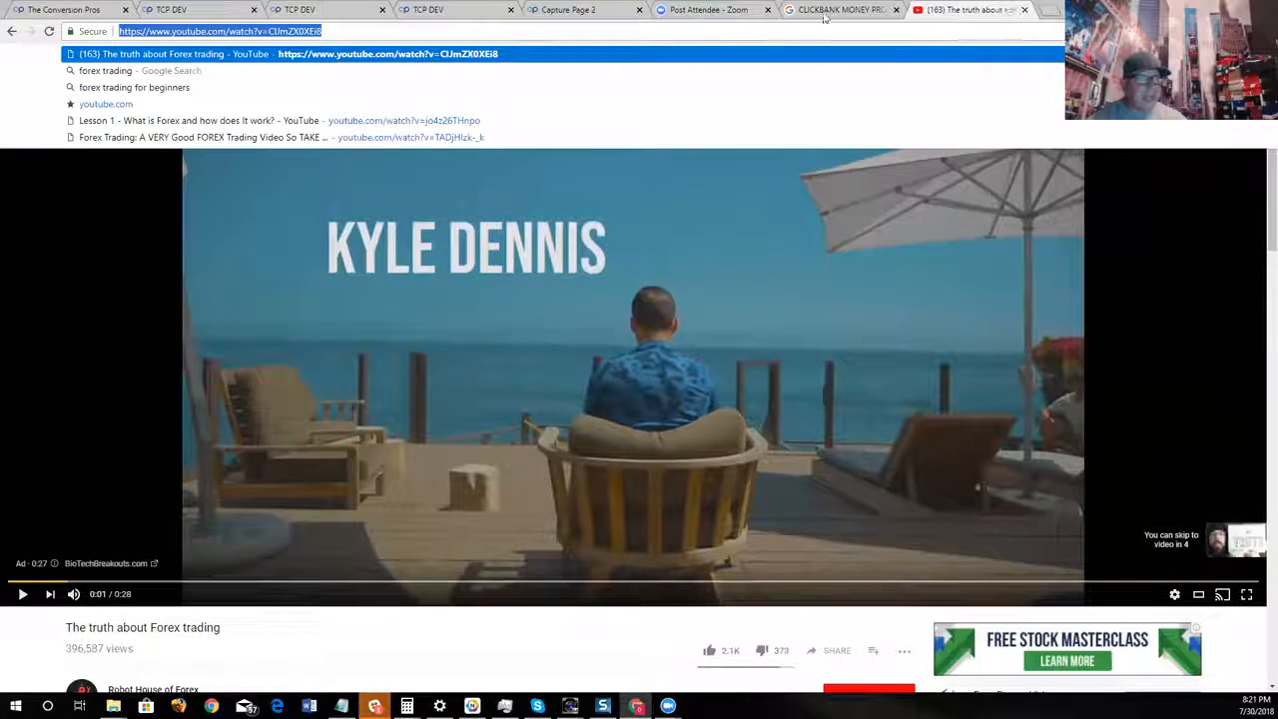
# Return to the Capture Page 2 editor and display the components available for the page
pyautogui.click(607, 12)
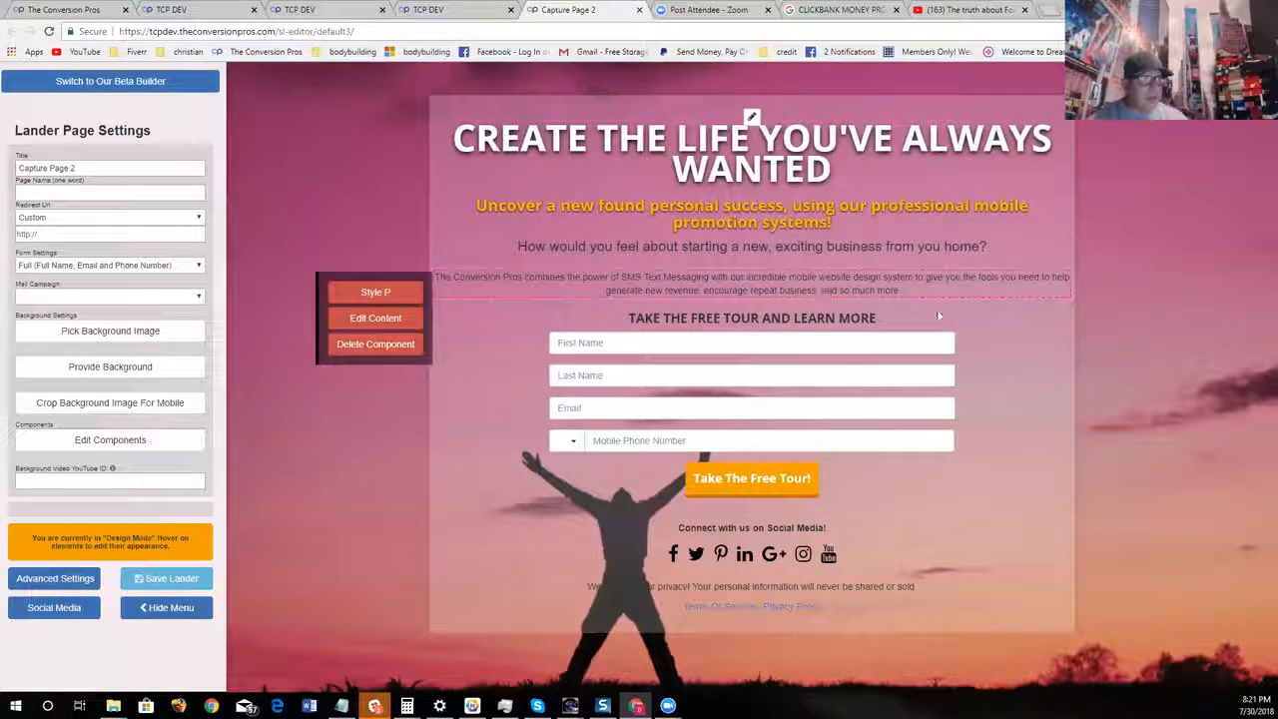
pyautogui.click(110, 439)
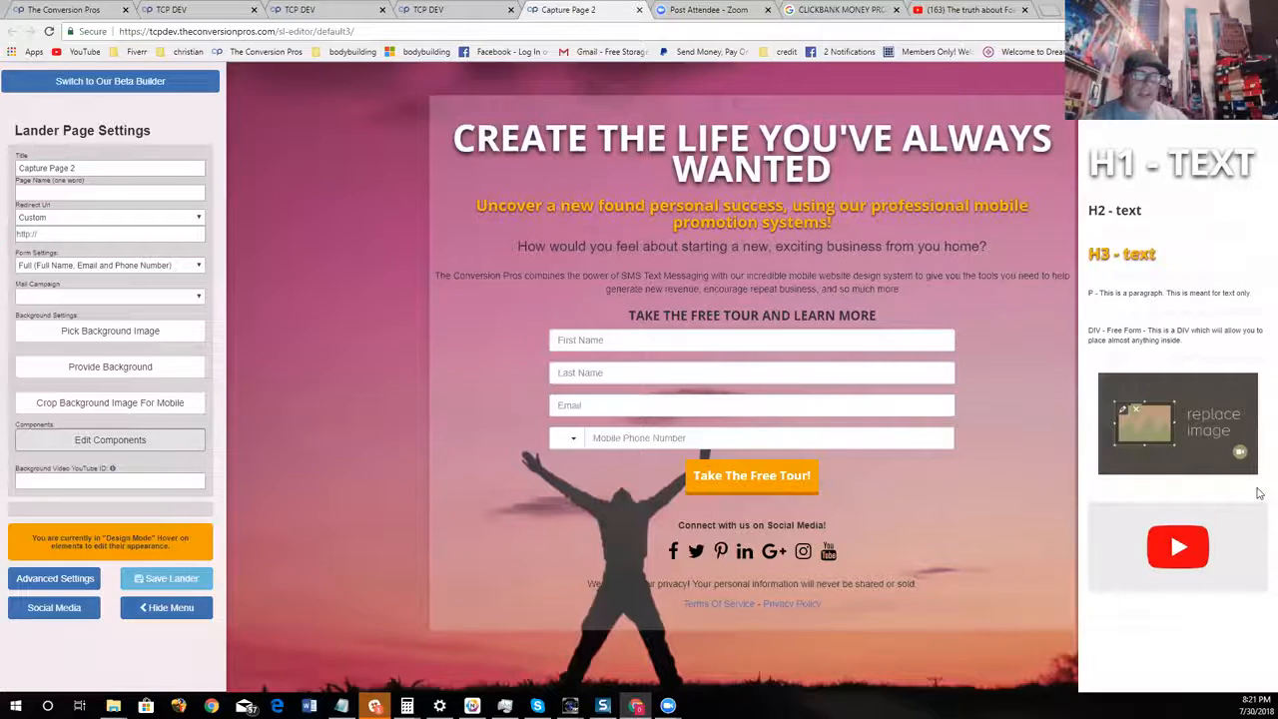
pyautogui.moveTo(1198, 430); pyautogui.dragTo(750, 229)
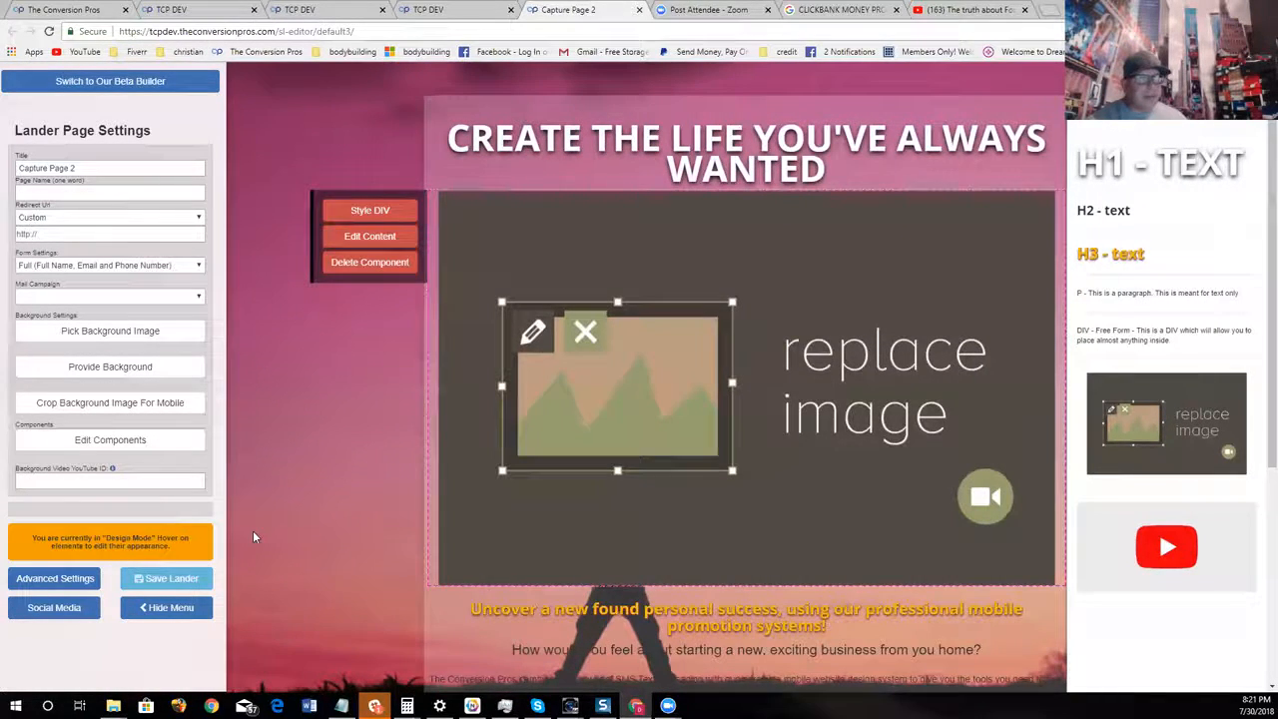
pyautogui.click(369, 262)
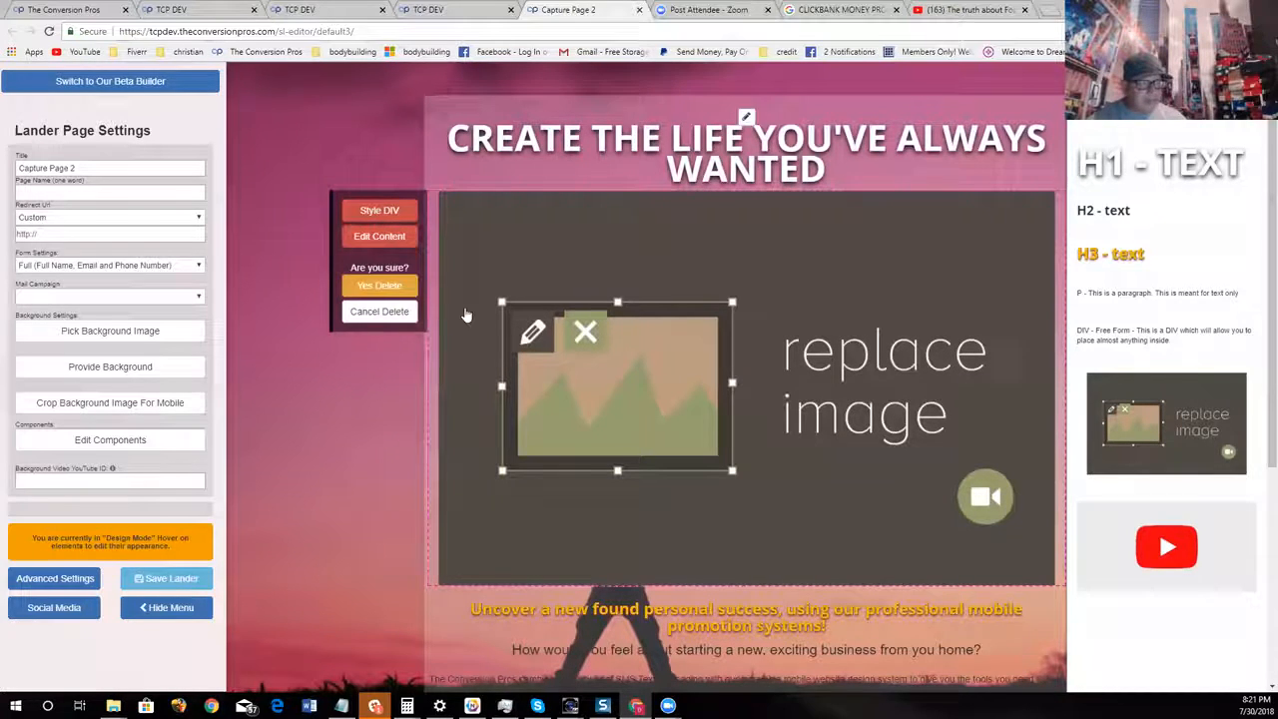
pyautogui.click(379, 285)
# Add a video component below the yellow subheading, paste the copied YouTube URL, turn related videos off, save and check the result
pyautogui.moveTo(1167, 546); pyautogui.dragTo(713, 223)
pyautogui.click(351, 284)
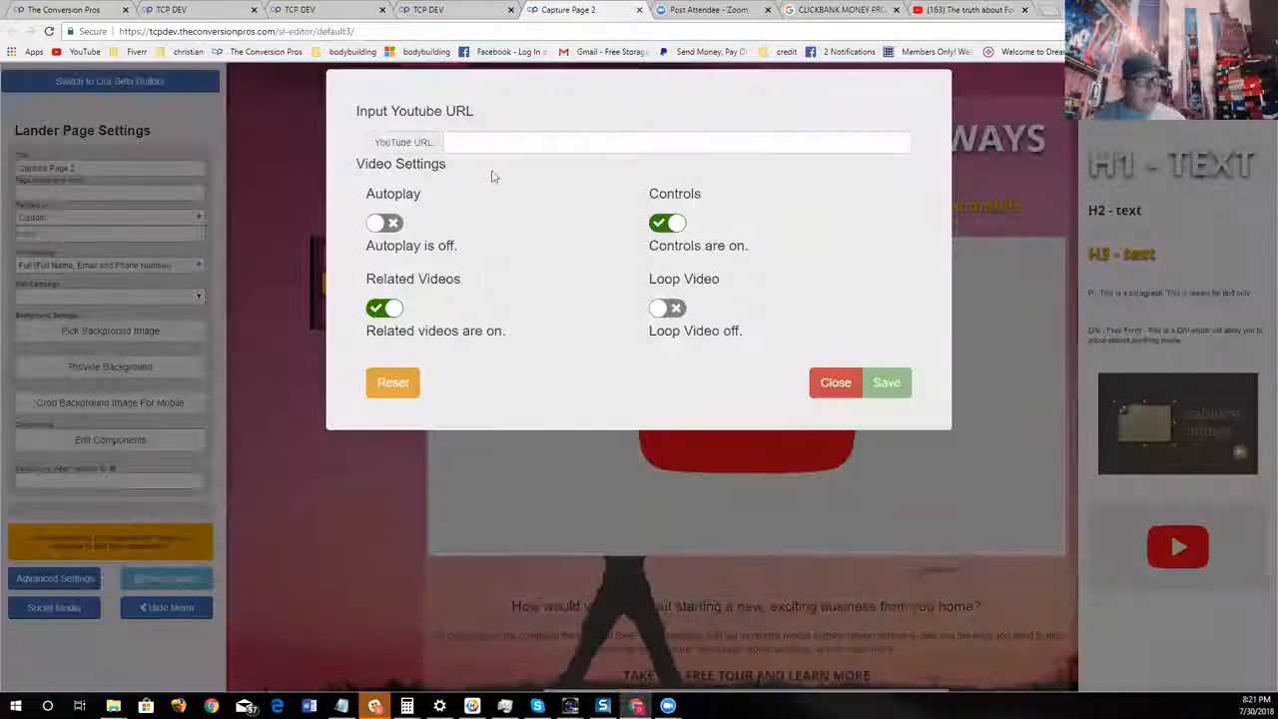
pyautogui.rightClick(499, 146)
pyautogui.click(529, 215)
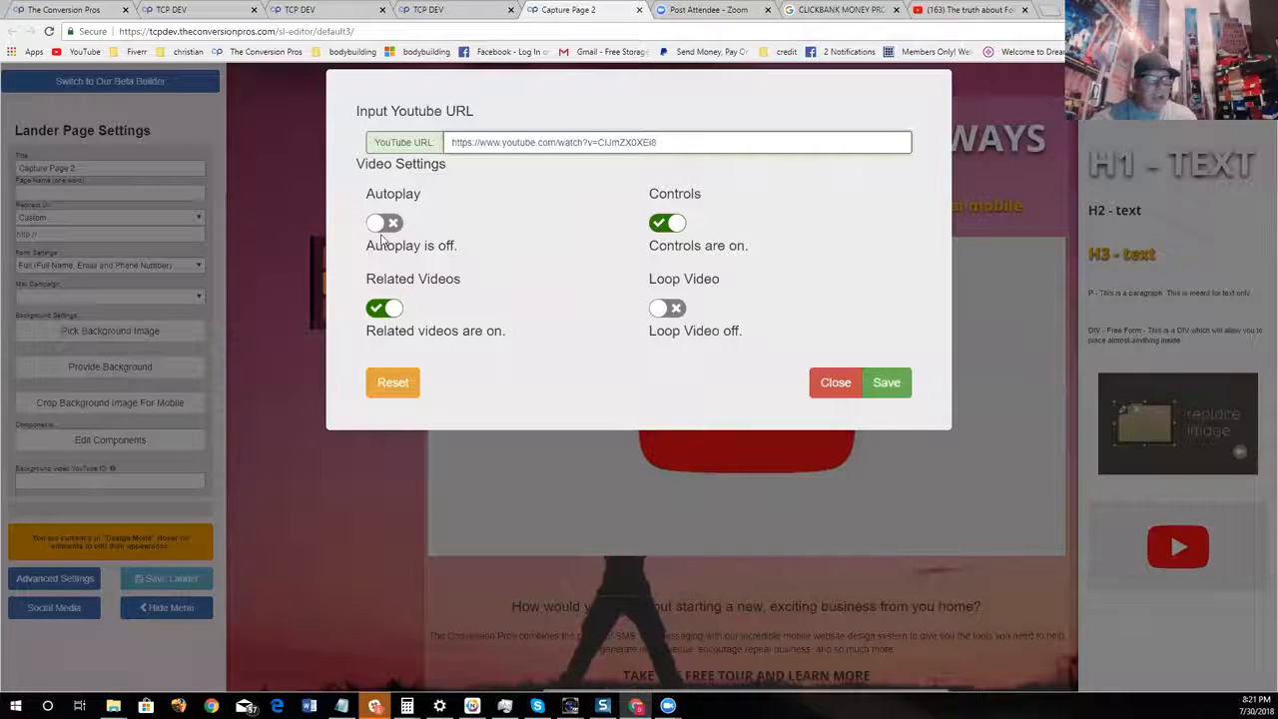
pyautogui.click(375, 332)
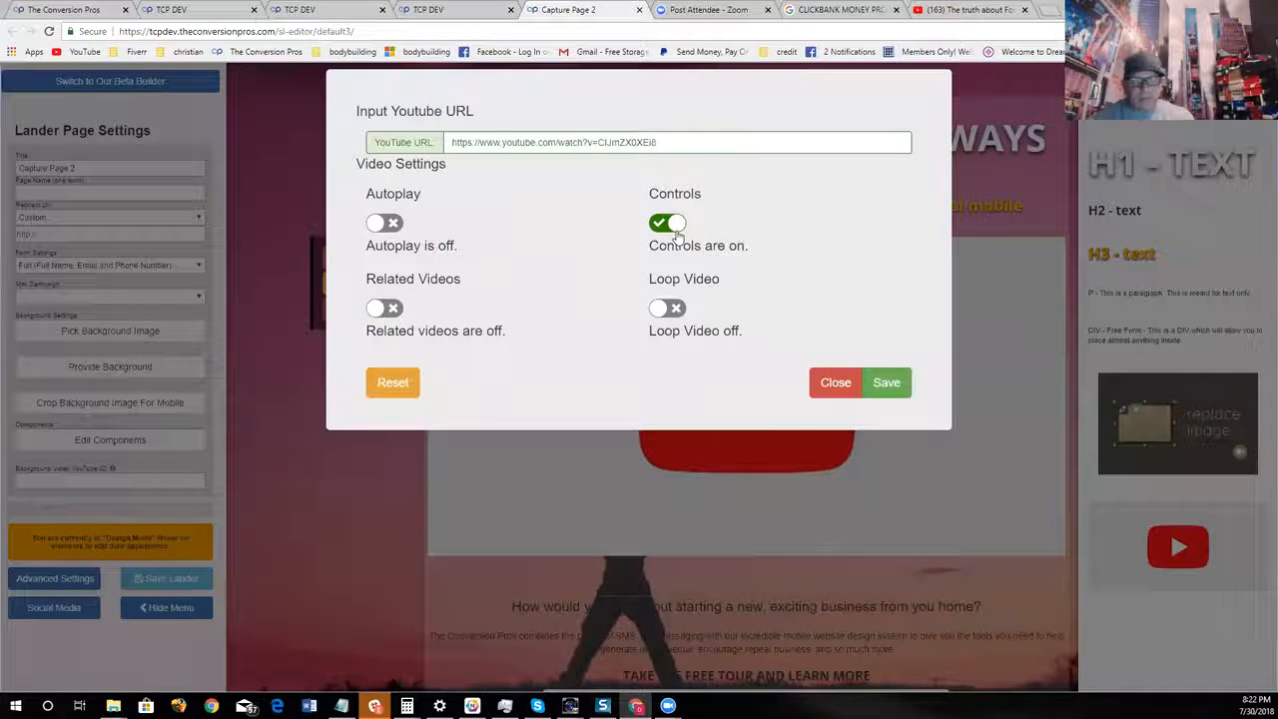
pyautogui.click(888, 383)
pyautogui.scroll(-2, 925, 570)
pyautogui.scroll(2, 899, 530)
pyautogui.scroll(-1, 865, 481)
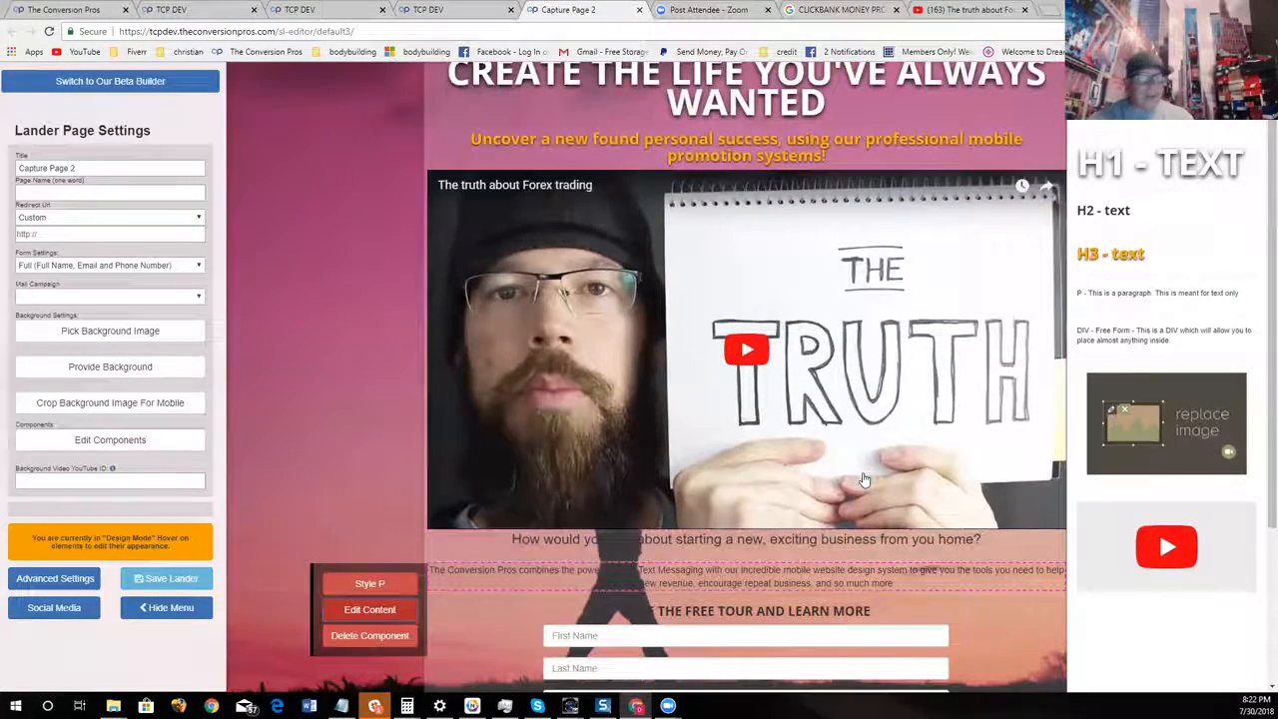
# Search Google for "FOREX RESULTS" in a new browser tab and show the image results
pyautogui.click(1047, 12)
pyautogui.click(497, 270)
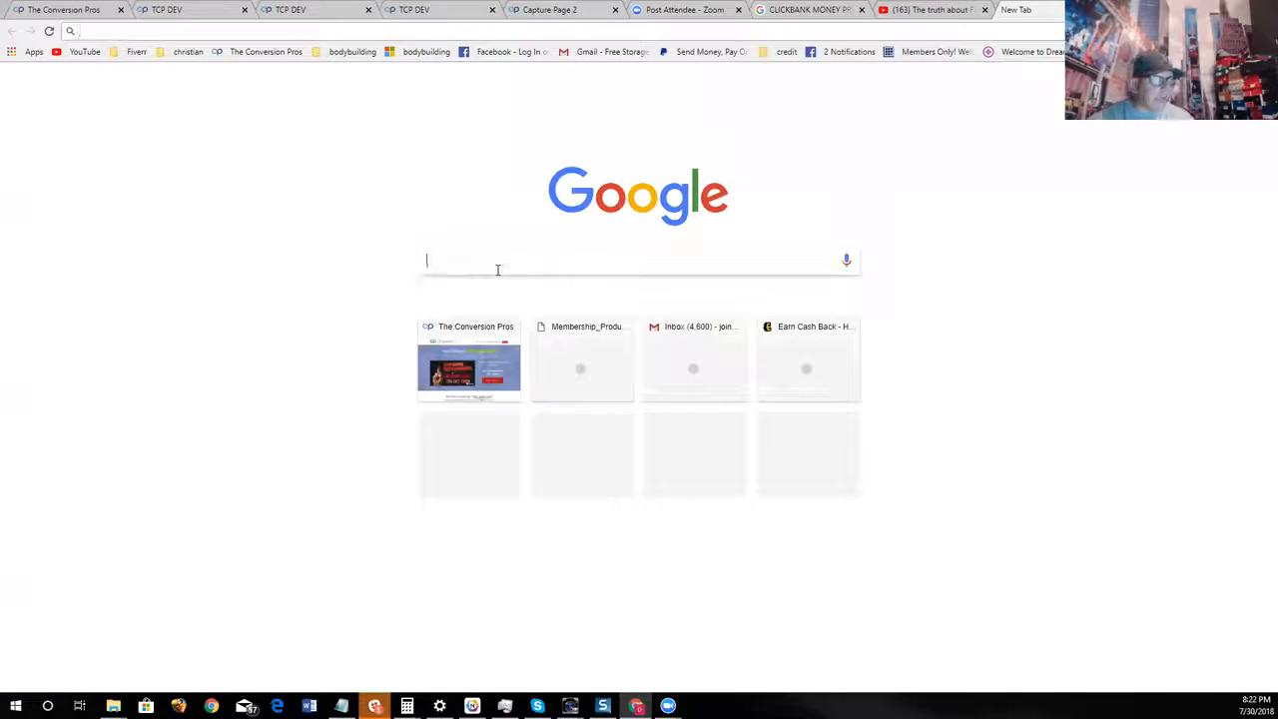
pyautogui.write('FOR')
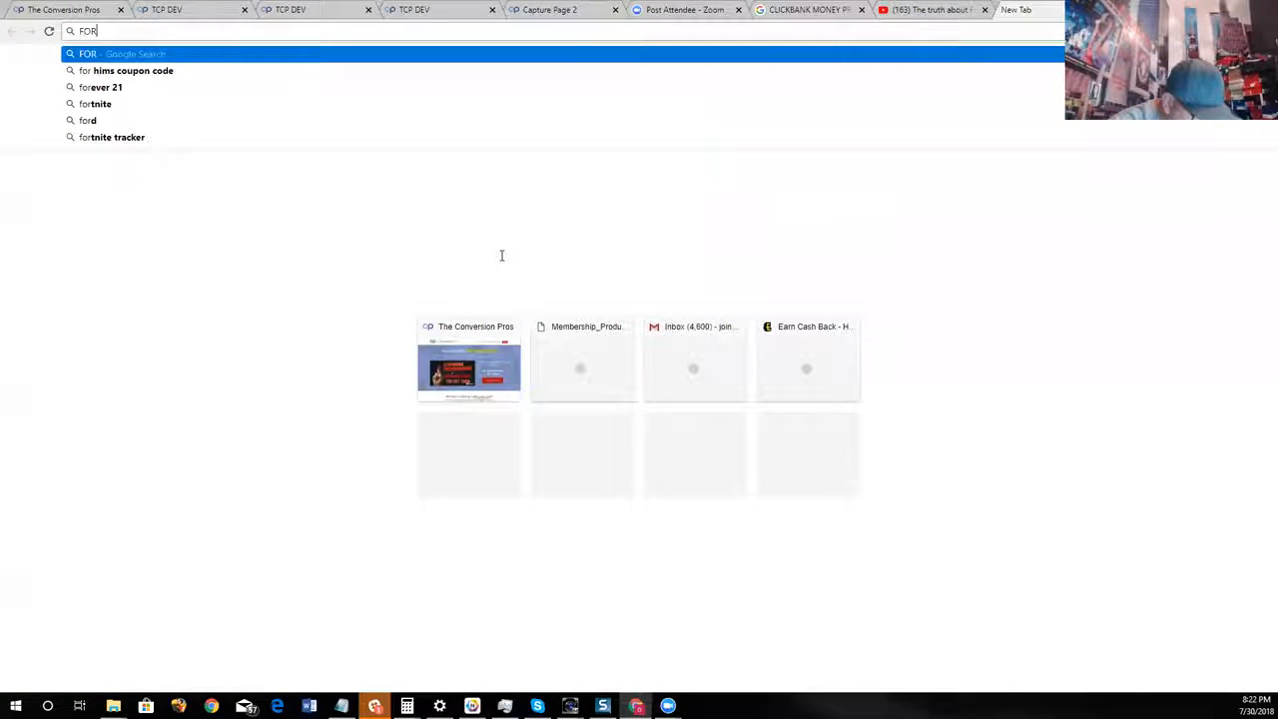
pyautogui.write('EX RESULTS')
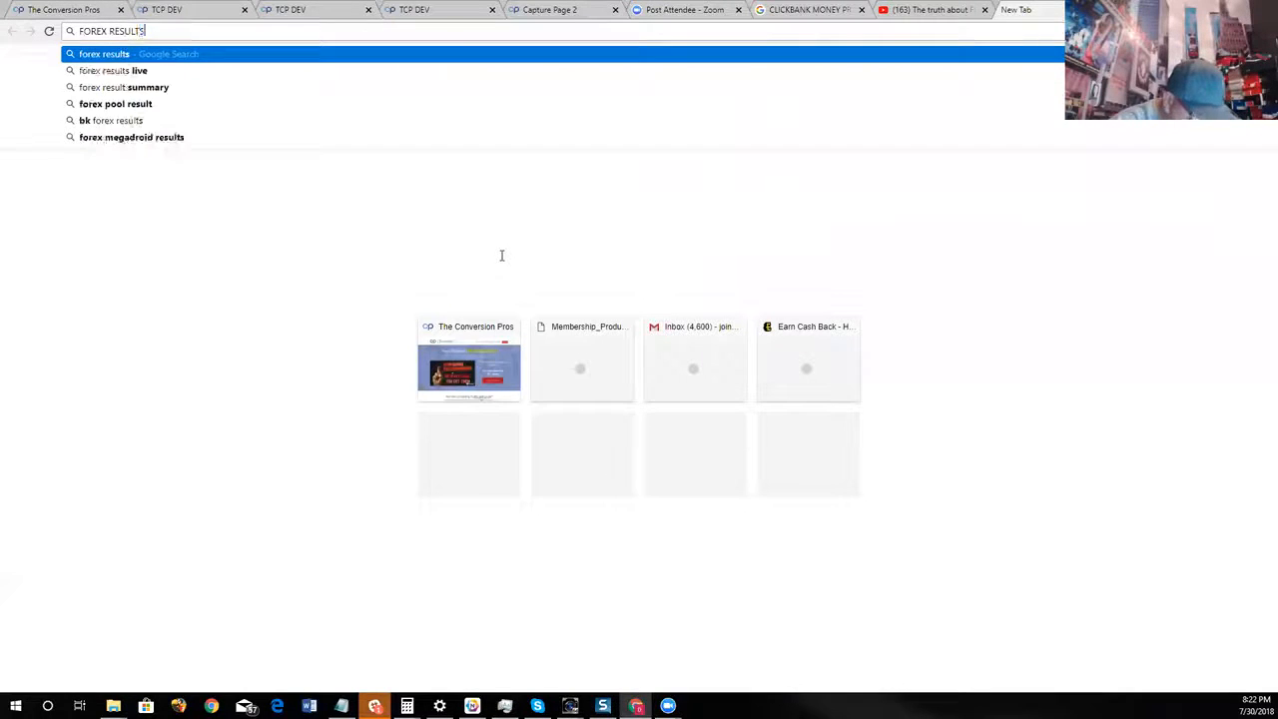
pyautogui.press('Return')
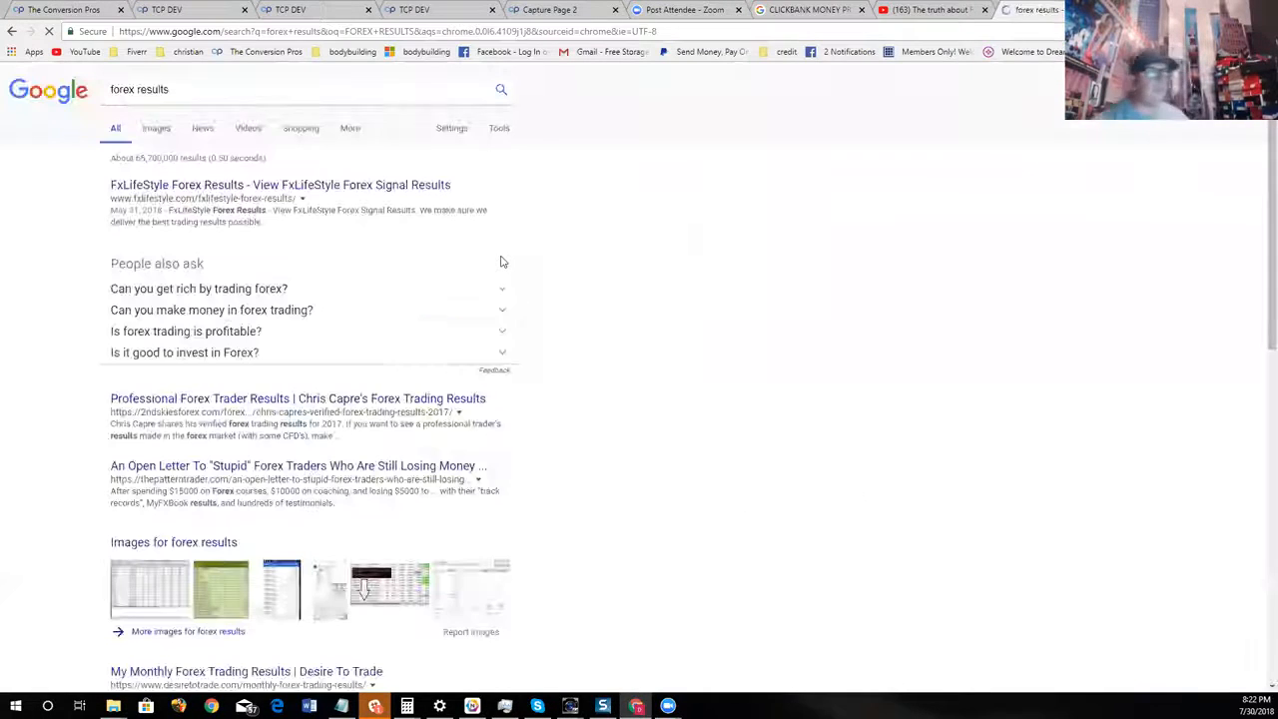
pyautogui.click(156, 130)
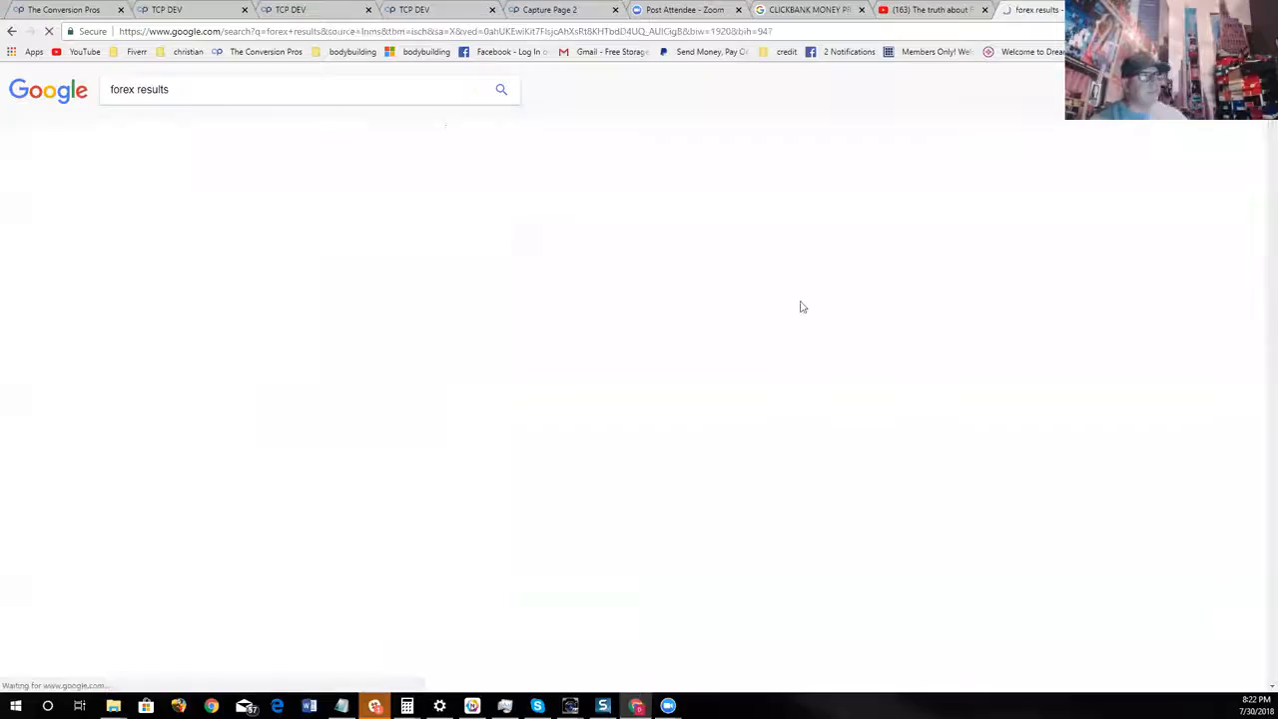
# Browse the forex results images for a suitable trading results picture
pyautogui.scroll(-1, 921, 473)
pyautogui.scroll(-2, 921, 473)
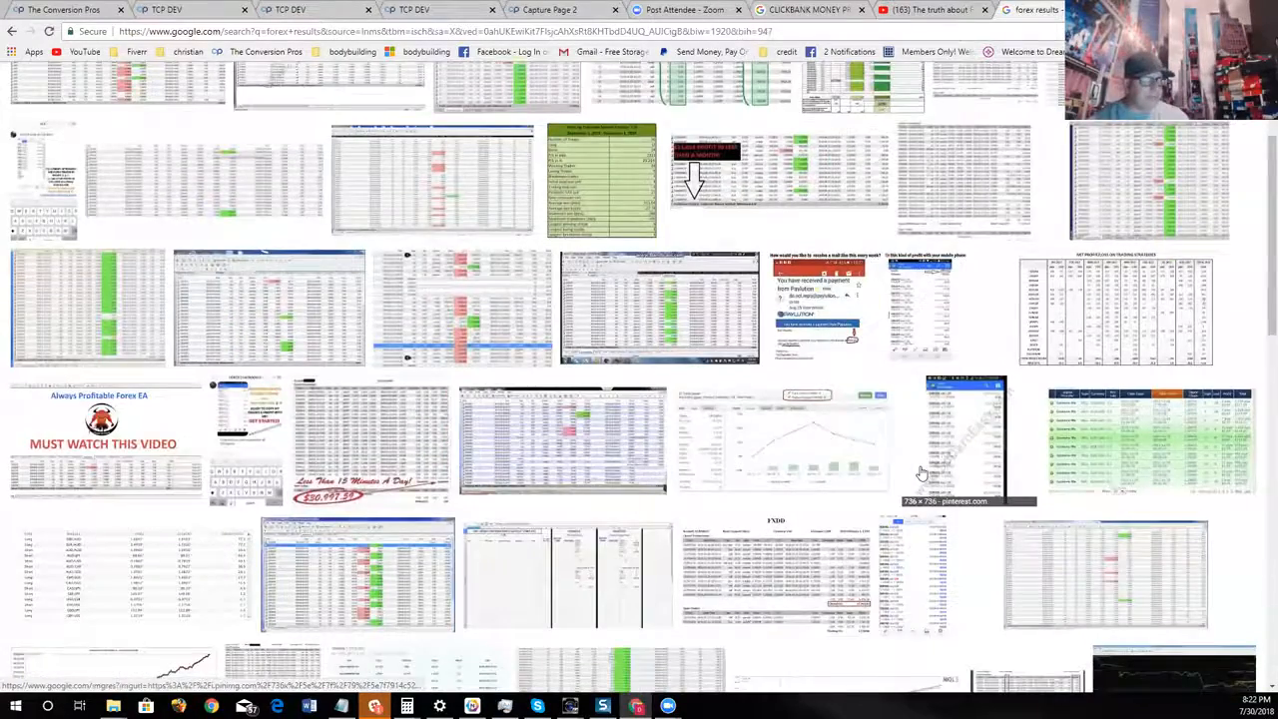
pyautogui.scroll(-2, 921, 473)
pyautogui.scroll(2, 921, 473)
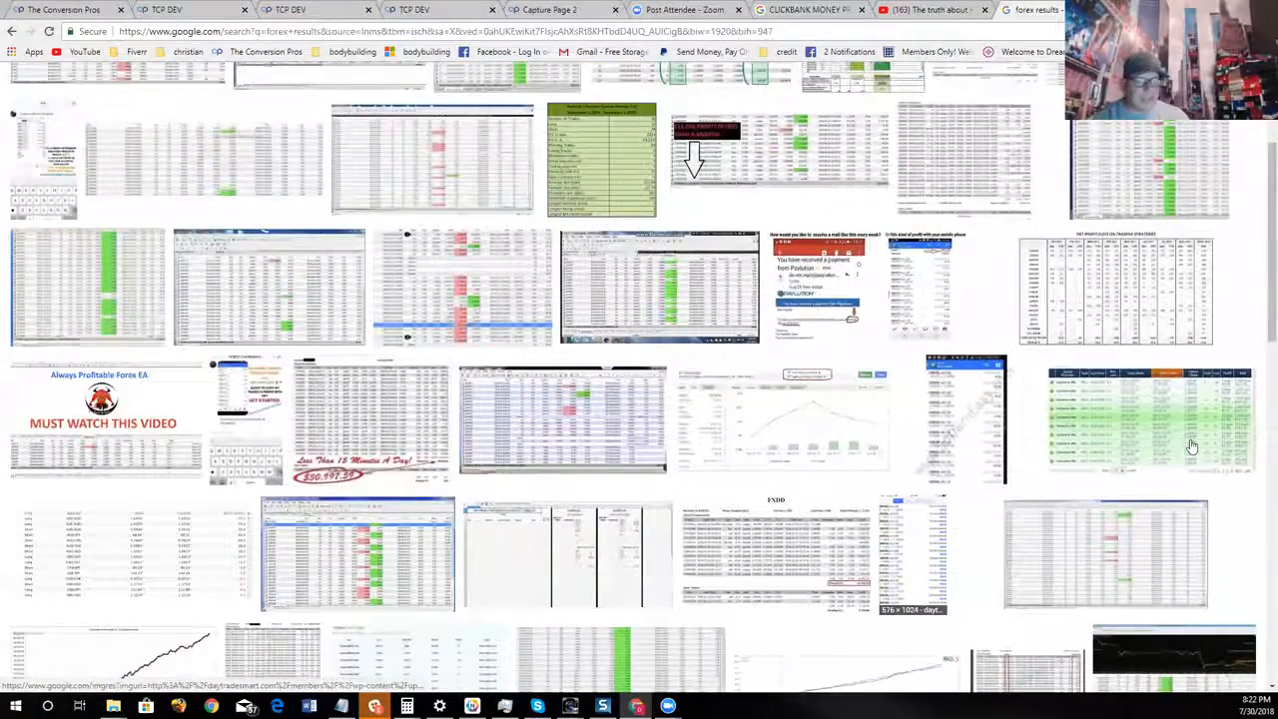
pyautogui.scroll(-2, 777, 431)
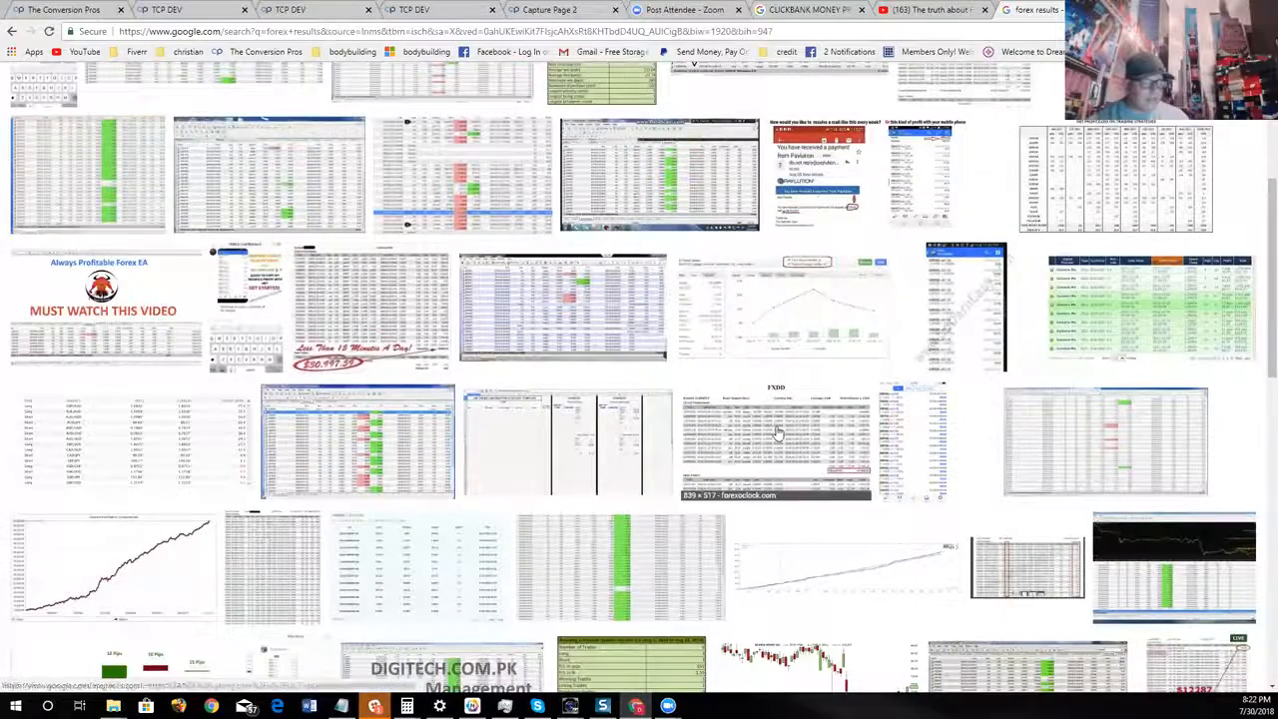
pyautogui.scroll(2, 777, 431)
pyautogui.scroll(3, 511, 433)
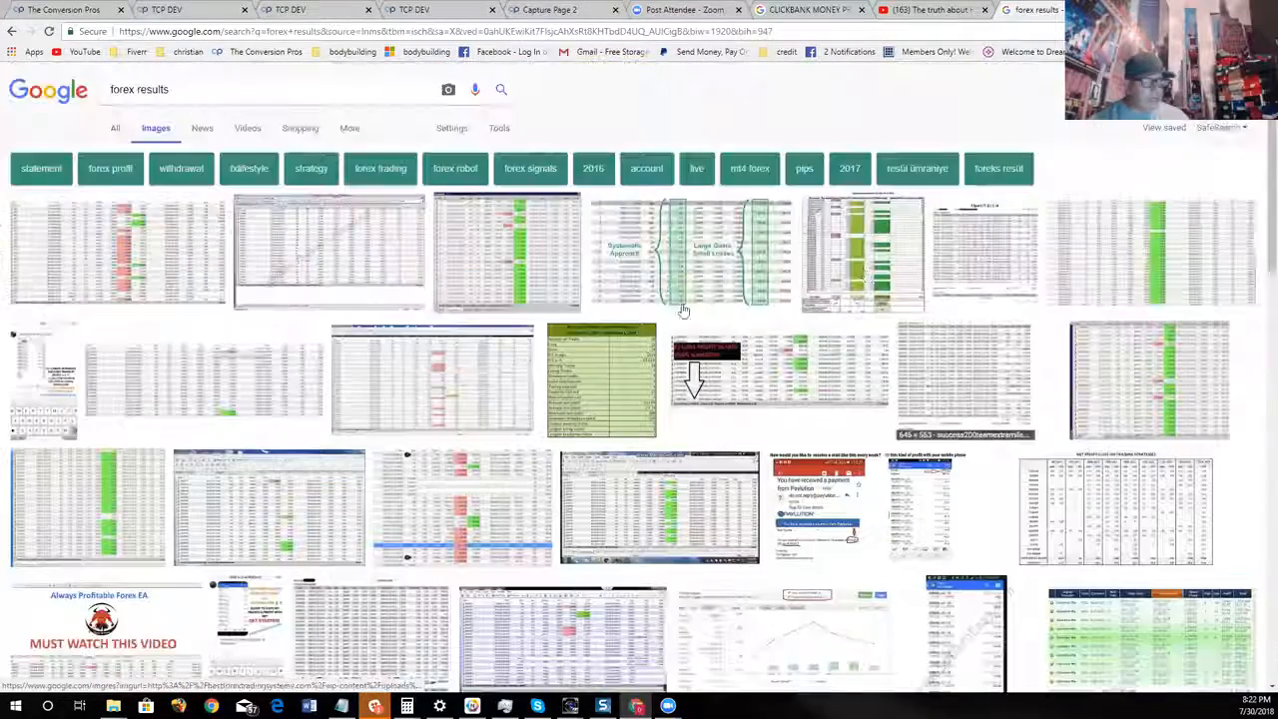
# Open the green ZuluTrade Demo Account Results table from the image results and copy its image address
pyautogui.scroll(-3, 1092, 374)
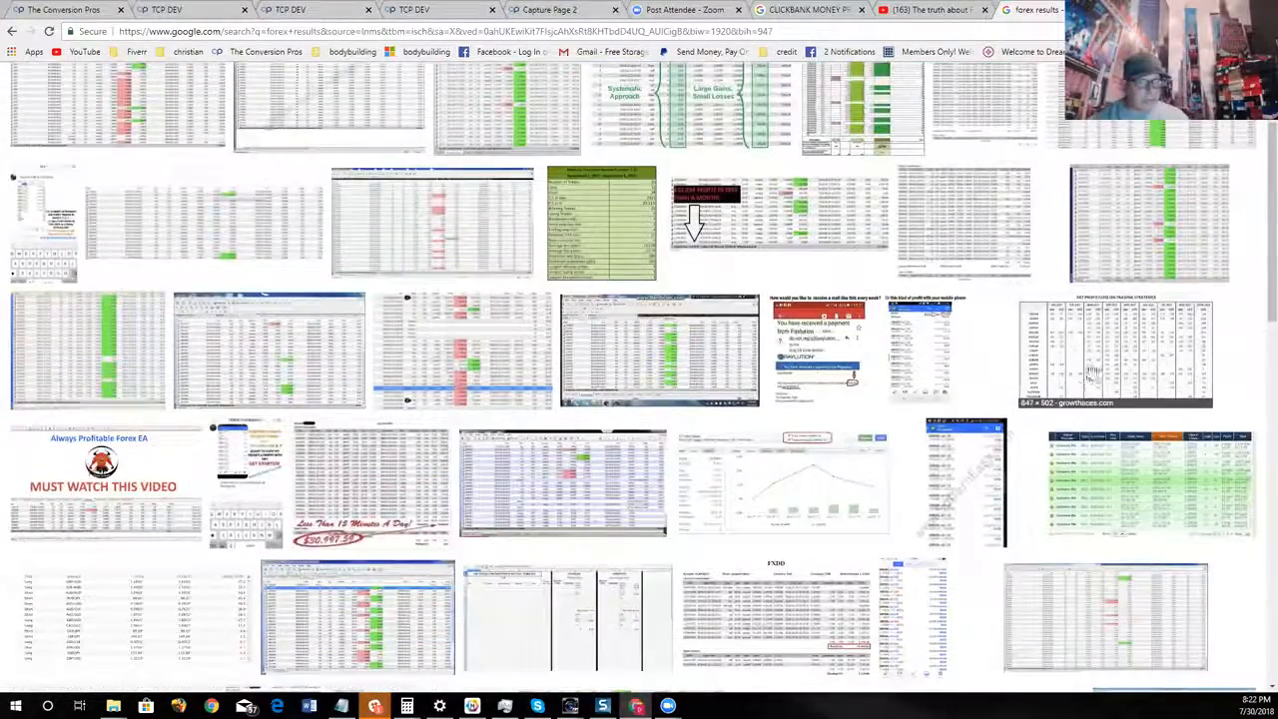
pyautogui.click(1128, 480)
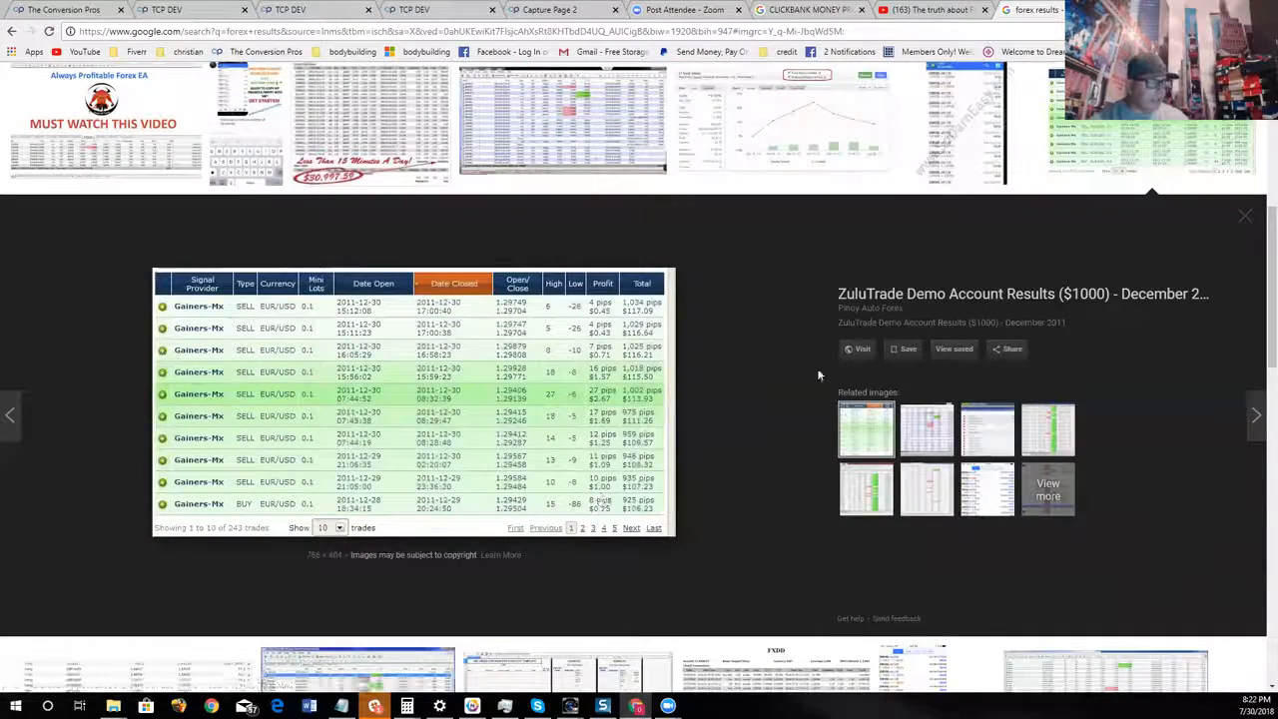
pyautogui.rightClick(489, 367)
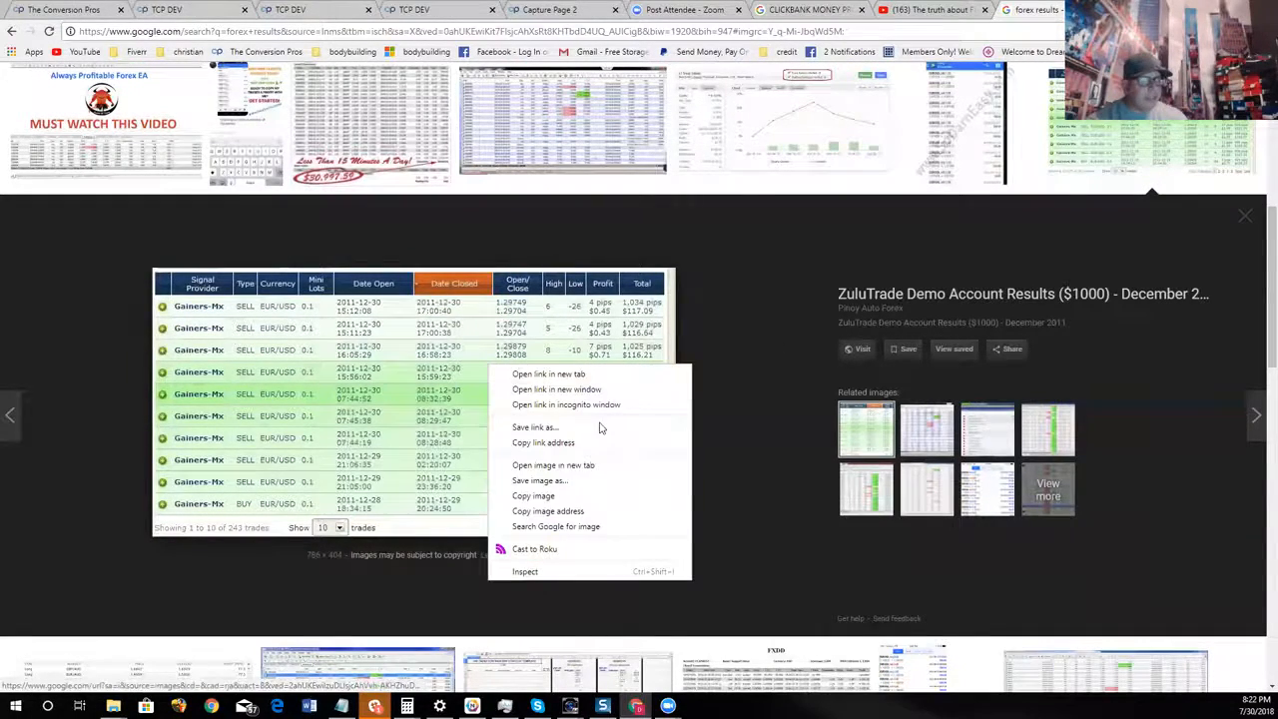
pyautogui.click(610, 511)
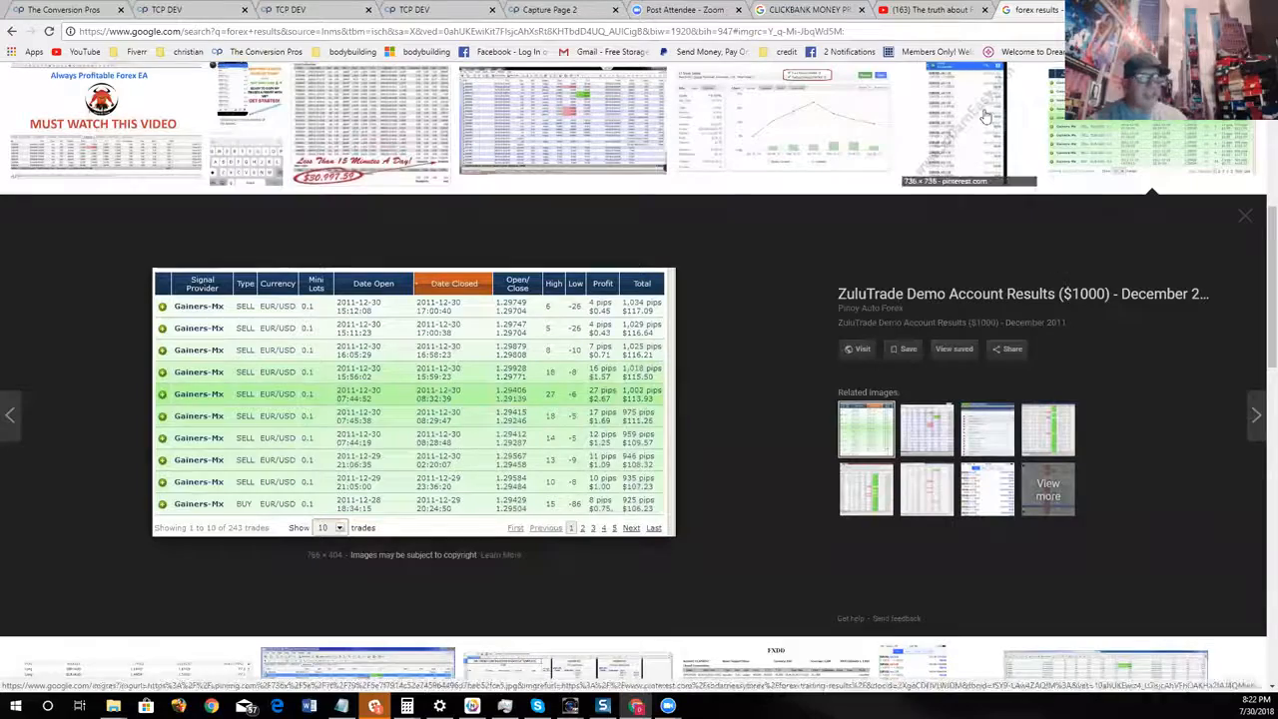
# Return to the Capture Page 2 editor and add an image component below the "How would you feel about starting a new, exciting business" line
pyautogui.click(686, 10)
pyautogui.click(549, 10)
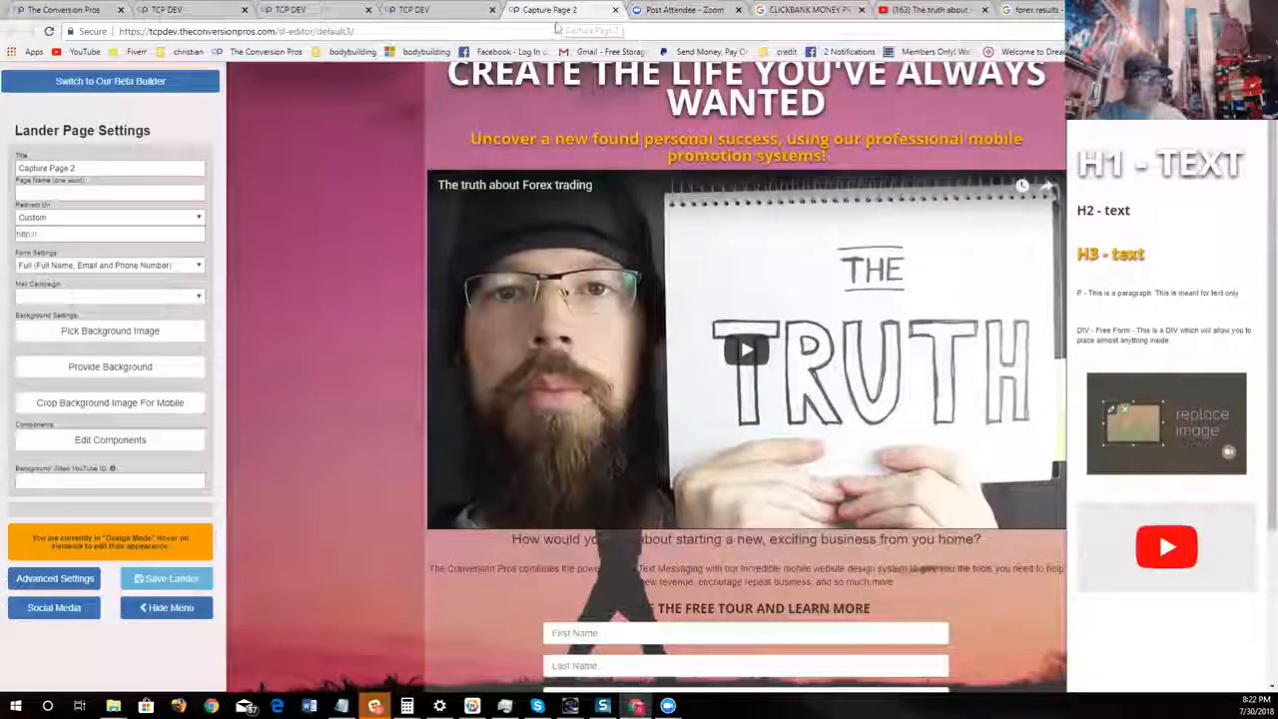
pyautogui.scroll(-1, 919, 352)
pyautogui.moveTo(1186, 409); pyautogui.dragTo(819, 564)
pyautogui.scroll(-3, 829, 559)
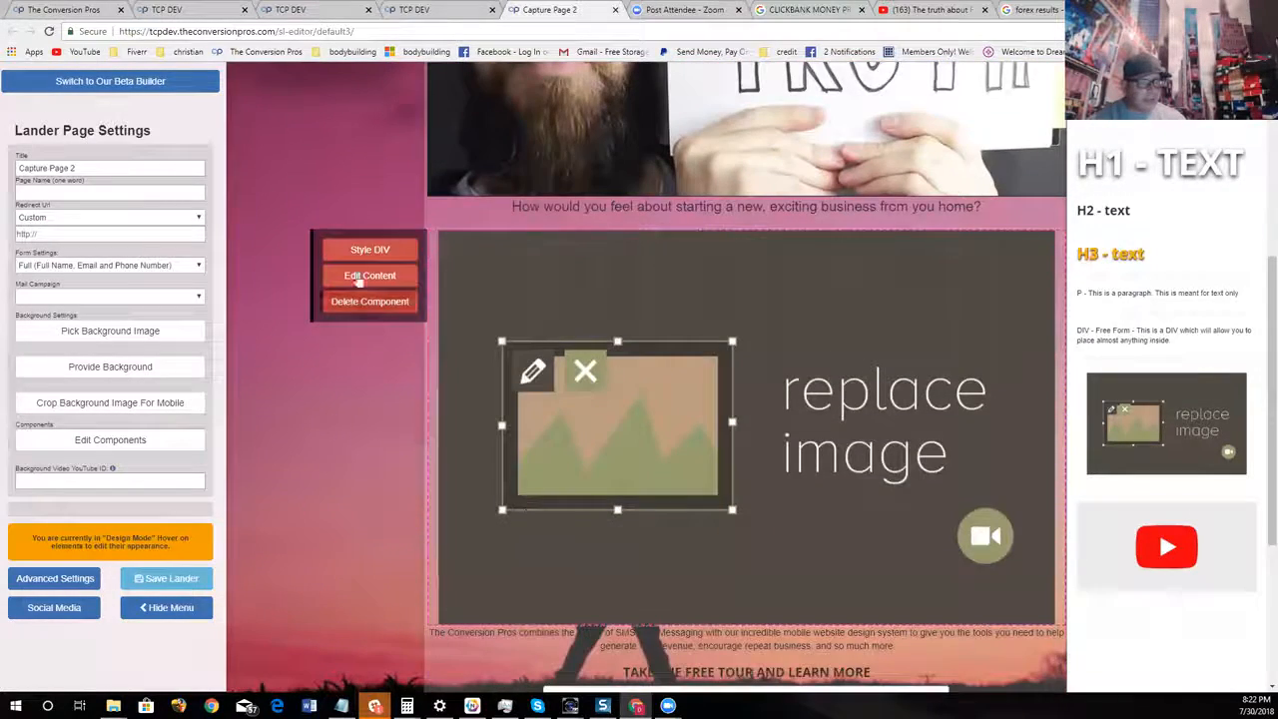
# Paste the copied address as the placeholder image's URL, set the image size to 50% and save it
pyautogui.click(369, 277)
pyautogui.rightClick(568, 138)
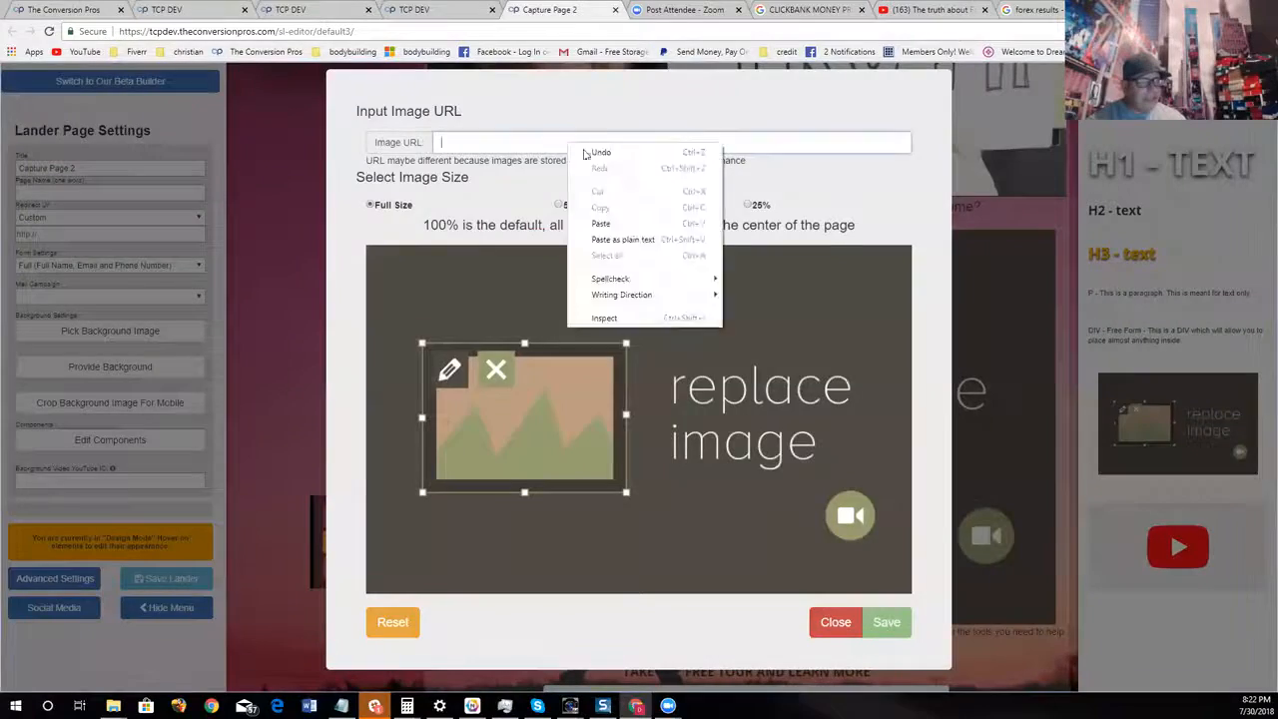
pyautogui.click(639, 225)
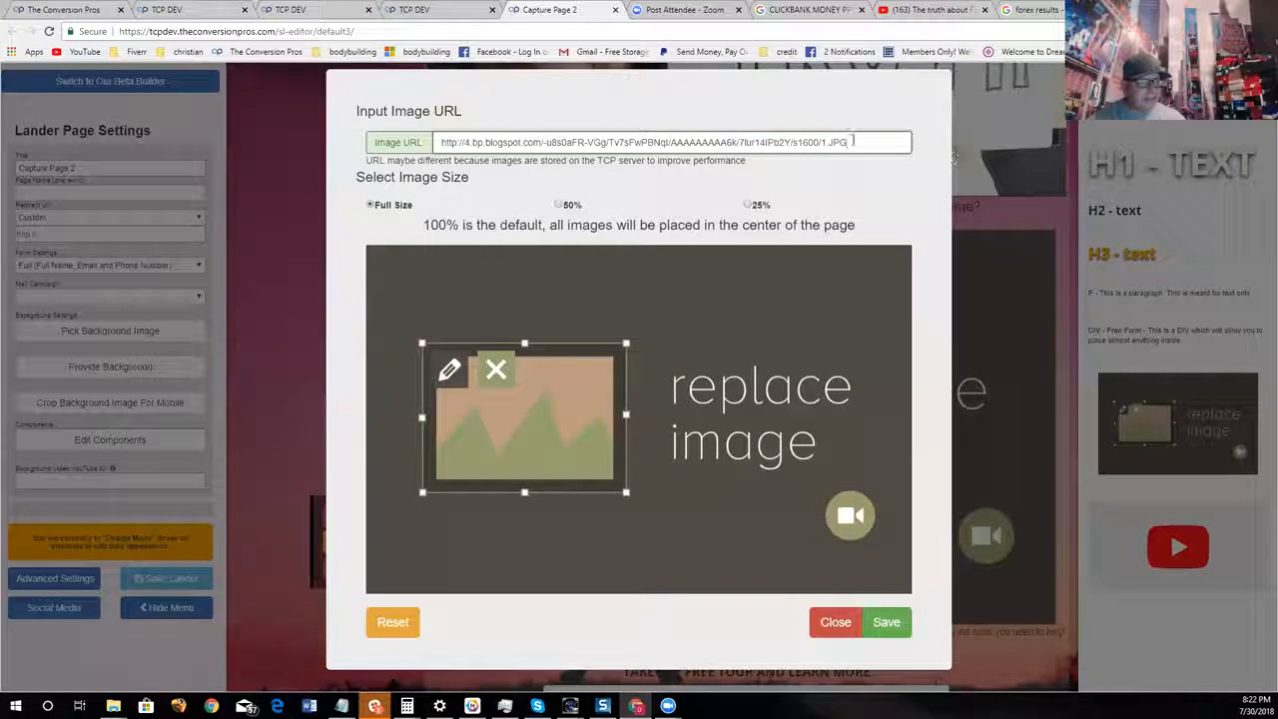
pyautogui.click(558, 206)
pyautogui.click(887, 442)
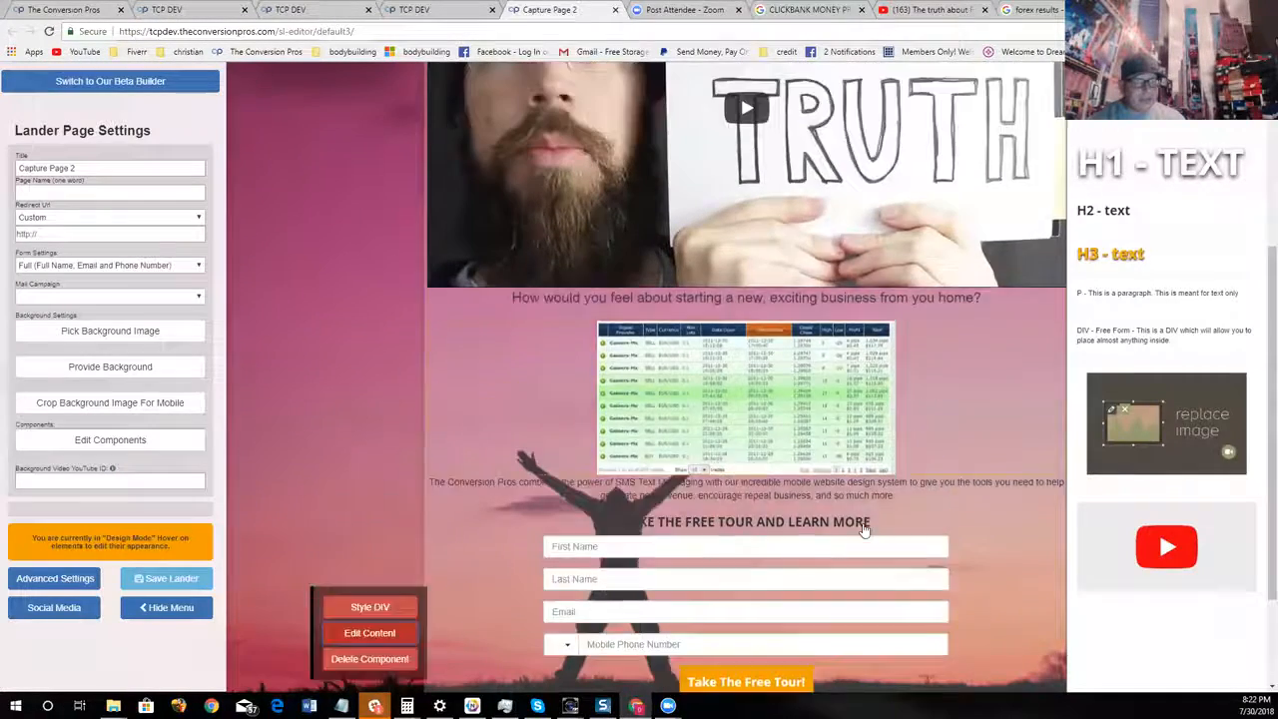
# Review the page with the new picture and add an H1 text component directly above the trading results image
pyautogui.scroll(2, 765, 488)
pyautogui.scroll(-1, 1019, 485)
pyautogui.scroll(3, 748, 123)
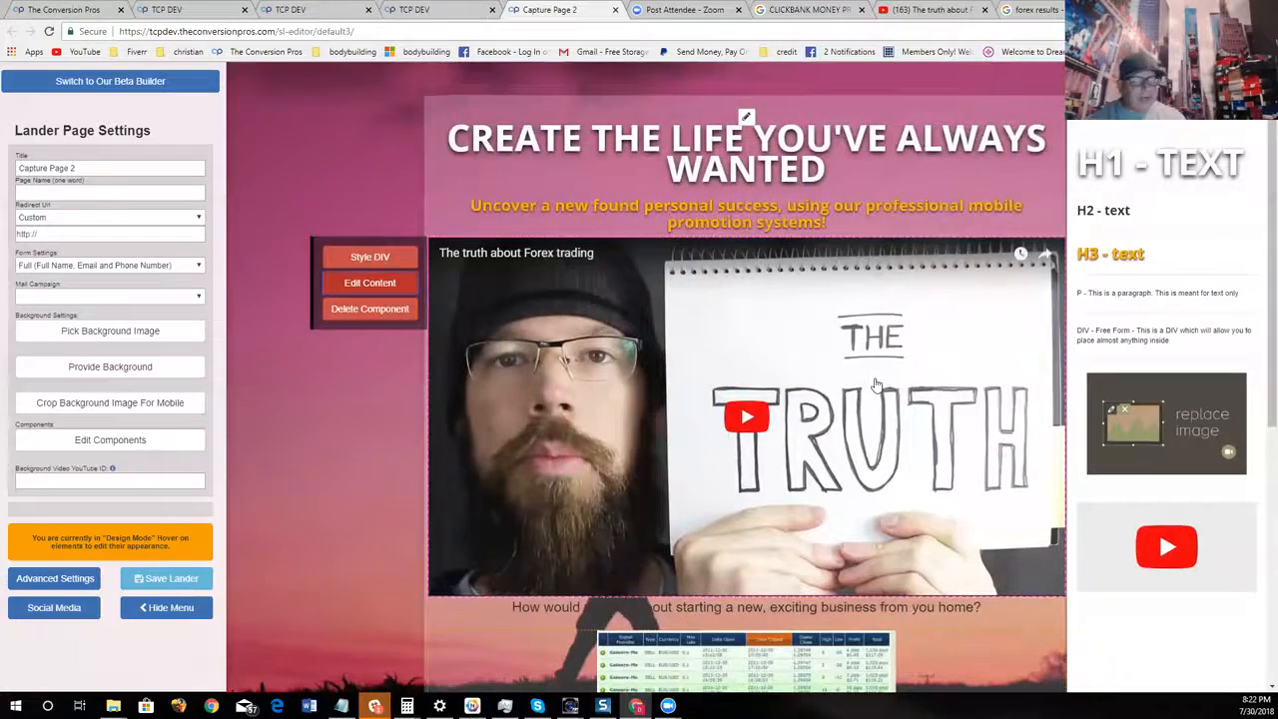
pyautogui.scroll(-1, 747, 97)
pyautogui.scroll(-2, 746, 97)
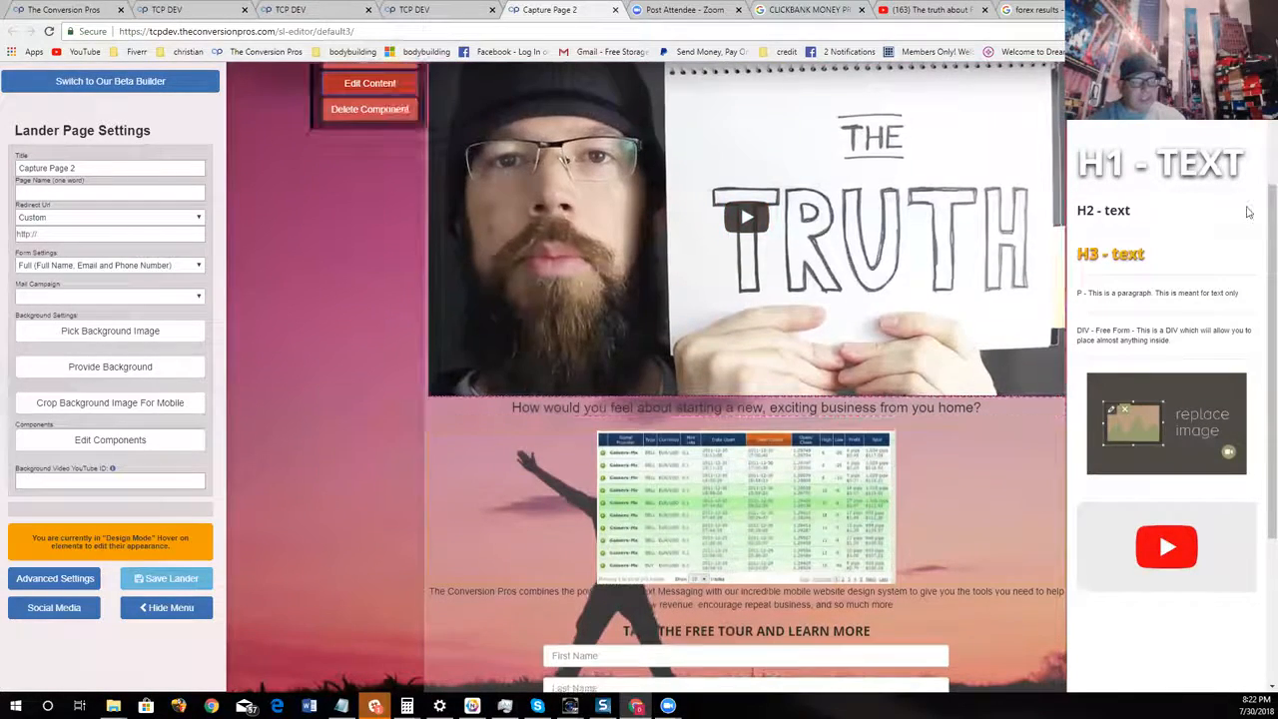
pyautogui.moveTo(1108, 185); pyautogui.dragTo(607, 450)
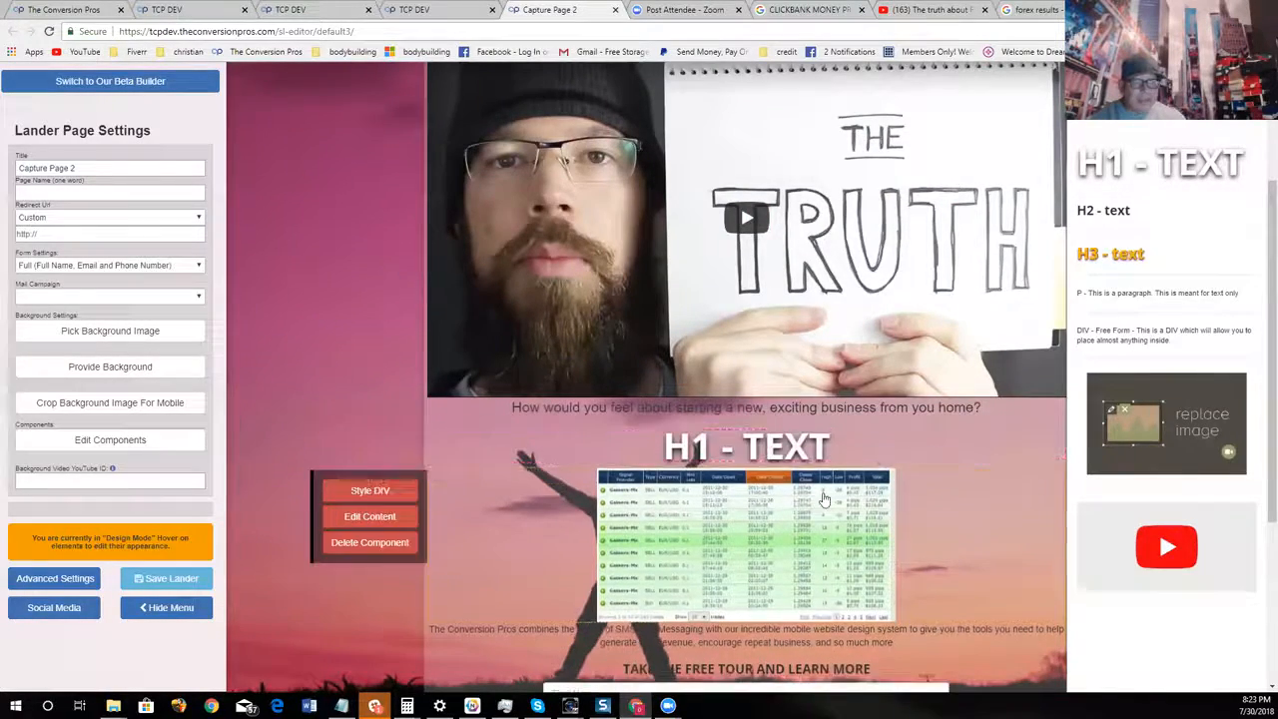
# Open the background image library for the page and choose the category with stock trading chart pictures
pyautogui.scroll(2, 826, 497)
pyautogui.scroll(-2, 883, 484)
pyautogui.scroll(3, 883, 480)
pyautogui.scroll(-2, 989, 318)
pyautogui.scroll(2, 849, 344)
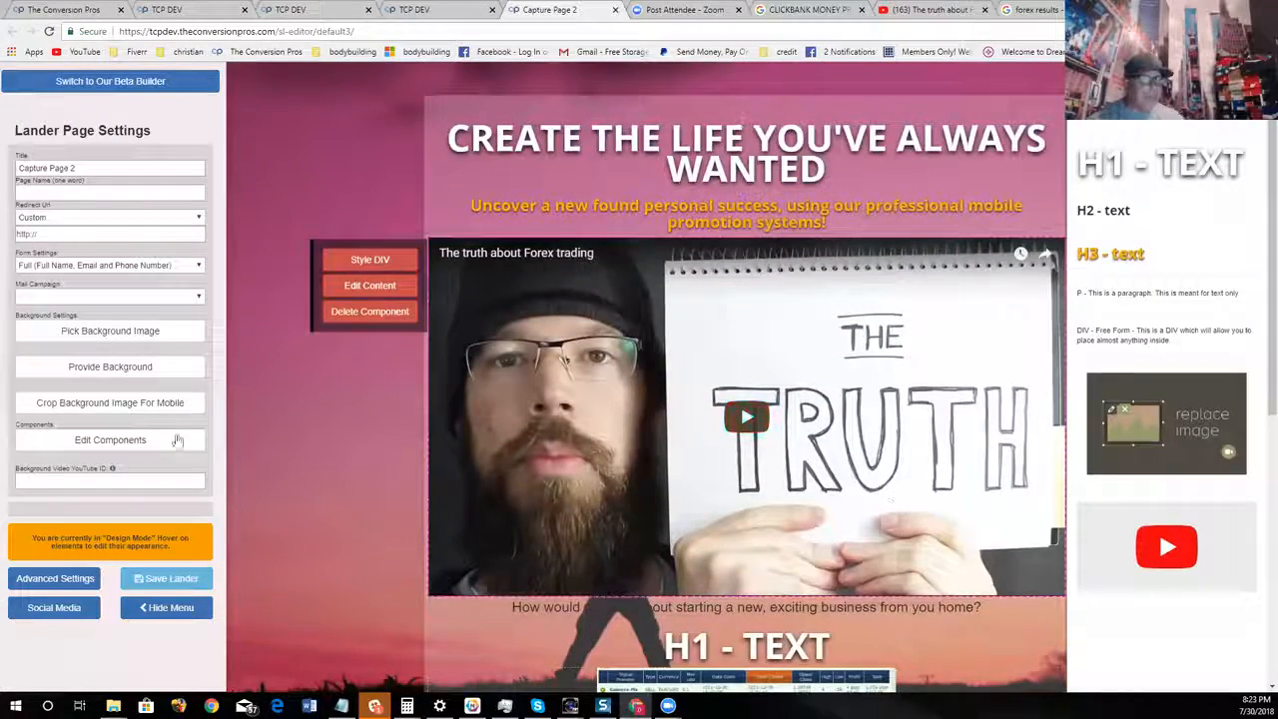
pyautogui.click(128, 336)
pyautogui.scroll(-10, 807, 325)
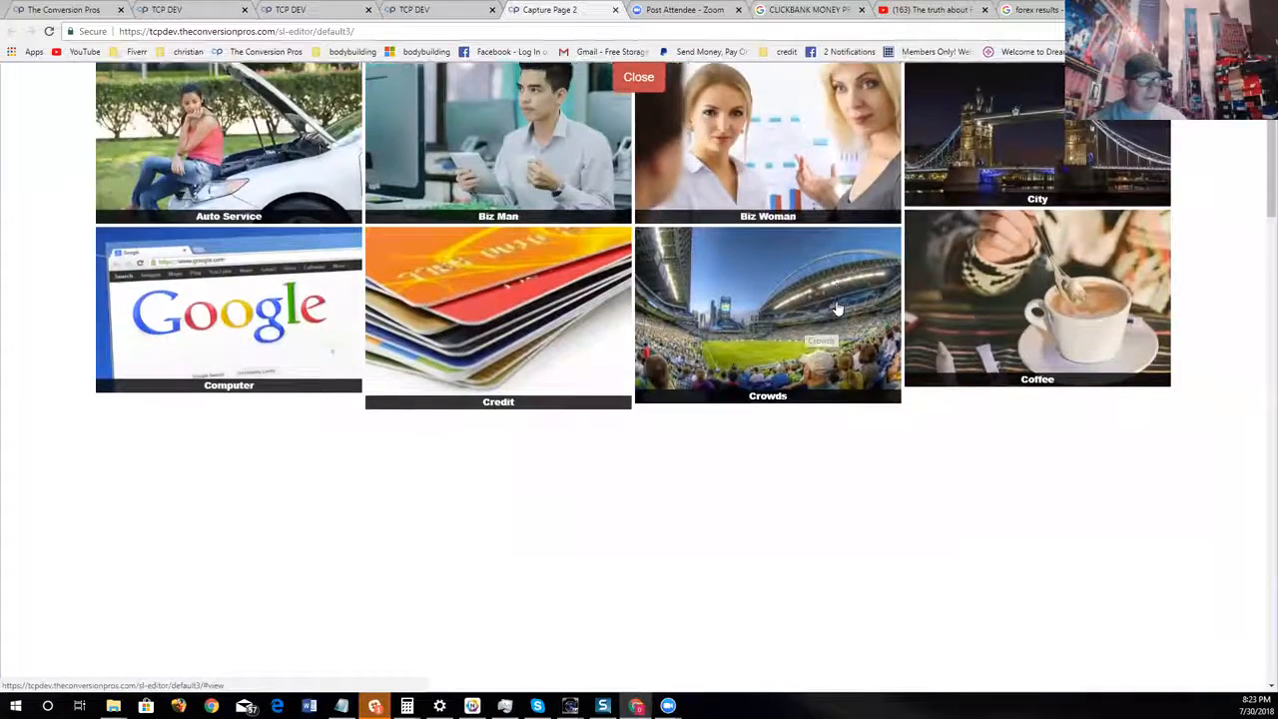
pyautogui.scroll(-10, 827, 326)
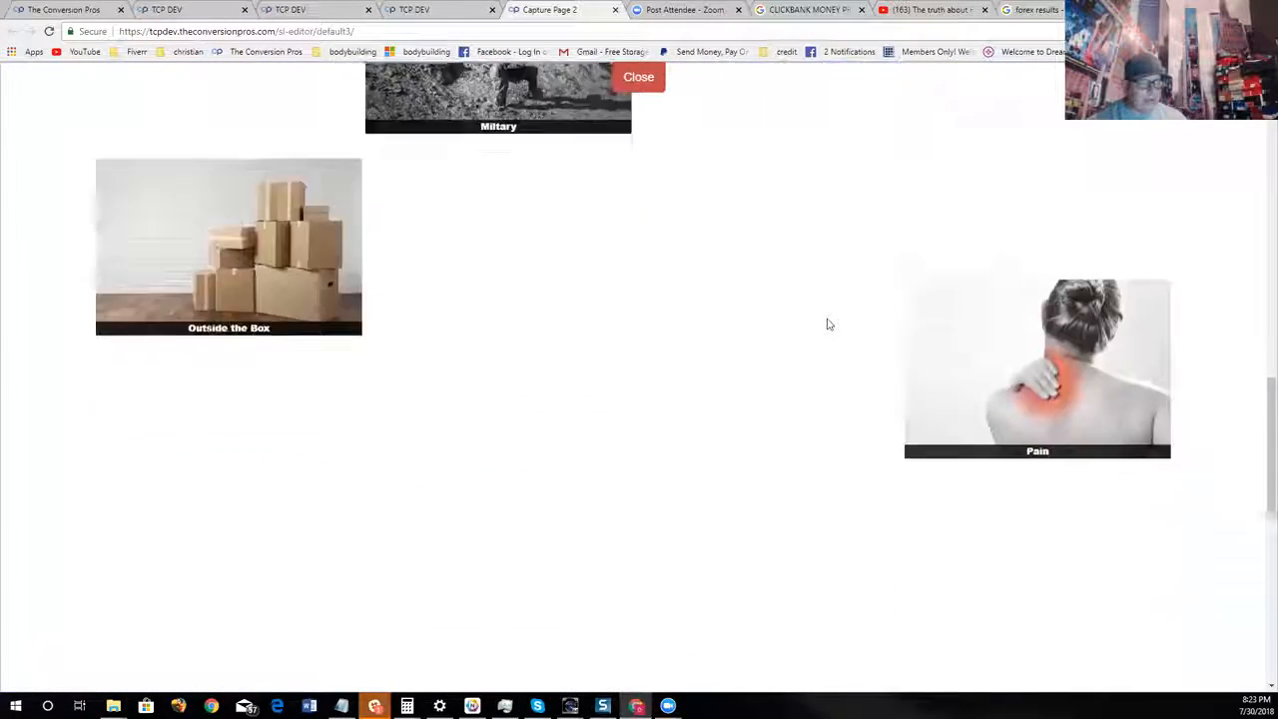
pyautogui.click(329, 317)
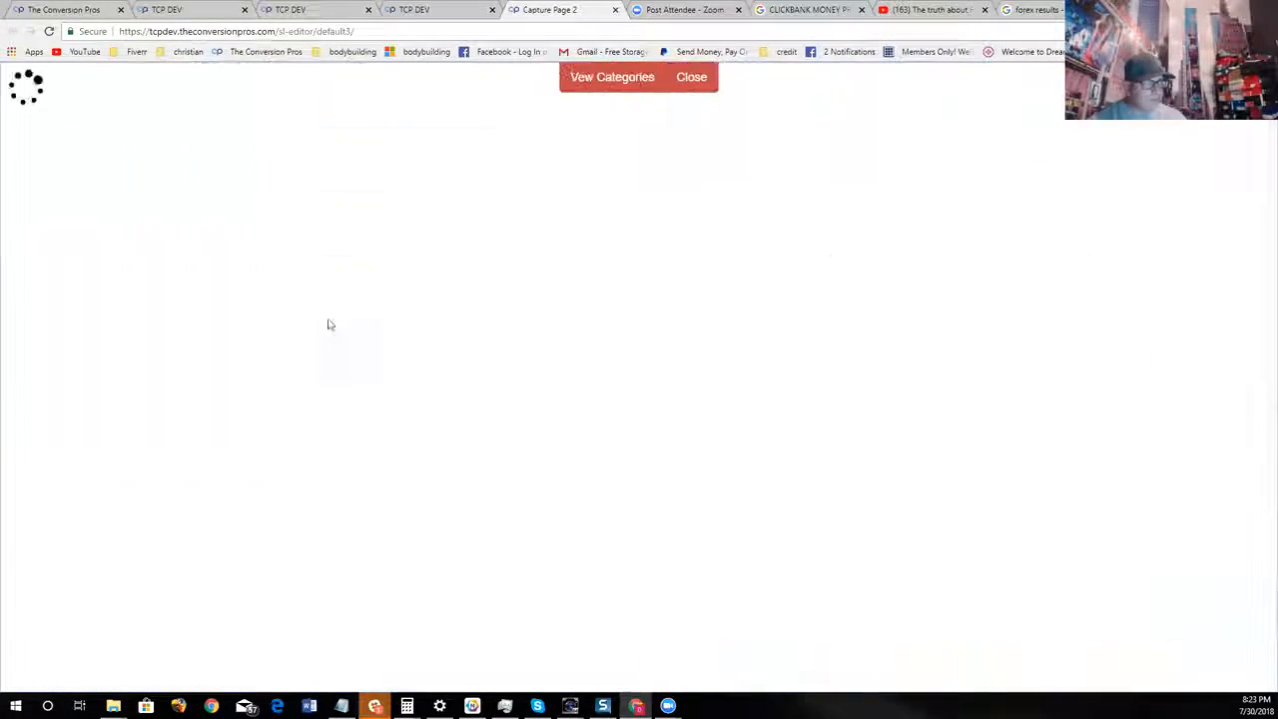
# Choose the dark candlestick chart picture with blue bars and confirm it as the page background with its default mobile crop
pyautogui.scroll(-5, 1075, 373)
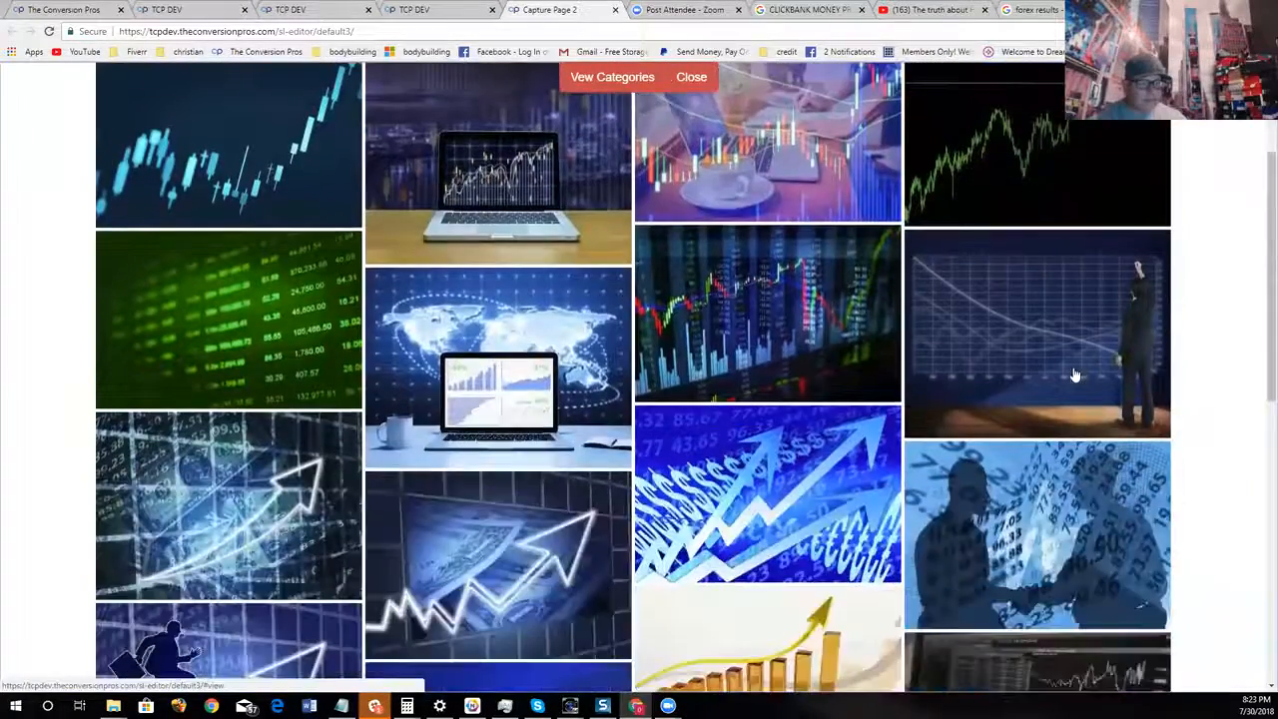
pyautogui.scroll(4, 996, 494)
pyautogui.scroll(1, 996, 494)
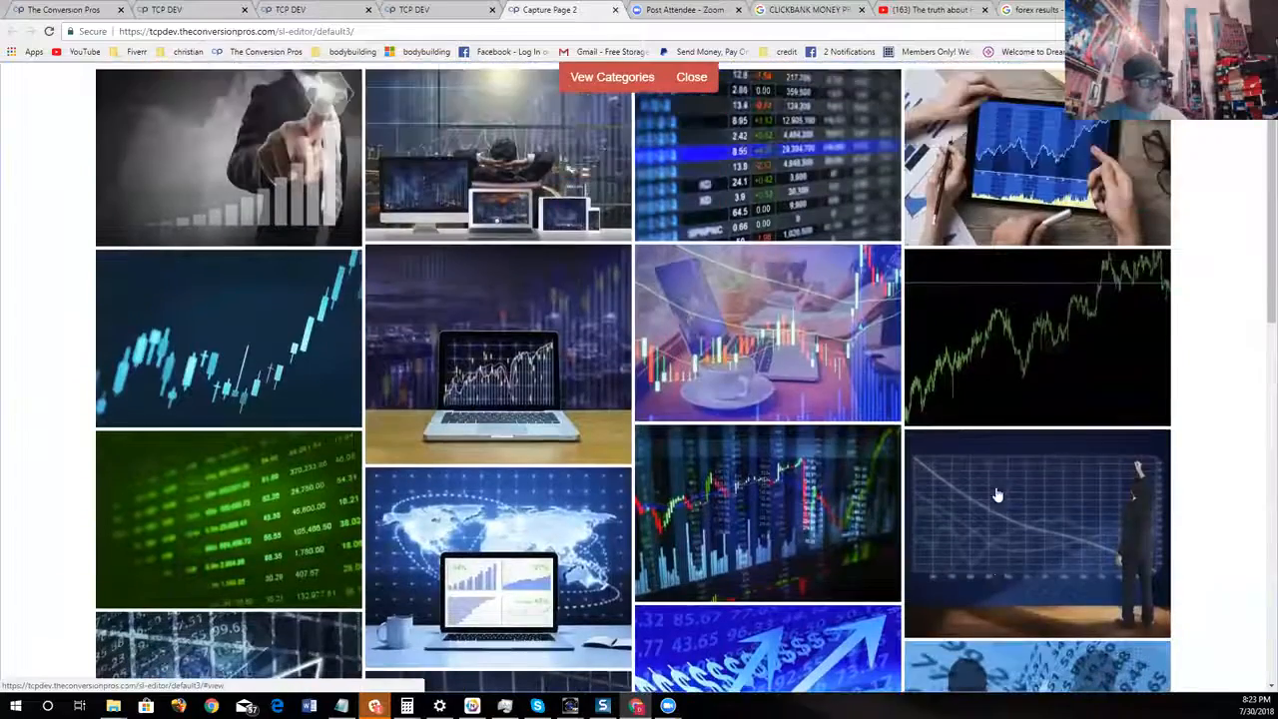
pyautogui.click(871, 523)
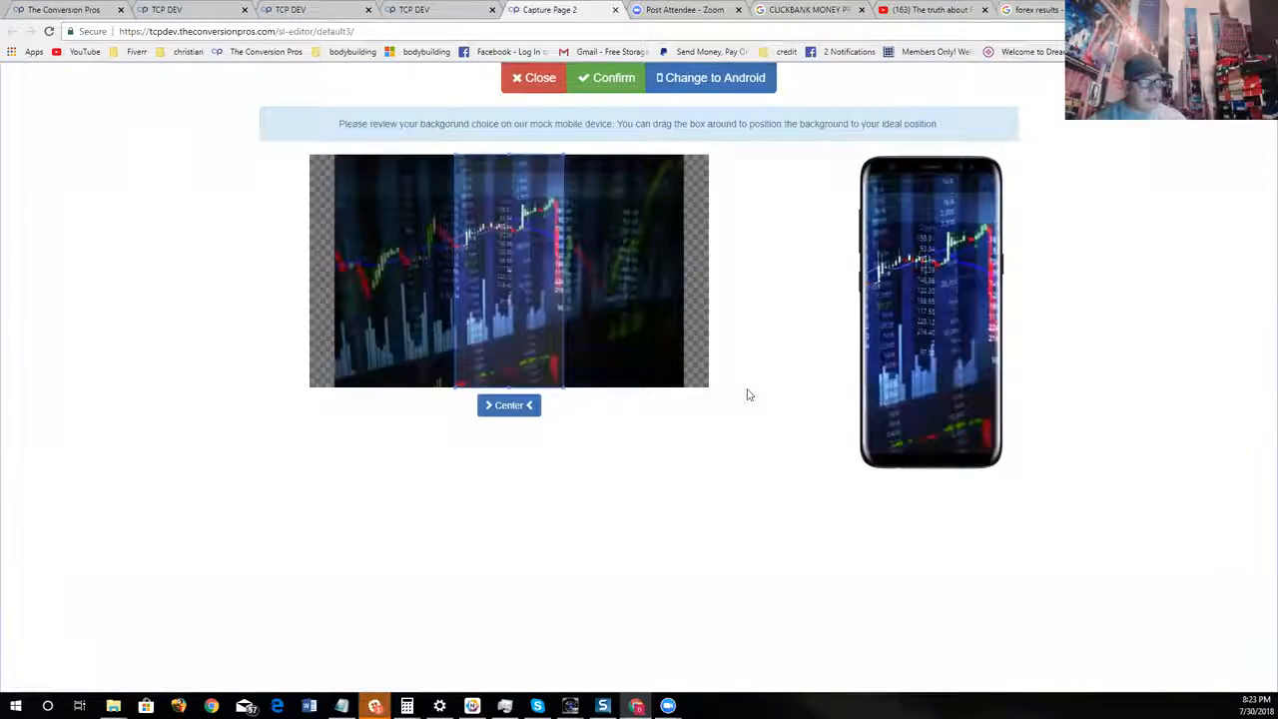
pyautogui.click(607, 78)
# Change the content box's background to near-black (RGB 28, 14, 14), raise its opacity and check the page
pyautogui.scroll(-3, 913, 473)
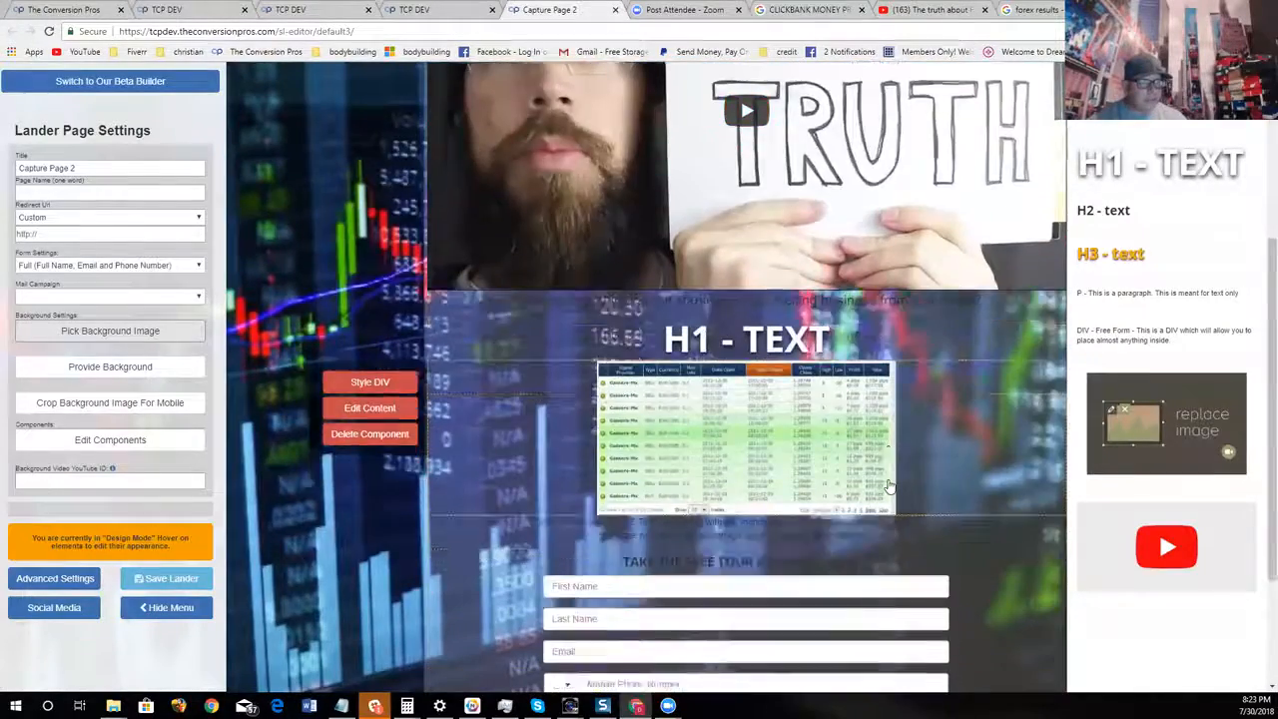
pyautogui.scroll(5, 889, 487)
pyautogui.click(745, 119)
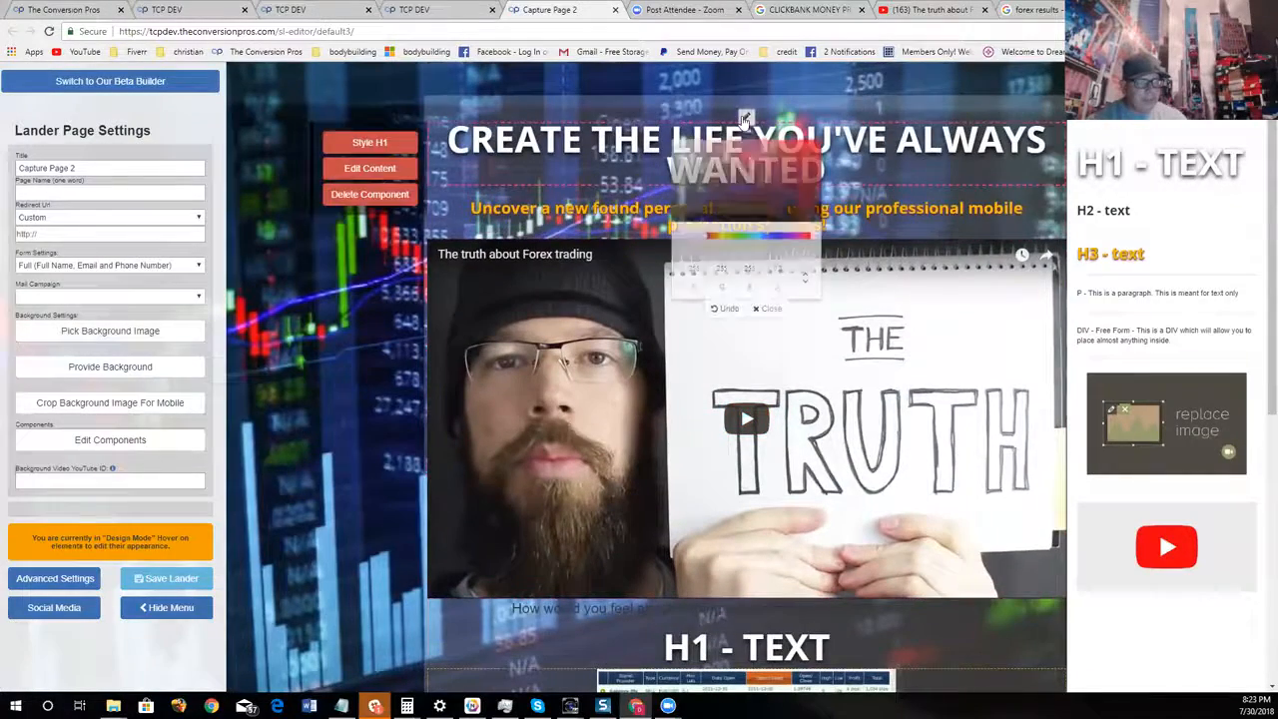
pyautogui.click(742, 213)
pyautogui.click(758, 249)
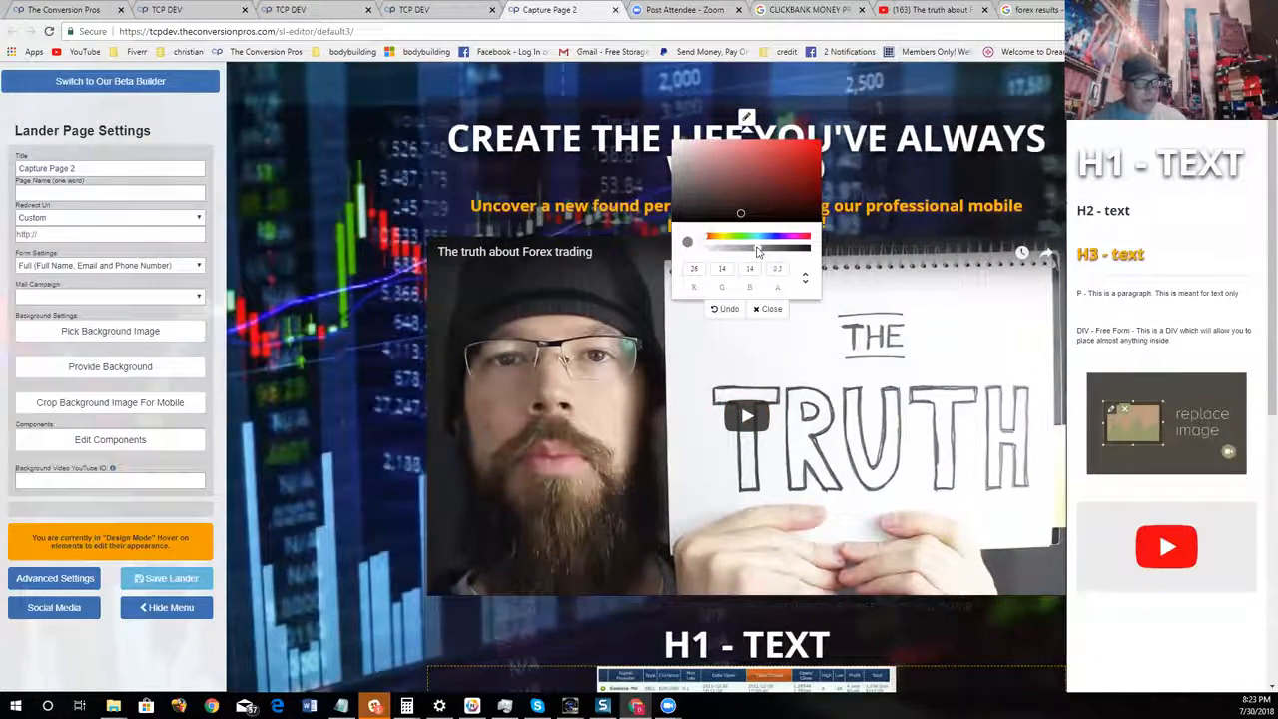
pyautogui.click(771, 309)
pyautogui.scroll(-1, 899, 307)
pyautogui.scroll(-5, 900, 306)
pyautogui.scroll(6, 900, 306)
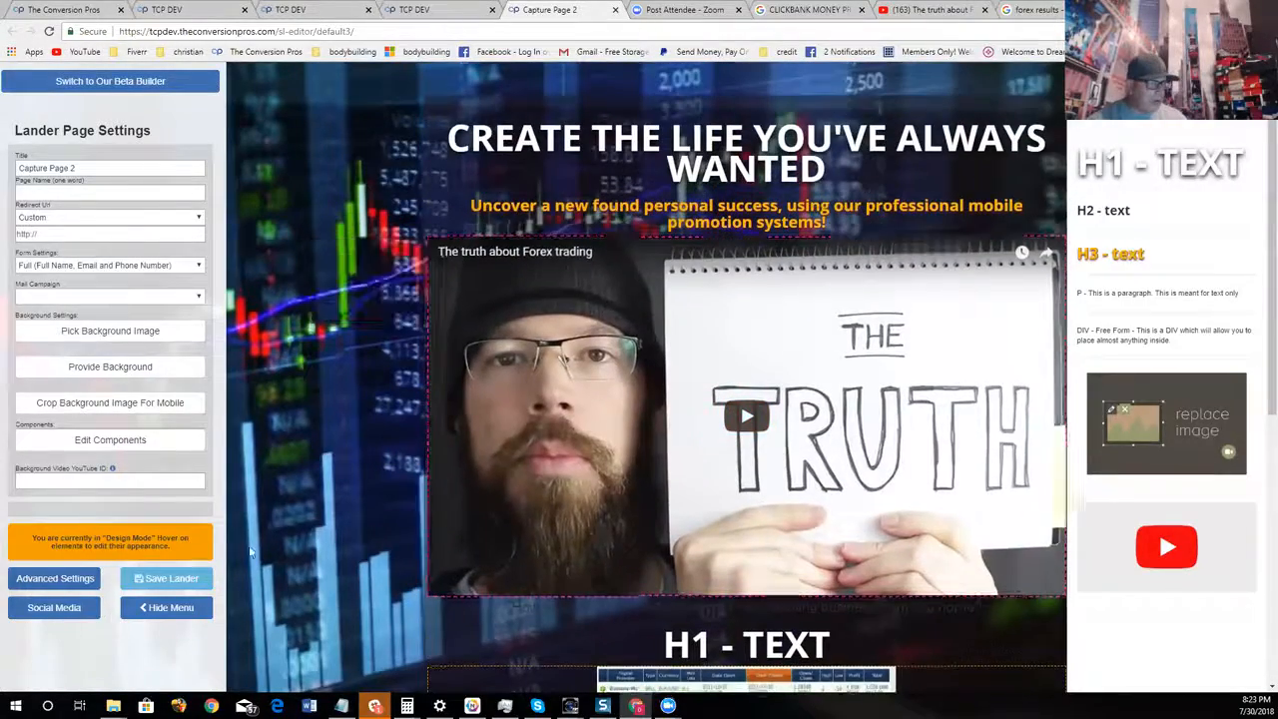
pyautogui.click(78, 579)
pyautogui.click(820, 96)
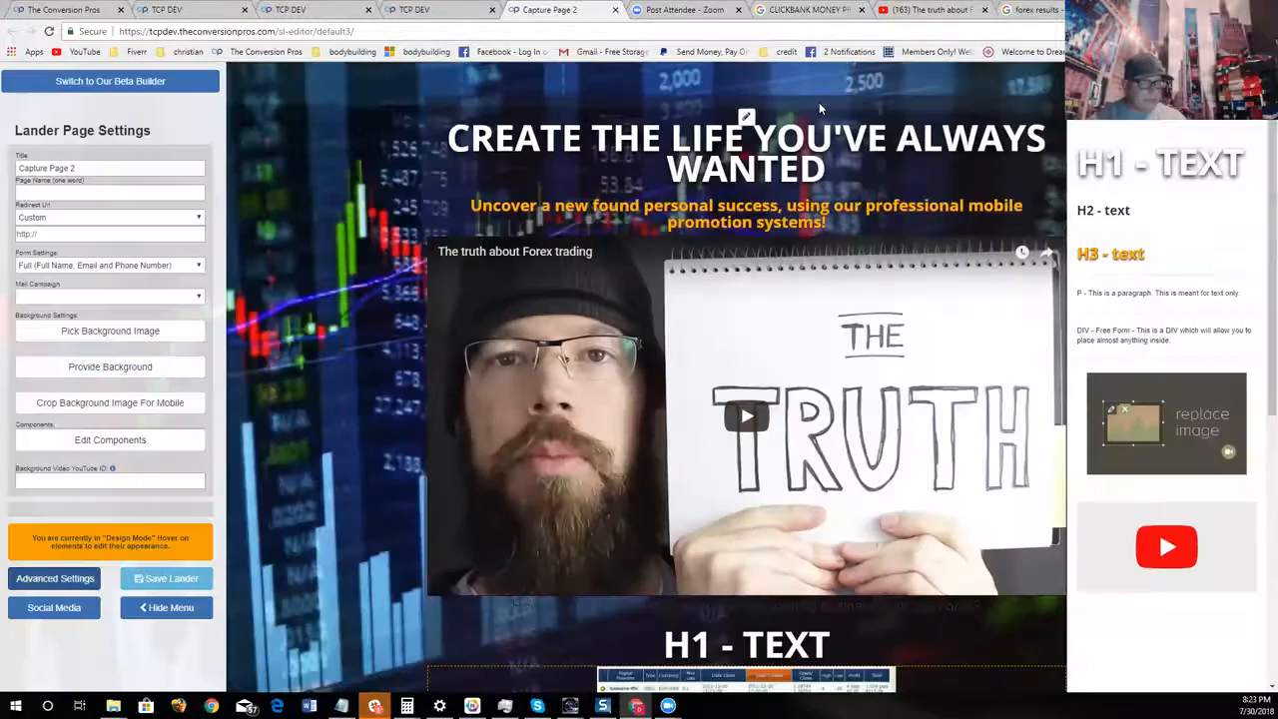
# Replace the main heading with "MAKE MONEY ALL DAY LONG JUST COPYING OUR TRADES" and finish editing it
pyautogui.moveTo(514, 171)
pyautogui.click(406, 167)
pyautogui.press('BackSpace')
pyautogui.press('BackSpace')
pyautogui.press('BackSpace')
pyautogui.press('BackSpace')
pyautogui.press('BackSpace')
pyautogui.press('BackSpace')
pyautogui.press('BackSpace')
pyautogui.press('BackSpace')
pyautogui.press('BackSpace')
pyautogui.press('BackSpace')
pyautogui.press('BackSpace')
pyautogui.press('BackSpace')
pyautogui.press('BackSpace')
pyautogui.press('BackSpace')
pyautogui.press('BackSpace')
pyautogui.press('BackSpace')
pyautogui.press('BackSpace')
pyautogui.press('BackSpace')
pyautogui.press('BackSpace')
pyautogui.press('BackSpace')
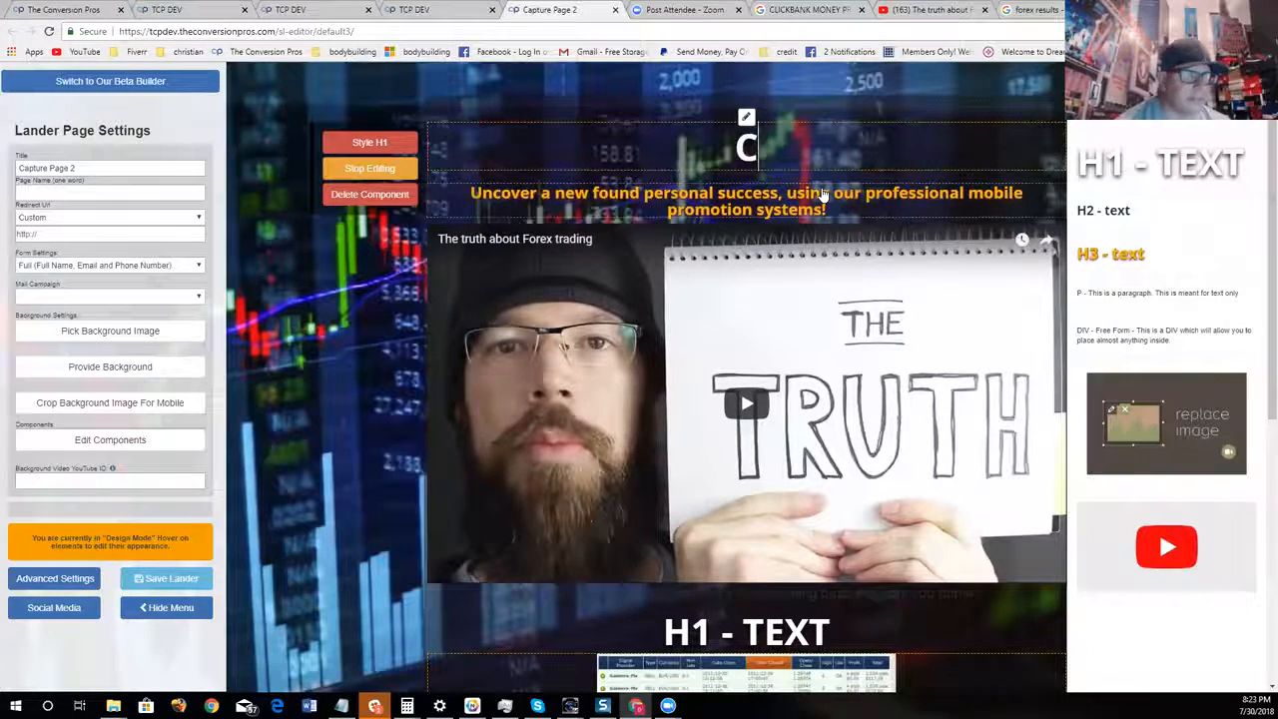
pyautogui.write('MAKE MO')
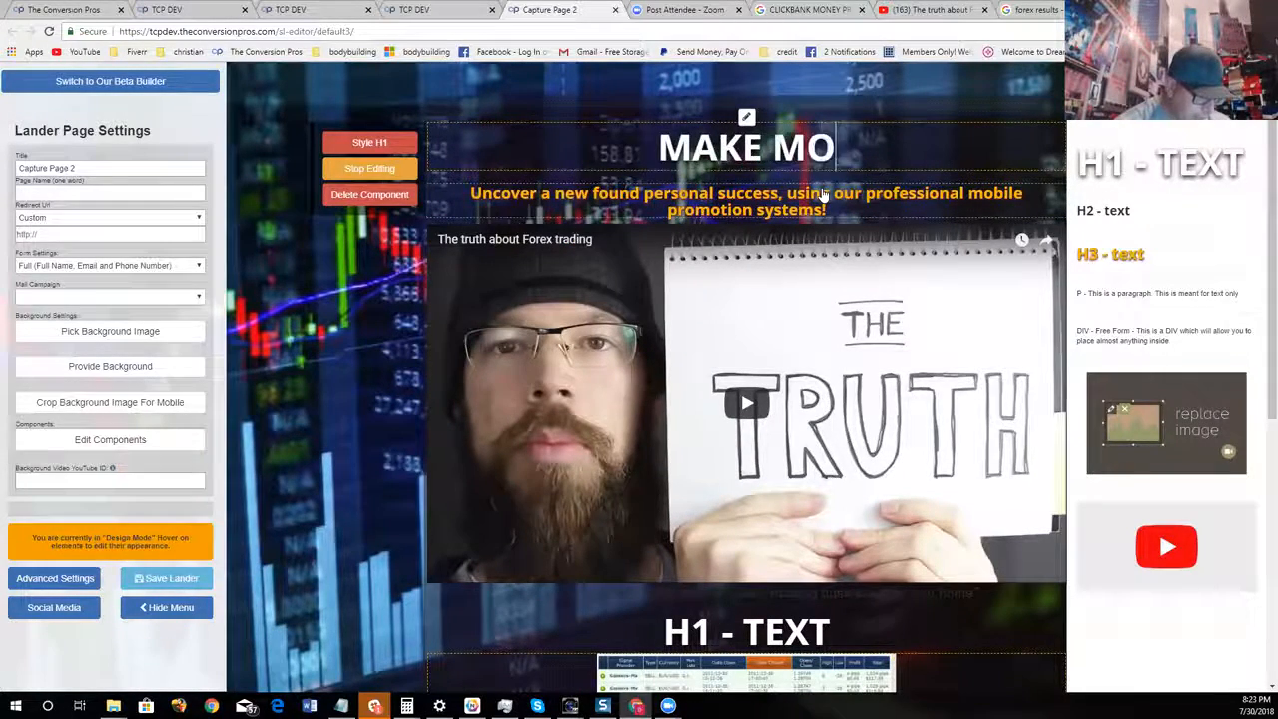
pyautogui.write('NEY ALL DAY L')
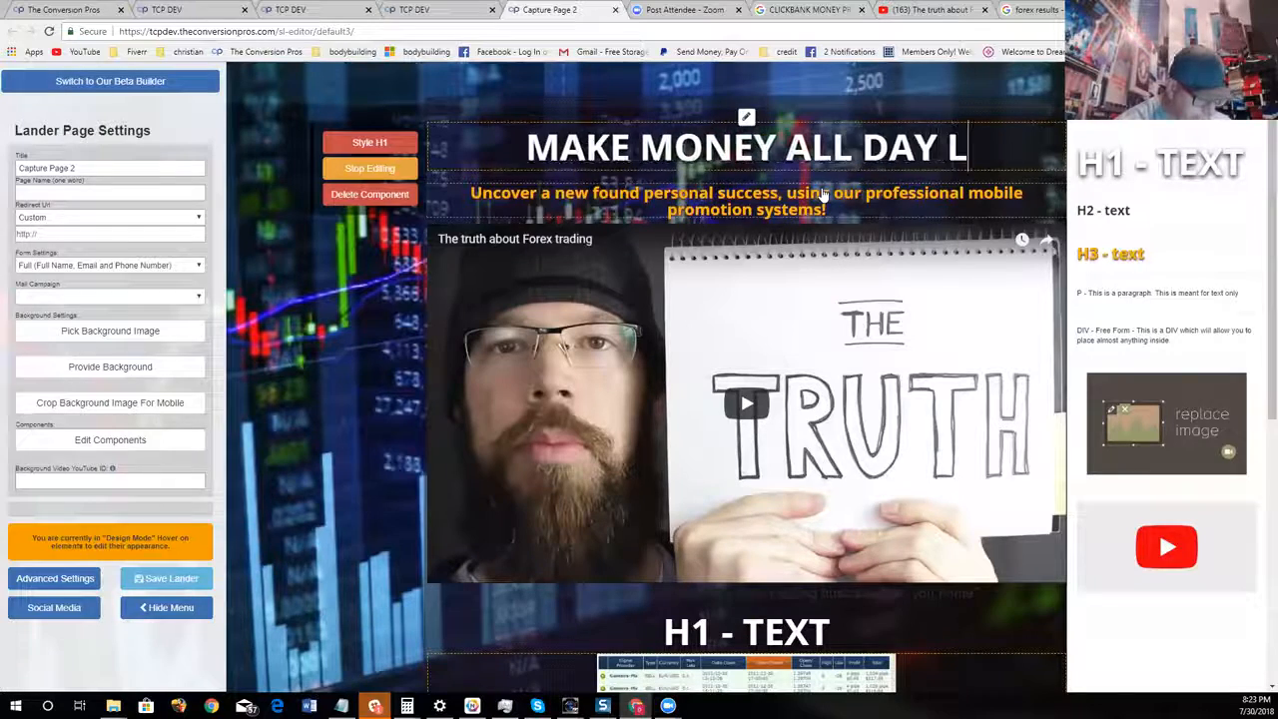
pyautogui.write('ONG JUST COPYING')
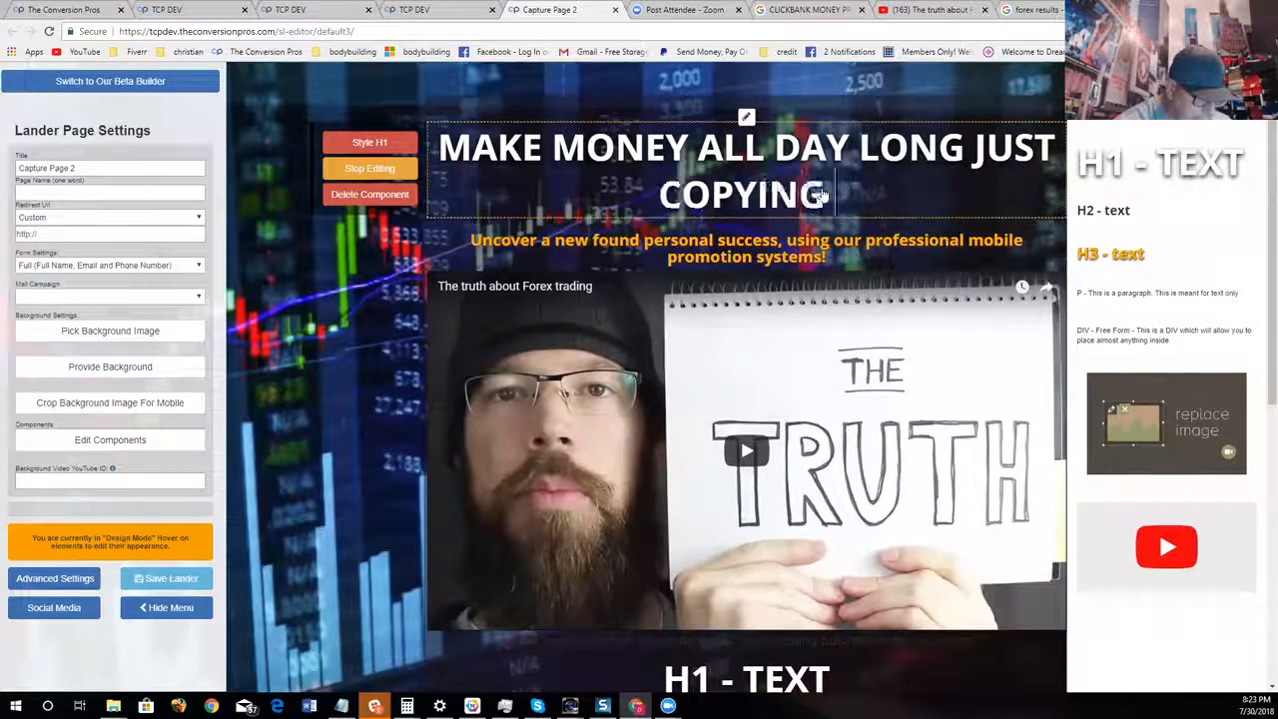
pyautogui.write(' OUR TRADES')
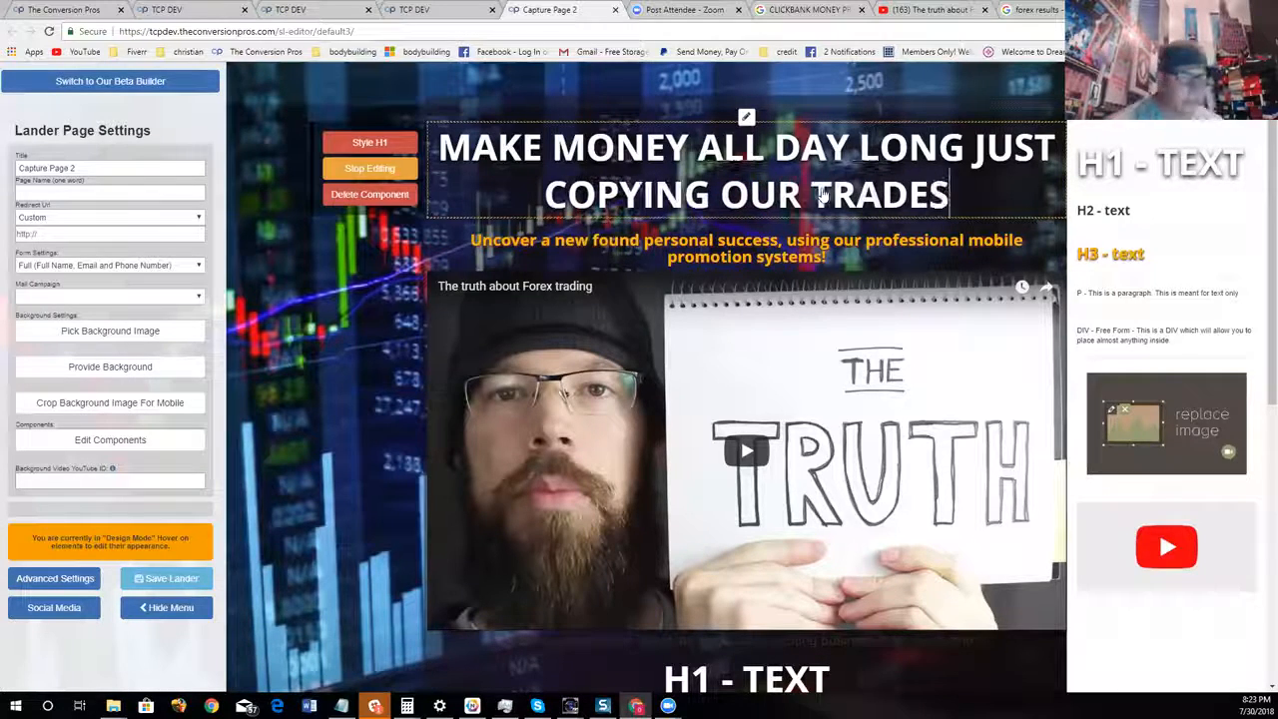
pyautogui.click(384, 167)
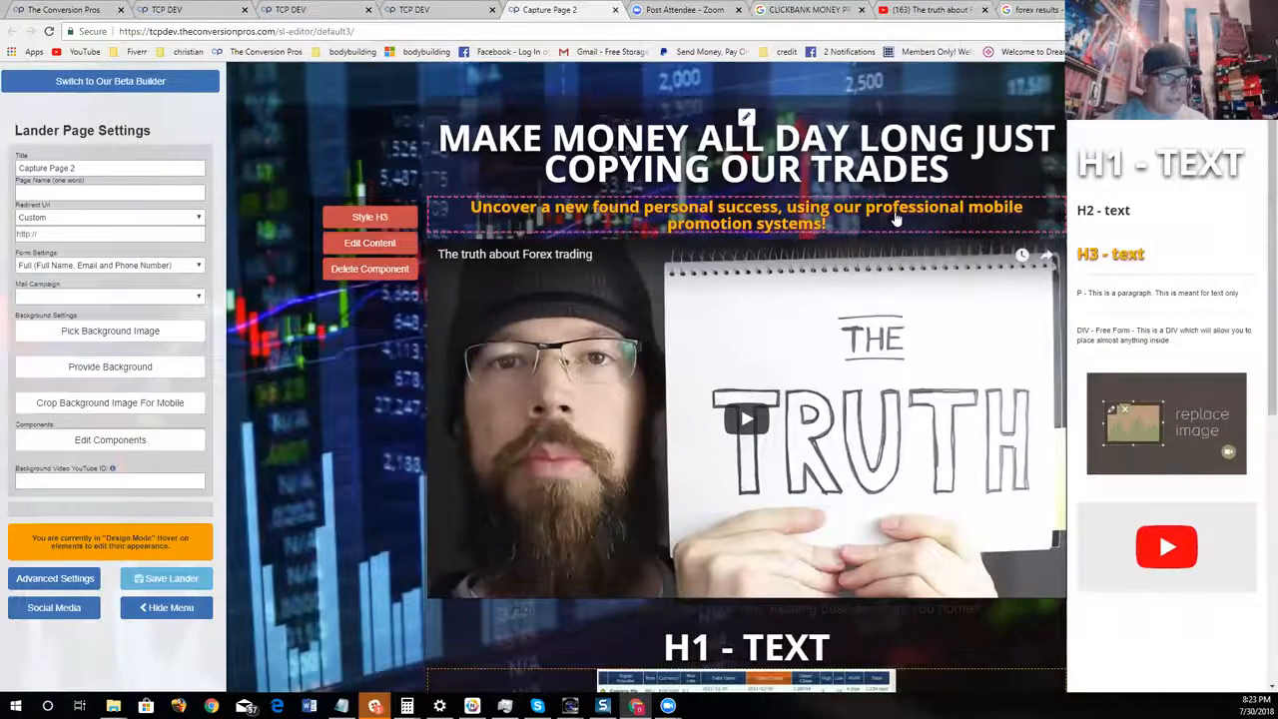
# Replace the orange subheading above the video with "WATCH THIS WEBINAR ON WHAT WE DO", correcting any spelling slips
pyautogui.click(369, 243)
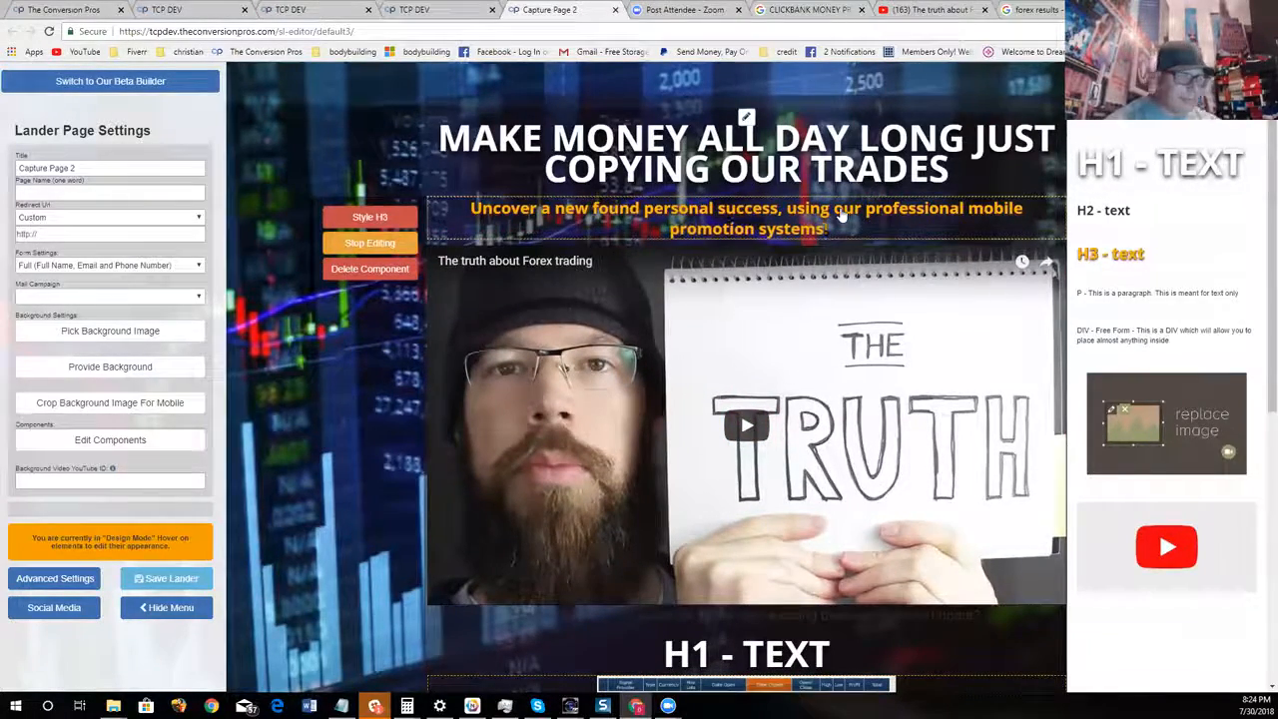
pyautogui.press('BackSpace')
pyautogui.press('BackSpace')
pyautogui.press('BackSpace')
pyautogui.press('BackSpace')
pyautogui.press('BackSpace')
pyautogui.press('BackSpace')
pyautogui.press('BackSpace')
pyautogui.press('BackSpace')
pyautogui.press('BackSpace')
pyautogui.press('BackSpace')
pyautogui.press('BackSpace')
pyautogui.press('BackSpace')
pyautogui.press('BackSpace')
pyautogui.press('BackSpace')
pyautogui.press('BackSpace')
pyautogui.press('BackSpace')
pyautogui.press('BackSpace')
pyautogui.press('BackSpace')
pyautogui.press('BackSpace')
pyautogui.press('BackSpace')
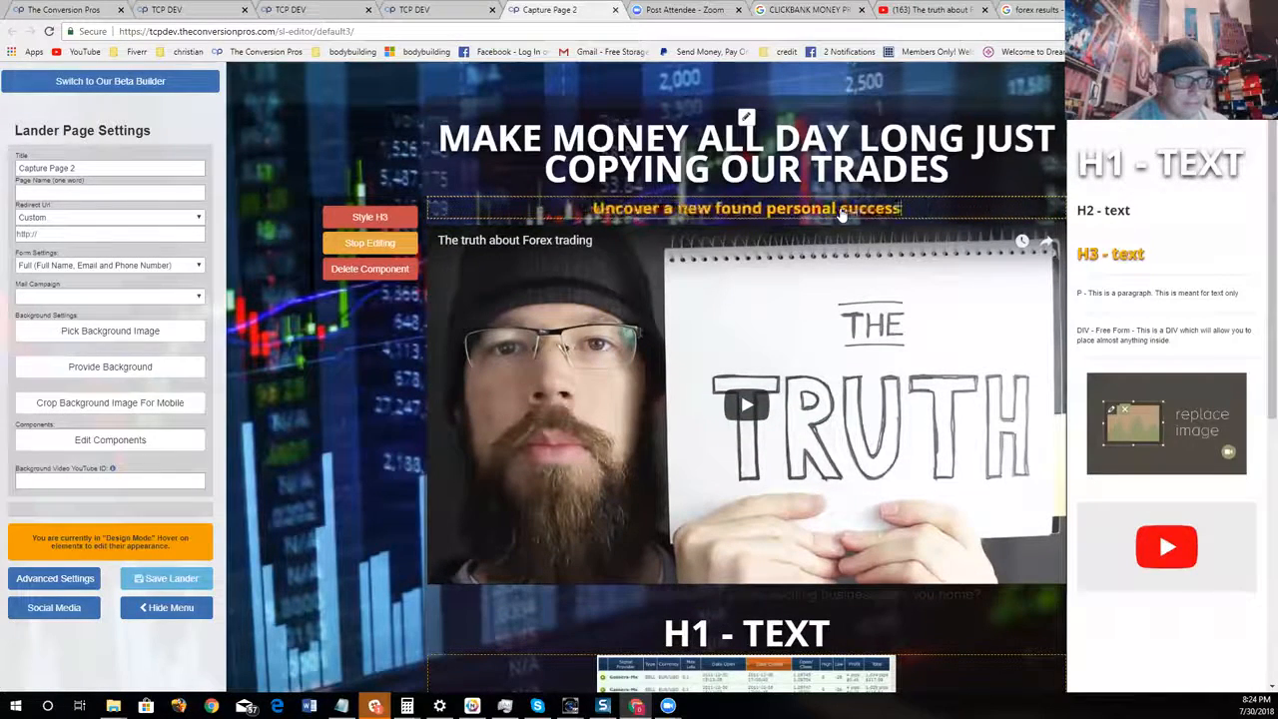
pyautogui.press('BackSpace')
pyautogui.press('BackSpace')
pyautogui.press('BackSpace')
pyautogui.press('BackSpace')
pyautogui.press('BackSpace')
pyautogui.press('BackSpace')
pyautogui.press('BackSpace')
pyautogui.press('BackSpace')
pyautogui.press('BackSpace')
pyautogui.press('BackSpace')
pyautogui.press('BackSpace')
pyautogui.press('BackSpace')
pyautogui.press('BackSpace')
pyautogui.press('BackSpace')
pyautogui.press('BackSpace')
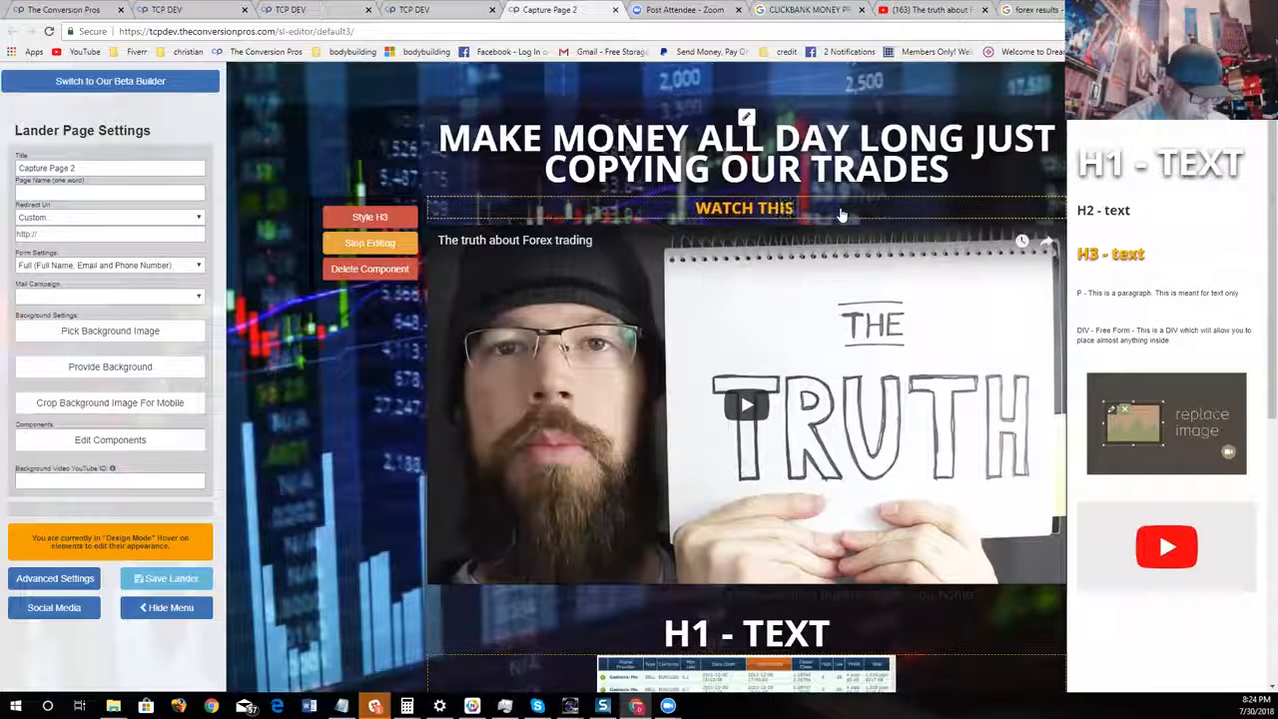
pyautogui.write('IMNAR')
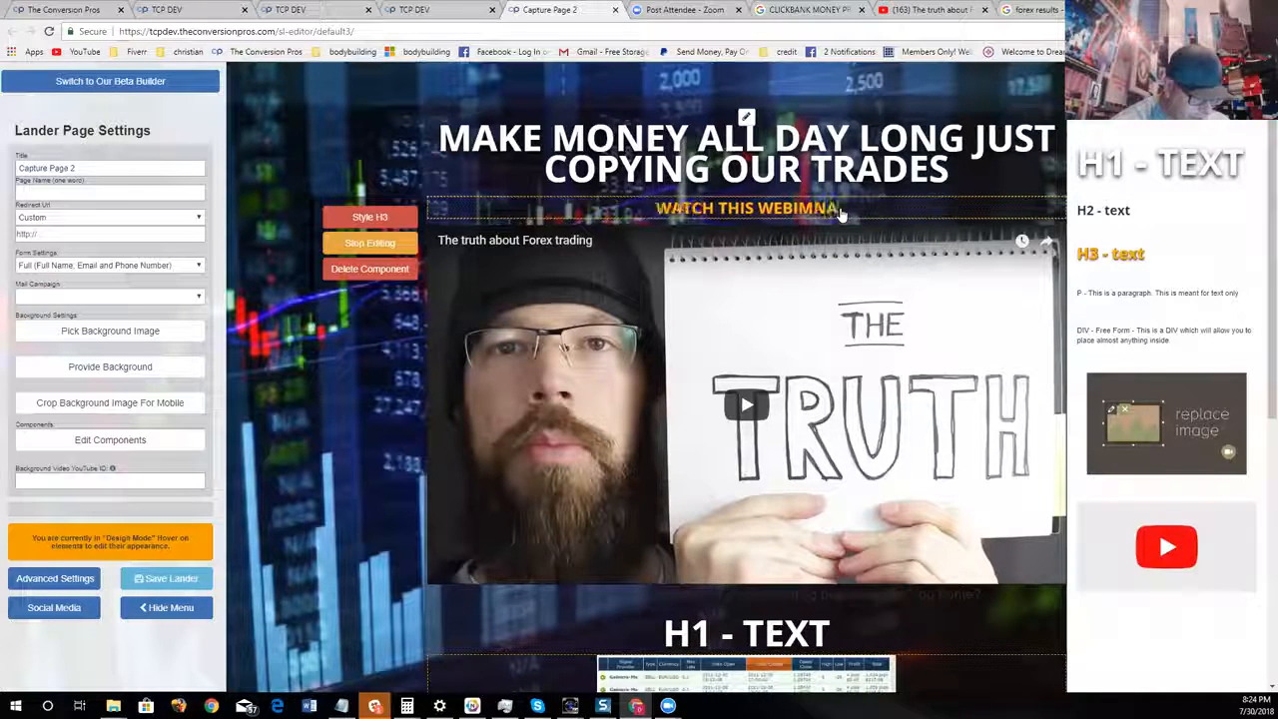
pyautogui.write(' ON WJHAT ')
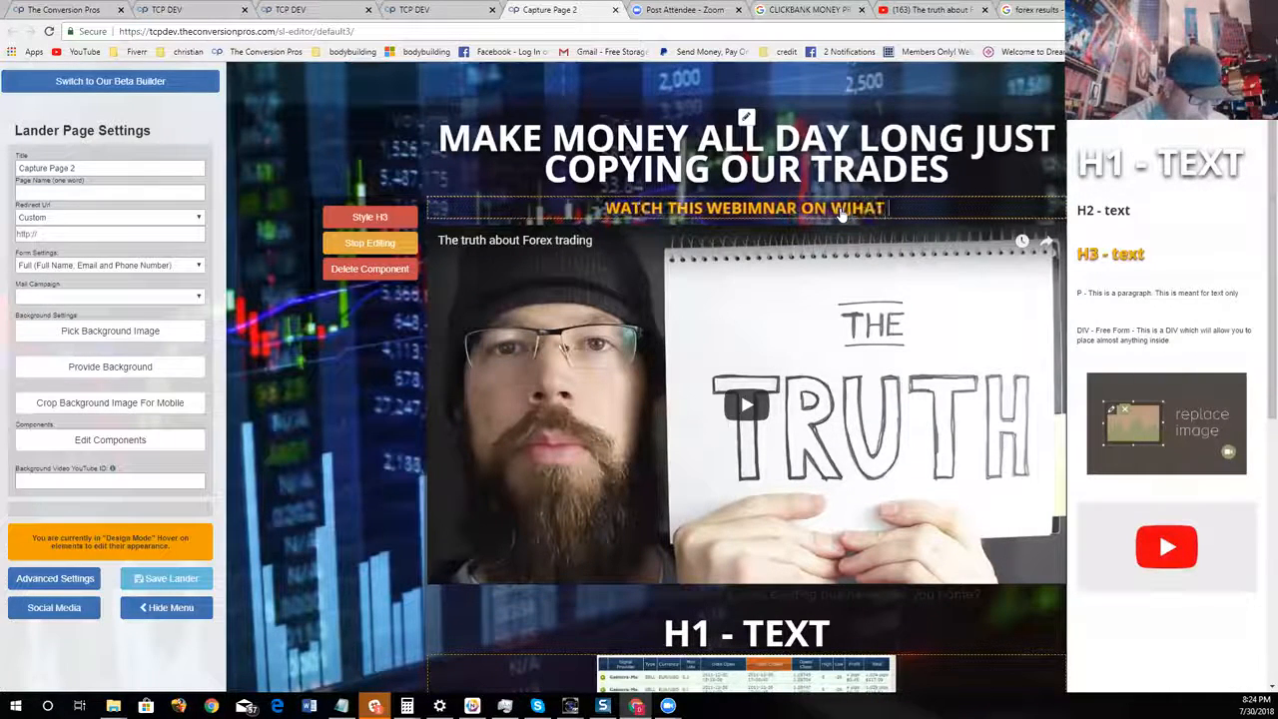
pyautogui.write('WE DO')
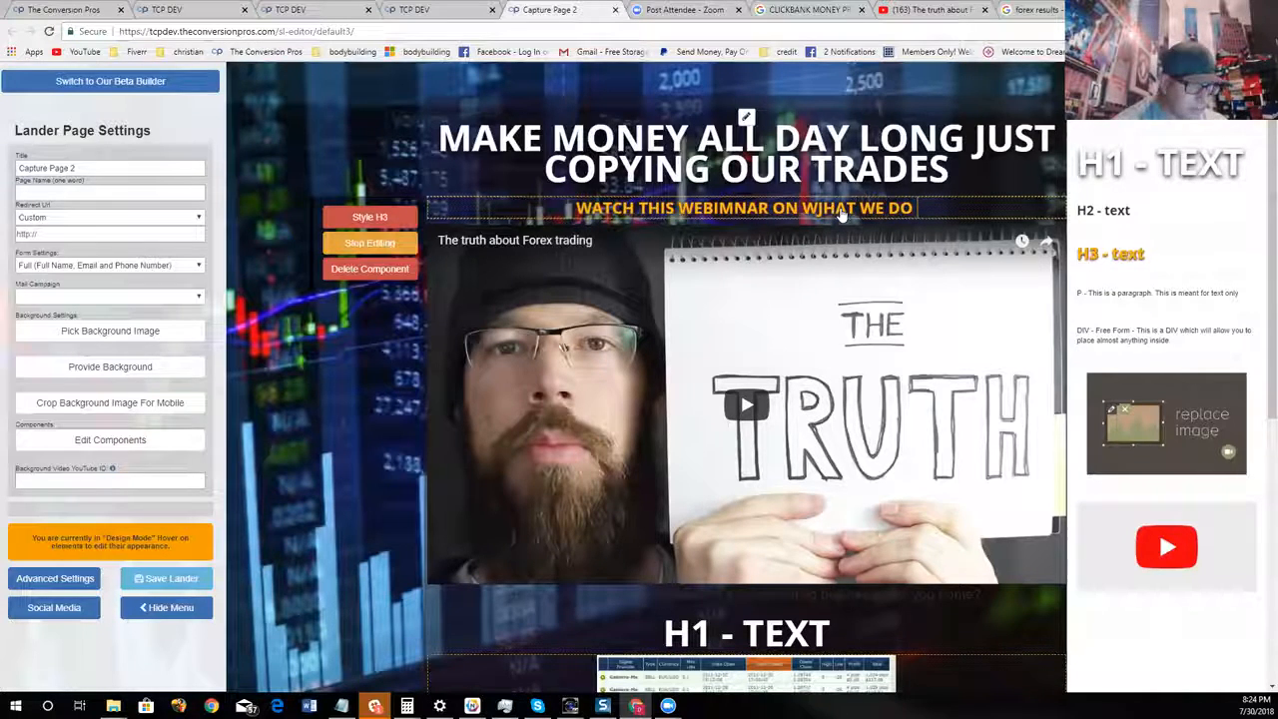
pyautogui.click(739, 210)
pyautogui.press('BackSpace')
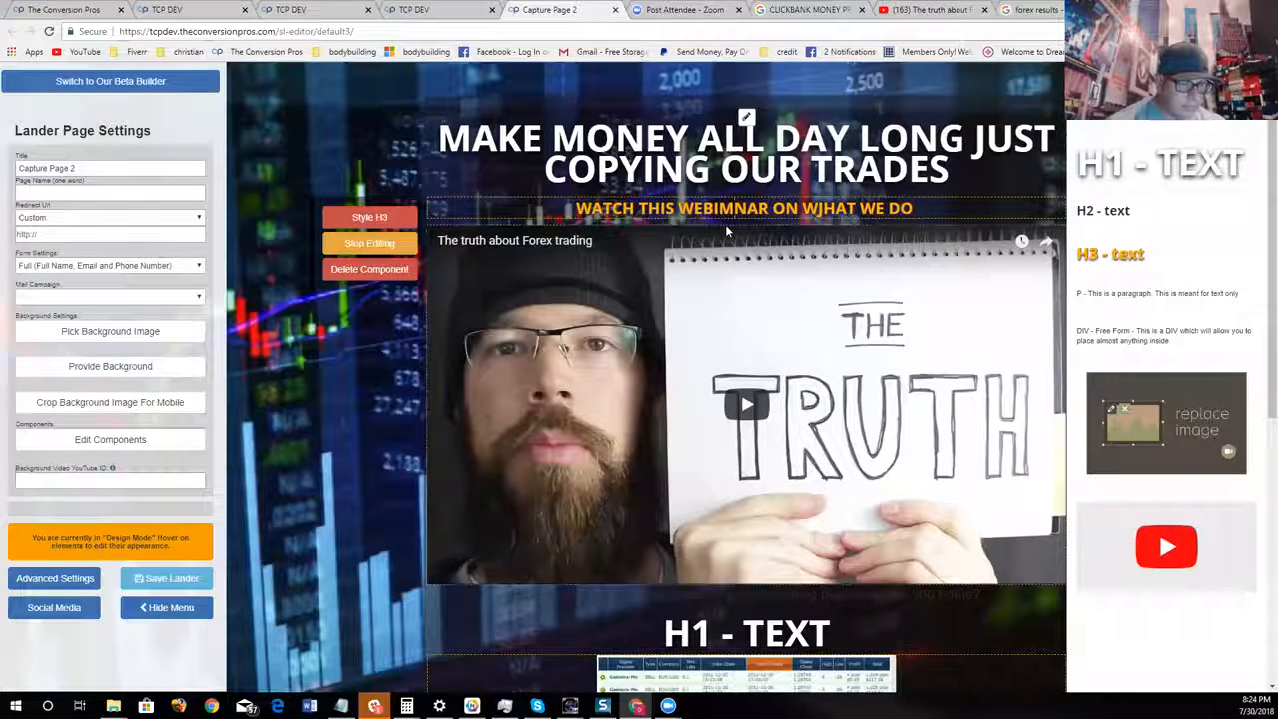
pyautogui.scroll(-1, 901, 279)
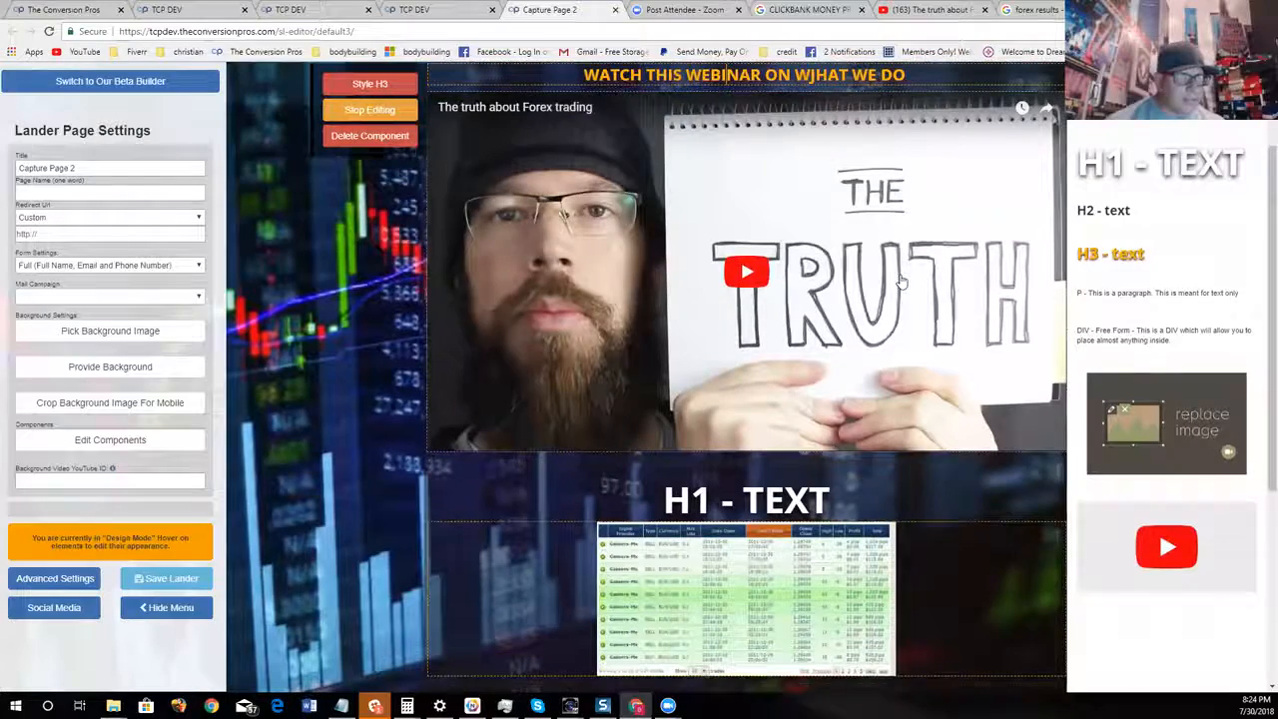
pyautogui.click(819, 82)
pyautogui.press('BackSpace')
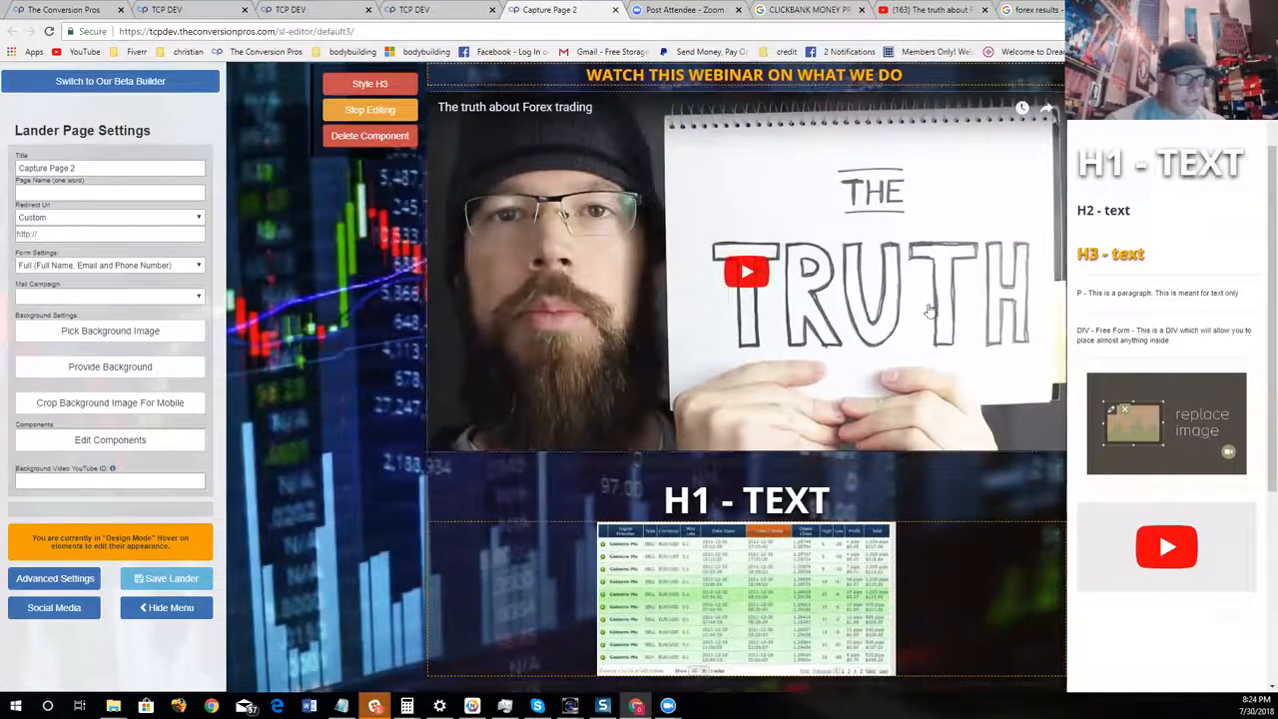
# Replace the placeholder H1 heading above the results image with "CHECK OUT THIS PROOF BELOW" and finish editing it
pyautogui.scroll(1, 942, 360)
pyautogui.scroll(-3, 896, 376)
pyautogui.scroll(2, 656, 419)
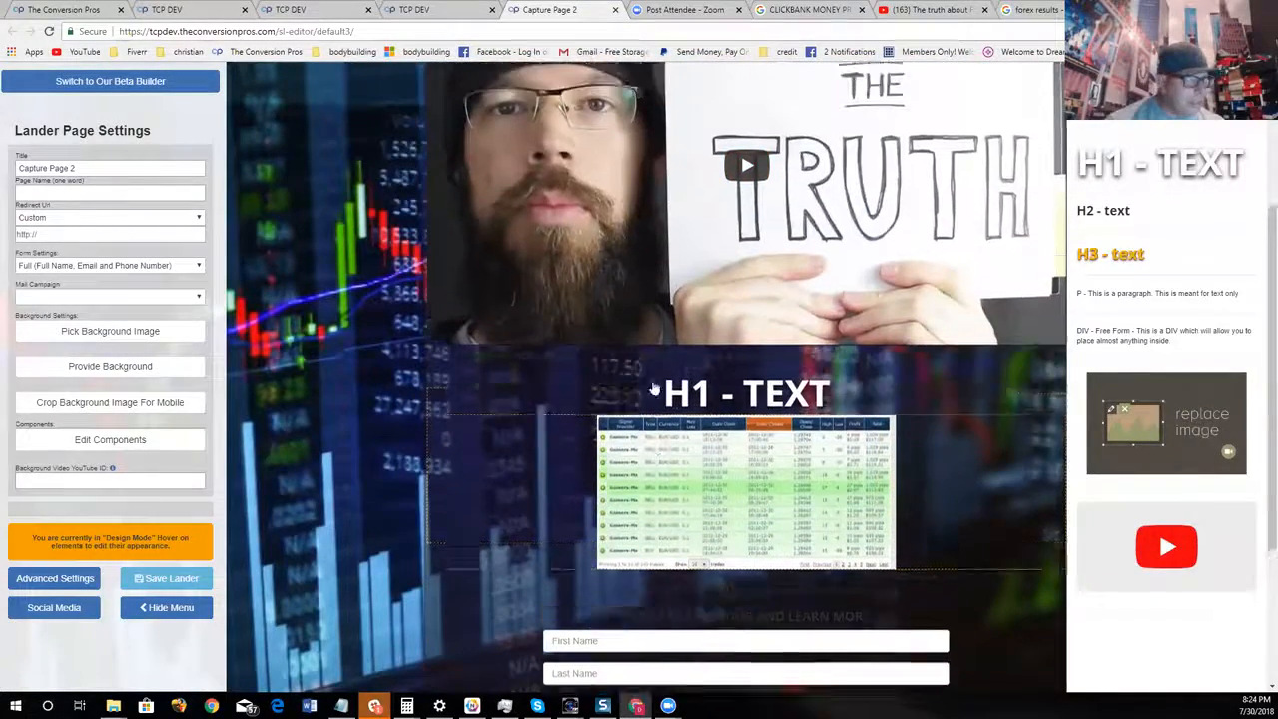
pyautogui.scroll(-2, 548, 429)
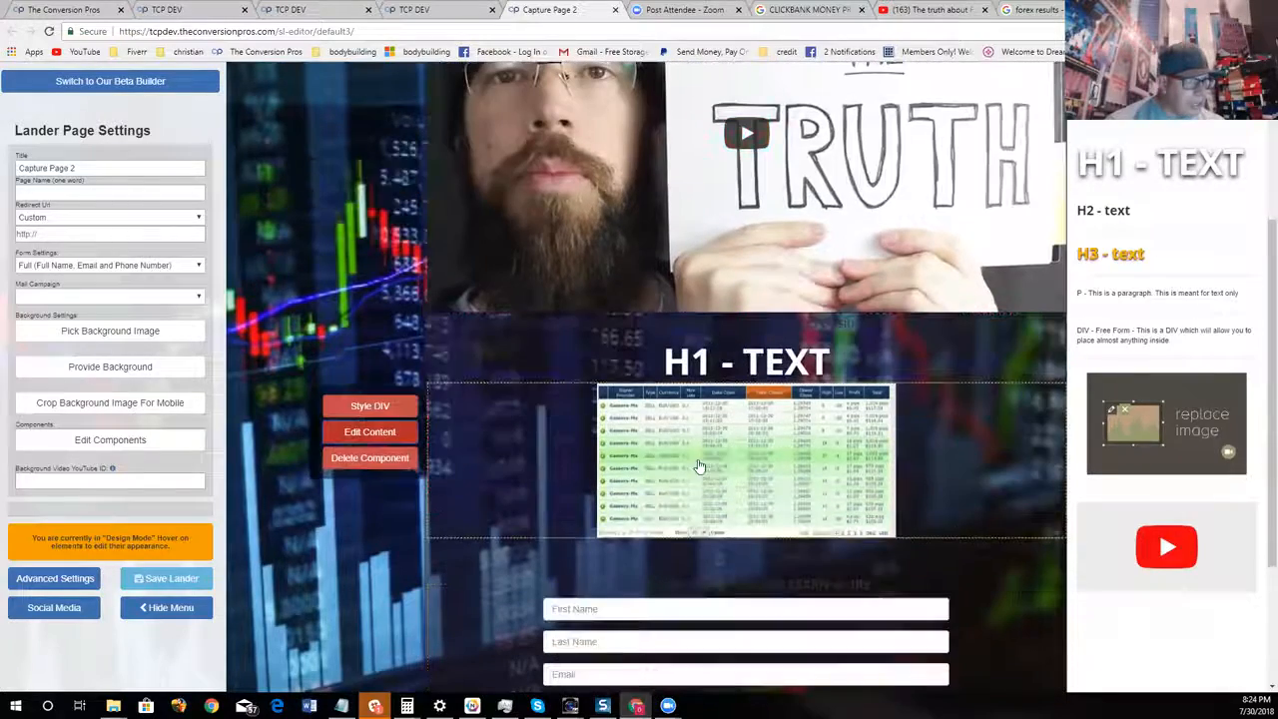
pyautogui.click(404, 392)
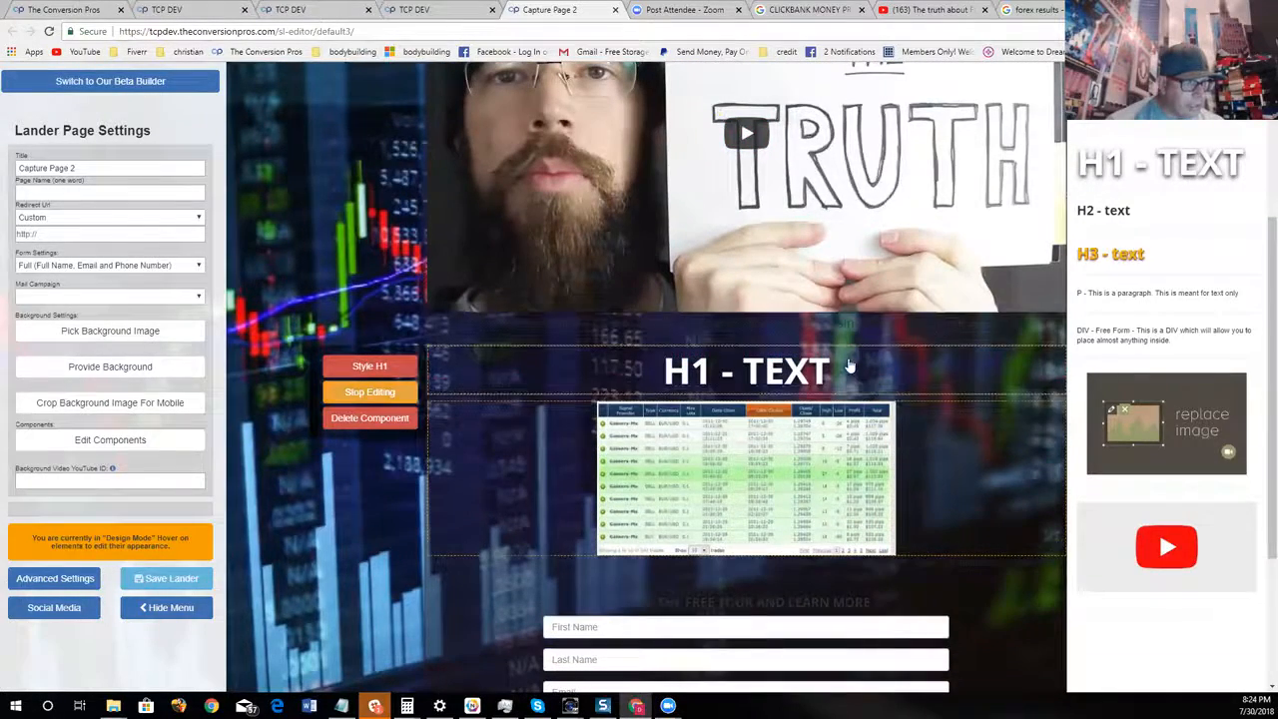
pyautogui.press('BackSpace')
pyautogui.press('BackSpace')
pyautogui.press('BackSpace')
pyautogui.press('BackSpace')
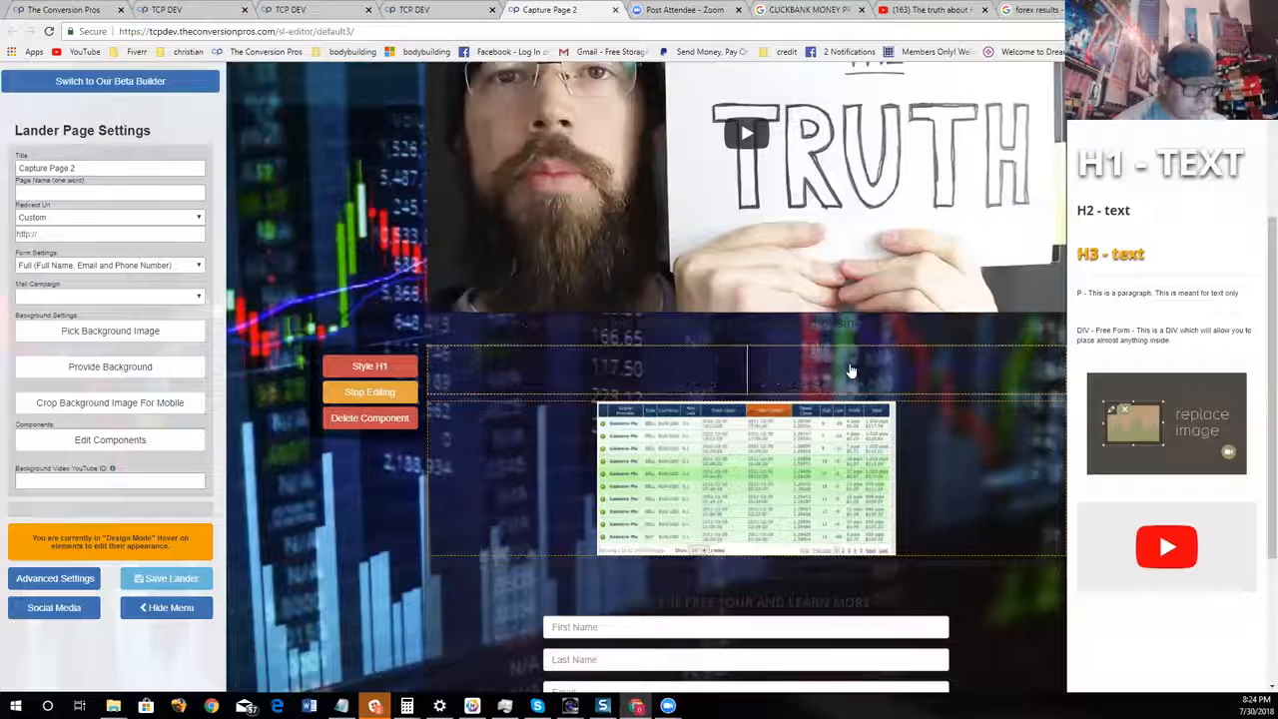
pyautogui.write('CHECK OUT THIS PROO')
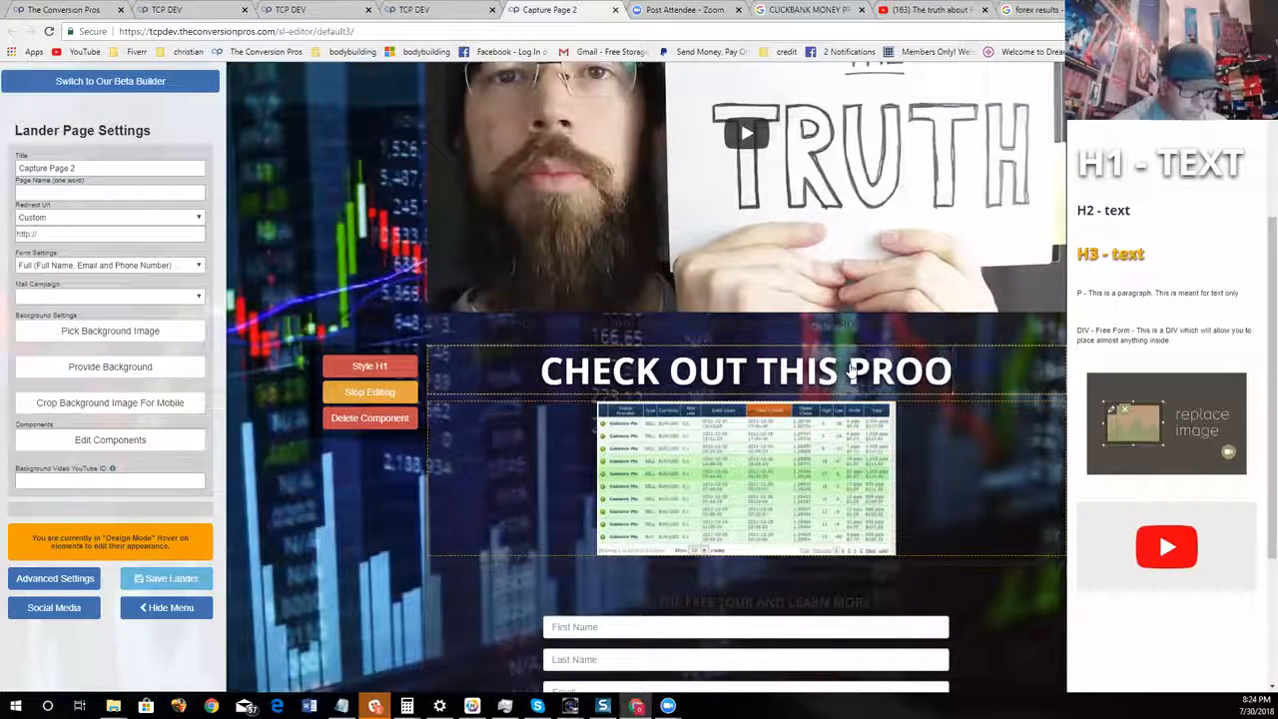
pyautogui.write('F B')
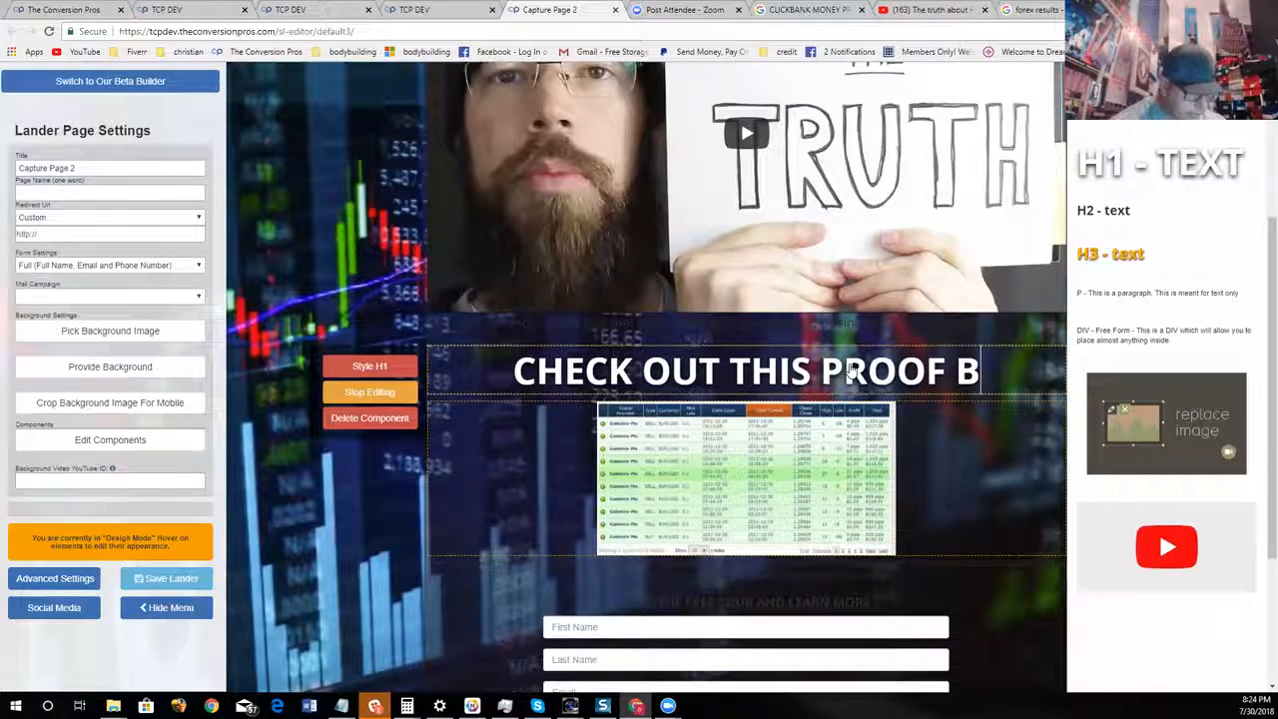
pyautogui.write('ELOW')
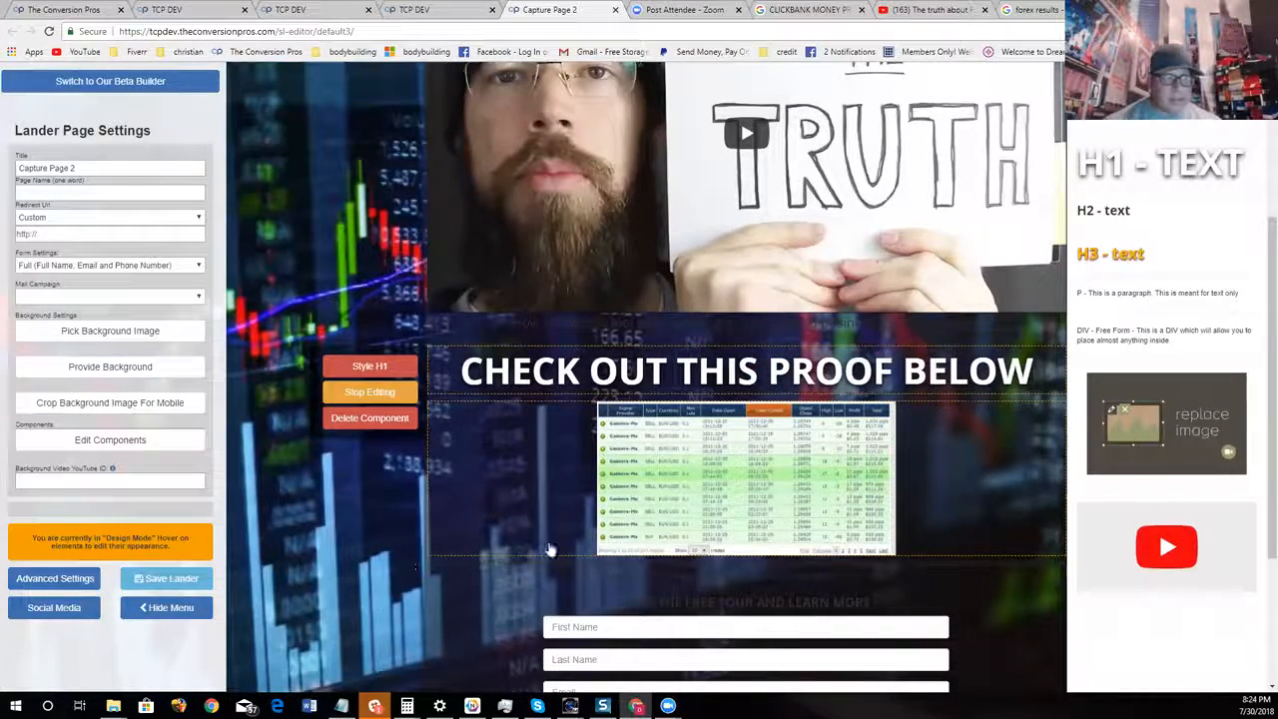
pyautogui.scroll(-1, 551, 548)
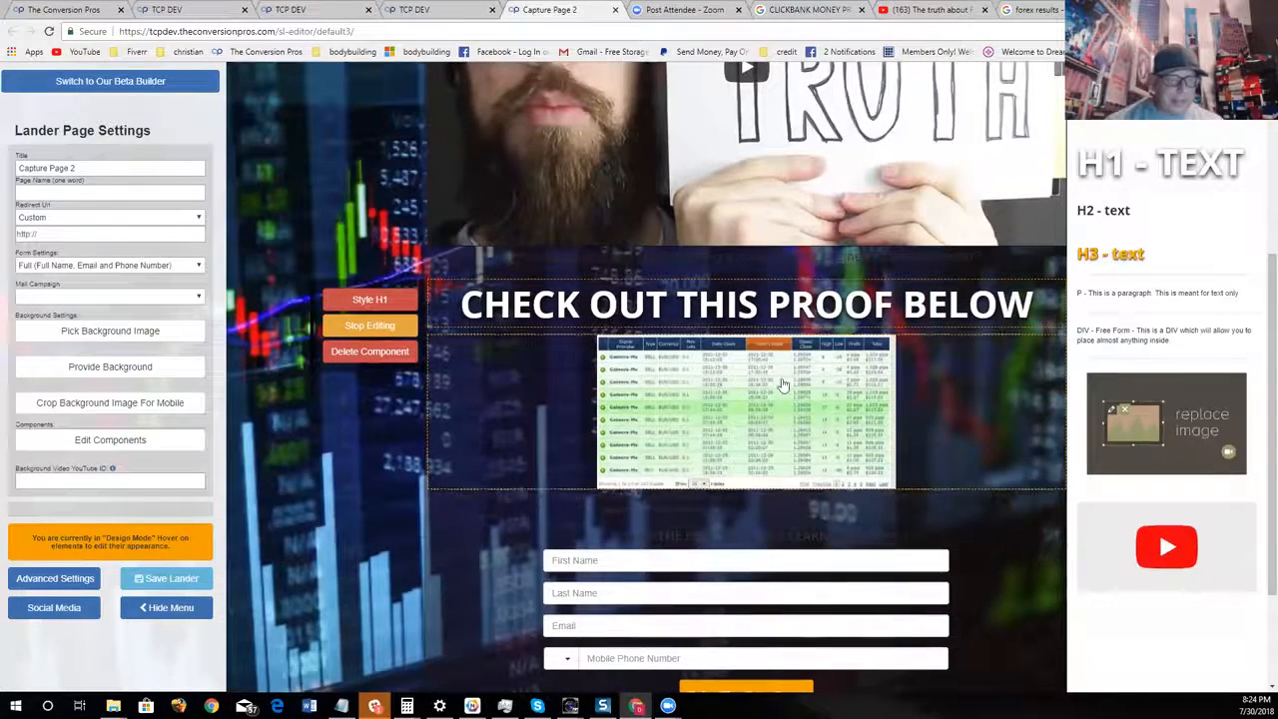
pyautogui.scroll(-3, 235, 597)
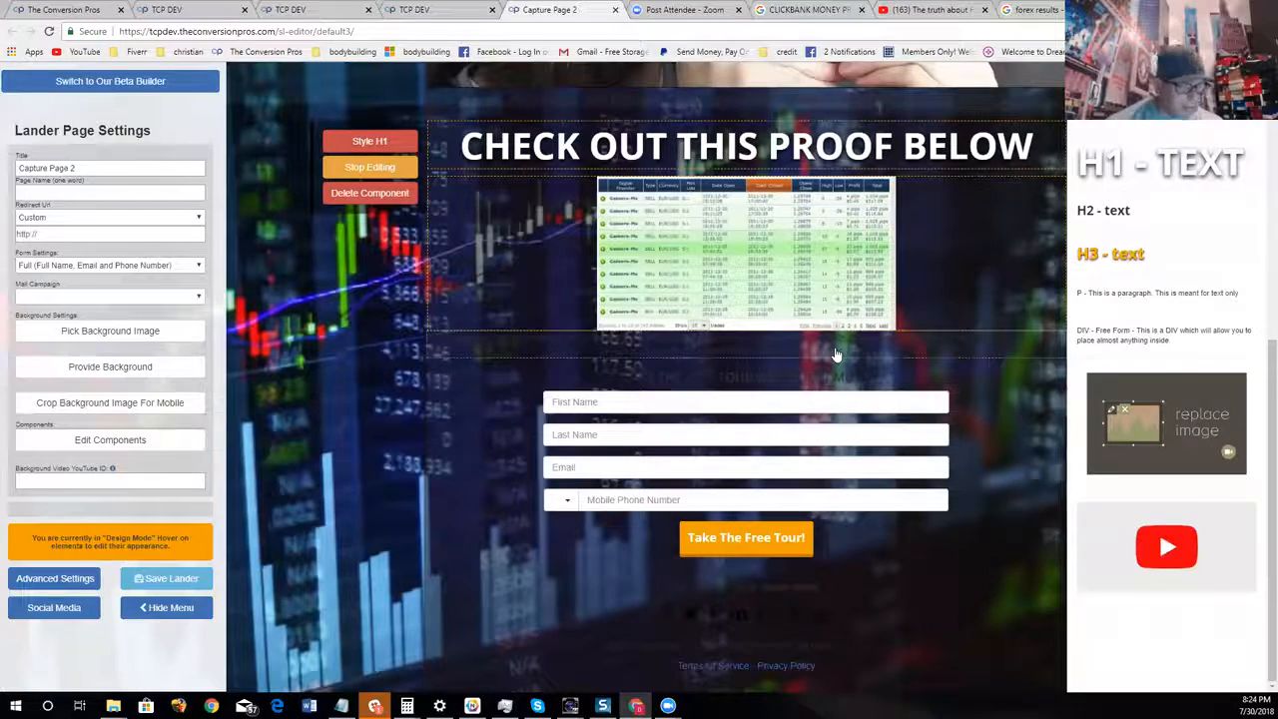
pyautogui.click(369, 165)
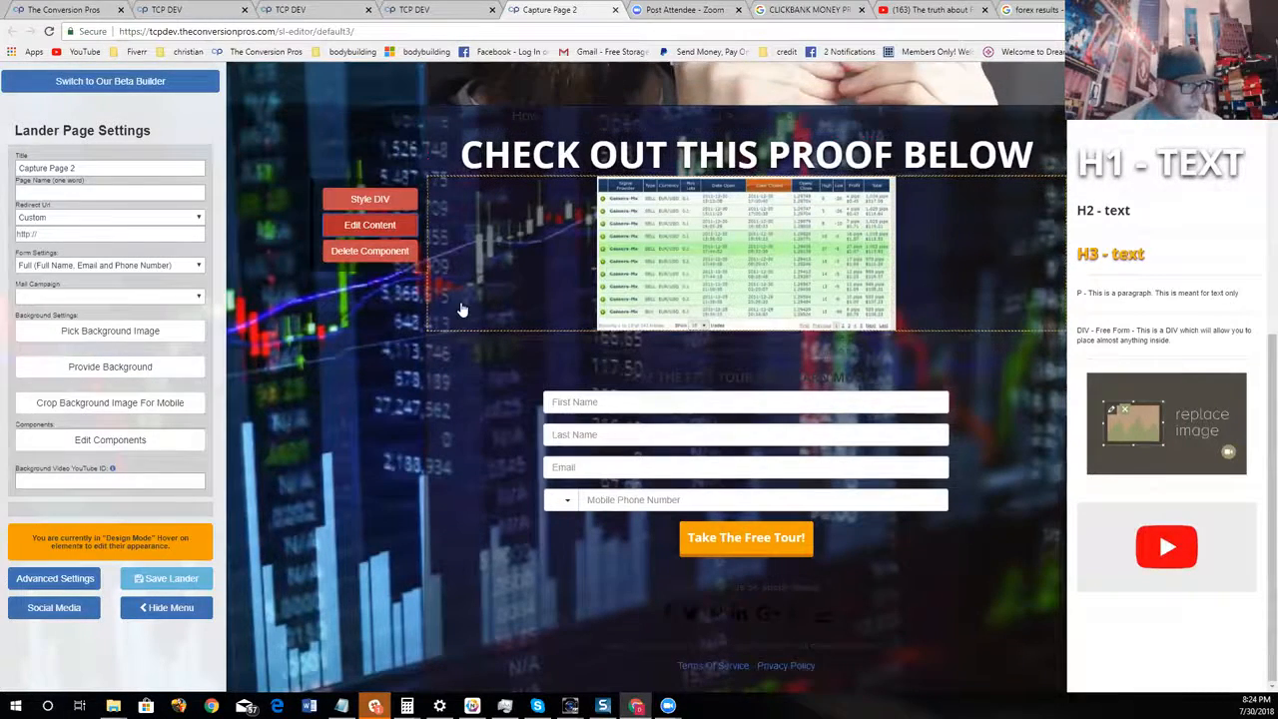
# Delete the paragraph below the results image and insert a YouTube video component in its place
pyautogui.click(391, 398)
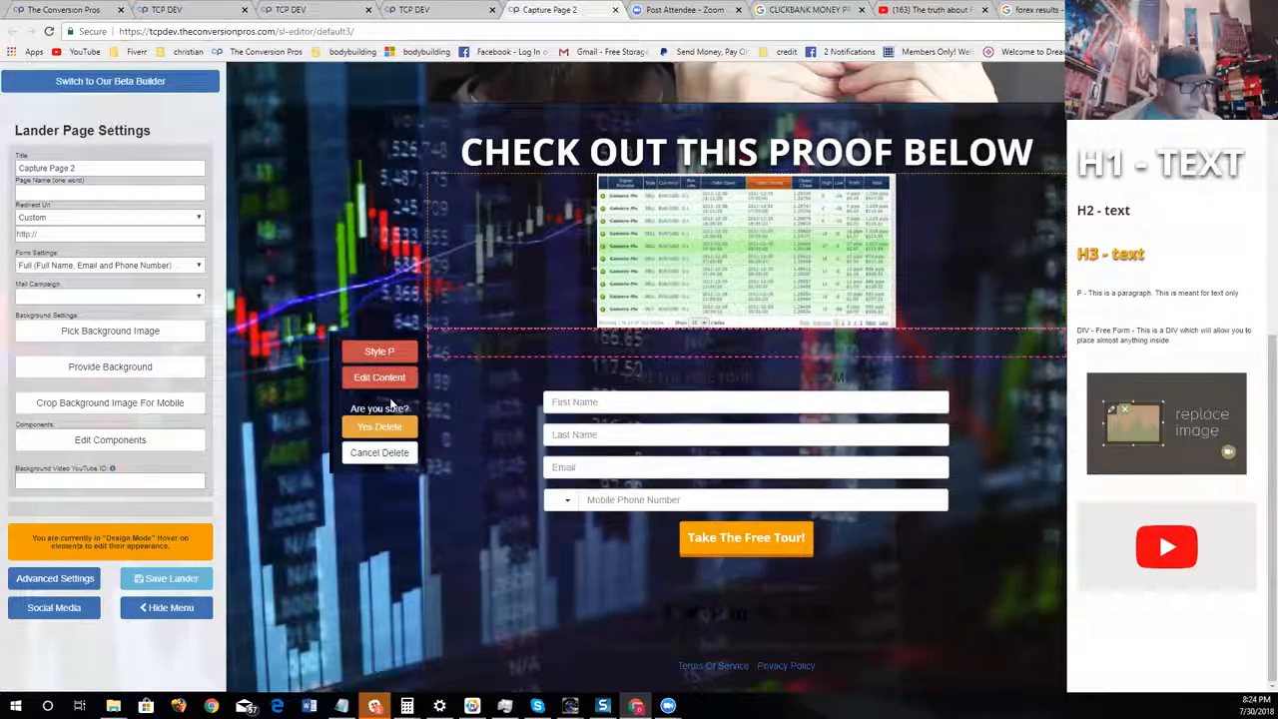
pyautogui.click(404, 426)
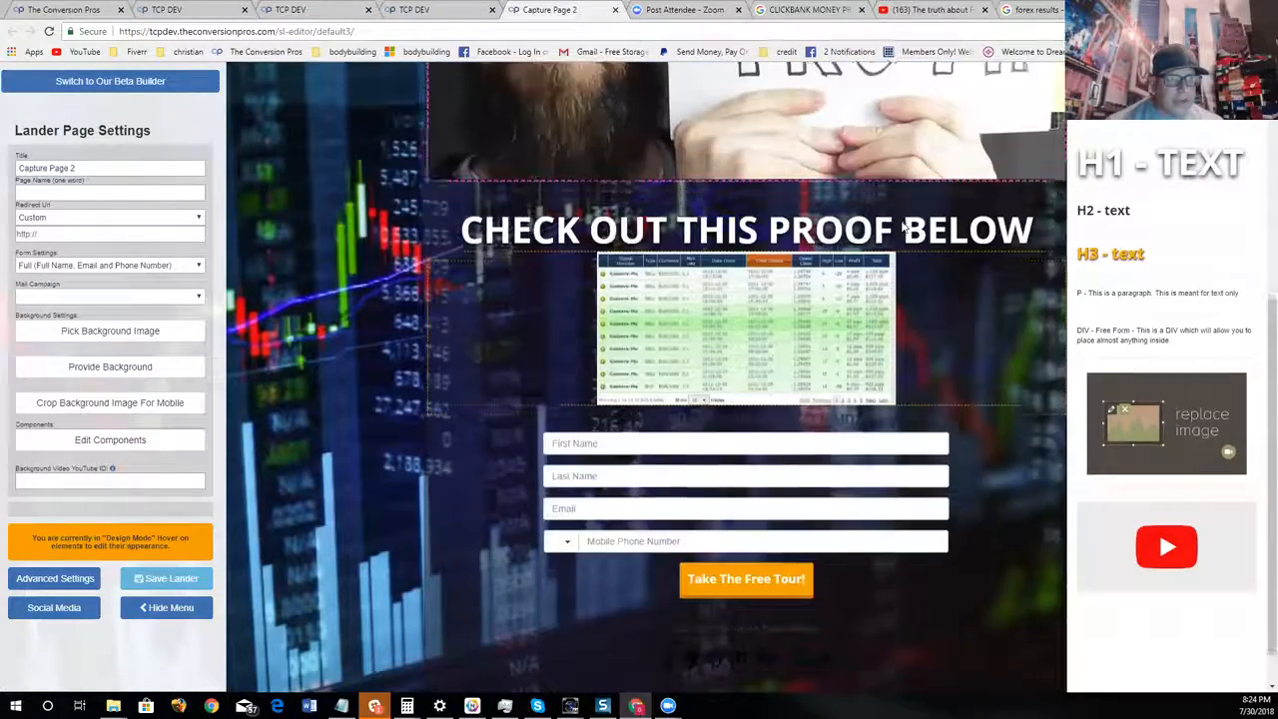
pyautogui.scroll(-1, 1062, 231)
pyautogui.moveTo(1161, 559); pyautogui.dragTo(758, 375)
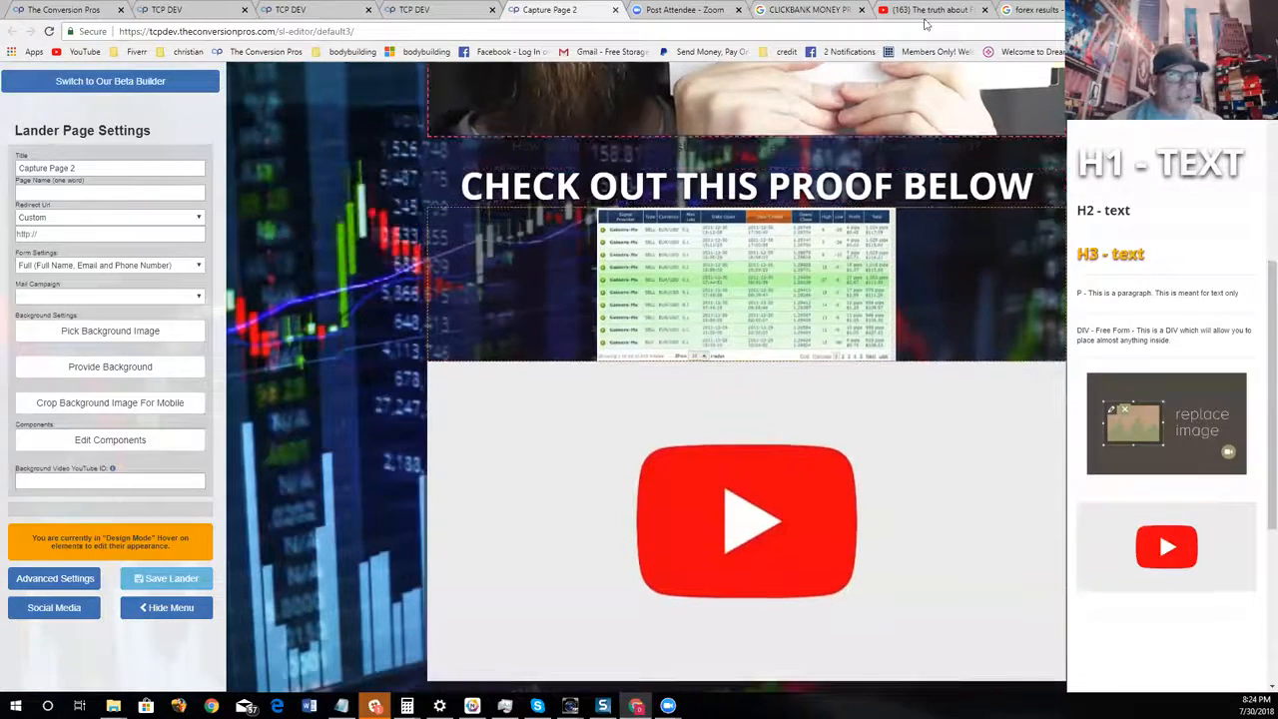
# Switch to the open YouTube page and search for "FOREX TESTIMONIALS"
pyautogui.click(923, 10)
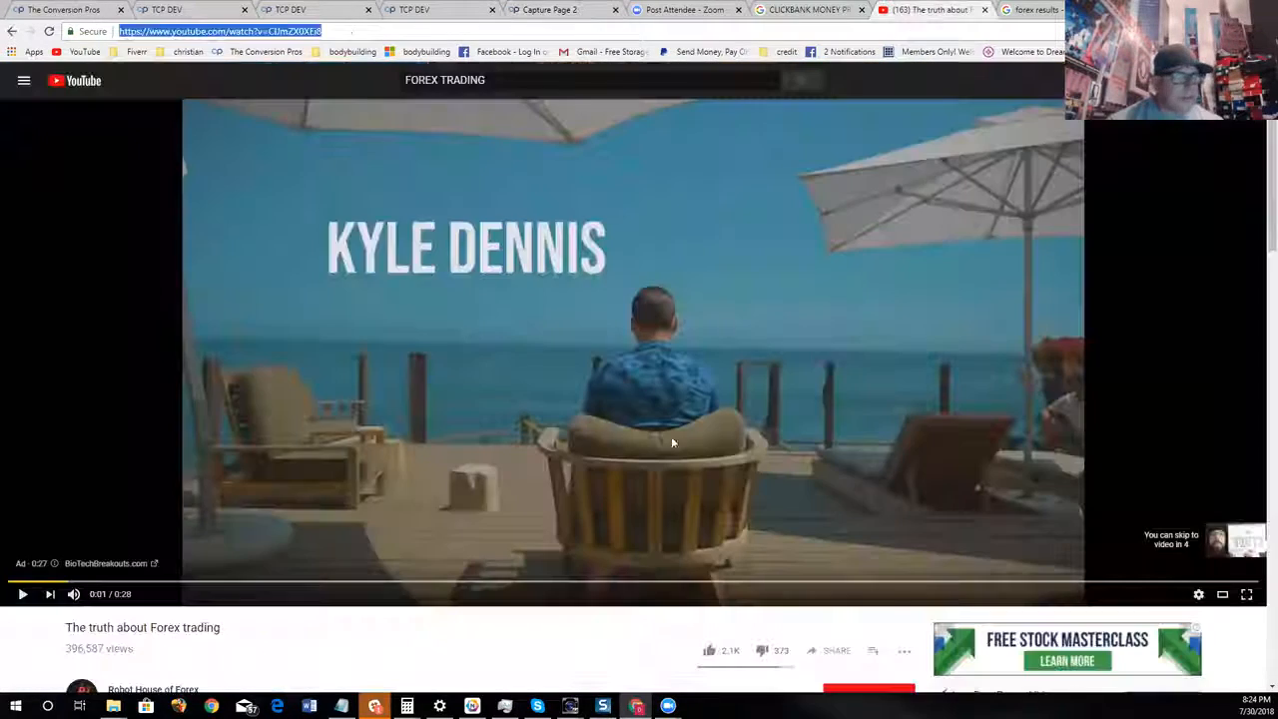
pyautogui.click(509, 78)
pyautogui.press('BackSpace')
pyautogui.press('BackSpace')
pyautogui.press('BackSpace')
pyautogui.press('BackSpace')
pyautogui.press('BackSpace')
pyautogui.press('BackSpace')
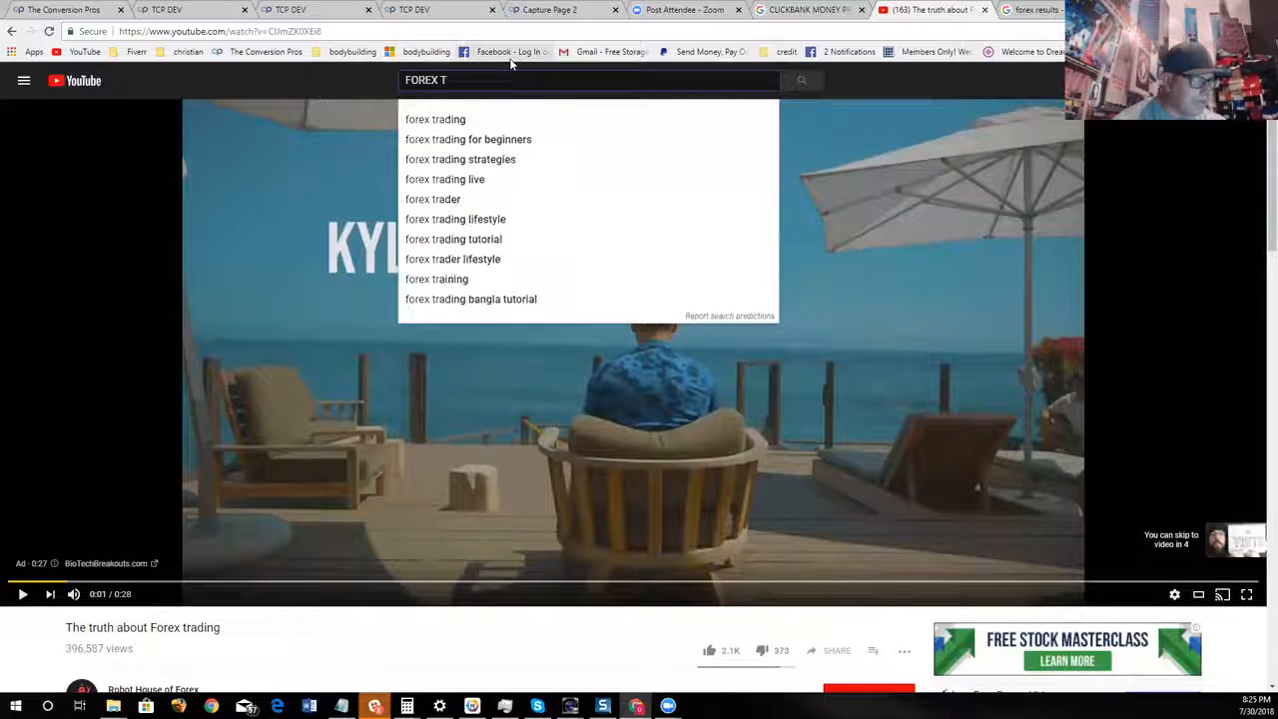
pyautogui.write('ESTIMONIALS')
pyautogui.press('Return')
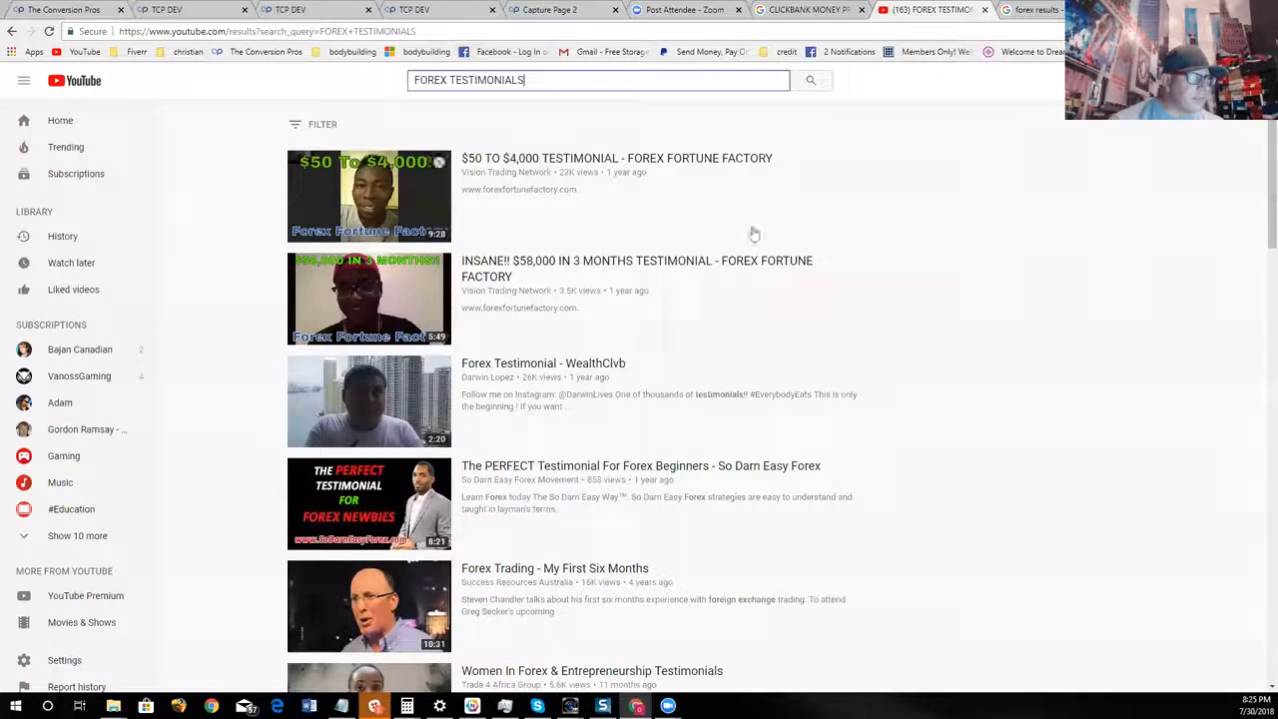
# Open the video "$50 TO $4,000 TESTIMONIAL - FOREX FORTUNE FACTORY", copy its URL, pause it and close the YouTube page
pyautogui.scroll(-1, 796, 278)
pyautogui.scroll(-1, 796, 279)
pyautogui.scroll(2, 796, 365)
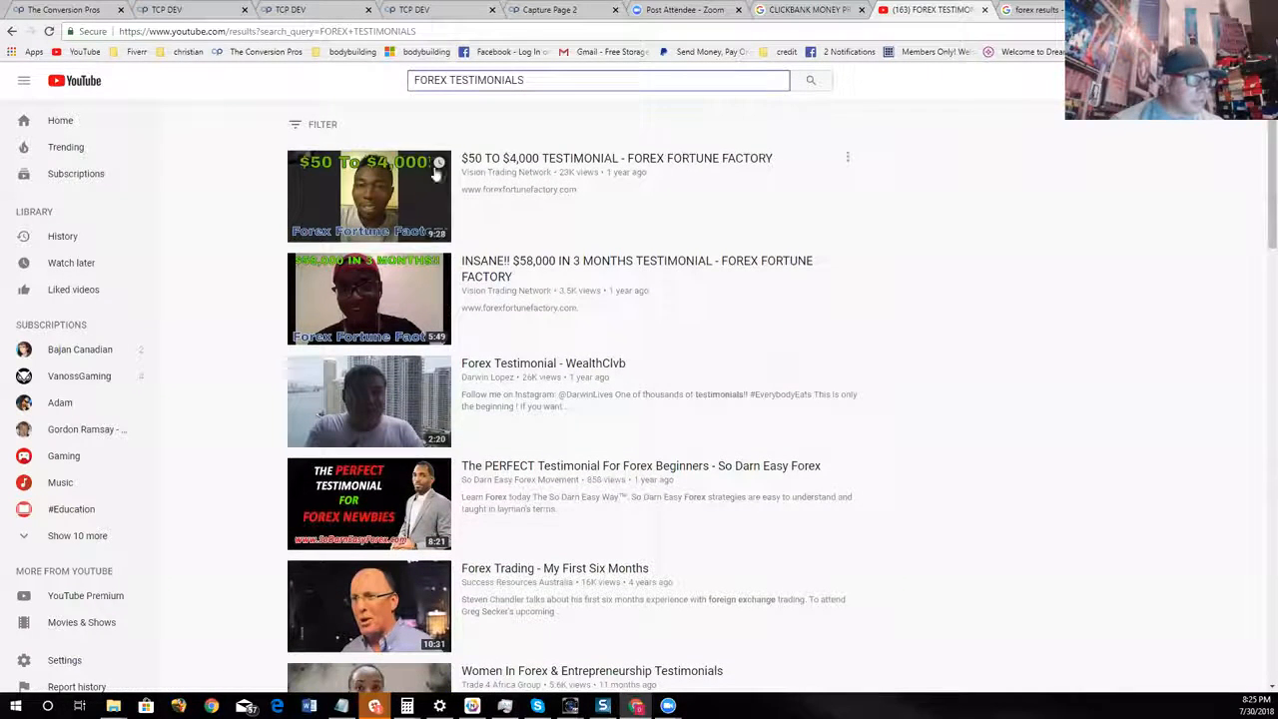
pyautogui.click(561, 162)
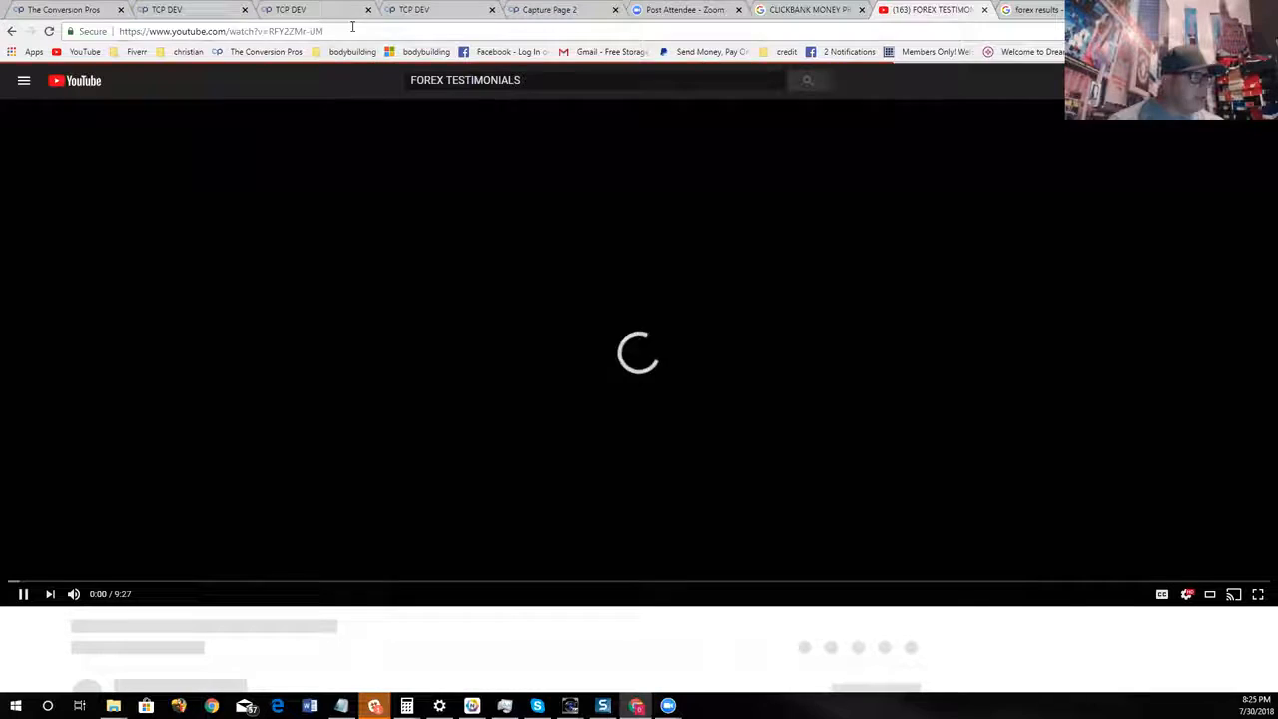
pyautogui.rightClick(355, 31)
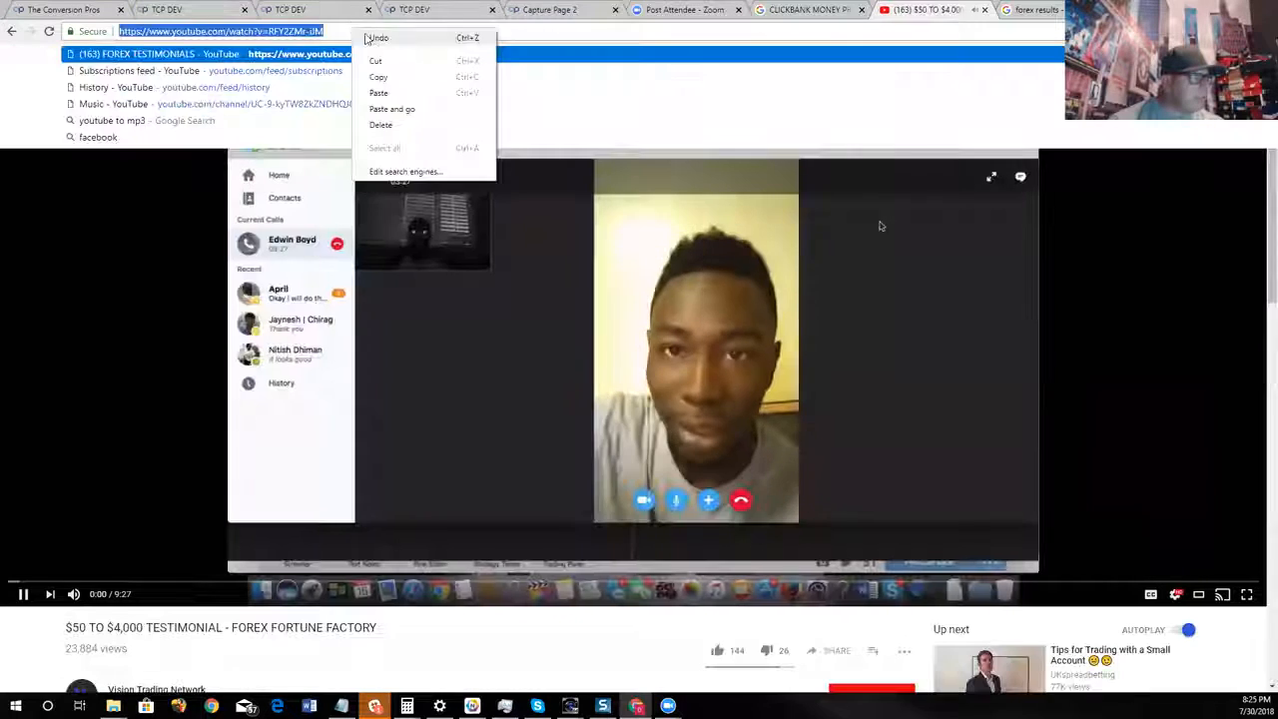
pyautogui.click(394, 78)
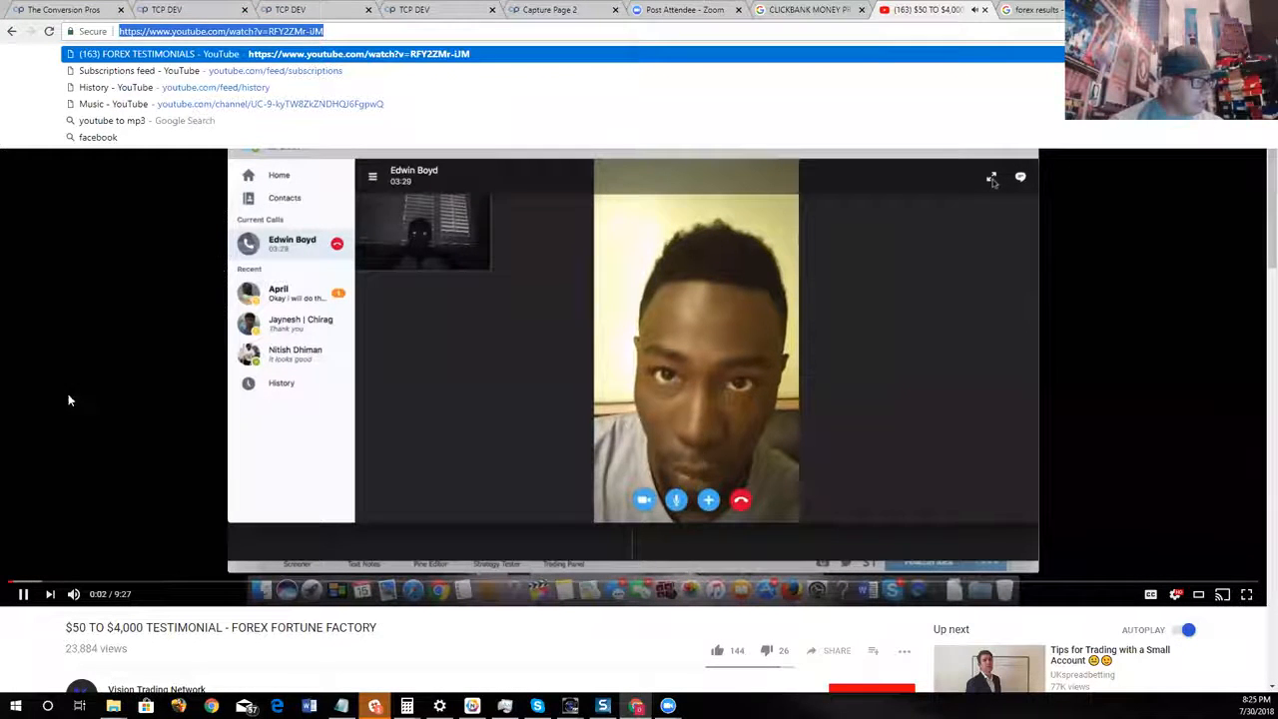
pyautogui.click(68, 401)
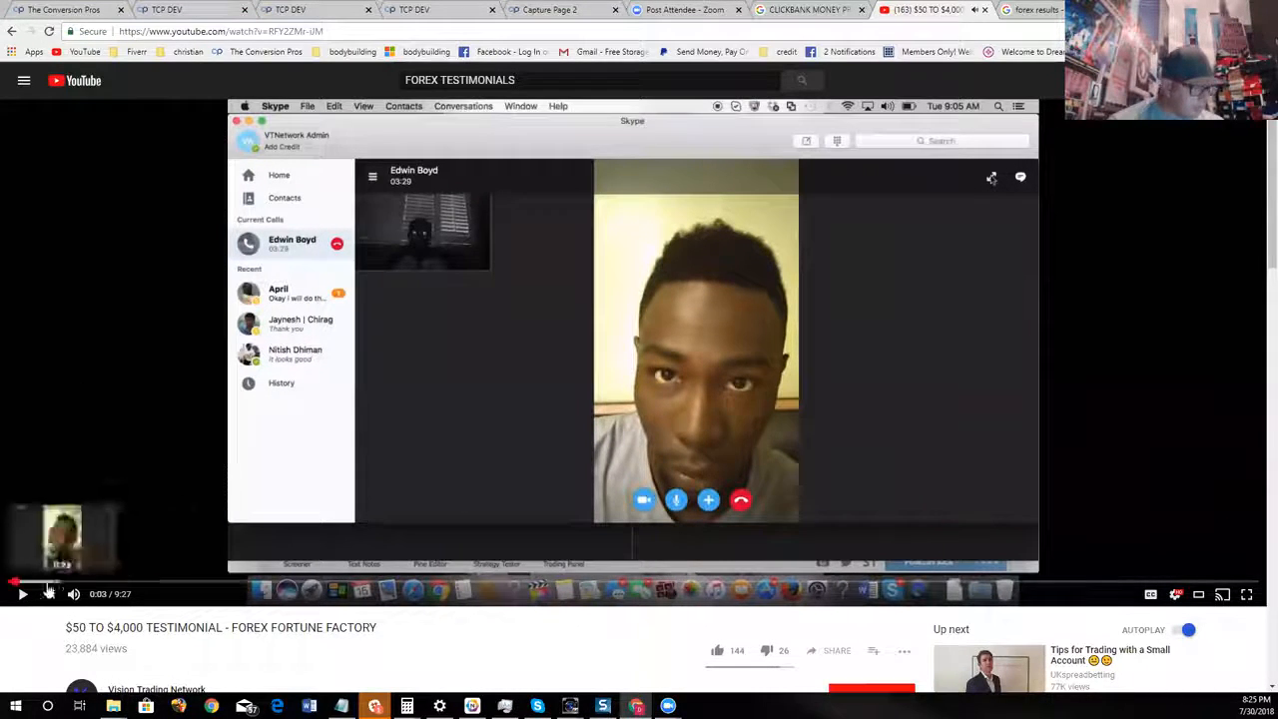
pyautogui.click(985, 10)
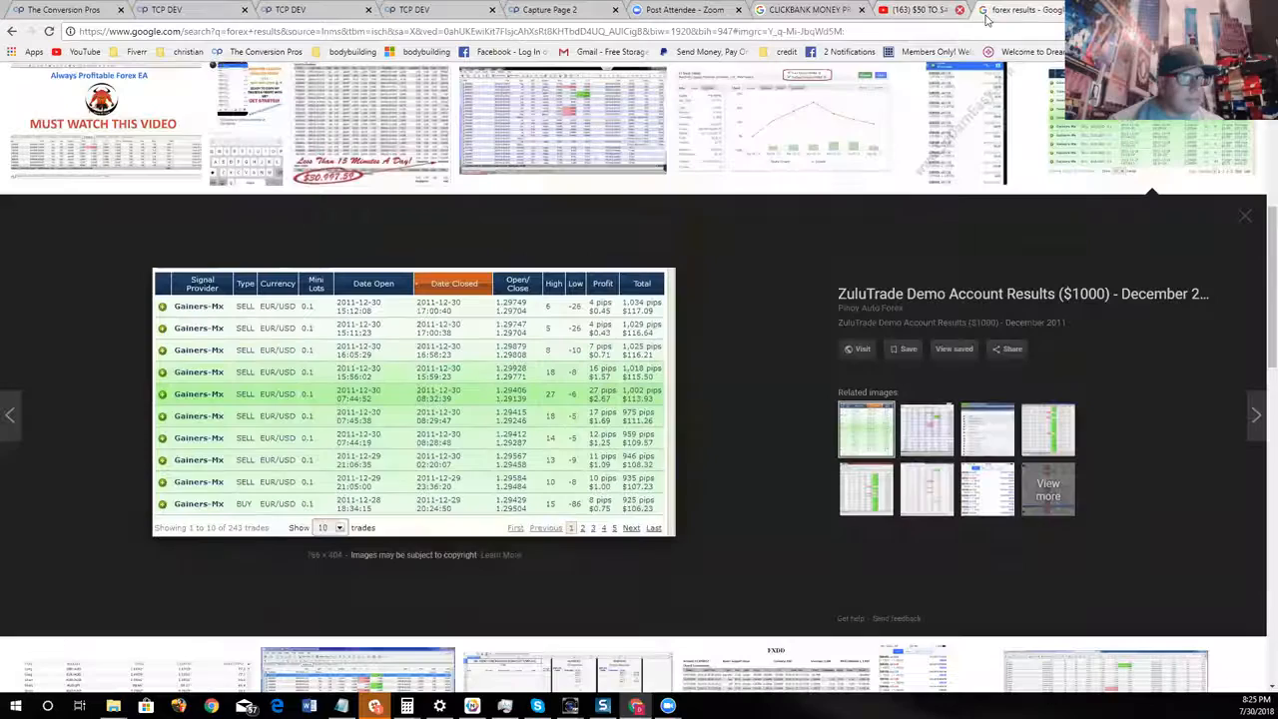
# Back on Capture Page 2, give the placeholder video the copied testimonial URL, turn related videos off and save
pyautogui.click(555, 10)
pyautogui.scroll(-3, 793, 360)
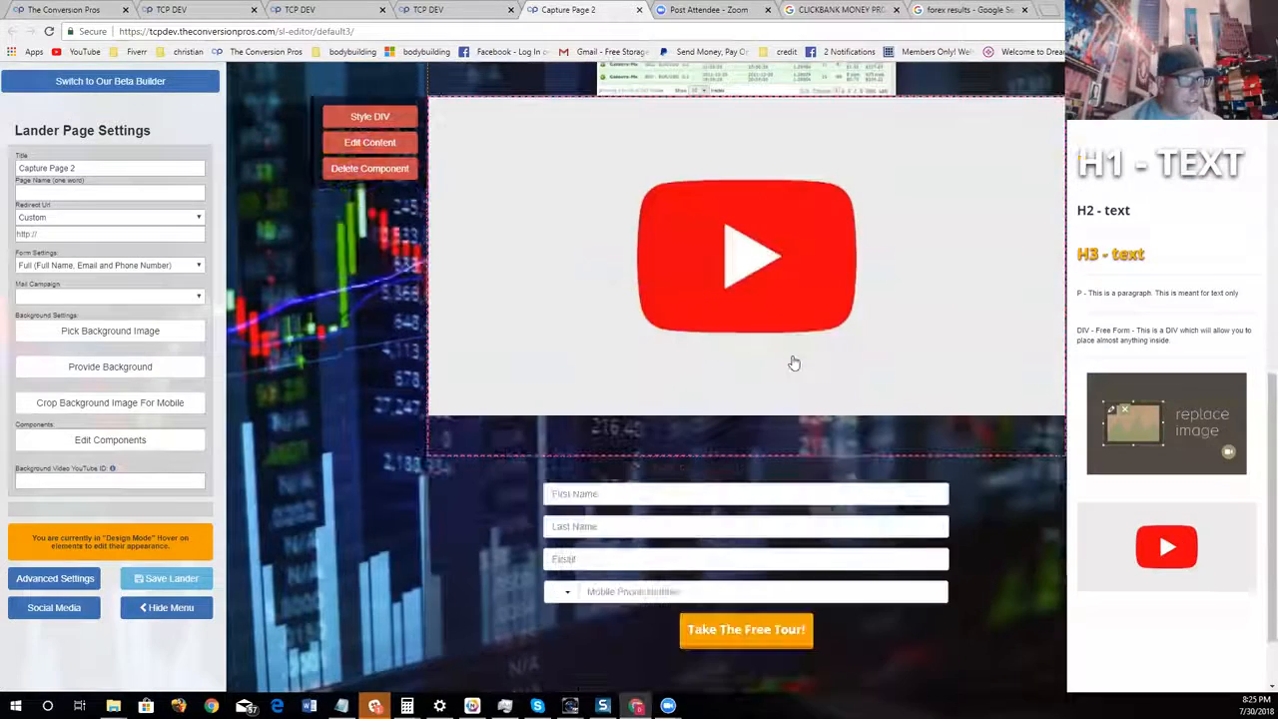
pyautogui.click(400, 144)
pyautogui.rightClick(542, 147)
pyautogui.click(585, 223)
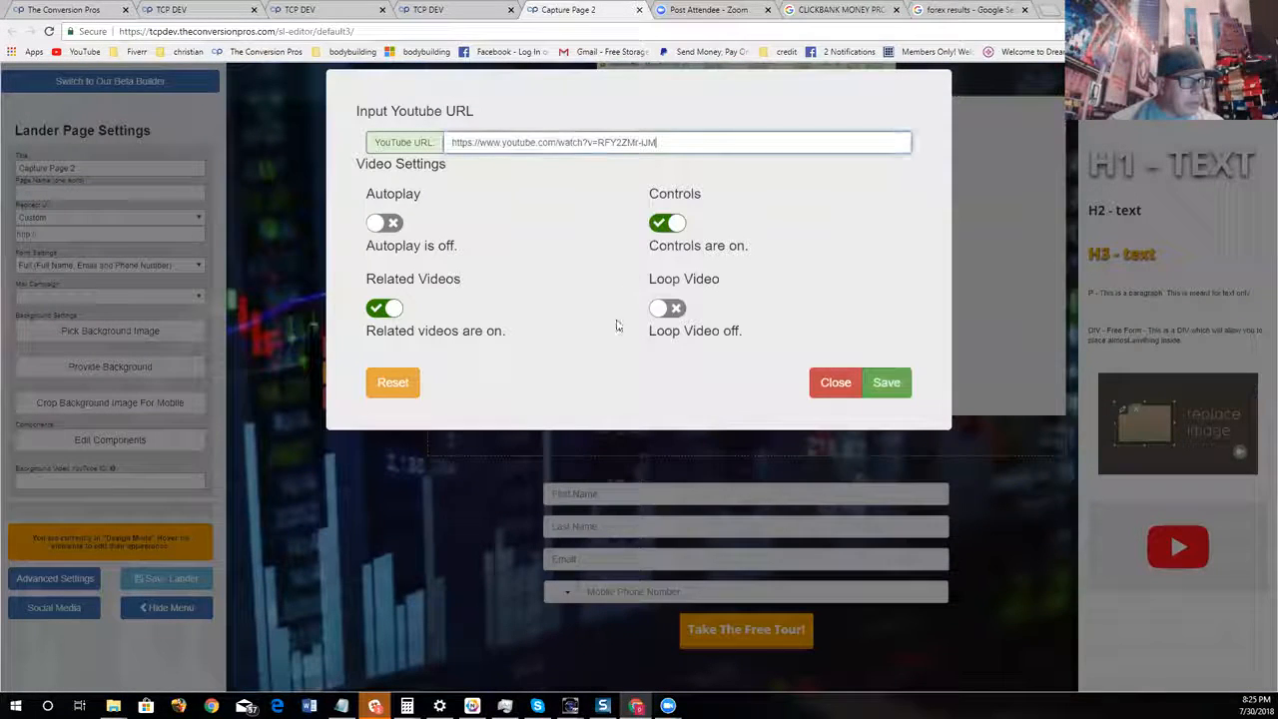
pyautogui.click(380, 310)
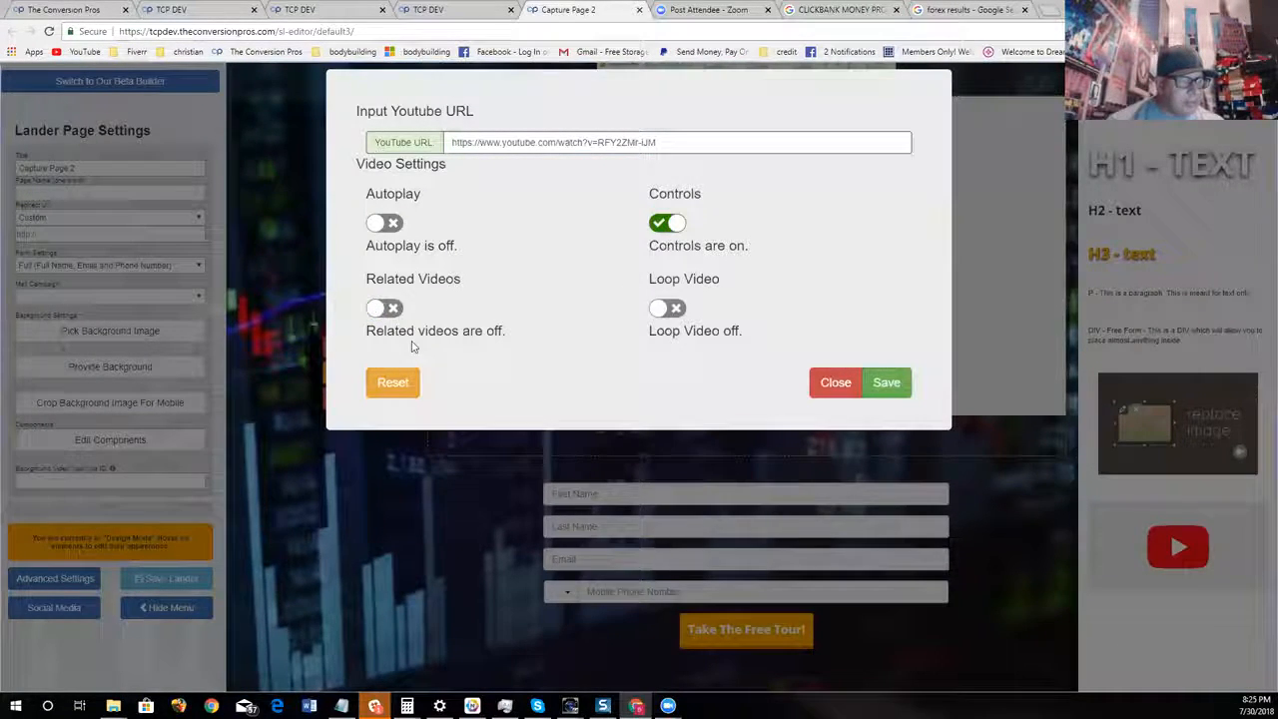
pyautogui.click(887, 383)
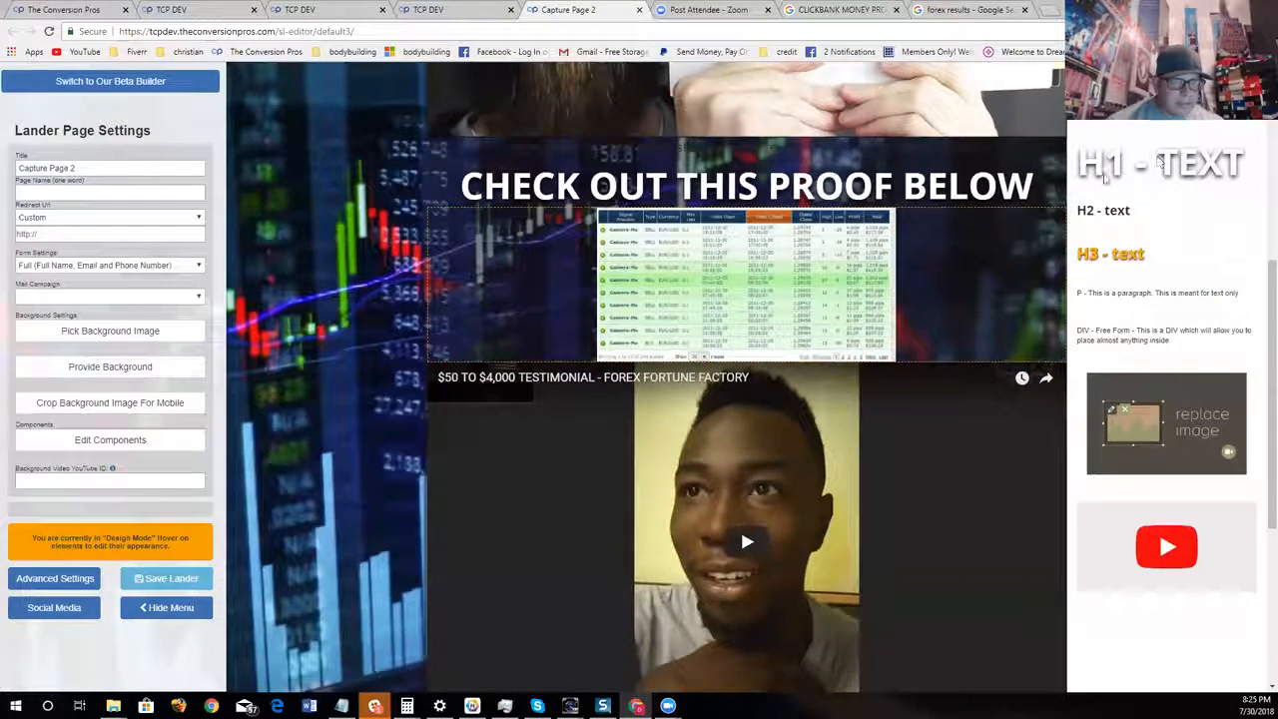
# Add an H1 heading between the results image and the testimonial video, reading "WANT TESTIMONIALS WATCH THIS"
pyautogui.moveTo(1161, 165); pyautogui.dragTo(840, 422)
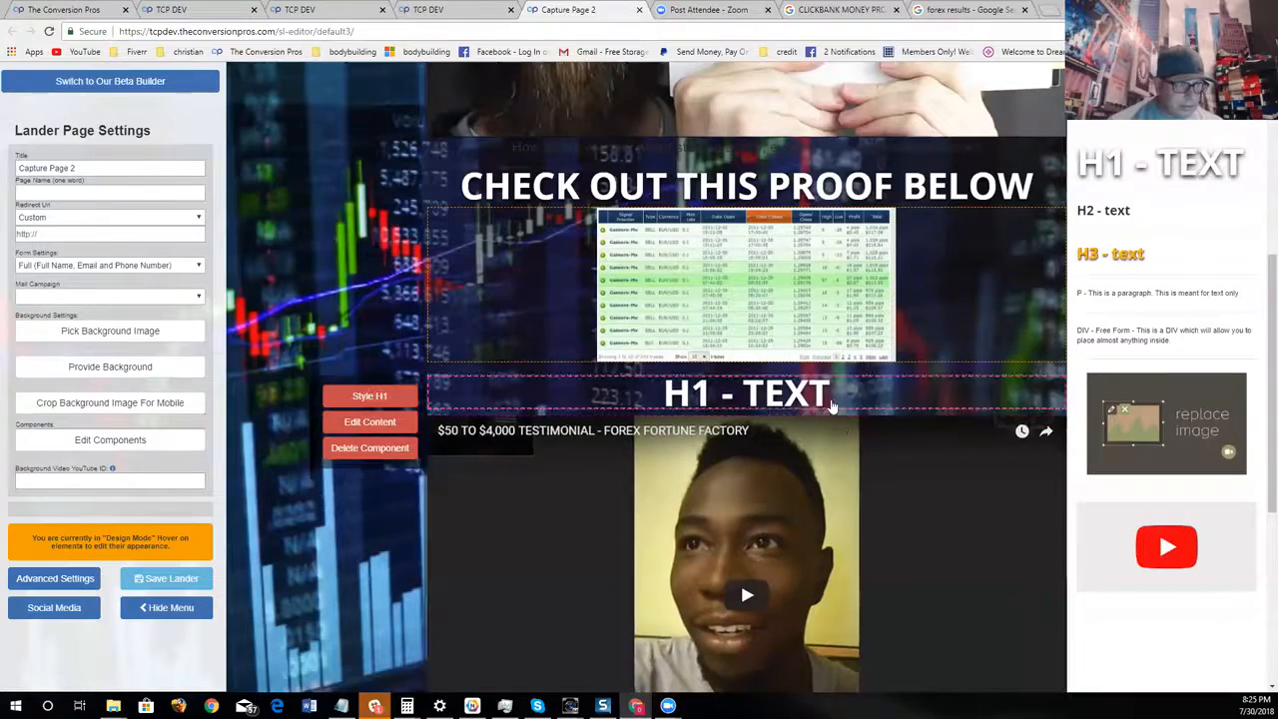
pyautogui.click(379, 459)
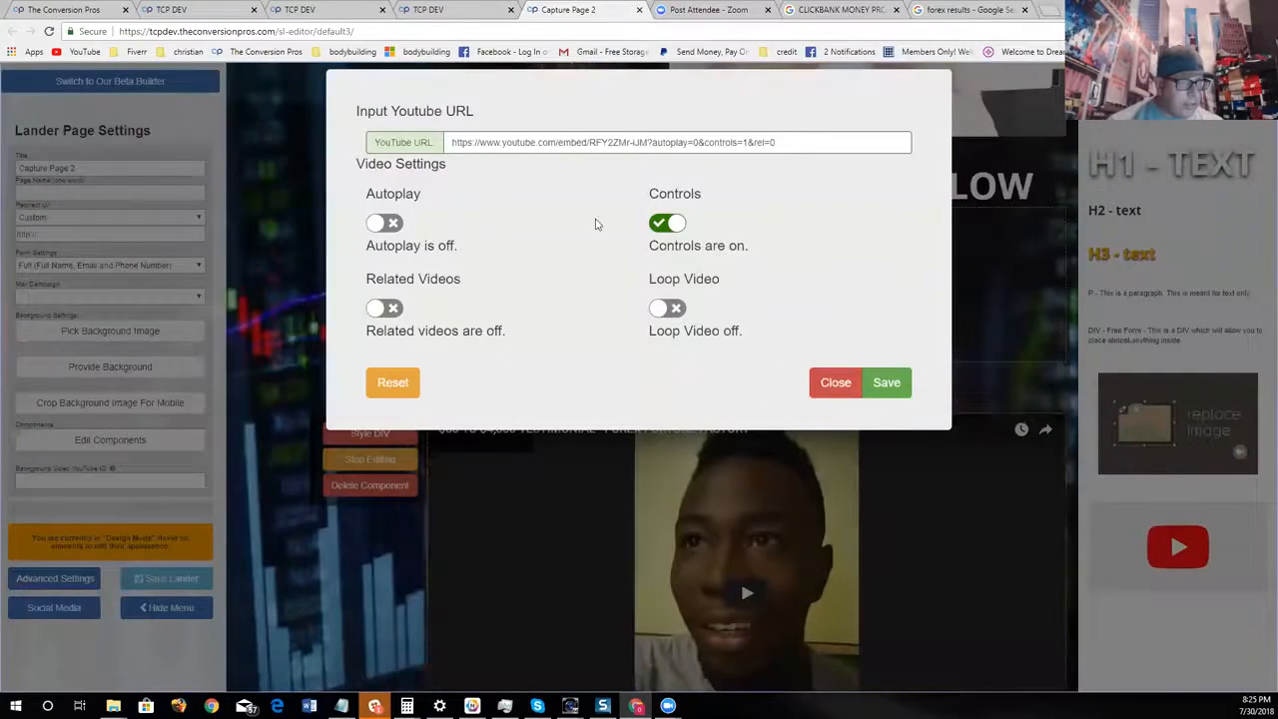
pyautogui.click(854, 385)
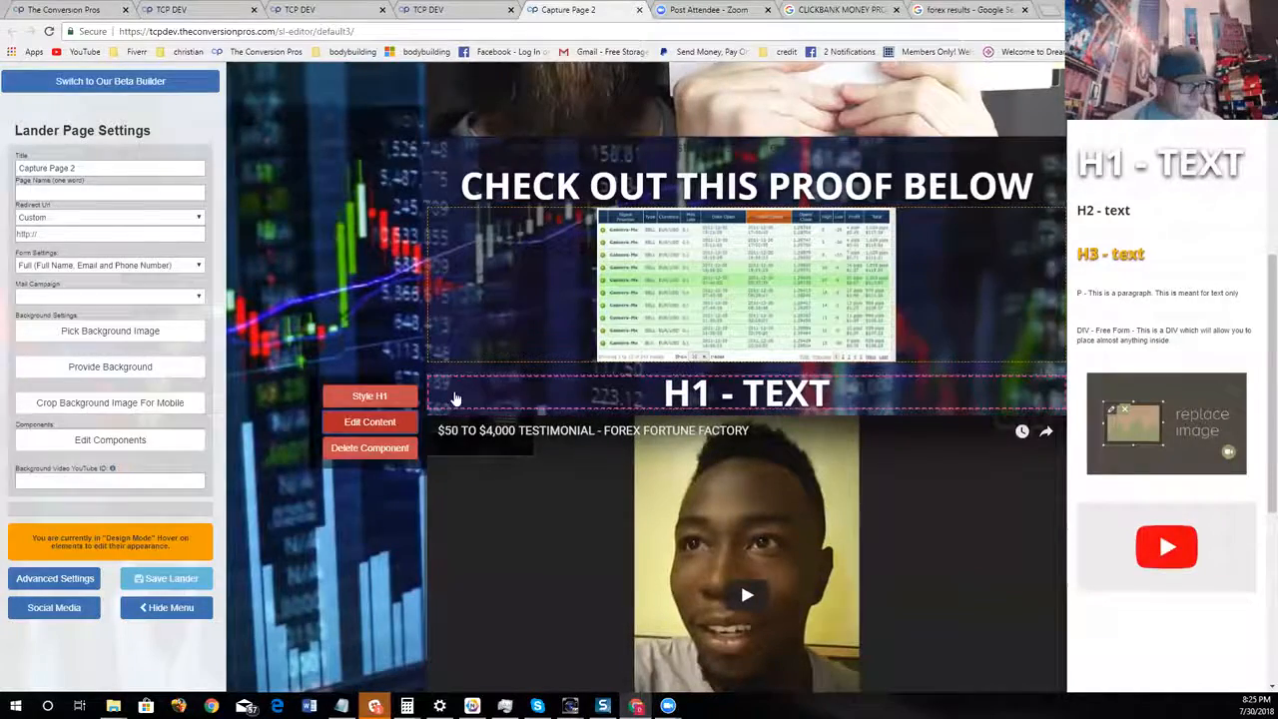
pyautogui.click(381, 425)
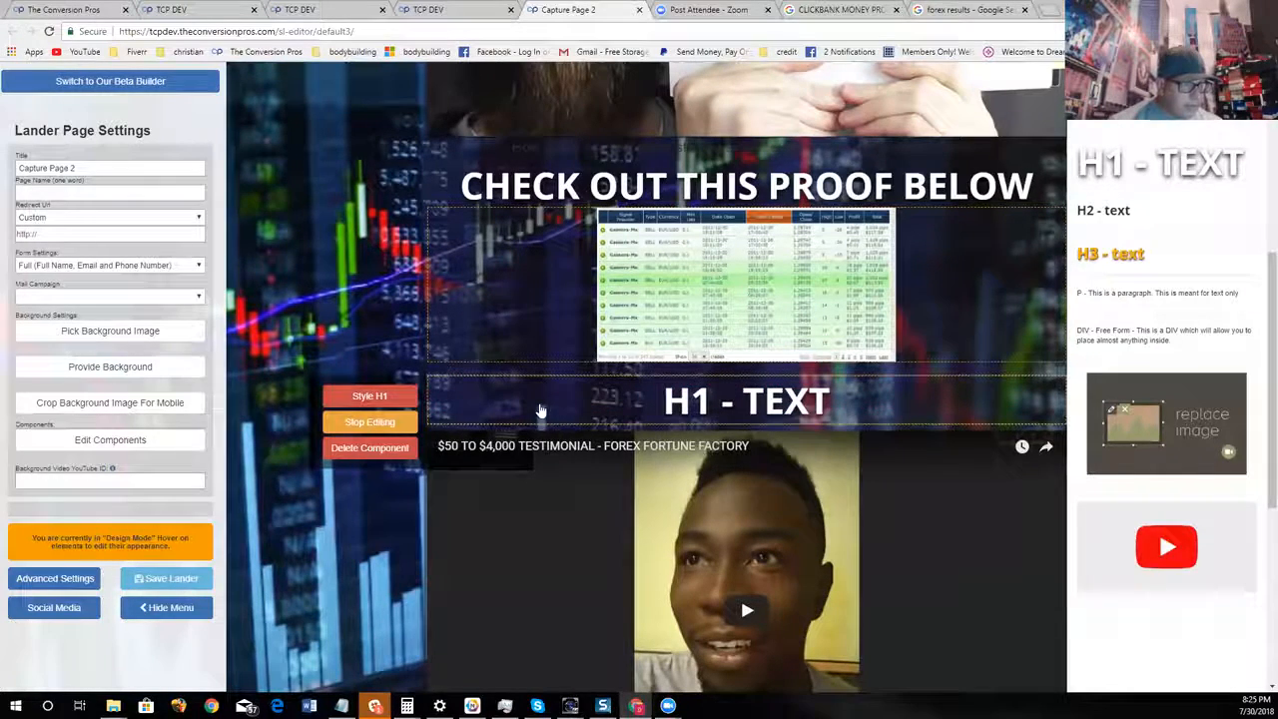
pyautogui.press('Delete')
pyautogui.press('Delete')
pyautogui.press('Delete')
pyautogui.press('Delete')
pyautogui.press('Delete')
pyautogui.press('Delete')
pyautogui.press('Delete')
pyautogui.press('Delete')
pyautogui.press('Delete')
pyautogui.write('WANT TES')
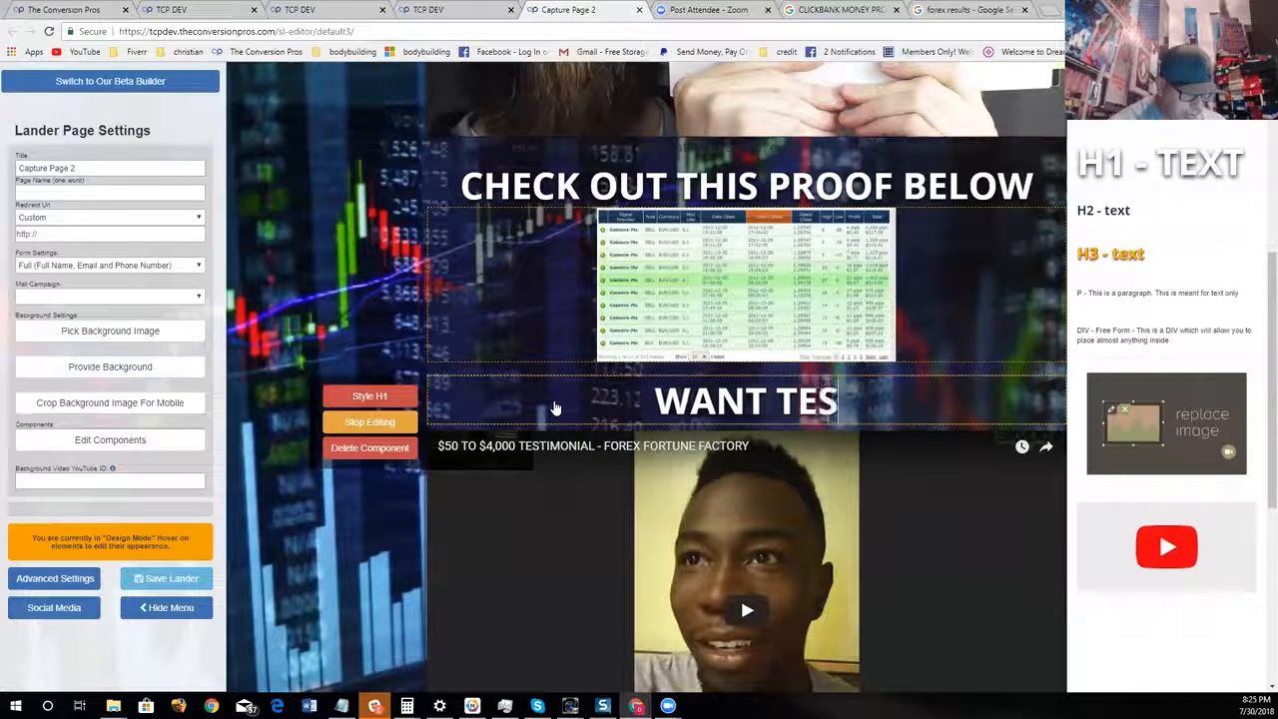
pyautogui.write('TIMONIALS ')
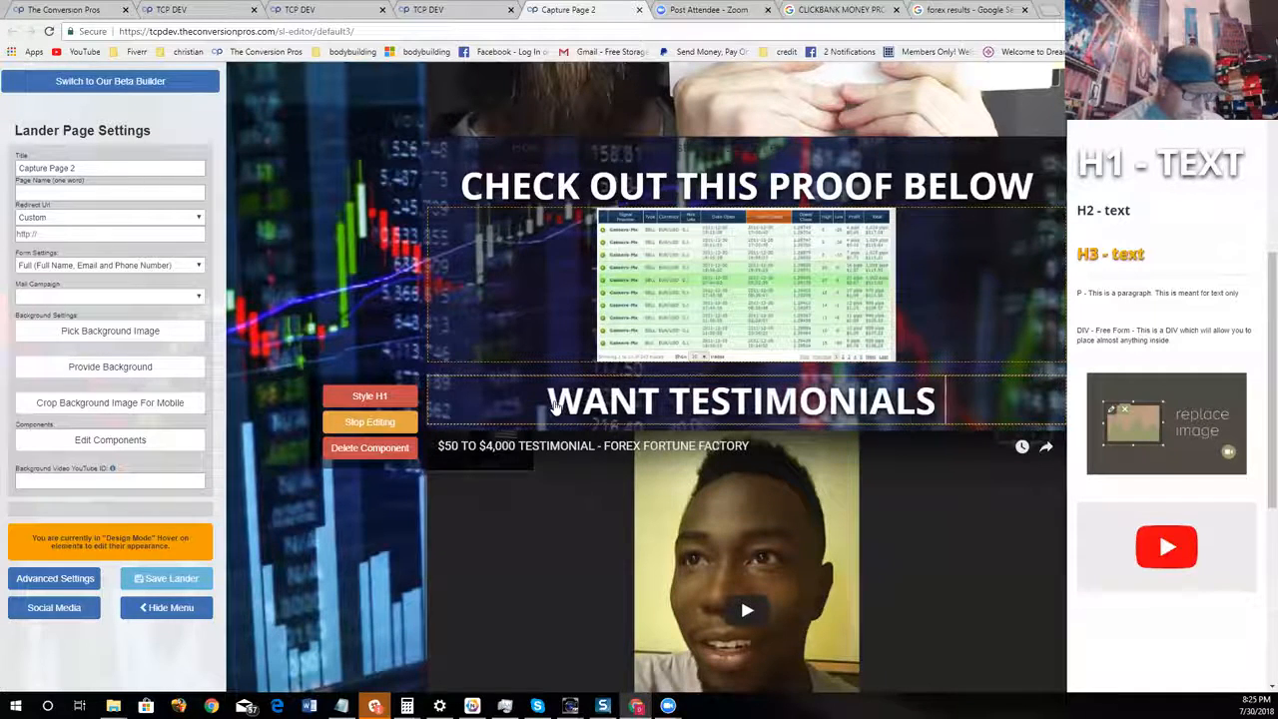
pyautogui.write('WATCH THIS')
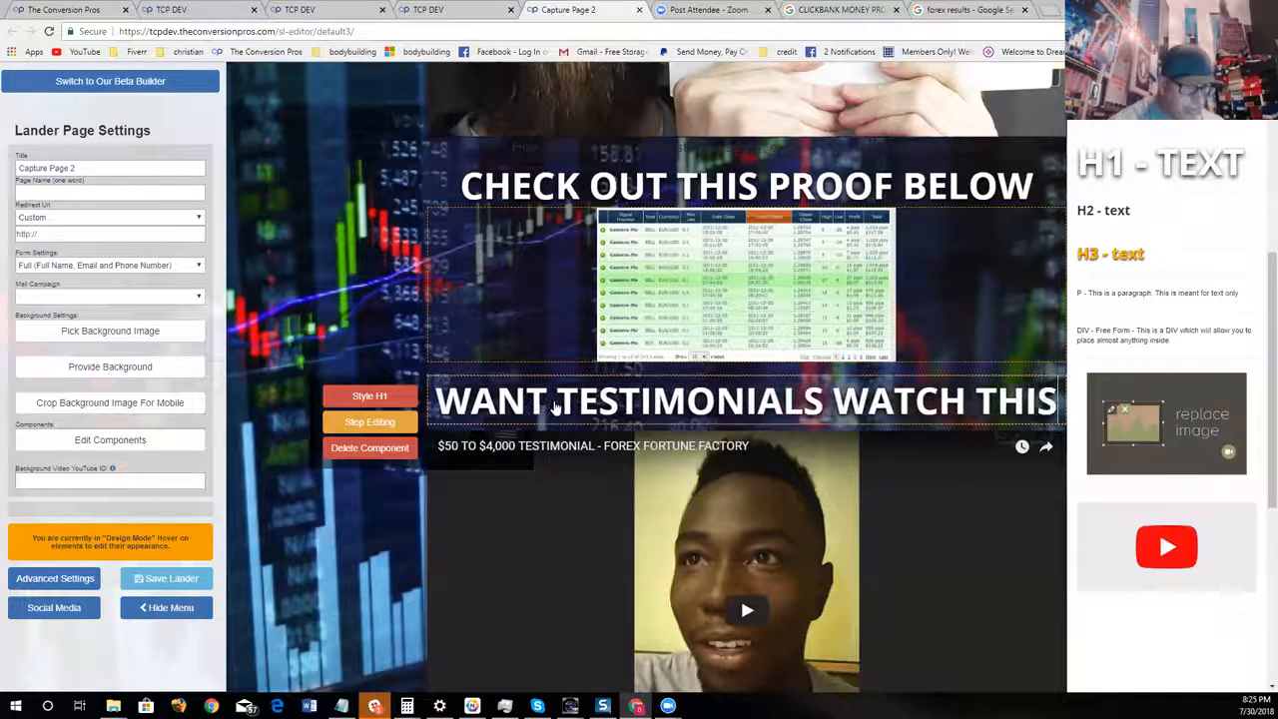
# Insert an image component below the testimonial video and copy the address of the "Over $1 Million" image from the Google forex results page
pyautogui.scroll(-5, 556, 407)
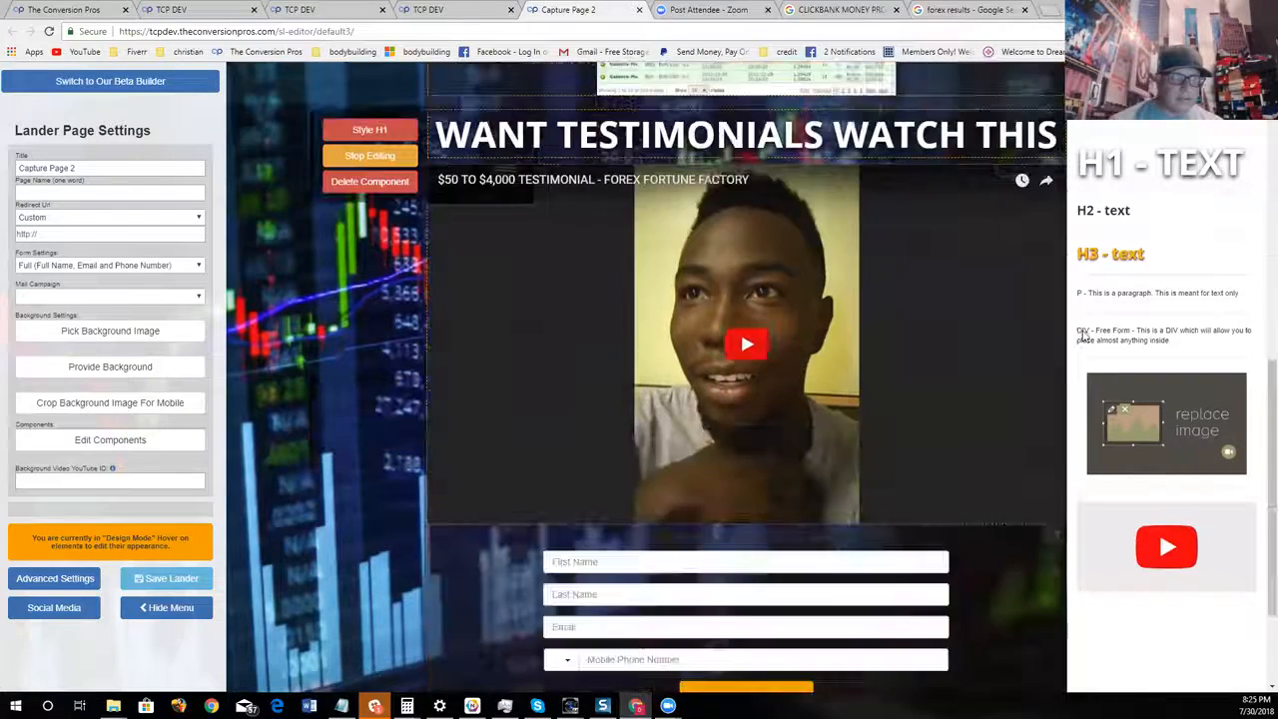
pyautogui.moveTo(1159, 400); pyautogui.dragTo(823, 364)
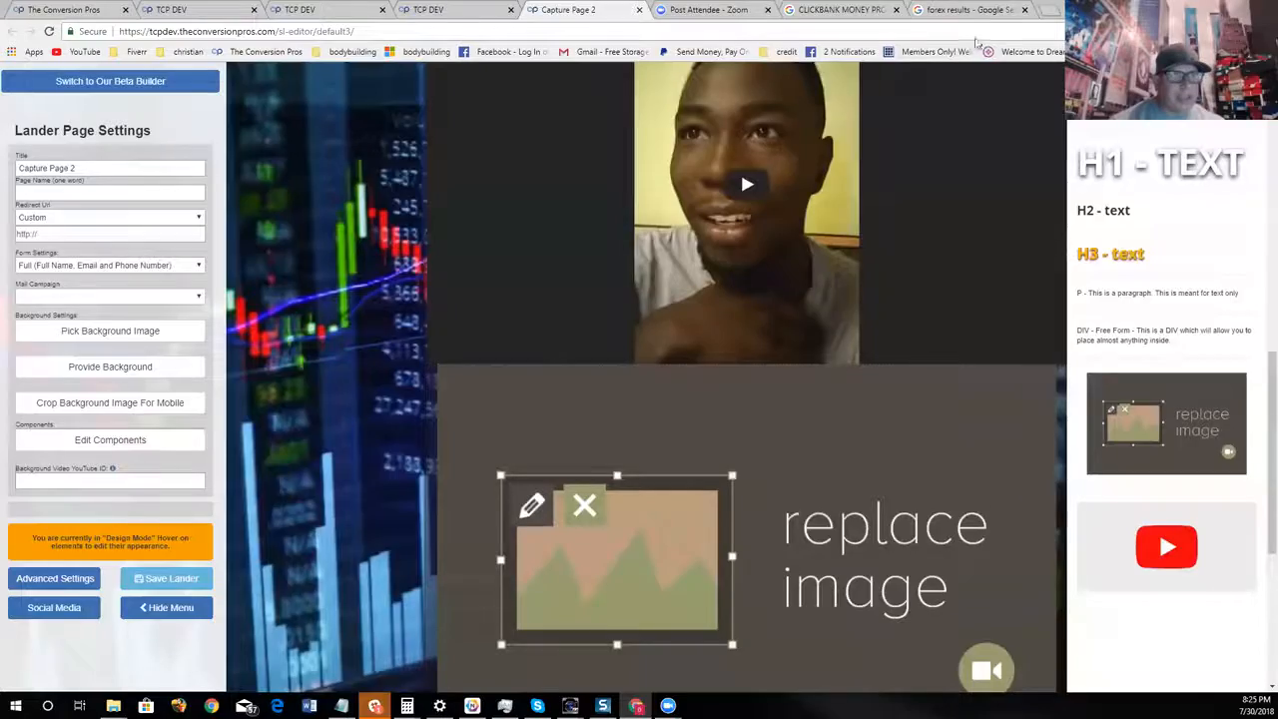
pyautogui.click(967, 10)
pyautogui.scroll(-10, 699, 391)
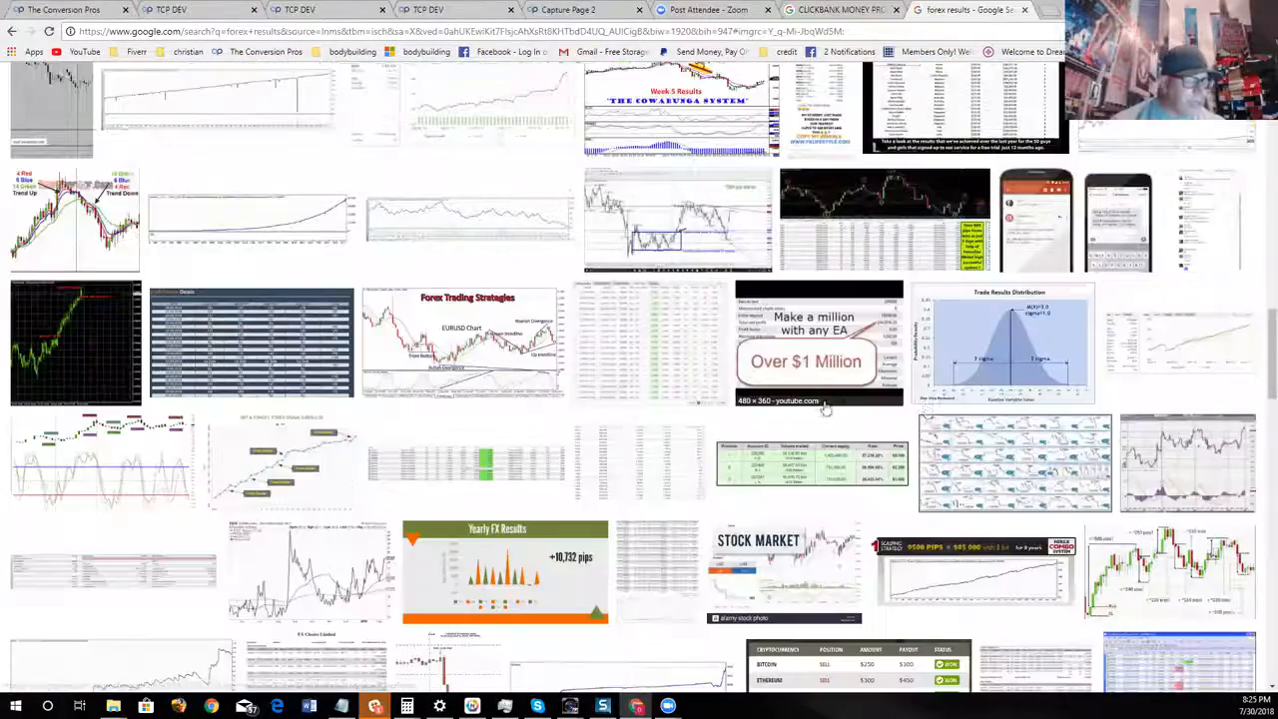
pyautogui.scroll(-2, 899, 369)
pyautogui.scroll(2, 954, 299)
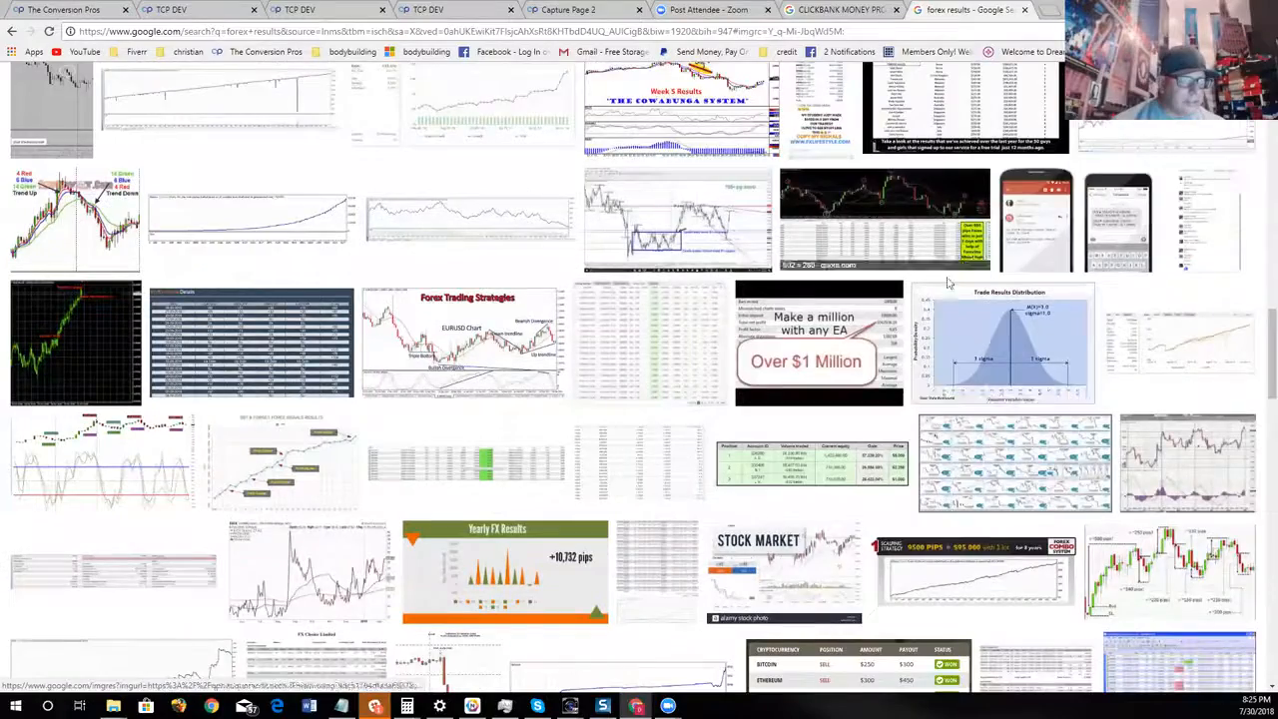
pyautogui.scroll(-4, 948, 285)
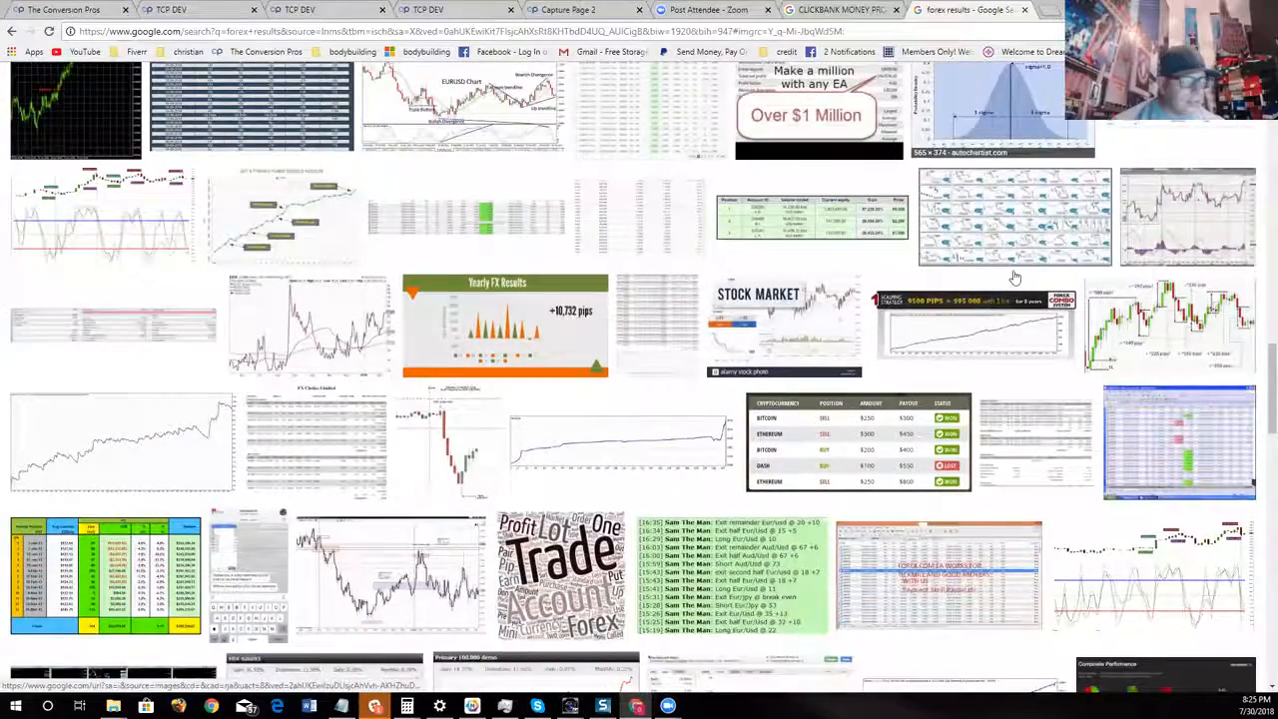
pyautogui.scroll(-7, 1013, 276)
pyautogui.scroll(9, 1014, 285)
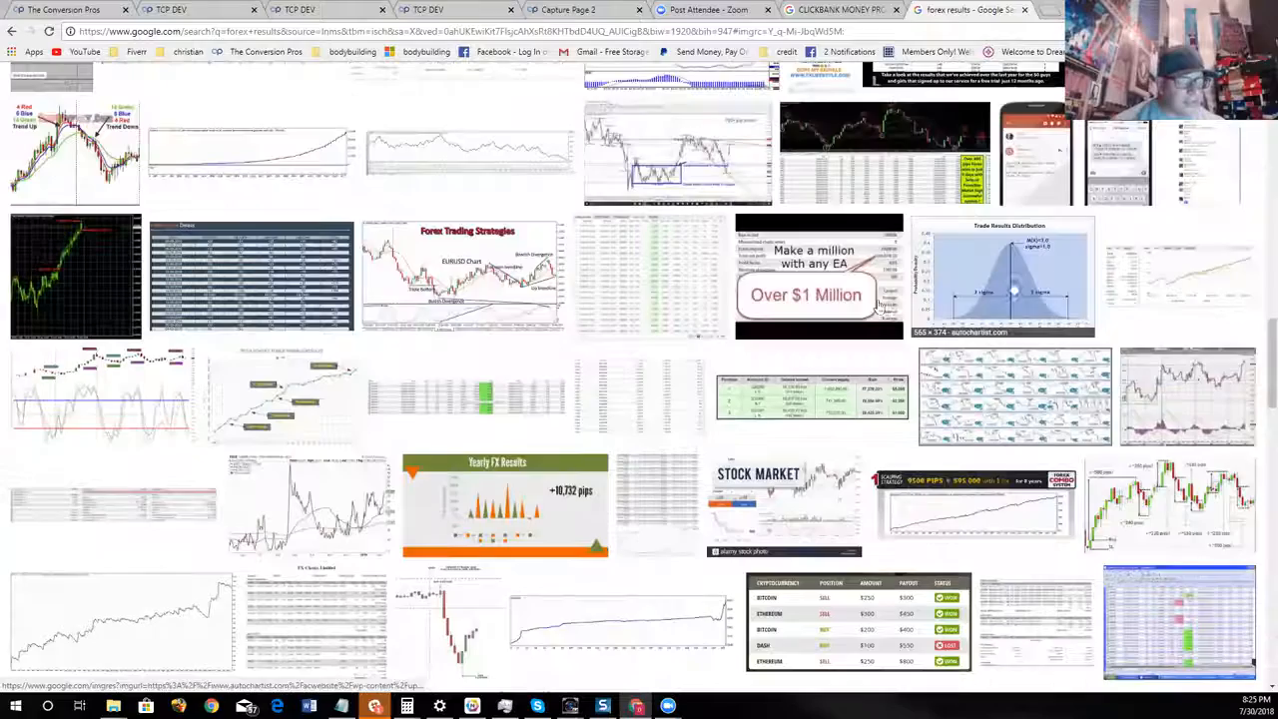
pyautogui.click(879, 305)
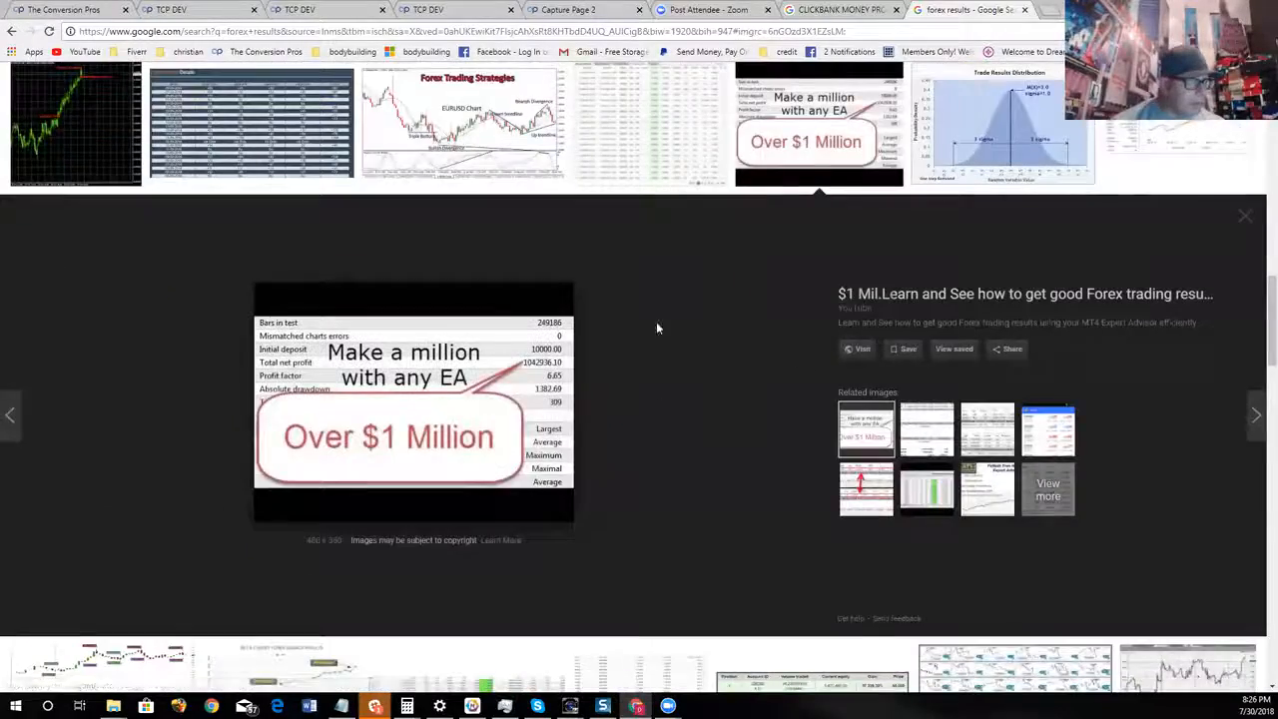
pyautogui.rightClick(483, 366)
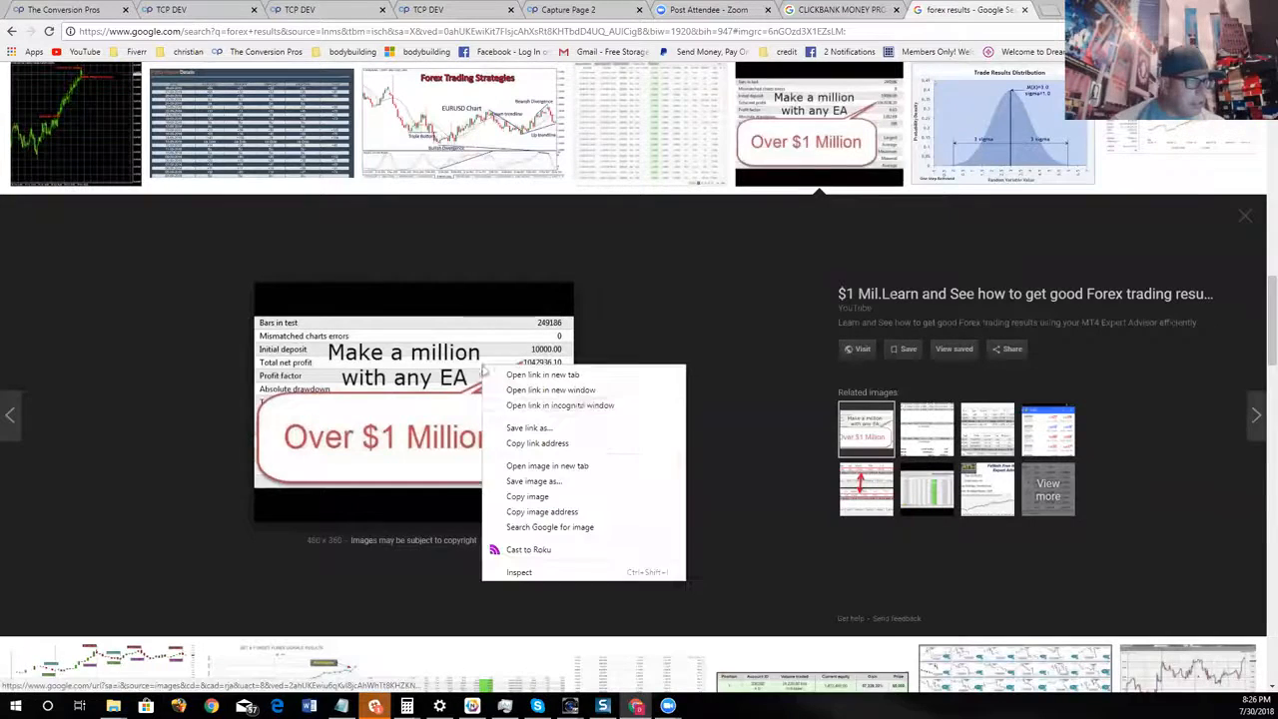
pyautogui.click(569, 511)
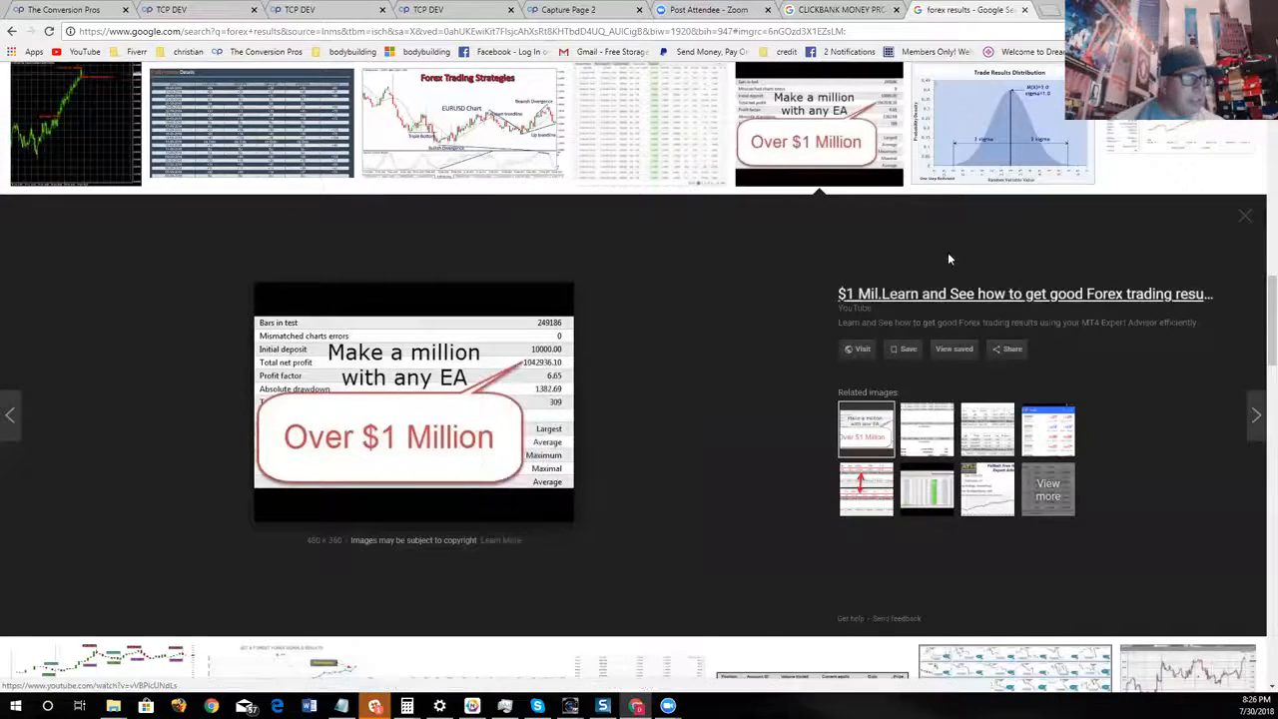
# Back on Capture Page 2, give the placeholder image below the video the copied image URL, size it to 50% and save
pyautogui.click(590, 9)
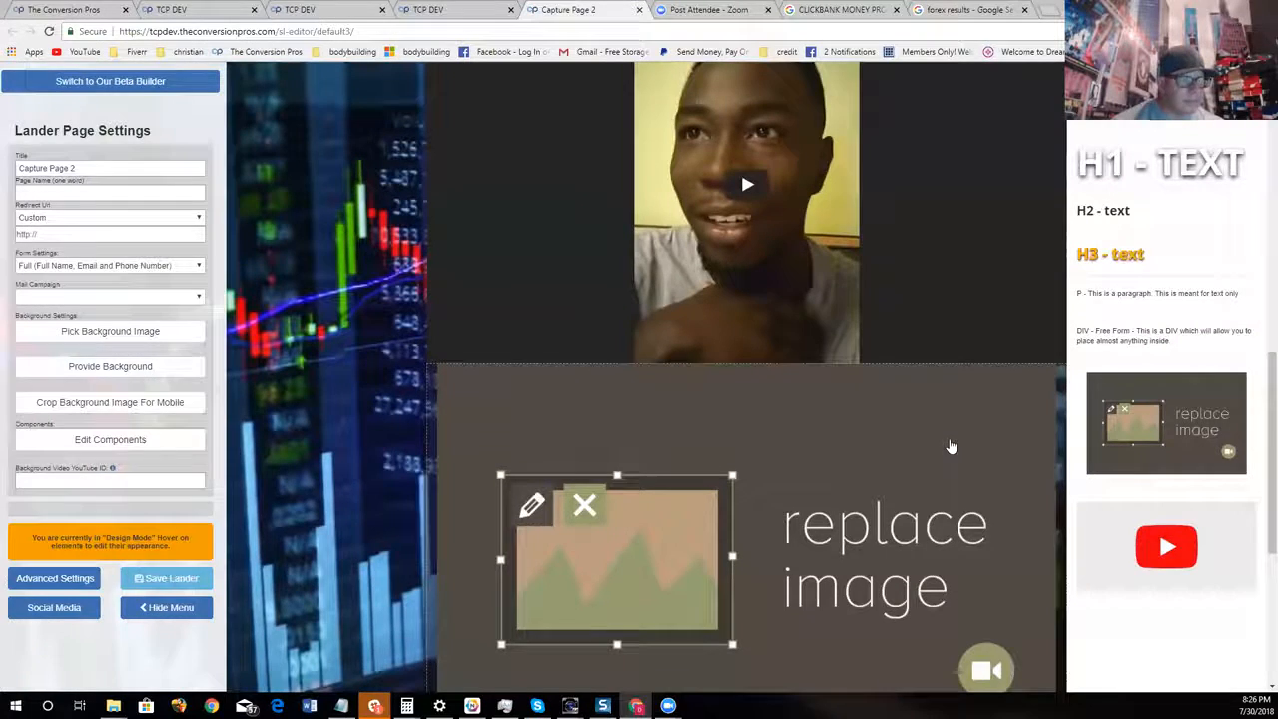
pyautogui.scroll(-2, 951, 446)
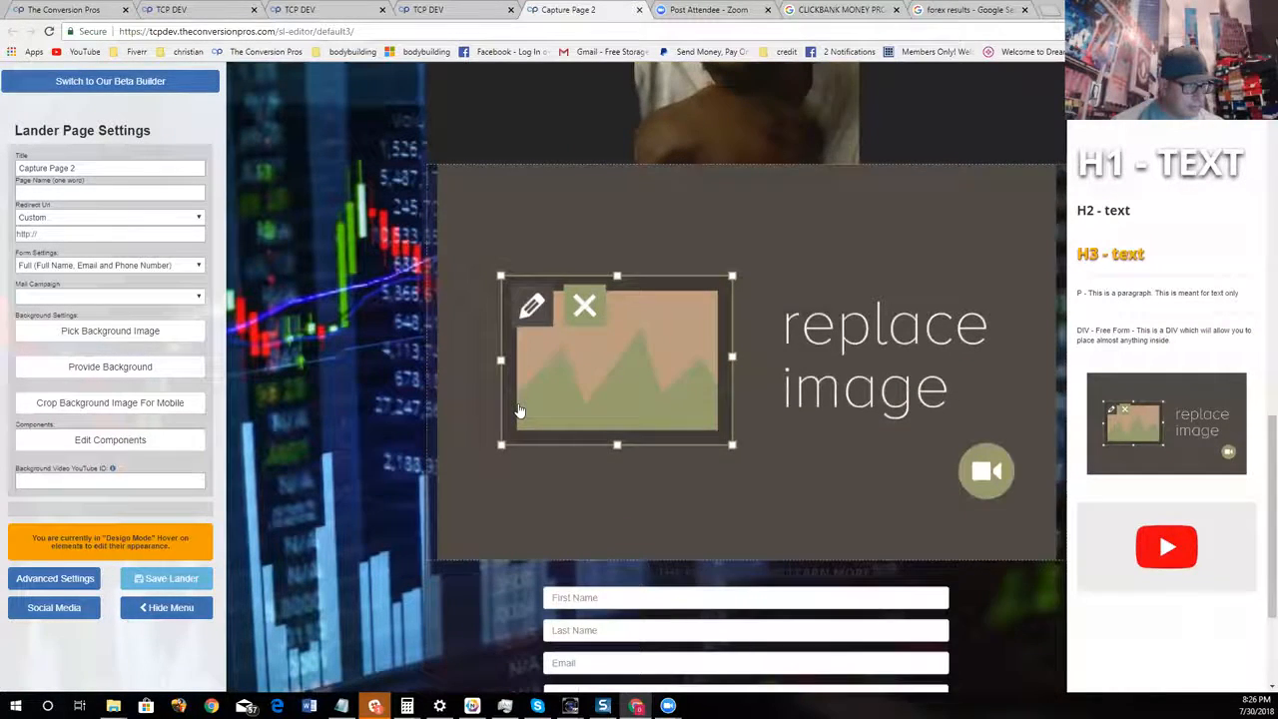
pyautogui.scroll(4, 748, 386)
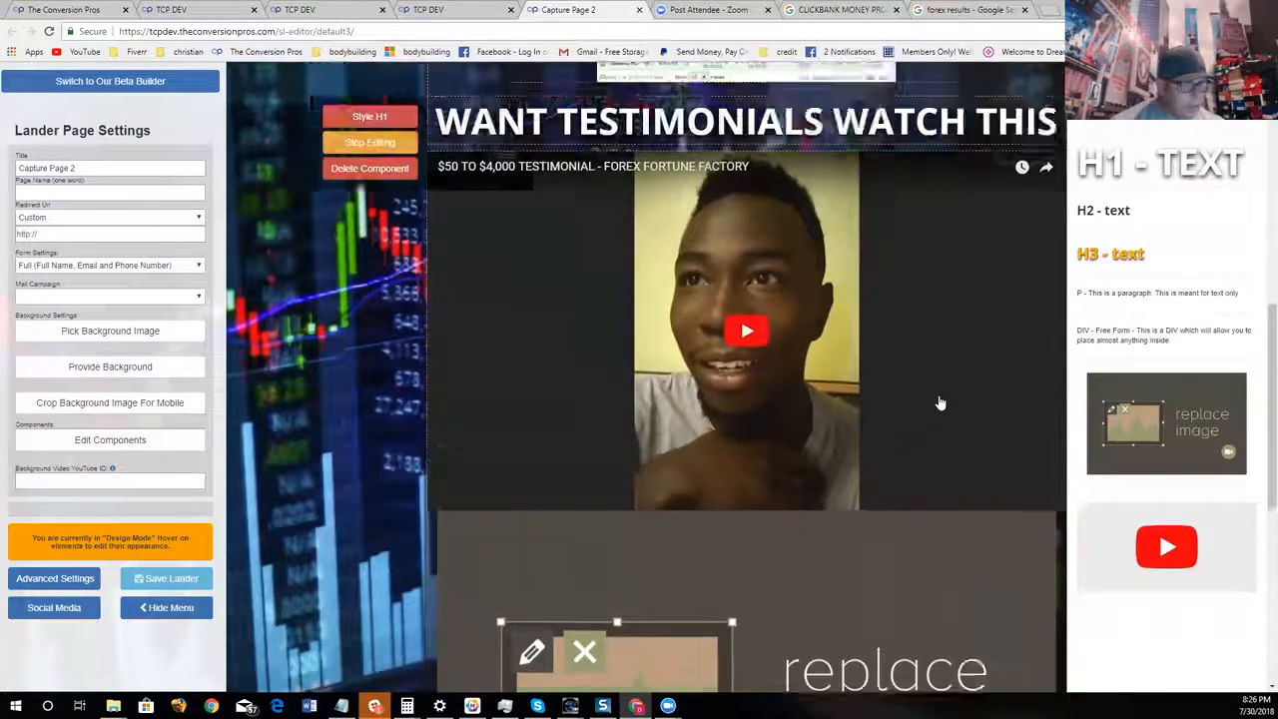
pyautogui.scroll(1, 940, 402)
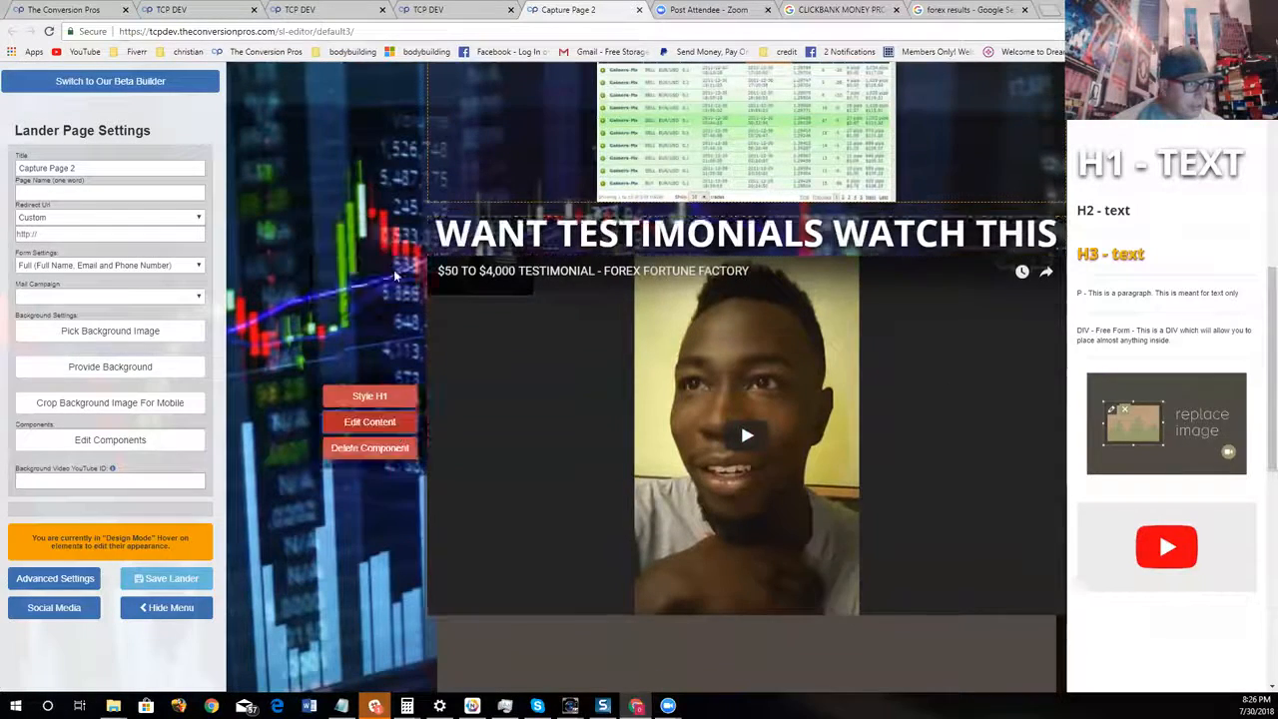
pyautogui.scroll(-2, 513, 442)
pyautogui.click(408, 460)
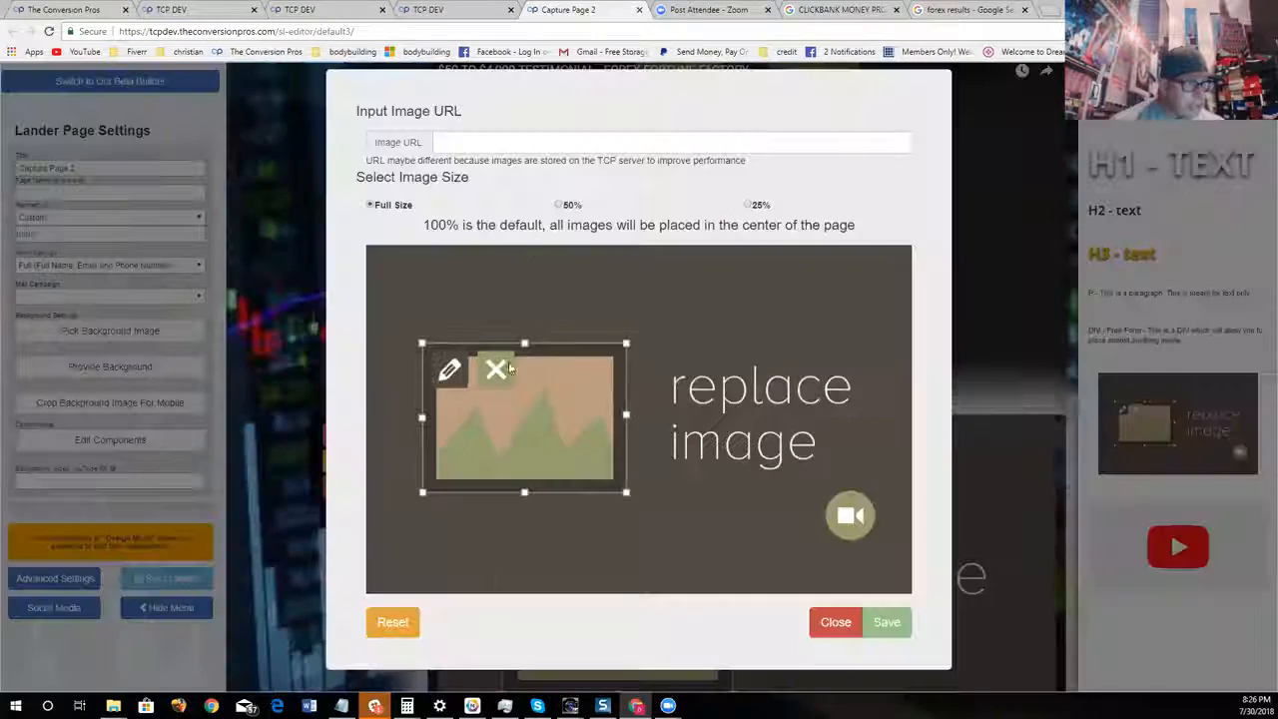
pyautogui.rightClick(521, 150)
pyautogui.click(574, 220)
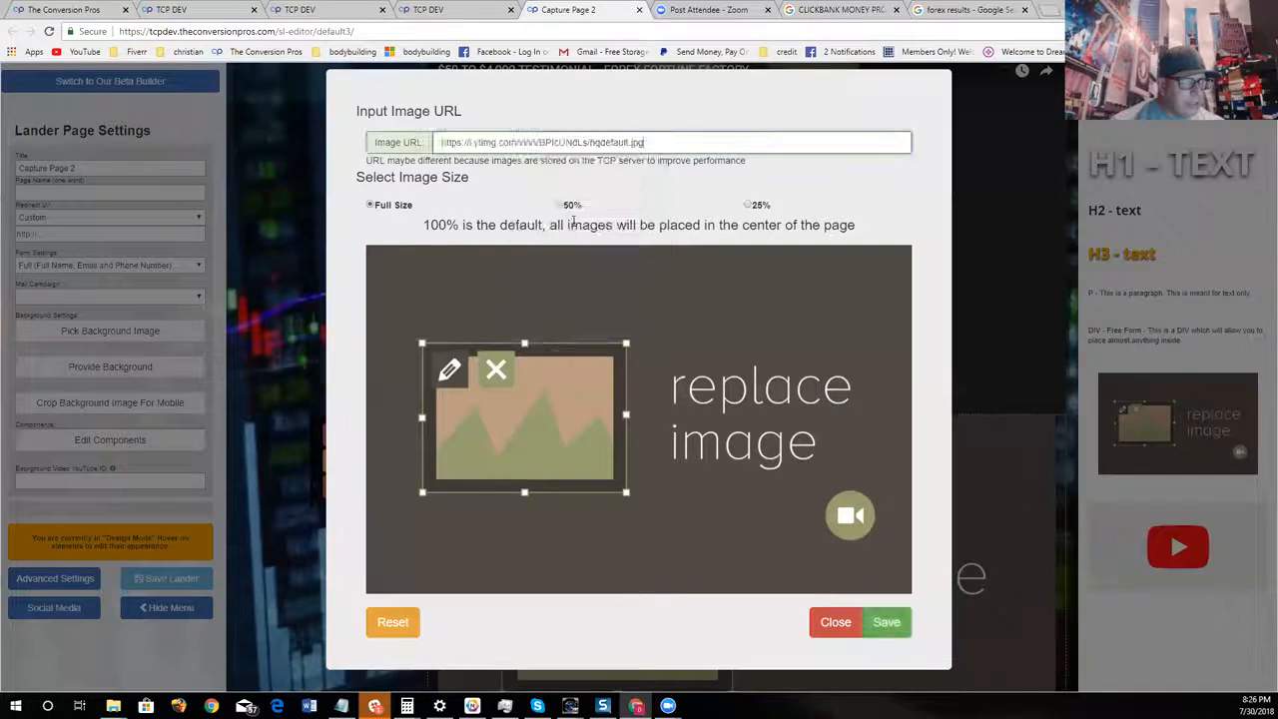
pyautogui.click(559, 205)
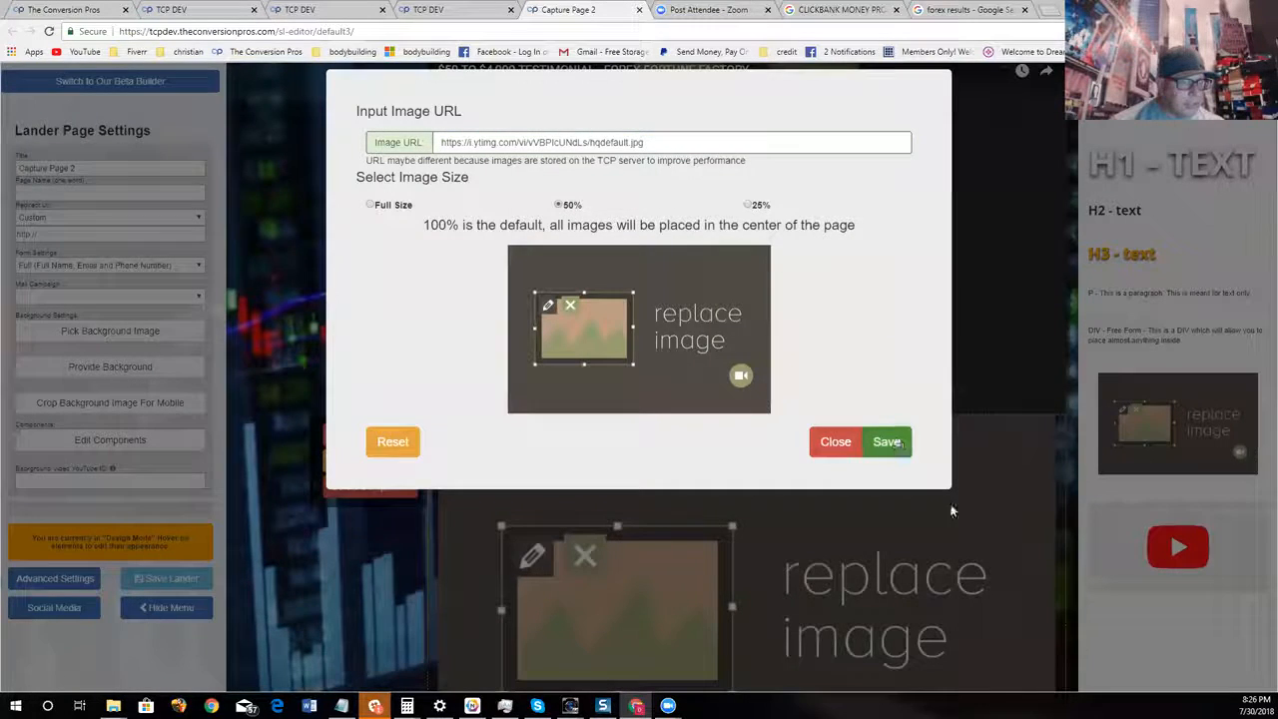
pyautogui.click(883, 442)
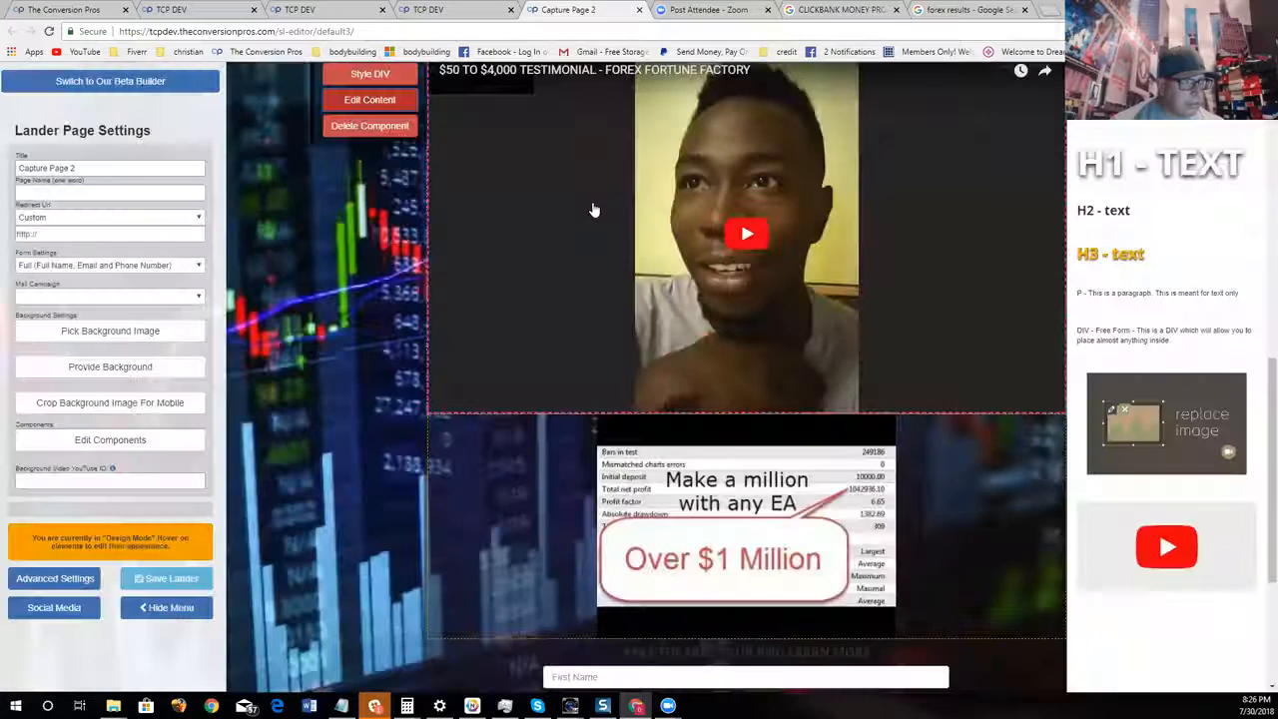
# Add an H1 heading above the "Over $1 Million" image, reading "WANT MONEY PROOF?"
pyautogui.scroll(-4, 595, 210)
pyautogui.scroll(3, 921, 354)
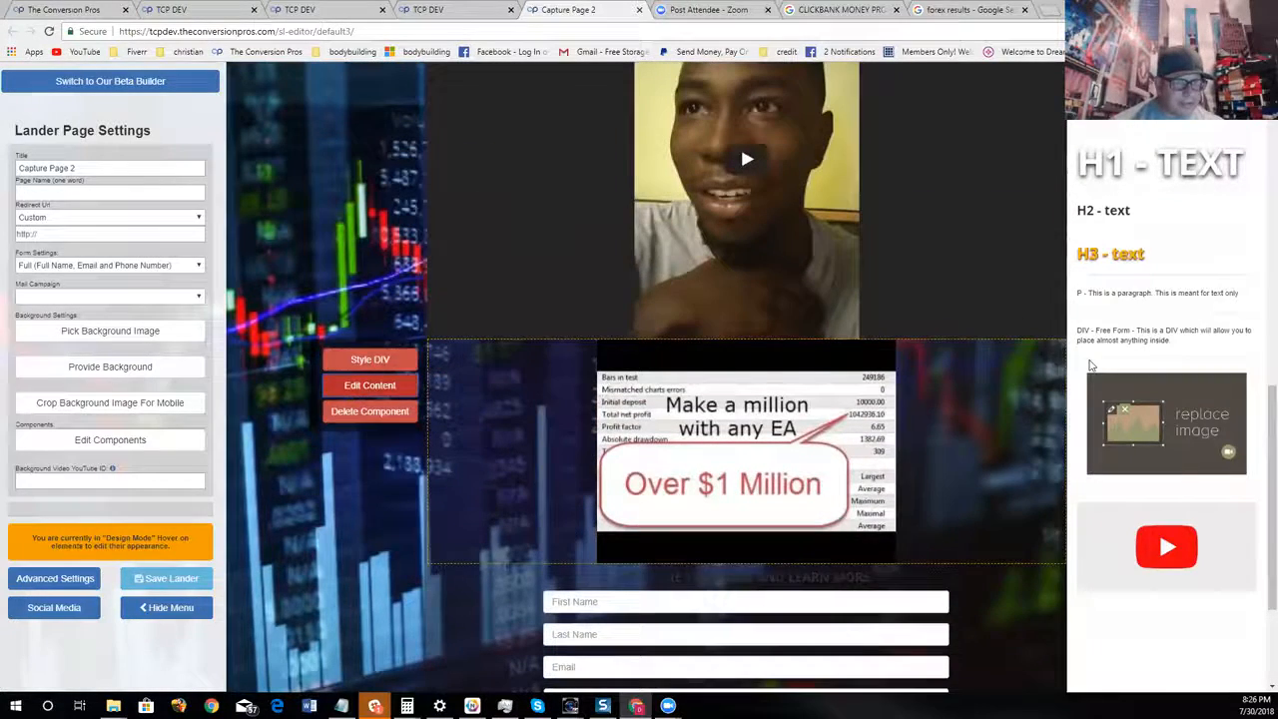
pyautogui.moveTo(1159, 163); pyautogui.dragTo(729, 372)
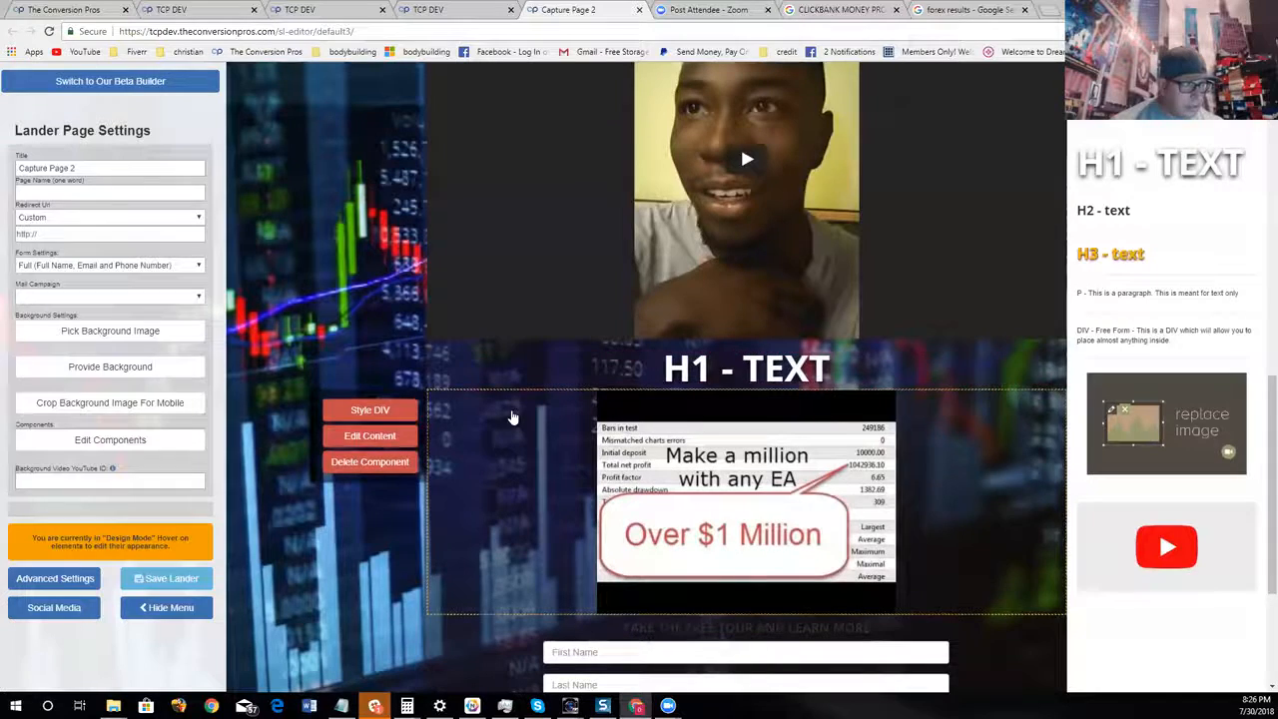
pyautogui.click(392, 400)
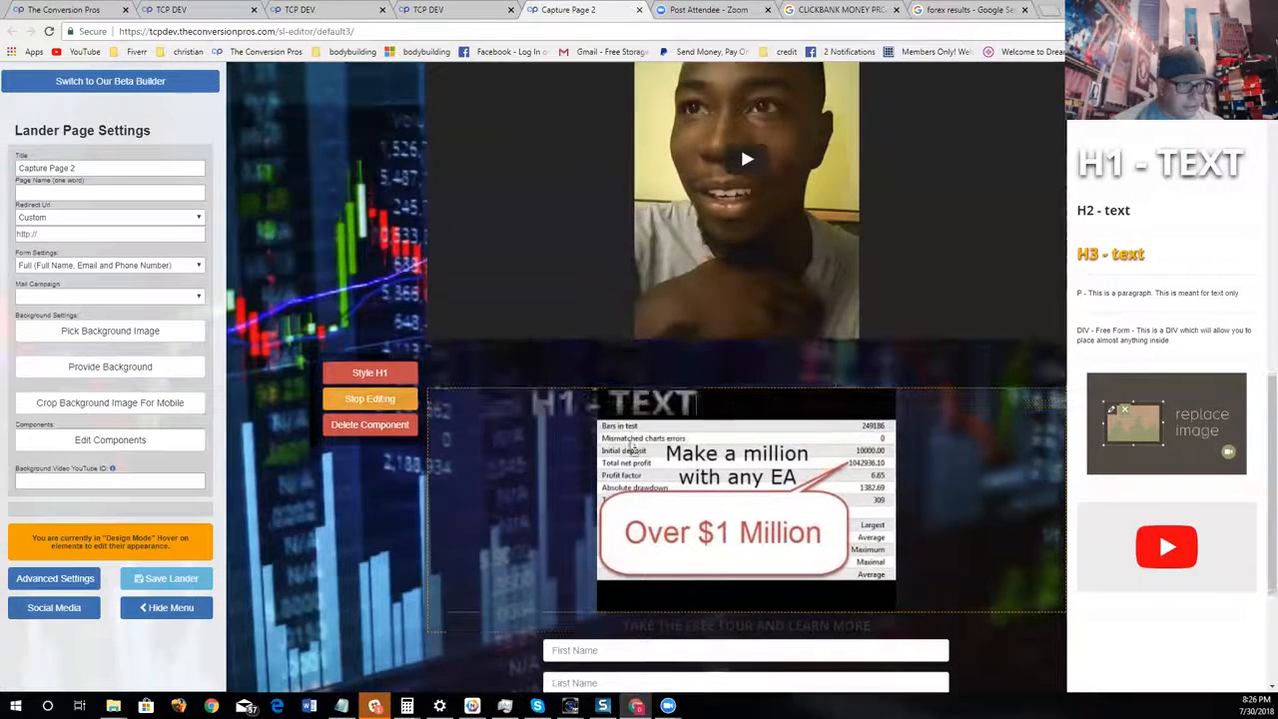
pyautogui.click(761, 380)
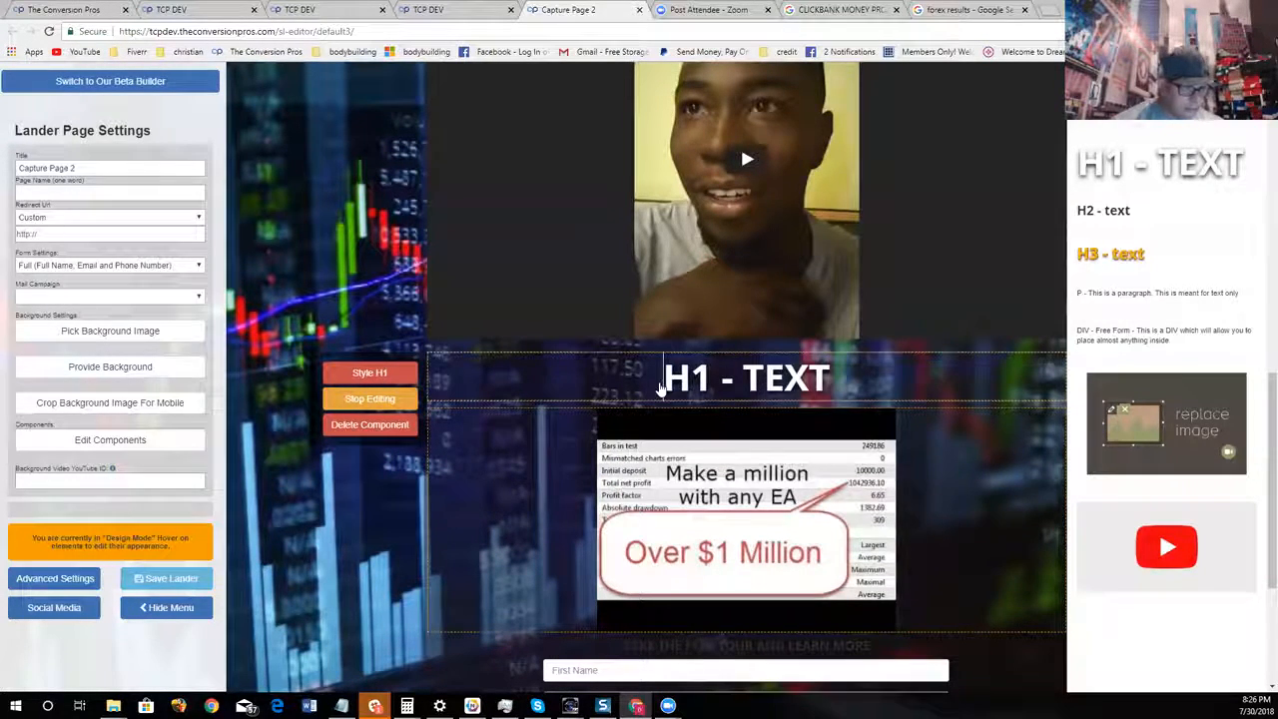
pyautogui.press('Delete')
pyautogui.press('Delete')
pyautogui.press('Delete')
pyautogui.press('Delete')
pyautogui.press('Delete')
pyautogui.write('WANT MONE')
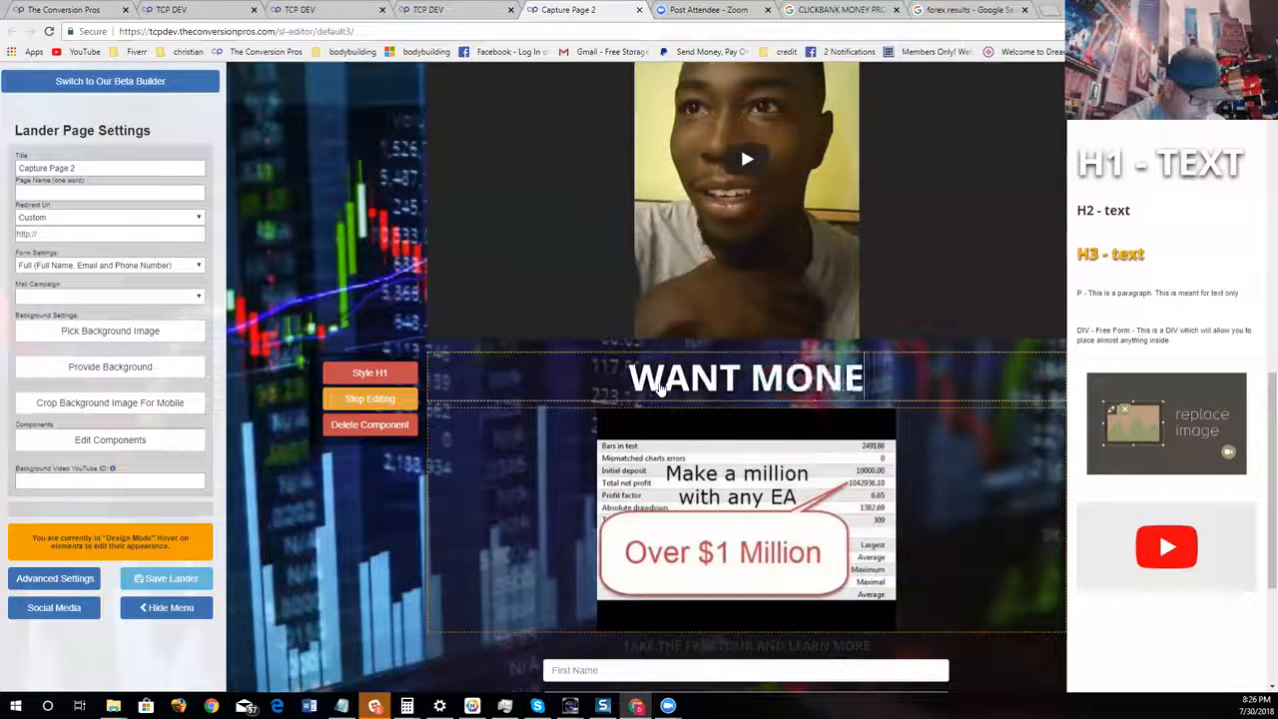
pyautogui.write('Y PROOF')
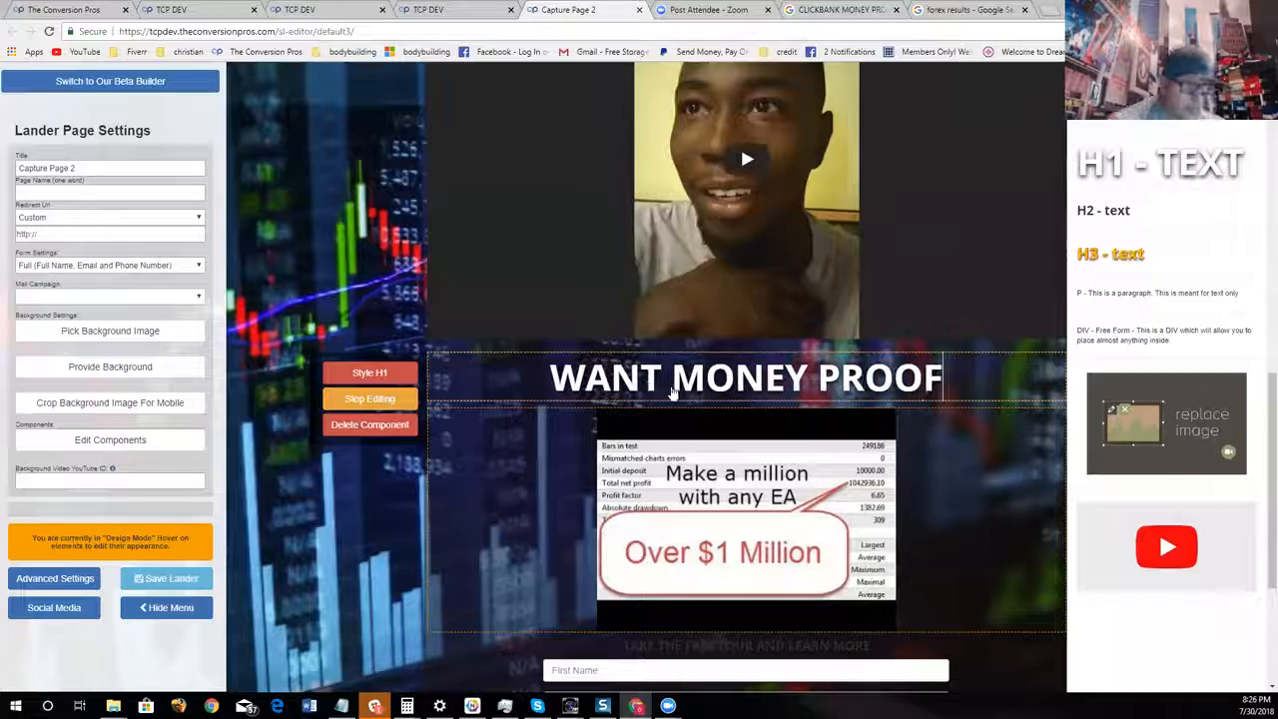
pyautogui.write('?')
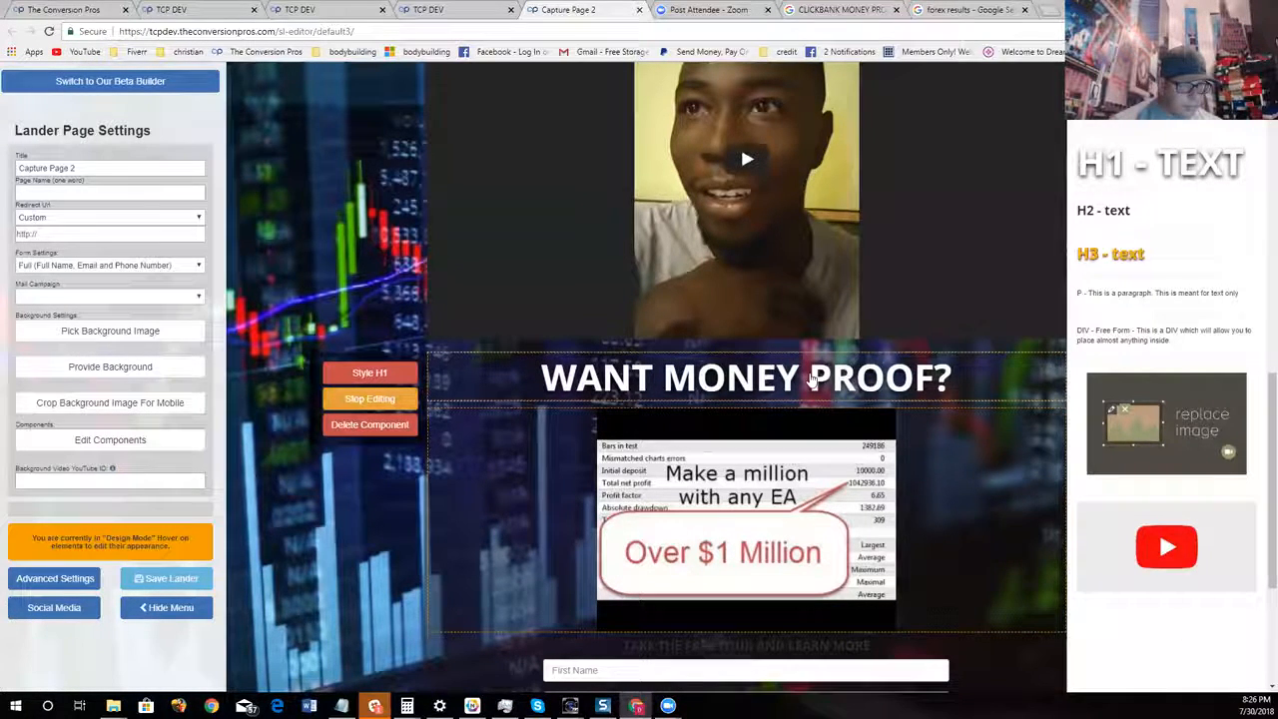
# Color the word "MONEY" in the "WANT MONEY PROOF?" heading bright green and finish editing the heading
pyautogui.doubleClick(753, 379)
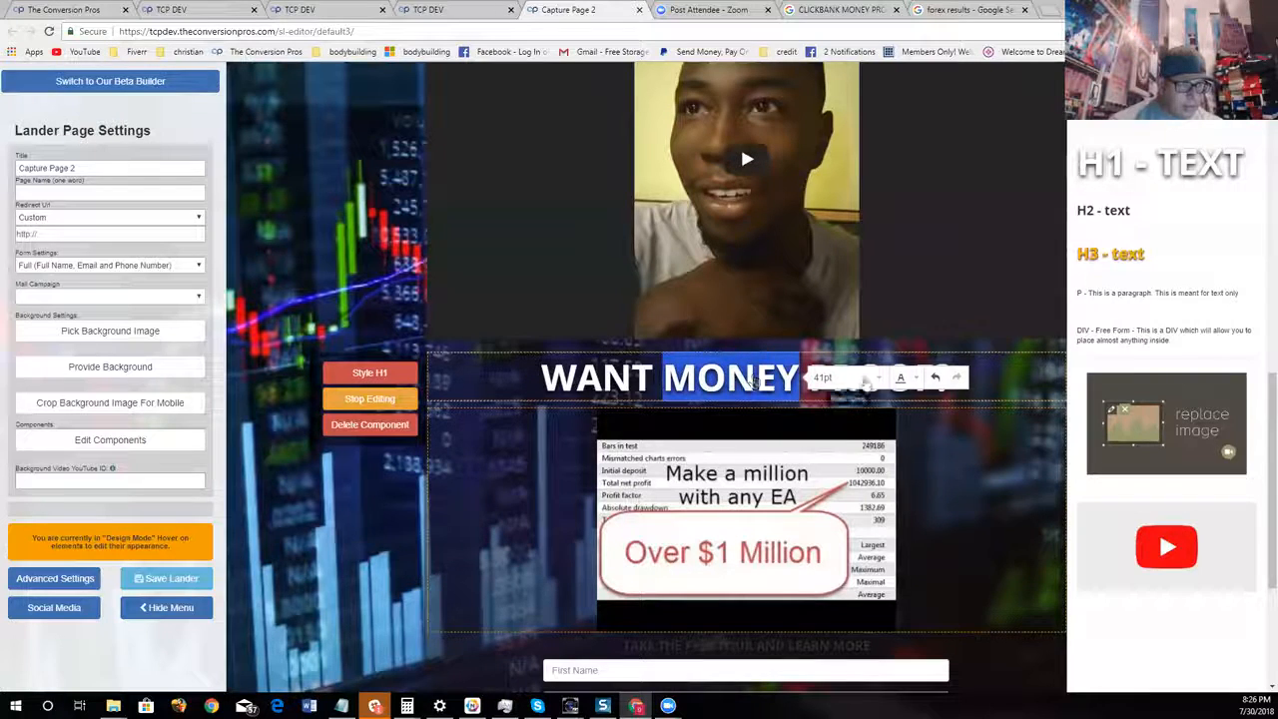
pyautogui.click(914, 382)
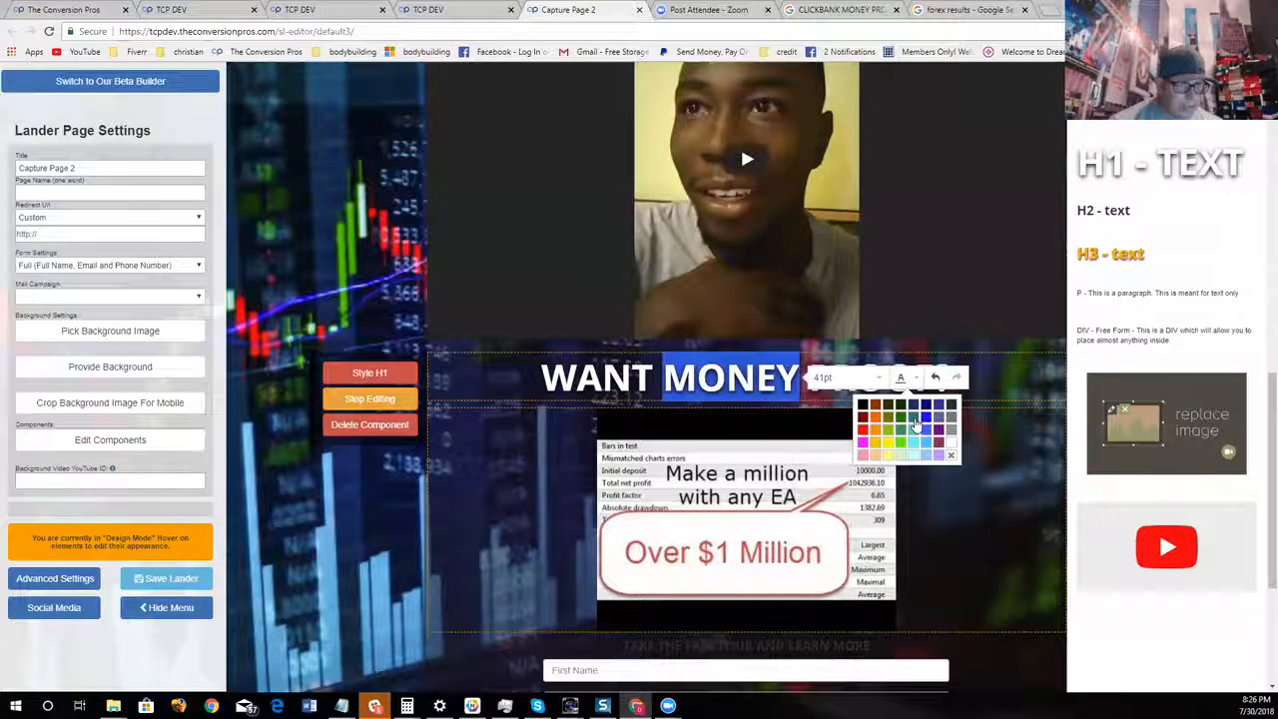
pyautogui.click(899, 449)
pyautogui.click(988, 392)
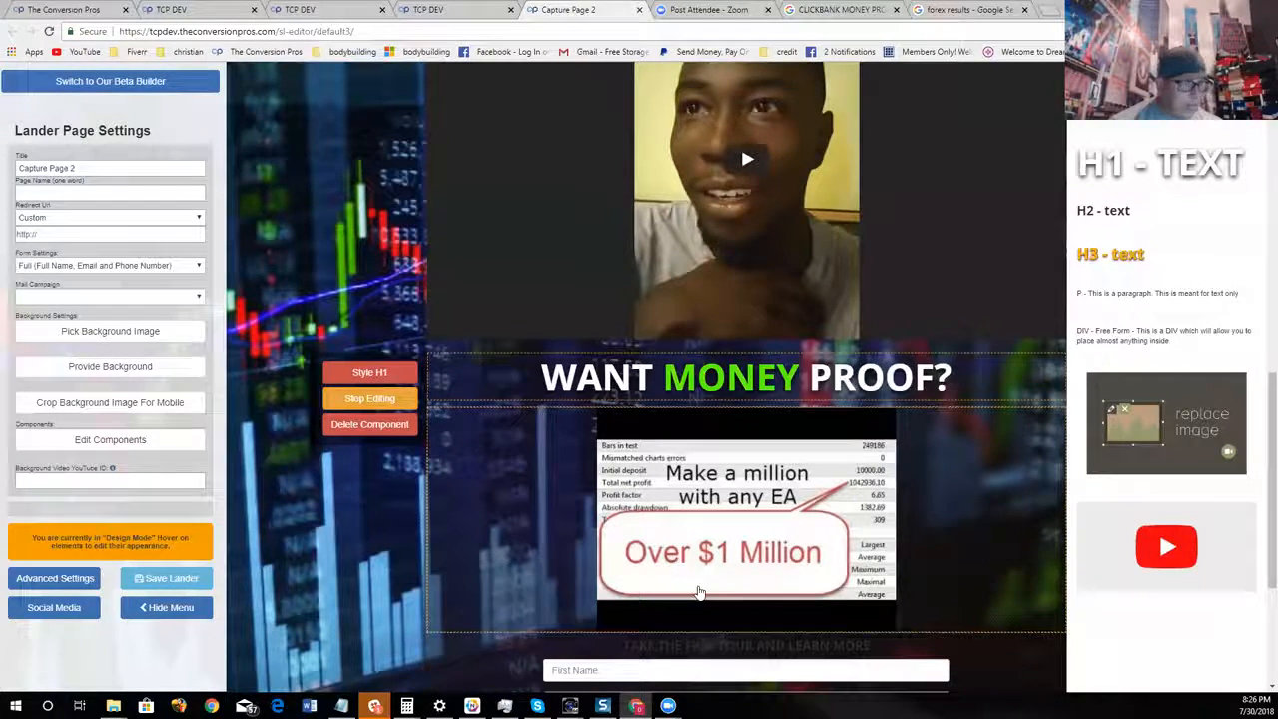
pyautogui.click(370, 428)
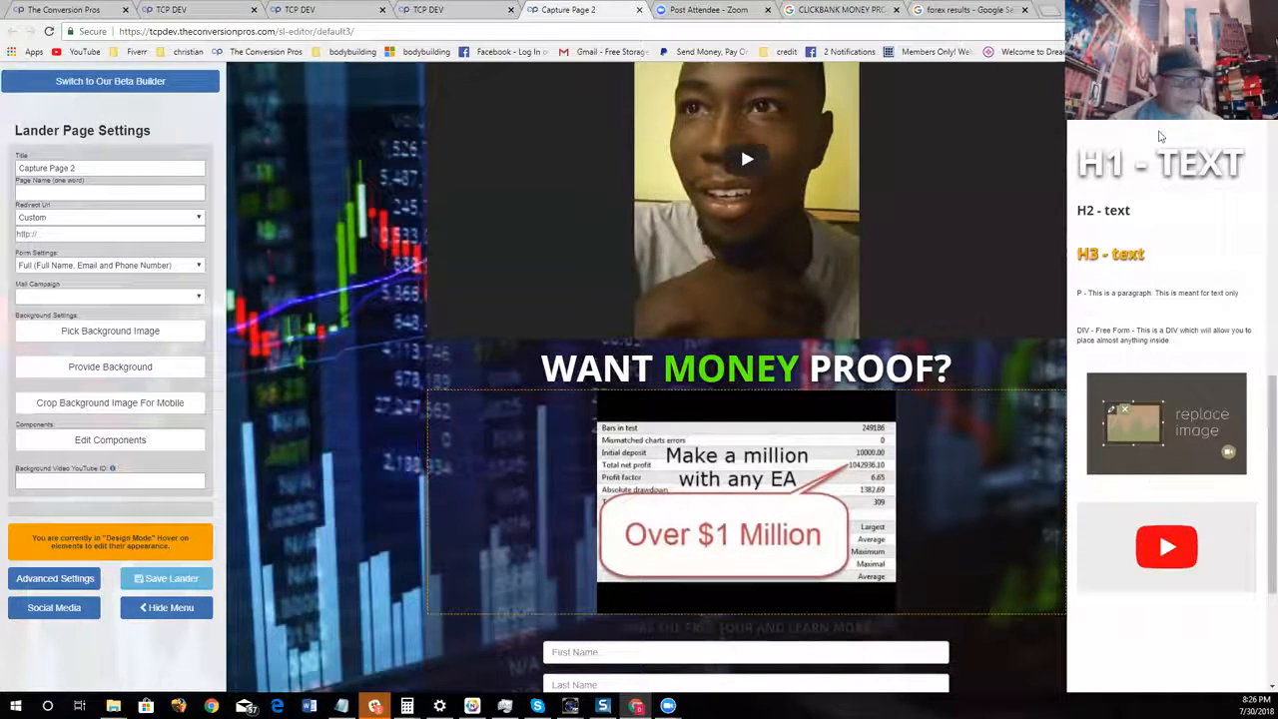
# Close the component list, hide the settings menu and review the forex page from the main headline down to the form
pyautogui.click(163, 440)
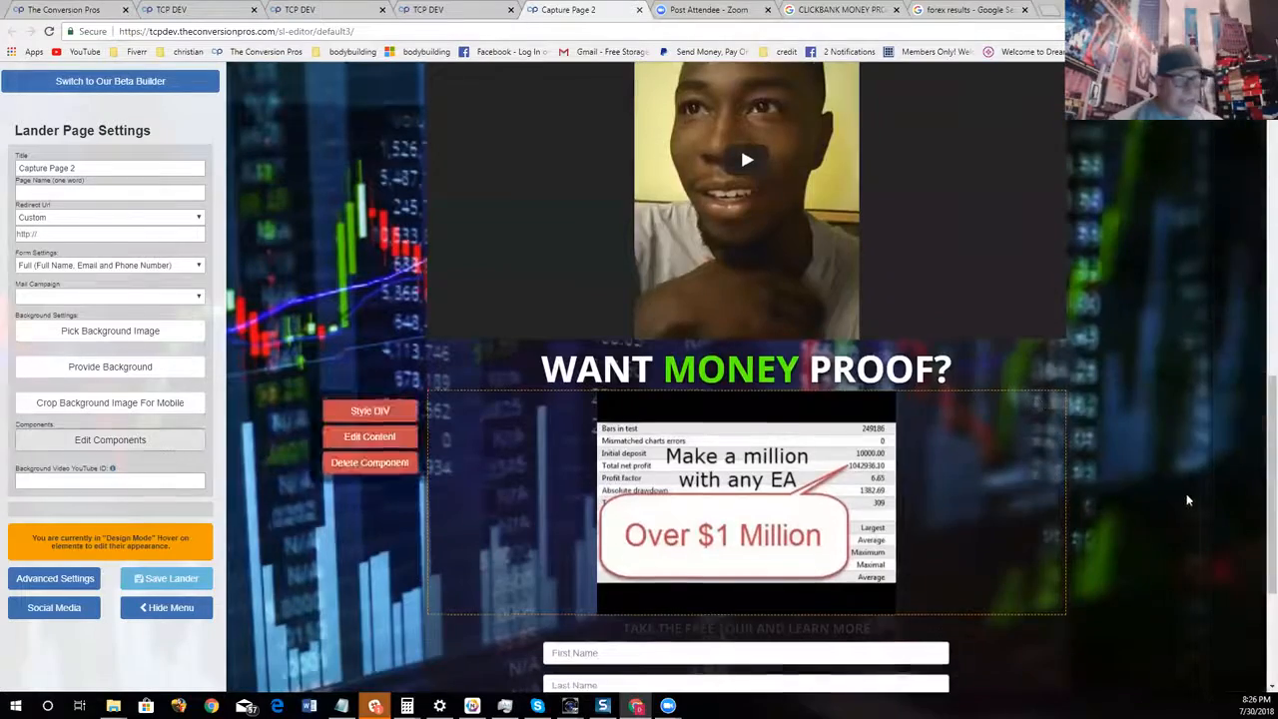
pyautogui.scroll(9, 1188, 492)
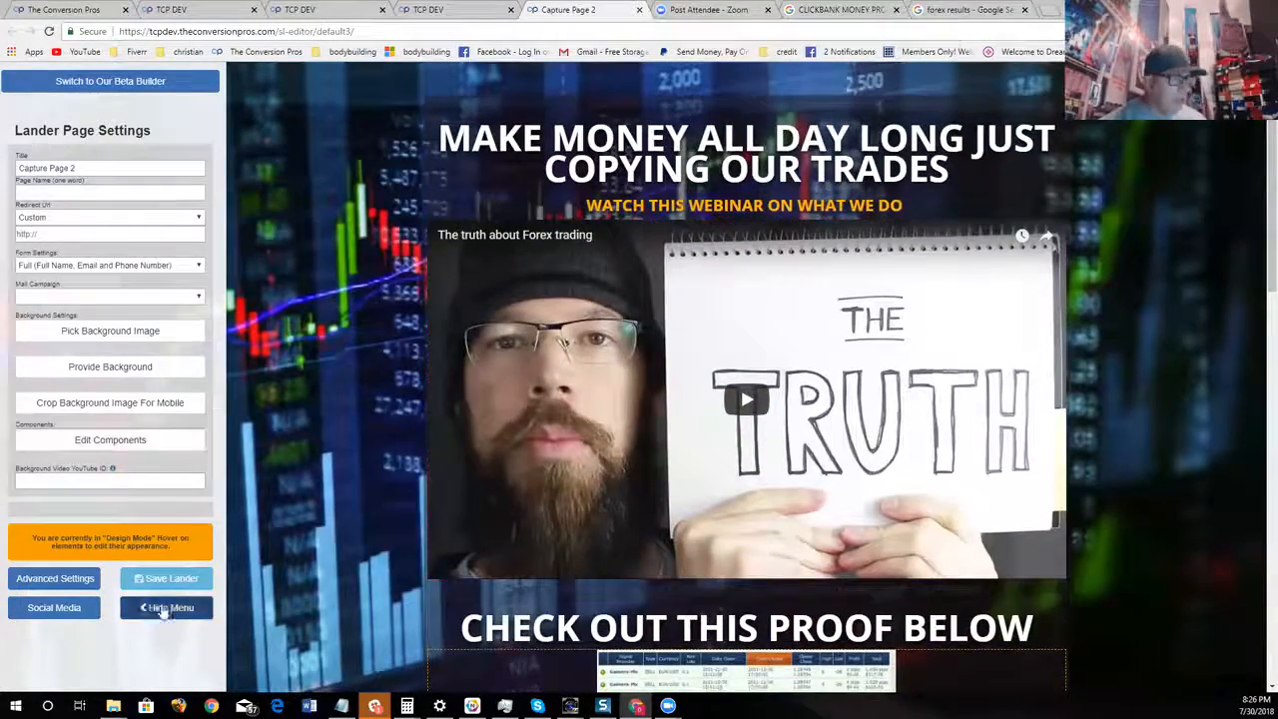
pyautogui.click(169, 608)
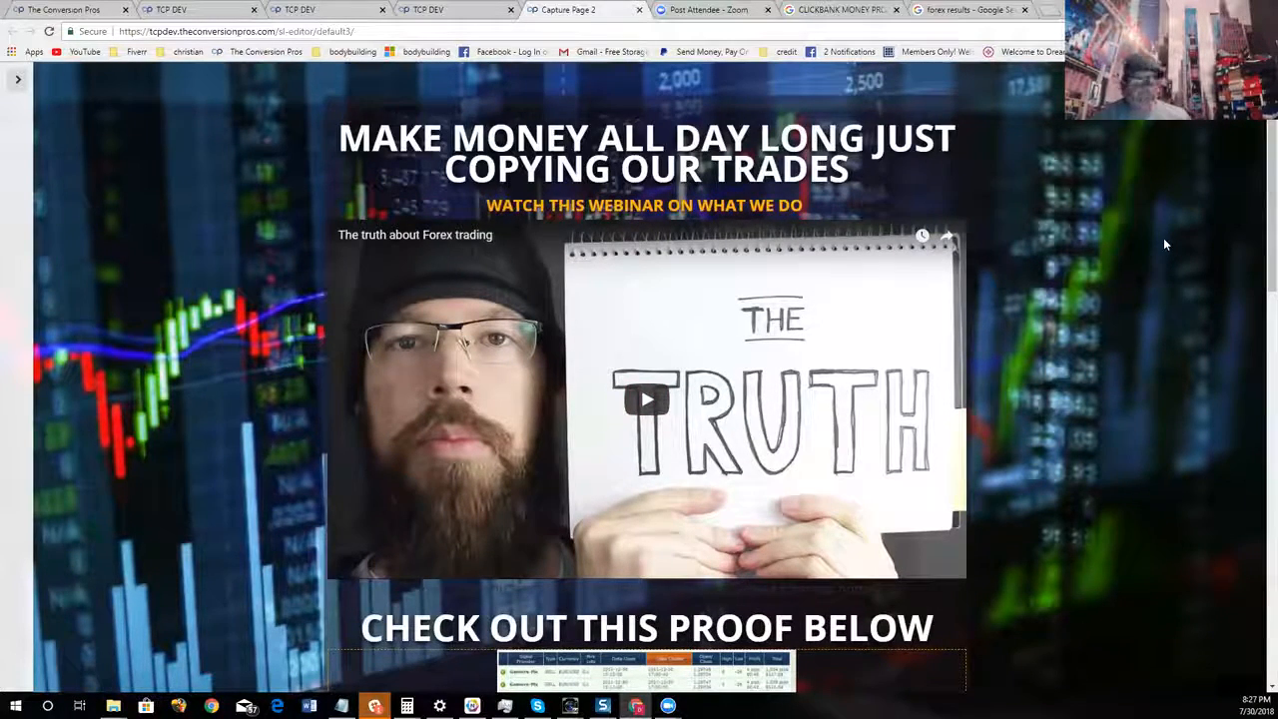
pyautogui.scroll(-1, 976, 265)
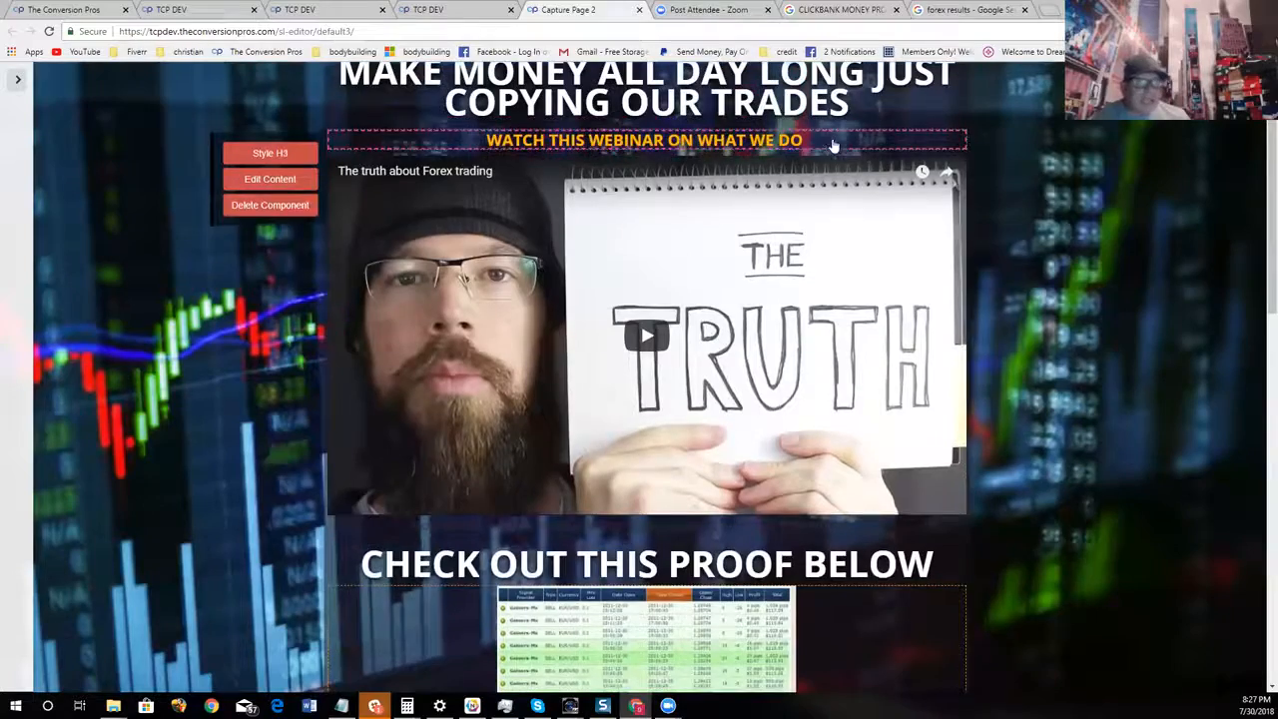
pyautogui.scroll(-2, 977, 266)
pyautogui.scroll(-4, 1027, 350)
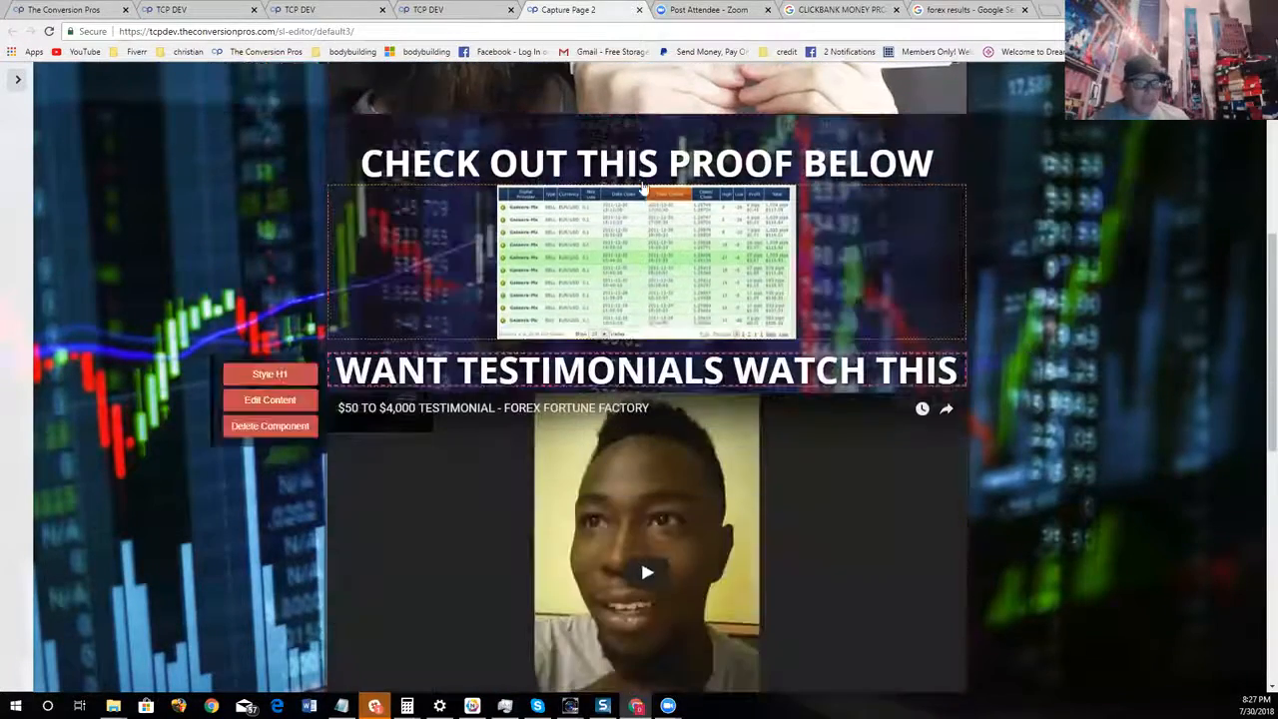
pyautogui.scroll(-4, 489, 250)
pyautogui.scroll(-4, 594, 188)
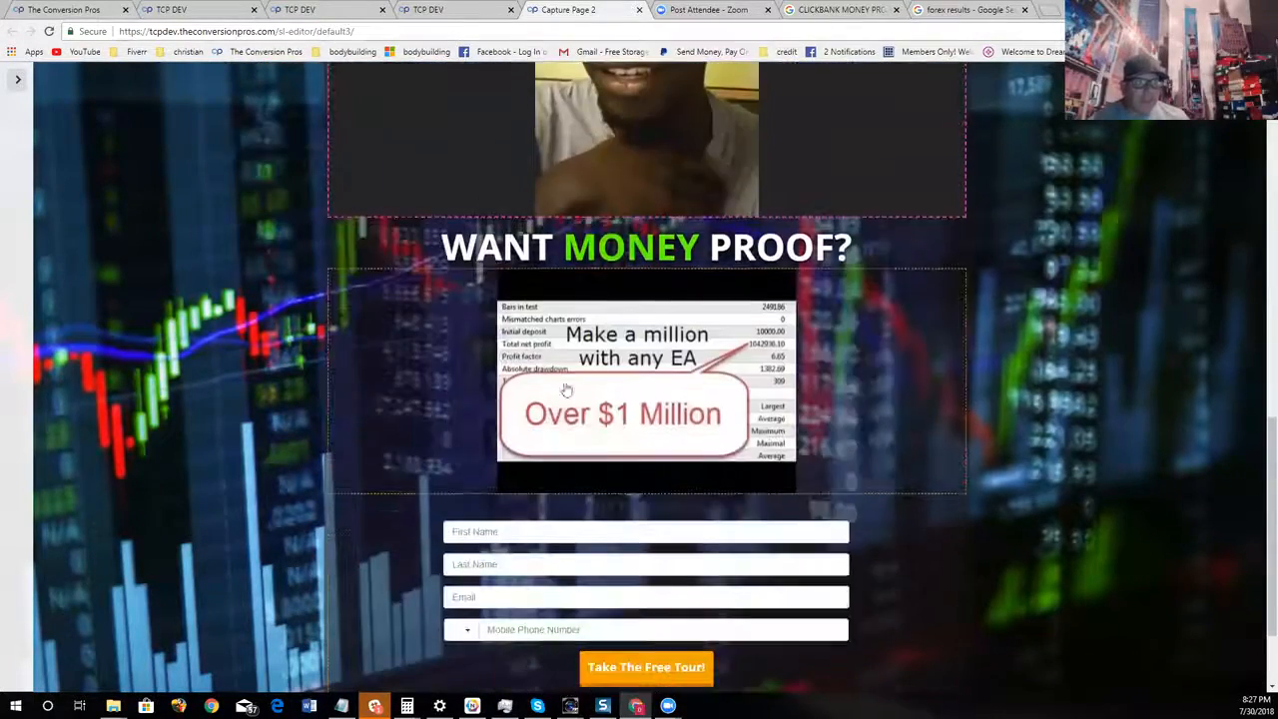
pyautogui.scroll(2, 649, 414)
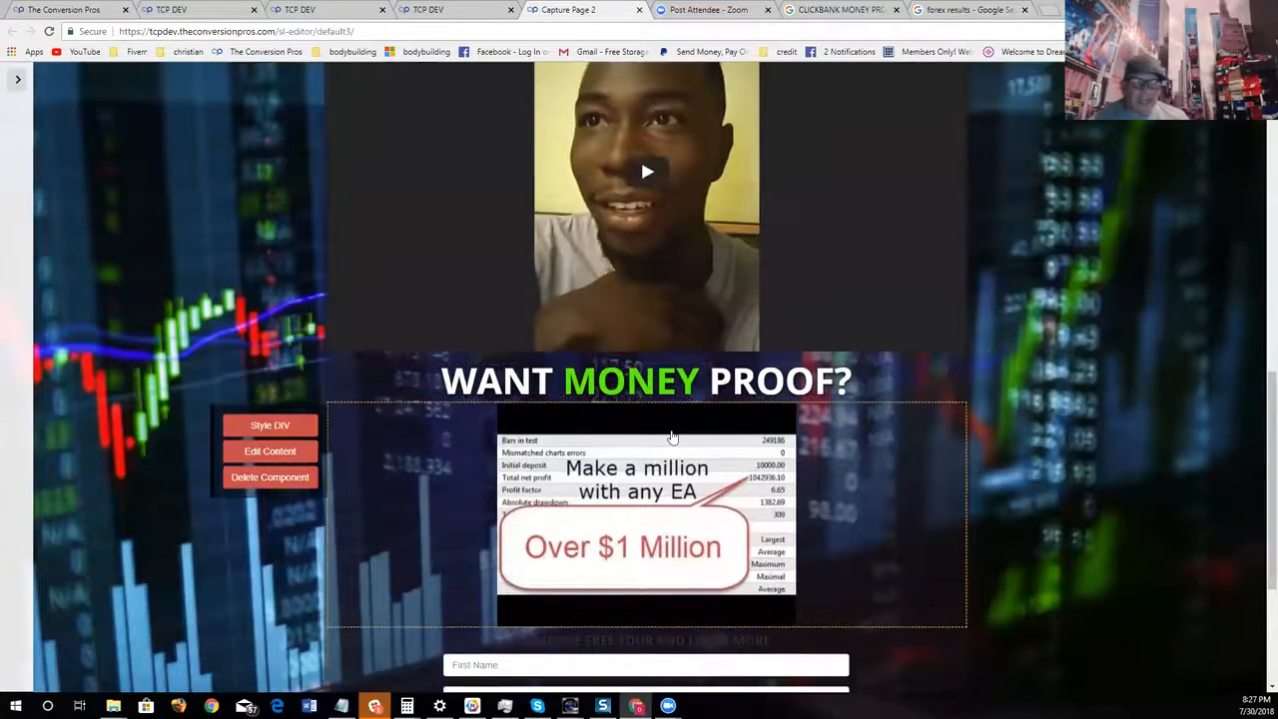
pyautogui.scroll(-3, 957, 407)
pyautogui.scroll(15, 719, 496)
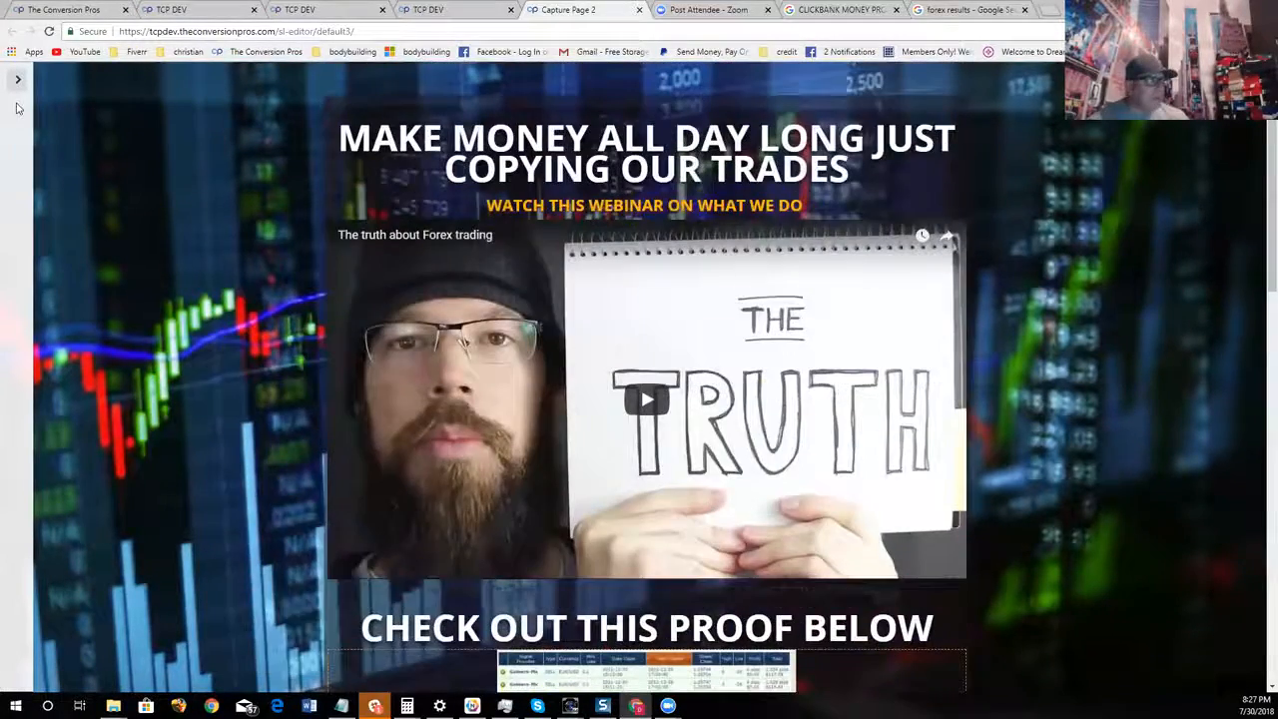
# Reopen the page settings and set the capture form to "None (Redirect Only)"
pyautogui.click(17, 80)
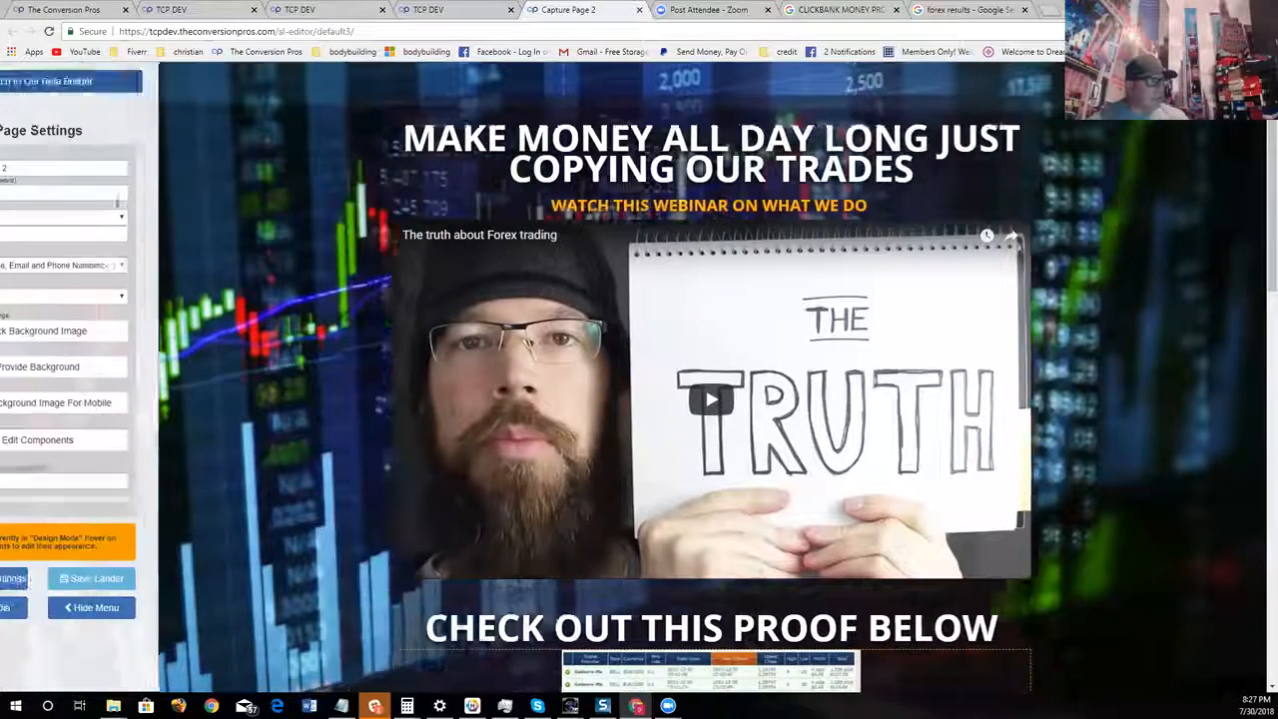
pyautogui.click(145, 260)
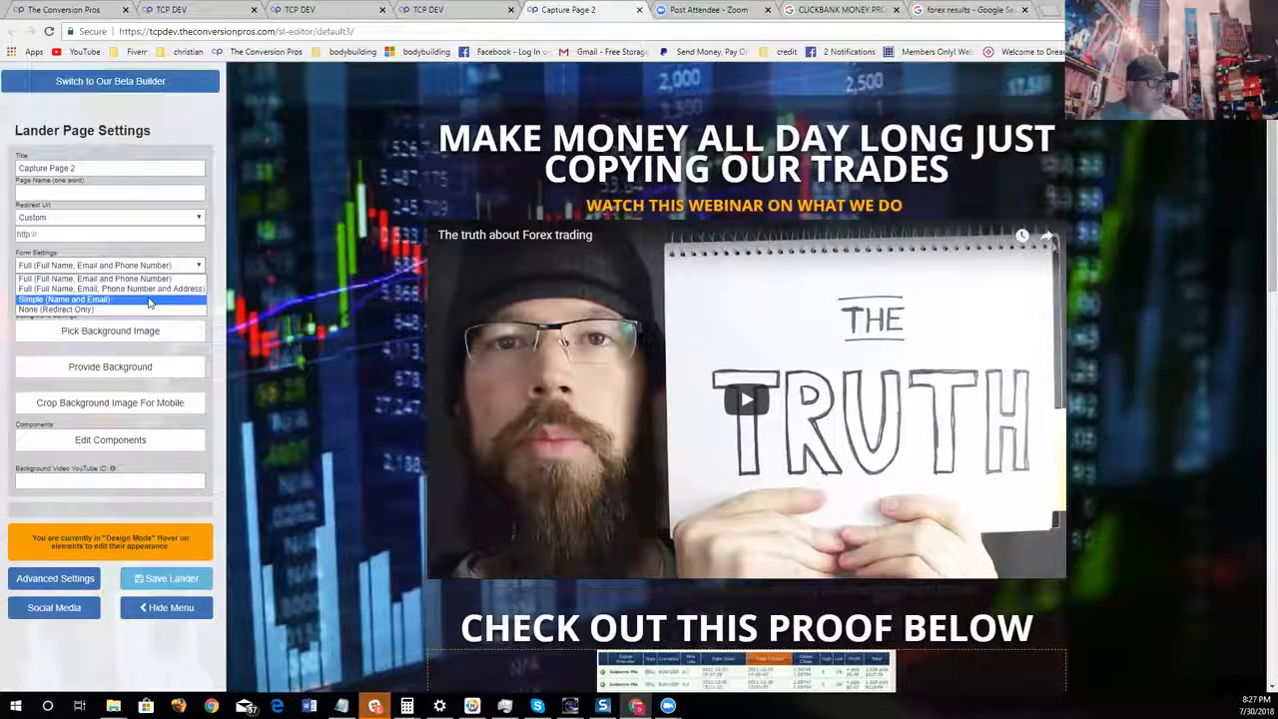
pyautogui.click(184, 315)
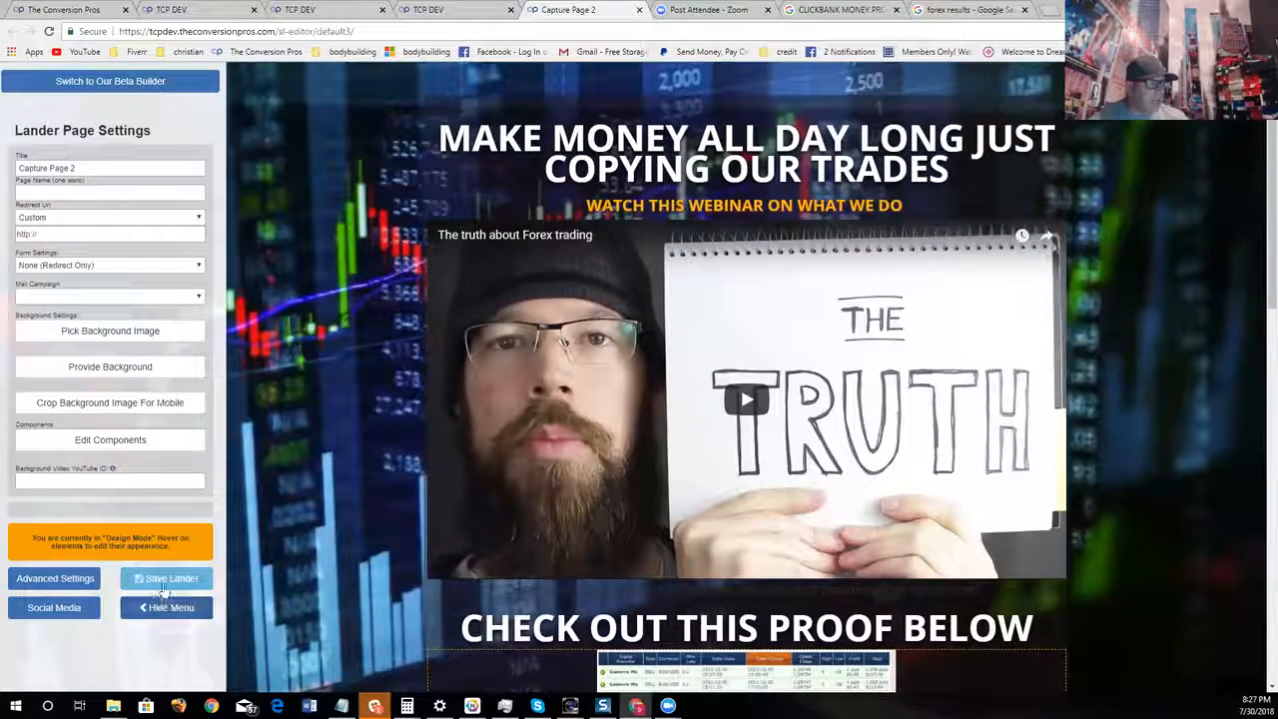
# Change the background color of the "Take The Free Tour!" button to bright green #69ff00
pyautogui.scroll(-4, 380, 461)
pyautogui.scroll(-5, 379, 462)
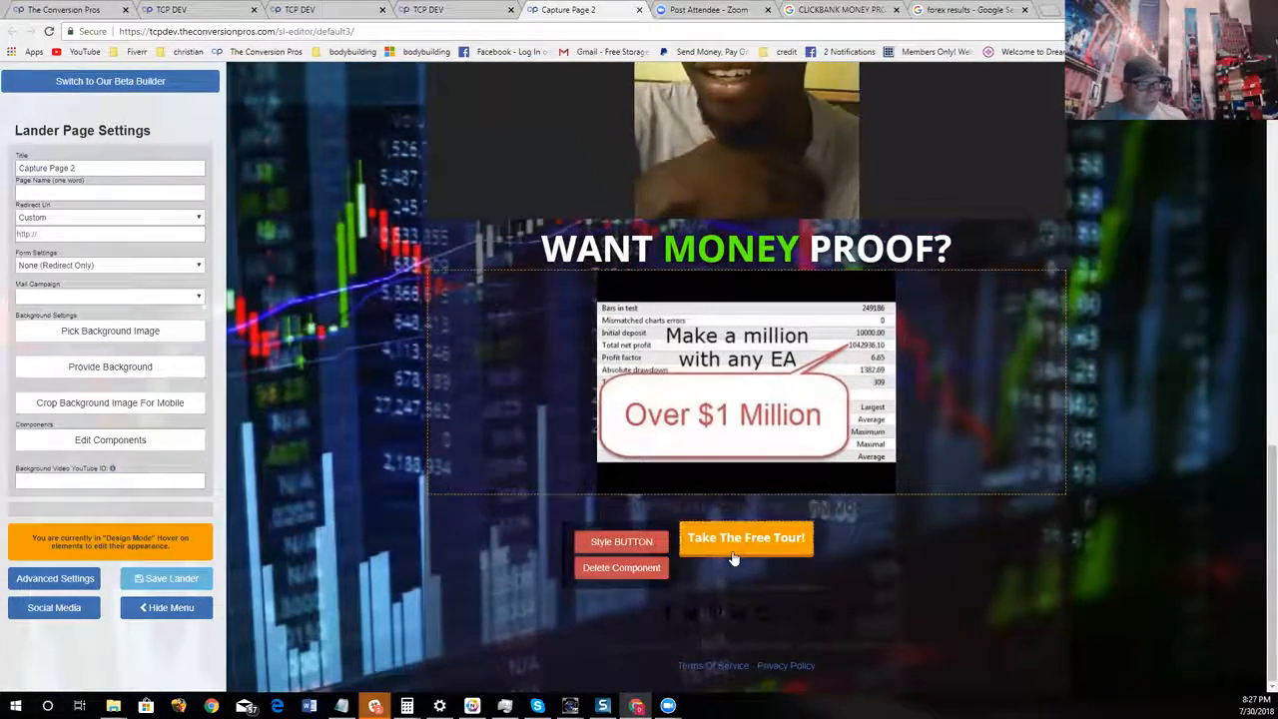
pyautogui.click(621, 541)
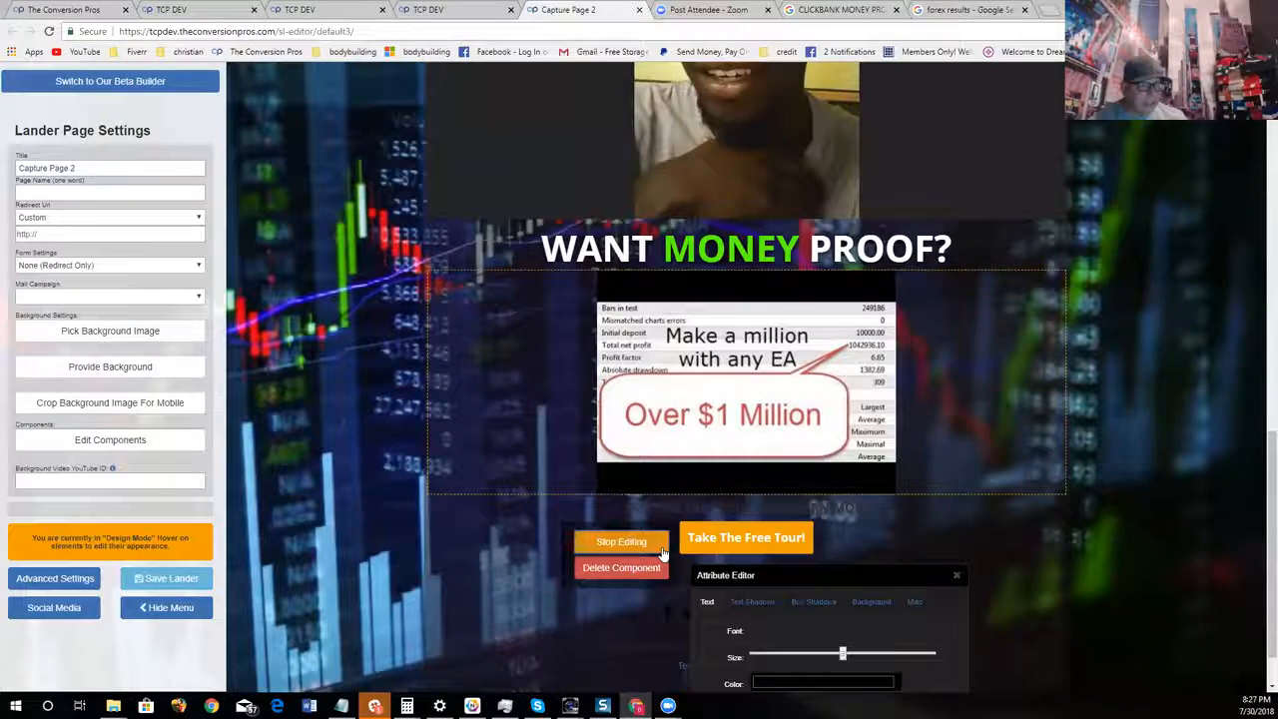
pyautogui.click(830, 608)
pyautogui.moveTo(876, 576); pyautogui.dragTo(918, 327)
pyautogui.click(914, 357)
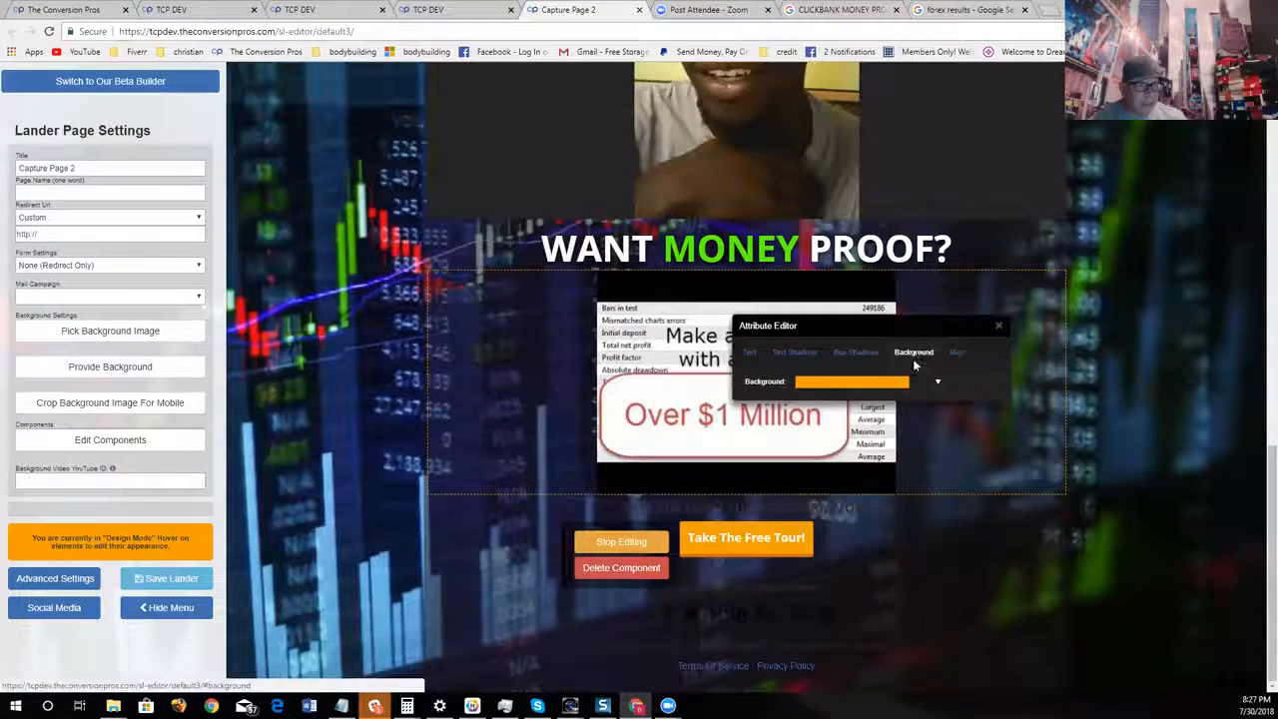
pyautogui.click(869, 382)
pyautogui.click(906, 429)
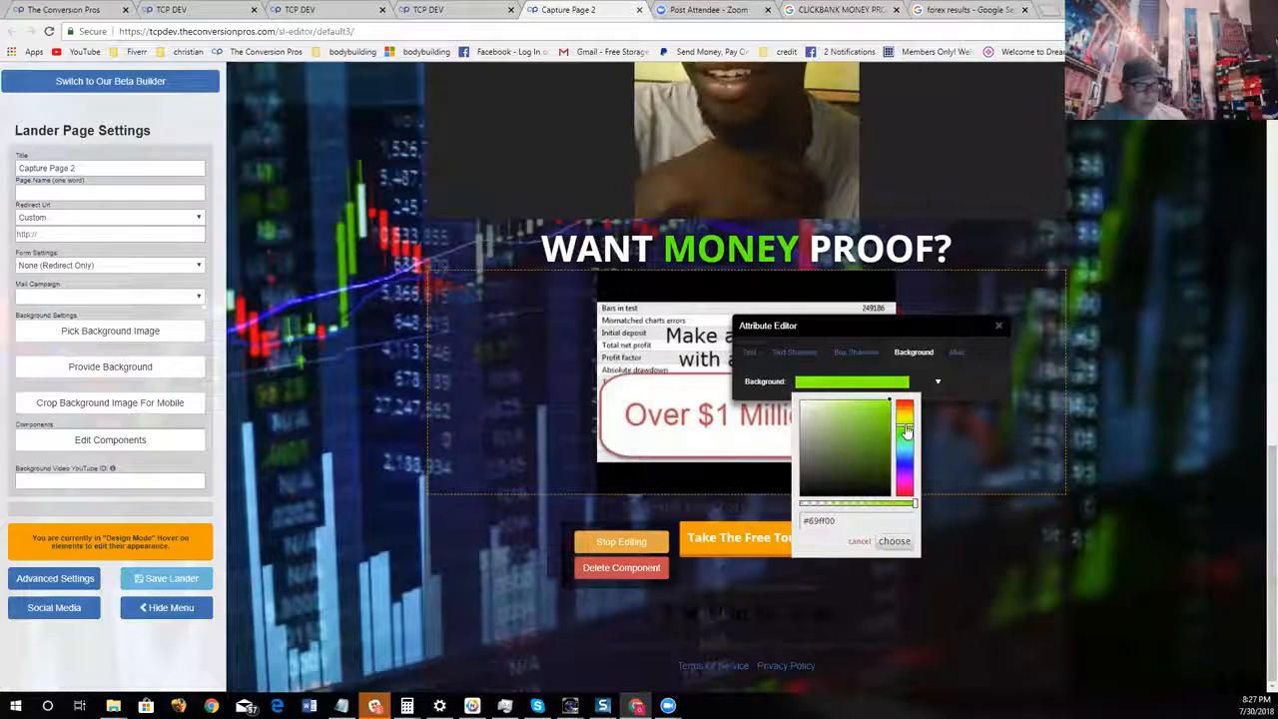
pyautogui.click(894, 540)
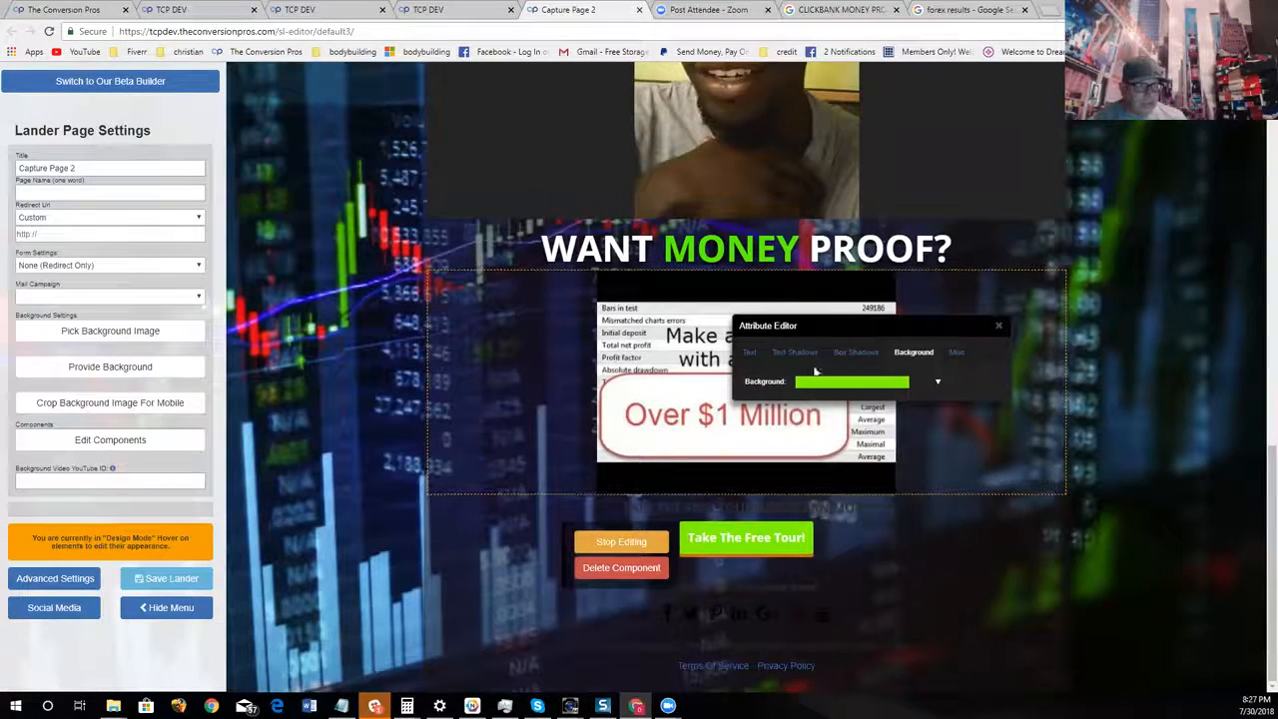
# Give the button's box shadow the color #000000, lower its X and Y offsets, increase its spread and close the attribute editor
pyautogui.click(855, 352)
pyautogui.click(857, 460)
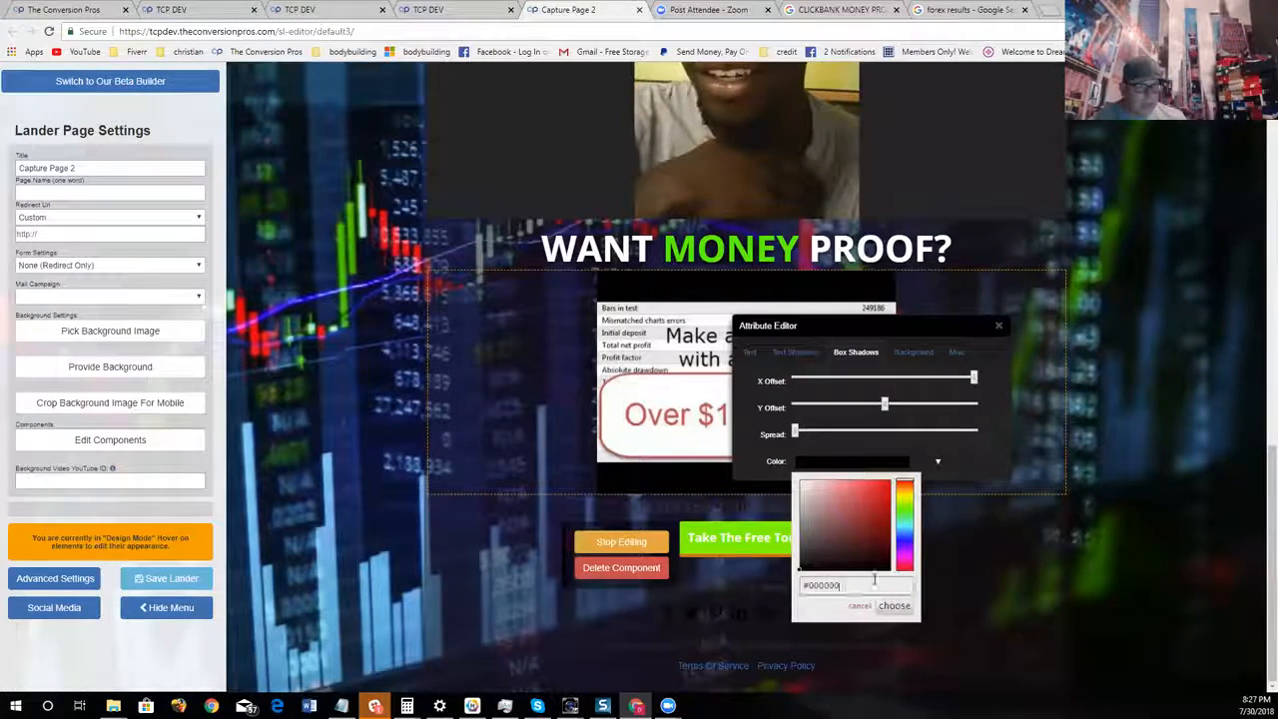
pyautogui.click(893, 605)
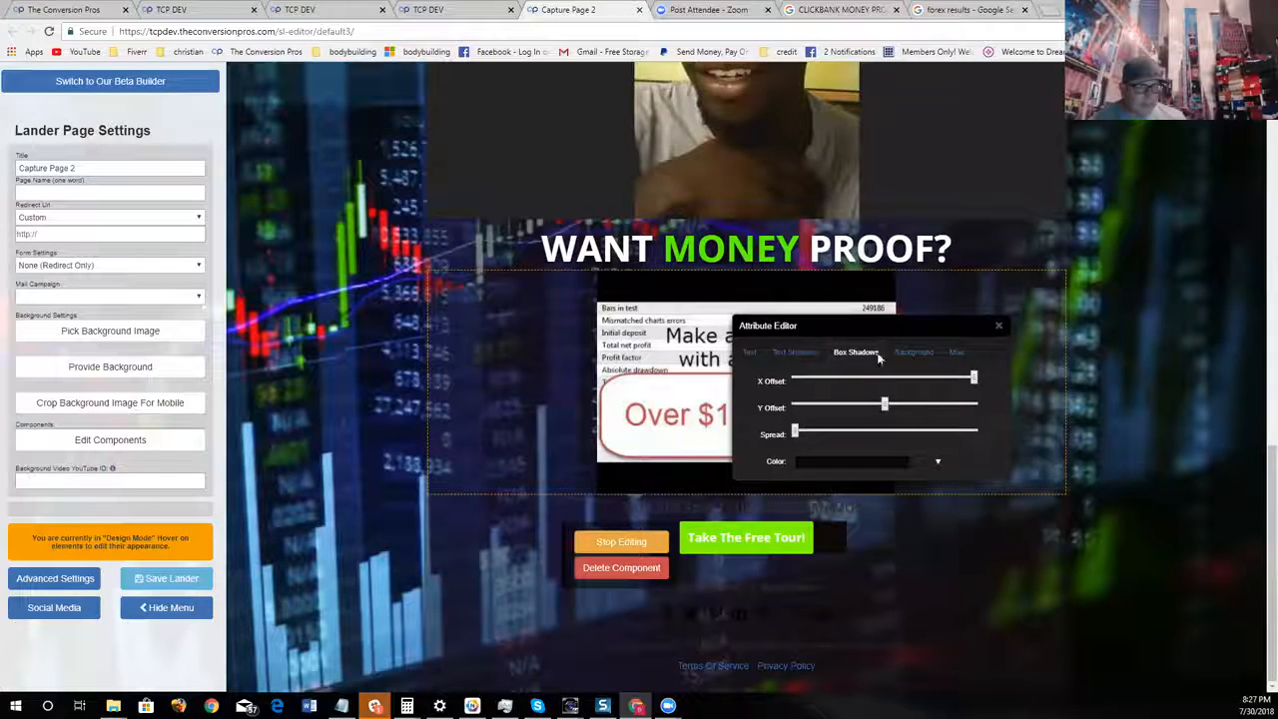
pyautogui.moveTo(864, 391); pyautogui.dragTo(869, 430)
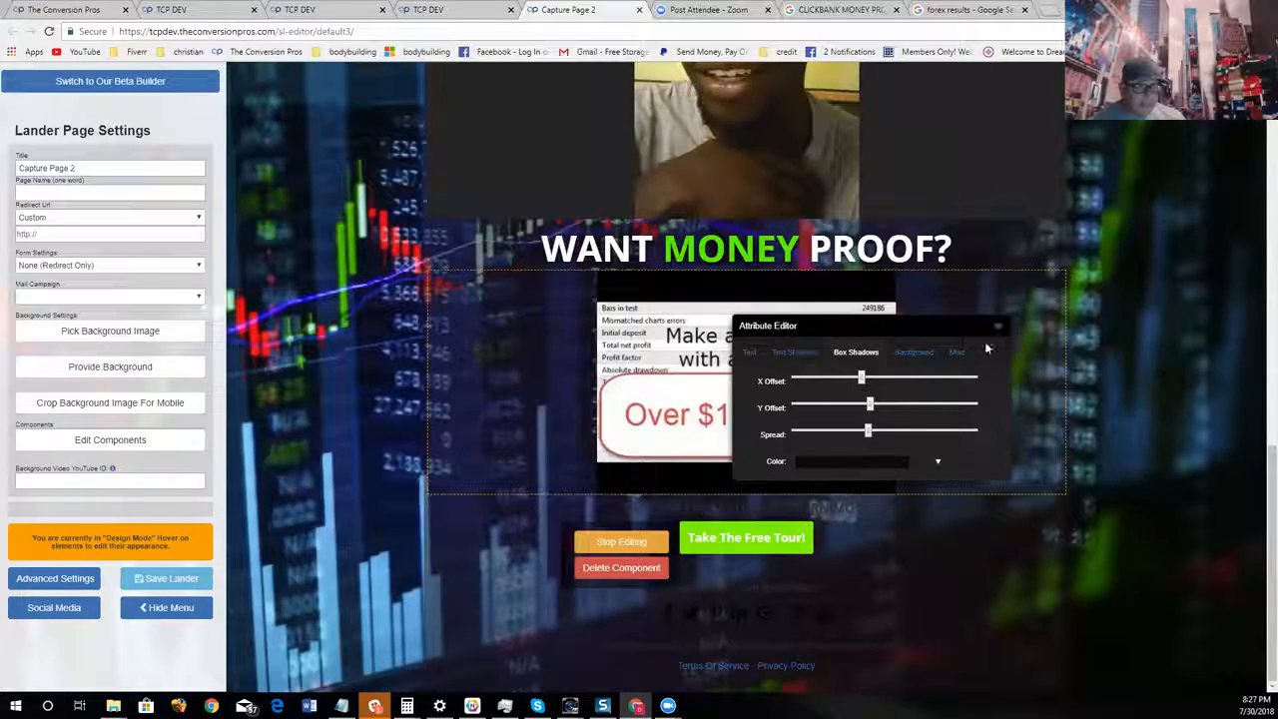
pyautogui.click(997, 328)
# Hide the settings menu and review the page's headlines, videos, proof images and restyled button
pyautogui.click(198, 604)
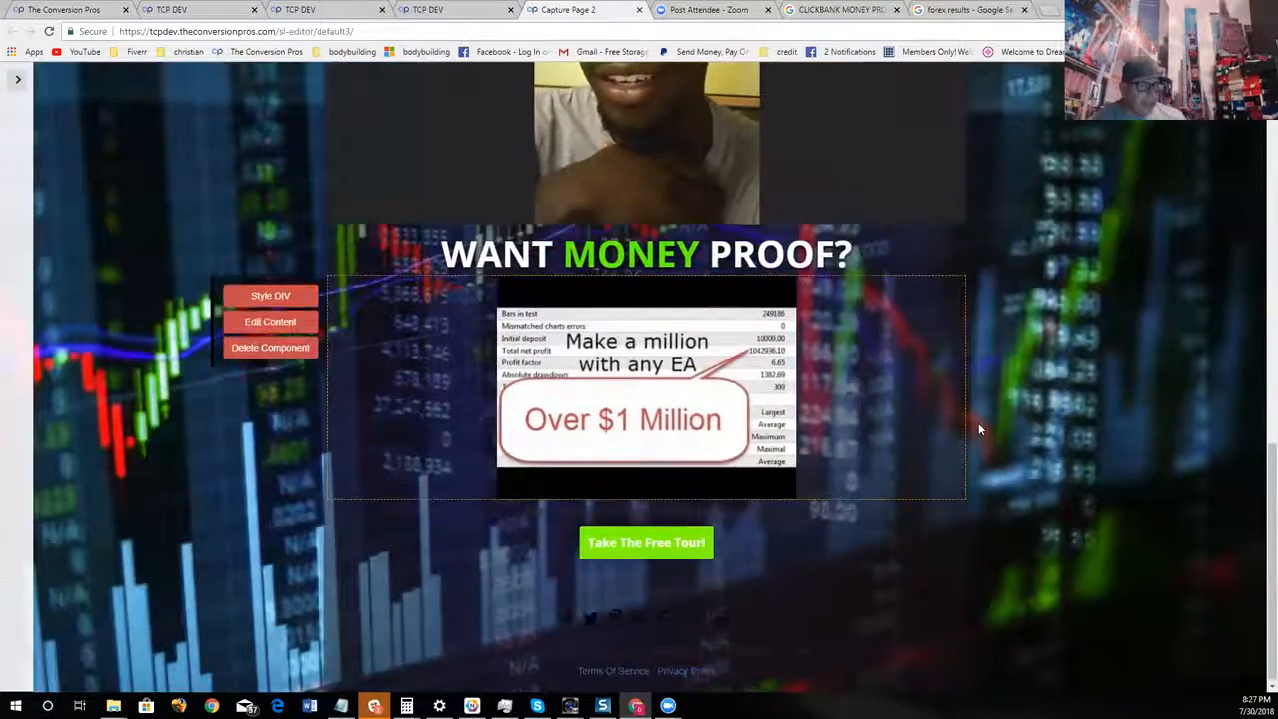
pyautogui.scroll(10, 1077, 371)
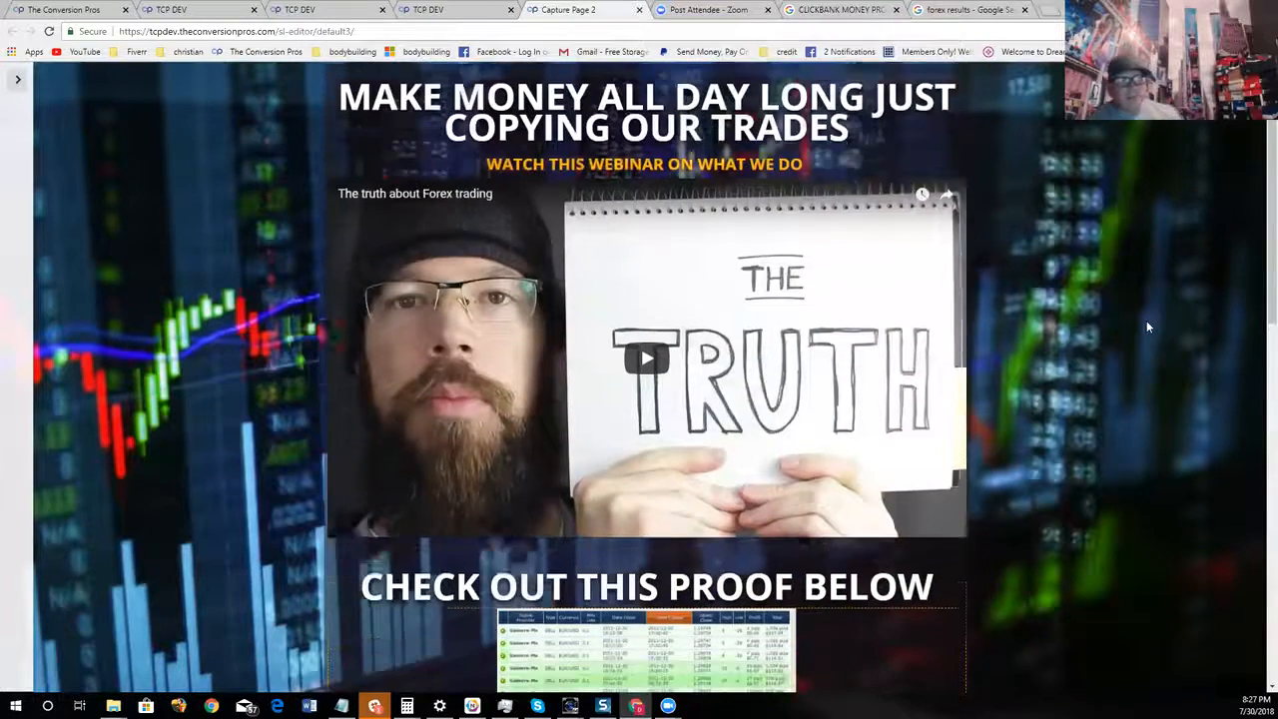
pyautogui.scroll(-1, 1147, 323)
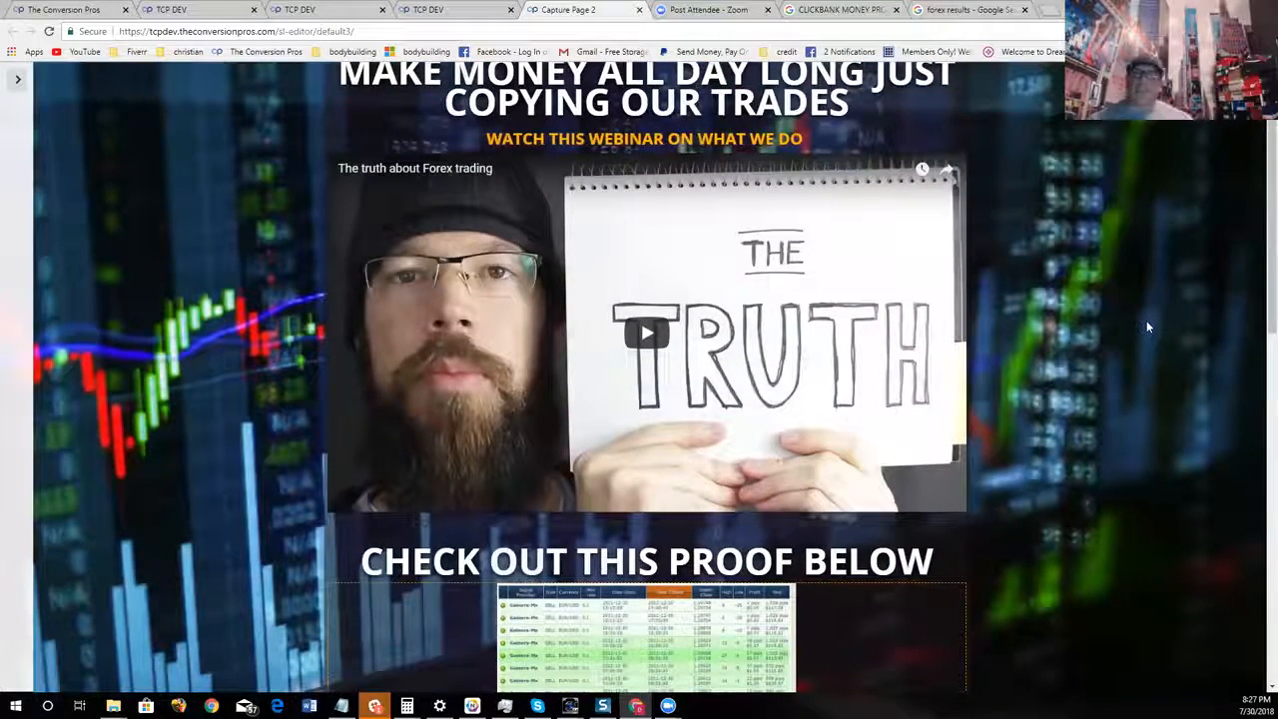
pyautogui.scroll(-4, 1147, 327)
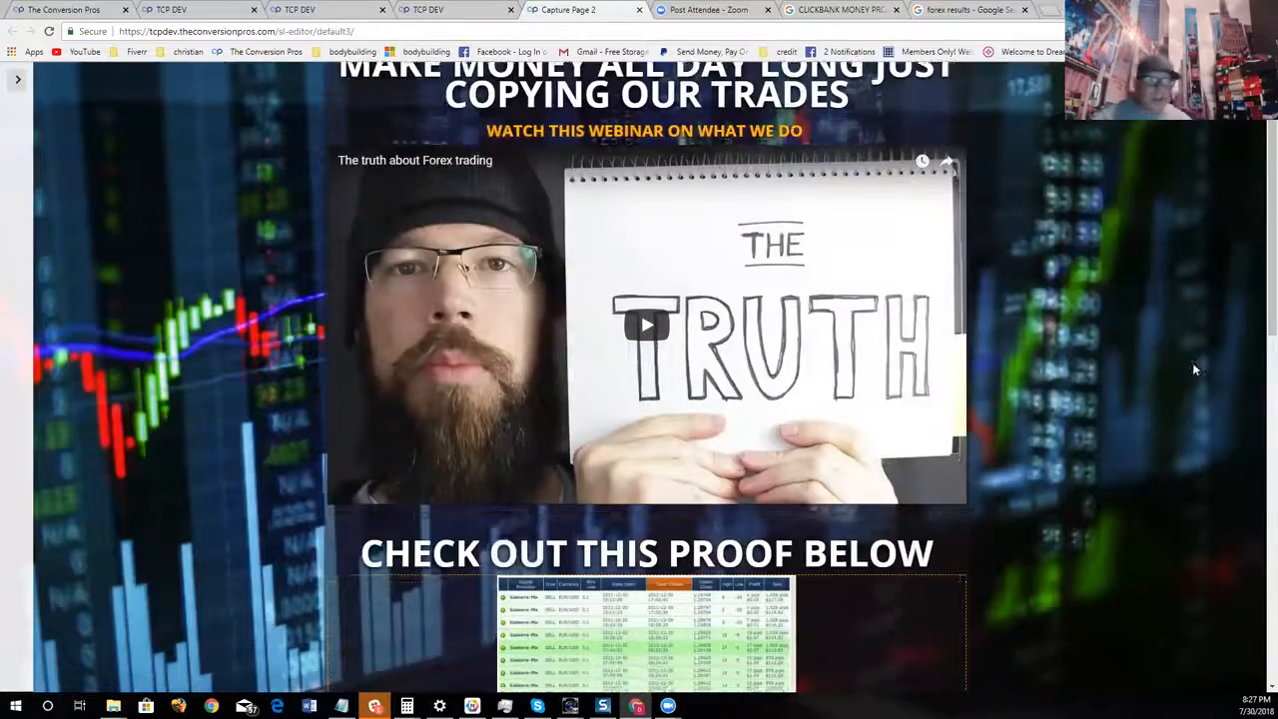
pyautogui.scroll(-5, 1120, 381)
pyautogui.scroll(6, 1120, 397)
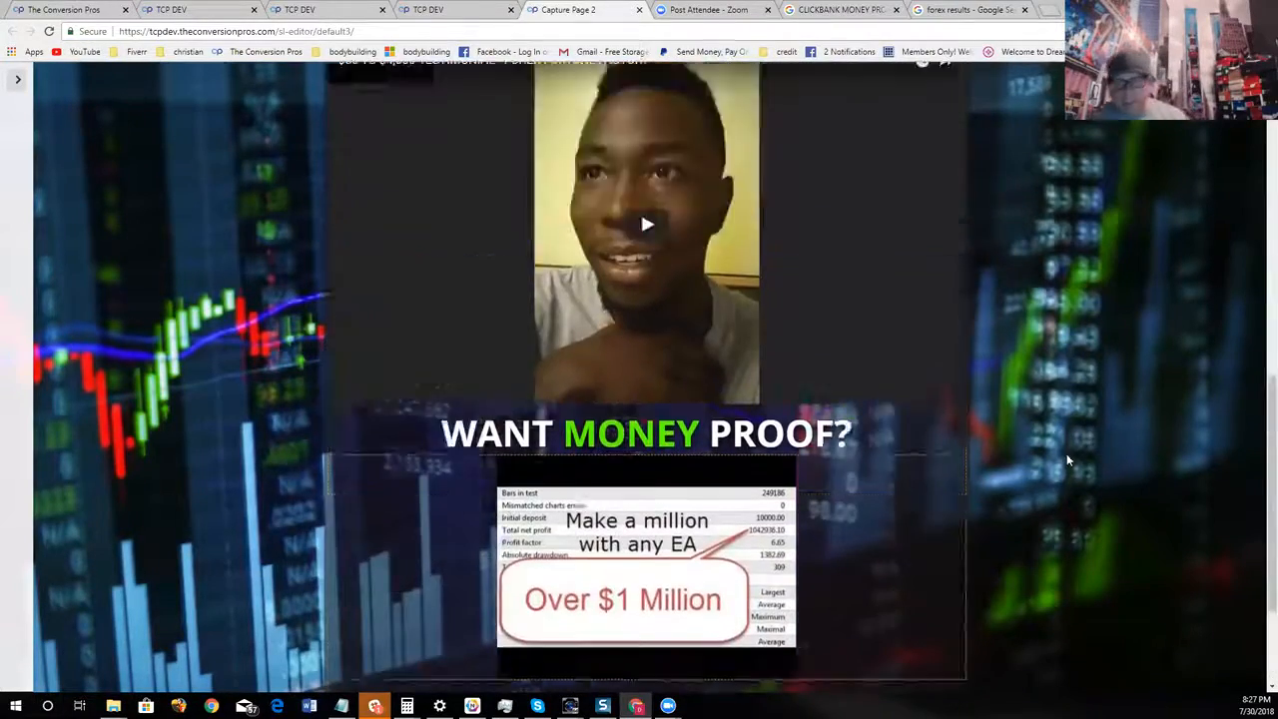
# Delete the blank paragraph component between the webinar video and the "CHECK OUT THIS PROOF BELOW" heading
pyautogui.scroll(2, 1074, 457)
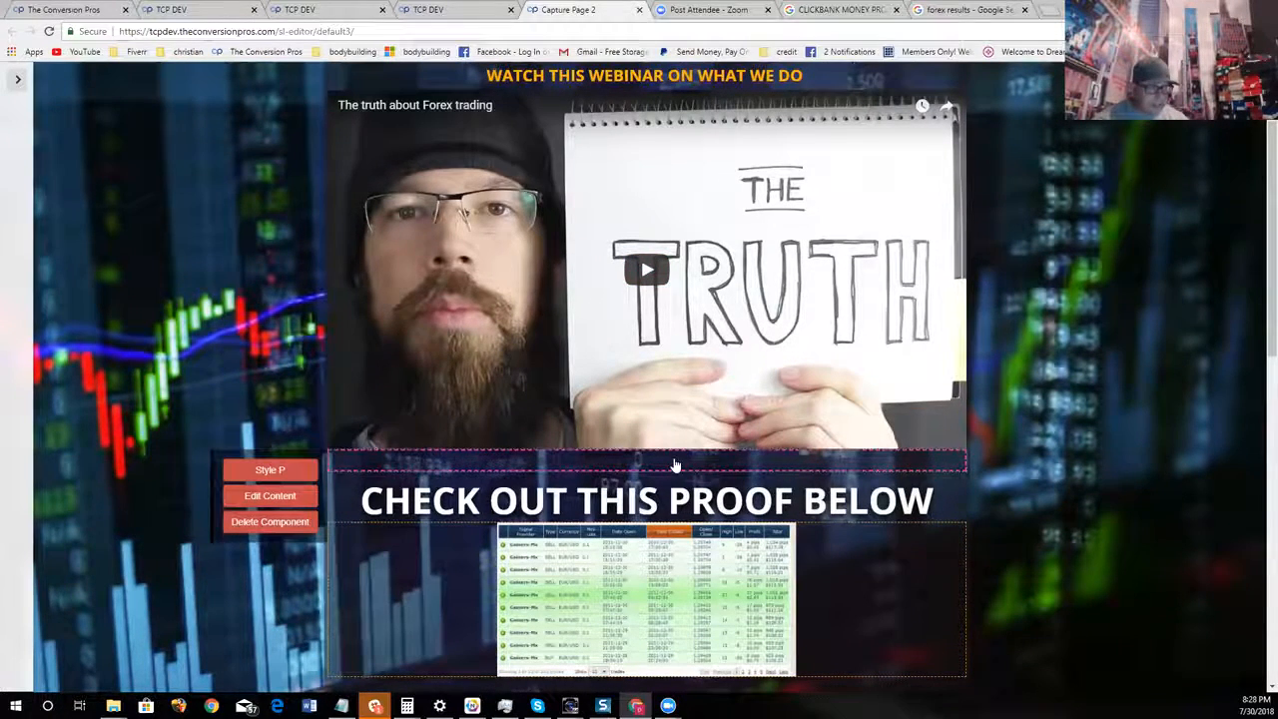
pyautogui.click(286, 522)
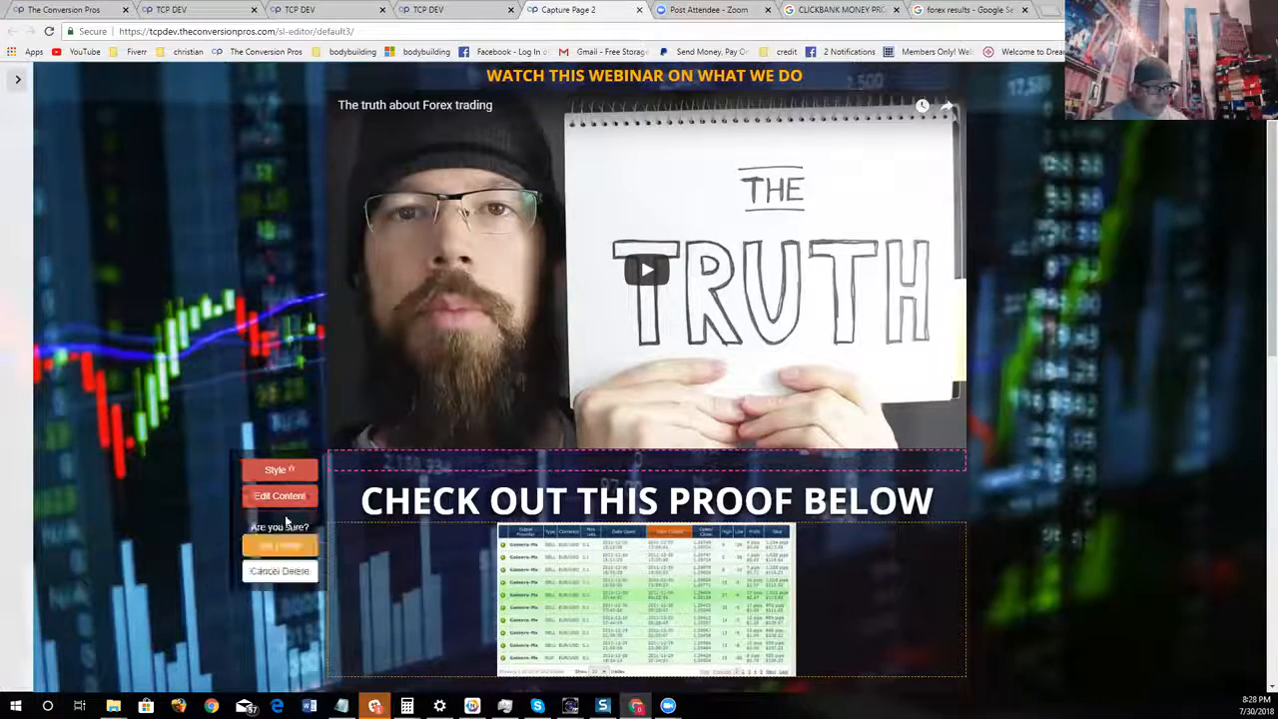
pyautogui.click(280, 545)
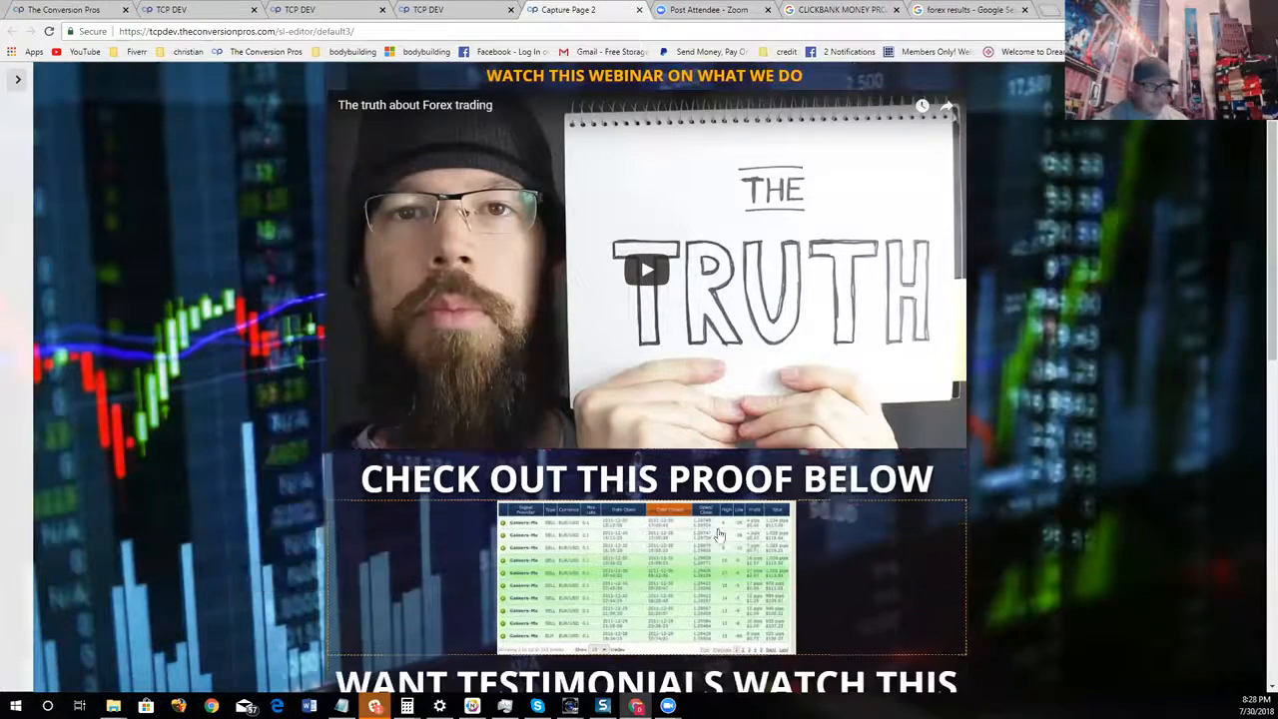
# Reopen the settings menu and add a paragraph component between the trade results image and the "WANT TESTIMONIALS WATCH THIS" heading
pyautogui.scroll(2, 1036, 461)
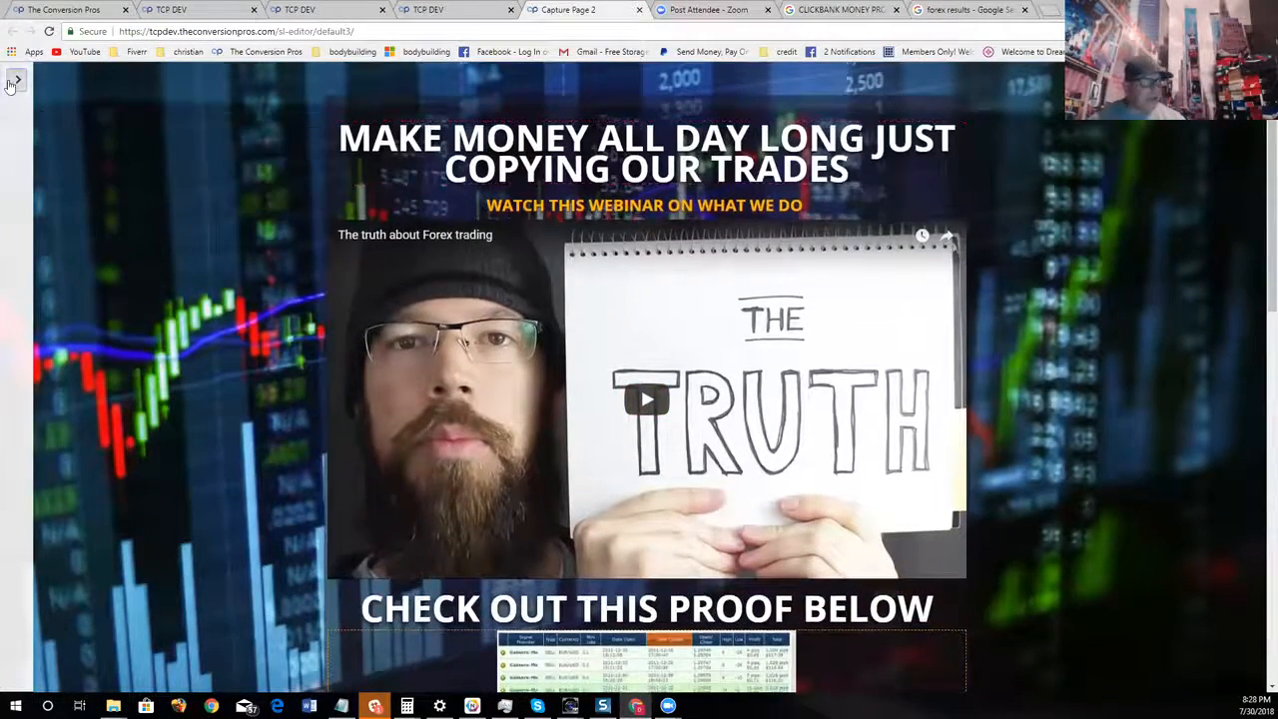
pyautogui.click(14, 80)
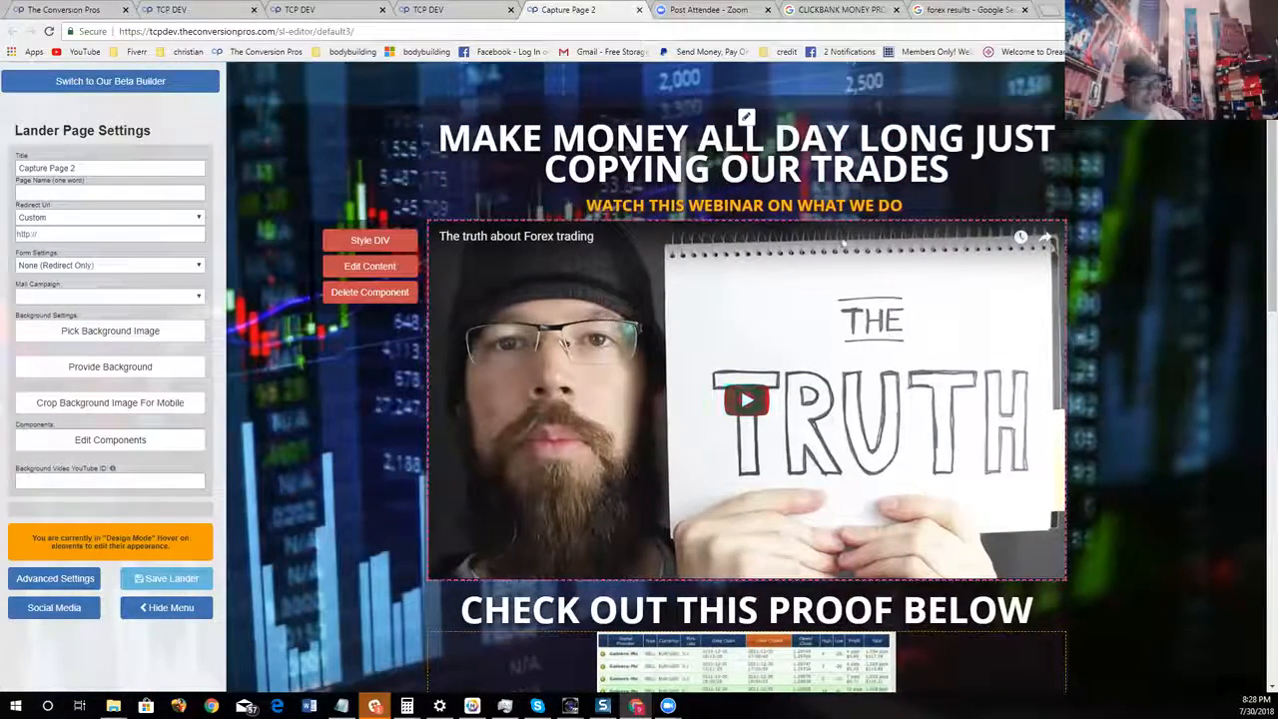
pyautogui.click(172, 444)
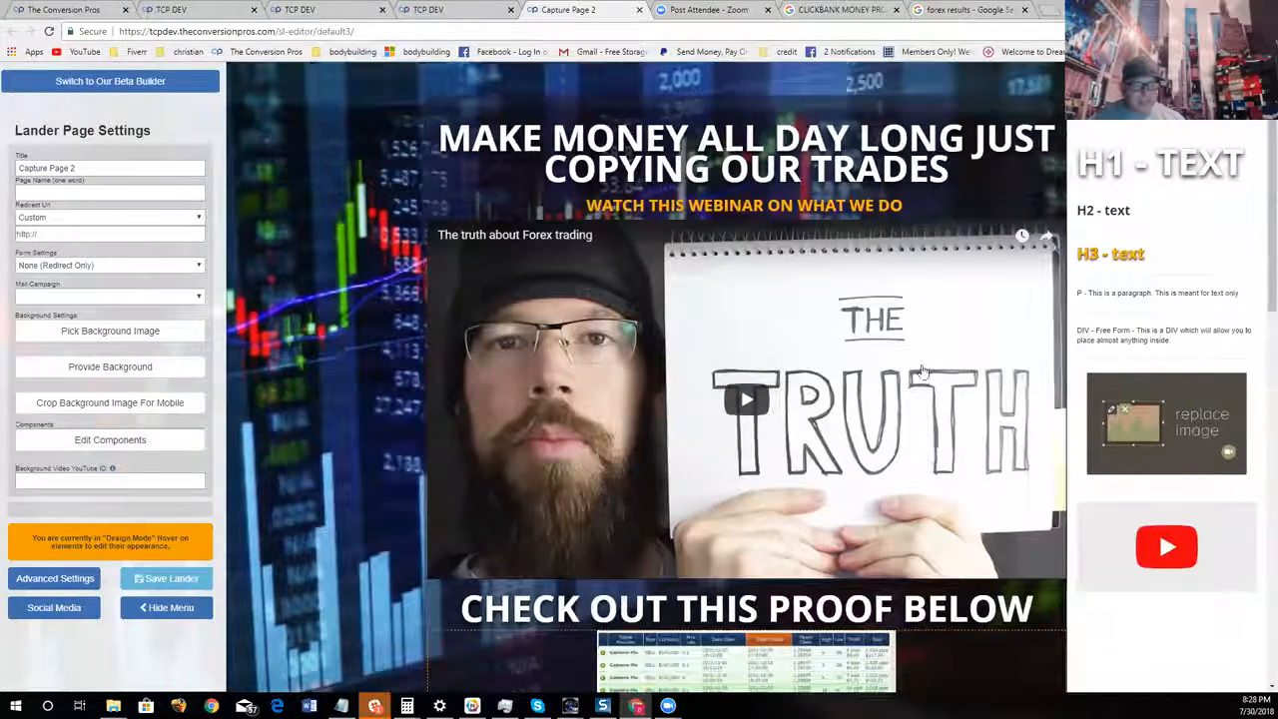
pyautogui.scroll(-4, 1104, 310)
pyautogui.moveTo(1111, 321); pyautogui.dragTo(818, 402)
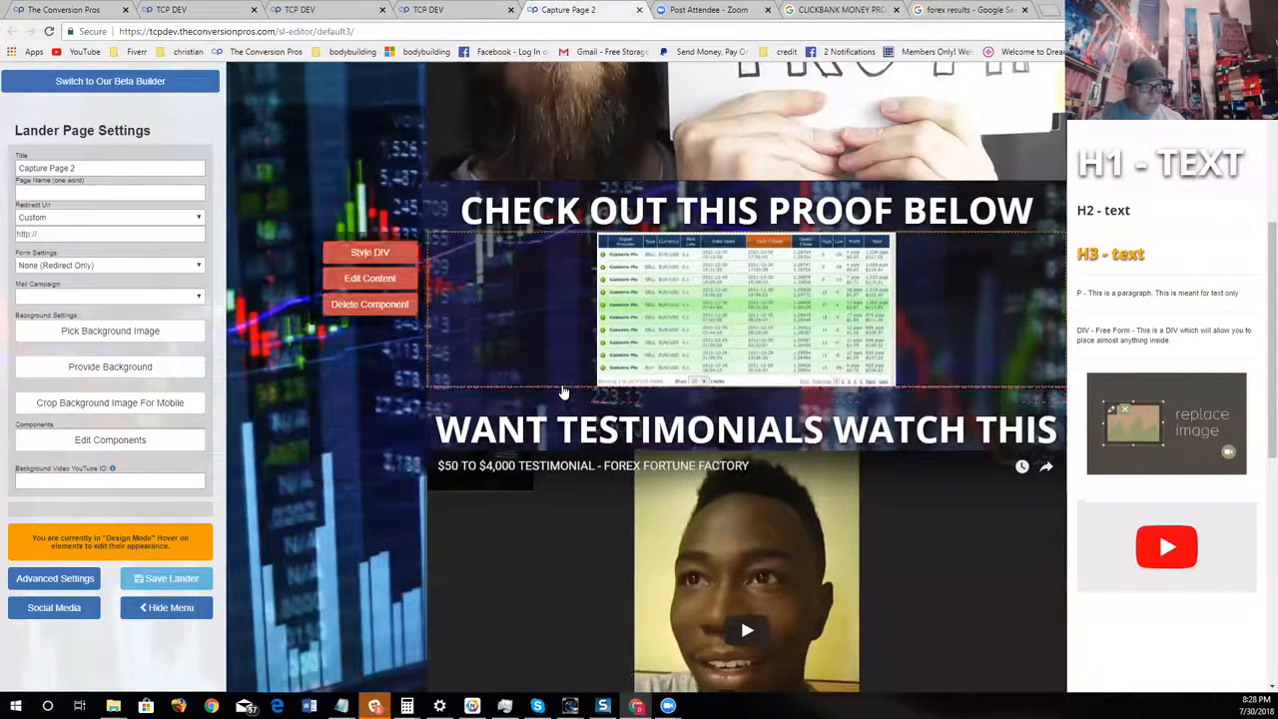
# Color the text of the new paragraph below the trade results image near-white, #fff9f9
pyautogui.click(397, 431)
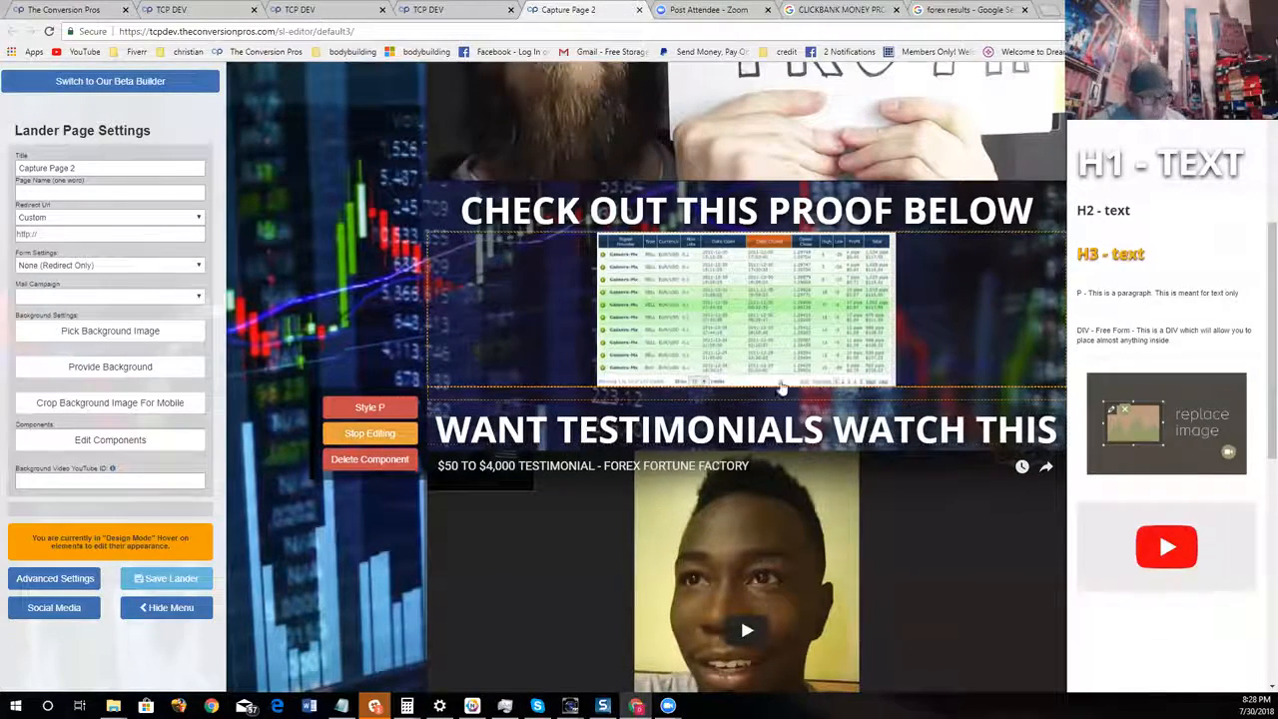
pyautogui.click(370, 407)
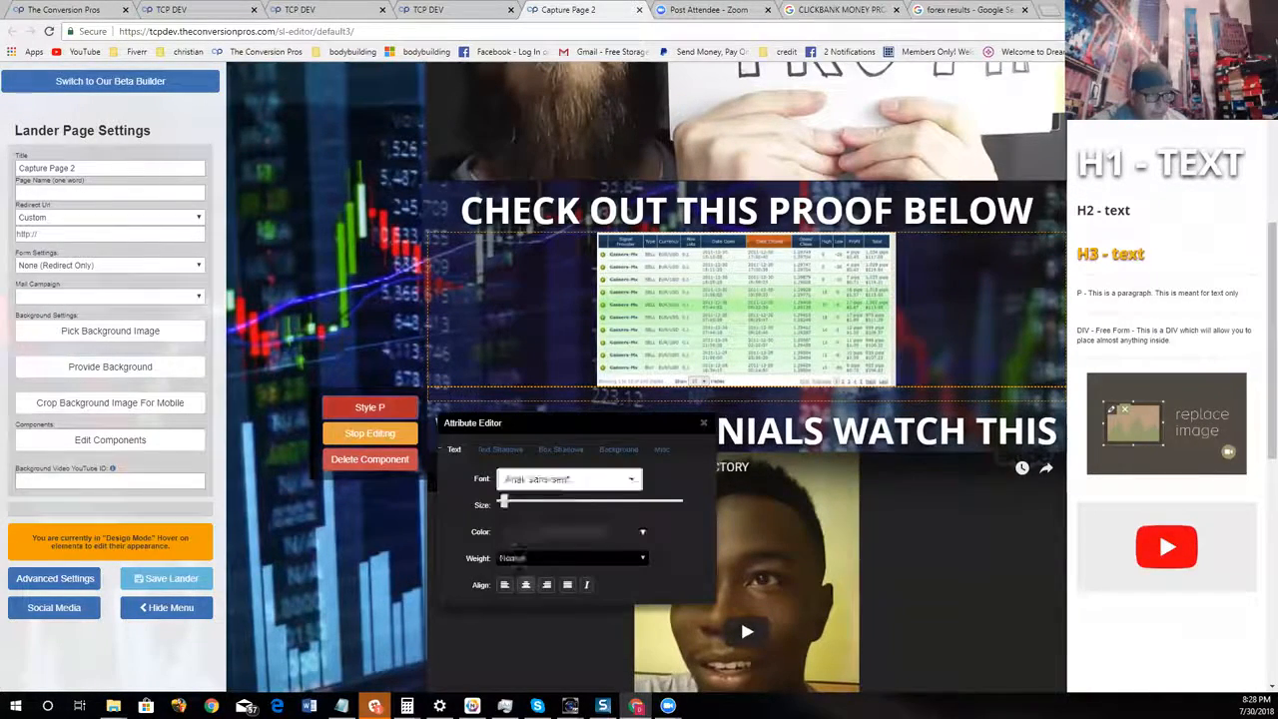
pyautogui.click(517, 532)
pyautogui.moveTo(516, 408); pyautogui.dragTo(508, 380)
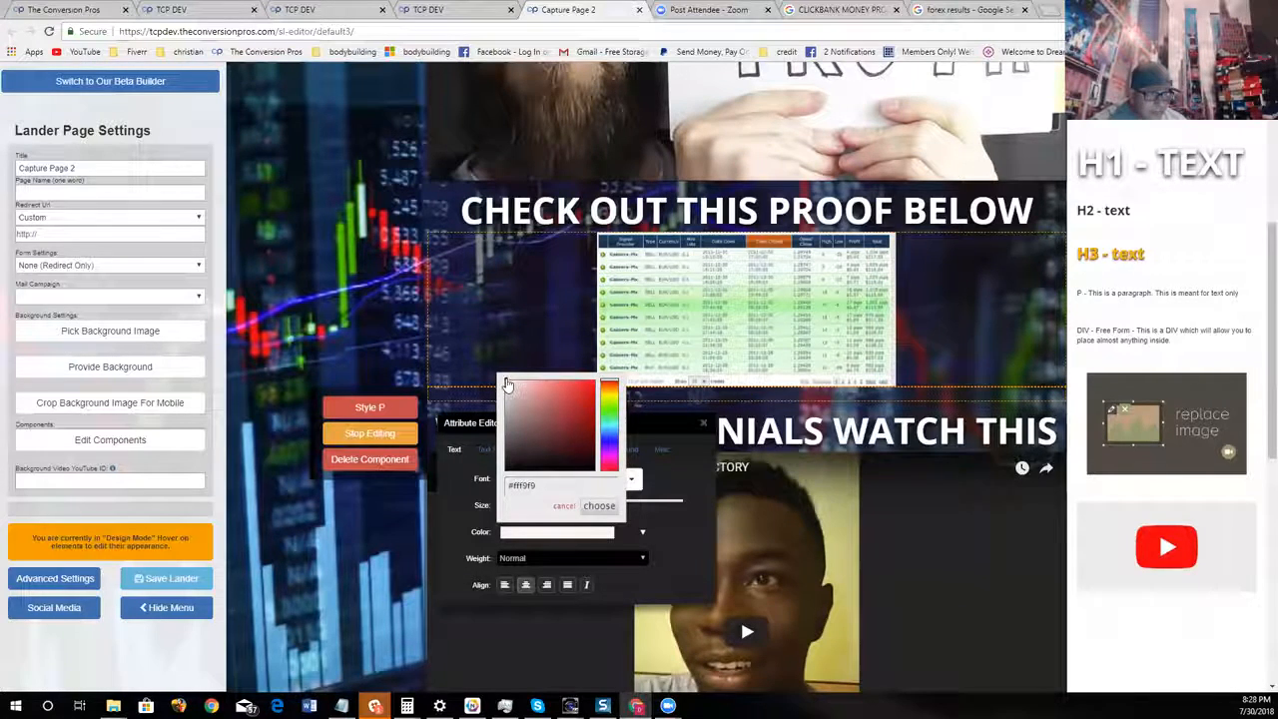
pyautogui.click(599, 505)
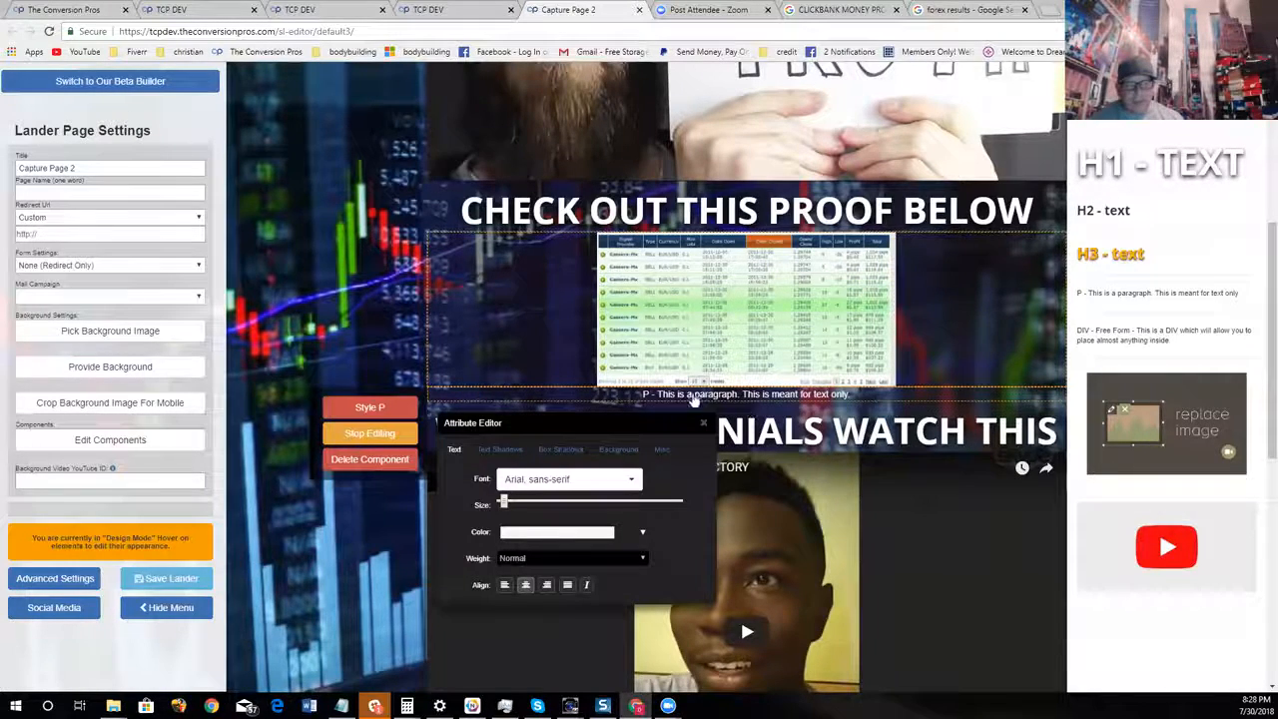
# Change the text color of the placeholder paragraph below the trade results image to green
pyautogui.click(705, 450)
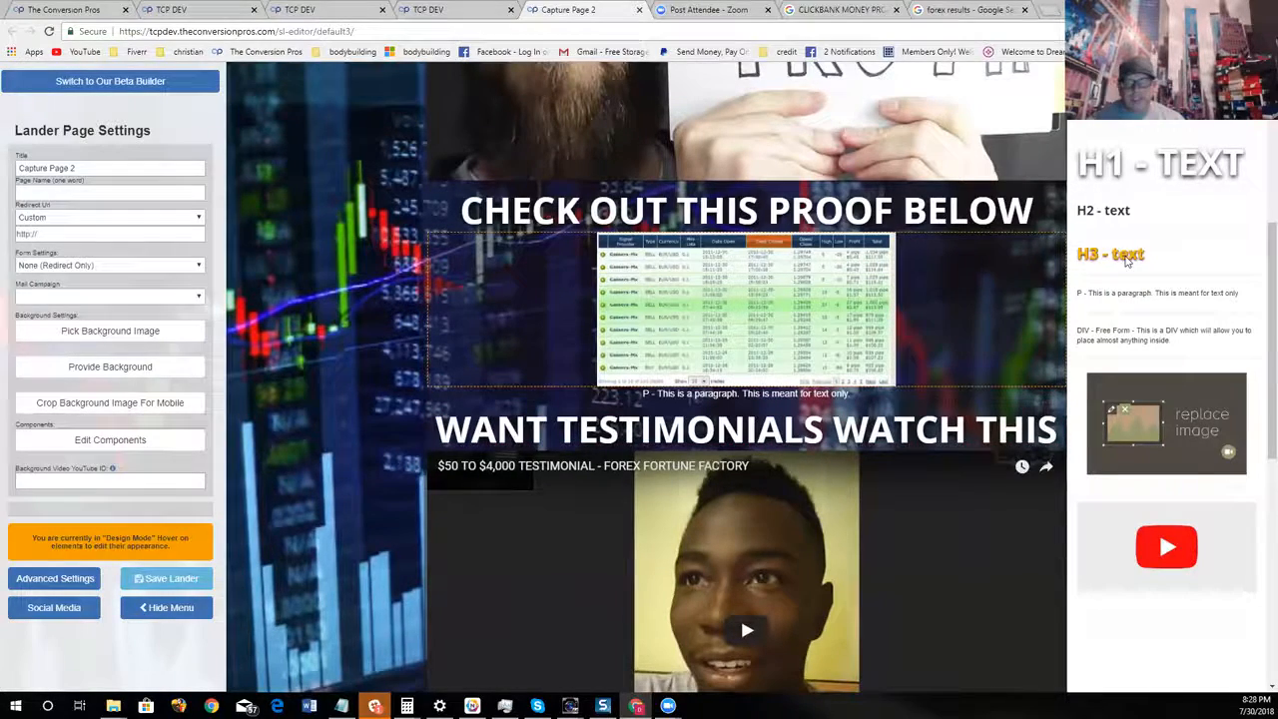
pyautogui.scroll(2, 1128, 219)
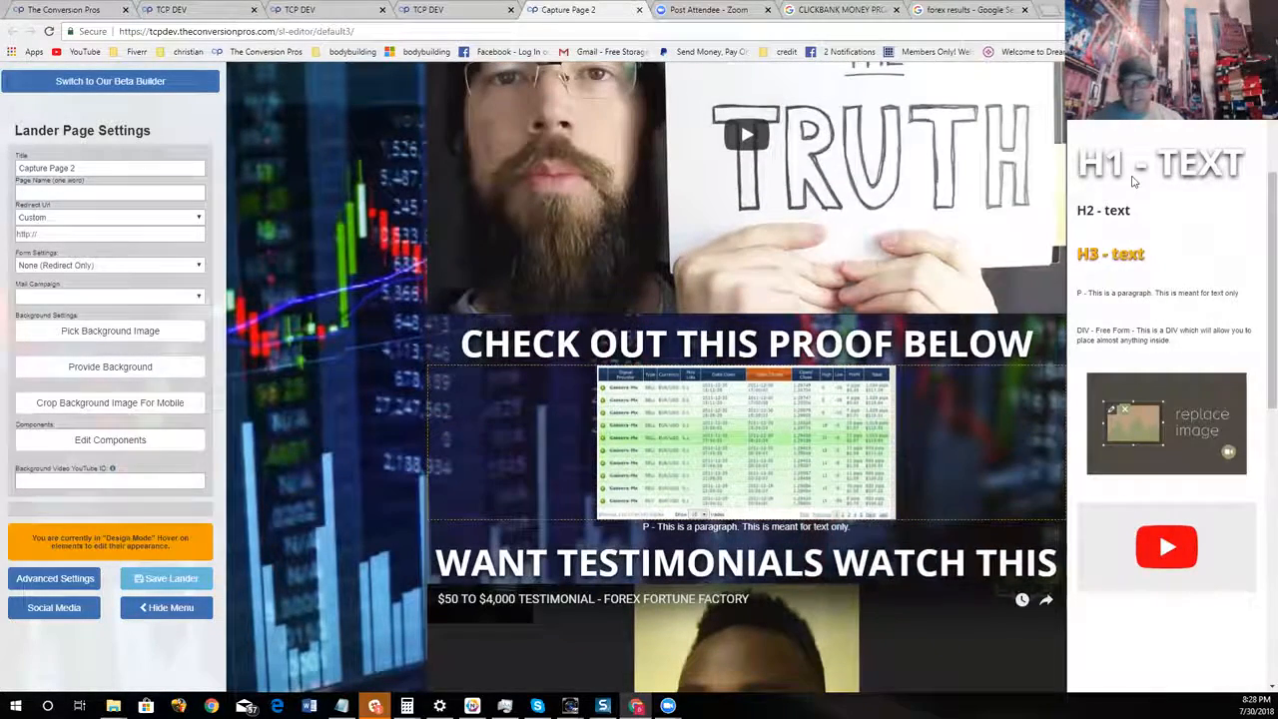
pyautogui.scroll(2, 1134, 181)
pyautogui.scroll(-4, 919, 432)
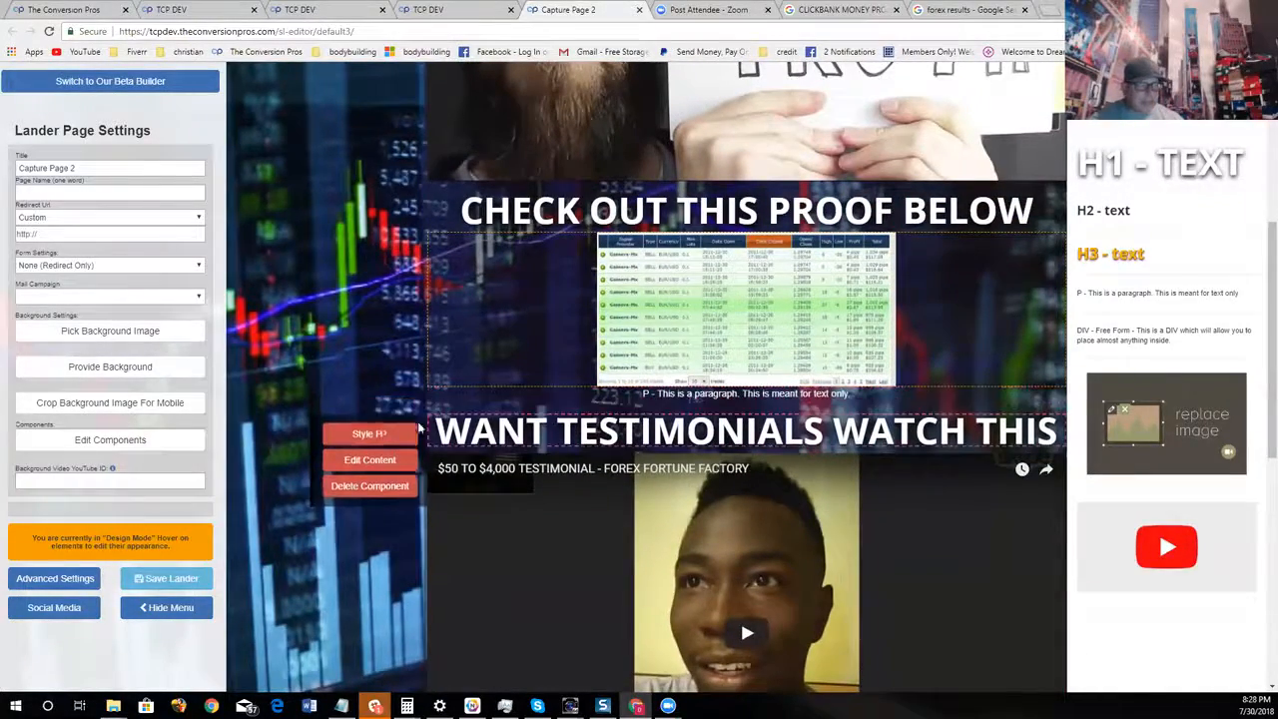
pyautogui.click(403, 433)
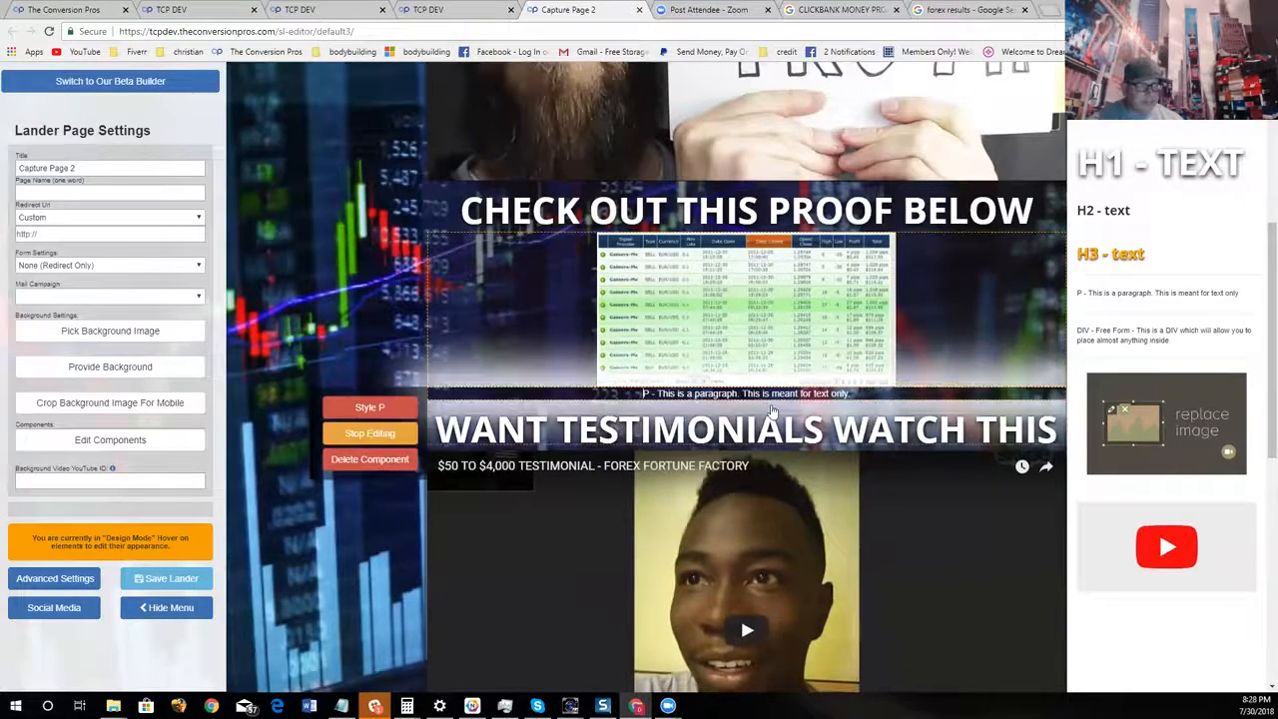
pyautogui.moveTo(792, 397)
pyautogui.mouseDown()
pyautogui.moveTo(807, 399)
pyautogui.moveTo(781, 393)
pyautogui.mouseUp()
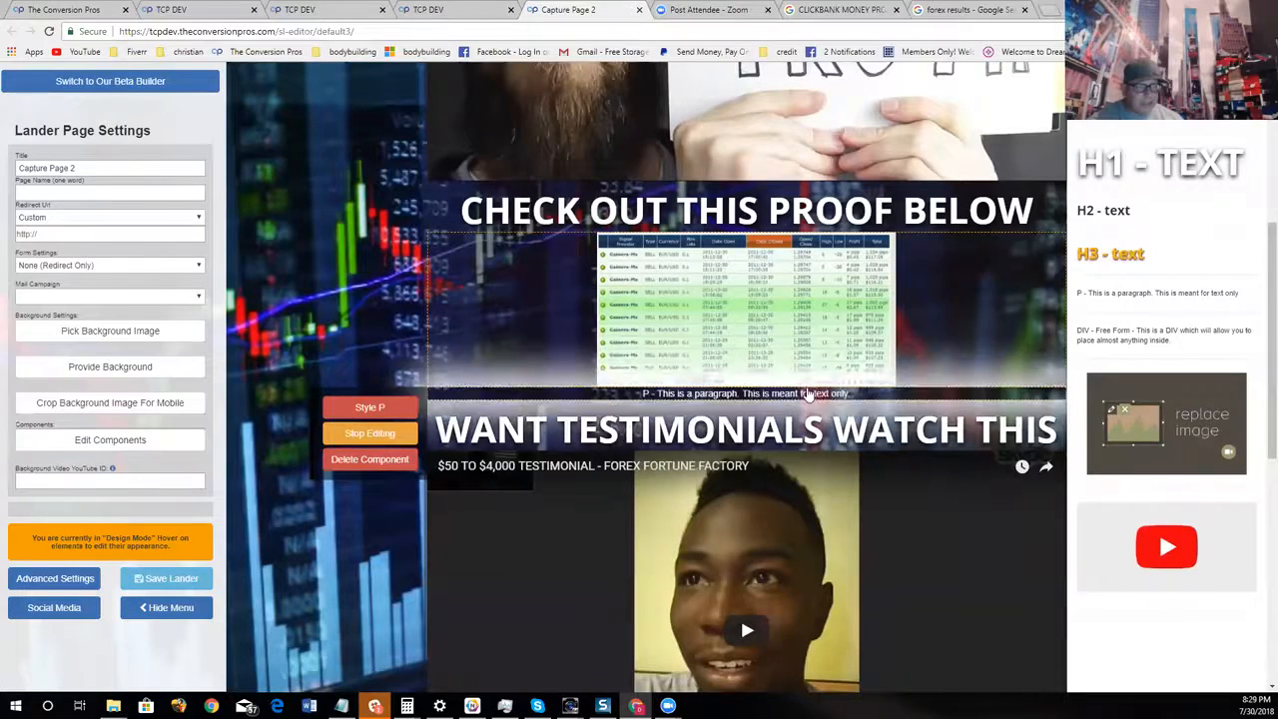
pyautogui.click(369, 406)
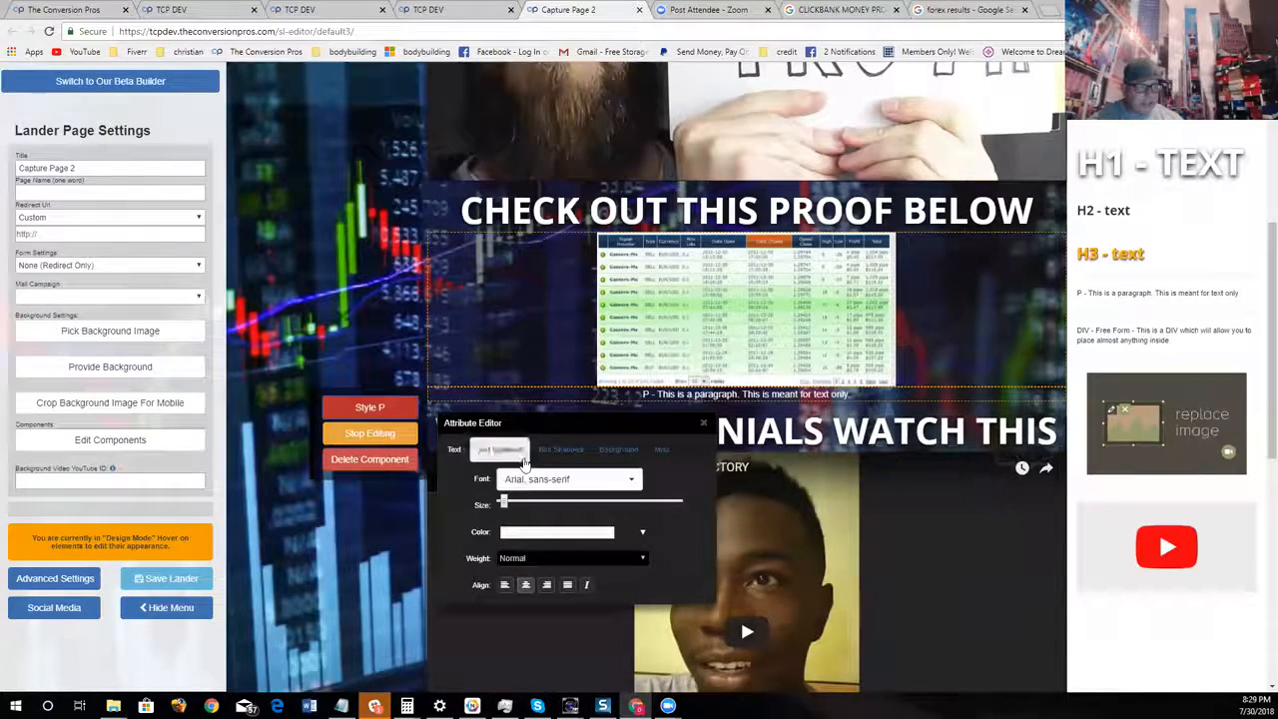
pyautogui.click(536, 534)
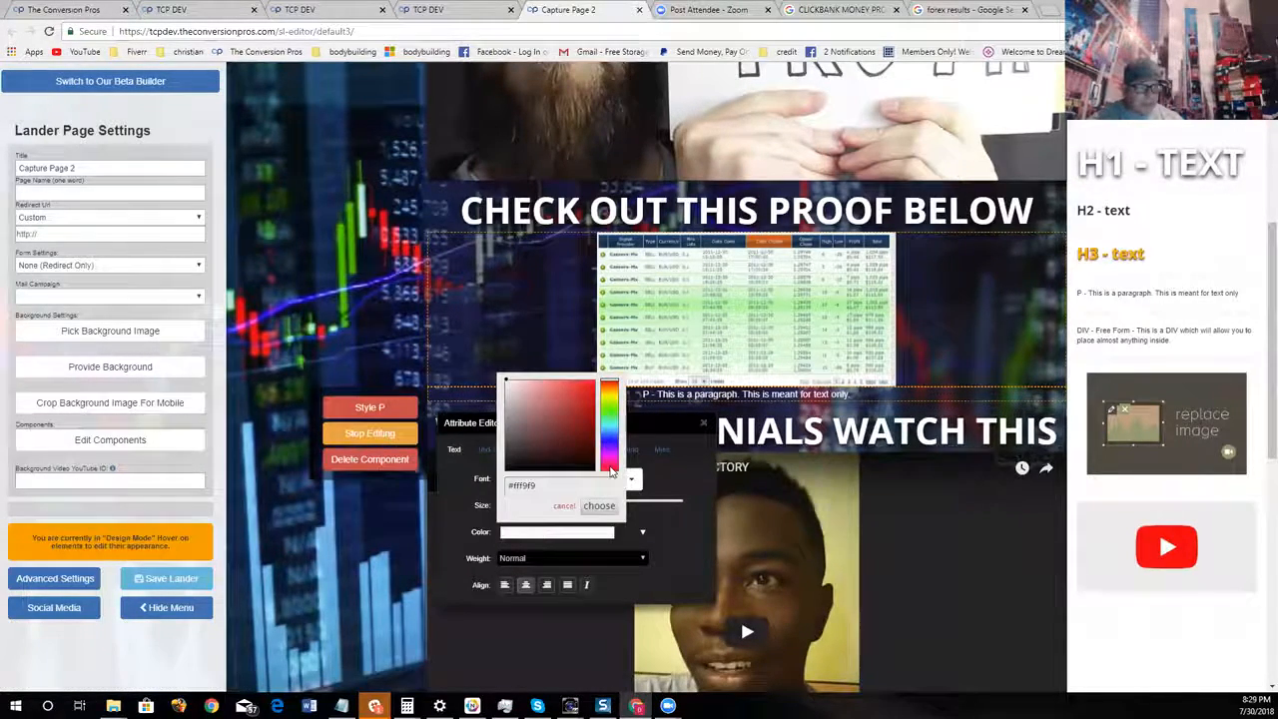
pyautogui.moveTo(612, 472); pyautogui.dragTo(615, 418)
pyautogui.click(582, 394)
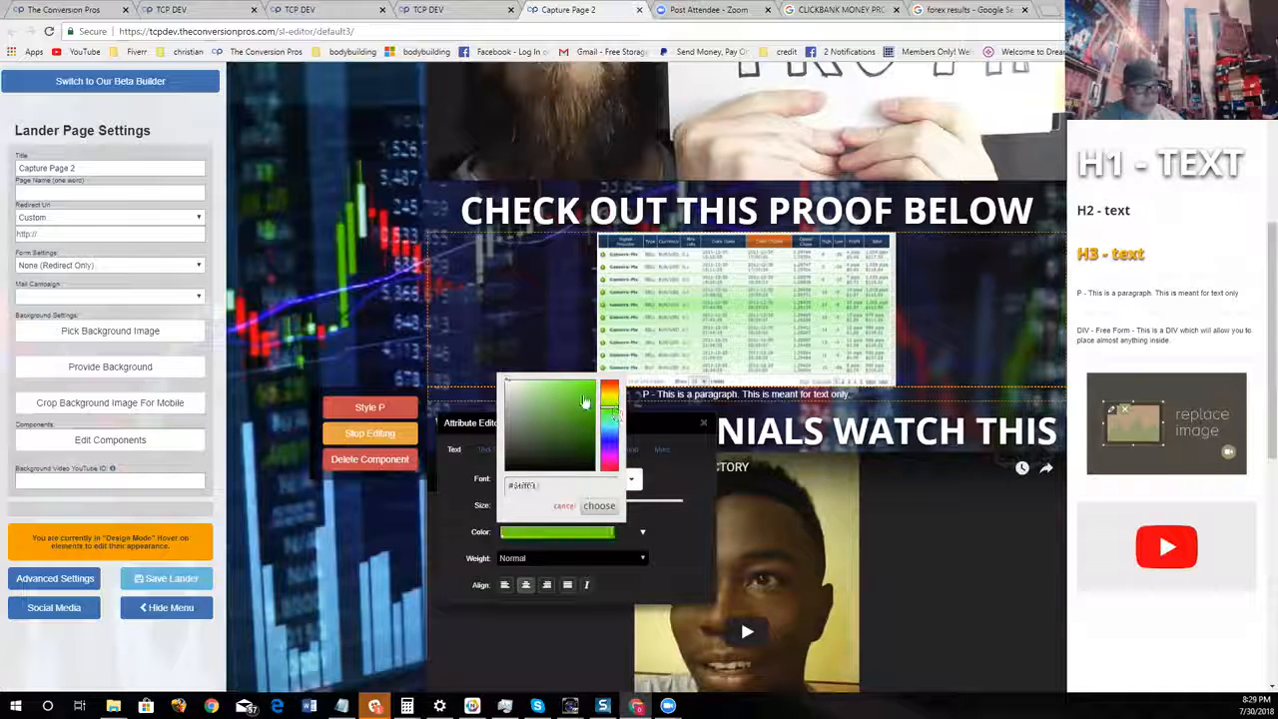
pyautogui.click(599, 506)
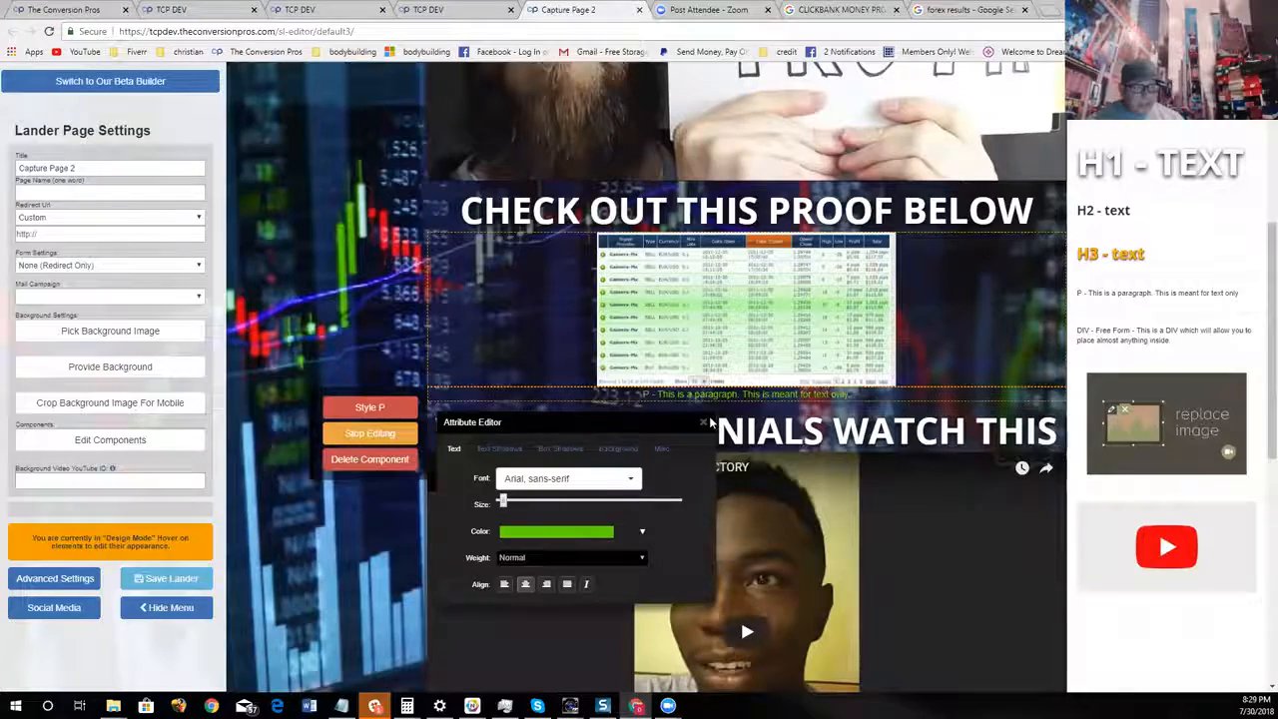
pyautogui.click(705, 423)
# Hide the settings menu and review the page from the main headline through the videos and proof images to the "Take The Free Tour!" button
pyautogui.click(158, 608)
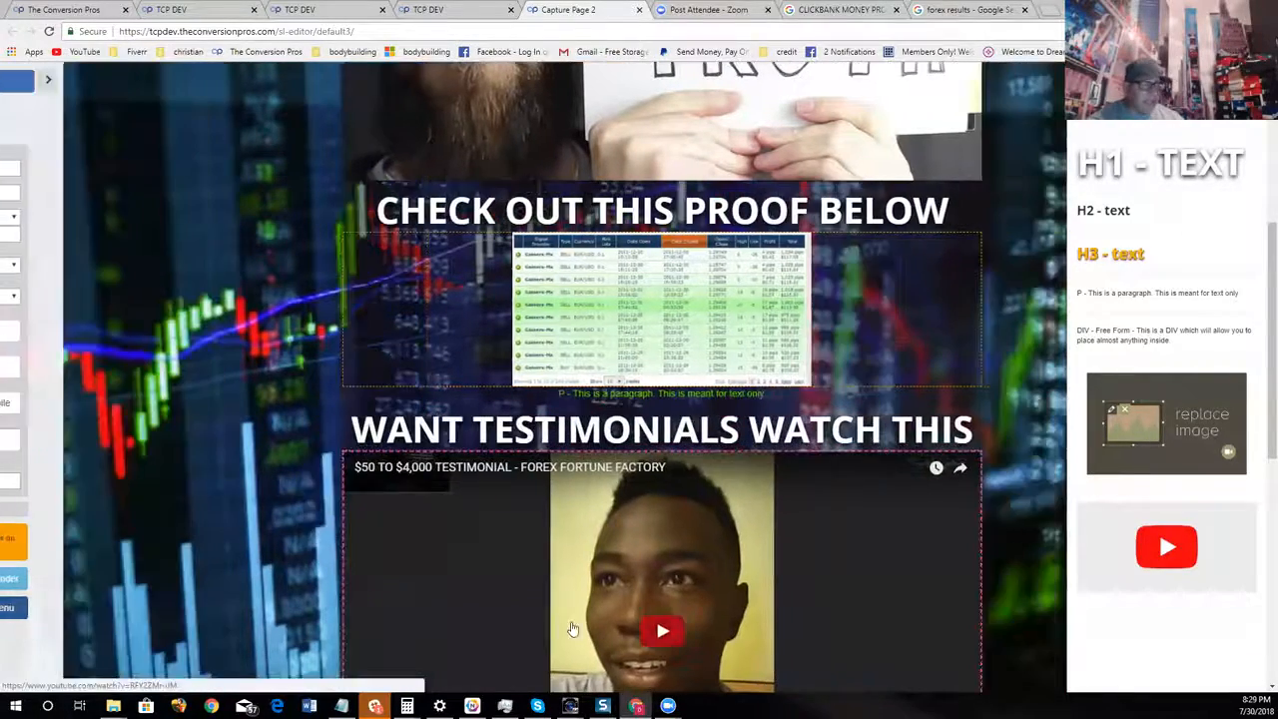
pyautogui.scroll(4, 980, 572)
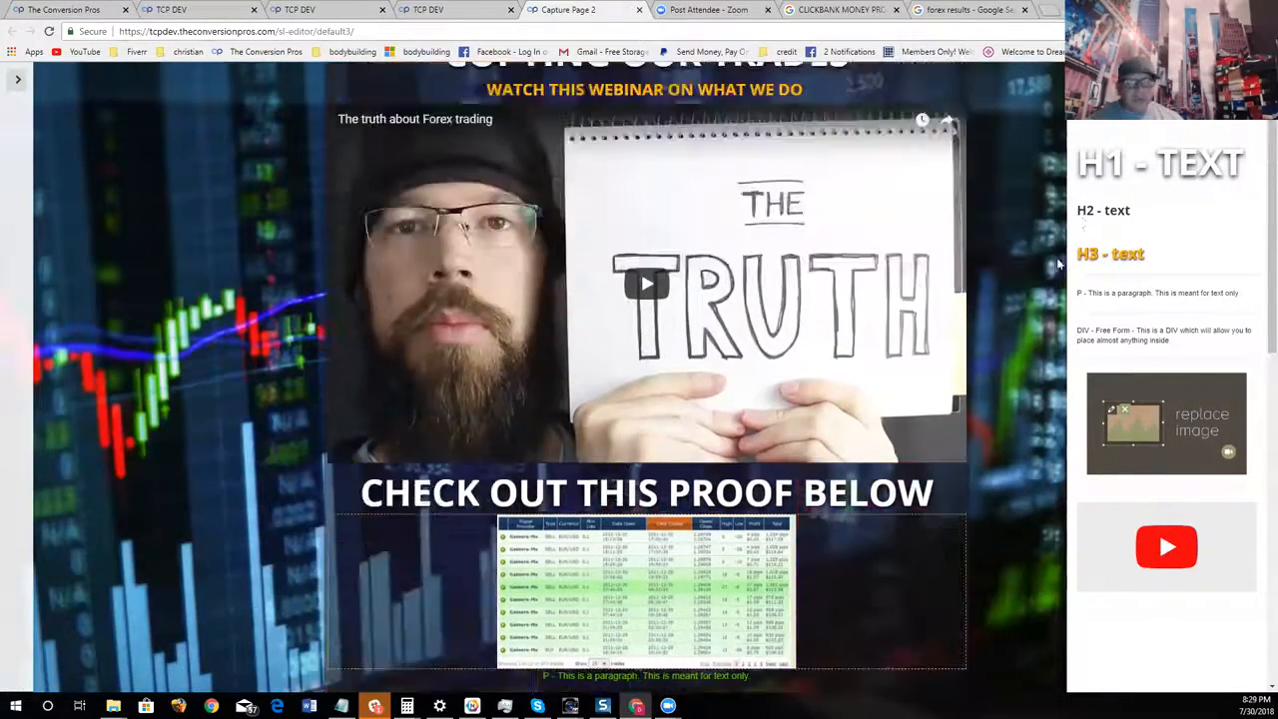
pyautogui.scroll(-8, 1050, 270)
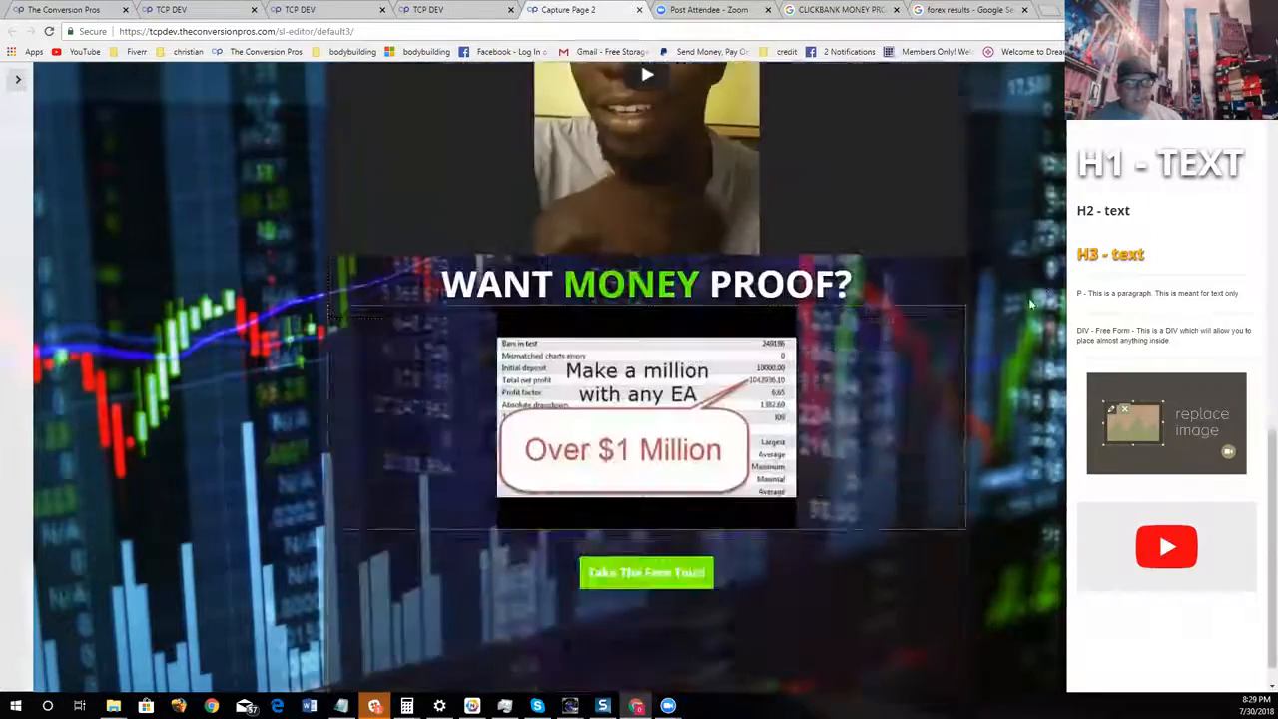
pyautogui.scroll(10, 1016, 325)
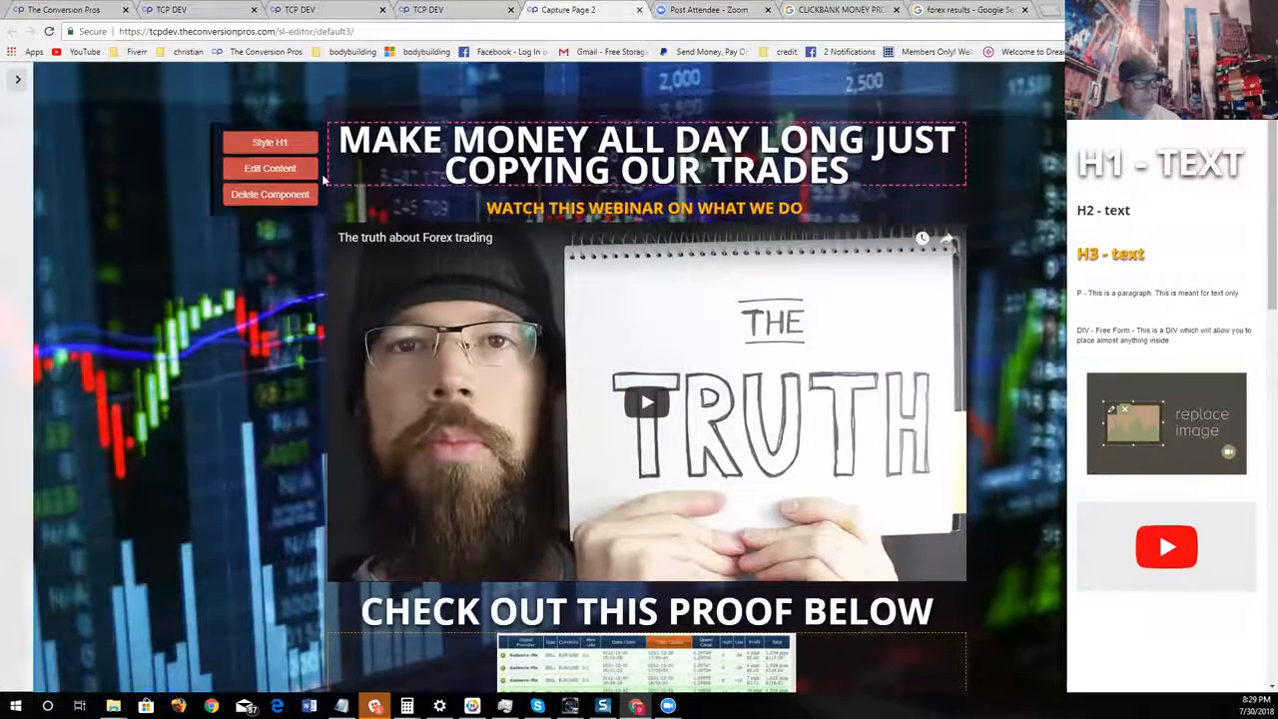
pyautogui.click(299, 170)
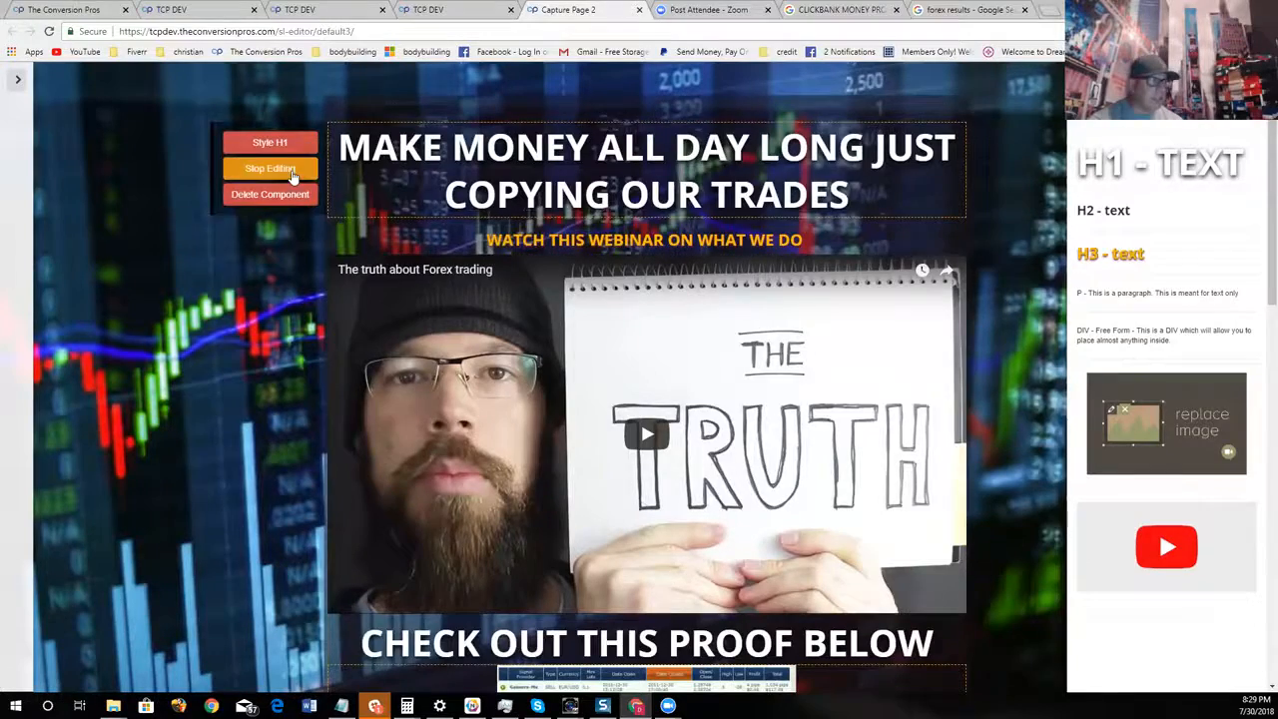
pyautogui.click(270, 169)
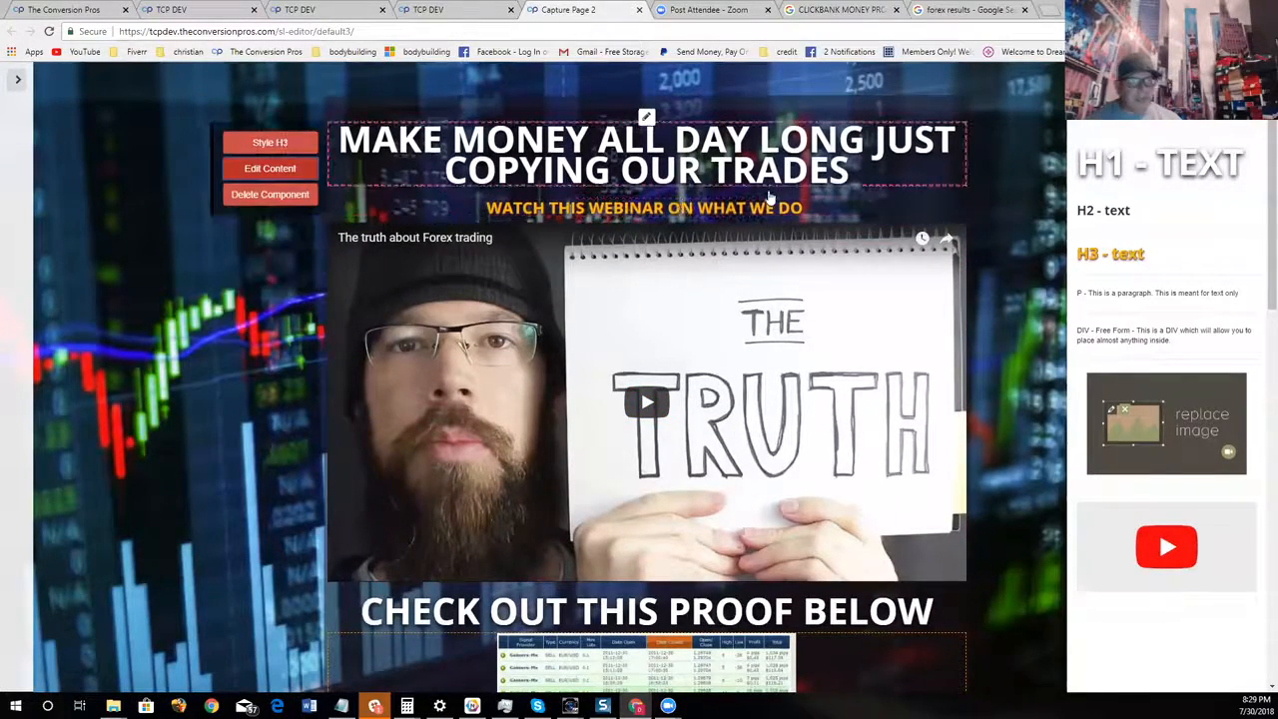
pyautogui.scroll(-1, 730, 247)
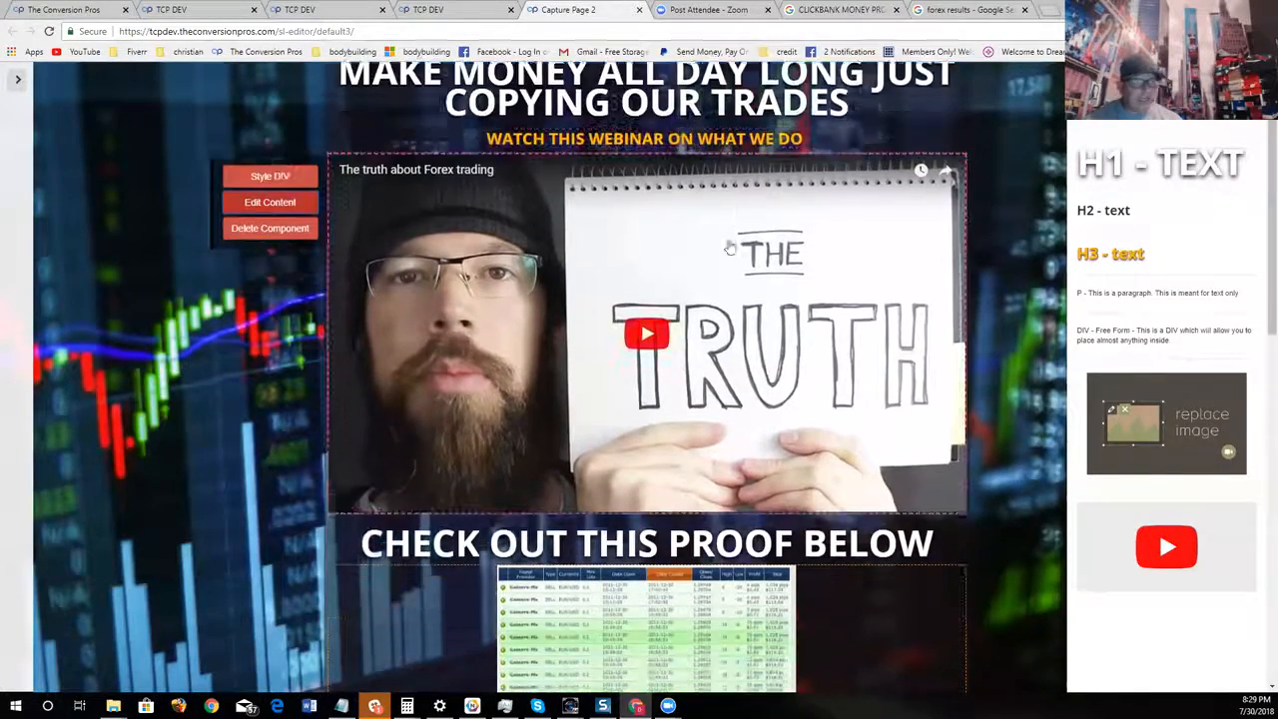
pyautogui.scroll(-4, 730, 247)
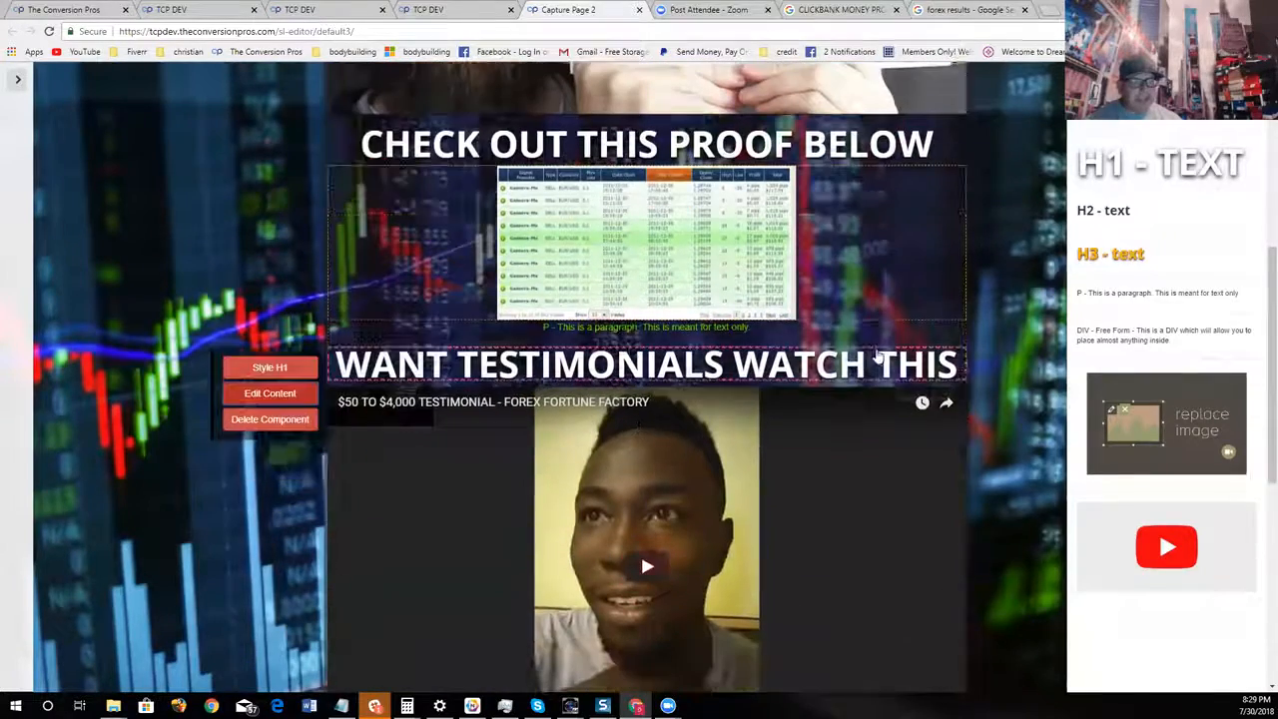
pyautogui.scroll(-4, 775, 414)
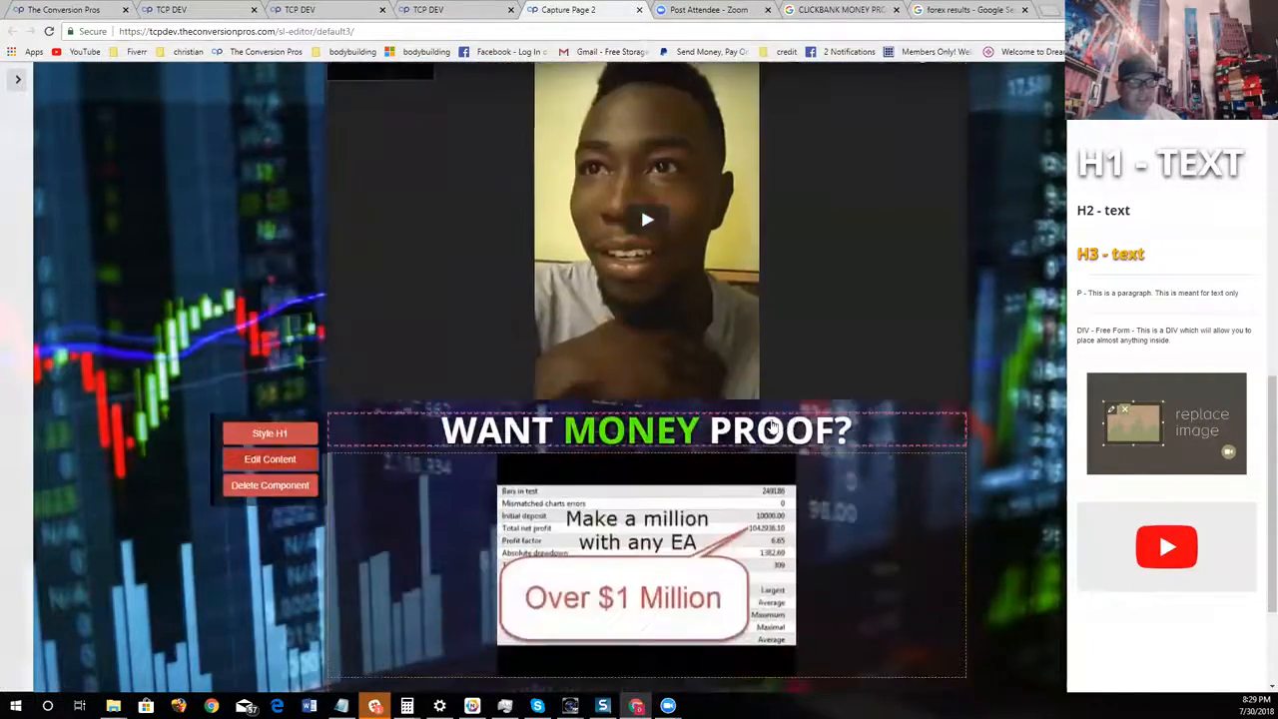
pyautogui.scroll(-2, 775, 428)
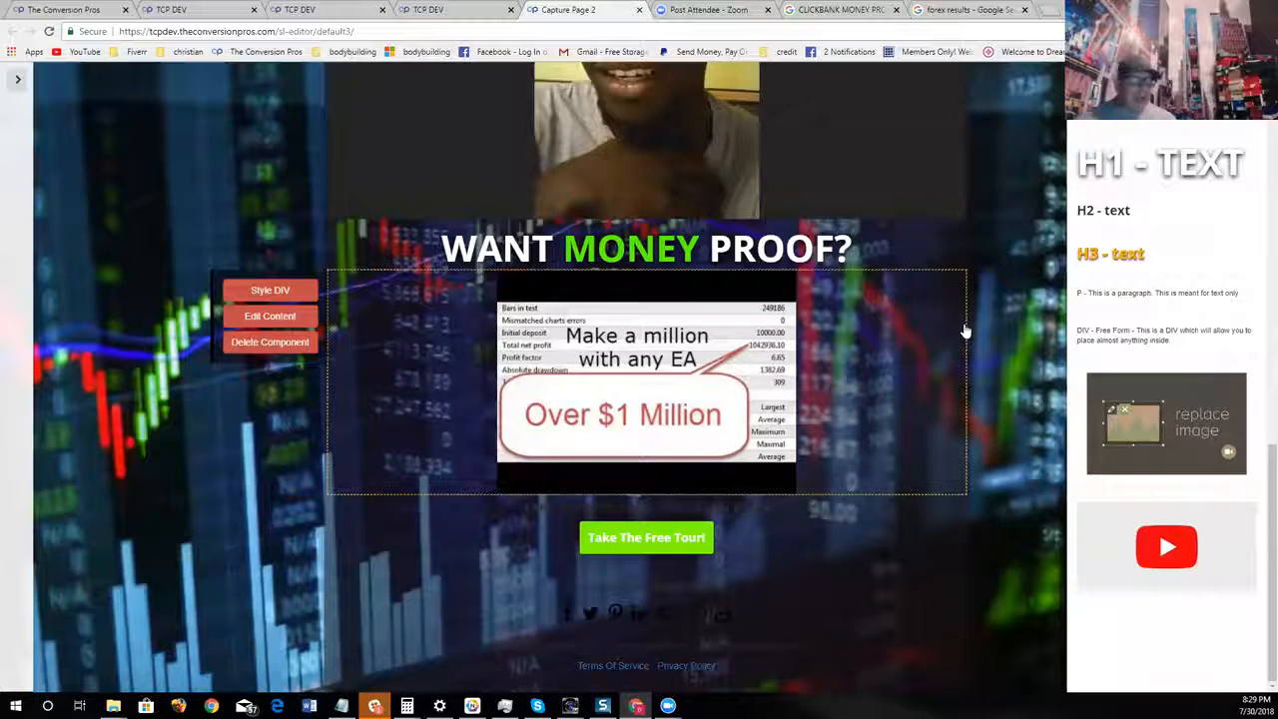
pyautogui.scroll(10, 964, 331)
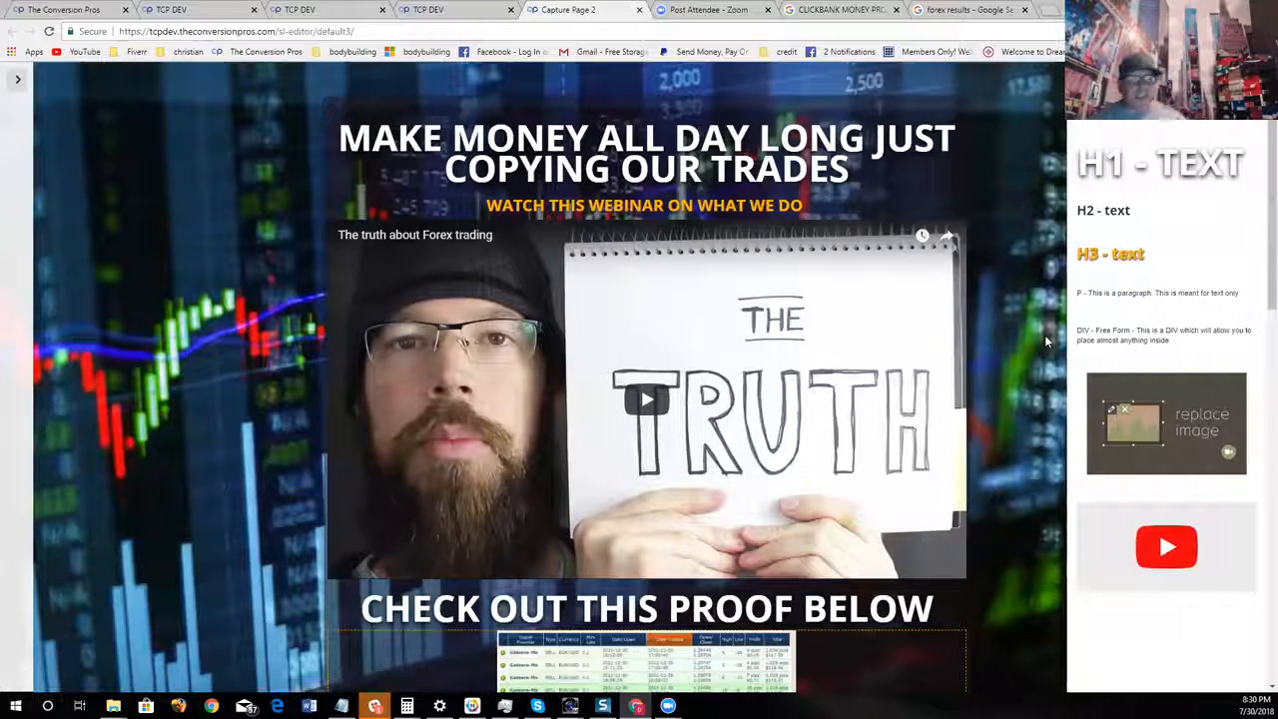
# Add an H2 text component between the green paragraph and the "WANT TESTIMONIALS WATCH THIS" heading
pyautogui.scroll(-2, 921, 514)
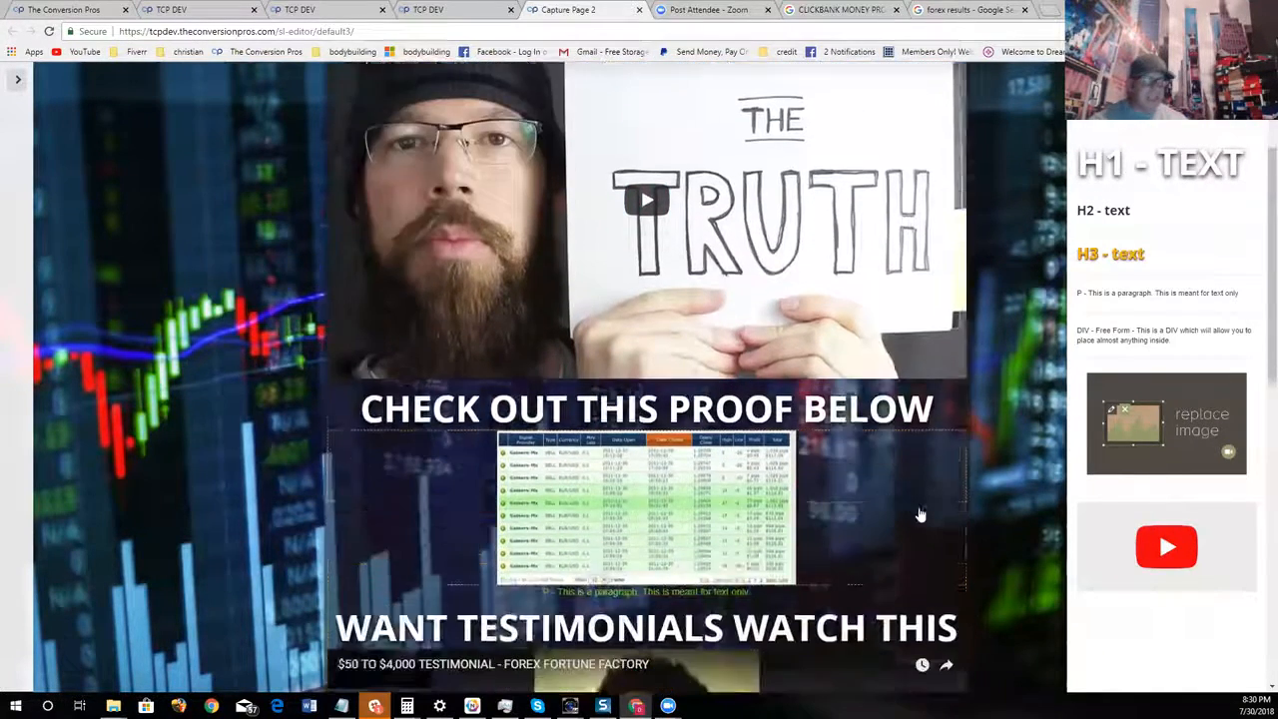
pyautogui.scroll(-3, 921, 515)
pyautogui.moveTo(563, 300)
pyautogui.moveTo(708, 266)
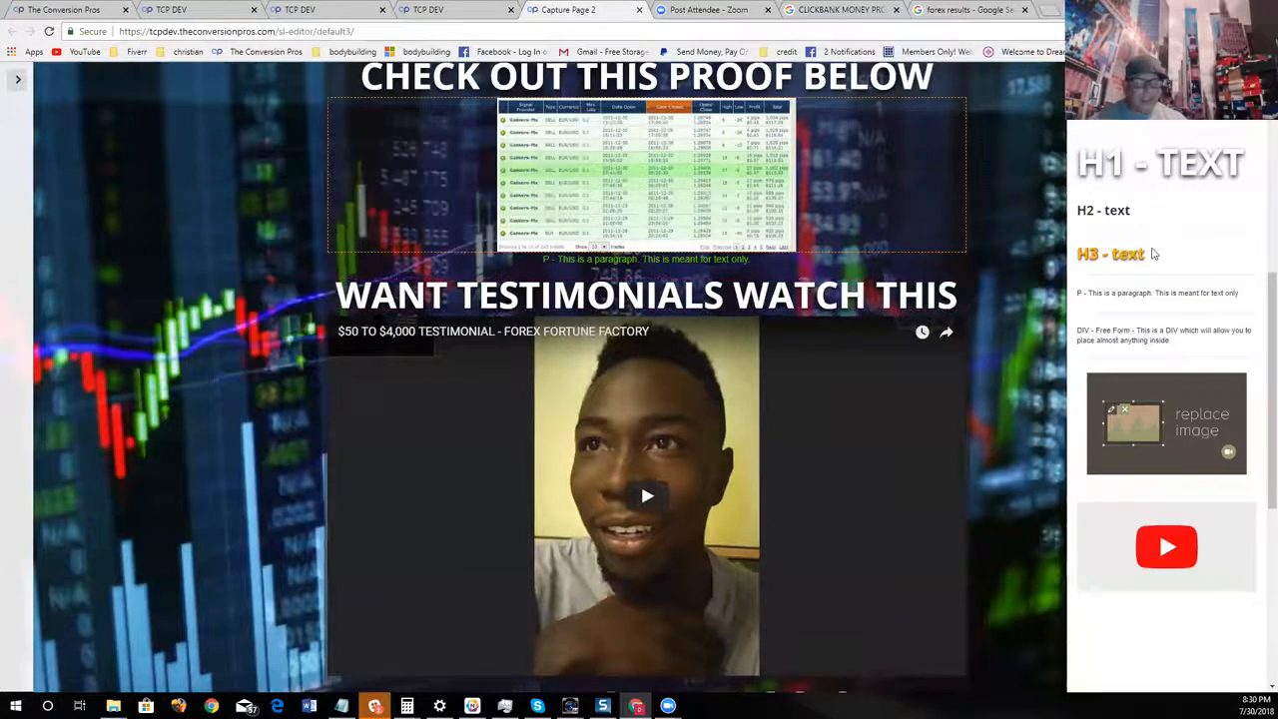
pyautogui.moveTo(1154, 254); pyautogui.dragTo(611, 289)
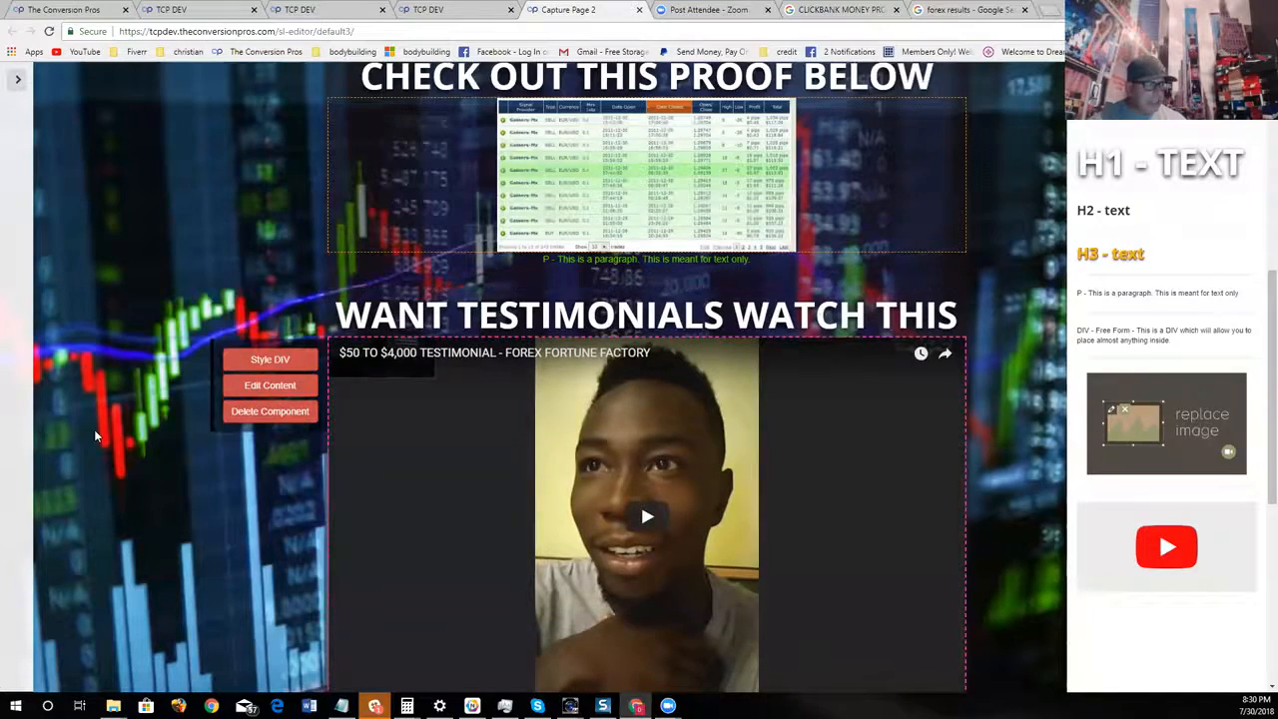
# Color the text of the new H2 component above the testimonials heading white
pyautogui.click(266, 320)
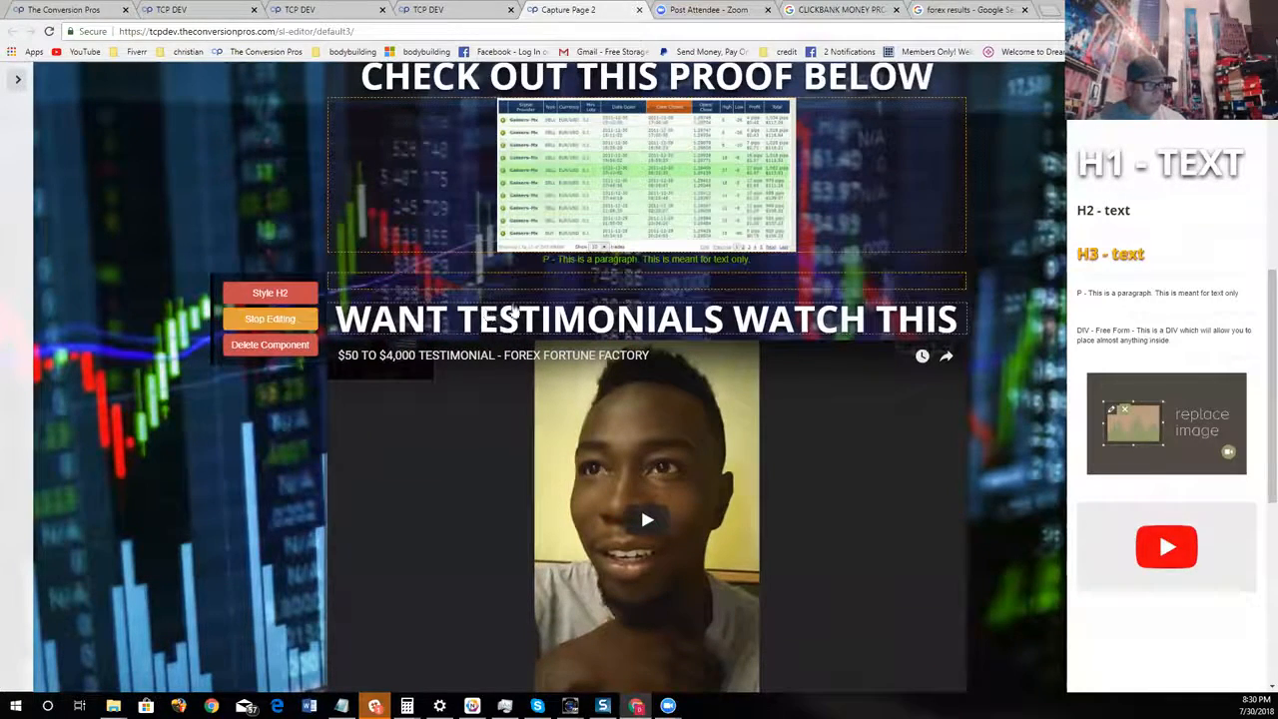
pyautogui.click(270, 293)
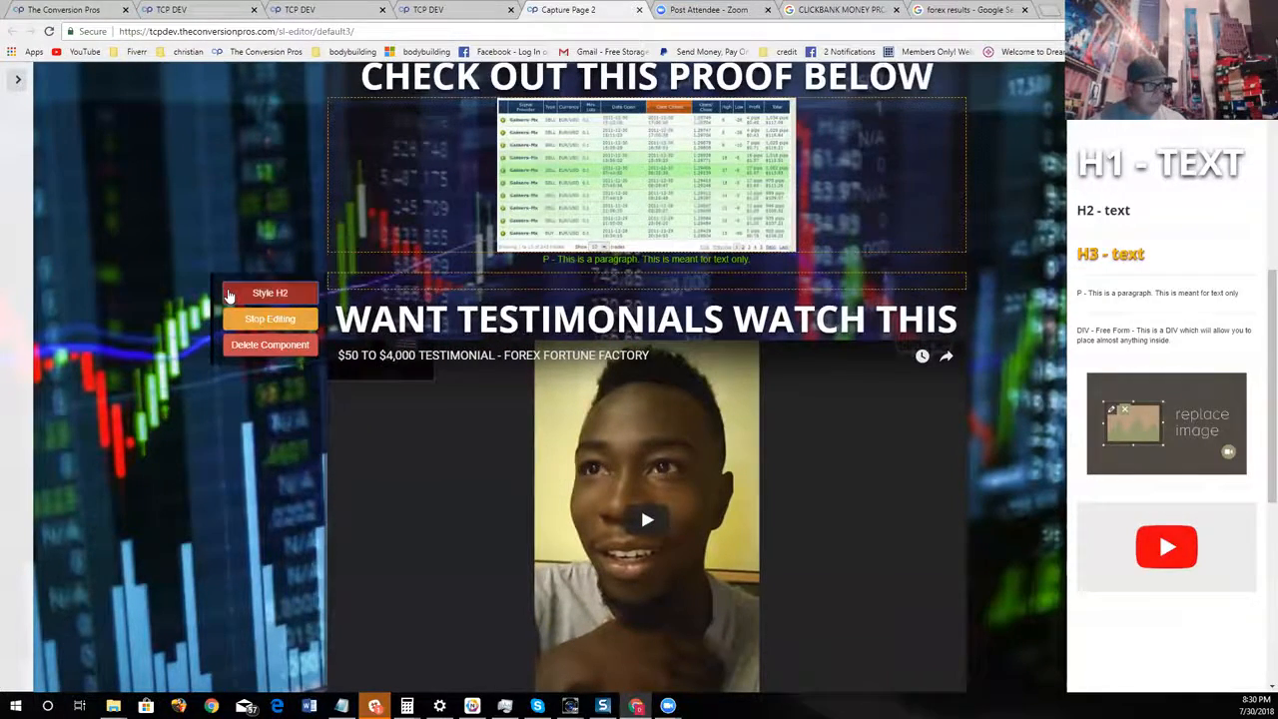
pyautogui.click(414, 419)
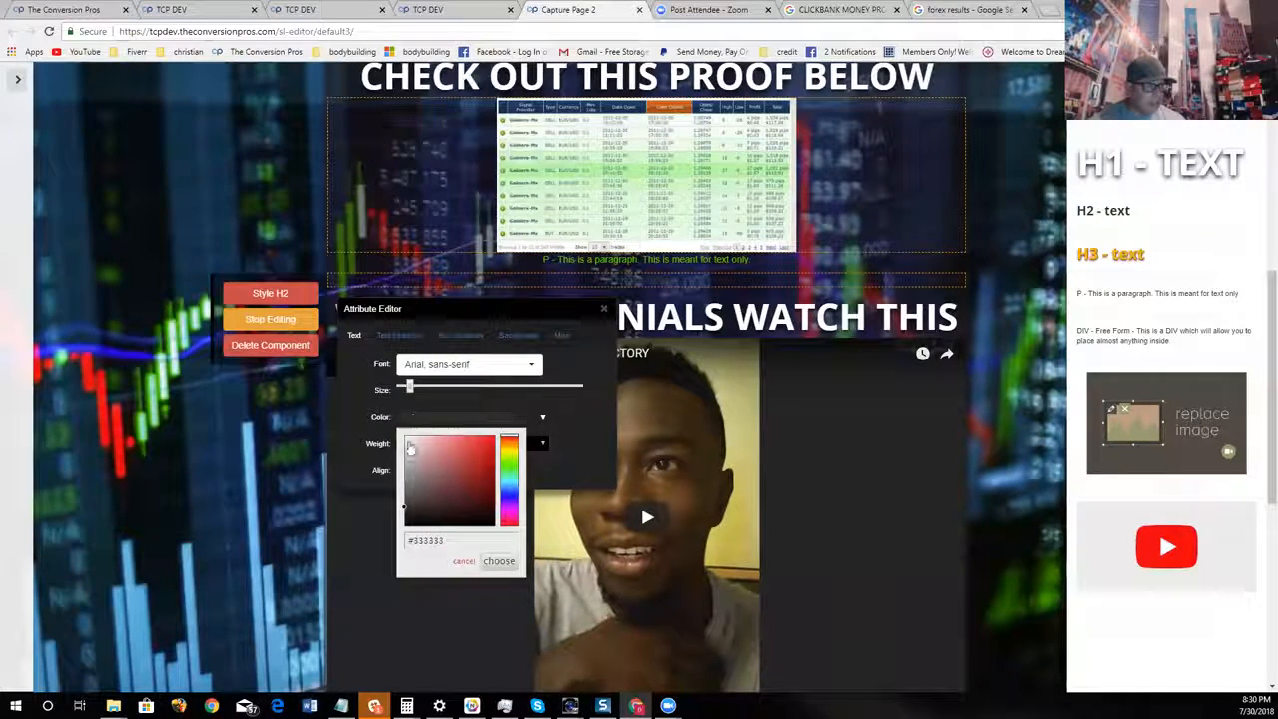
pyautogui.click(408, 440)
pyautogui.click(499, 561)
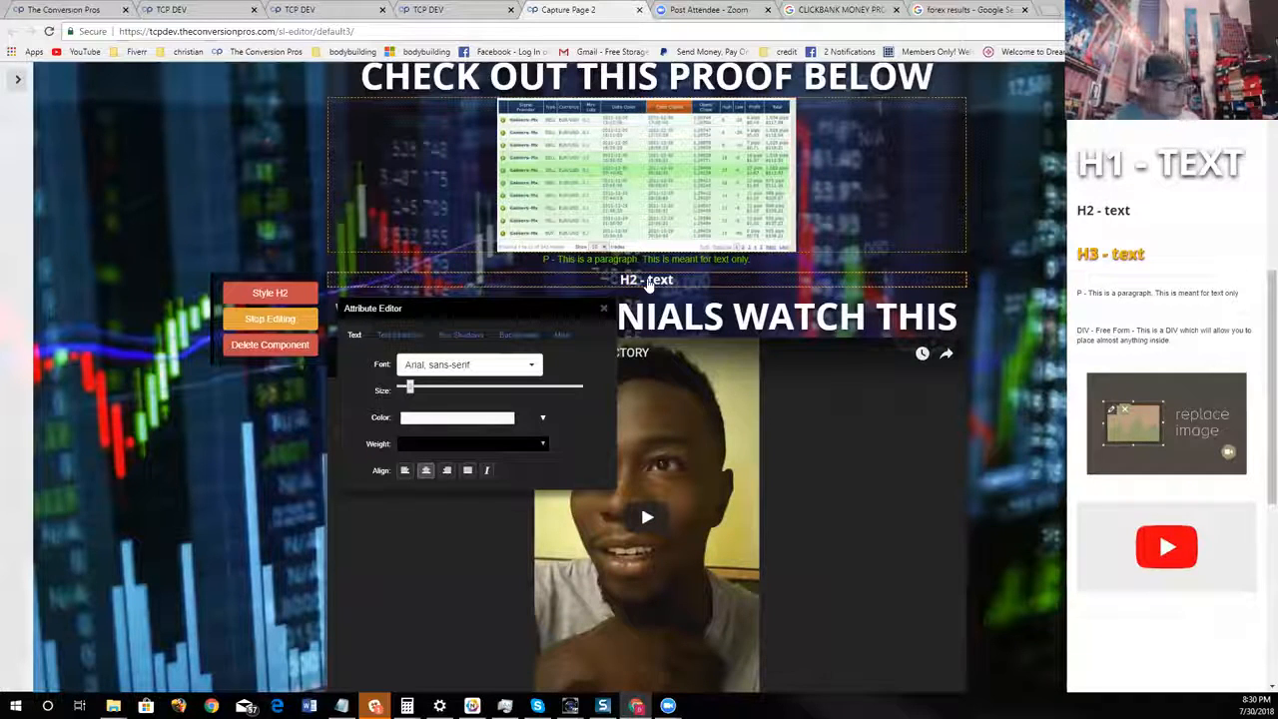
pyautogui.click(261, 318)
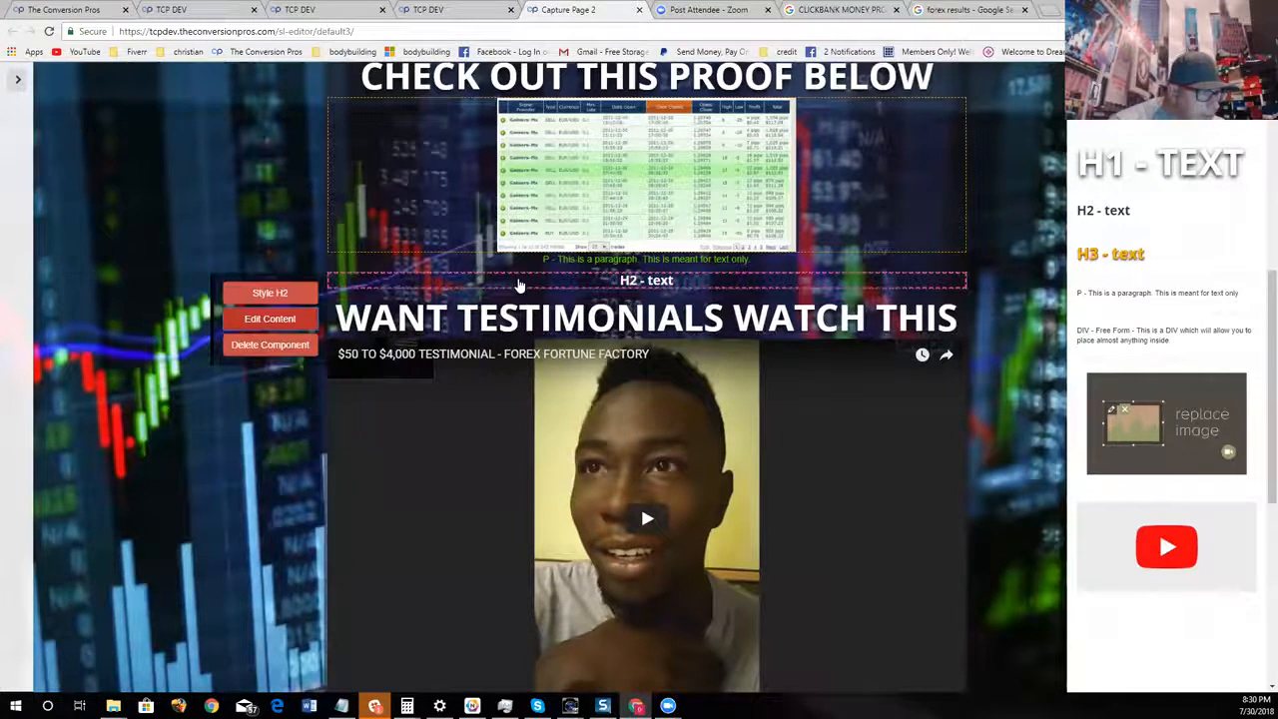
# Replace the H2 placeholder text with a long horizontal line as a divider above the "WANT TESTIMONIALS WATCH THIS" heading
pyautogui.click(269, 318)
pyautogui.press('Delete')
pyautogui.press('Delete')
pyautogui.press('Delete')
pyautogui.press('Delete')
pyautogui.press('Delete')
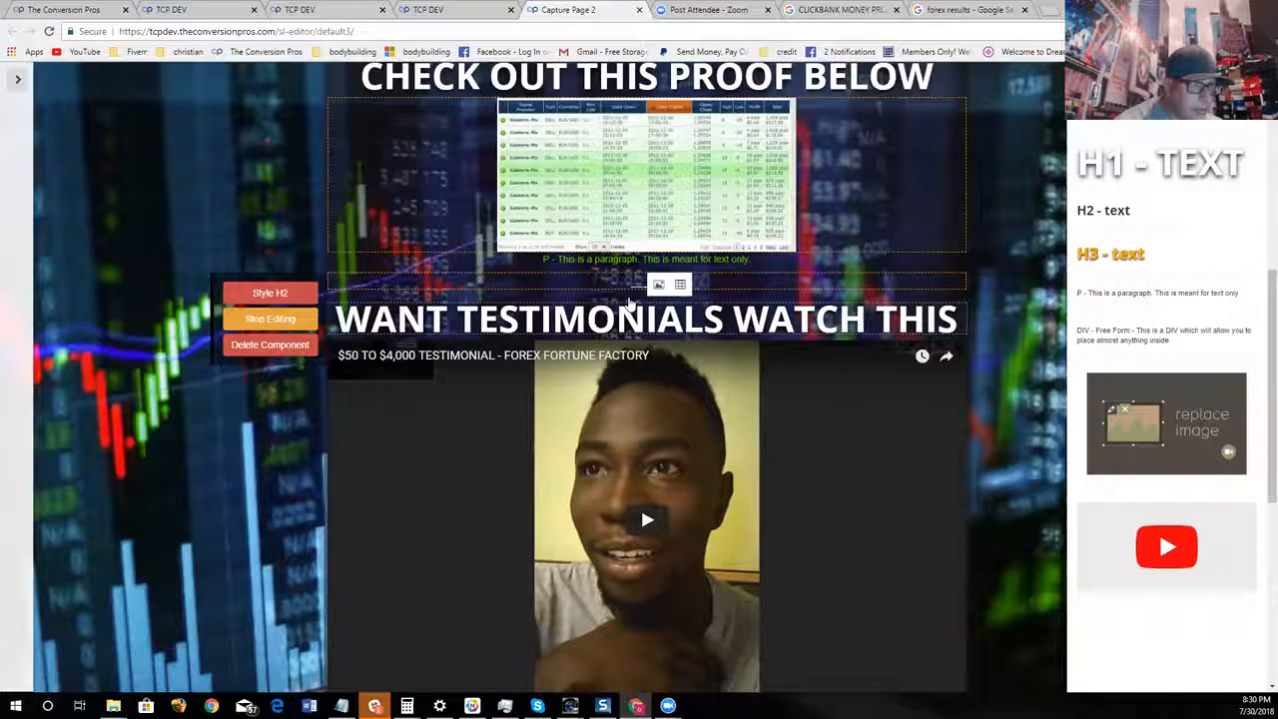
pyautogui.click(306, 321)
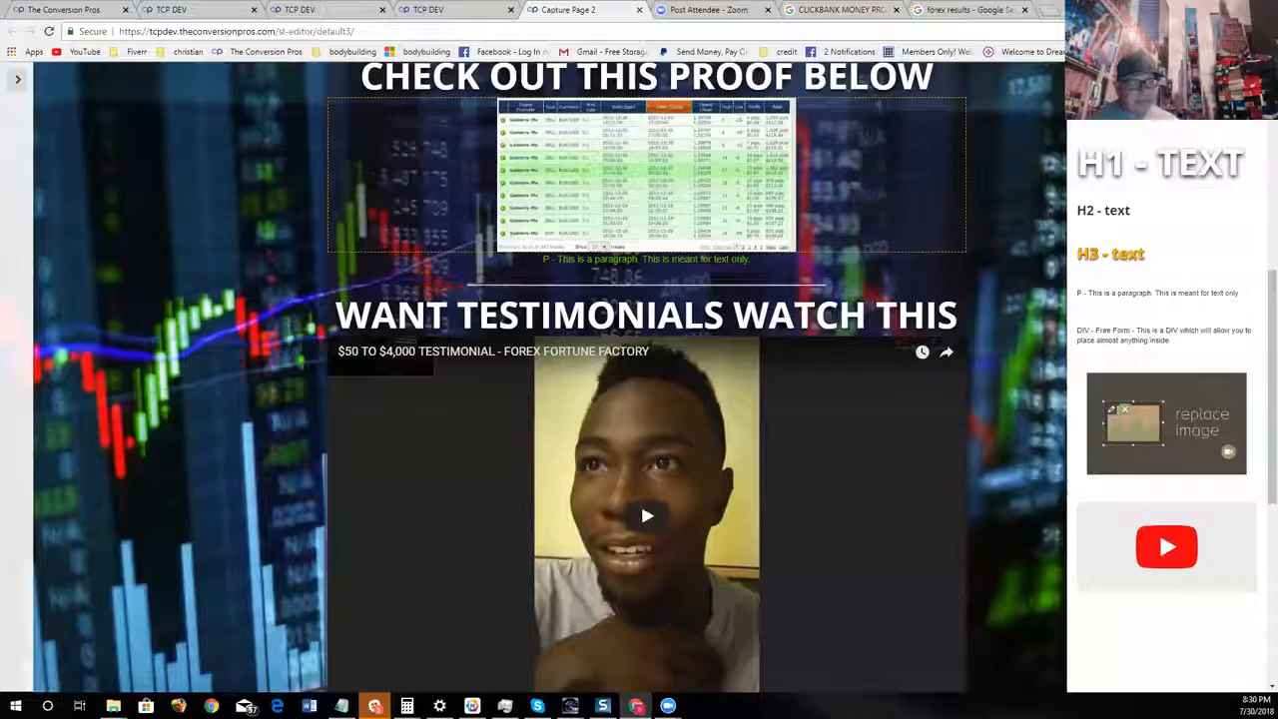
# Examine how the divider line separates the trade results section from the testimonial video and money proof sections
pyautogui.scroll(-2, 939, 328)
pyautogui.scroll(1, 939, 327)
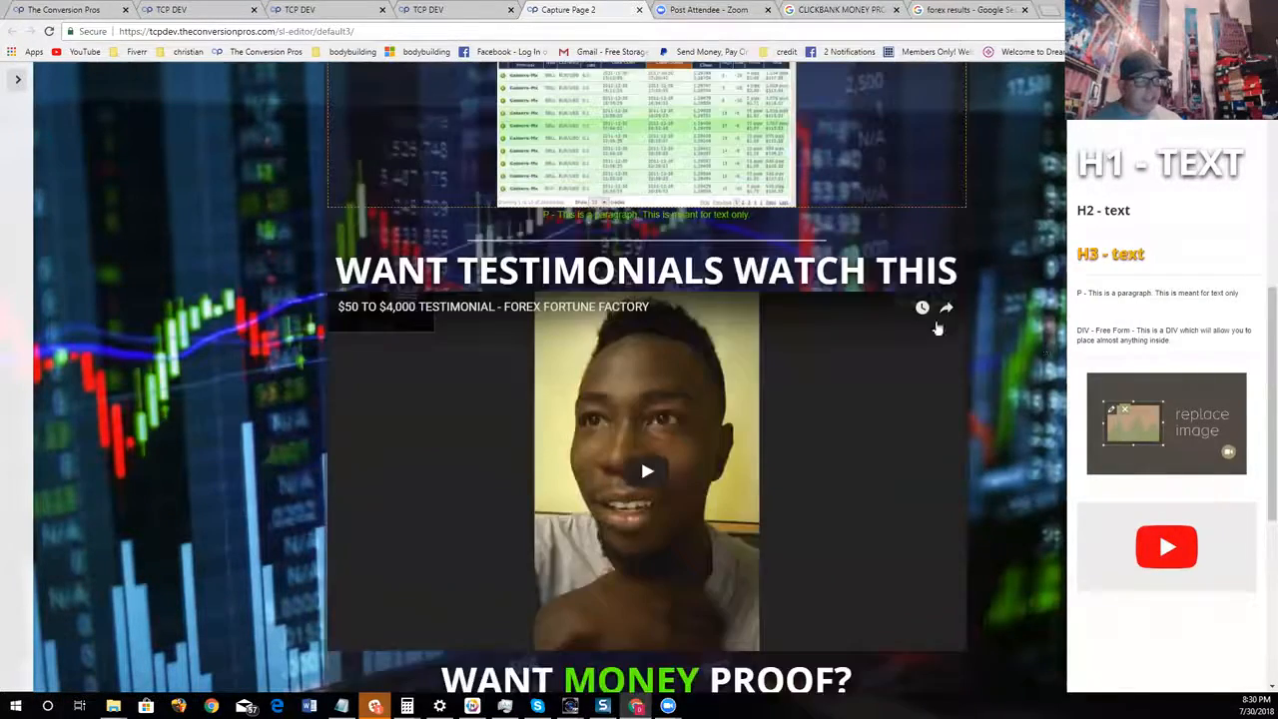
pyautogui.scroll(-1, 938, 328)
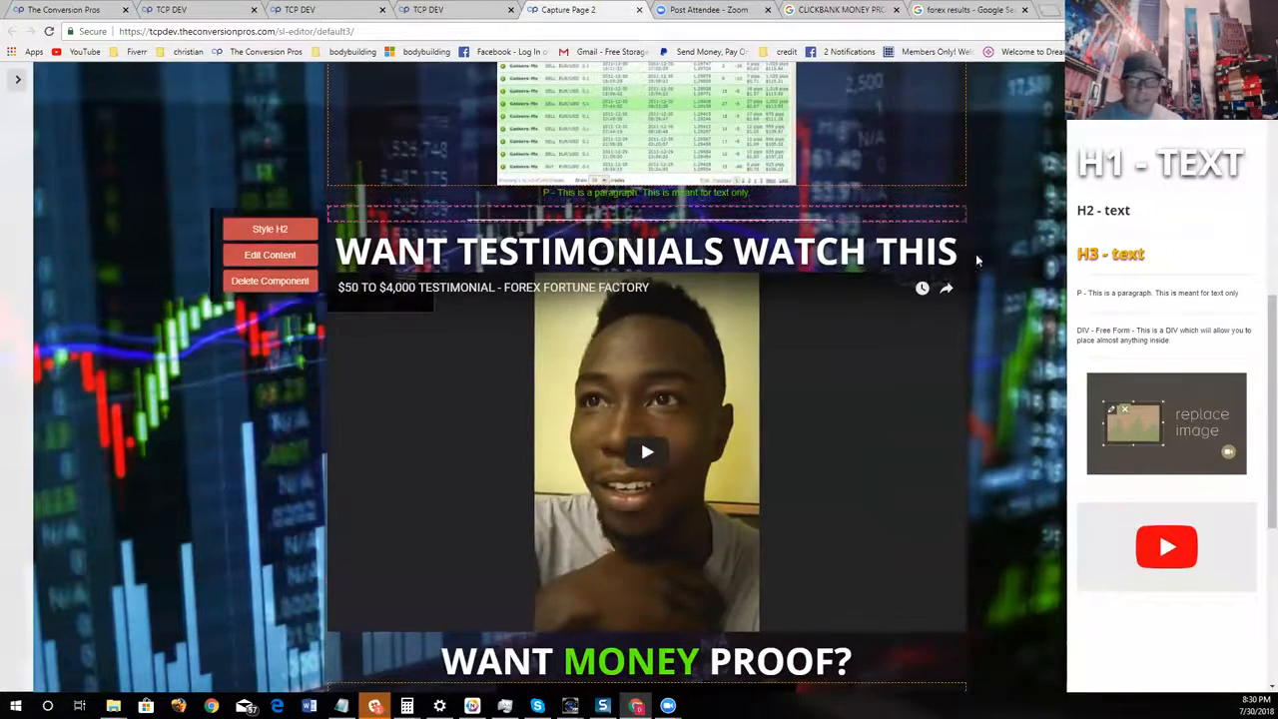
pyautogui.scroll(-1, 1051, 382)
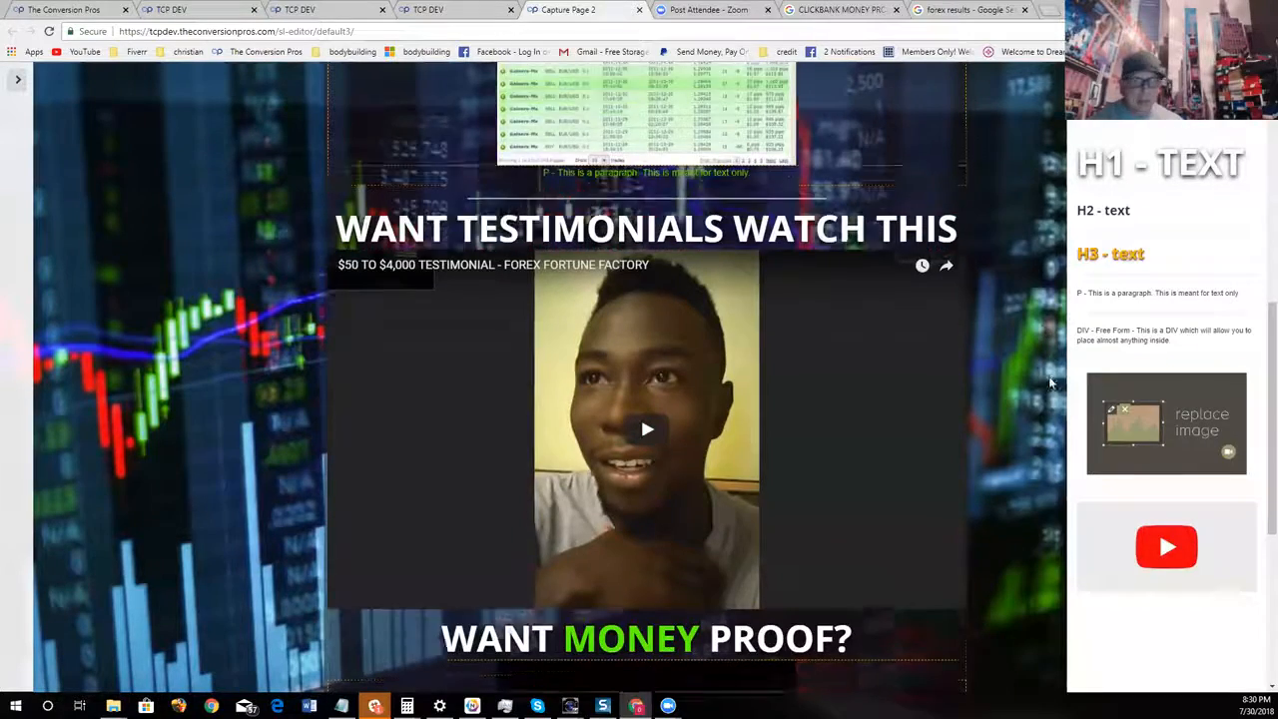
pyautogui.scroll(-2, 1051, 382)
pyautogui.scroll(1, 1049, 378)
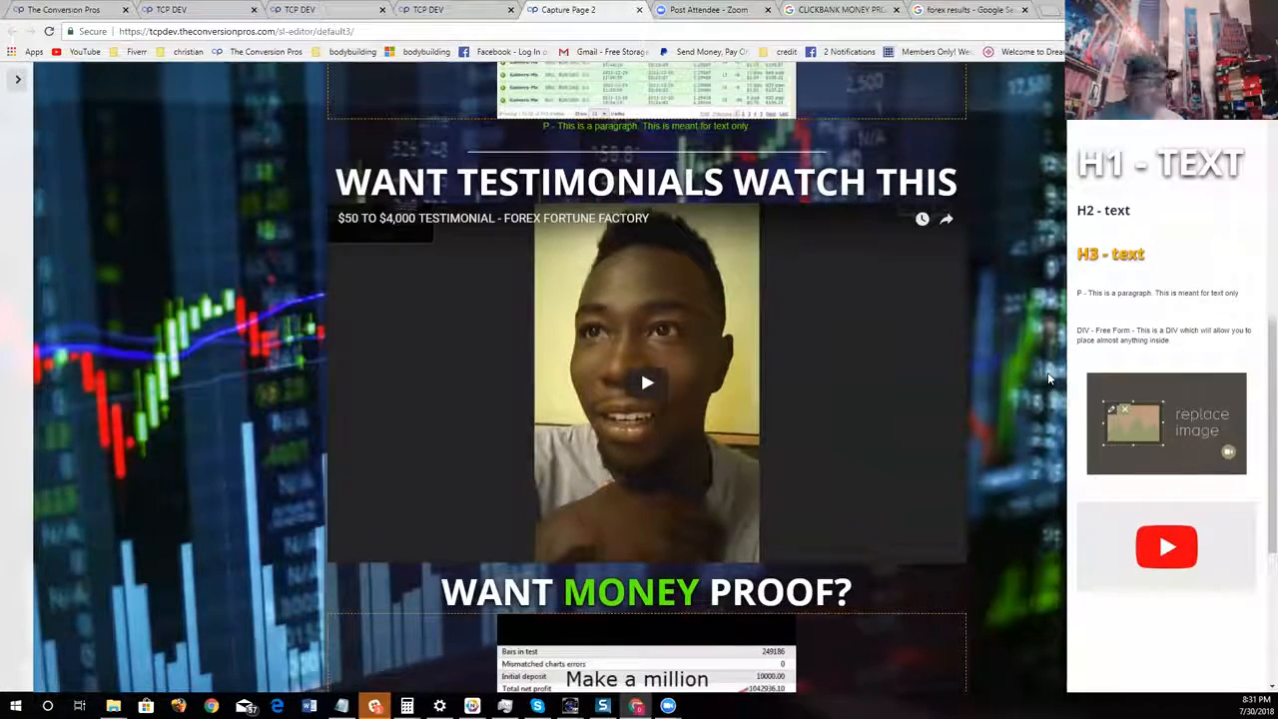
pyautogui.scroll(2, 1050, 383)
pyautogui.scroll(1, 1050, 388)
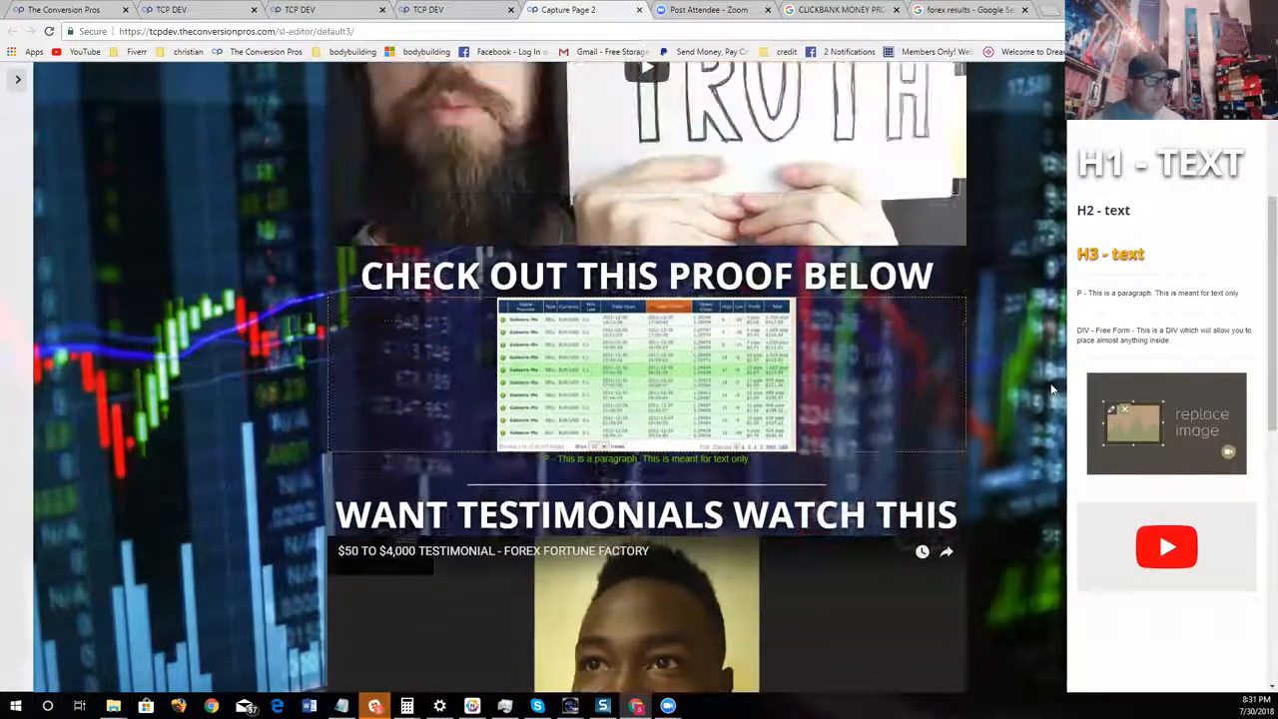
# Close the component palette and hide the lander page settings to see the forex page alone
pyautogui.scroll(3, 1048, 399)
pyautogui.scroll(1, 1048, 406)
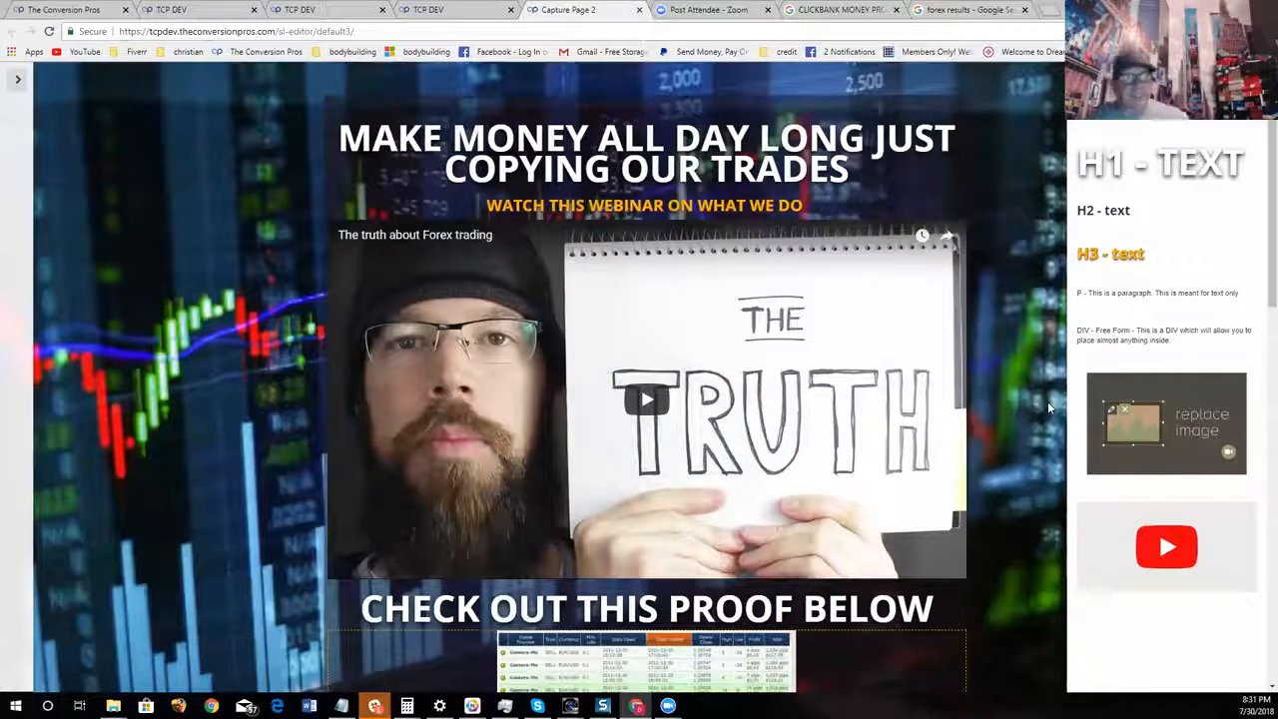
pyautogui.click(17, 79)
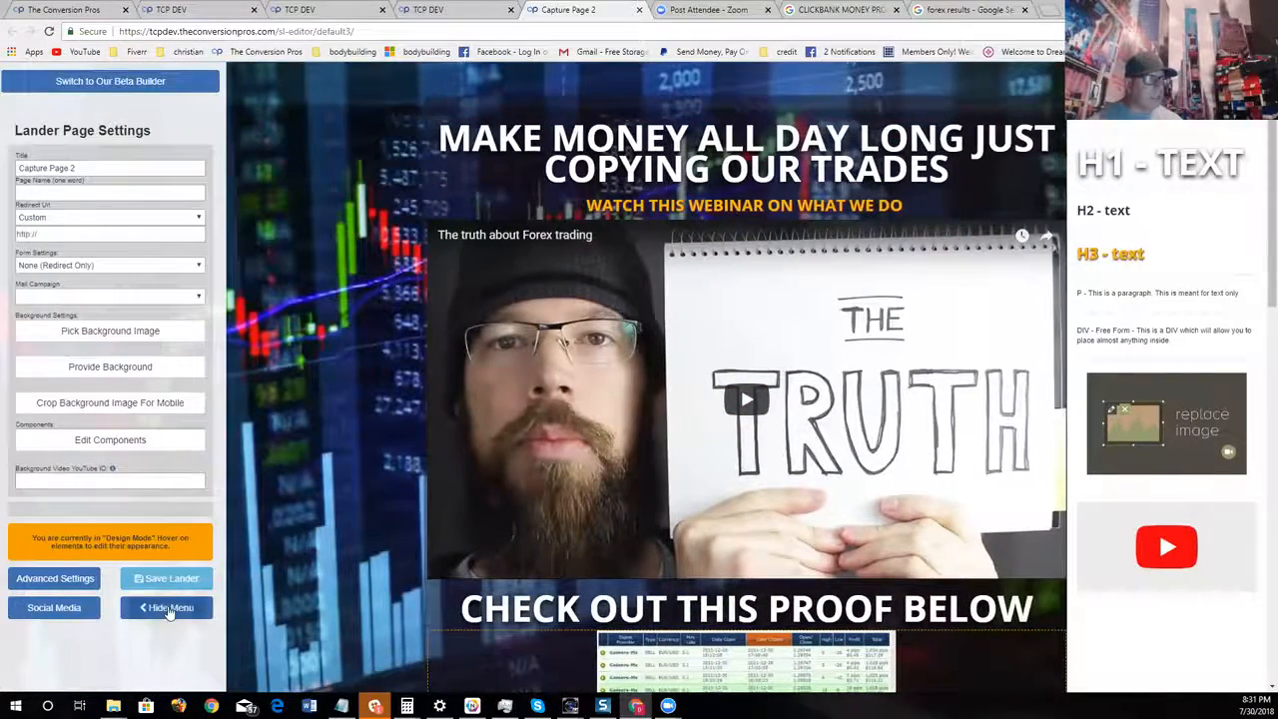
pyautogui.click(150, 440)
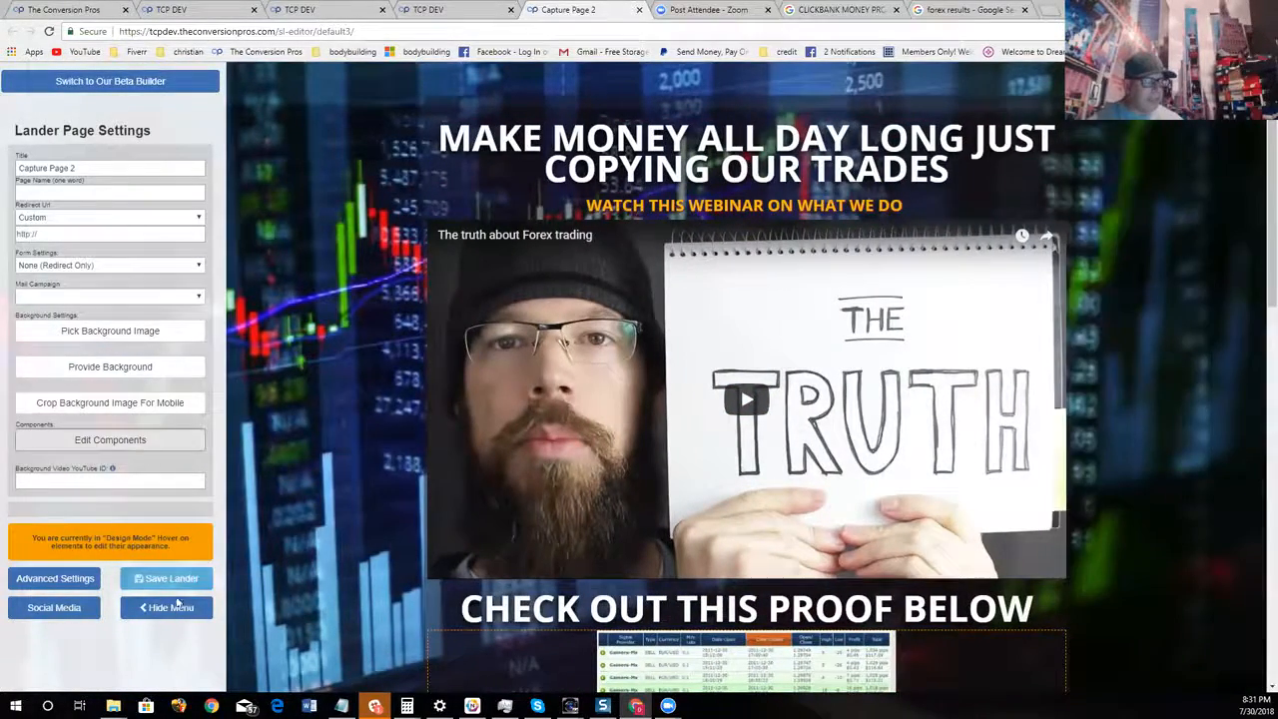
pyautogui.click(168, 607)
# Examine the forex page from the headline and webinar video down to the testimonial and money proof sections
pyautogui.scroll(-3, 1167, 354)
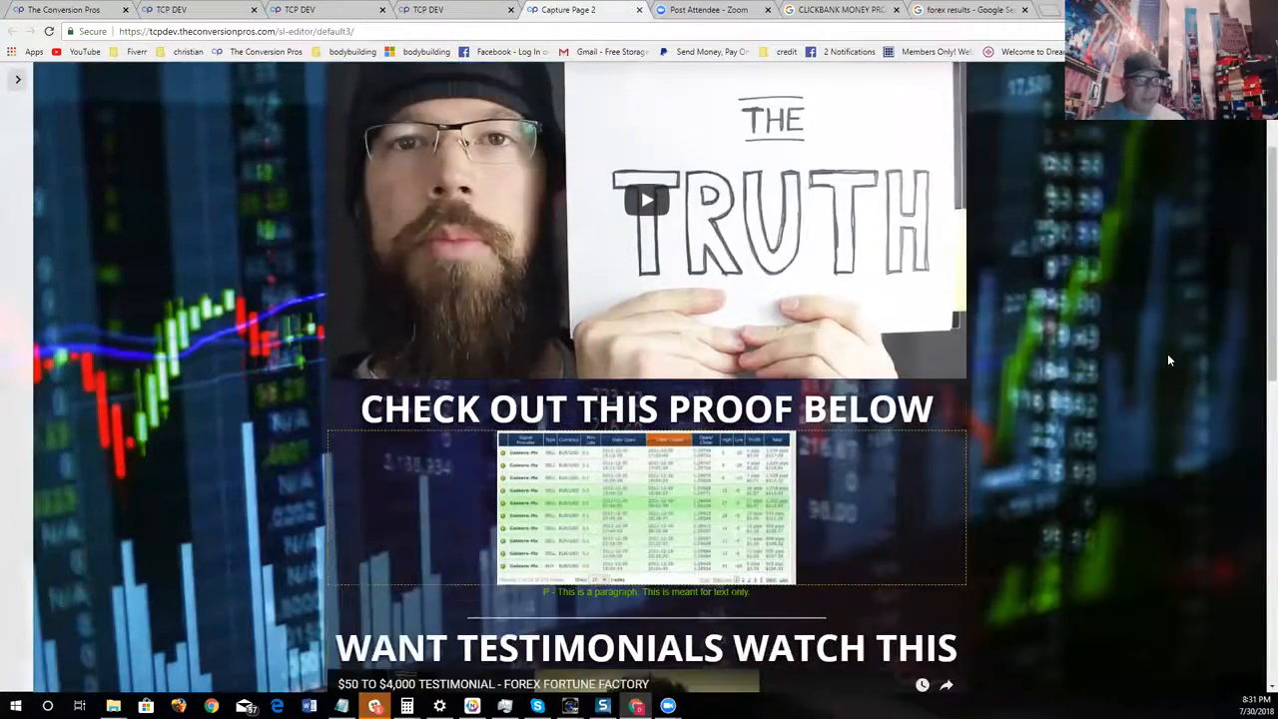
pyautogui.scroll(-5, 1168, 360)
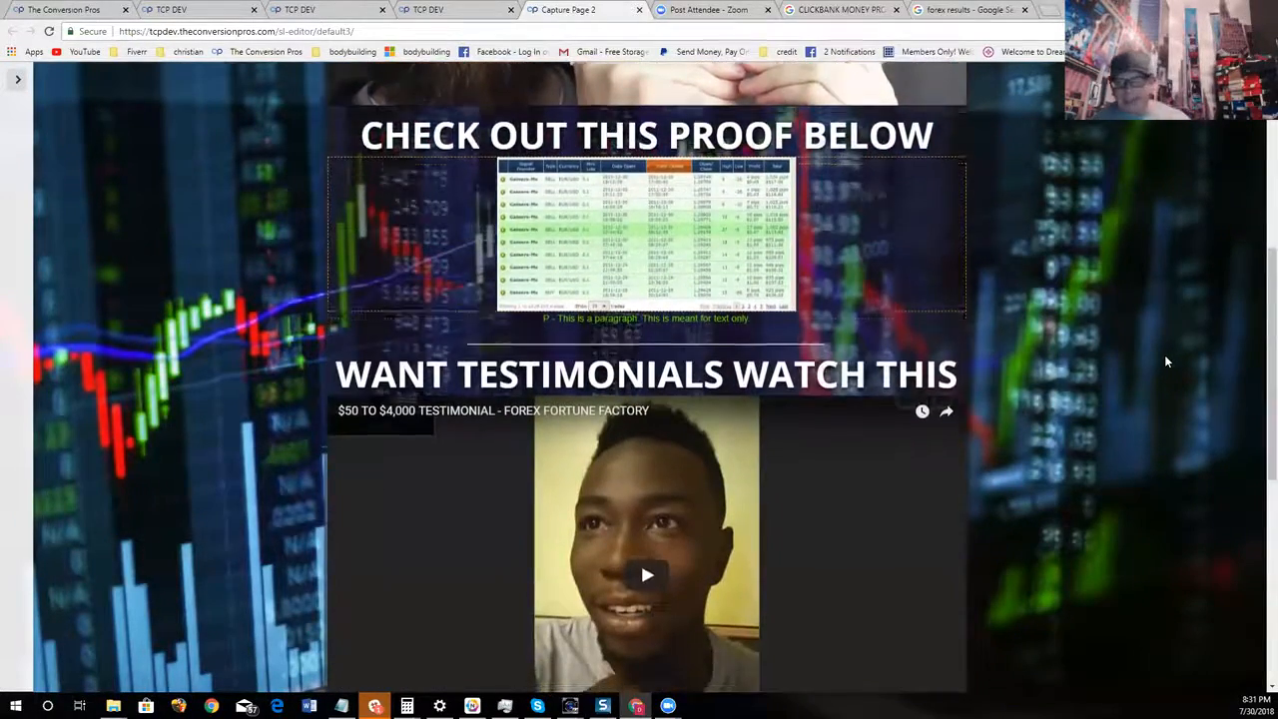
pyautogui.scroll(-2, 1164, 369)
pyautogui.scroll(7, 1172, 383)
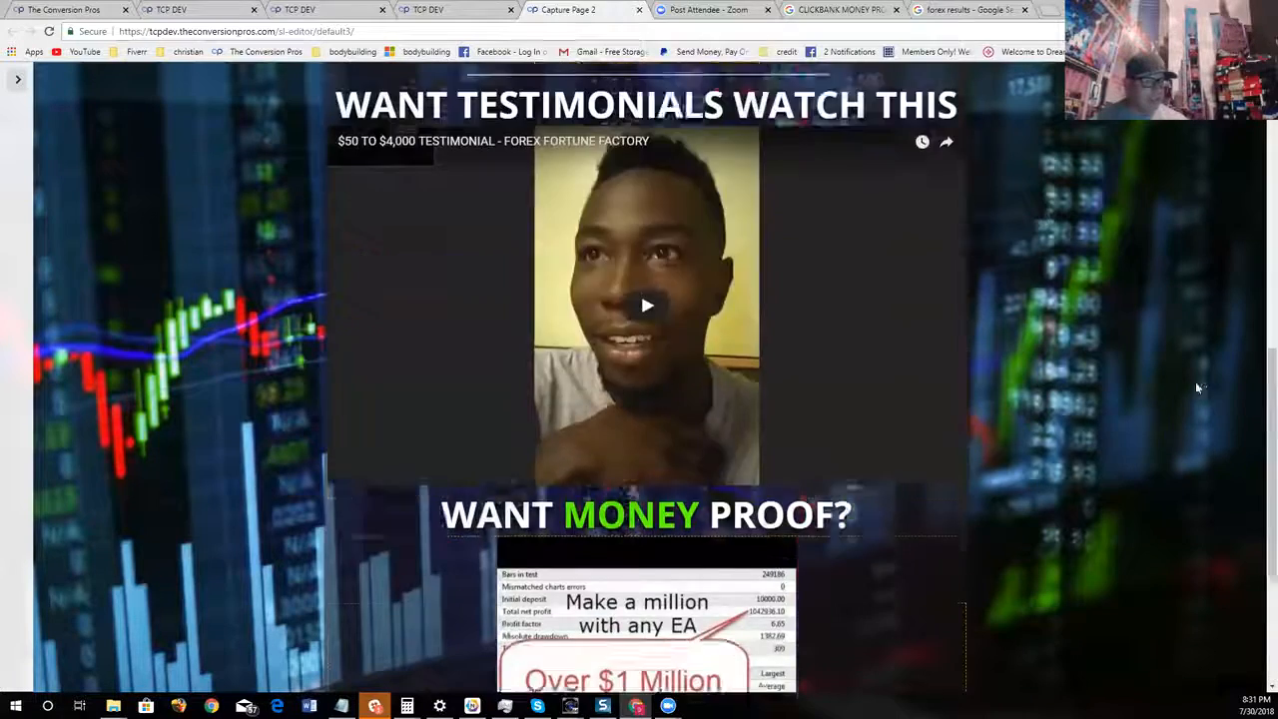
pyautogui.scroll(3, 1208, 402)
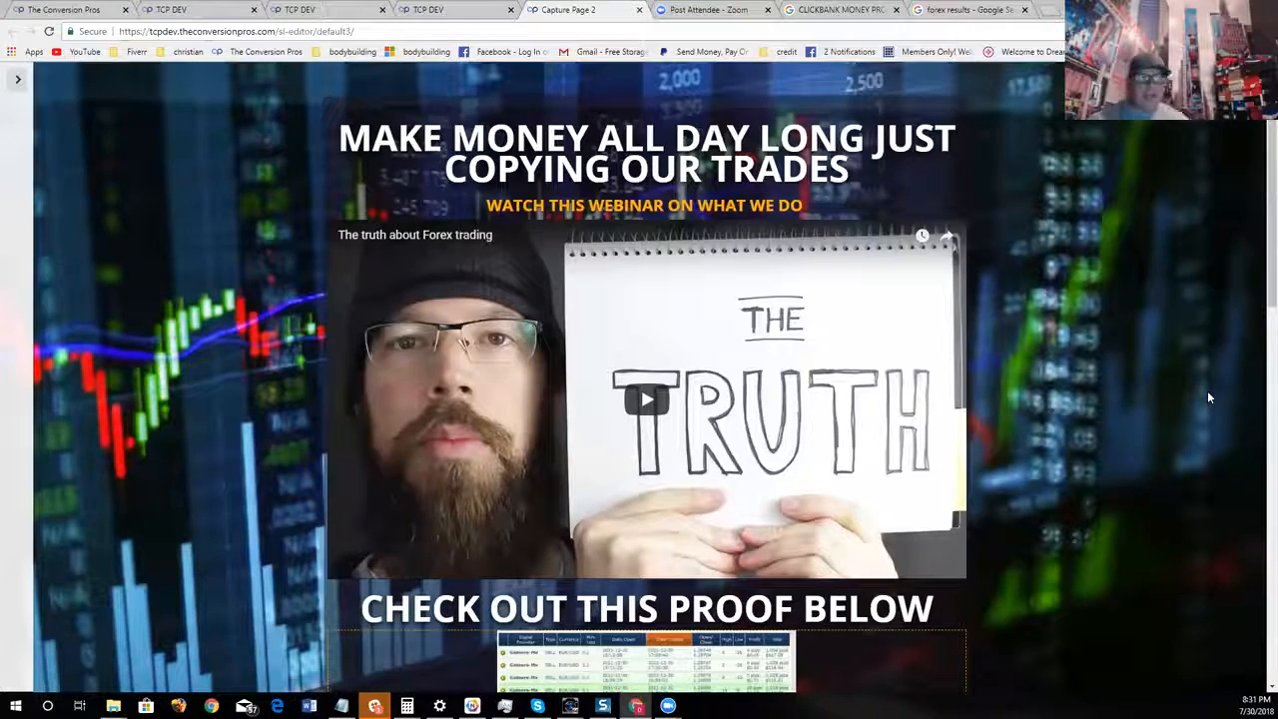
pyautogui.scroll(-2, 884, 516)
pyautogui.scroll(2, 899, 521)
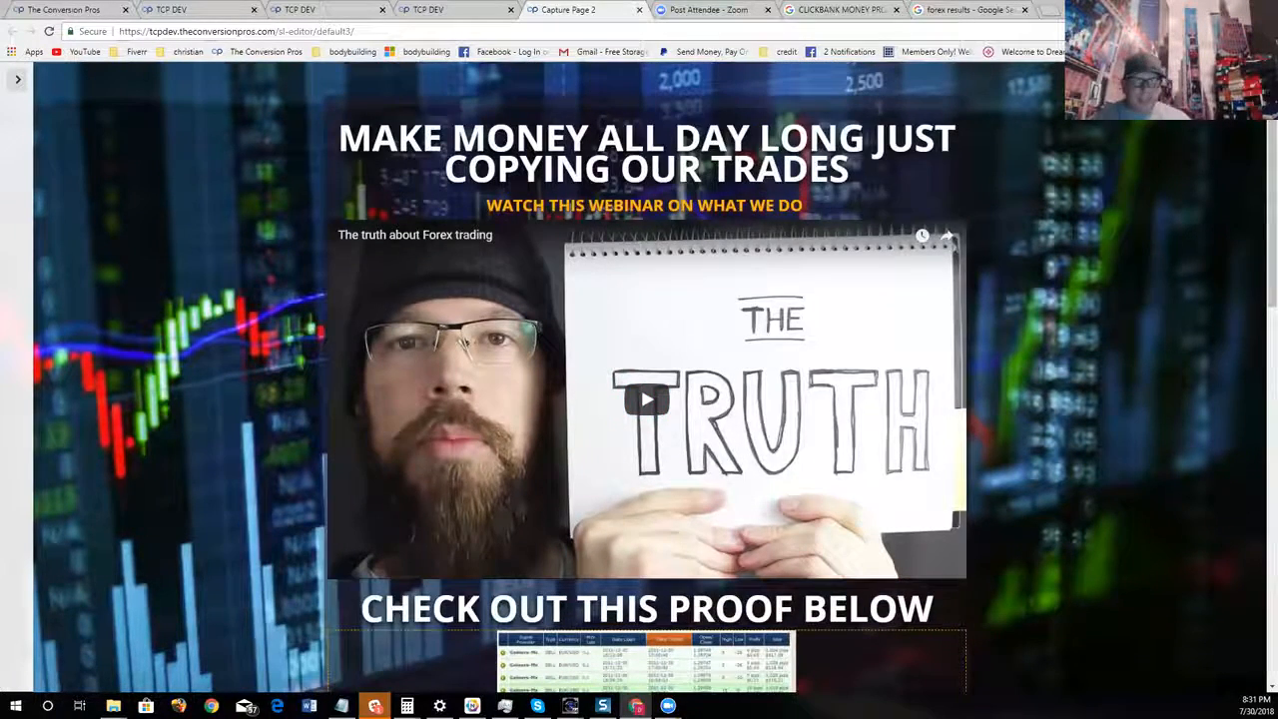
# Zoom the browser out to 33% to view the whole forex capture page at once
pyautogui.click(1266, 31)
pyautogui.click(1184, 182)
pyautogui.click(1184, 182)
pyautogui.click(1184, 182)
pyautogui.click(1184, 182)
pyautogui.click(1185, 181)
pyautogui.click(1185, 181)
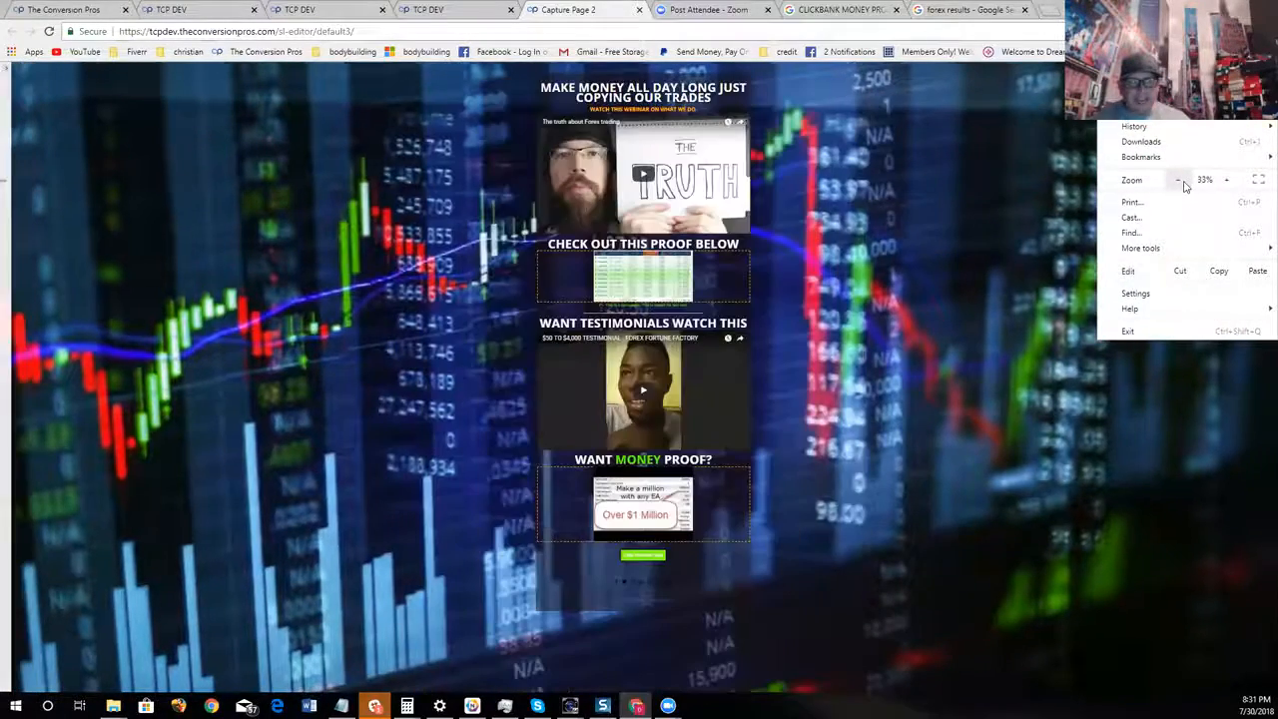
pyautogui.click(1228, 184)
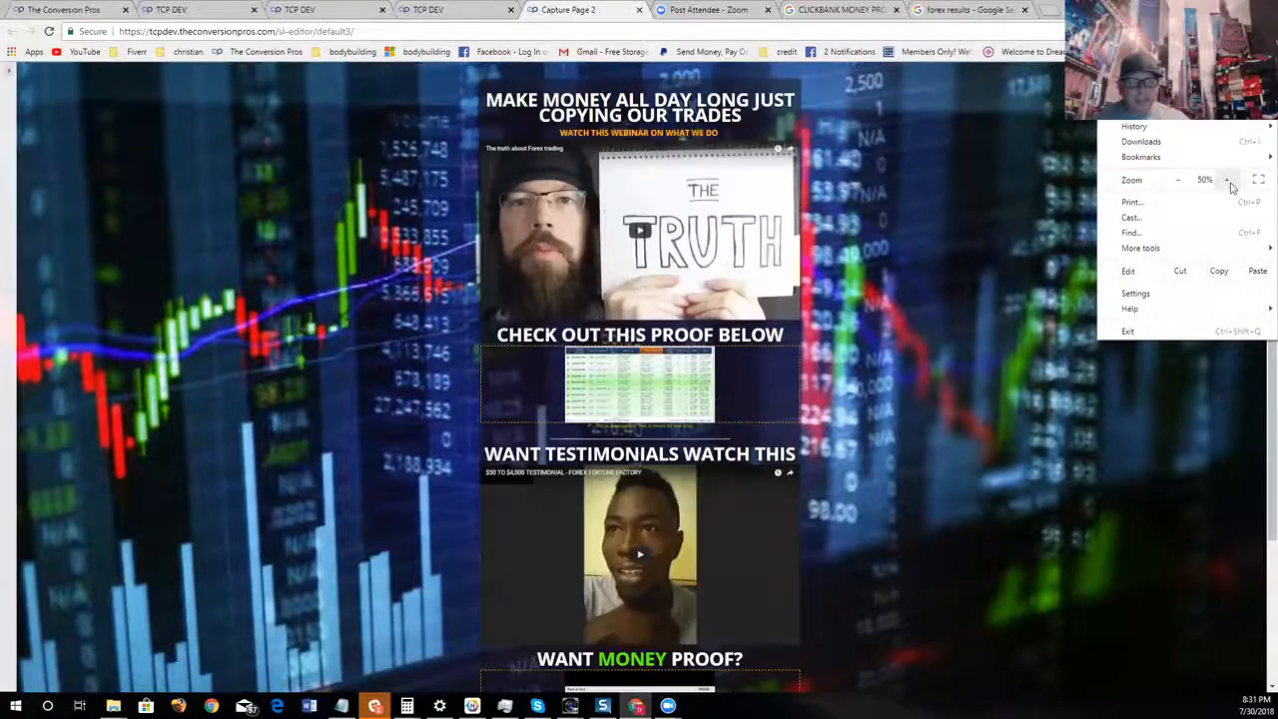
pyautogui.click(1178, 180)
pyautogui.click(1013, 305)
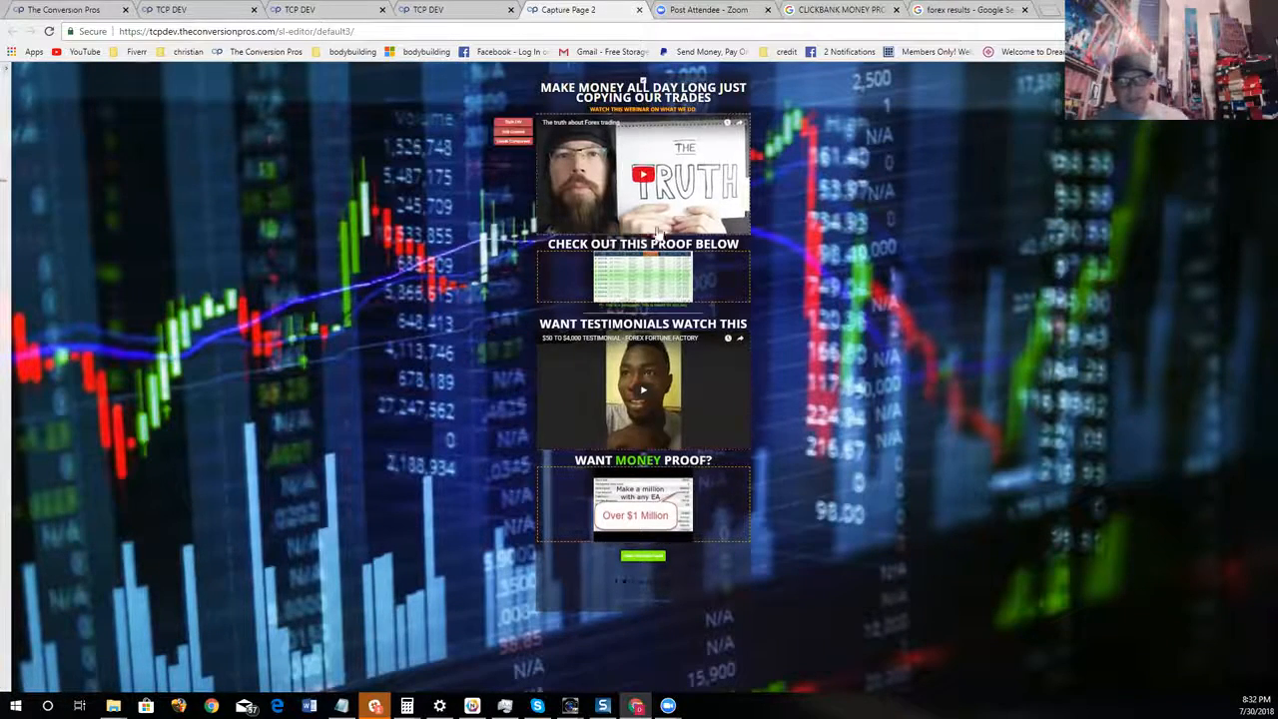
# Restore the browser zoom to 100% for the forex capture page
pyautogui.click(1265, 31)
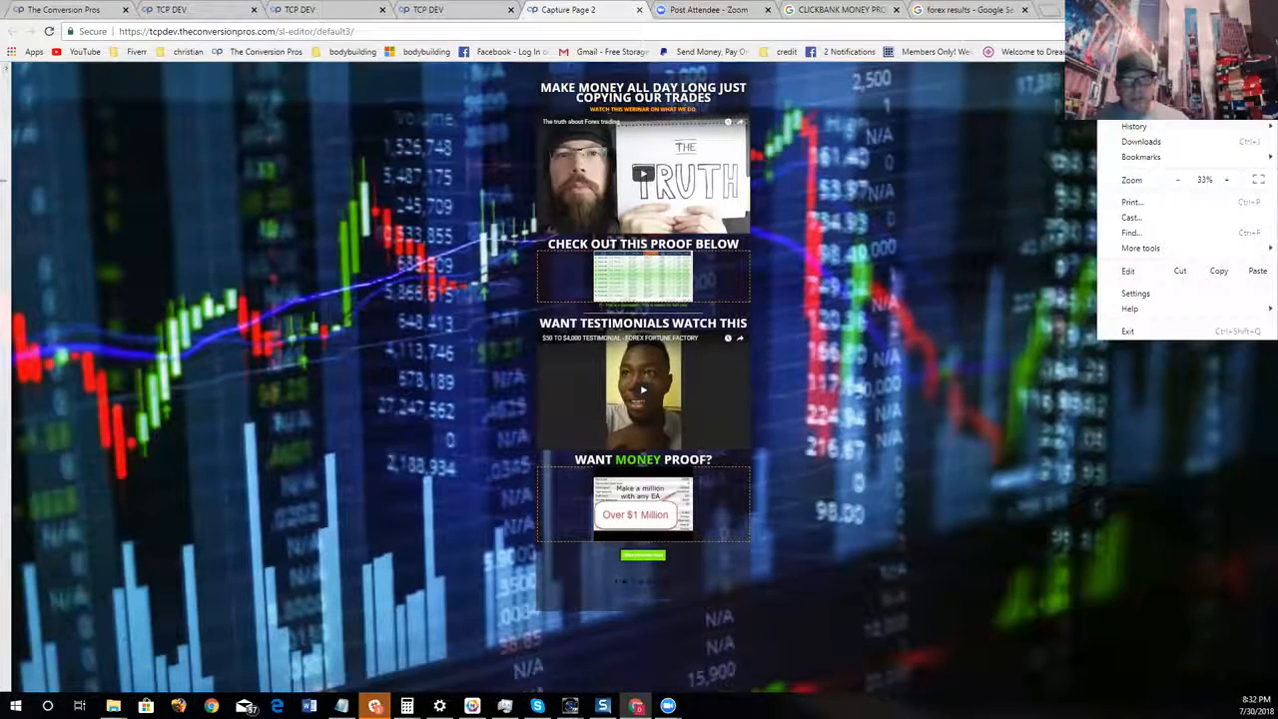
pyautogui.click(1226, 180)
pyautogui.click(1226, 180)
pyautogui.click(1226, 180)
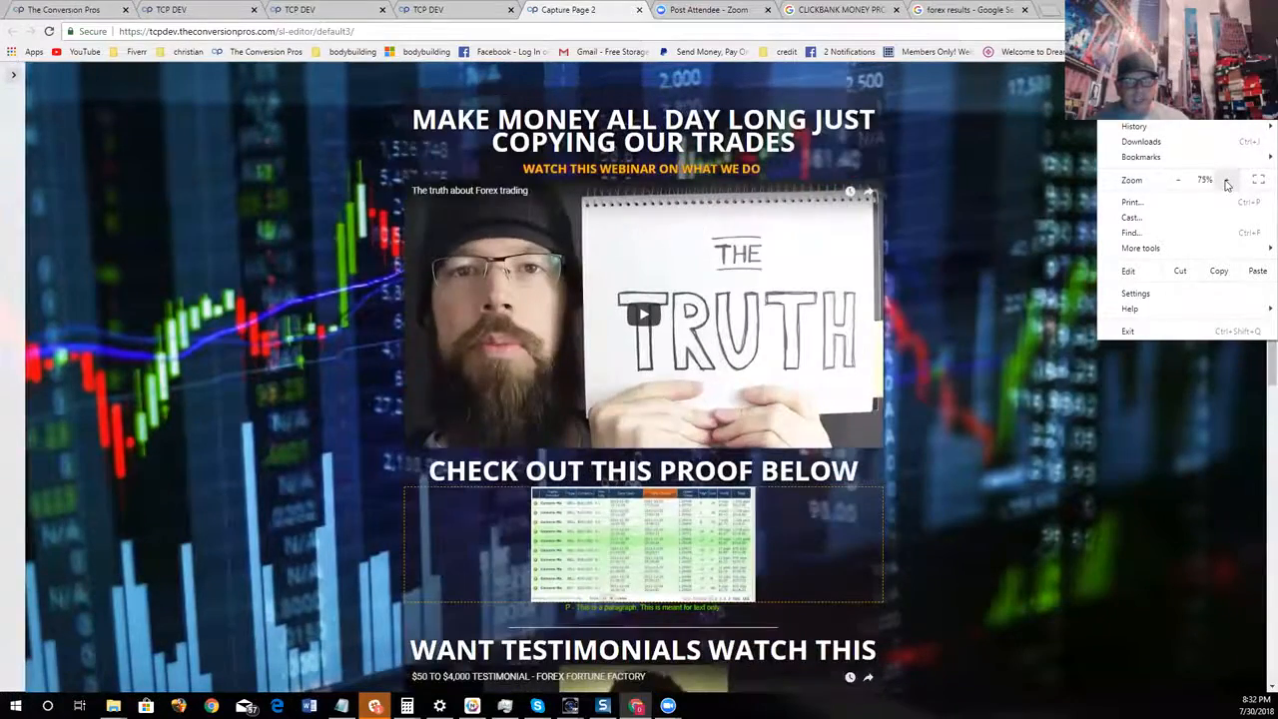
pyautogui.click(1226, 179)
pyautogui.click(1227, 179)
pyautogui.click(1227, 180)
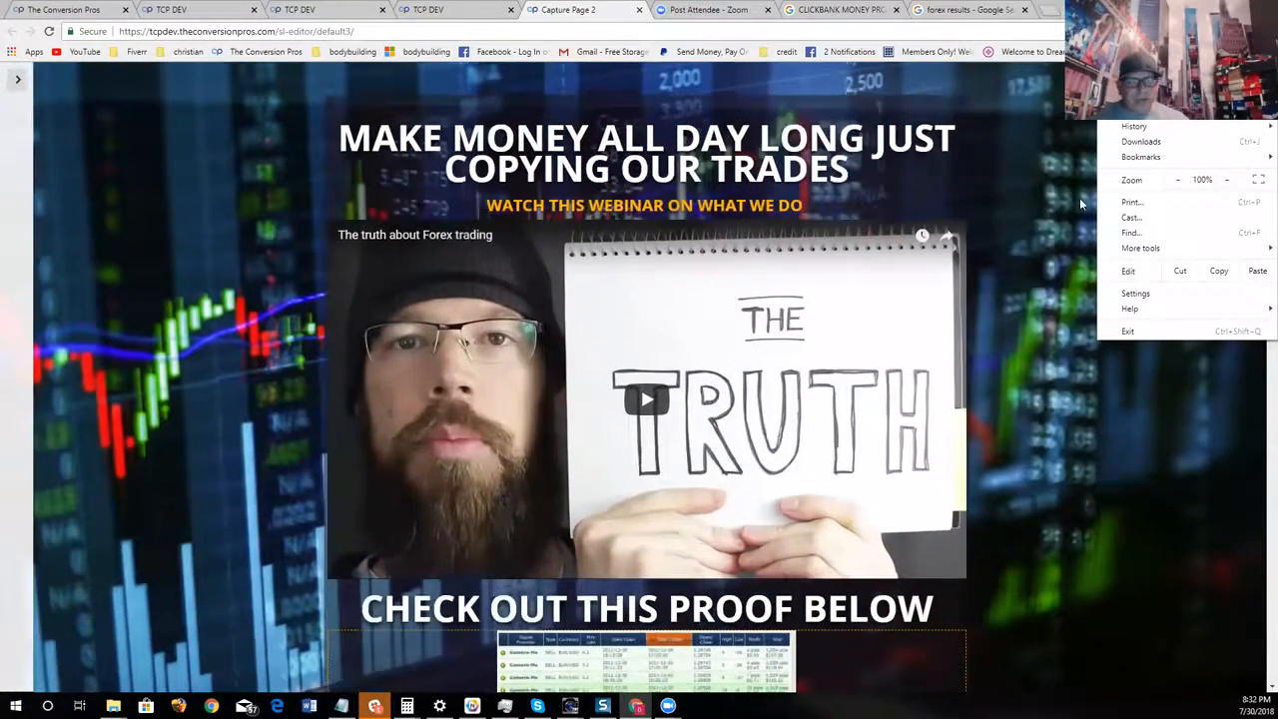
pyautogui.click(1079, 202)
pyautogui.scroll(-2, 1092, 202)
pyautogui.scroll(2, 1093, 201)
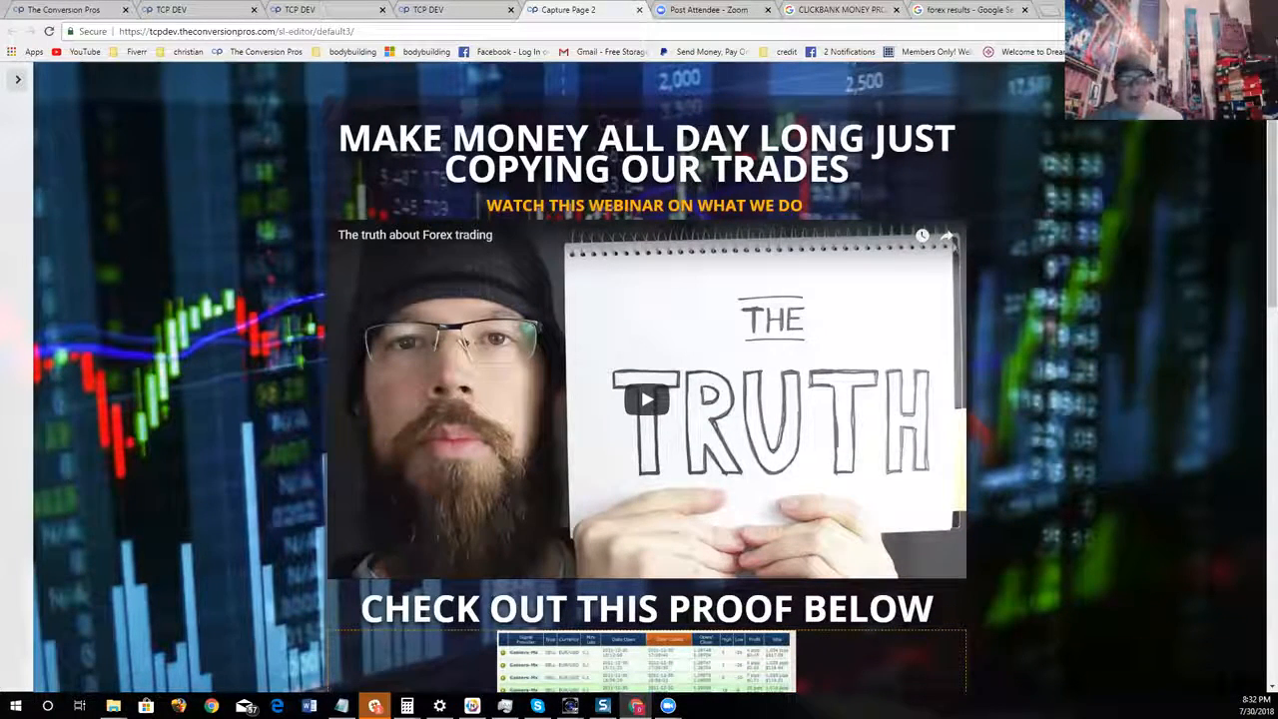
pyautogui.scroll(-4, 1048, 526)
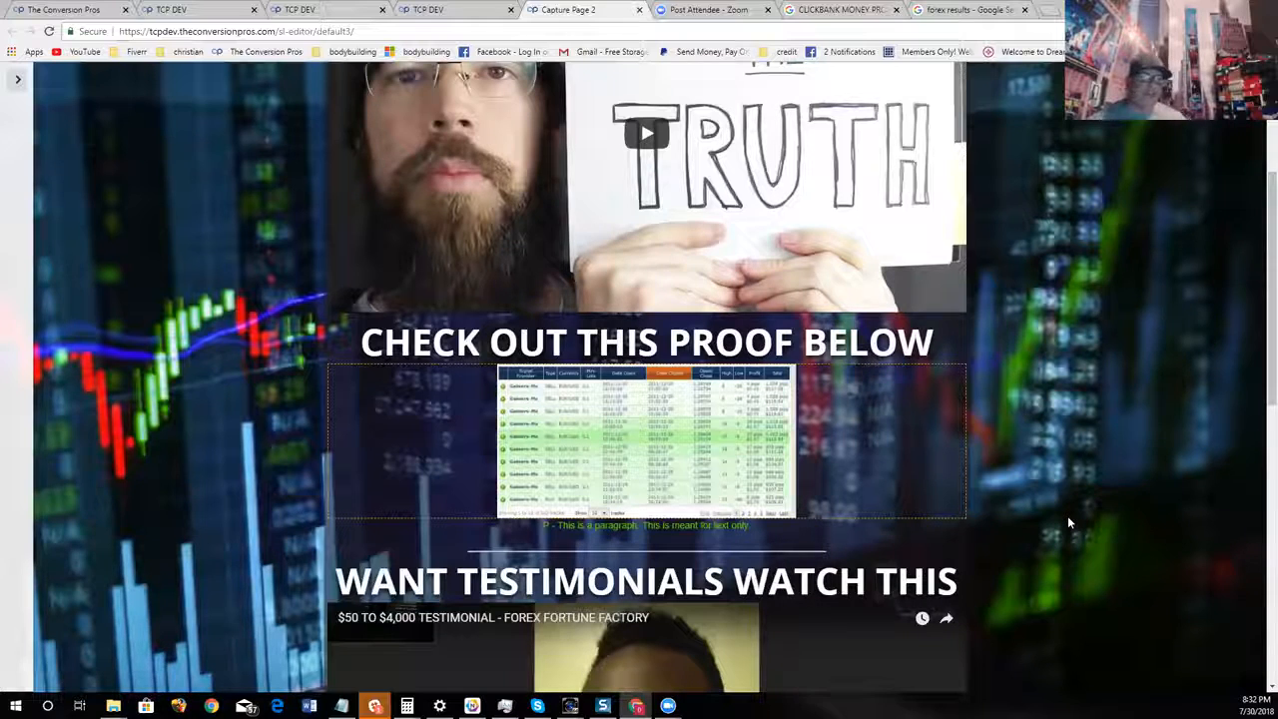
pyautogui.scroll(3, 1193, 451)
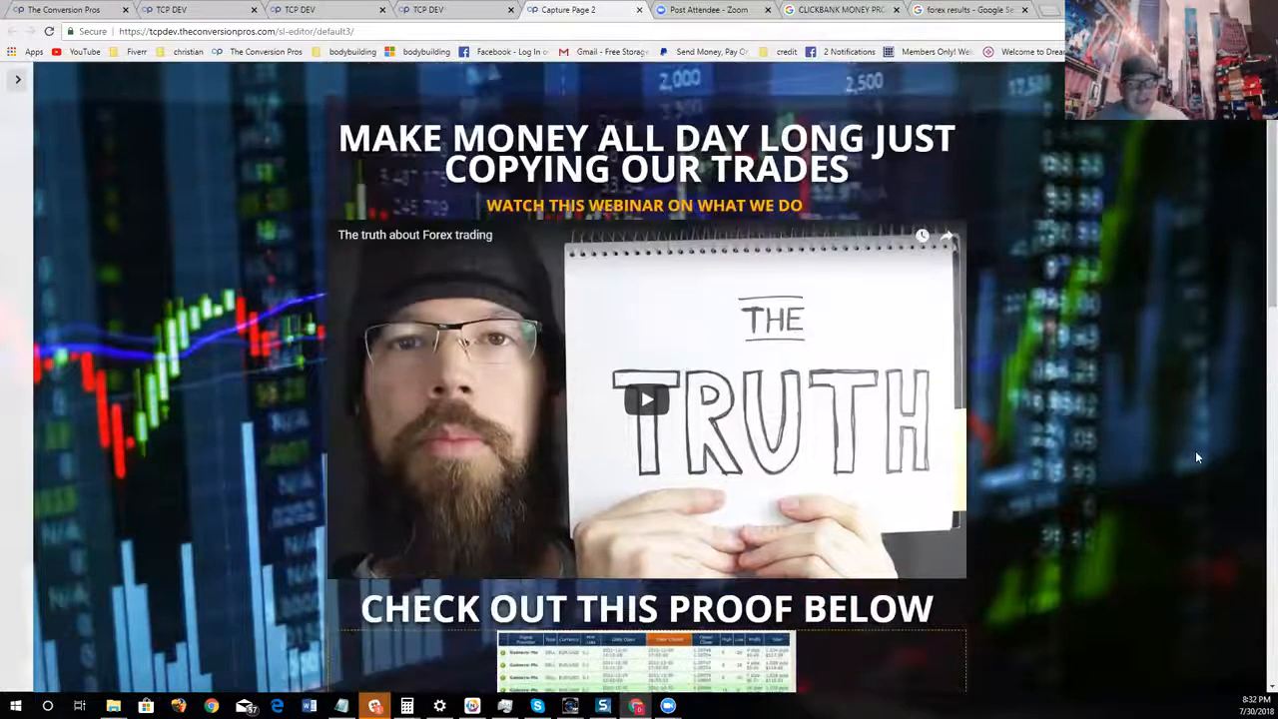
pyautogui.scroll(-1, 1201, 457)
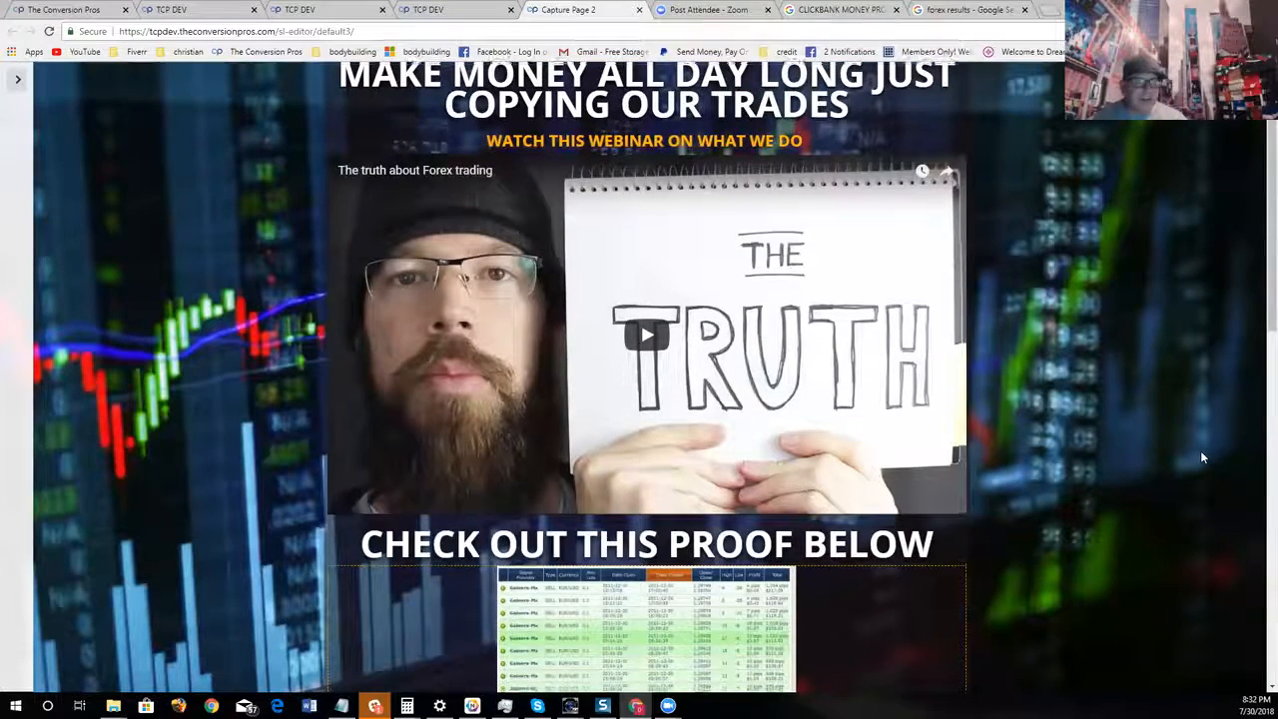
pyautogui.scroll(1, 1200, 458)
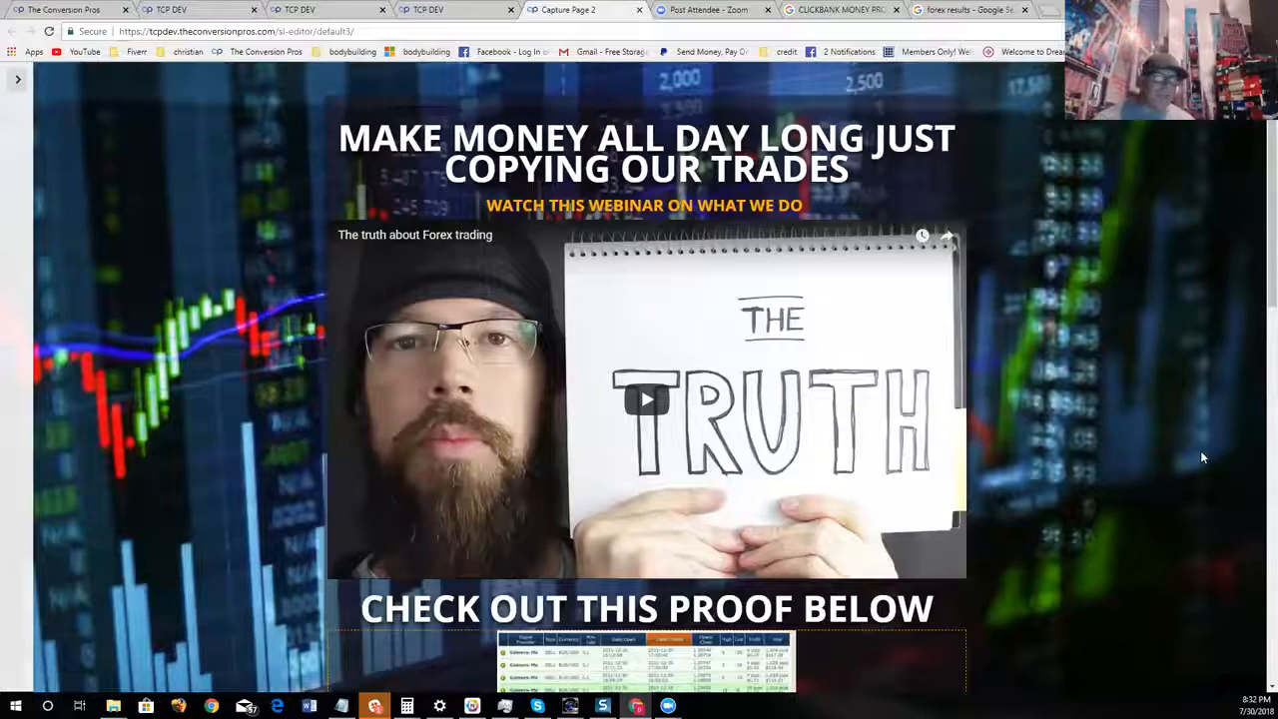
# Reopen the component palette and add an H1 text component above the "CHECK OUT THIS PROOF BELOW" heading
pyautogui.click(17, 79)
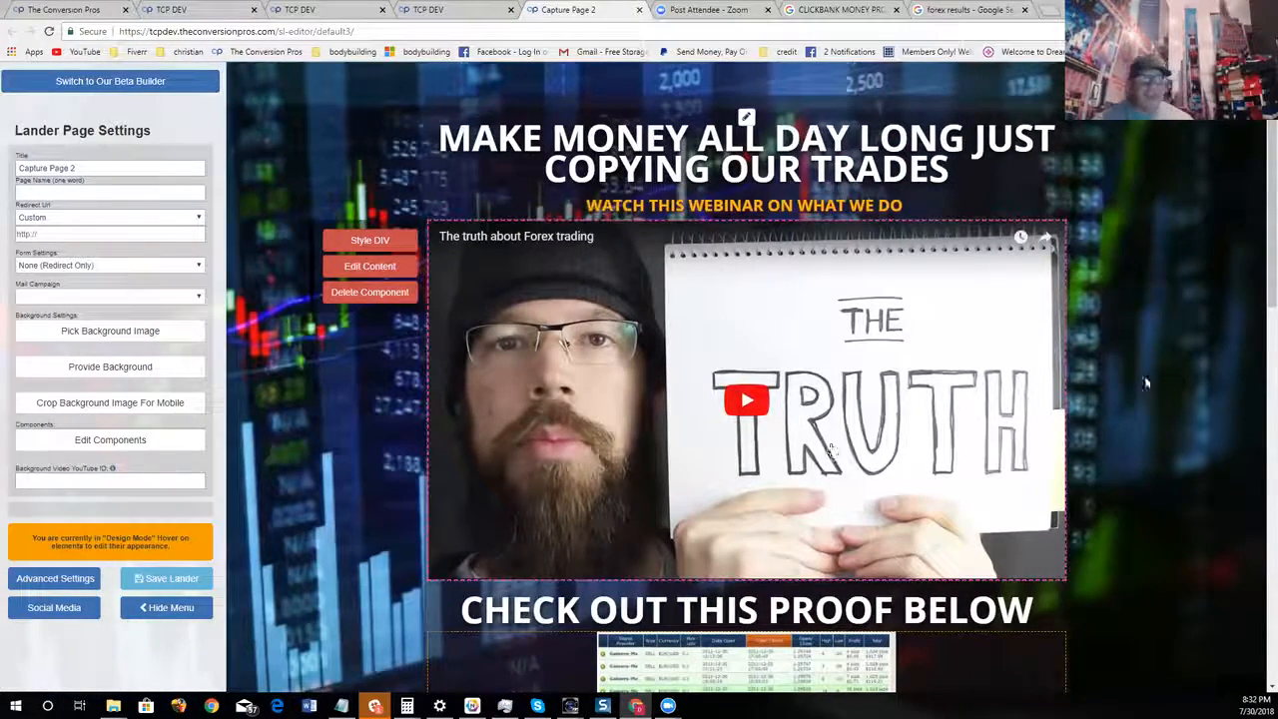
pyautogui.scroll(-2, 1198, 388)
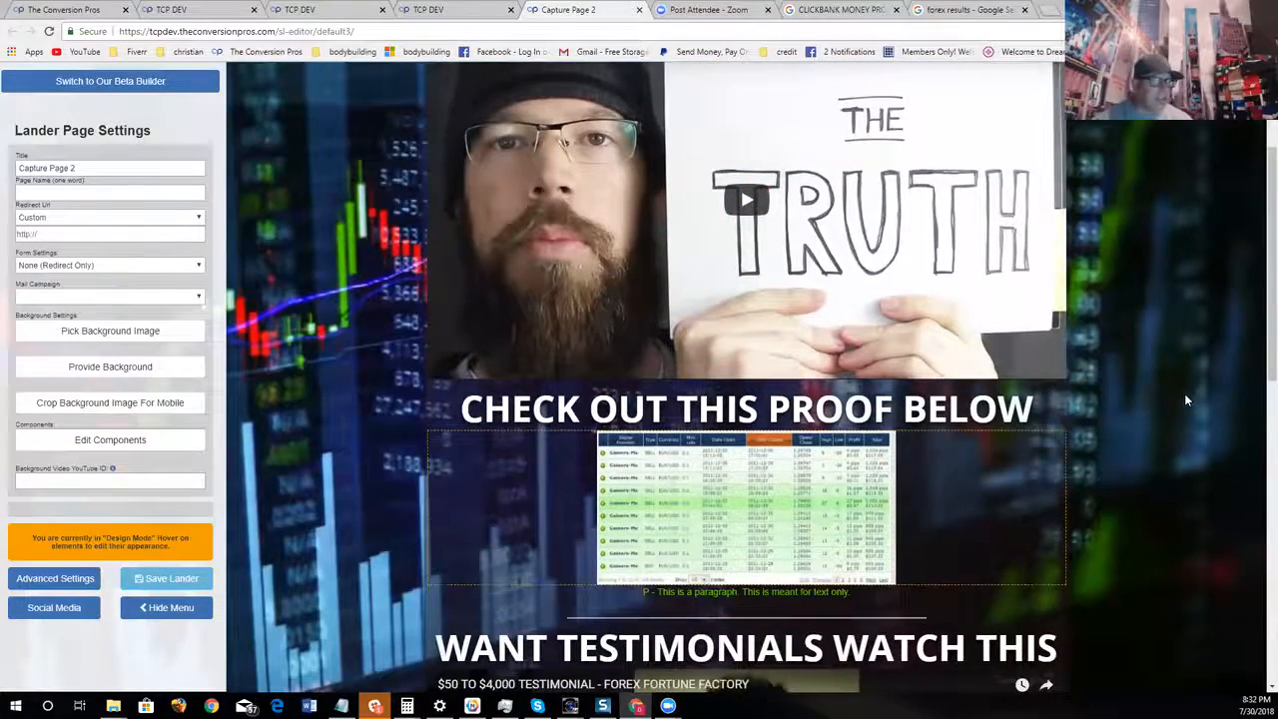
pyautogui.click(111, 440)
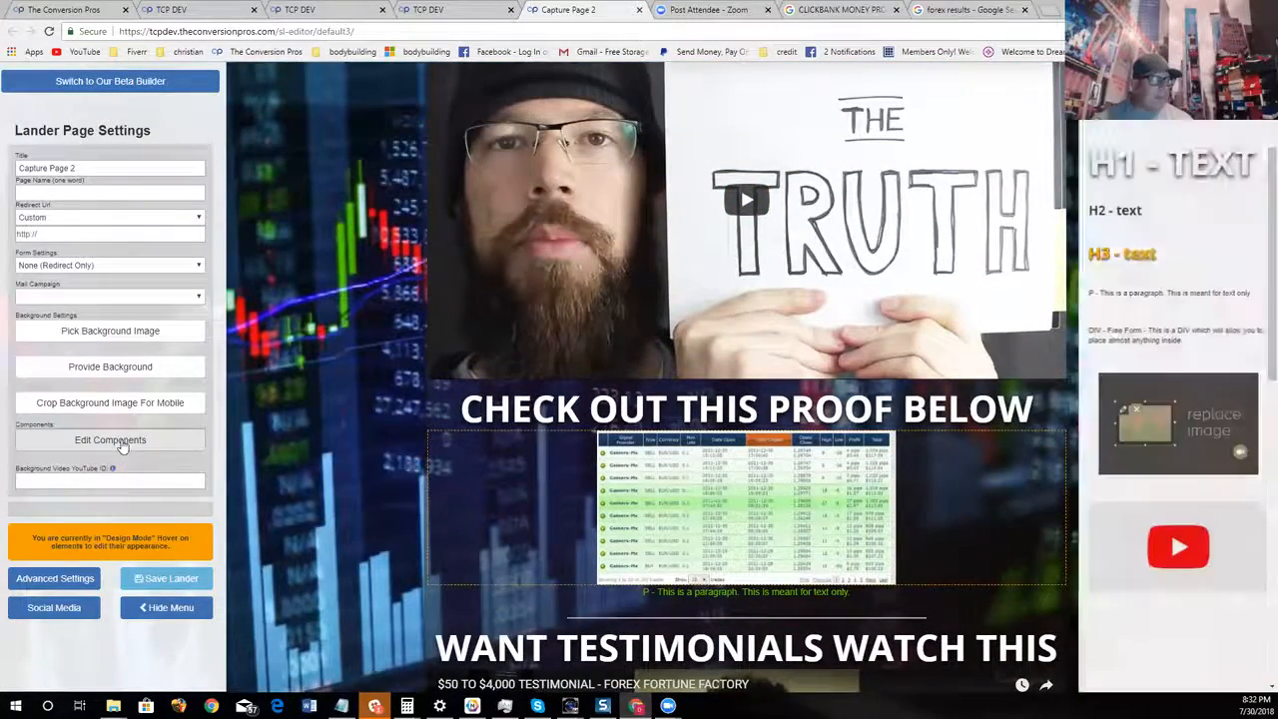
pyautogui.moveTo(1159, 165); pyautogui.dragTo(700, 399)
# Add two placeholder image components between the webinar video and the new H1 text
pyautogui.moveTo(1164, 439); pyautogui.dragTo(776, 396)
pyautogui.moveTo(1191, 513); pyautogui.dragTo(811, 370)
pyautogui.scroll(-3, 1053, 524)
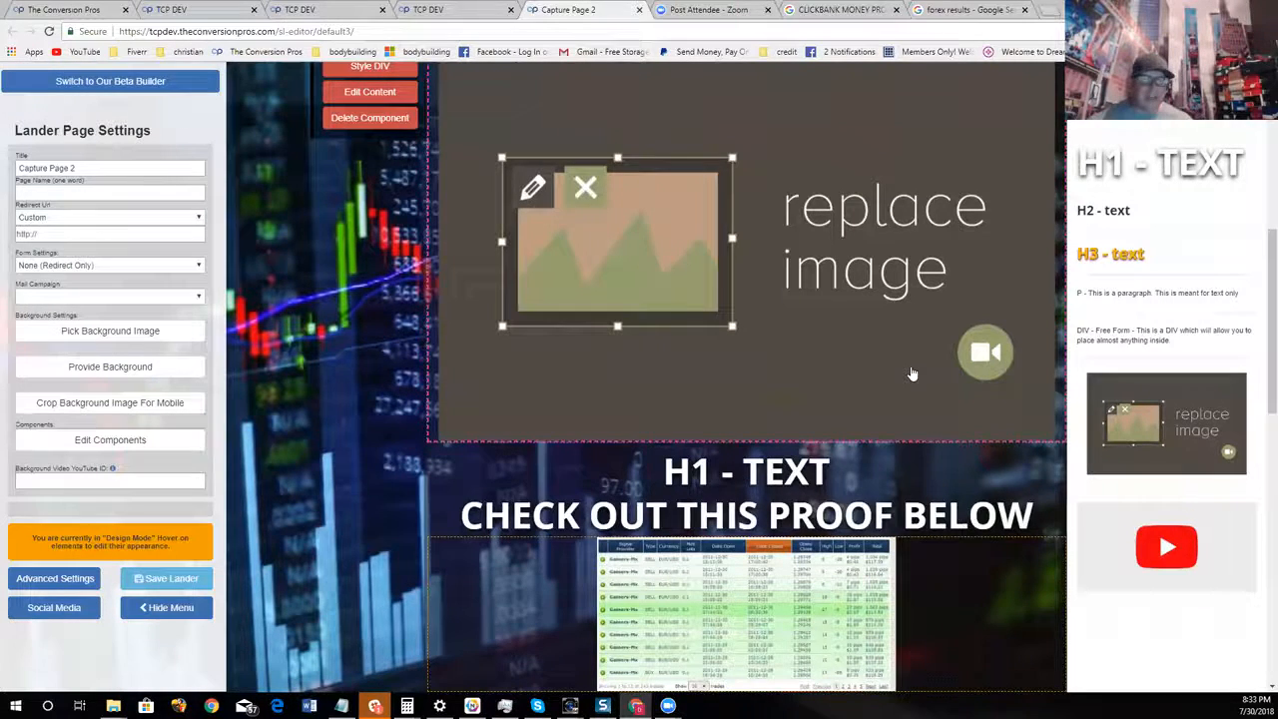
pyautogui.moveTo(1182, 434); pyautogui.dragTo(829, 439)
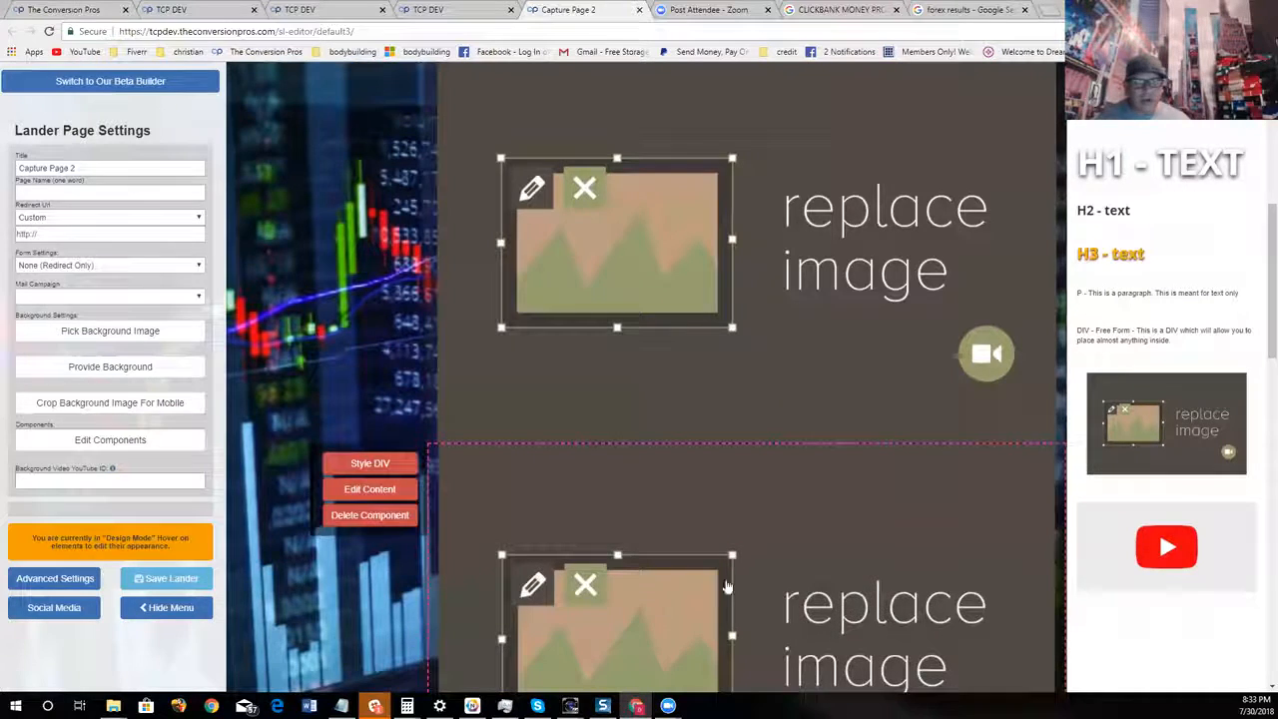
# Delete both placeholder image components below the webinar video
pyautogui.click(370, 514)
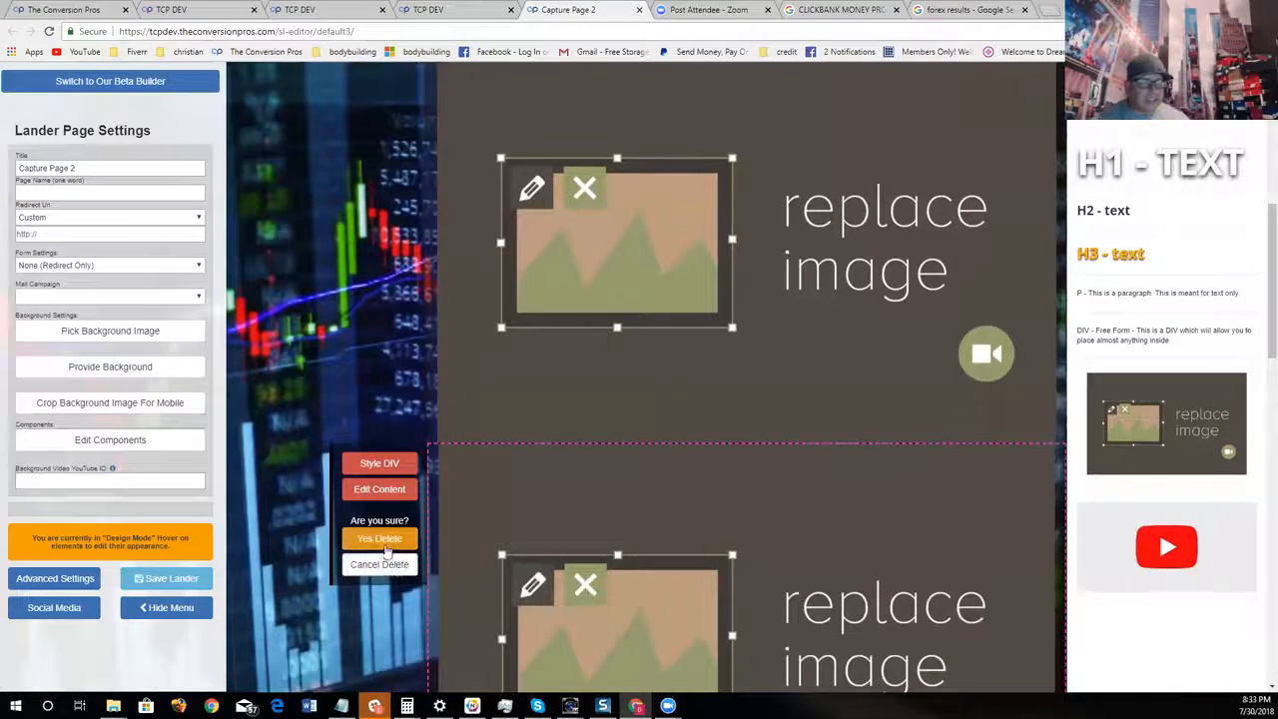
pyautogui.click(374, 563)
pyautogui.scroll(3, 767, 562)
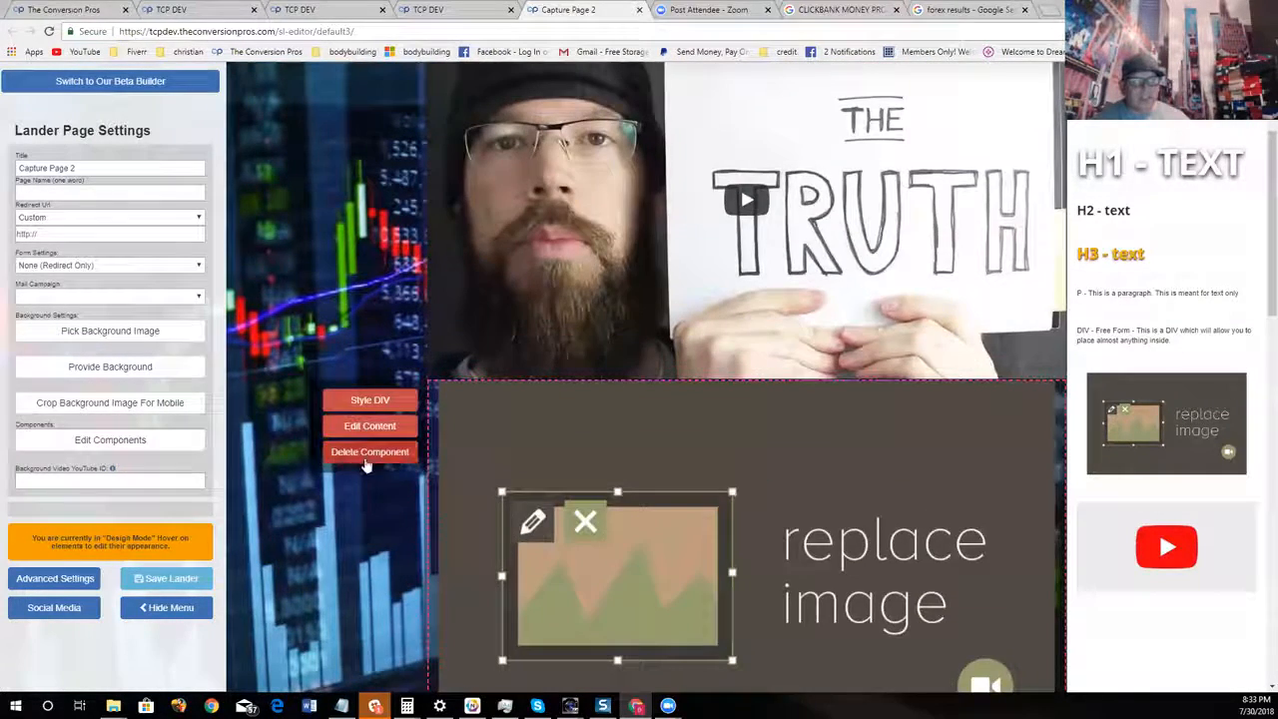
pyautogui.click(379, 452)
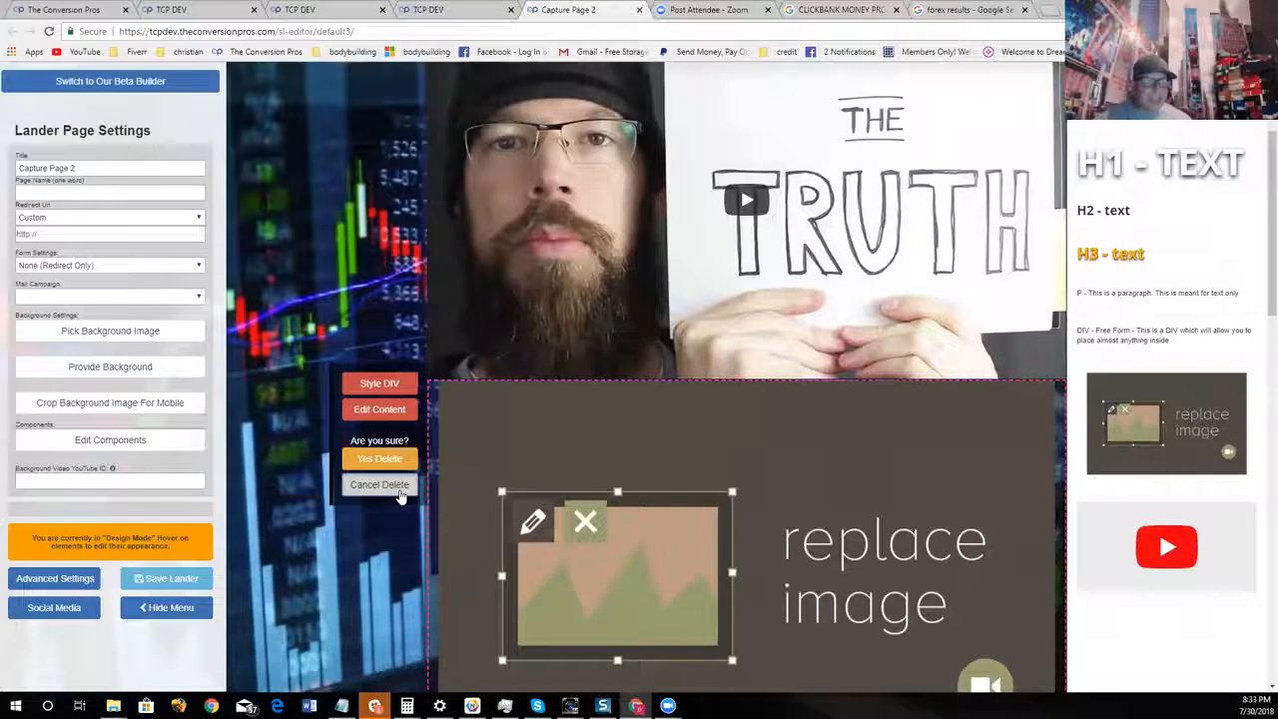
pyautogui.click(379, 459)
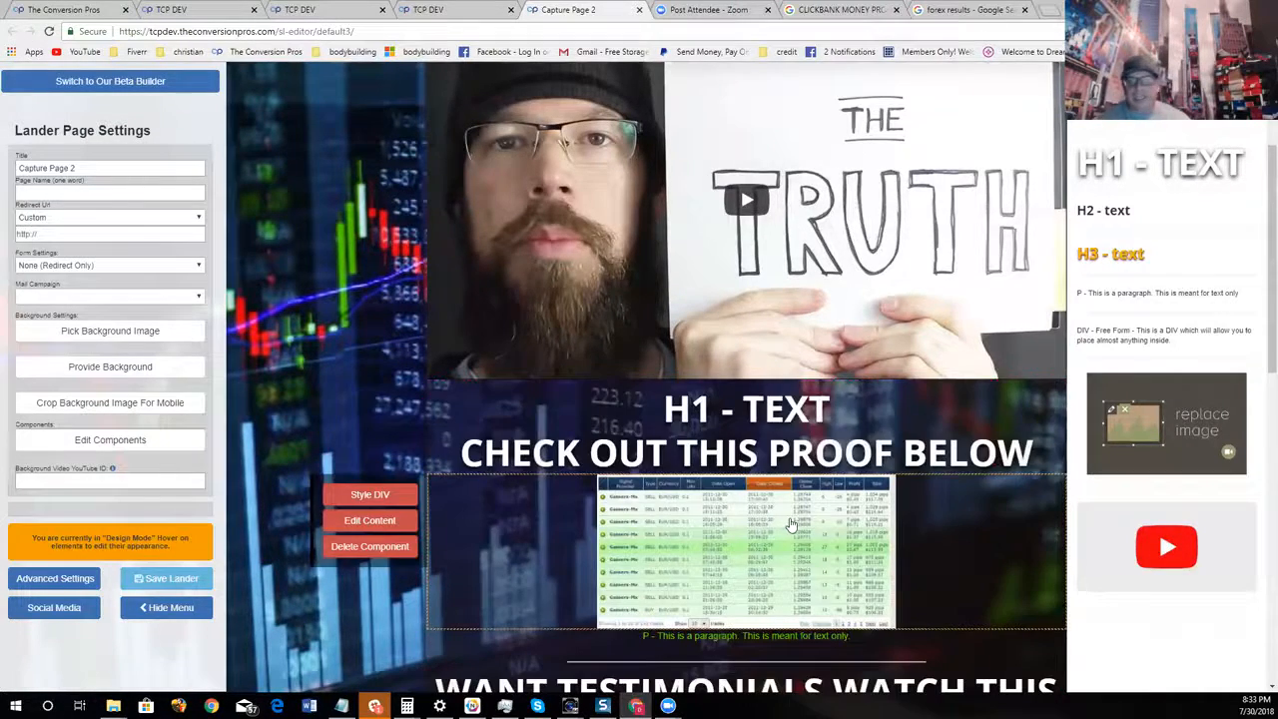
# Close the component palette and hide the lander page settings again
pyautogui.scroll(2, 791, 526)
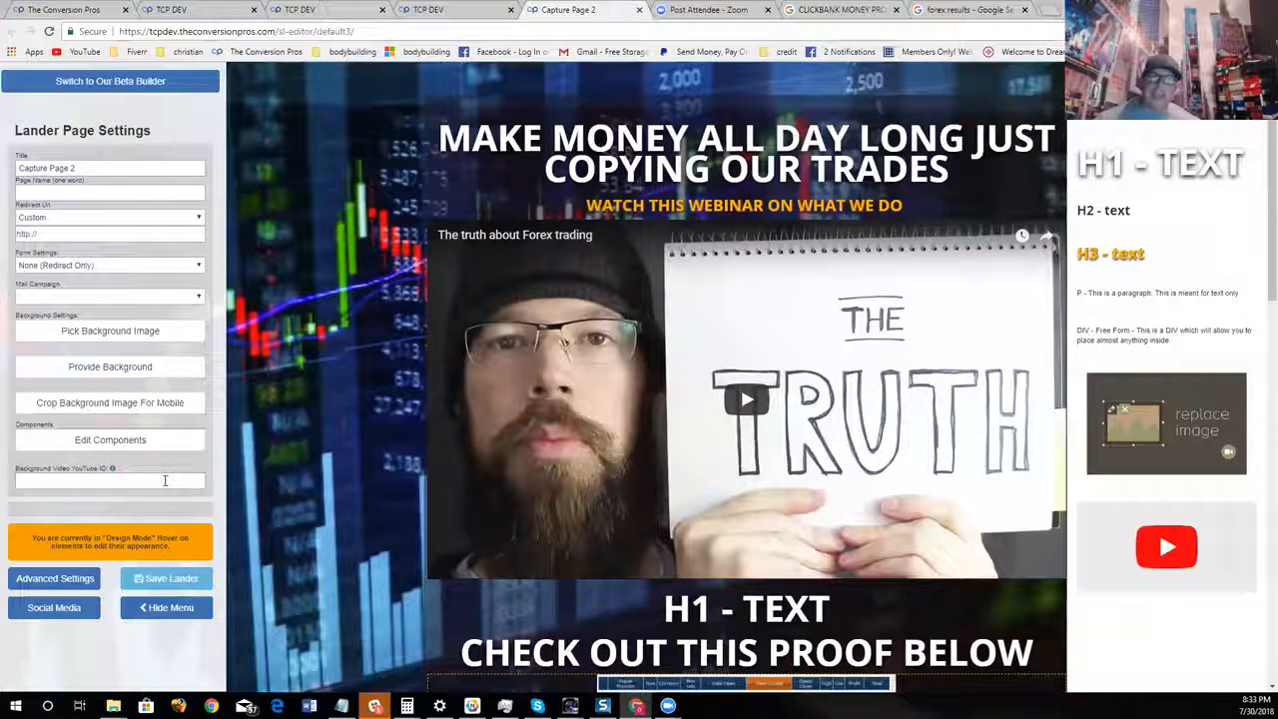
pyautogui.moveTo(530, 165)
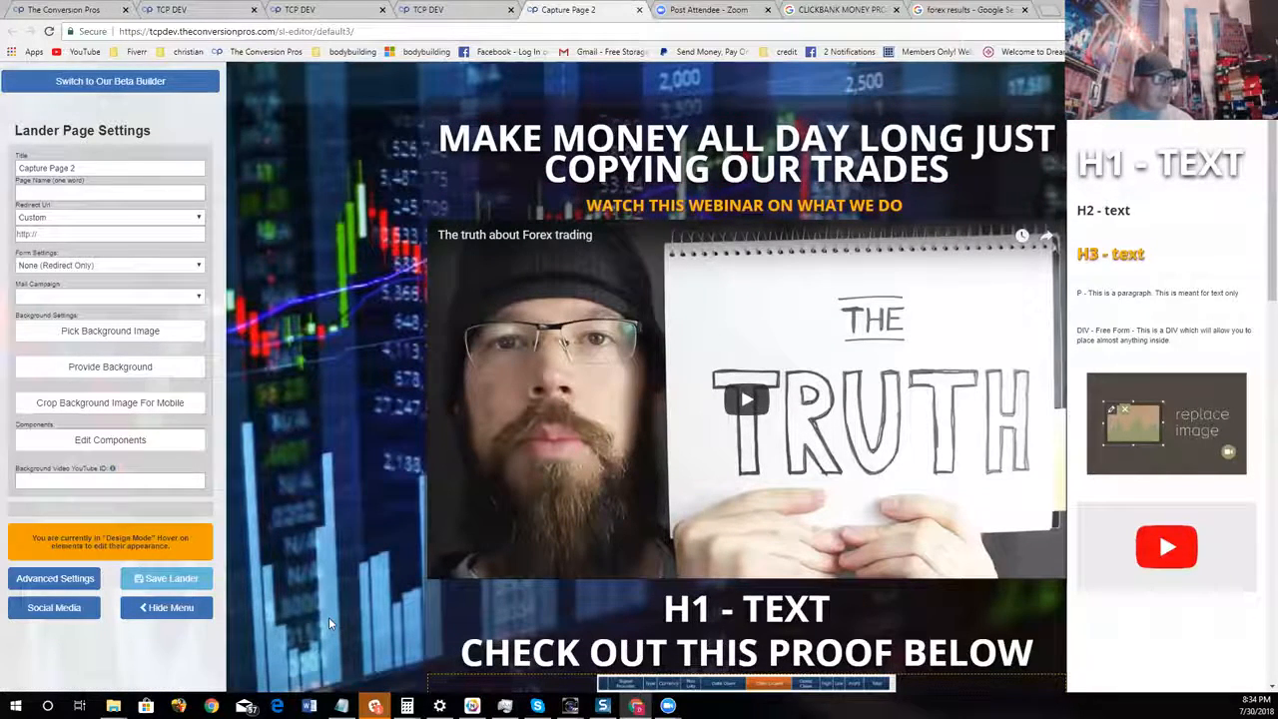
pyautogui.click(153, 445)
pyautogui.click(166, 607)
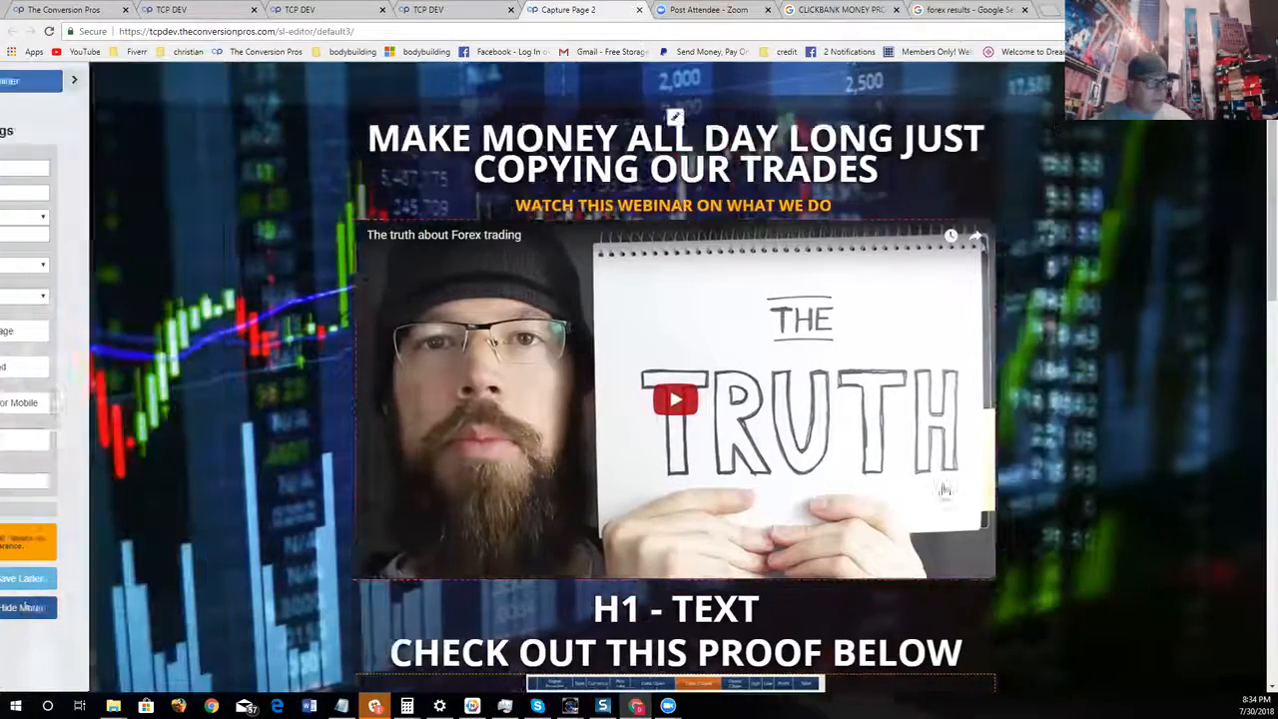
# Review the full forex page from the main headline down to the "Take The Free Tour!" button
pyautogui.scroll(-3, 1125, 349)
pyautogui.scroll(-7, 1139, 405)
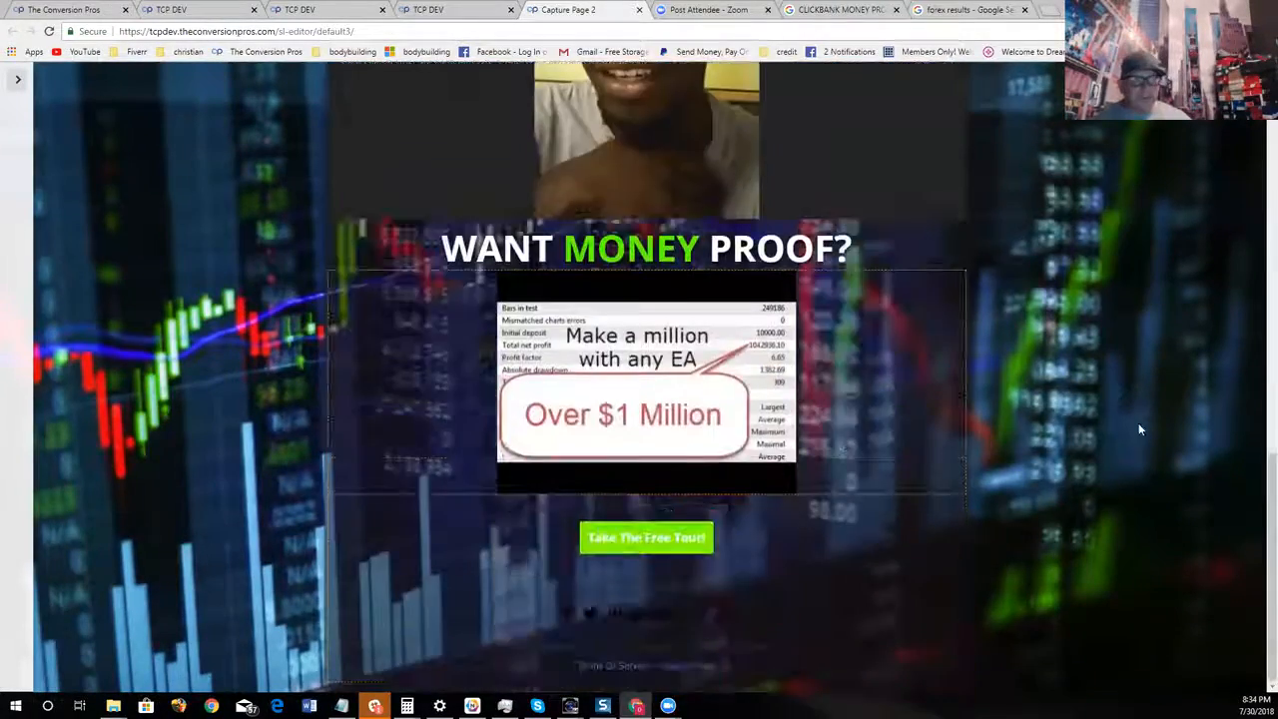
pyautogui.scroll(7, 1142, 418)
pyautogui.scroll(3, 1156, 408)
pyautogui.scroll(-7, 1154, 414)
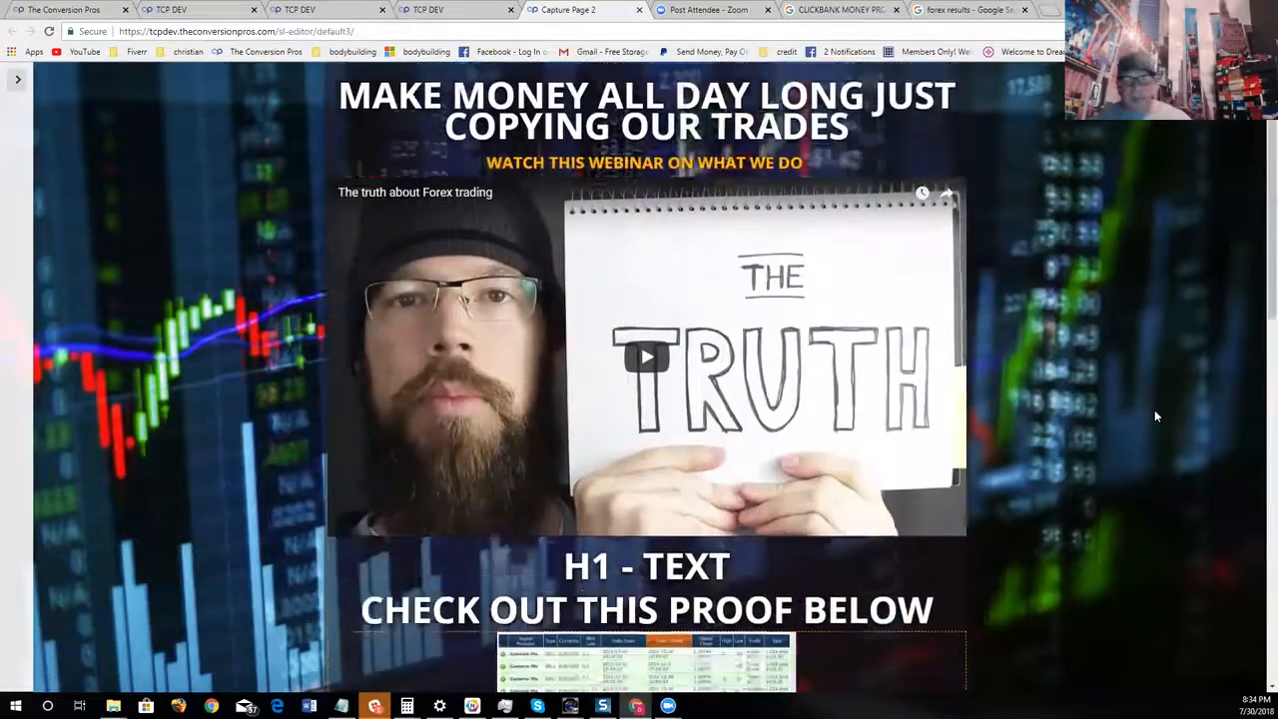
pyautogui.scroll(-5, 1149, 424)
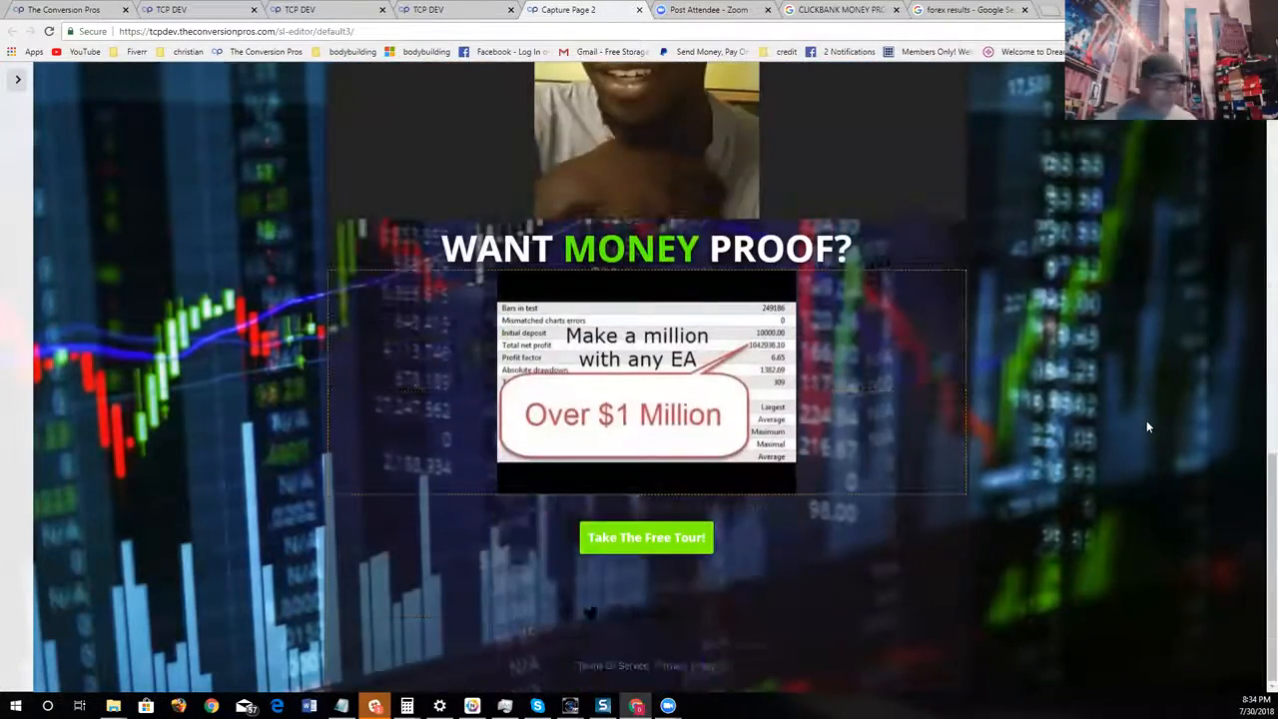
pyautogui.scroll(8, 1143, 421)
pyautogui.scroll(2, 1142, 422)
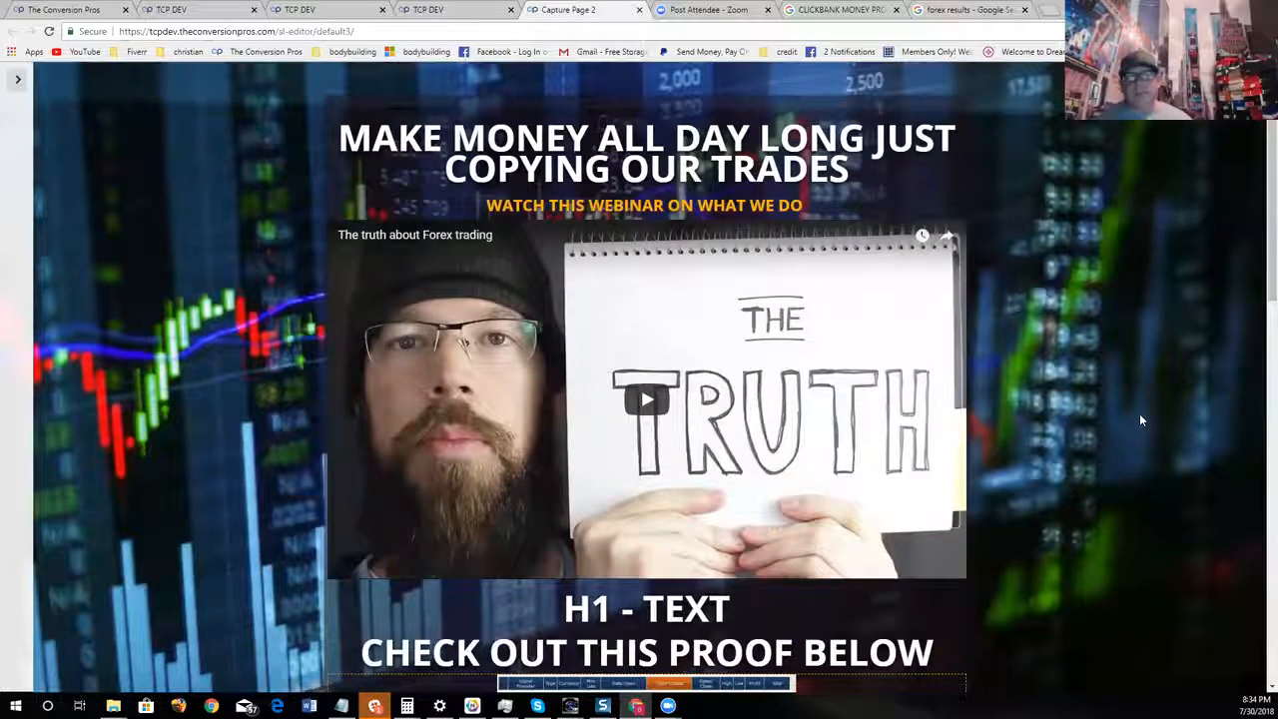
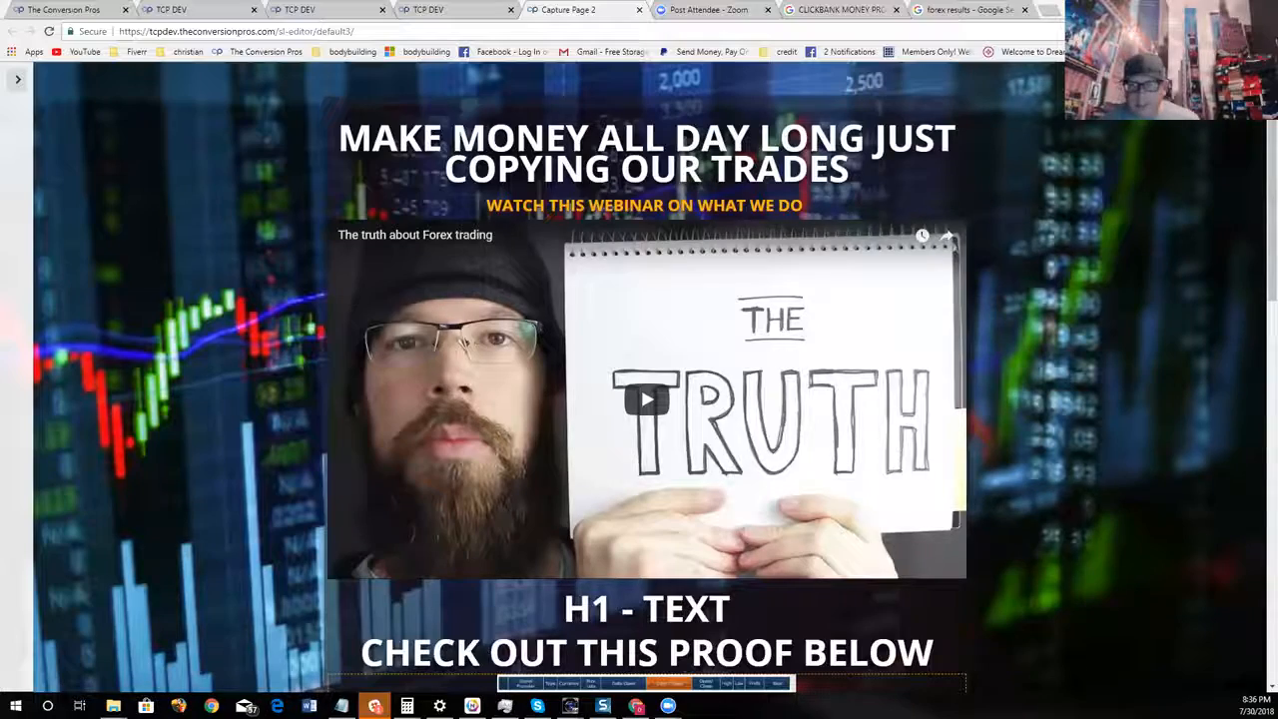
# Examine the forex page's webinar, trading proof, testimonial and money proof sections down to the footer links
pyautogui.scroll(-3, 659, 350)
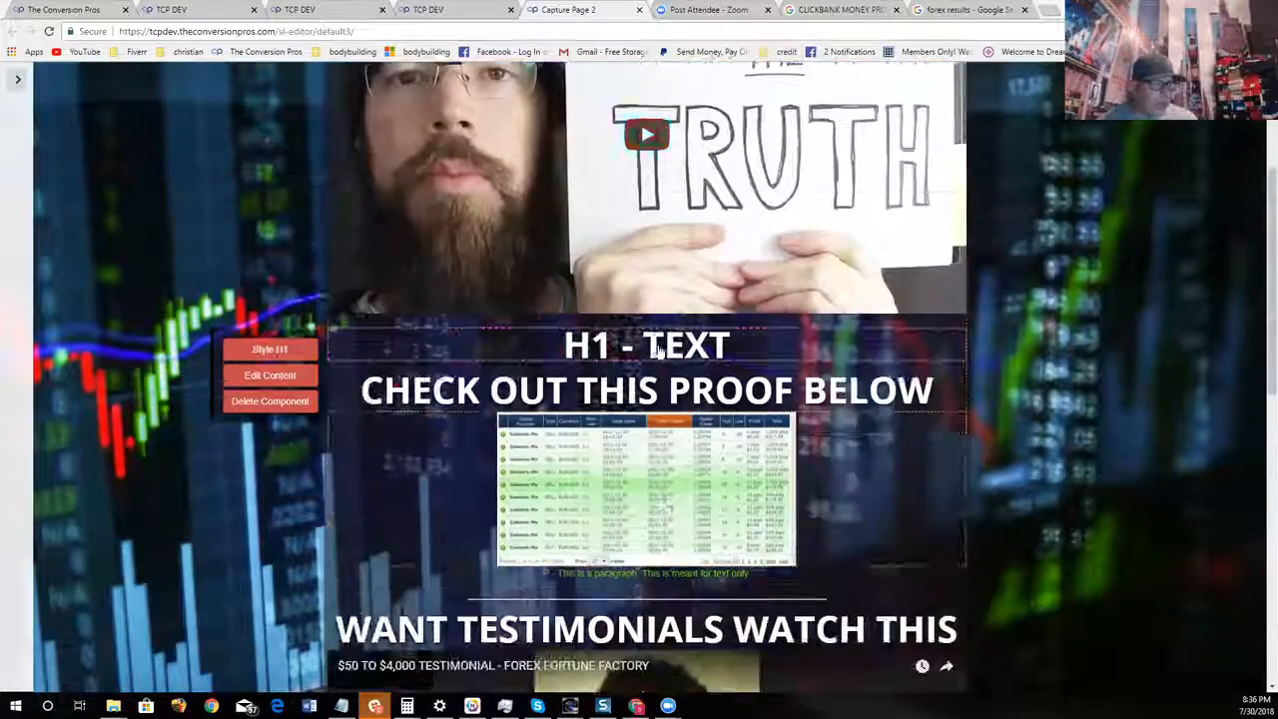
pyautogui.scroll(-4, 659, 349)
pyautogui.scroll(3, 999, 447)
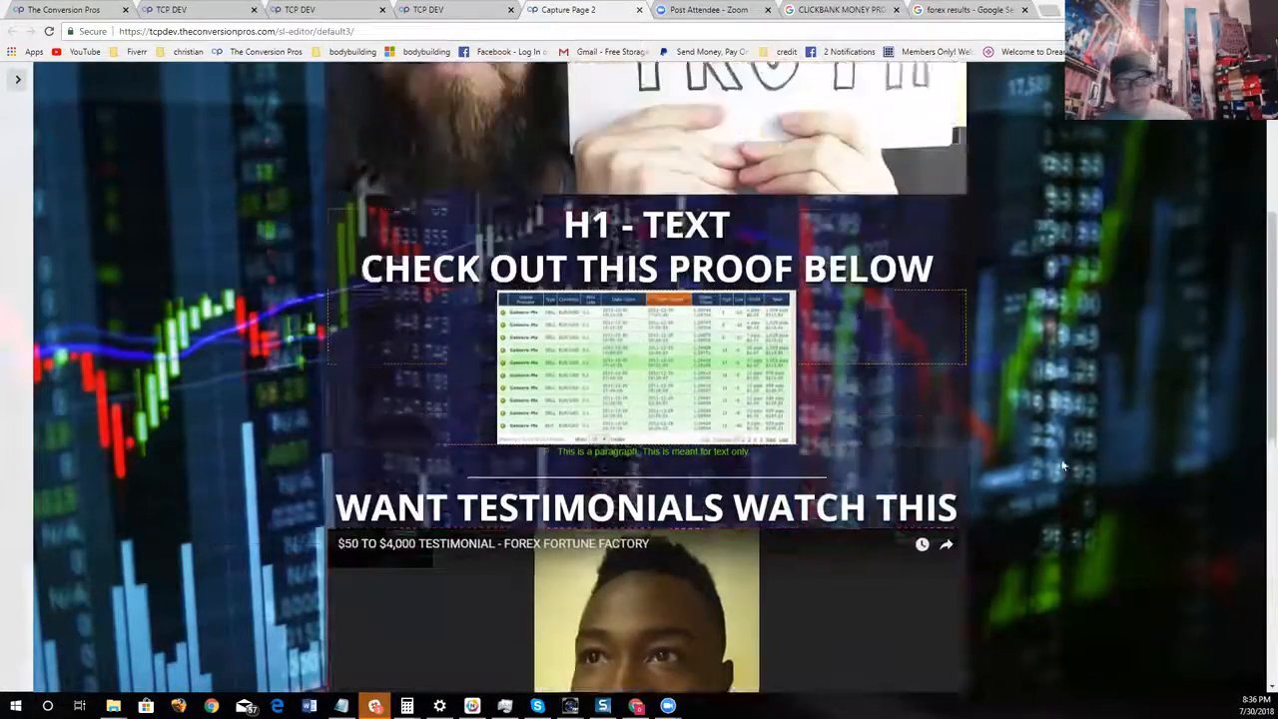
pyautogui.scroll(4, 1192, 439)
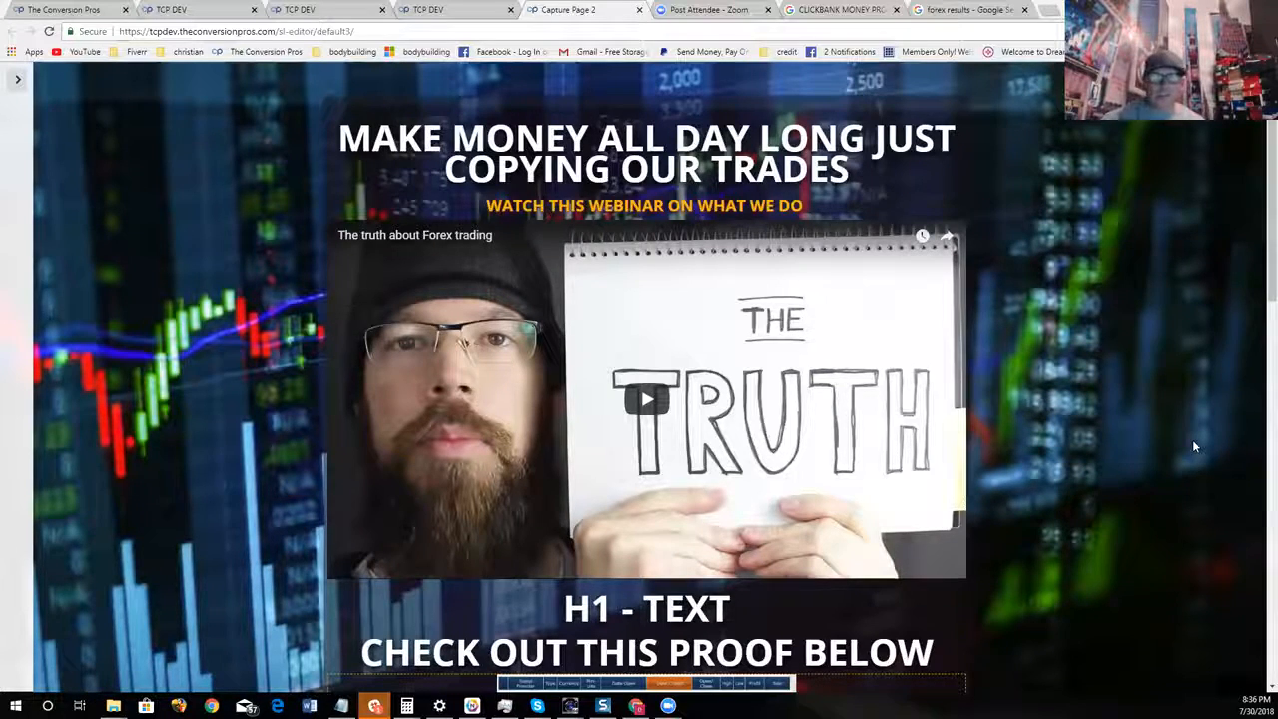
pyautogui.scroll(-2, 1105, 467)
pyautogui.scroll(2, 1106, 468)
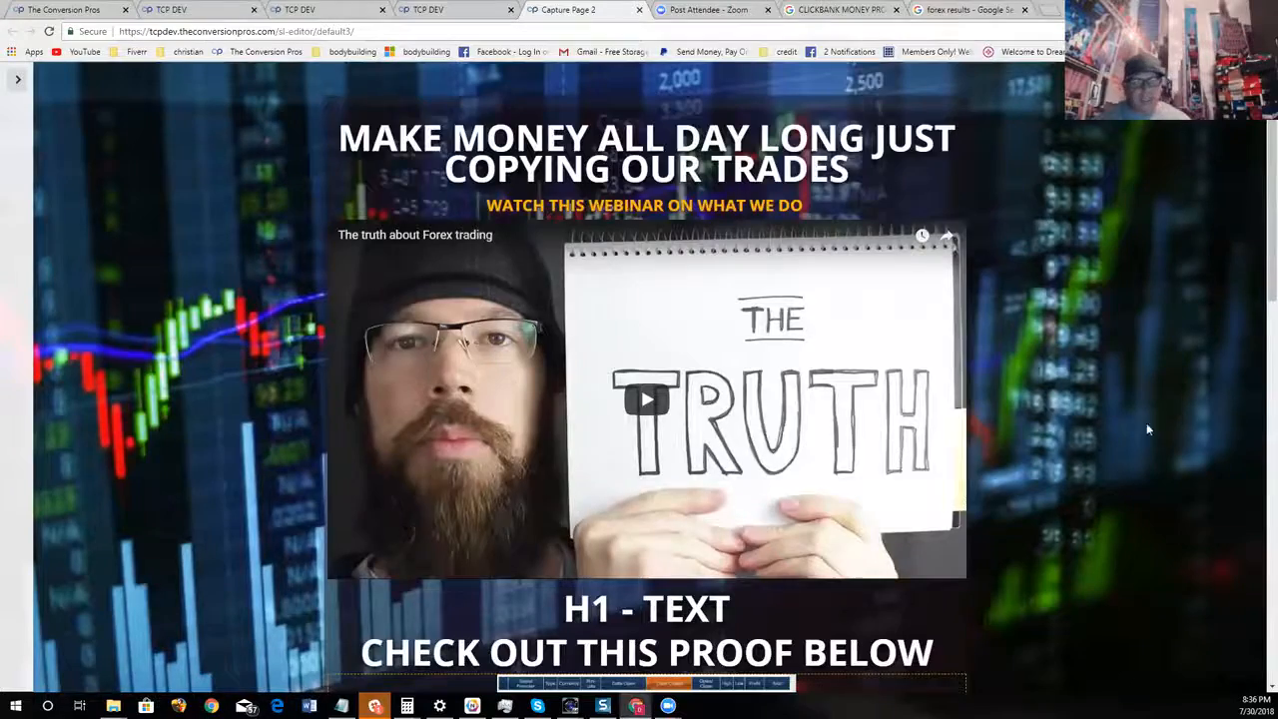
pyautogui.scroll(-3, 1007, 438)
pyautogui.scroll(-7, 1016, 429)
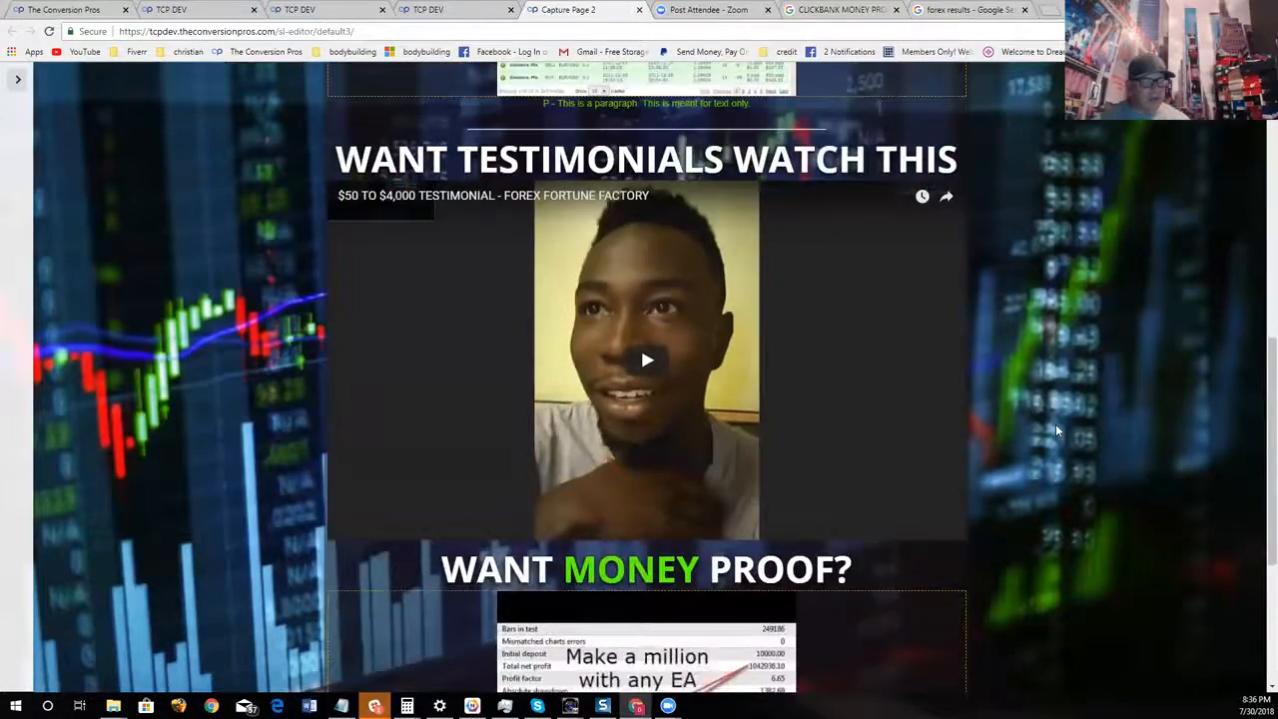
pyautogui.scroll(10, 1055, 422)
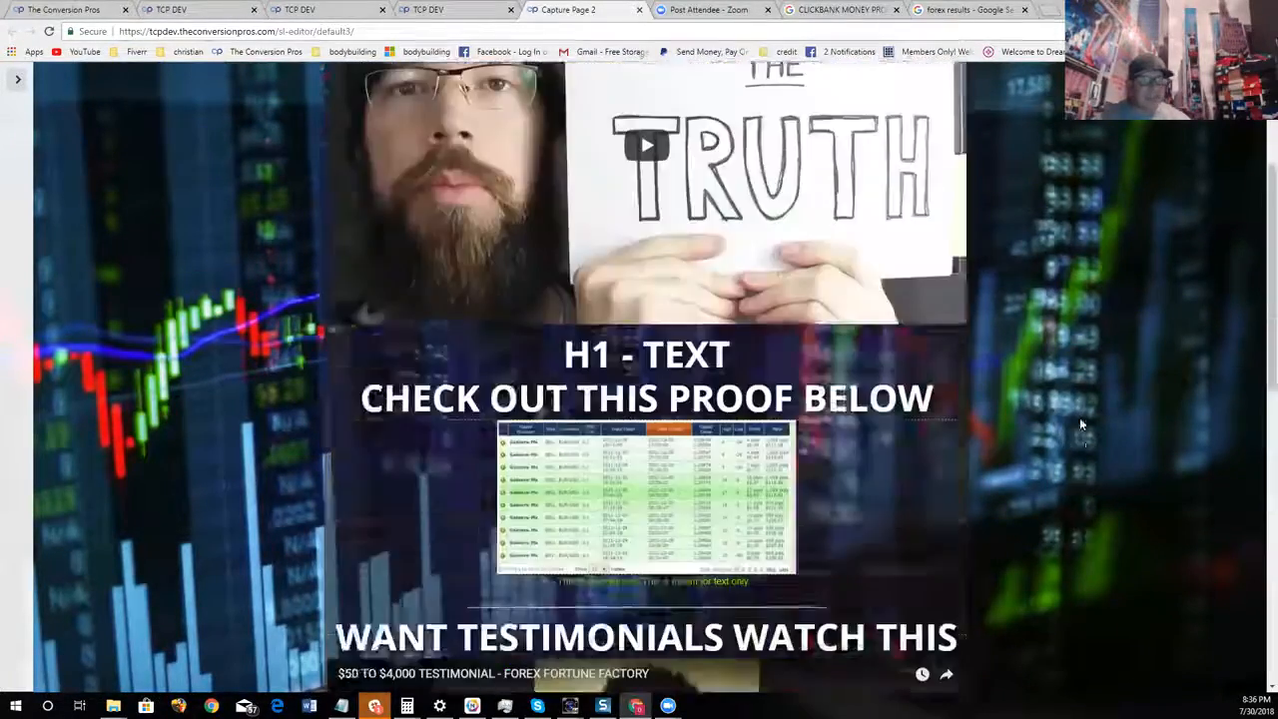
pyautogui.scroll(-4, 1079, 399)
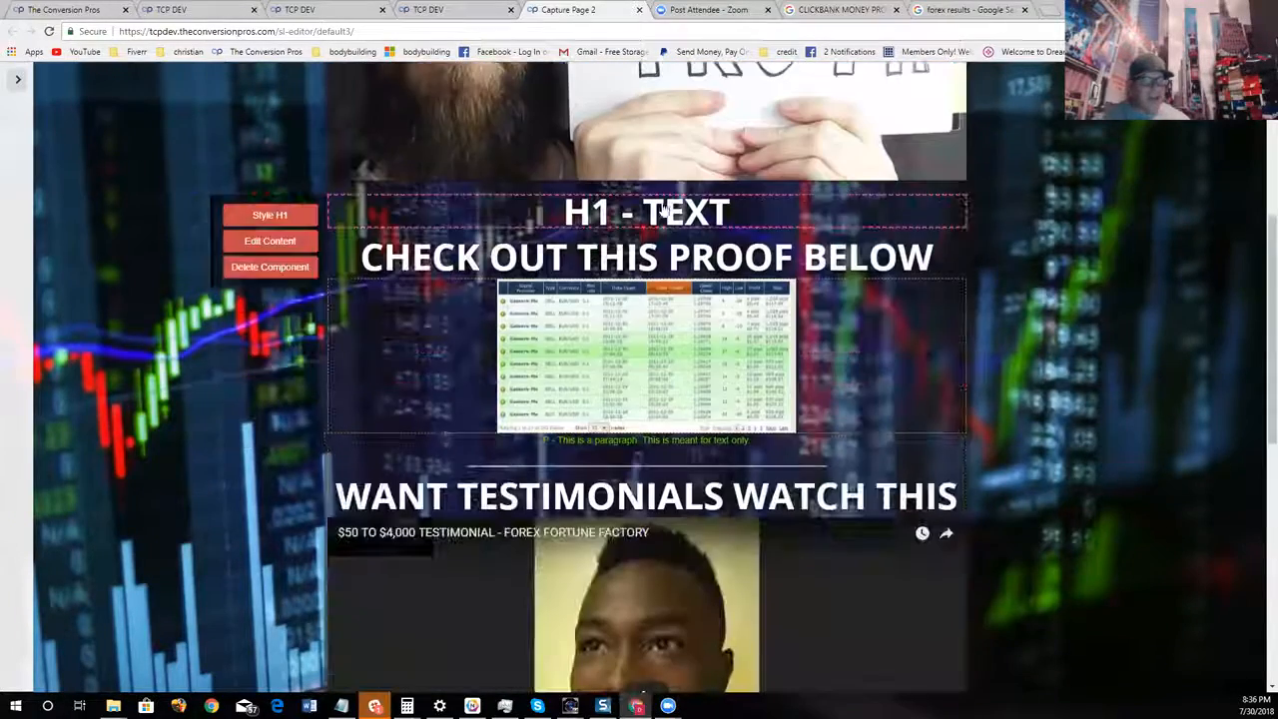
pyautogui.scroll(-3, 1070, 334)
pyautogui.scroll(-3, 870, 380)
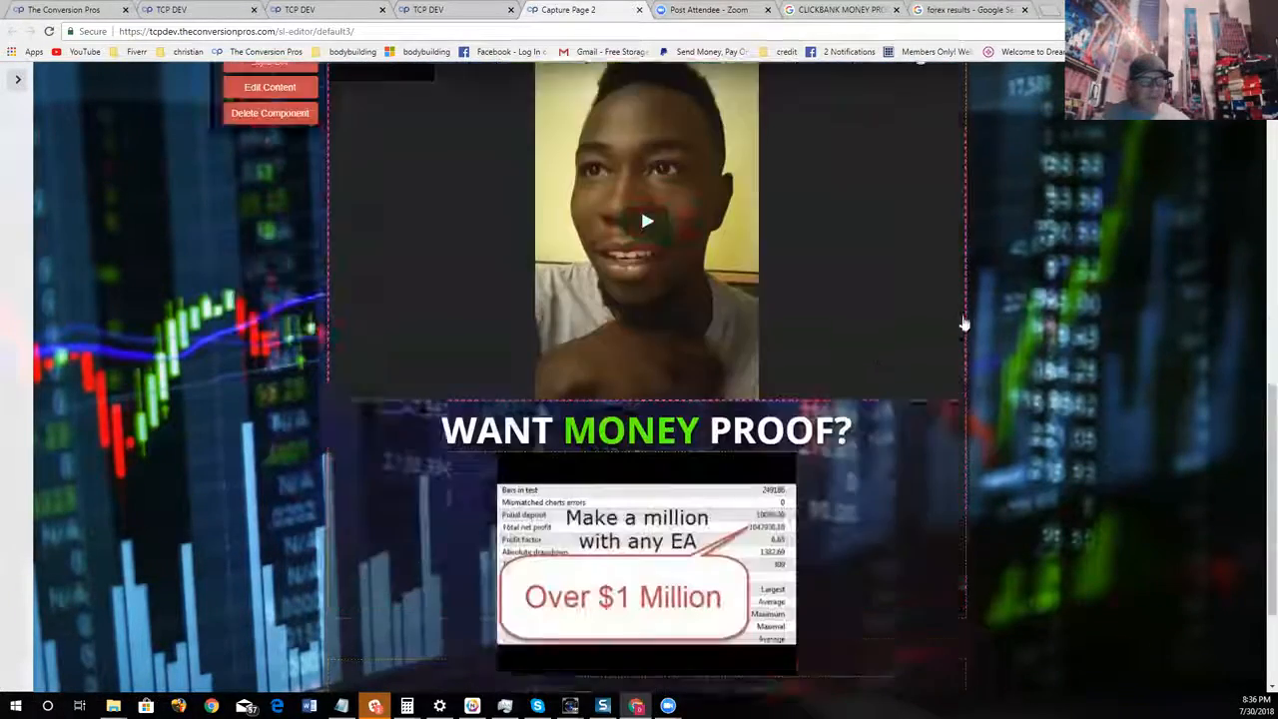
pyautogui.moveTo(493, 445)
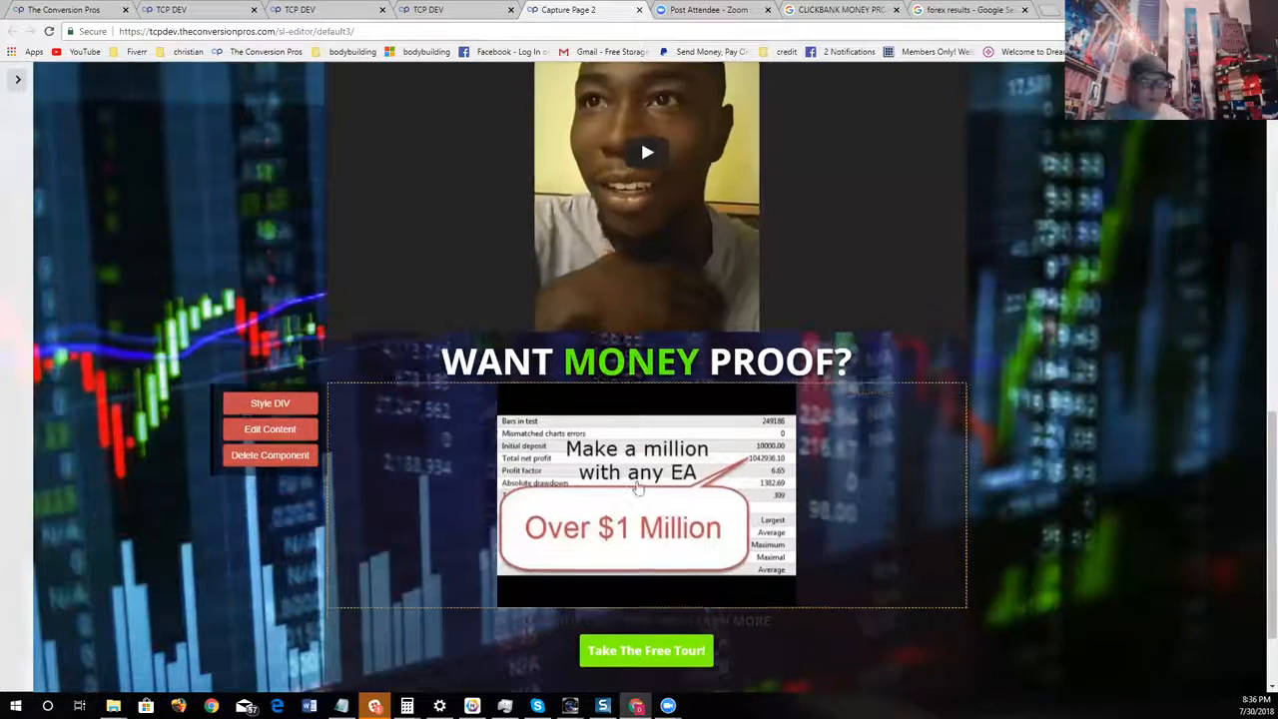
pyautogui.scroll(-1, 493, 444)
pyautogui.moveTo(639, 555)
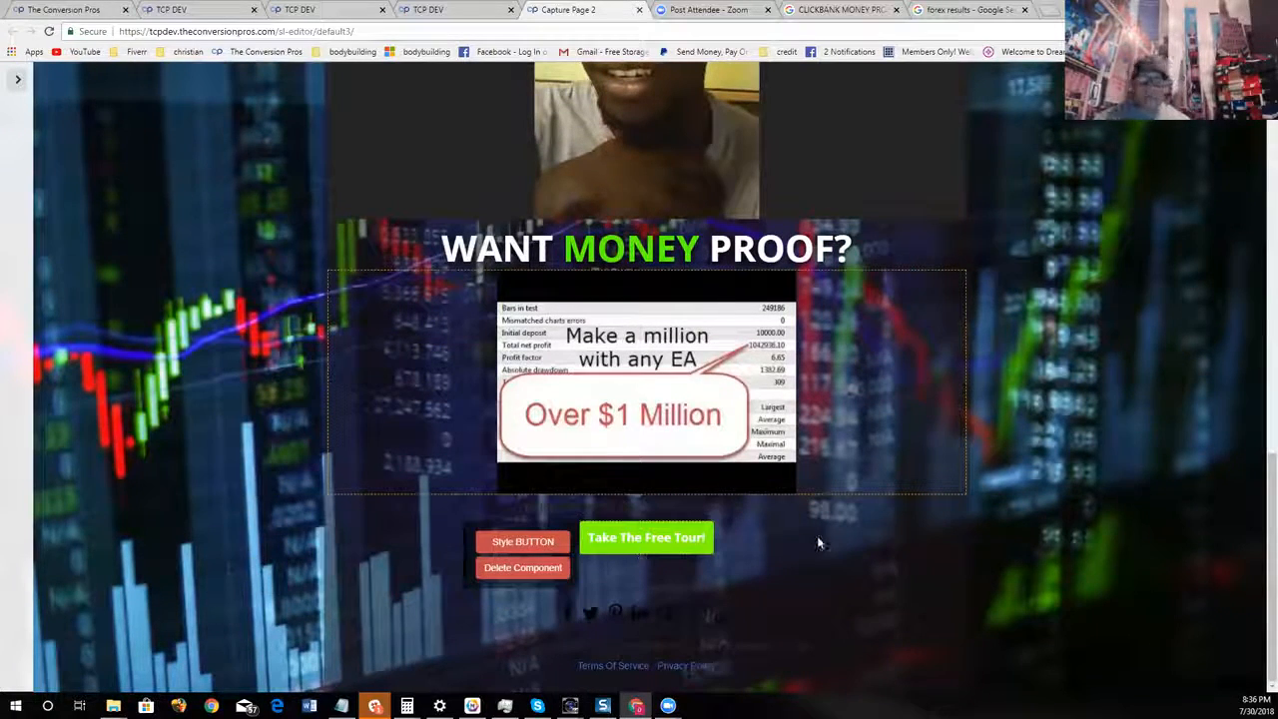
pyautogui.moveTo(727, 465)
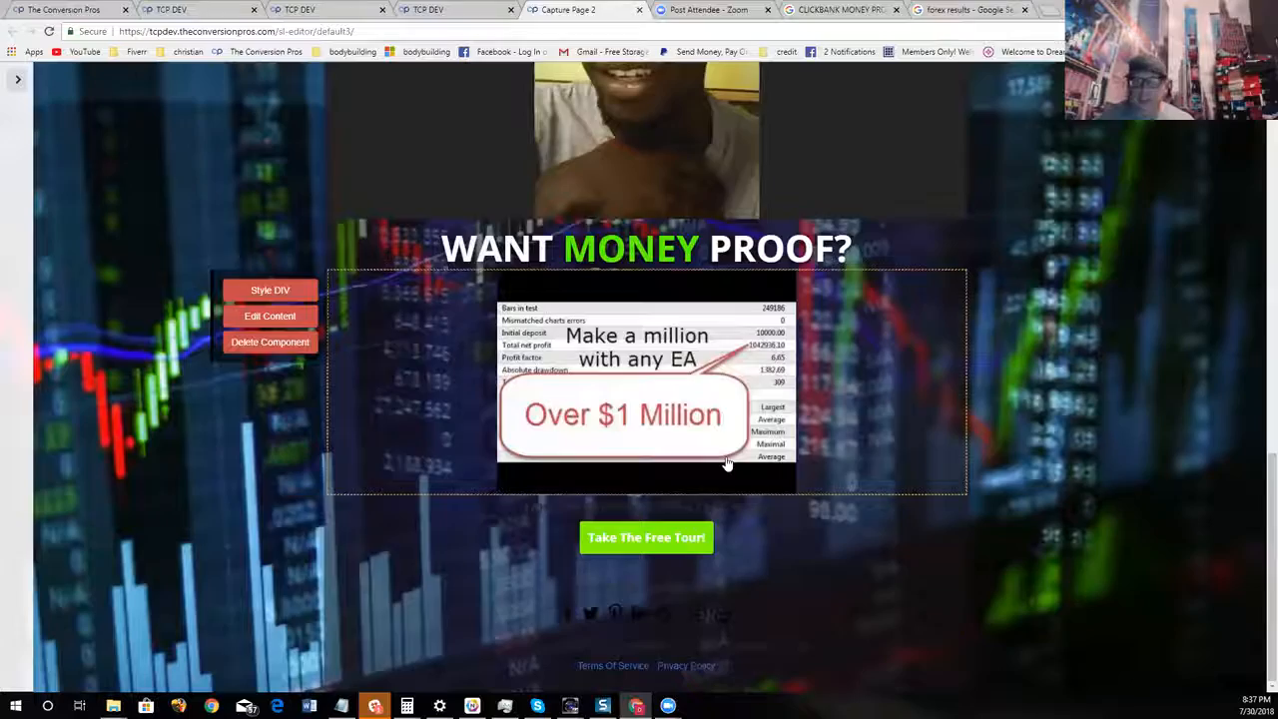
pyautogui.scroll(8, 853, 572)
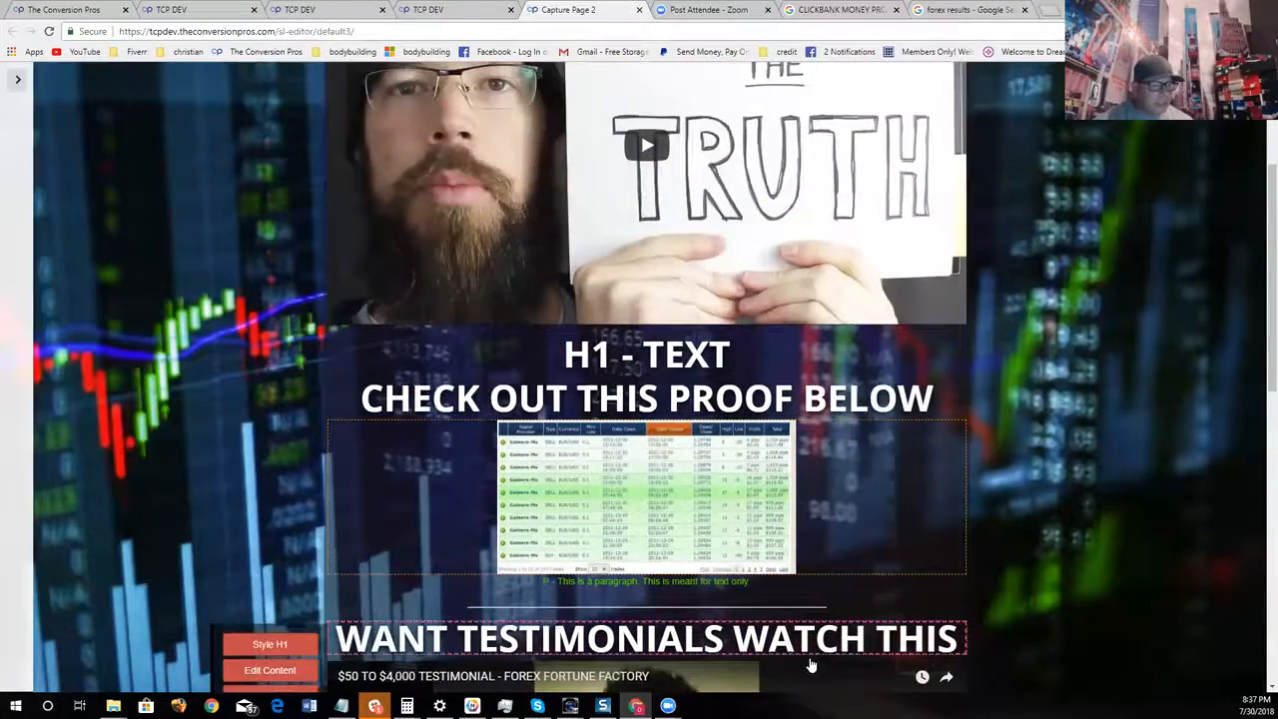
# Play the testimonial video, view its YouTube URL and video settings, and close them without saving
pyautogui.moveTo(839, 682); pyautogui.dragTo(871, 584)
pyautogui.scroll(-2, 809, 540)
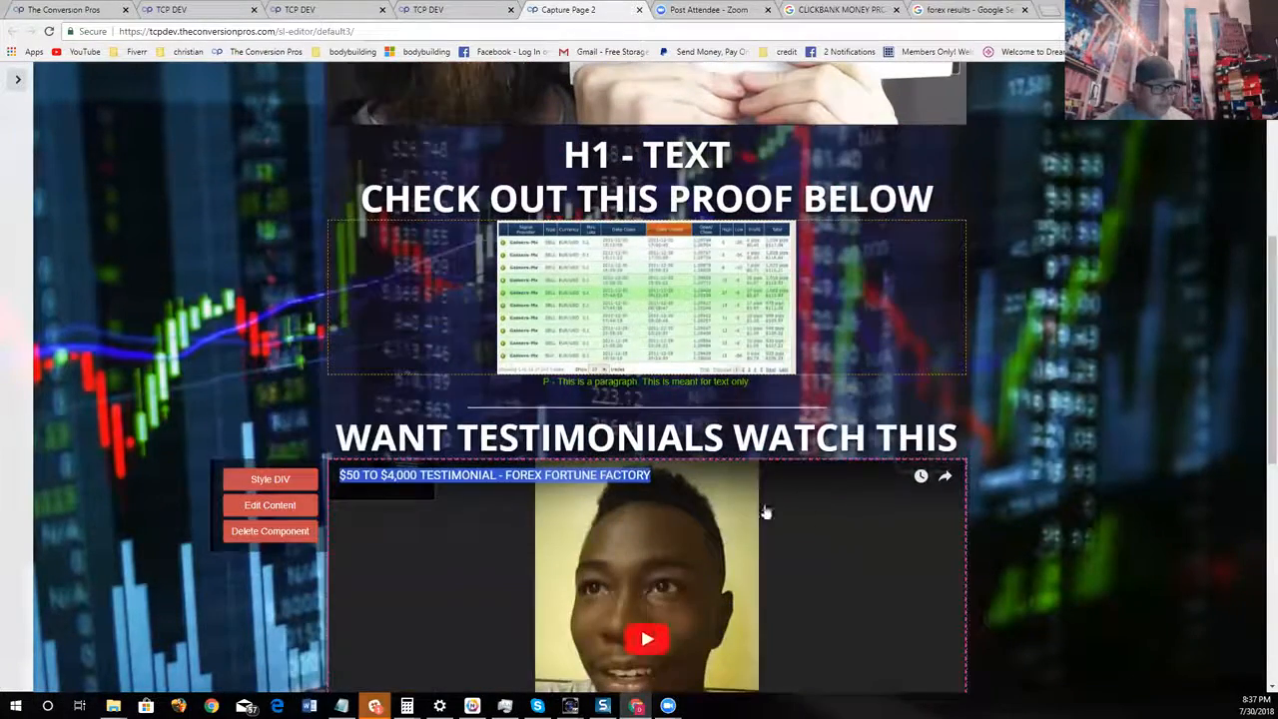
pyautogui.click(834, 506)
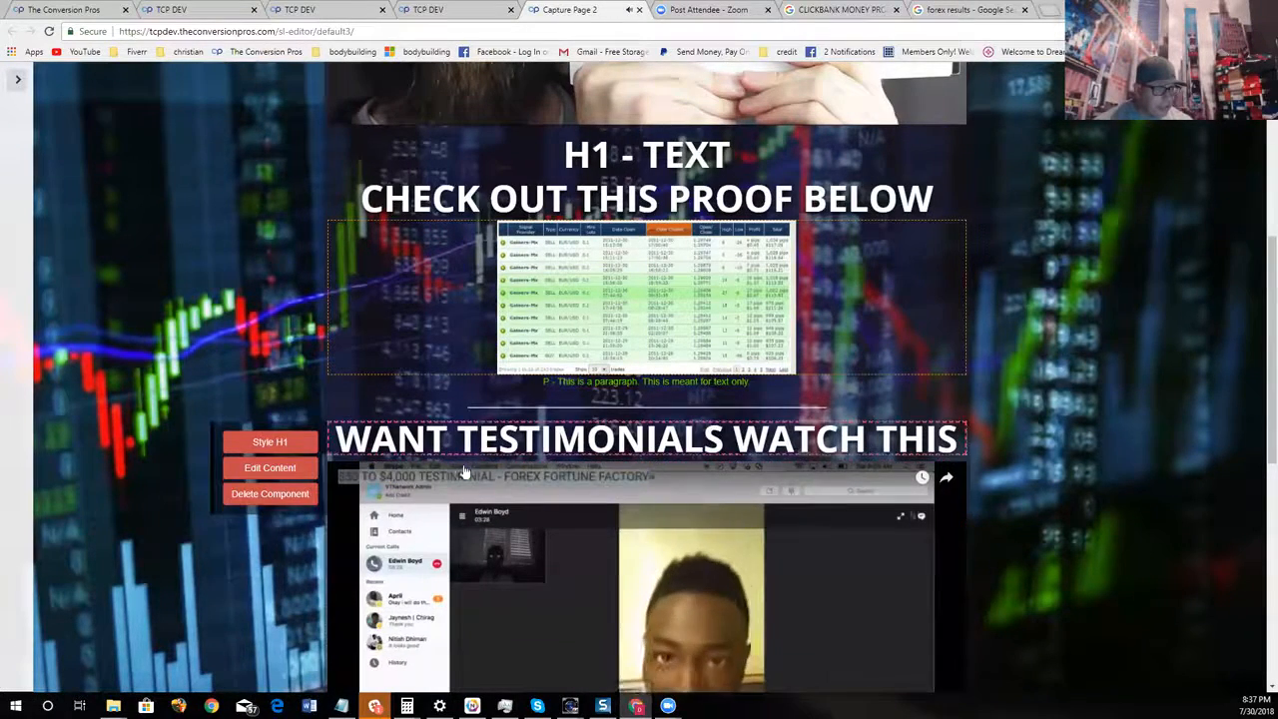
pyautogui.moveTo(462, 464); pyautogui.dragTo(954, 467)
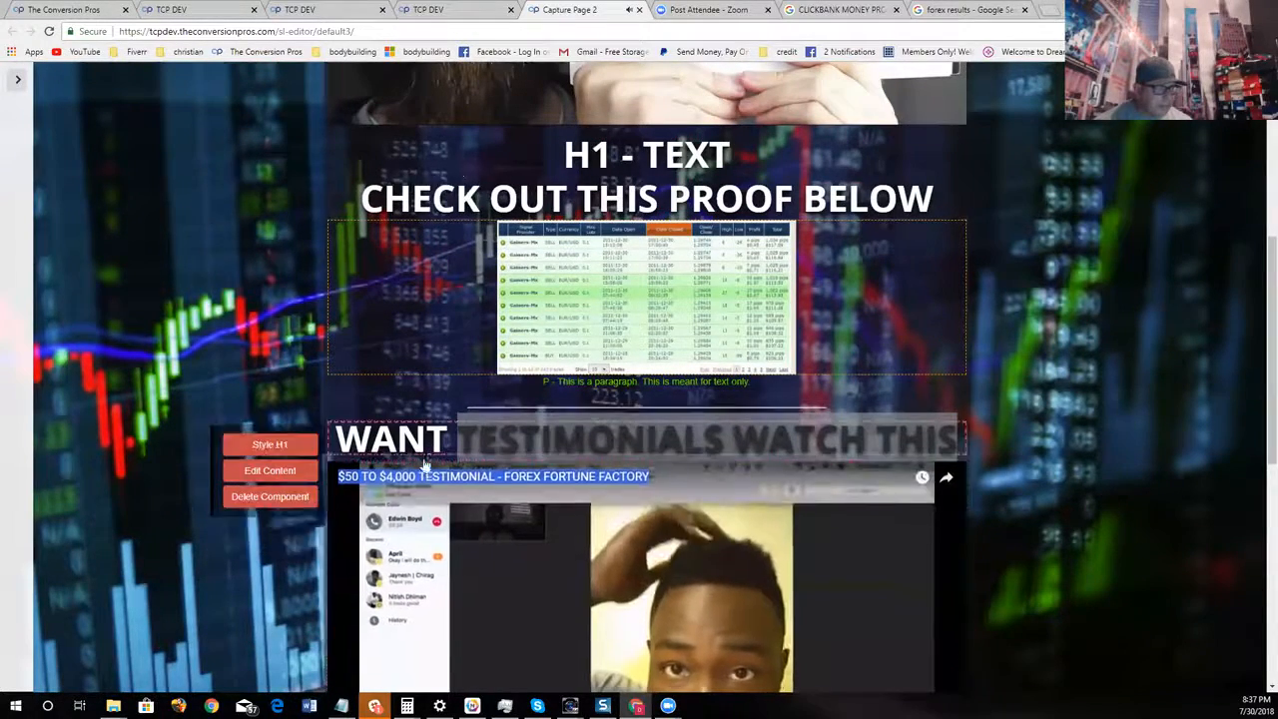
pyautogui.click(292, 507)
pyautogui.click(293, 506)
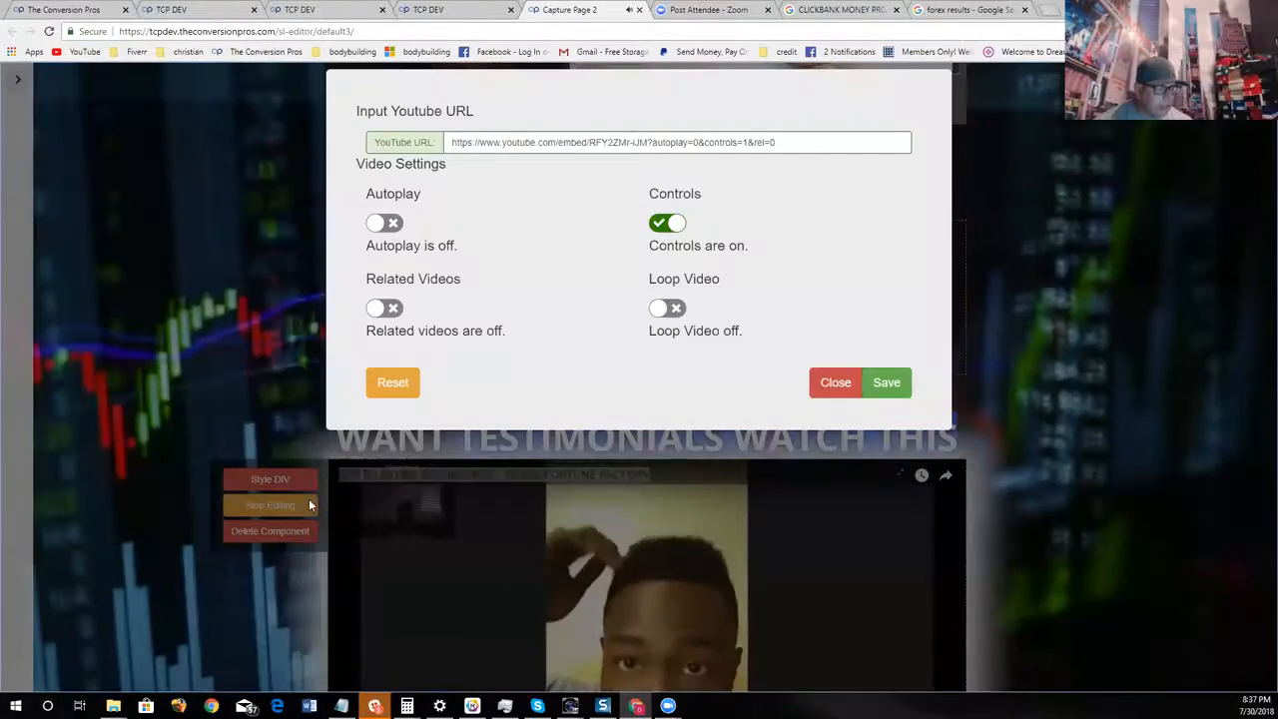
pyautogui.click(836, 385)
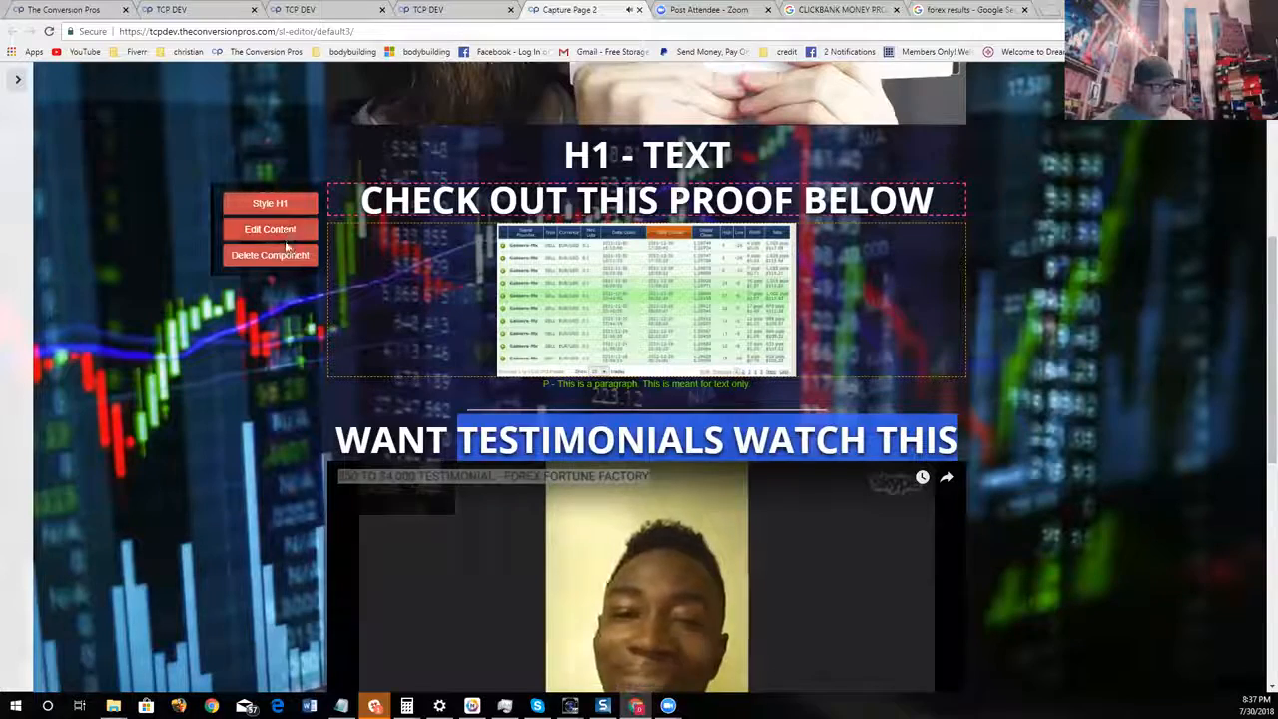
# Open the "CHECK OUT THIS PROOF BELOW" heading for content editing and stop editing it
pyautogui.click(284, 232)
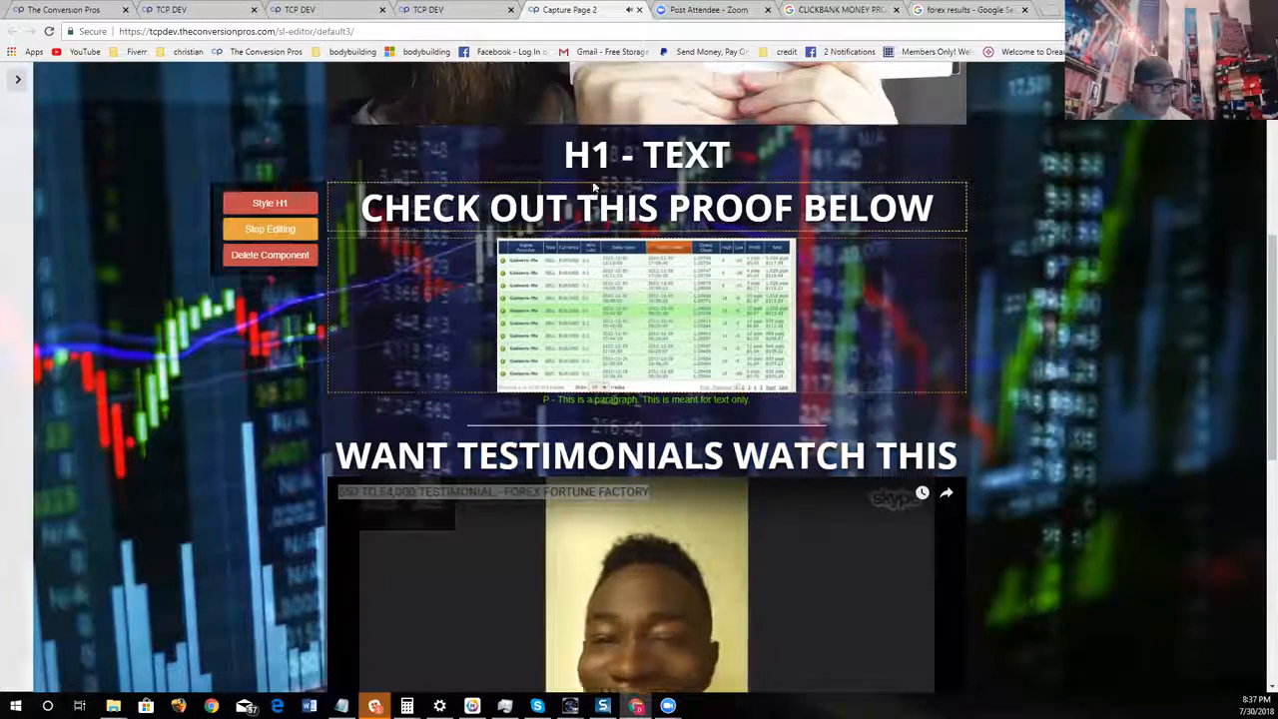
pyautogui.click(292, 236)
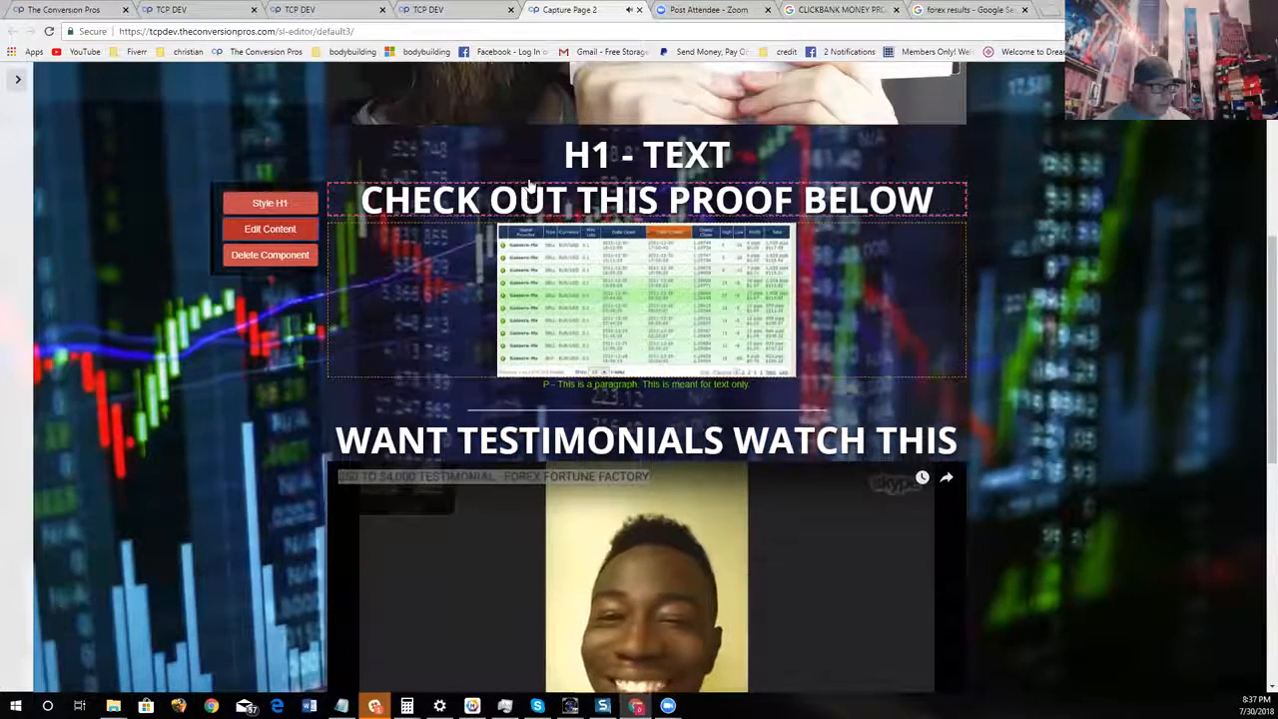
pyautogui.moveTo(546, 197); pyautogui.dragTo(692, 202)
pyautogui.click(1114, 186)
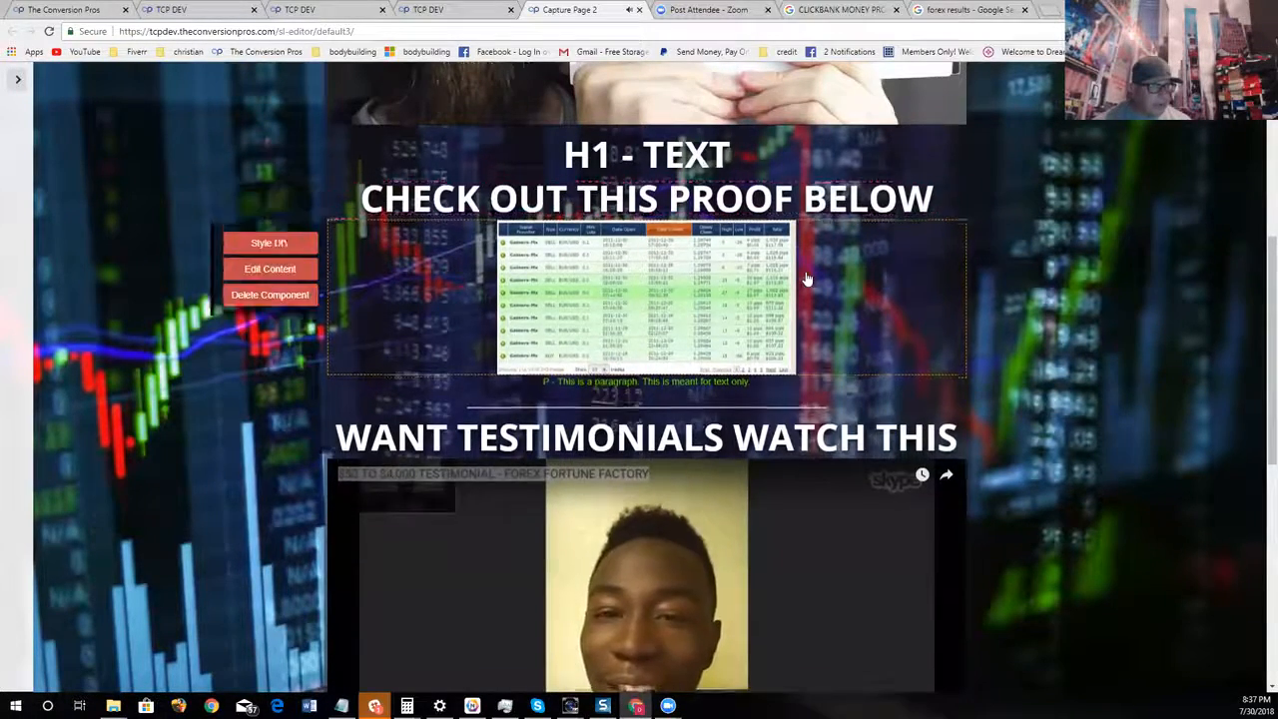
# Look over the headings around the trading proof image and pause the testimonial video
pyautogui.scroll(3, 807, 278)
pyautogui.moveTo(689, 422); pyautogui.dragTo(794, 489)
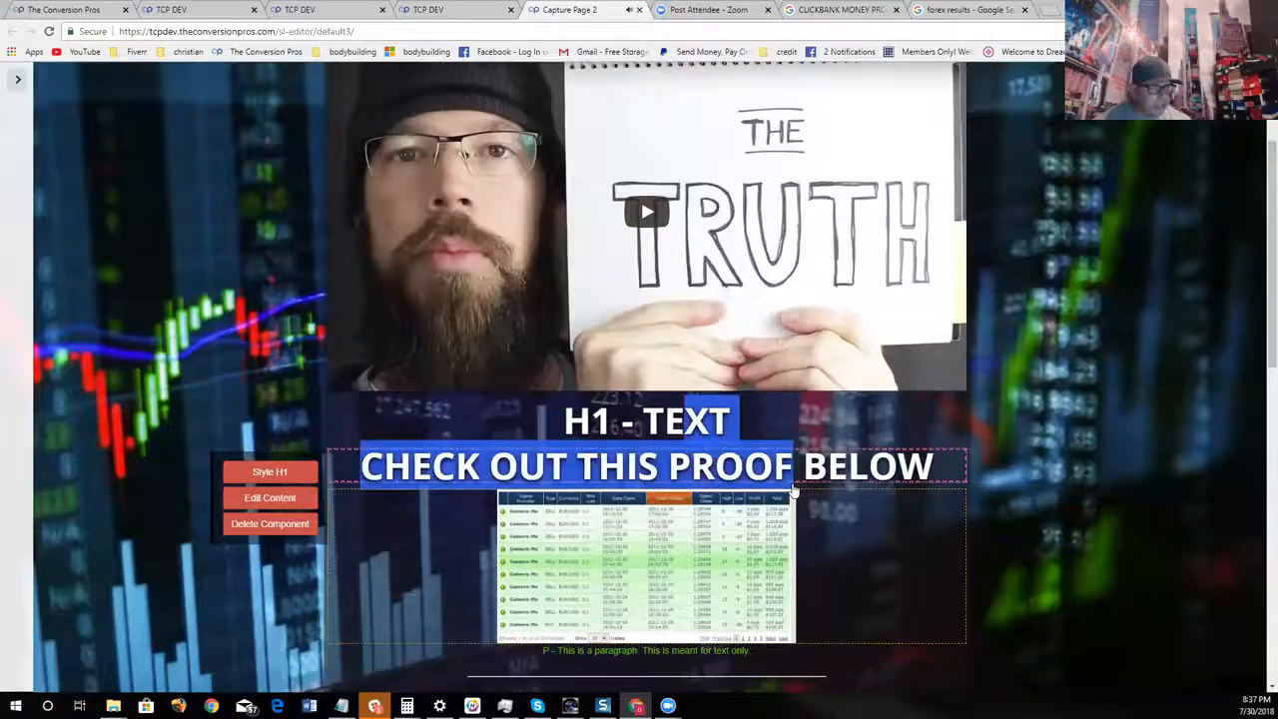
pyautogui.scroll(1, 794, 490)
pyautogui.scroll(-3, 794, 490)
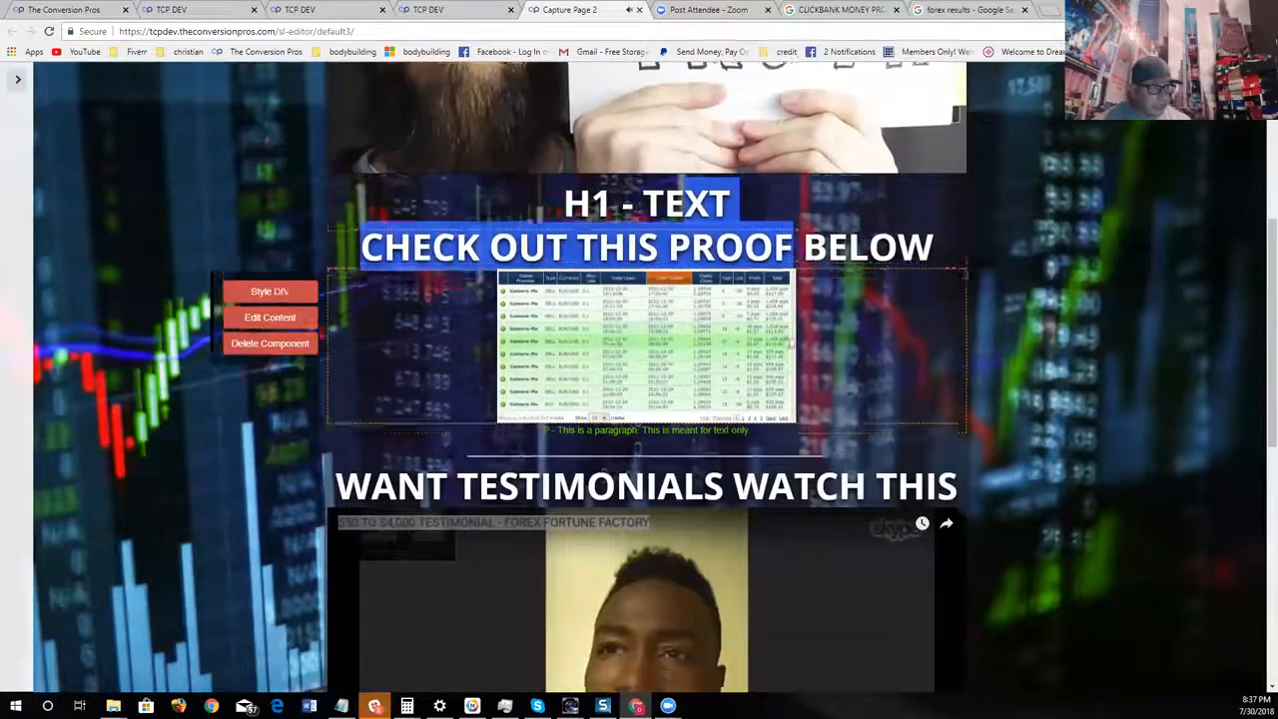
pyautogui.scroll(-3, 789, 343)
pyautogui.moveTo(881, 234); pyautogui.dragTo(820, 222)
pyautogui.click(933, 230)
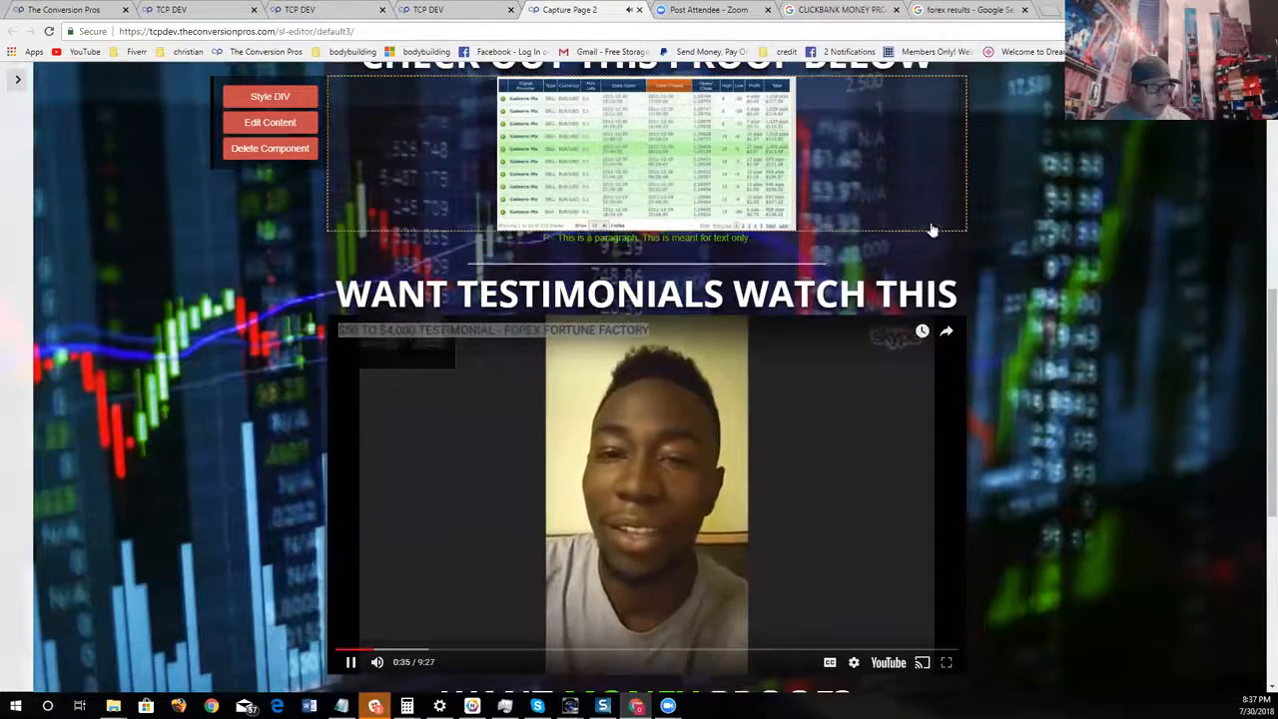
pyautogui.click(353, 663)
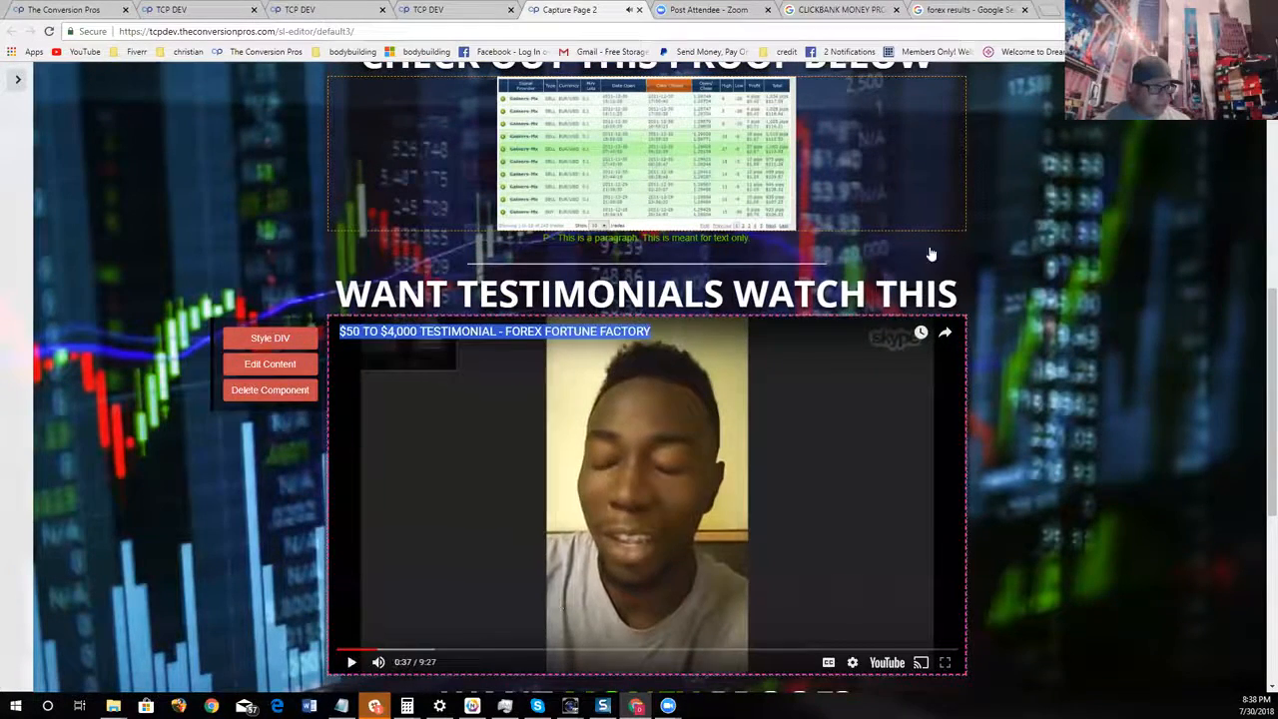
# Review the "WANT MONEY PROOF?" section with its image and free tour line, and return to the main headline
pyautogui.click(968, 152)
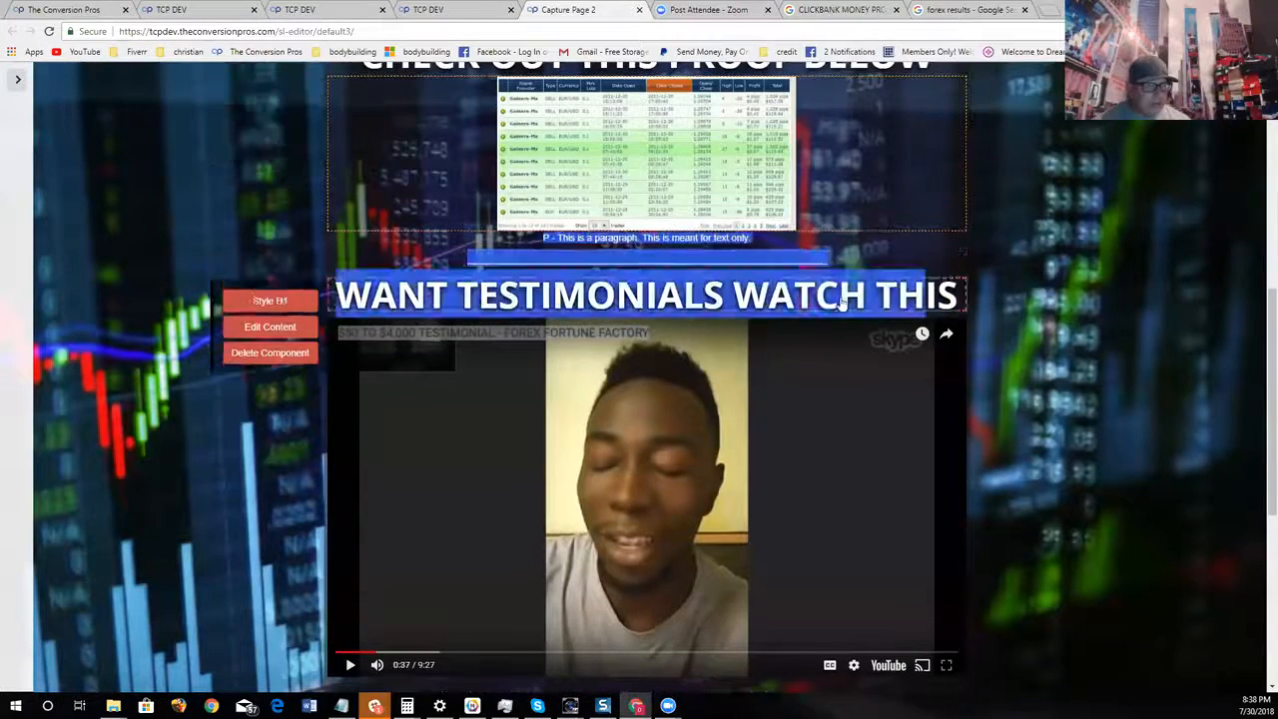
pyautogui.scroll(-3, 793, 397)
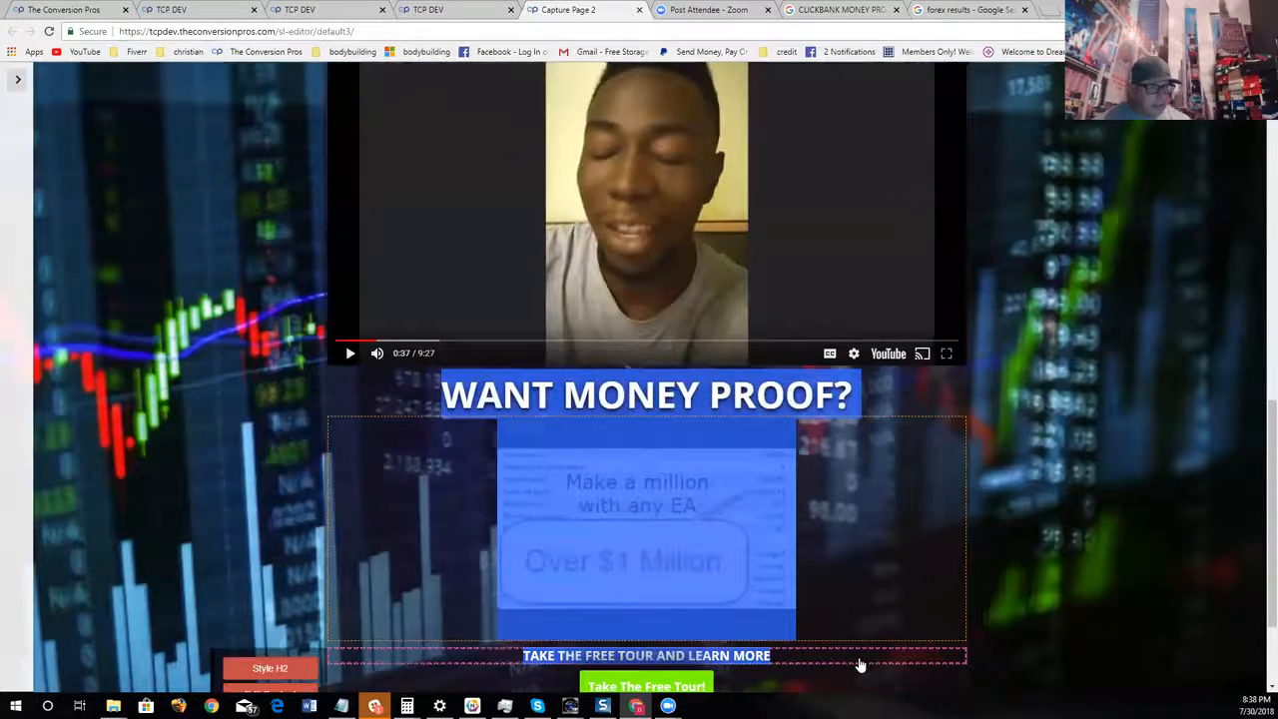
pyautogui.click(871, 661)
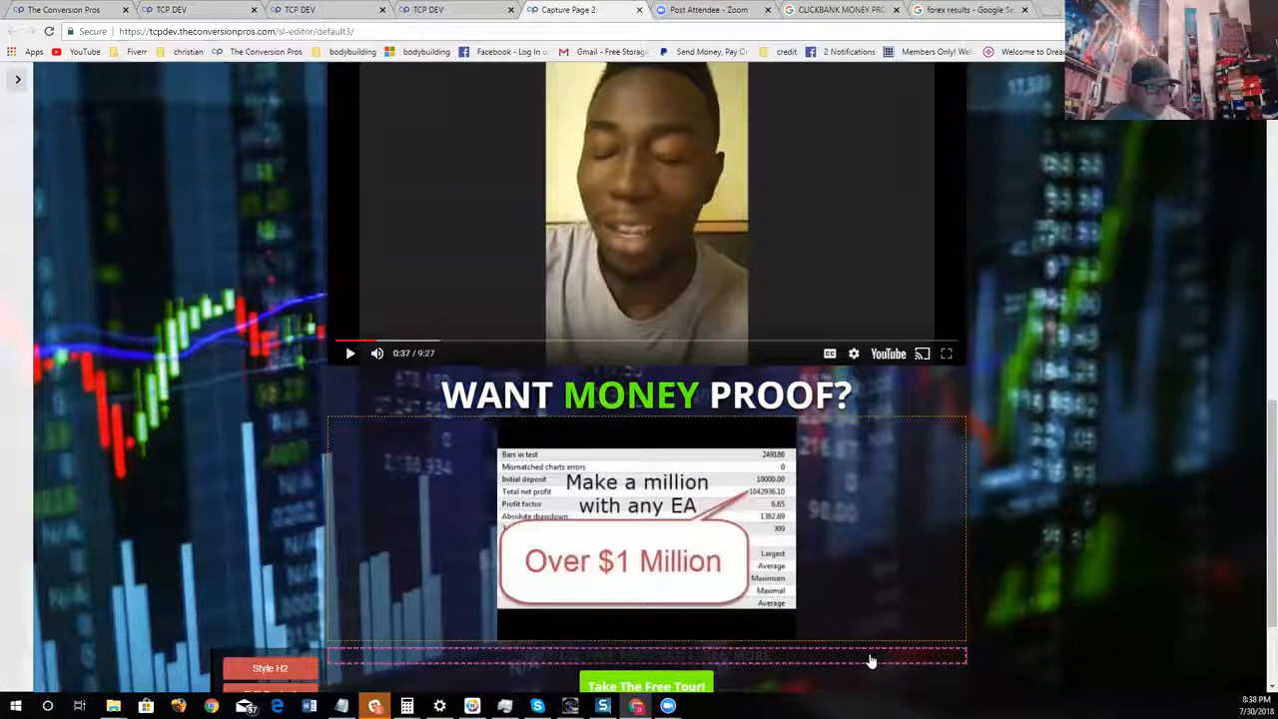
pyautogui.moveTo(871, 661); pyautogui.dragTo(771, 392)
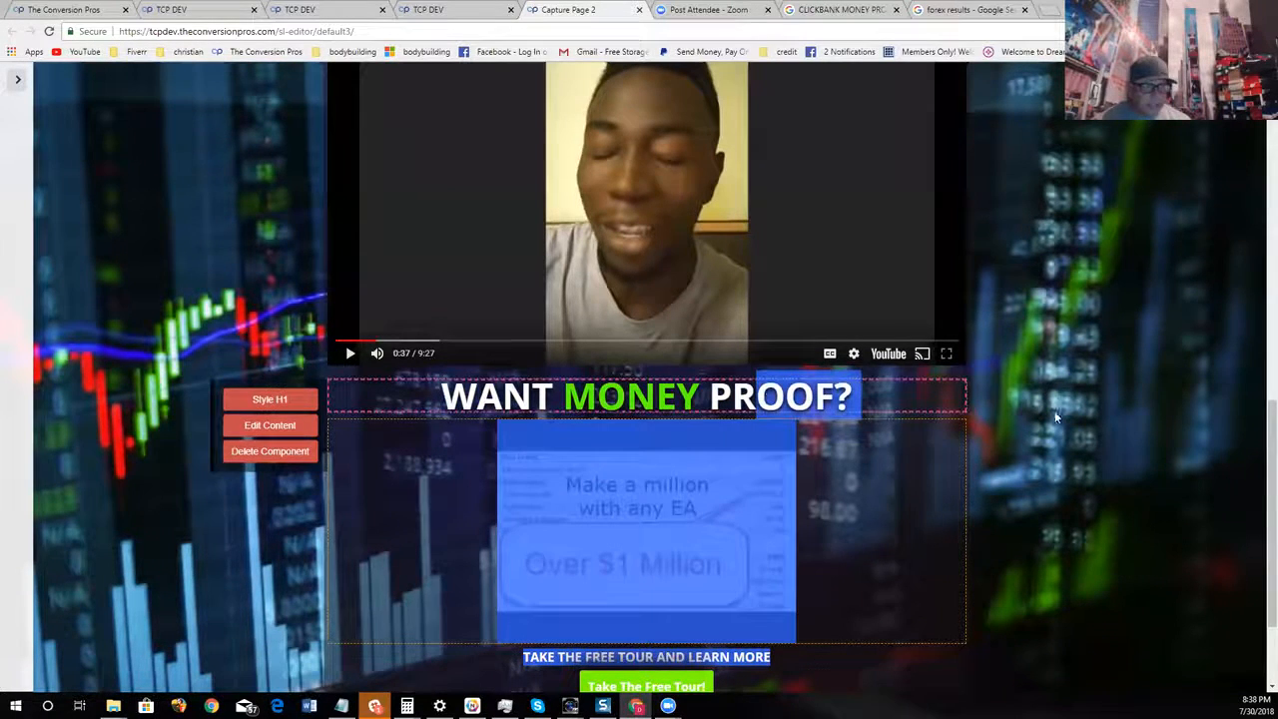
pyautogui.click(1220, 446)
pyautogui.scroll(5, 1091, 469)
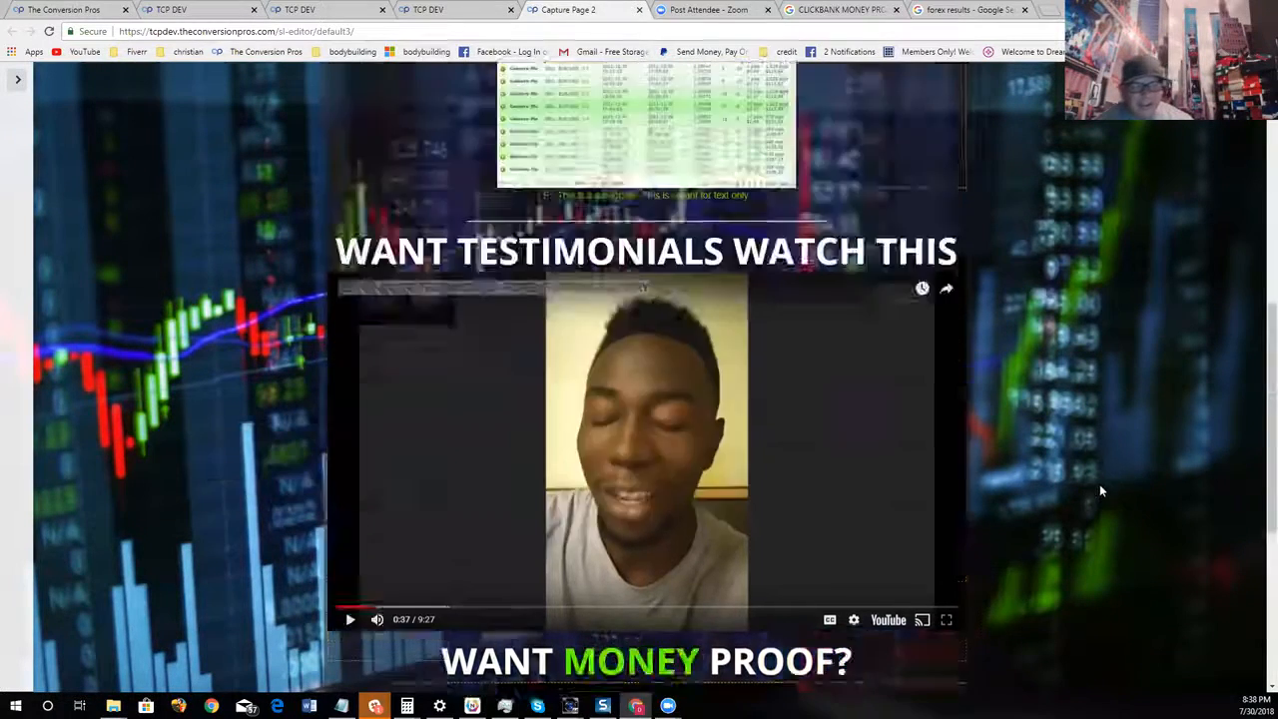
pyautogui.scroll(1, 1101, 486)
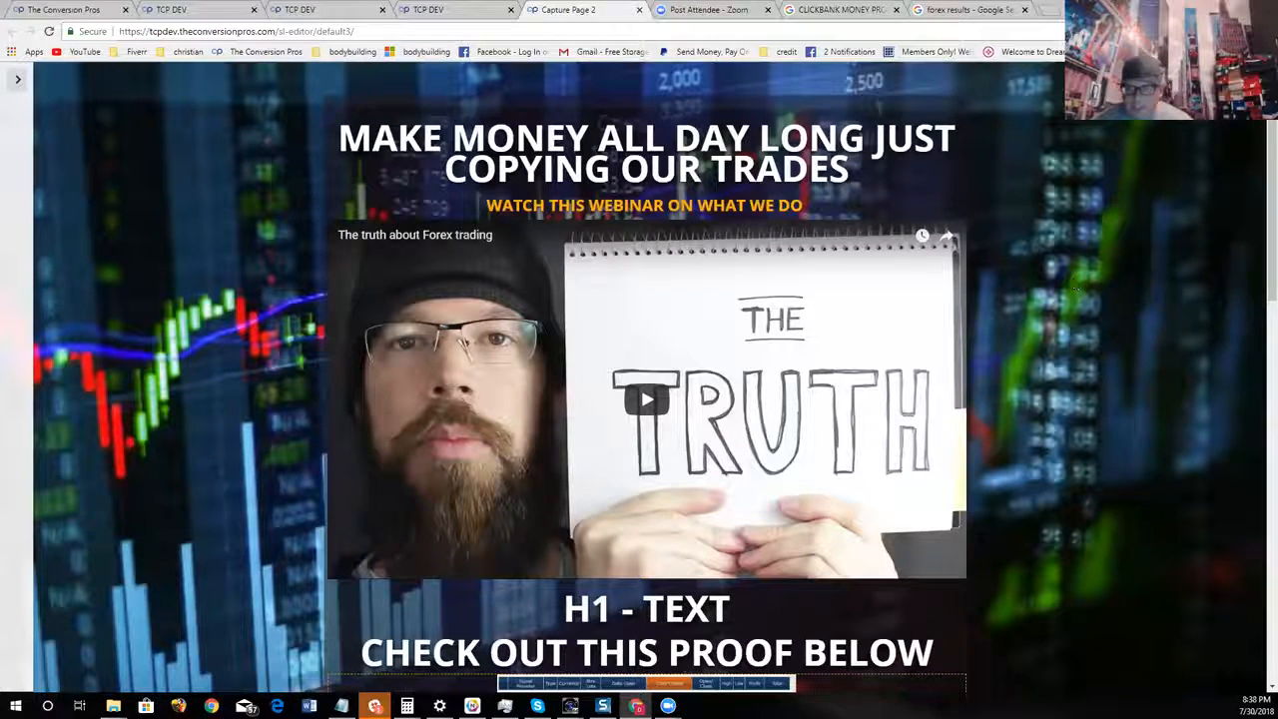
# Open the "Take The Free Tour!" button below the money proof image for content editing and erase its wording
pyautogui.scroll(-10, 1028, 422)
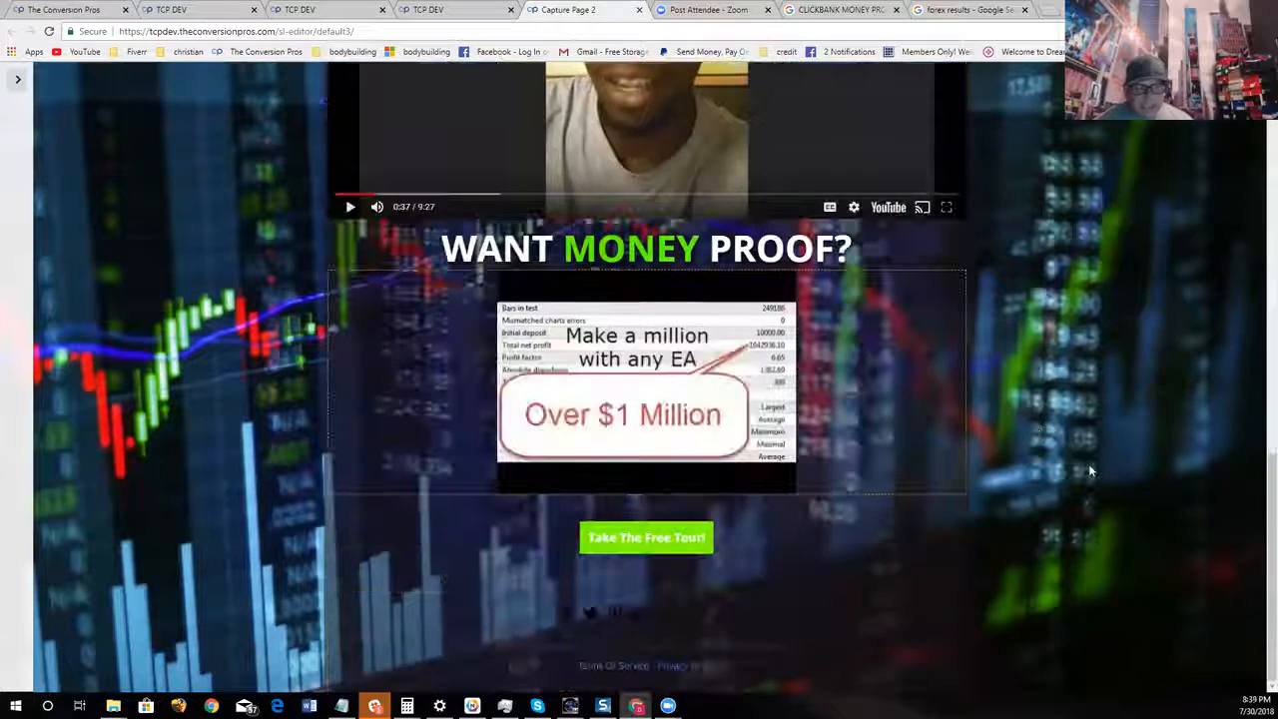
pyautogui.click(628, 537)
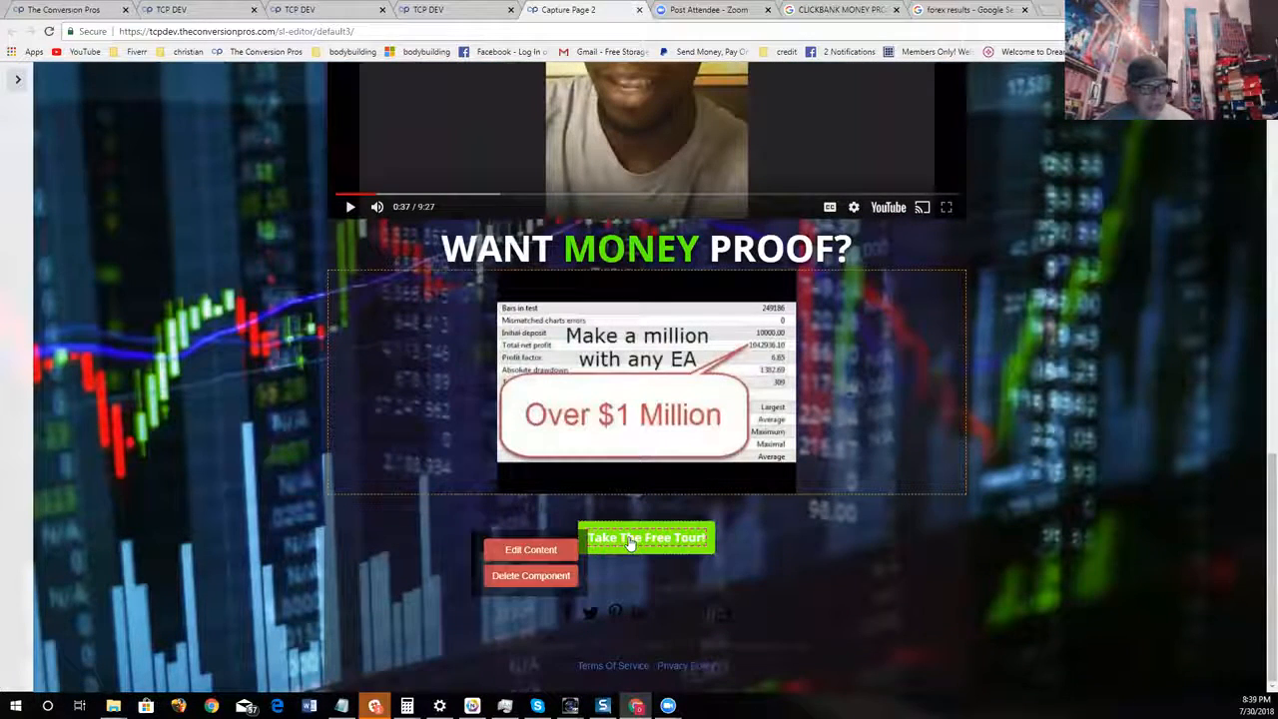
pyautogui.click(534, 553)
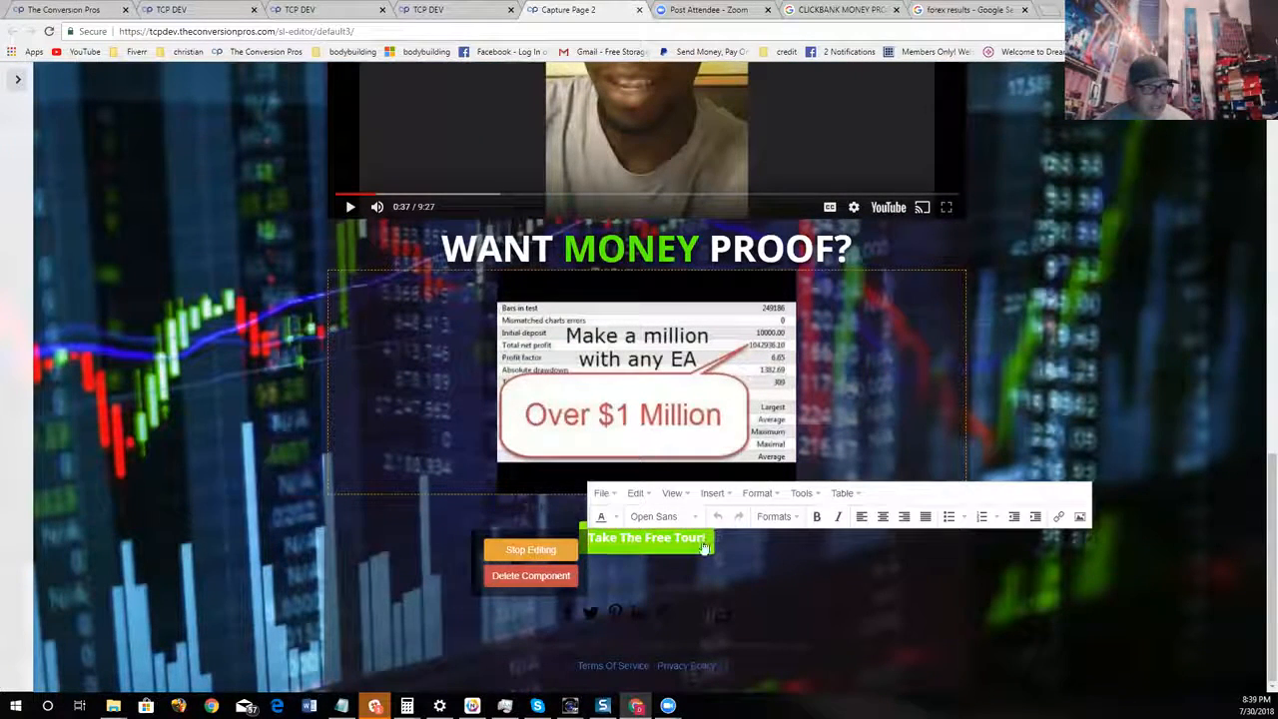
pyautogui.press('BackSpace')
pyautogui.press('BackSpace')
pyautogui.press('BackSpace')
pyautogui.press('BackSpace')
pyautogui.press('BackSpace')
pyautogui.press('BackSpace')
pyautogui.press('BackSpace')
pyautogui.press('BackSpace')
pyautogui.press('BackSpace')
pyautogui.press('BackSpace')
pyautogui.press('BackSpace')
pyautogui.press('BackSpace')
pyautogui.press('BackSpace')
pyautogui.press('BackSpace')
pyautogui.press('BackSpace')
pyautogui.press('BackSpace')
pyautogui.press('BackSpace')
pyautogui.press('BackSpace')
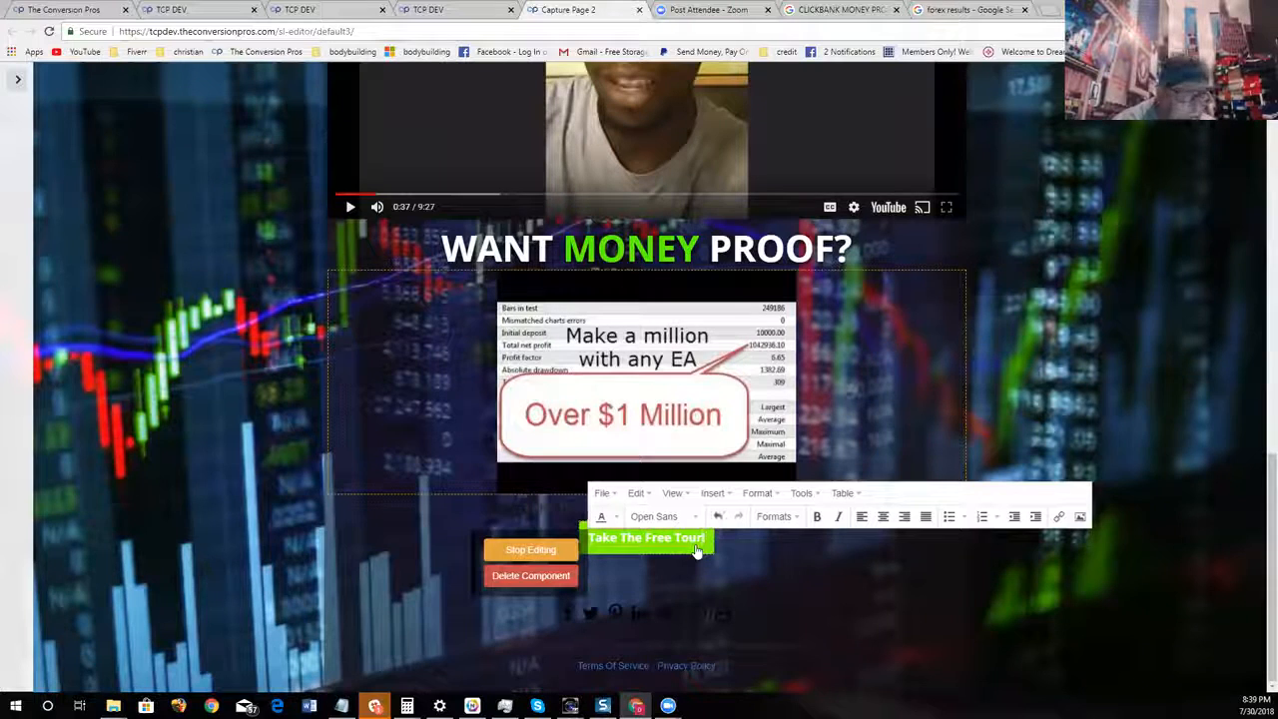
pyautogui.write('CLICK HERE')
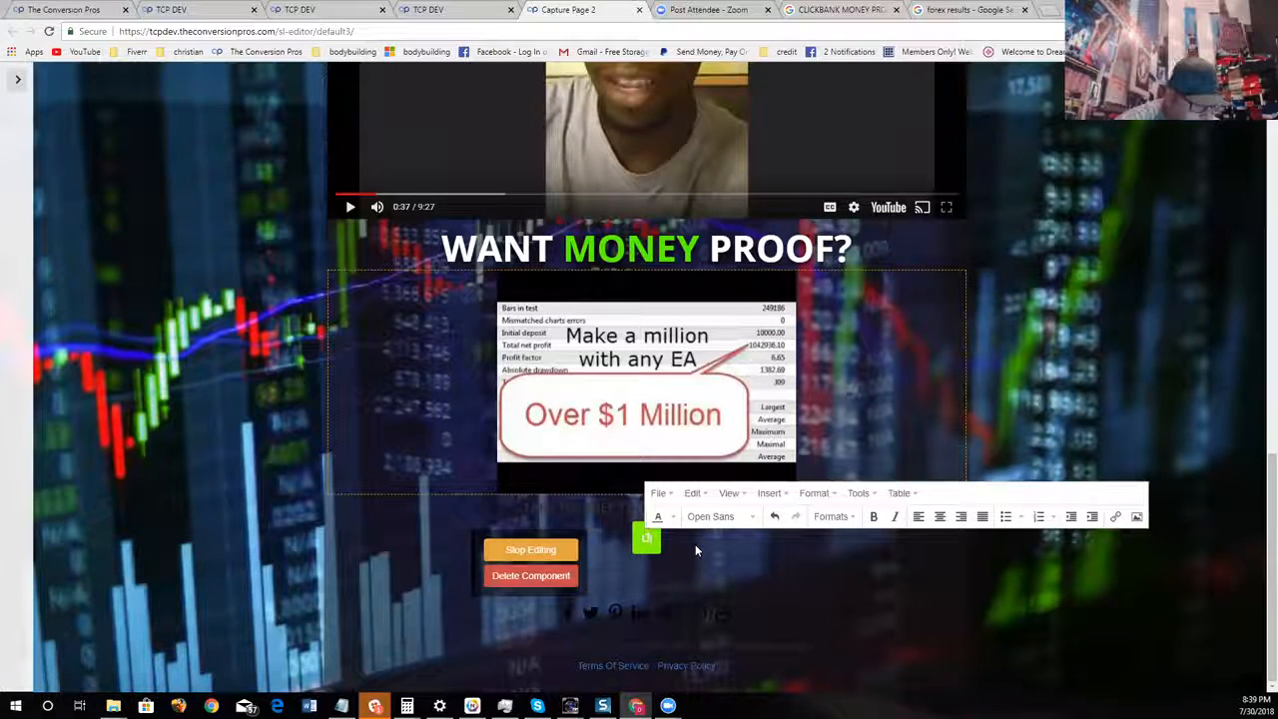
pyautogui.press('BackSpace')
pyautogui.press('BackSpace')
pyautogui.press('BackSpace')
pyautogui.press('BackSpace')
pyautogui.press('BackSpace')
pyautogui.press('BackSpace')
pyautogui.press('BackSpace')
pyautogui.press('BackSpace')
pyautogui.press('BackSpace')
pyautogui.press('BackSpace')
pyautogui.write('FREE SAMPL')
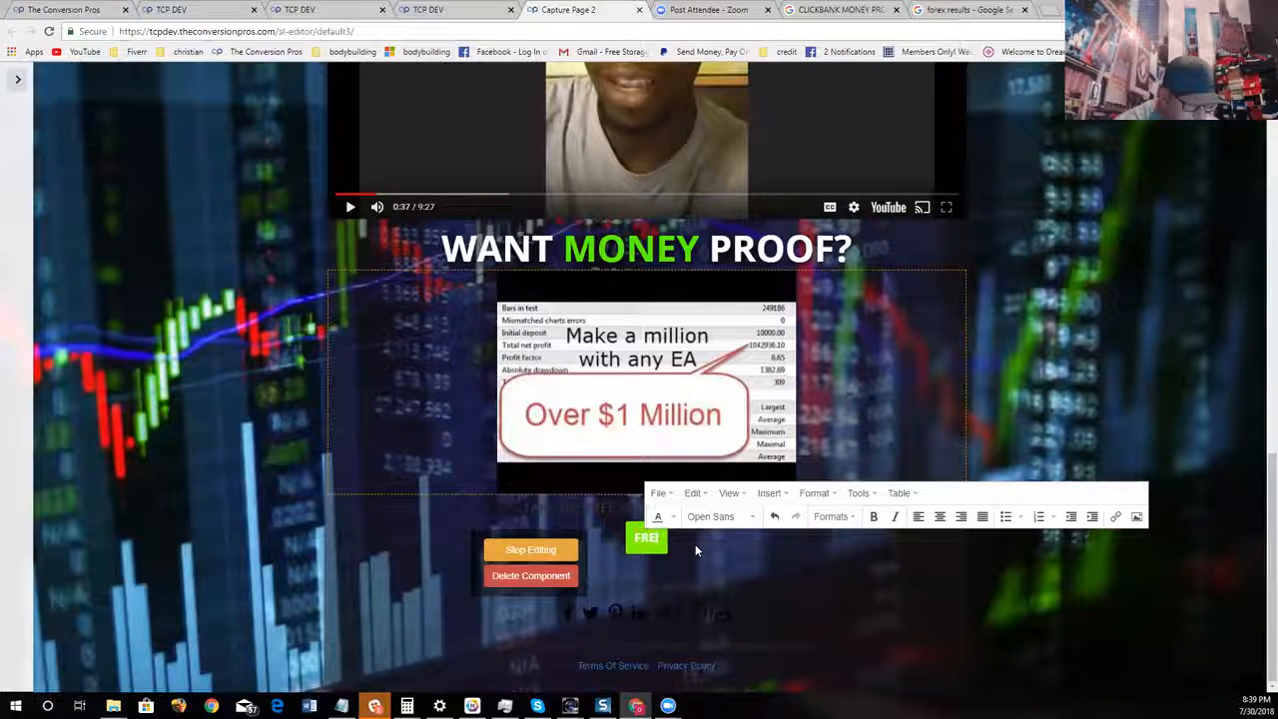
pyautogui.write('E')
pyautogui.press('BackSpace')
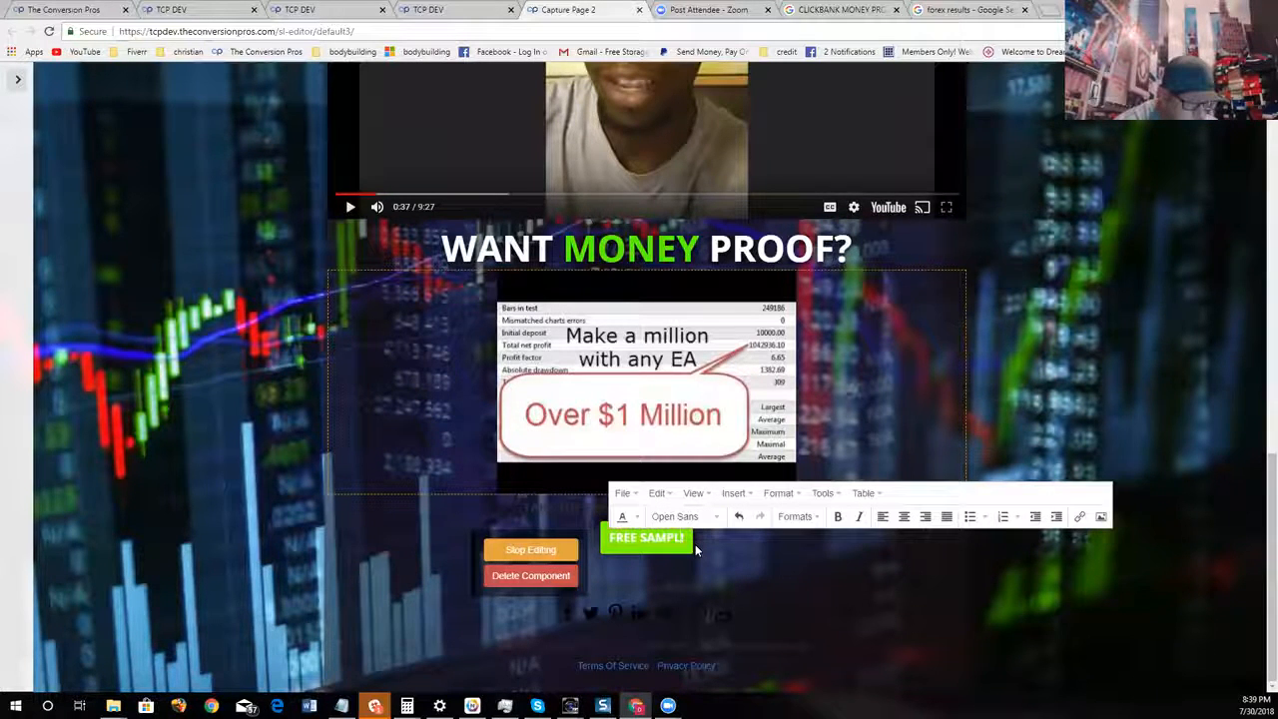
pyautogui.press('BackSpace')
pyautogui.press('BackSpace')
pyautogui.press('BackSpace')
pyautogui.press('BackSpace')
pyautogui.press('BackSpace')
pyautogui.press('BackSpace')
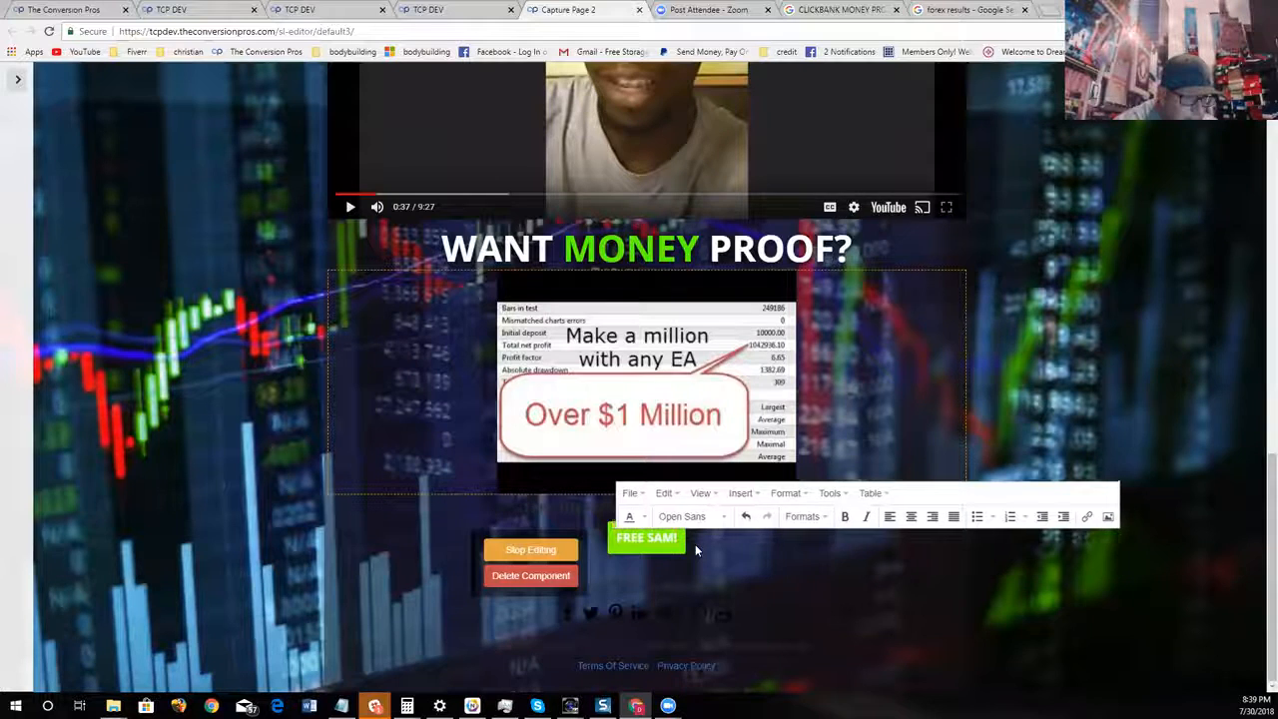
pyautogui.press('BackSpace')
pyautogui.press('BackSpace')
pyautogui.press('BackSpace')
pyautogui.press('BackSpace')
# Enter "JOIN NOW!" as the button's text, show the lander page settings, and stop editing the text
pyautogui.write('JOIN')
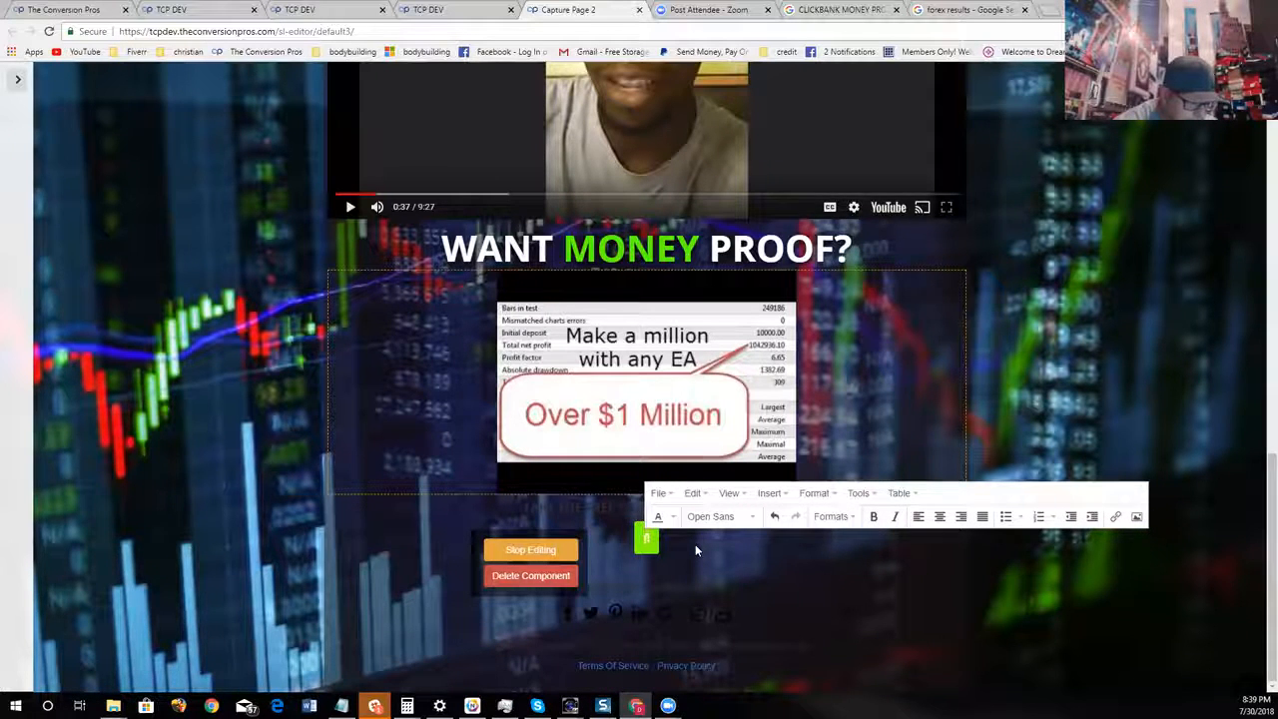
pyautogui.write(' NOW!')
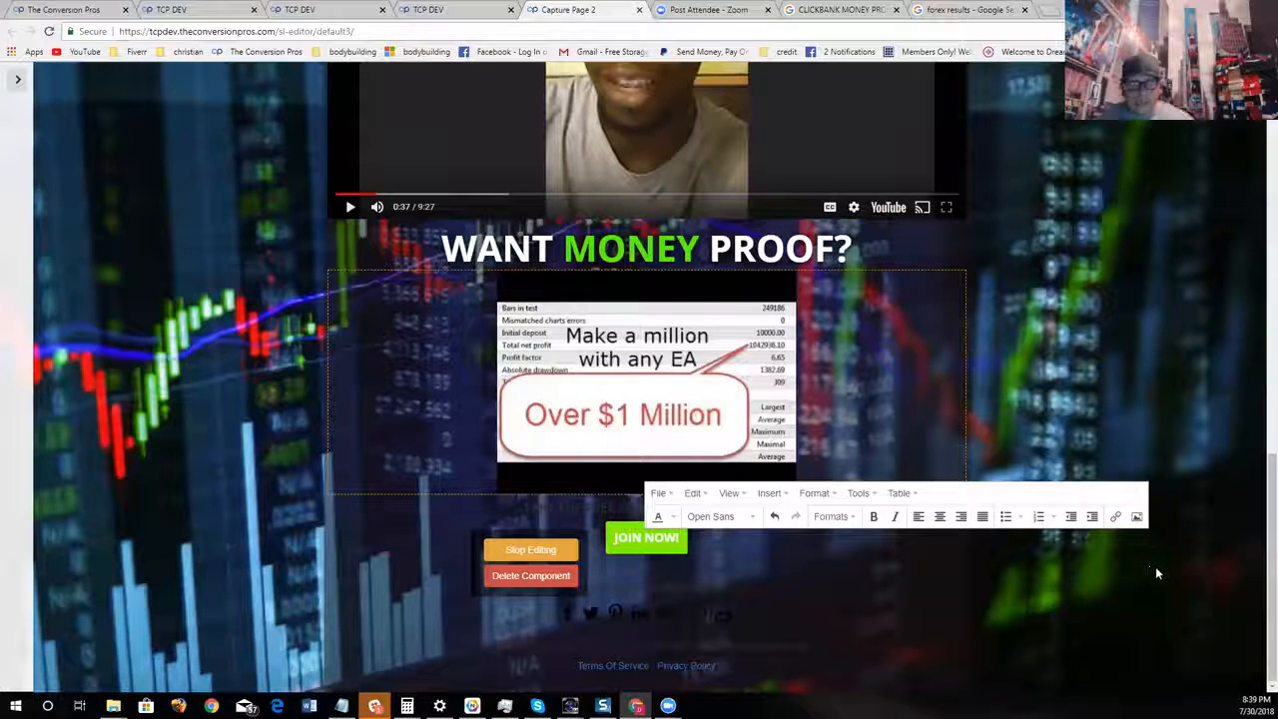
pyautogui.click(12, 81)
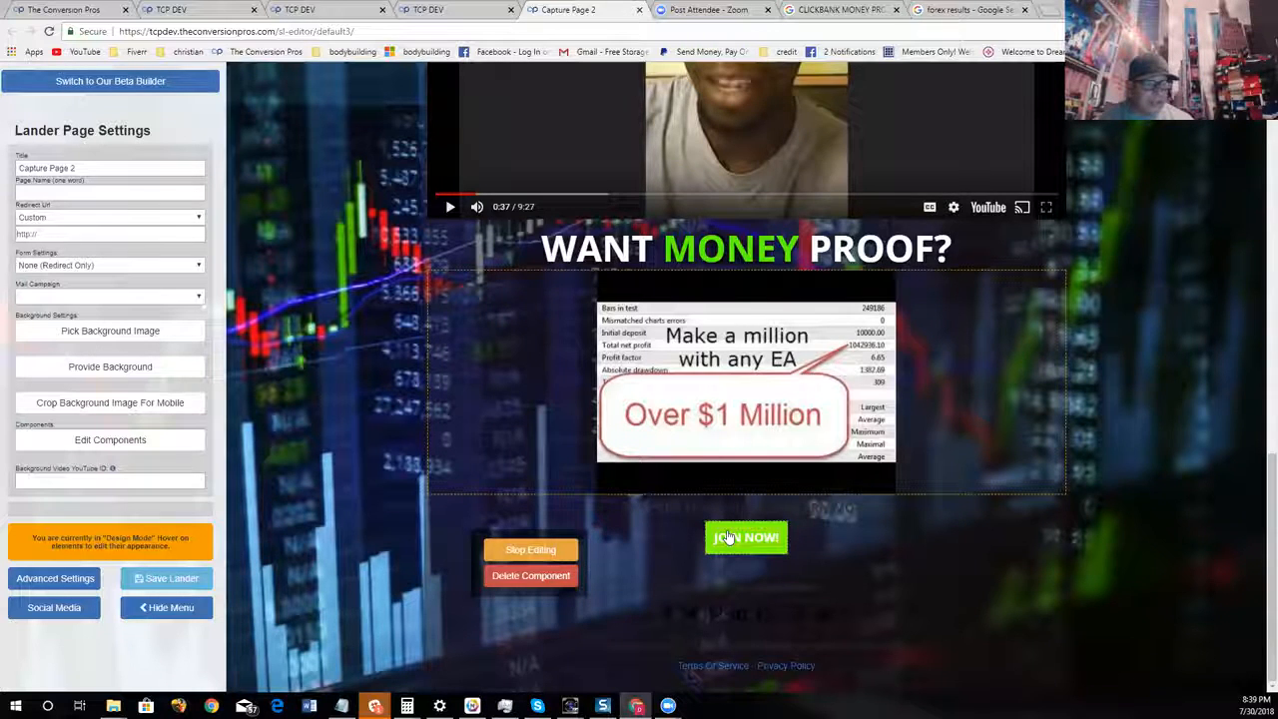
pyautogui.click(555, 550)
# Open the JOIN NOW! button's style attributes and set its background color to bright red
pyautogui.click(777, 544)
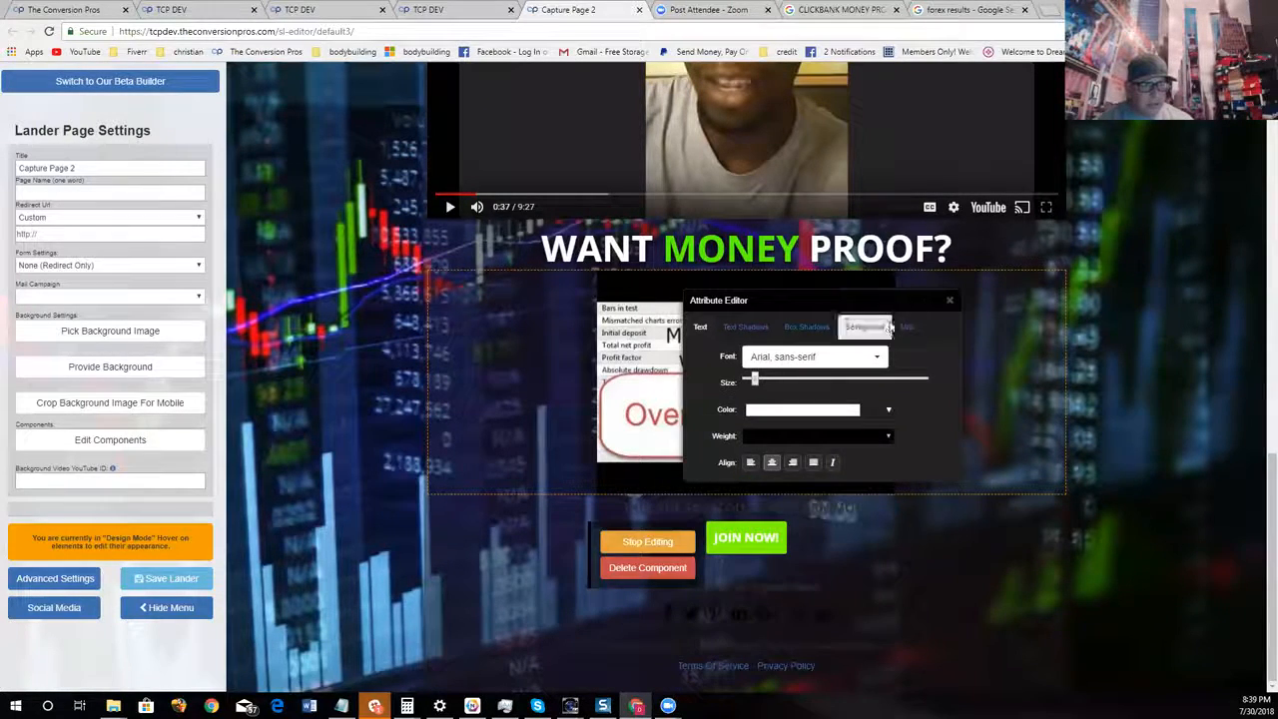
pyautogui.click(885, 326)
pyautogui.click(855, 357)
pyautogui.click(854, 374)
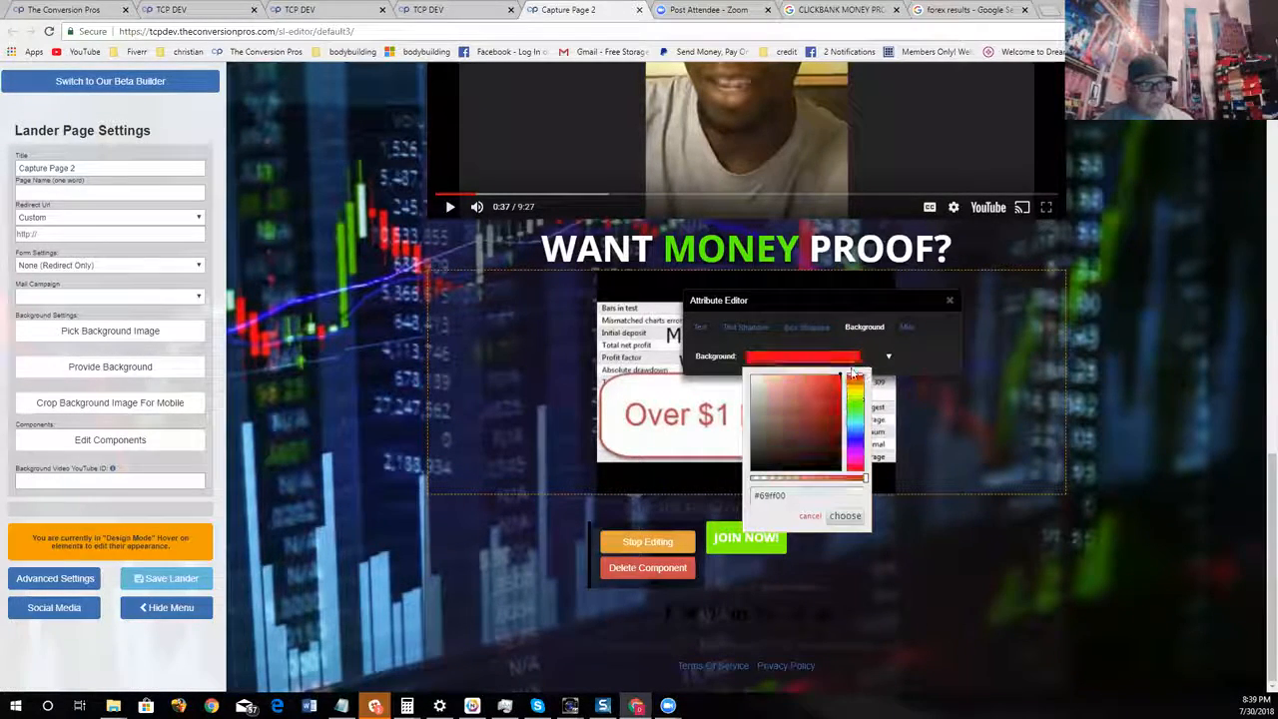
pyautogui.click(847, 516)
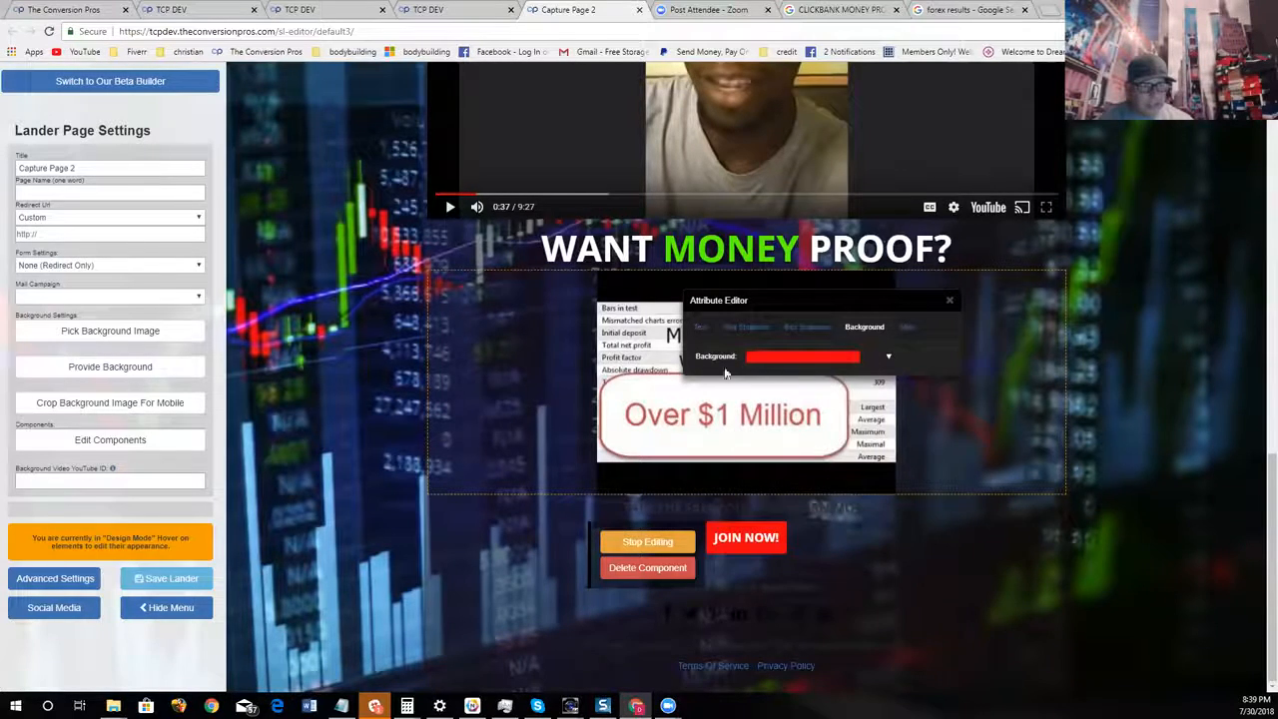
# Change the JOIN NOW! button's font to Boogaloo, make its text slightly larger, and close the attribute editor
pyautogui.click(703, 327)
pyautogui.click(859, 357)
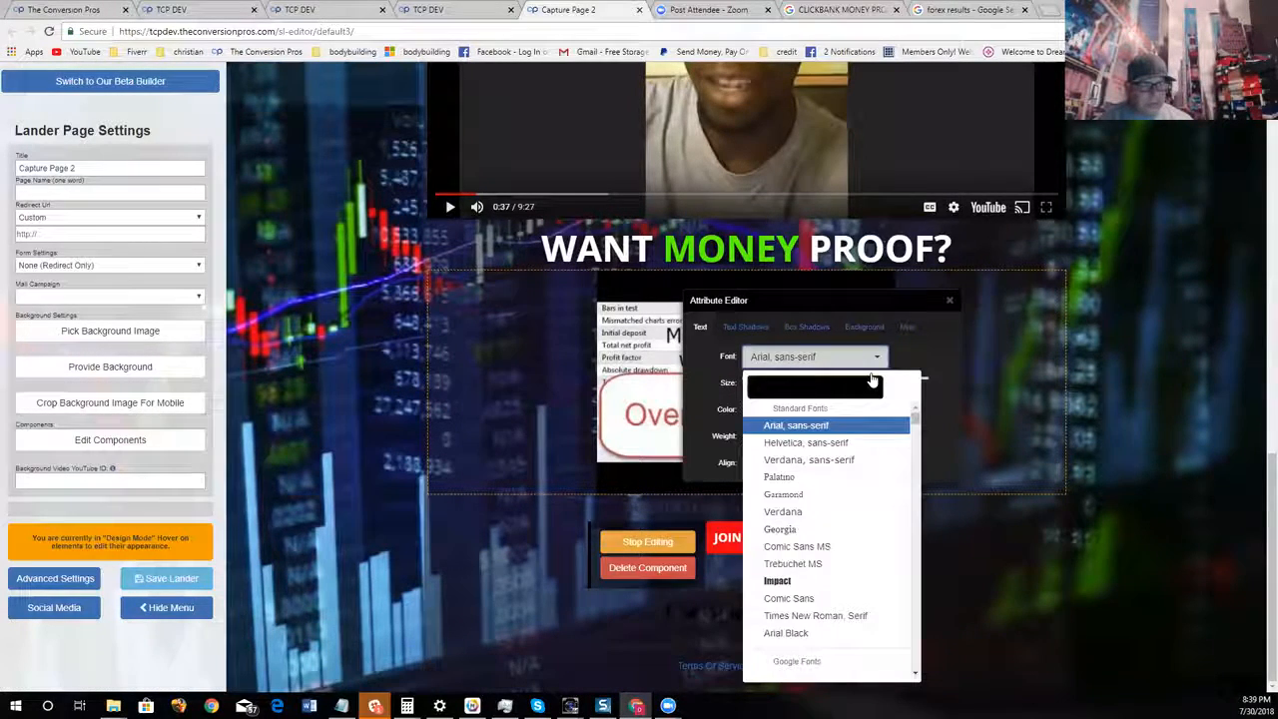
pyautogui.scroll(-15, 861, 566)
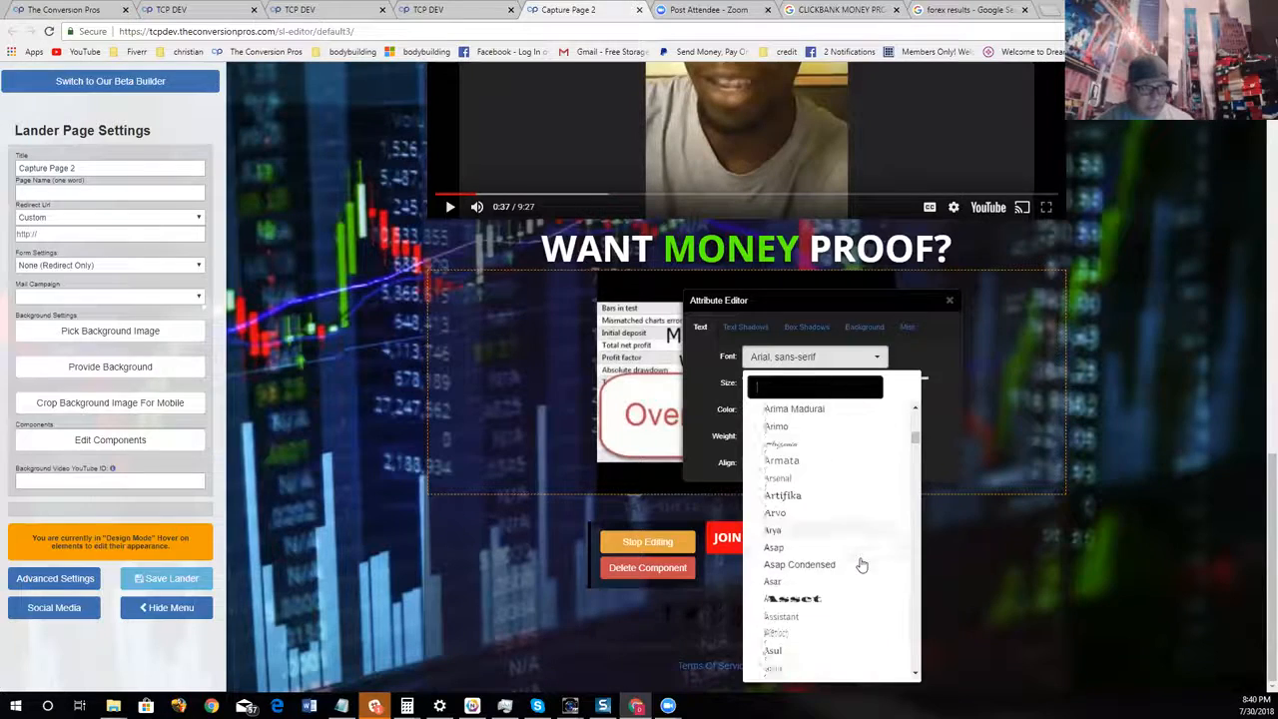
pyautogui.scroll(-10, 862, 565)
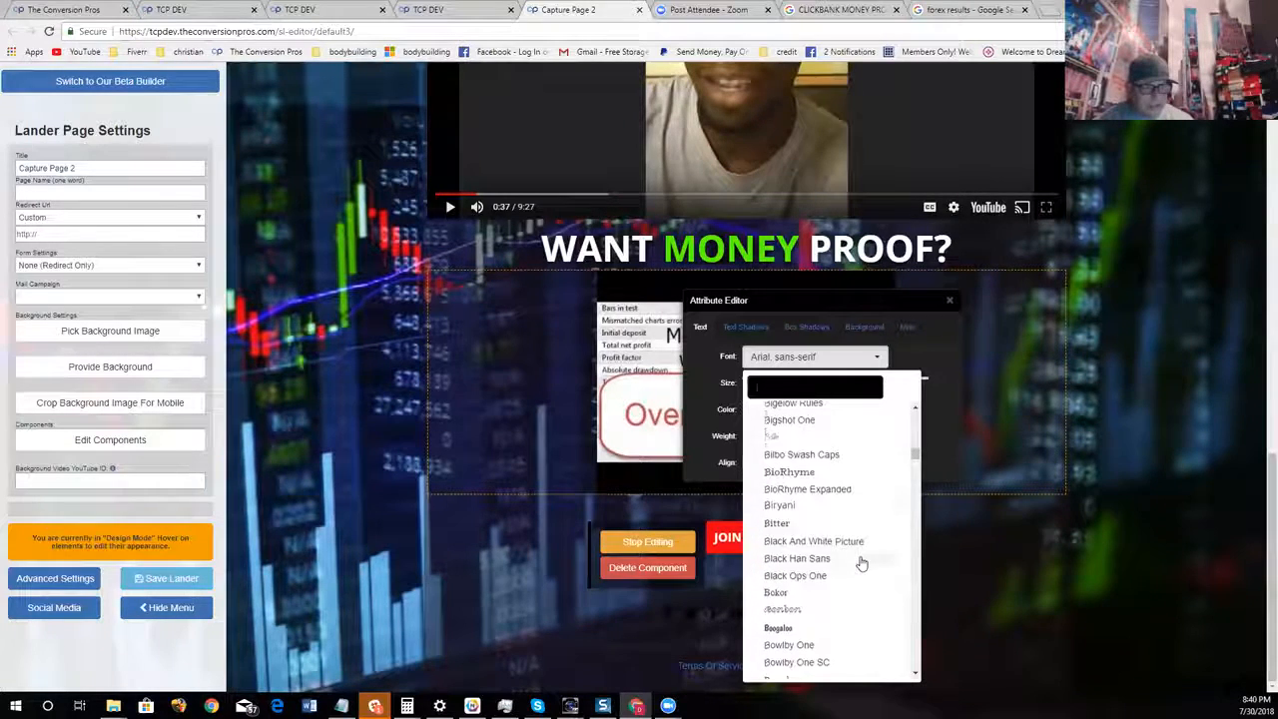
pyautogui.click(844, 495)
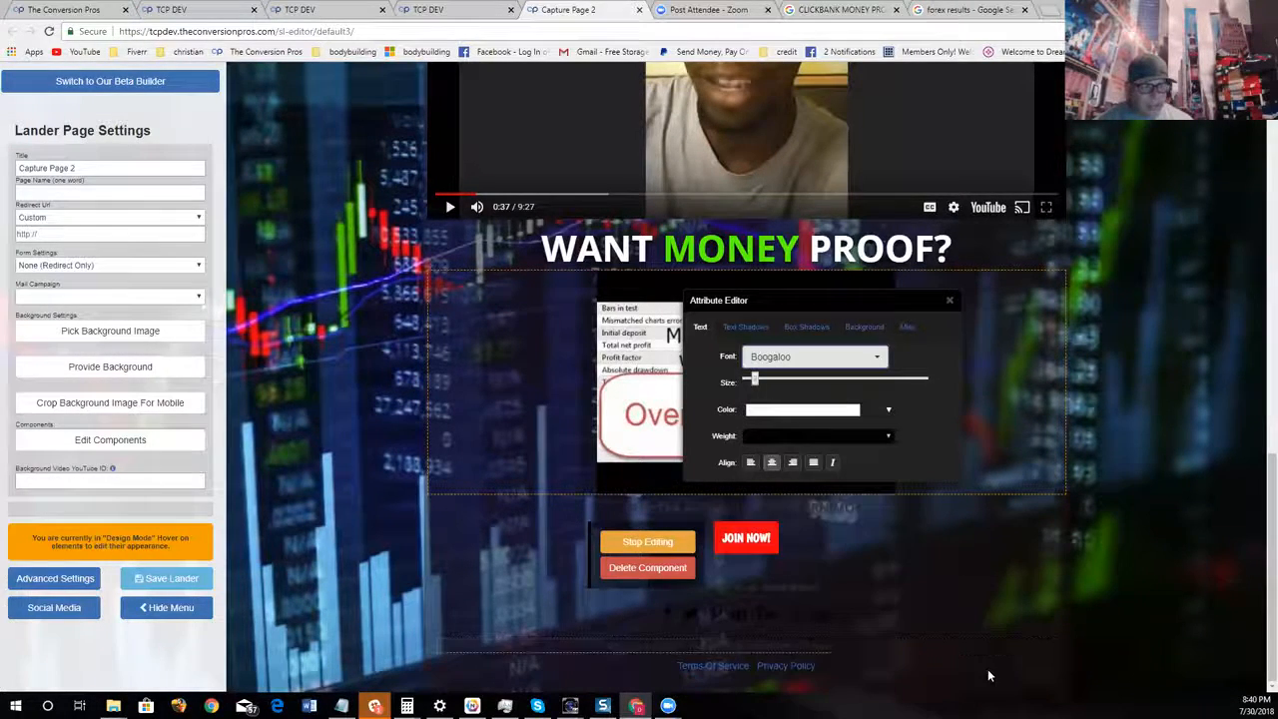
pyautogui.moveTo(755, 381); pyautogui.dragTo(764, 385)
pyautogui.click(950, 301)
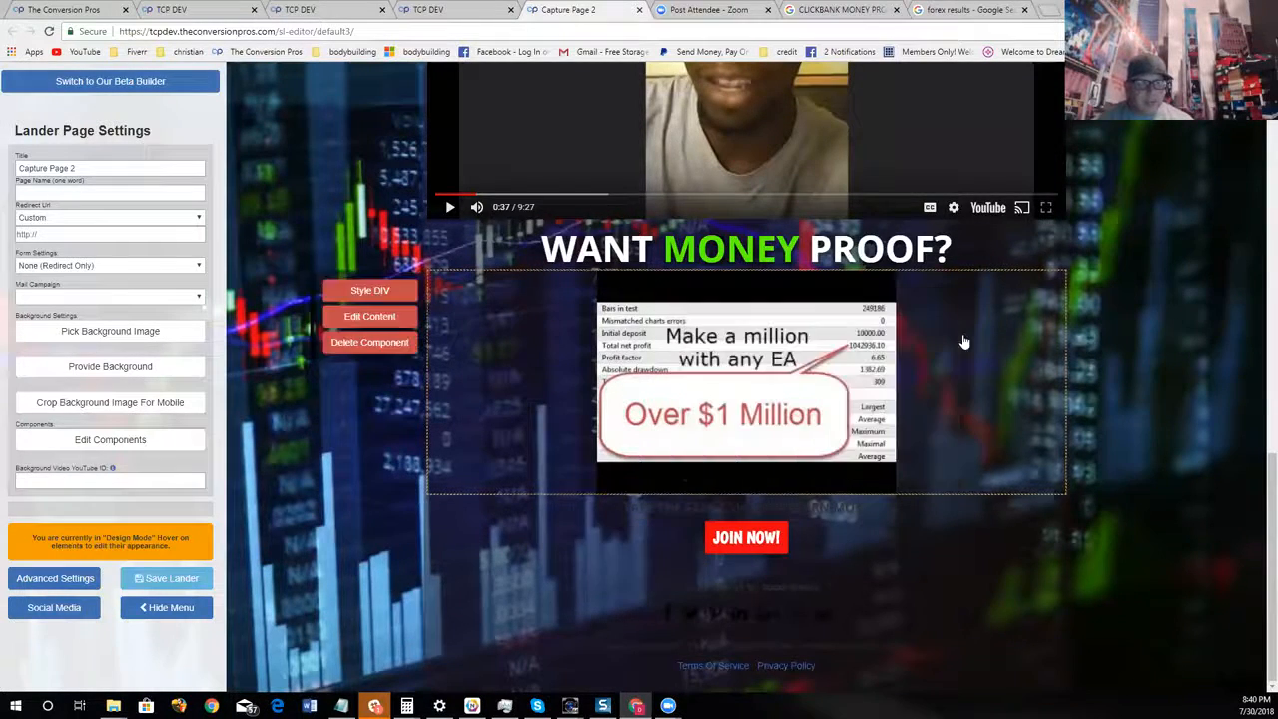
# Look over the whole forex page, from the first video and trading proof through the testimonial to the JOIN NOW! button
pyautogui.scroll(5, 1158, 479)
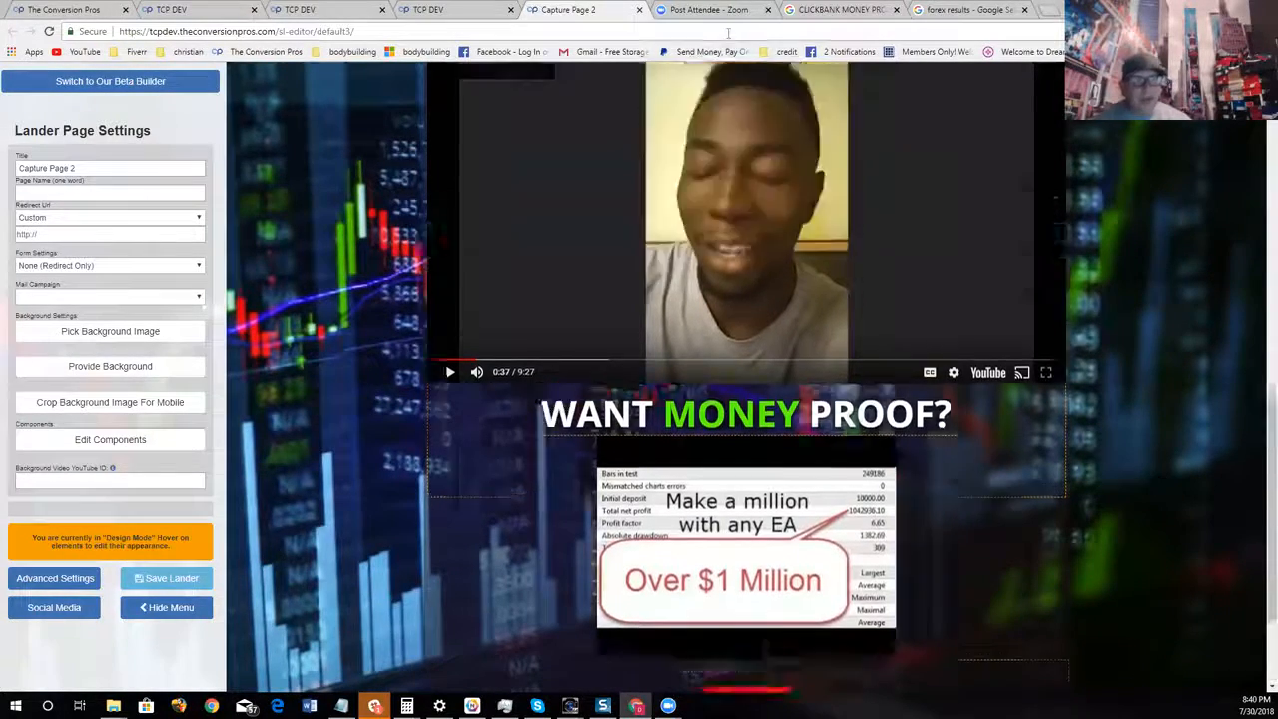
pyautogui.scroll(1, 732, 122)
pyautogui.scroll(-6, 799, 228)
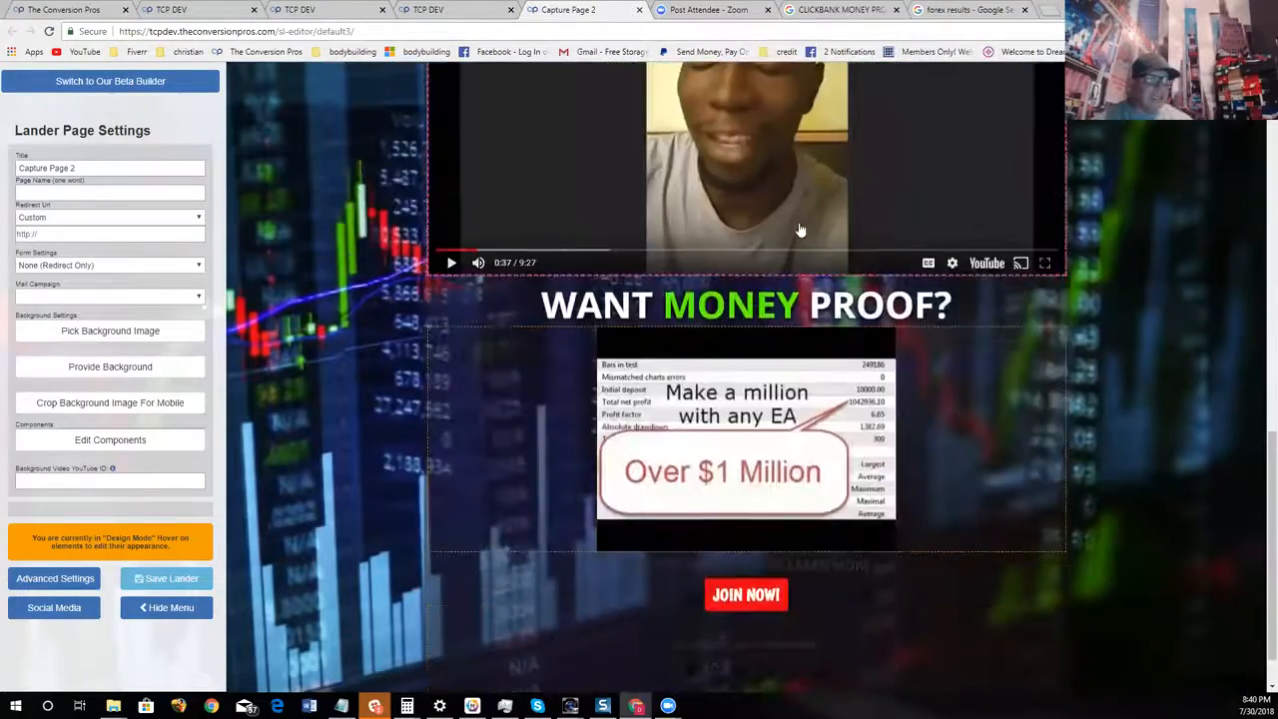
pyautogui.scroll(5, 801, 217)
pyautogui.scroll(5, 801, 218)
pyautogui.scroll(-5, 839, 221)
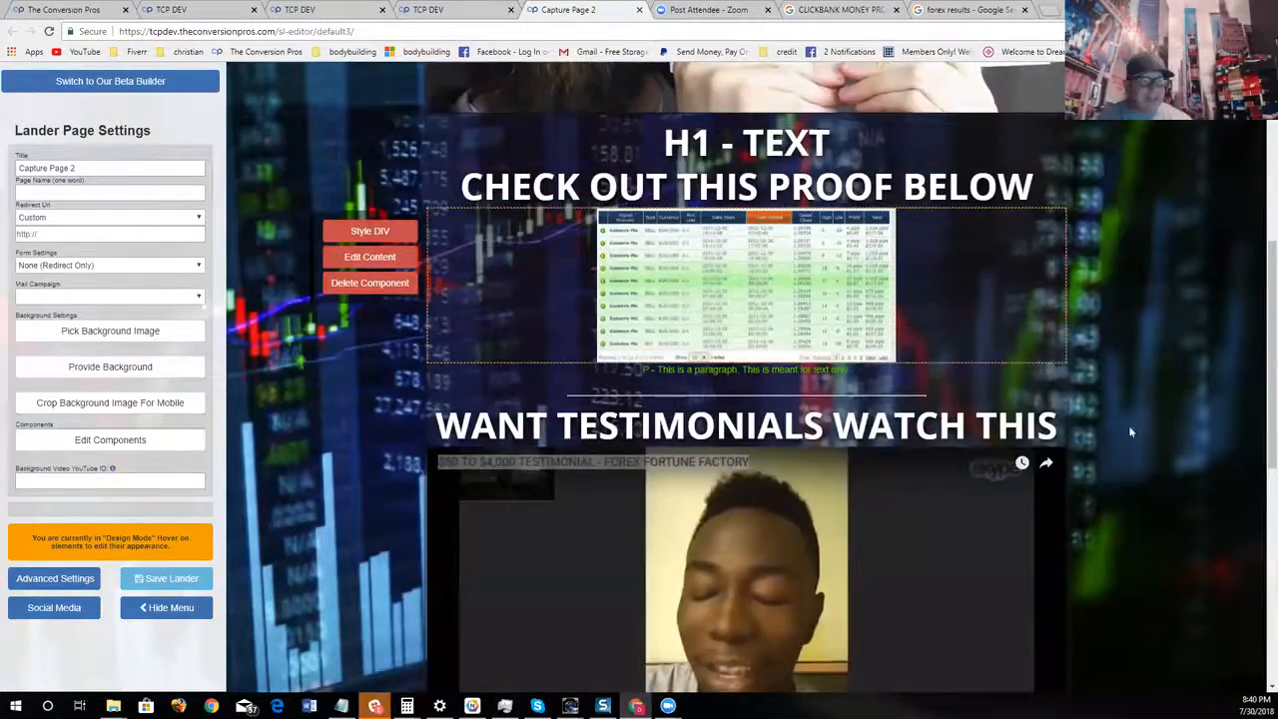
pyautogui.scroll(-6, 1127, 434)
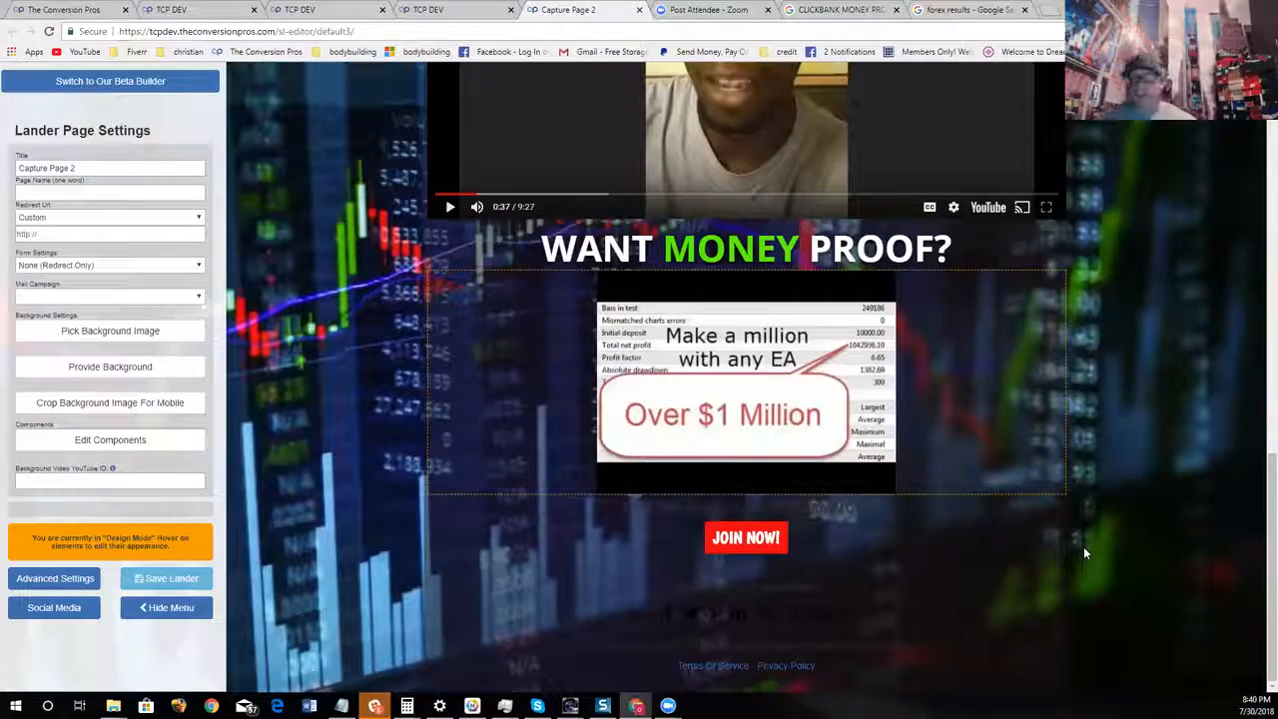
pyautogui.scroll(10, 819, 378)
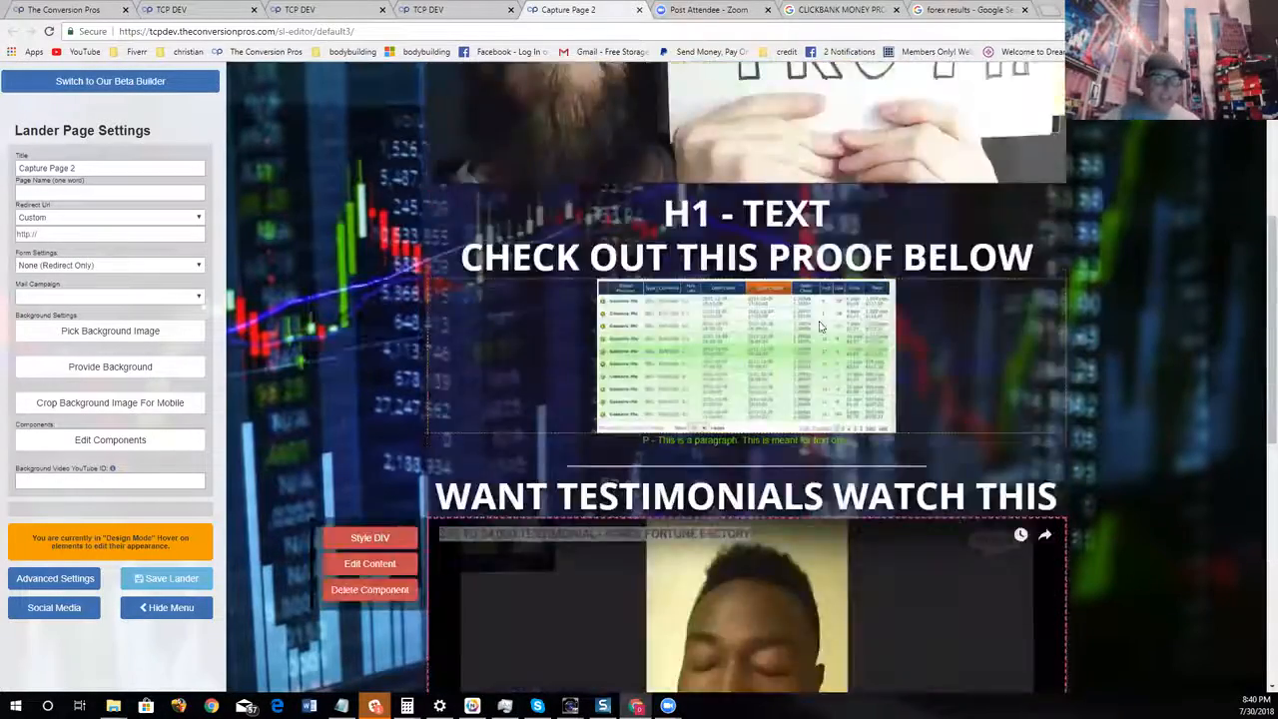
pyautogui.scroll(-10, 819, 378)
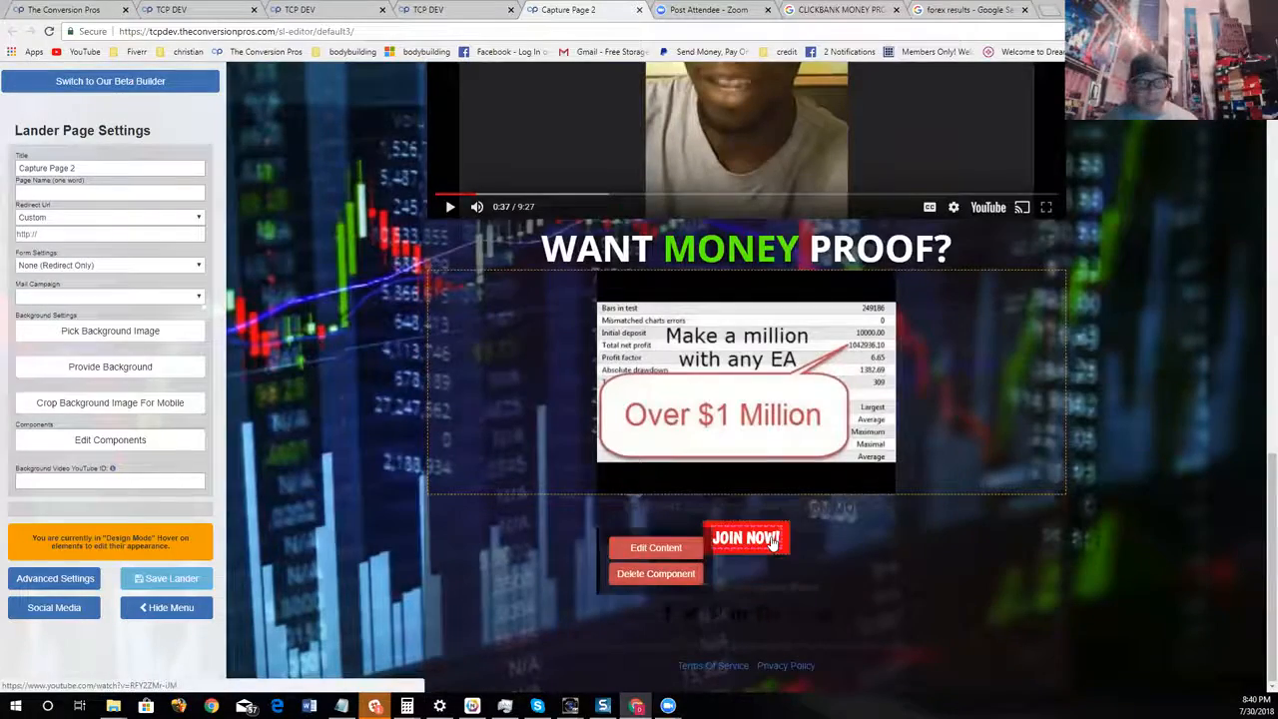
pyautogui.scroll(5, 774, 469)
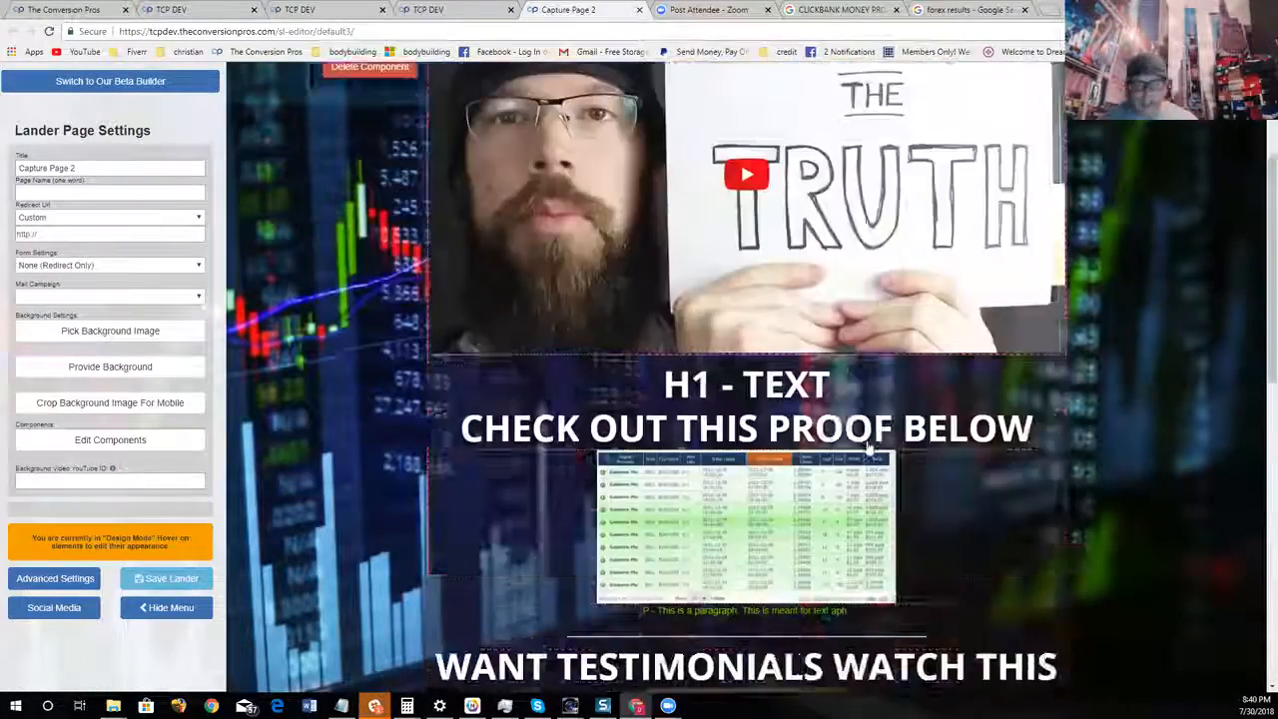
pyautogui.scroll(-4, 871, 449)
pyautogui.scroll(-2, 871, 450)
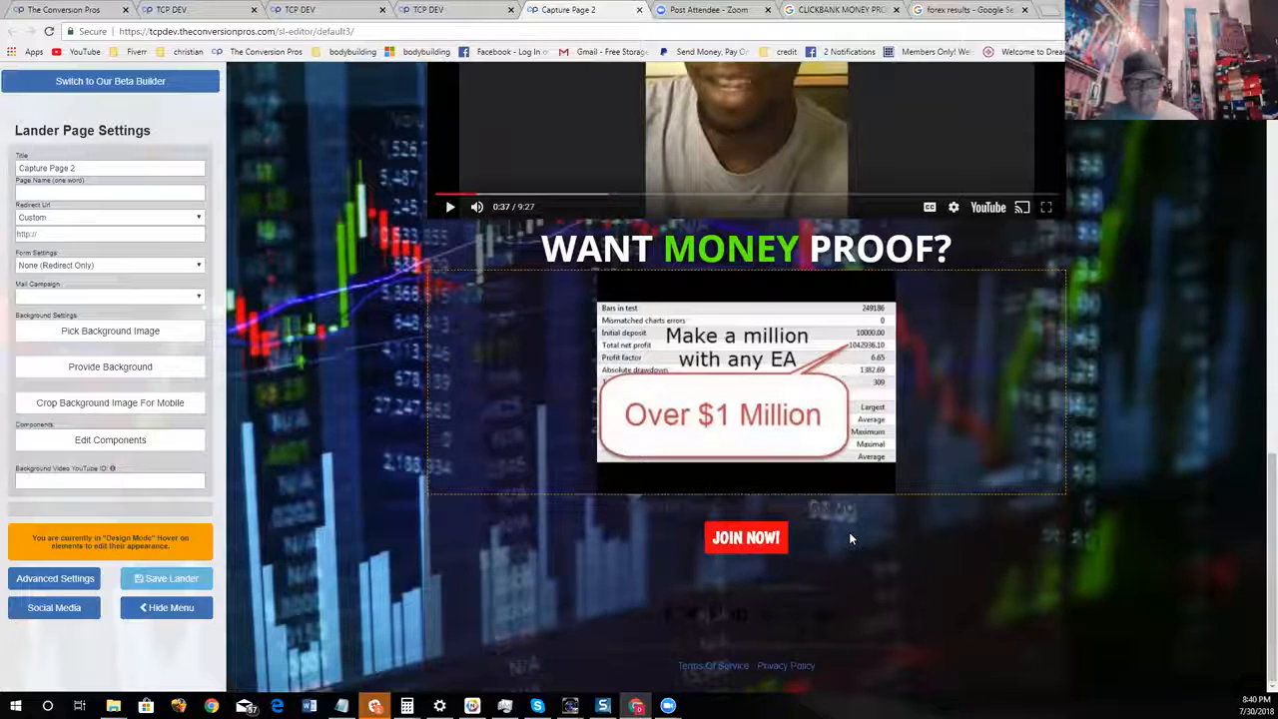
pyautogui.moveTo(694, 555)
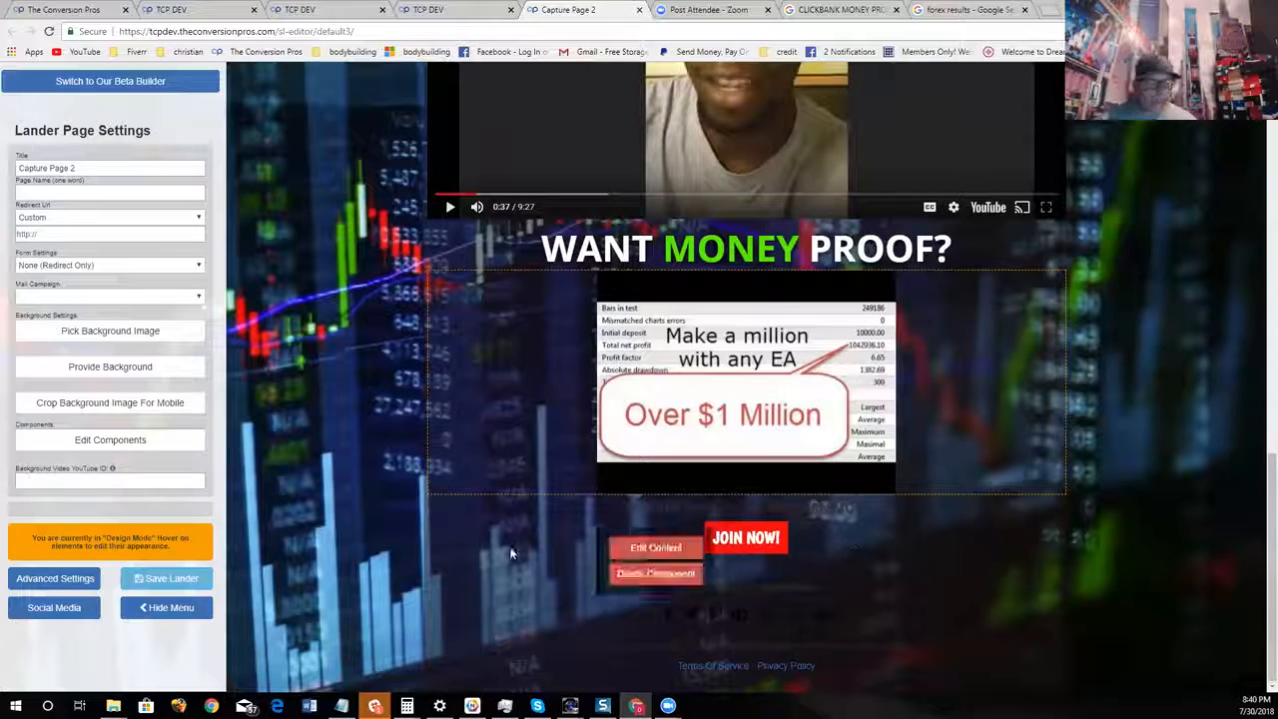
pyautogui.click(694, 552)
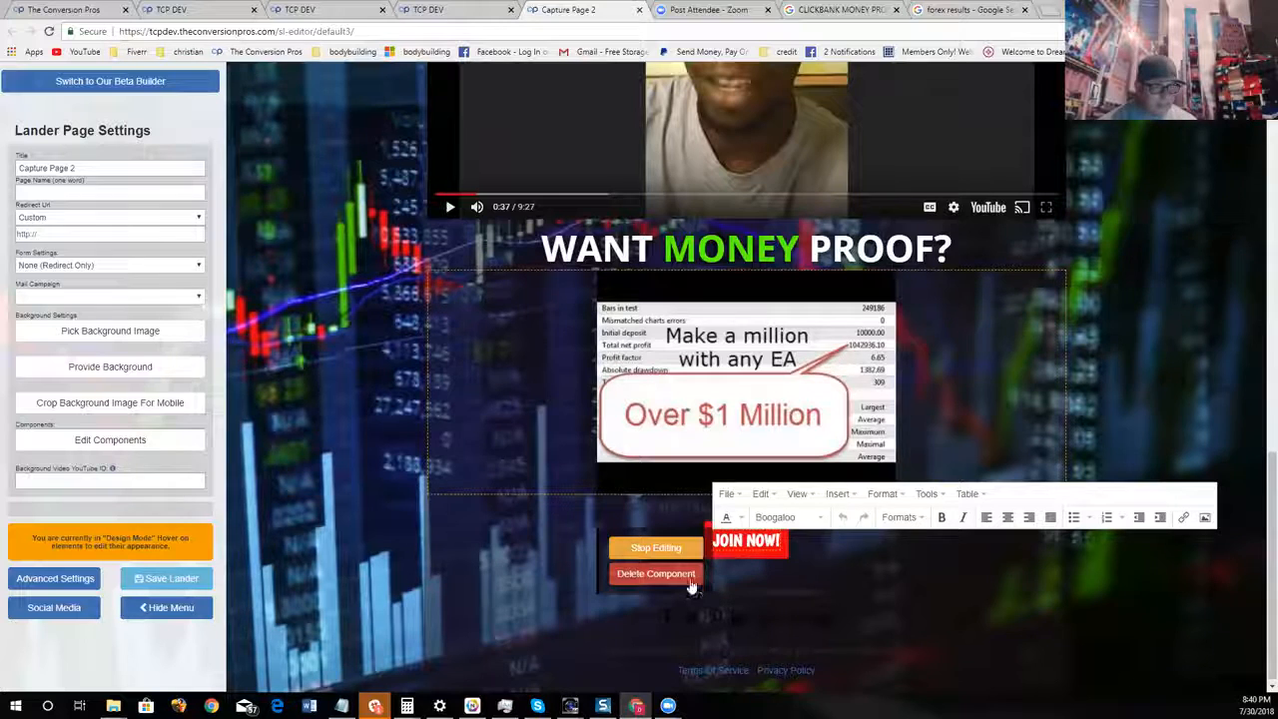
pyautogui.click(667, 549)
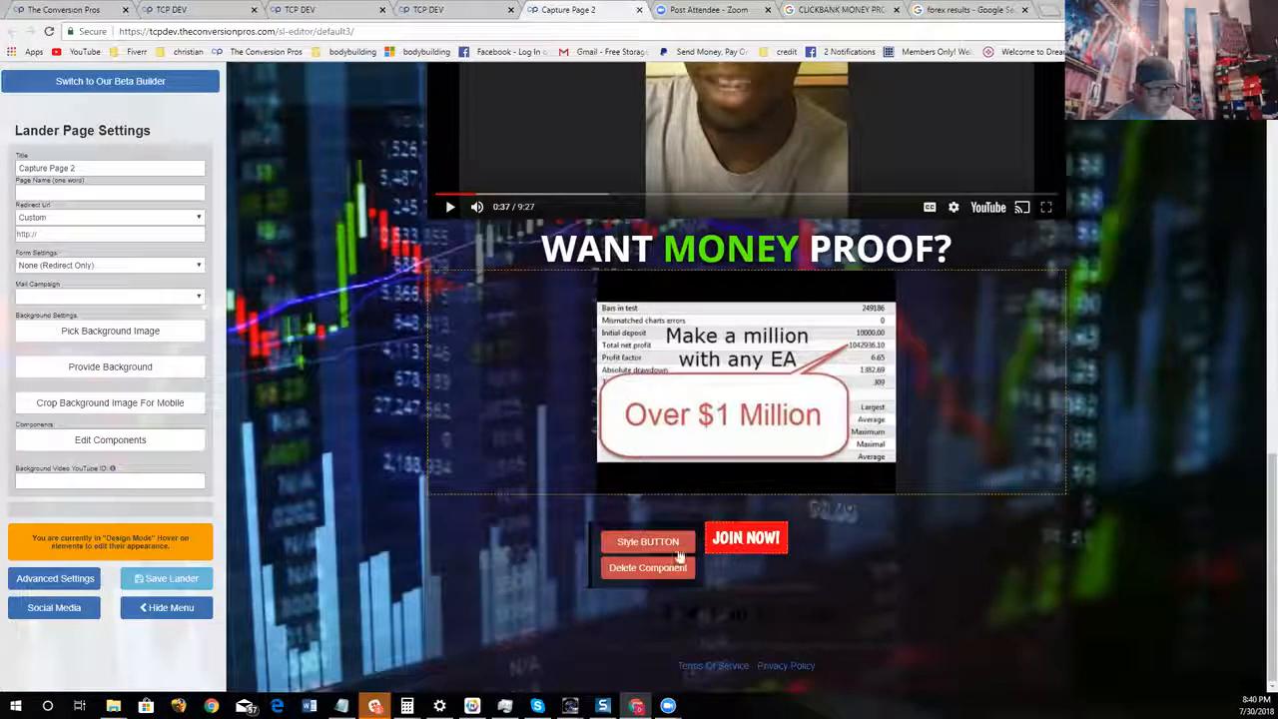
# Open the JOIN NOW! button's style attributes, move the editor away from the button, and choose a green box shadow color
pyautogui.click(673, 549)
pyautogui.moveTo(872, 583); pyautogui.dragTo(503, 303)
pyautogui.click(465, 316)
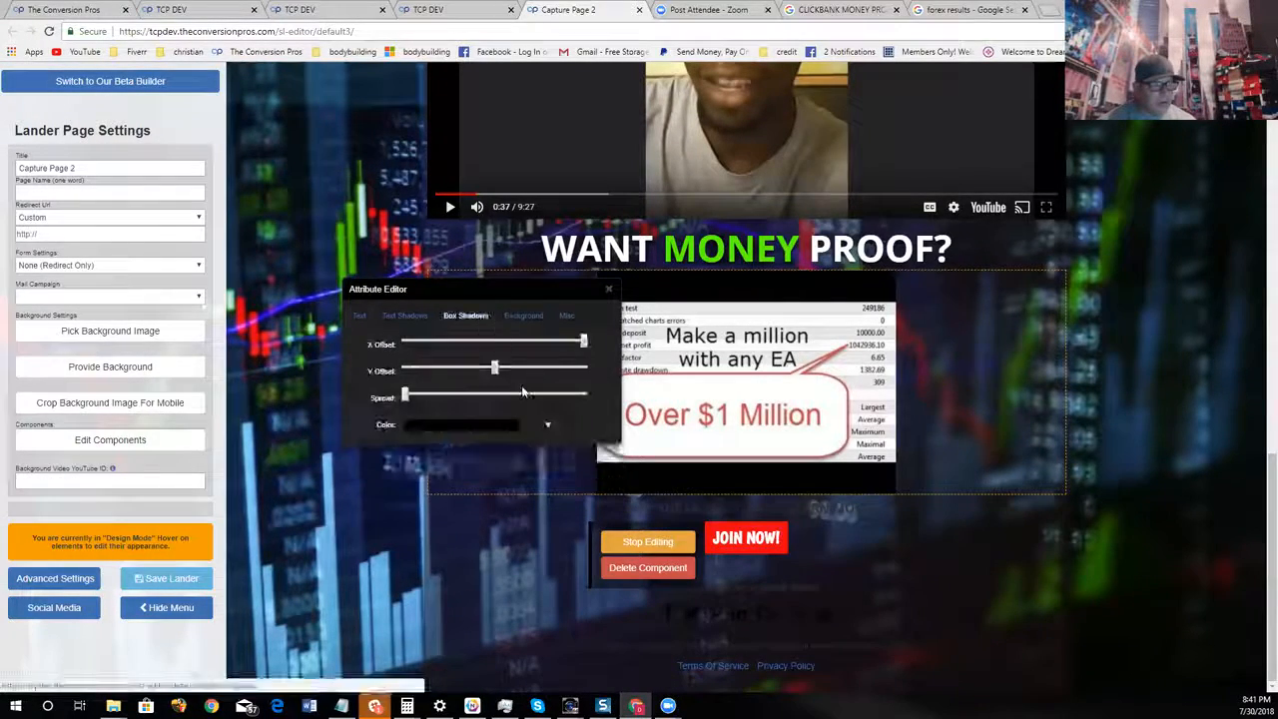
pyautogui.click(500, 428)
pyautogui.click(513, 468)
pyautogui.click(501, 458)
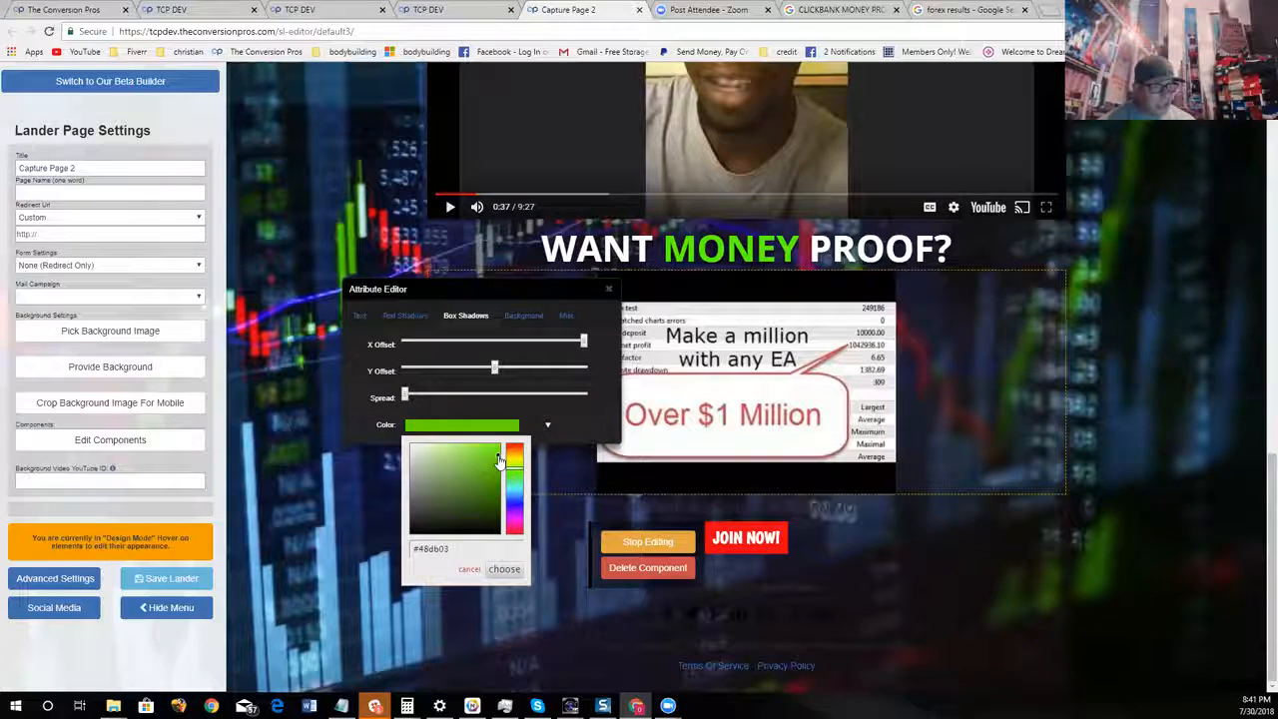
pyautogui.click(504, 569)
# Center the box shadow's X offset, nudge its Y offset, raise the spread to about half, and close the attribute editor
pyautogui.moveTo(584, 344); pyautogui.dragTo(506, 365)
pyautogui.moveTo(406, 396); pyautogui.dragTo(498, 395)
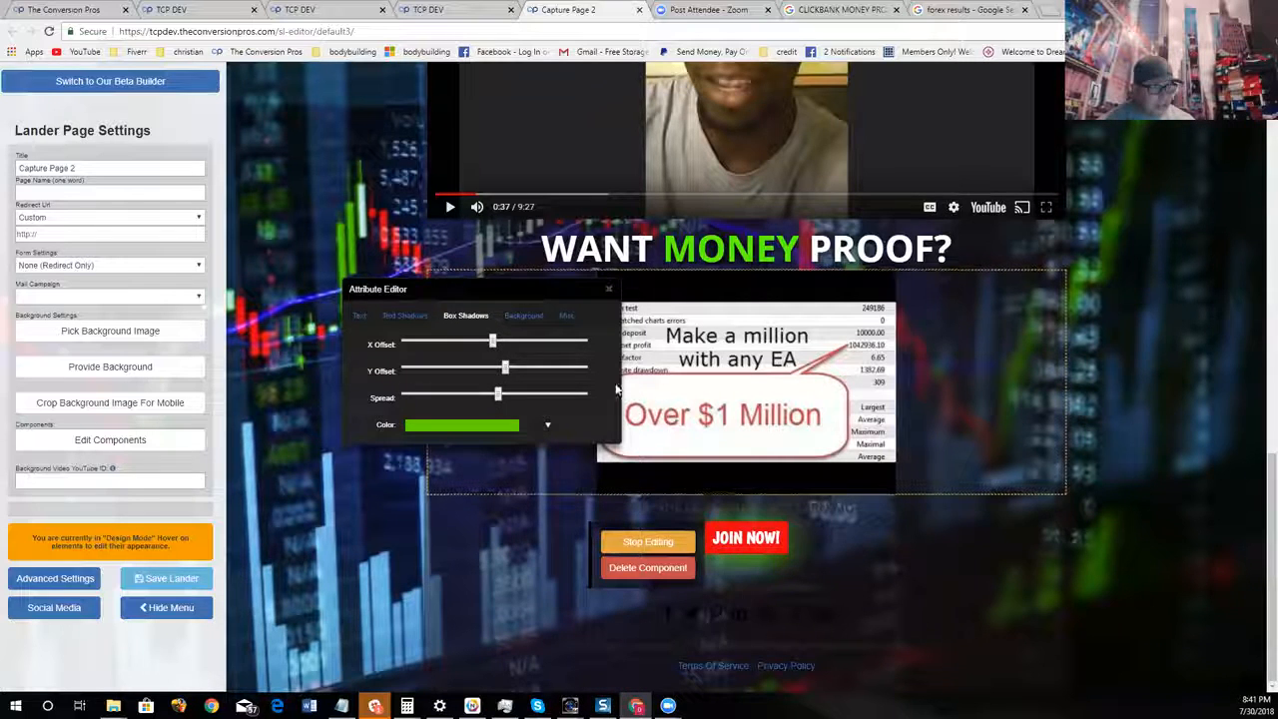
pyautogui.click(608, 286)
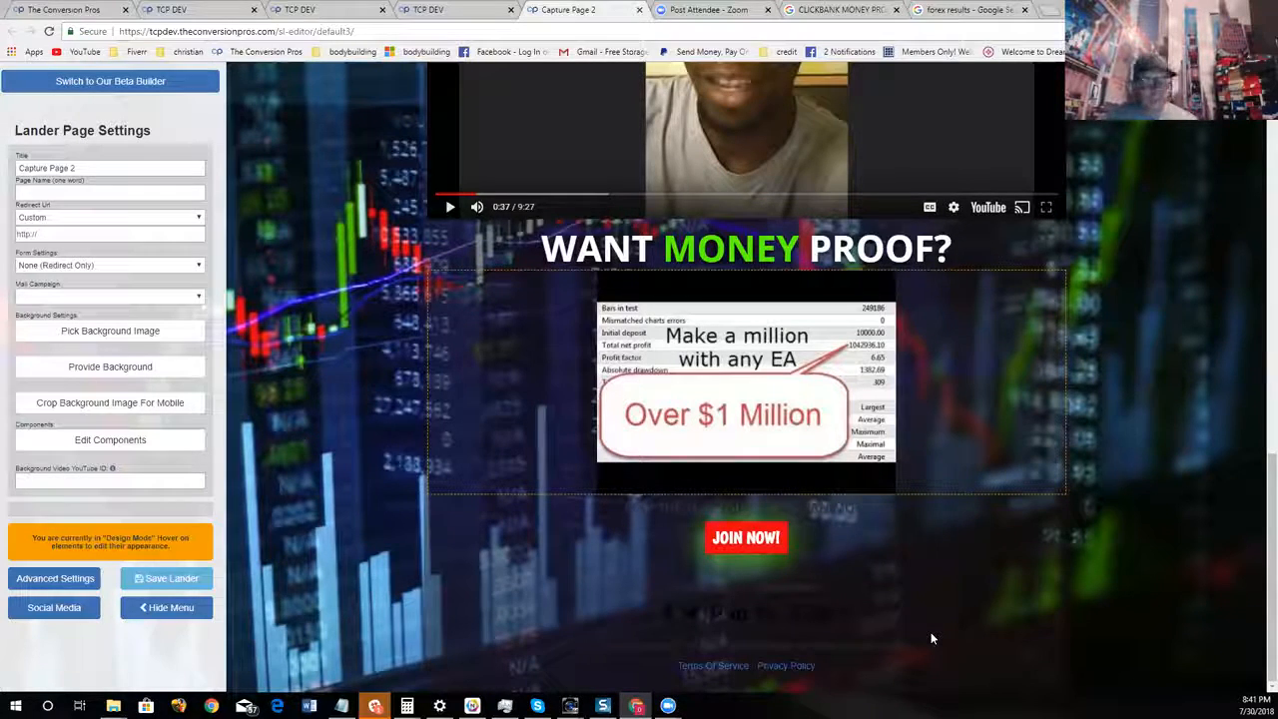
pyautogui.scroll(10, 499, 486)
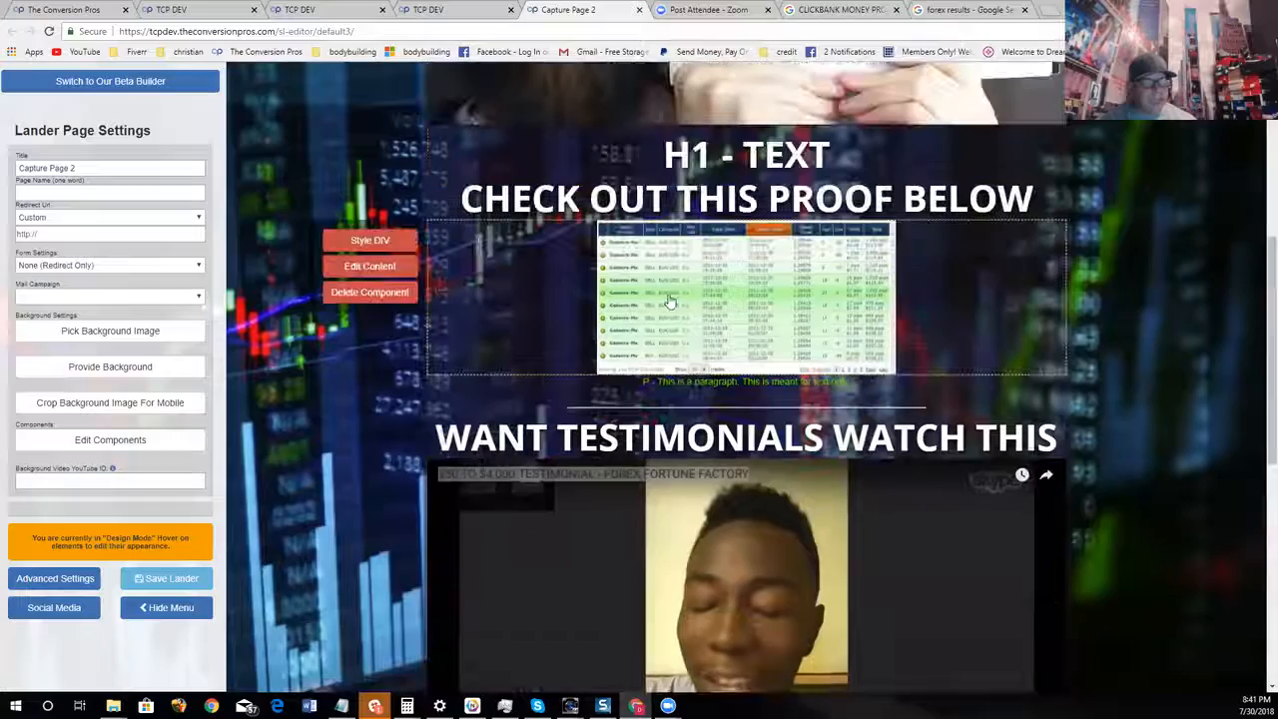
# Hide the page settings menu and look over the forex page, from the JOIN NOW! button back up to the first video
pyautogui.click(167, 607)
pyautogui.scroll(-5, 665, 273)
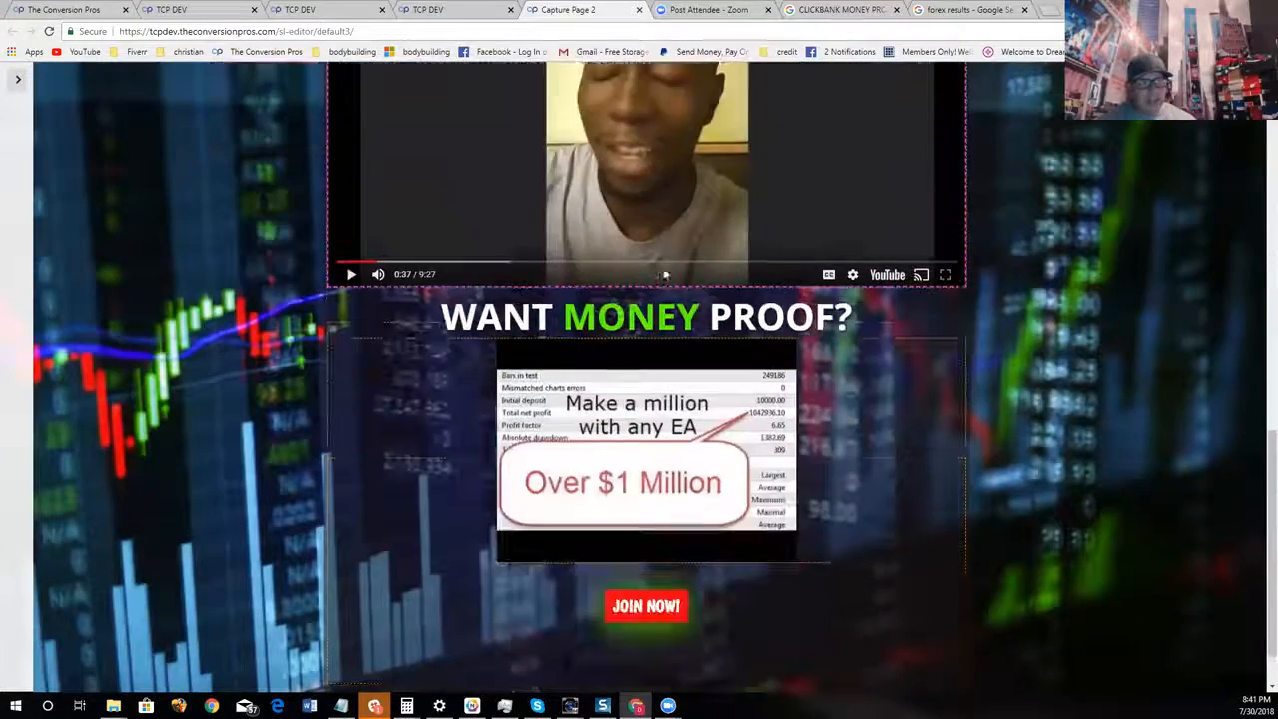
pyautogui.scroll(-1, 665, 273)
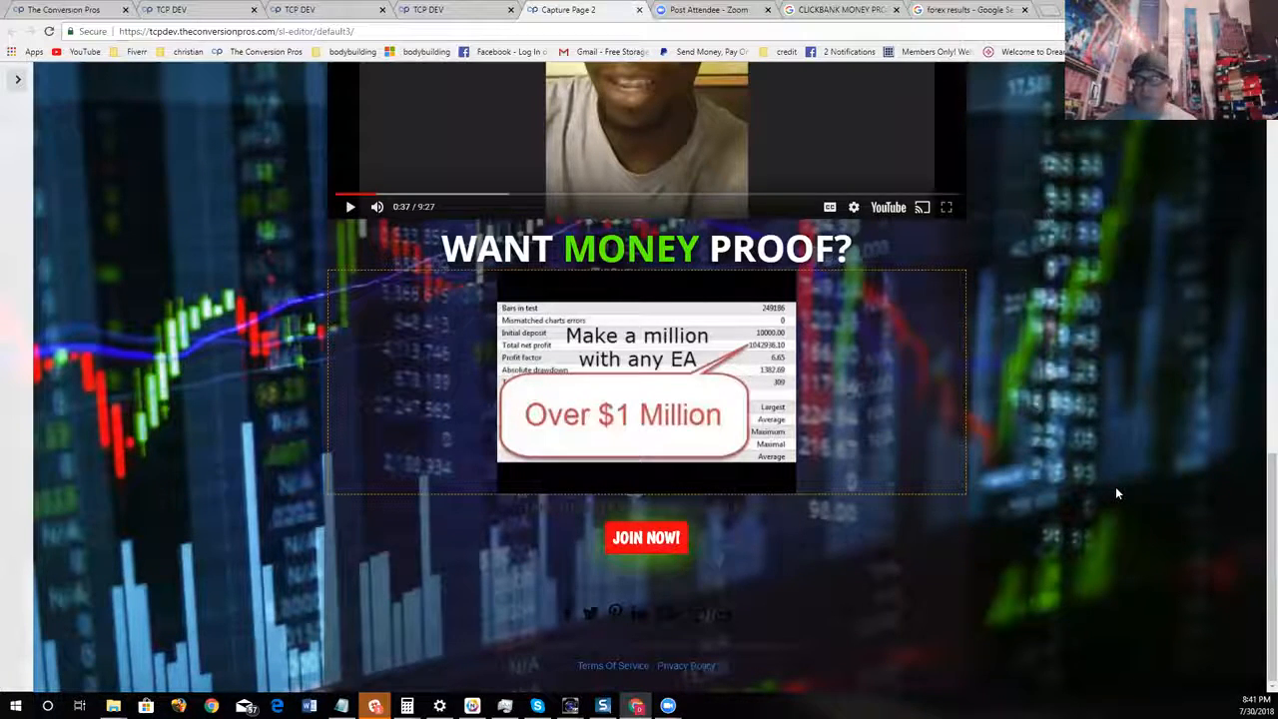
pyautogui.scroll(10, 1119, 459)
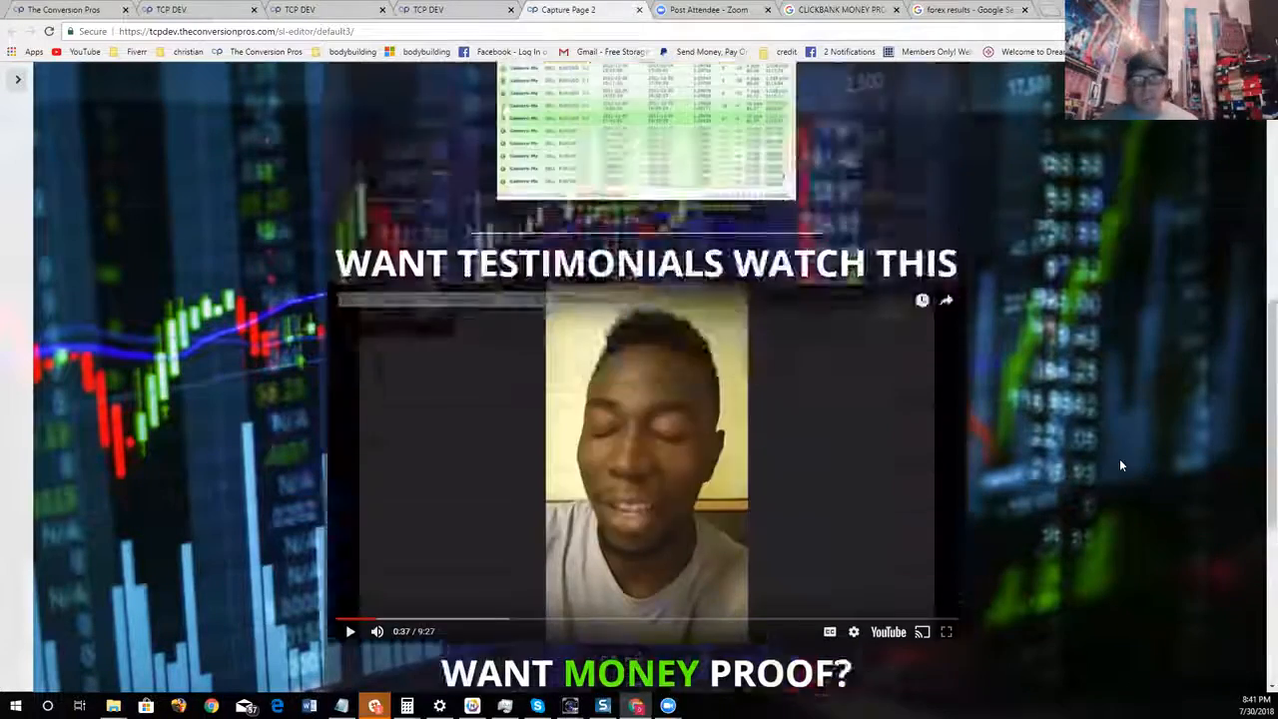
pyautogui.scroll(-5, 1120, 458)
pyautogui.scroll(-5, 971, 420)
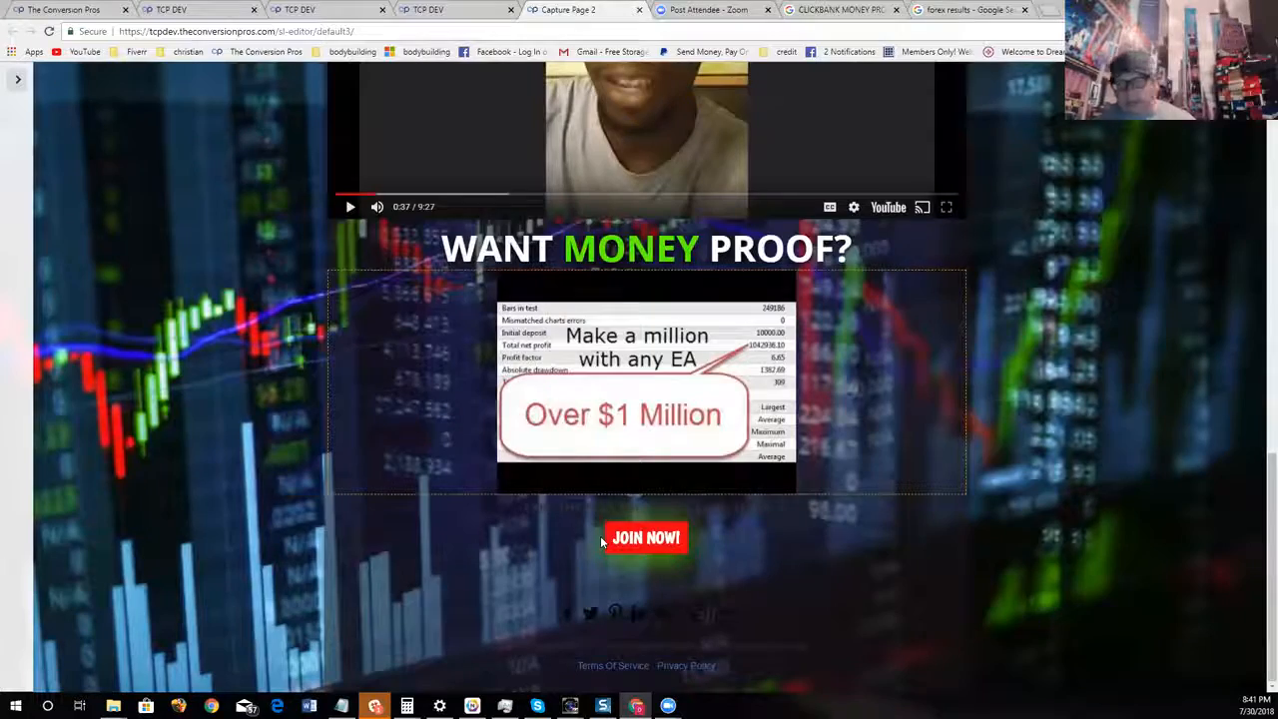
pyautogui.scroll(8, 410, 286)
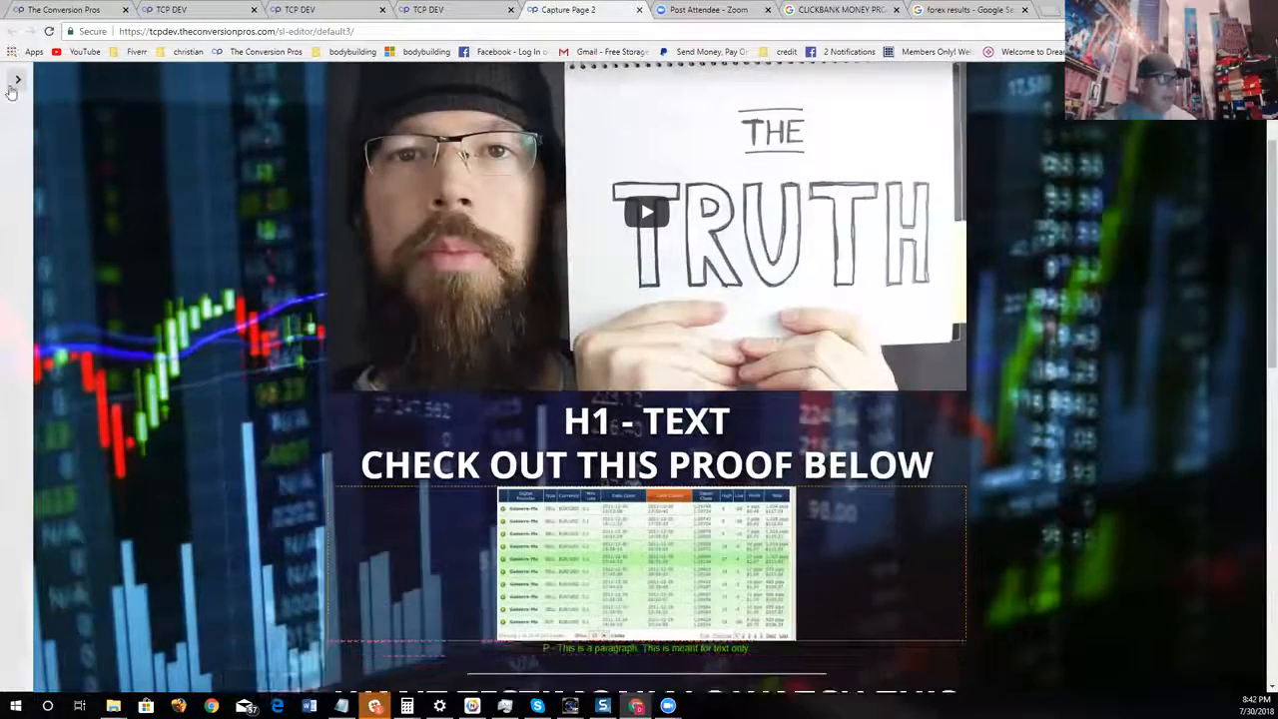
# Show the page settings menu again and set the Redirect Url to the [SNEAKERS] SNEAKERS page
pyautogui.click(14, 83)
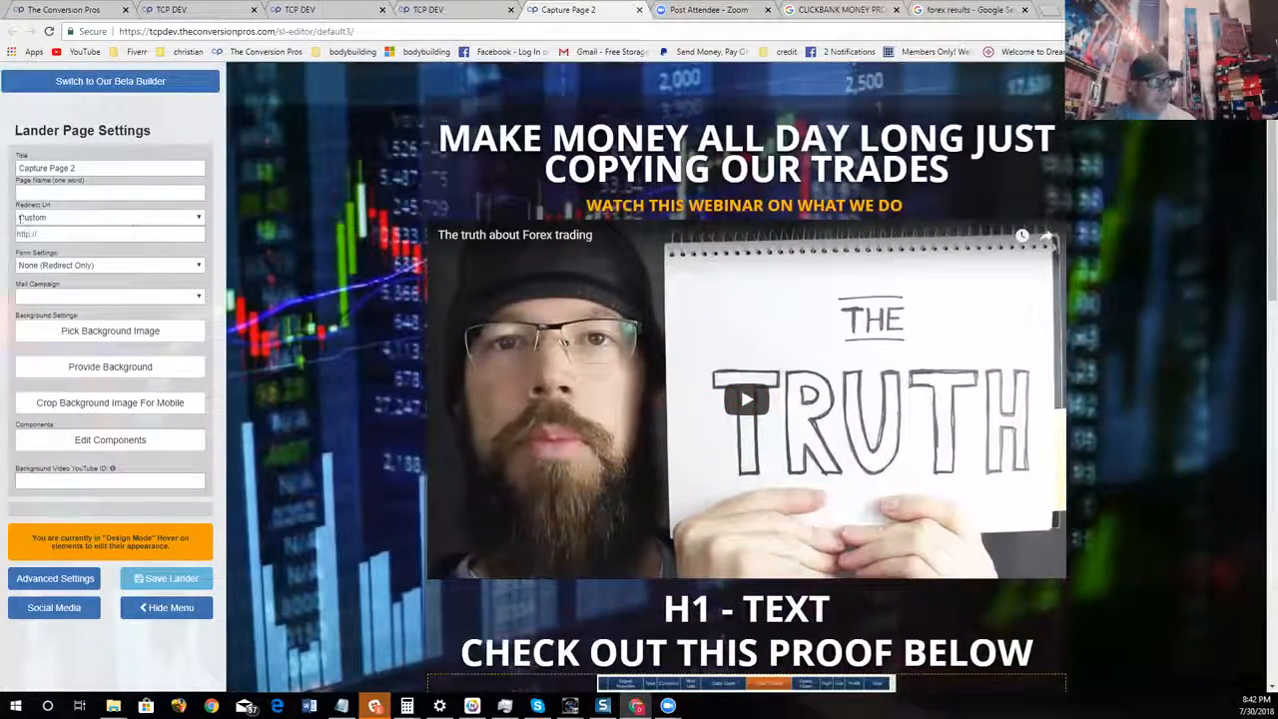
pyautogui.click(163, 218)
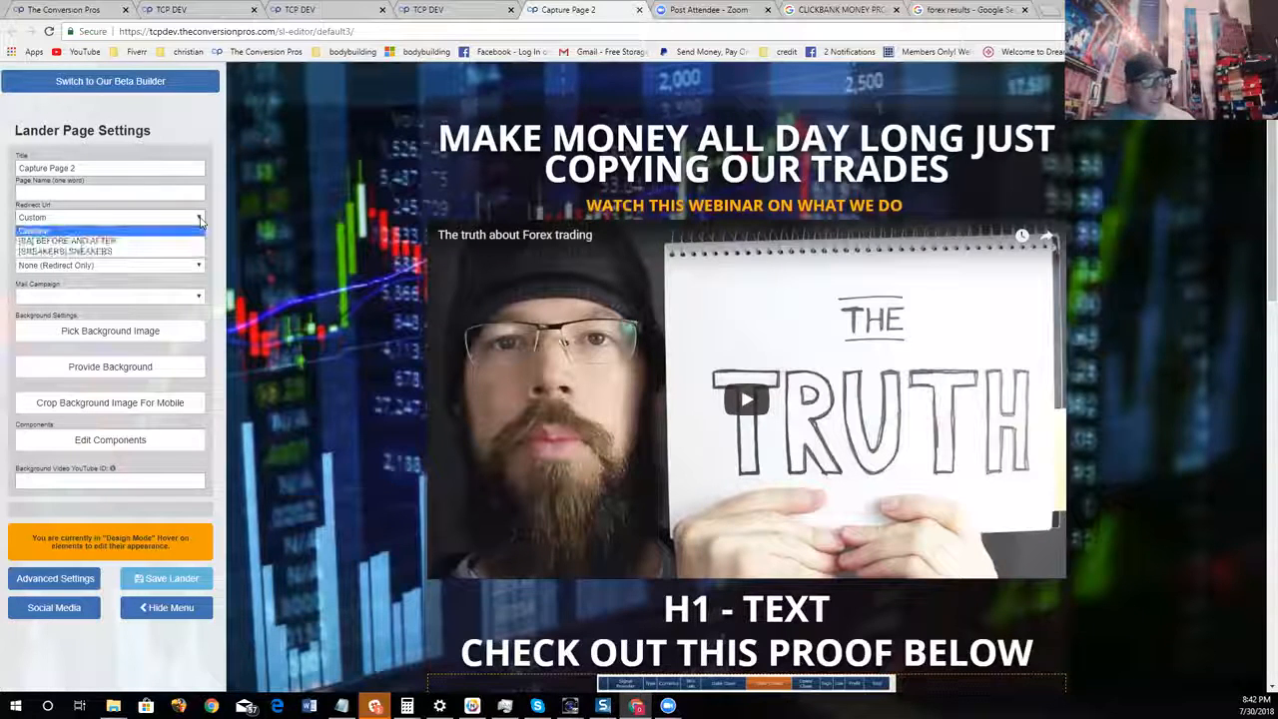
pyautogui.click(146, 251)
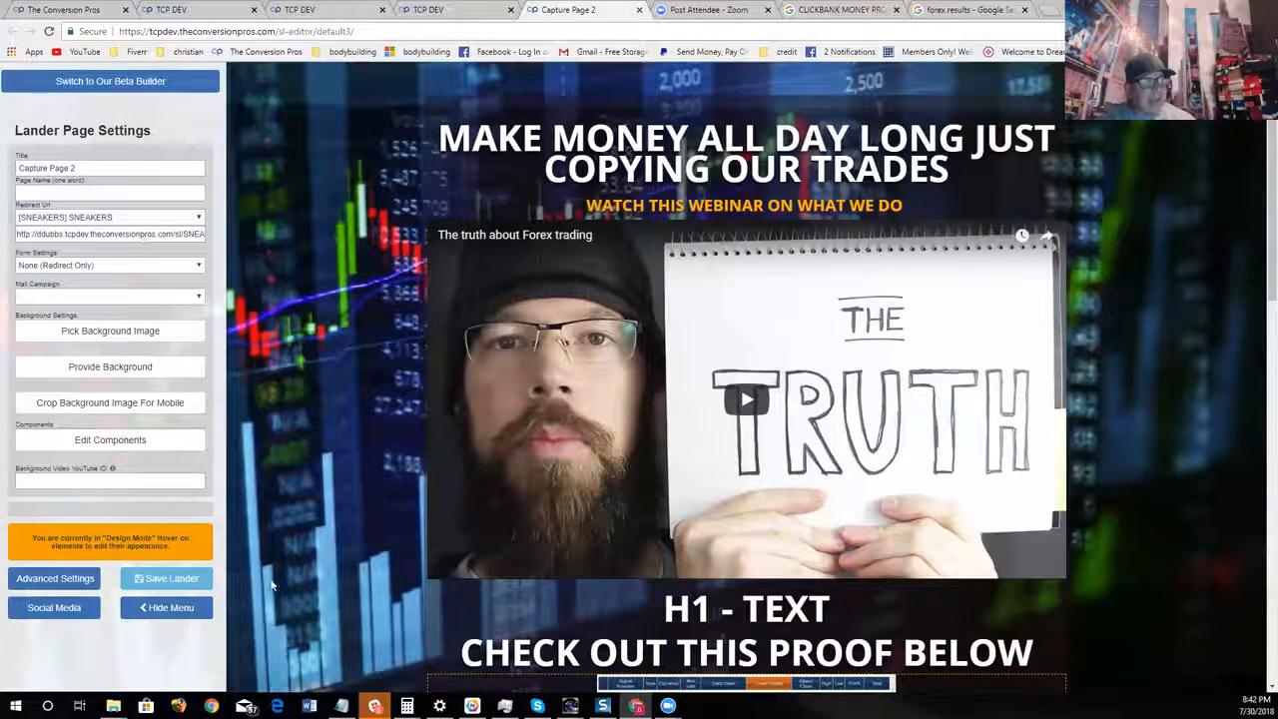
pyautogui.scroll(-10, 352, 328)
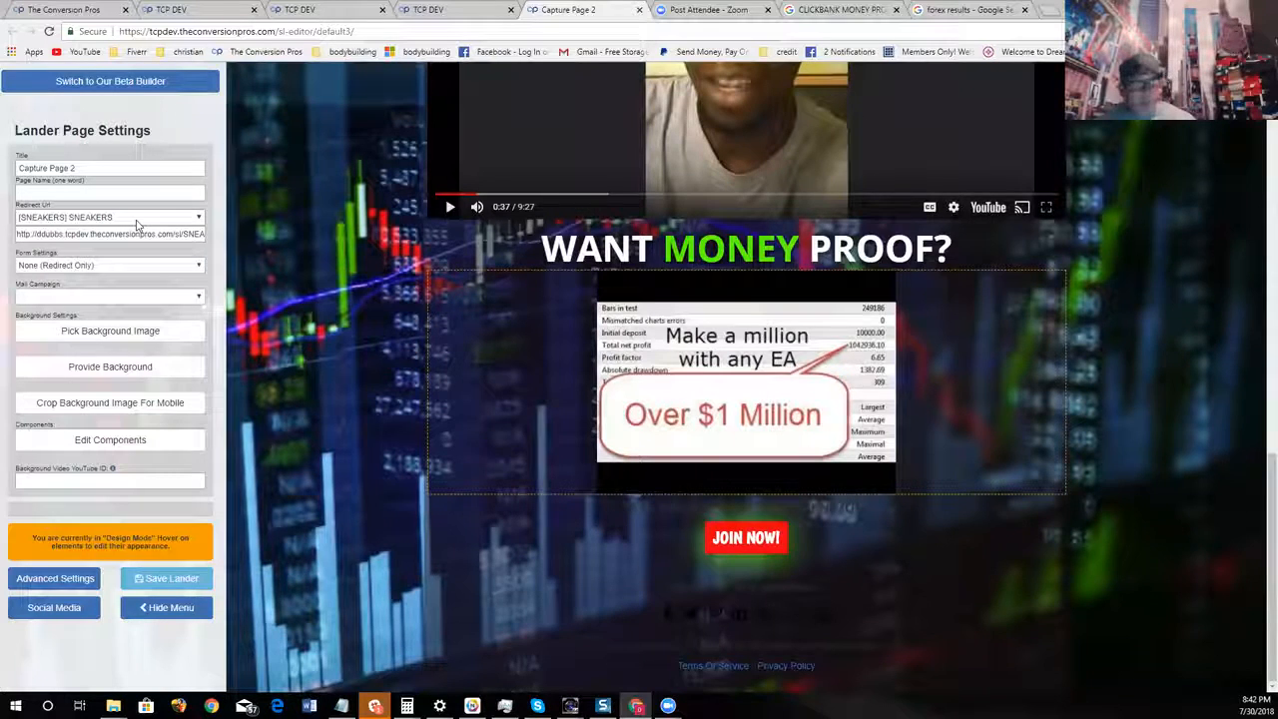
# Clear the web address under Redirect Url and leave the redirect page selection at [SNEAKERS] SNEAKERS
pyautogui.moveTo(188, 234); pyautogui.dragTo(3, 228)
pyautogui.press('BackSpace')
pyautogui.press('Delete')
pyautogui.press('Delete')
pyautogui.press('Delete')
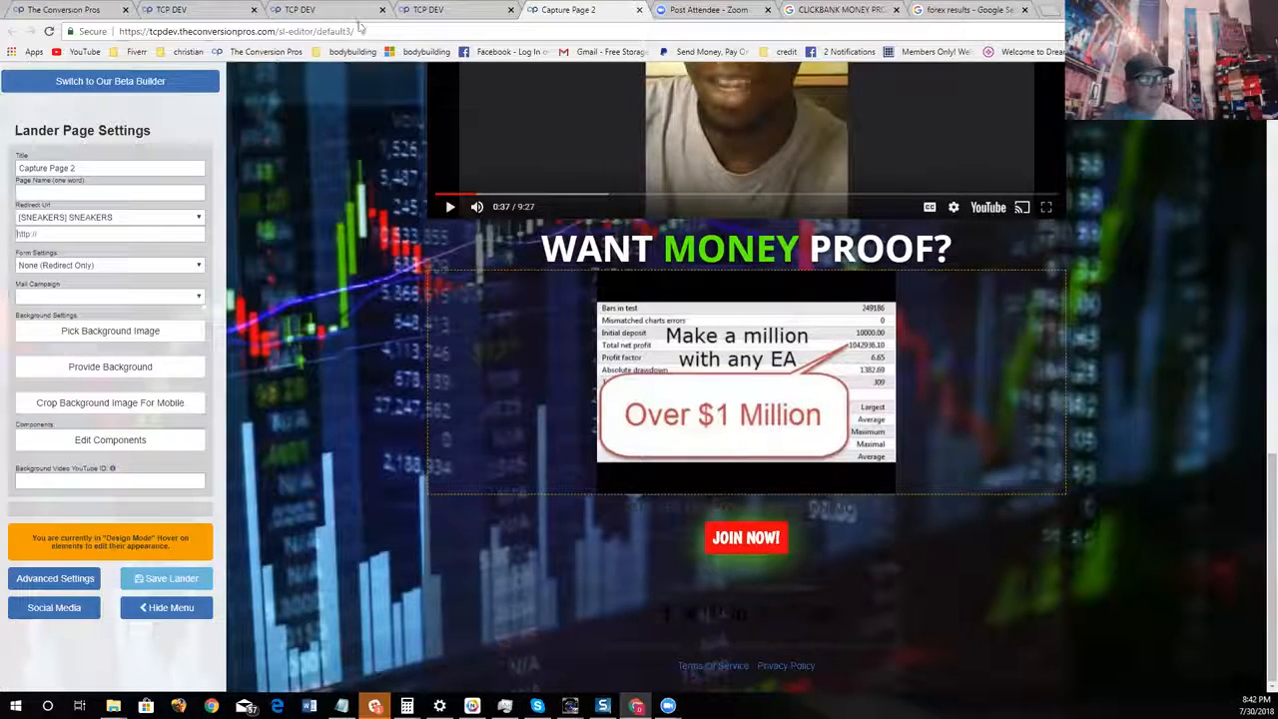
pyautogui.click(170, 218)
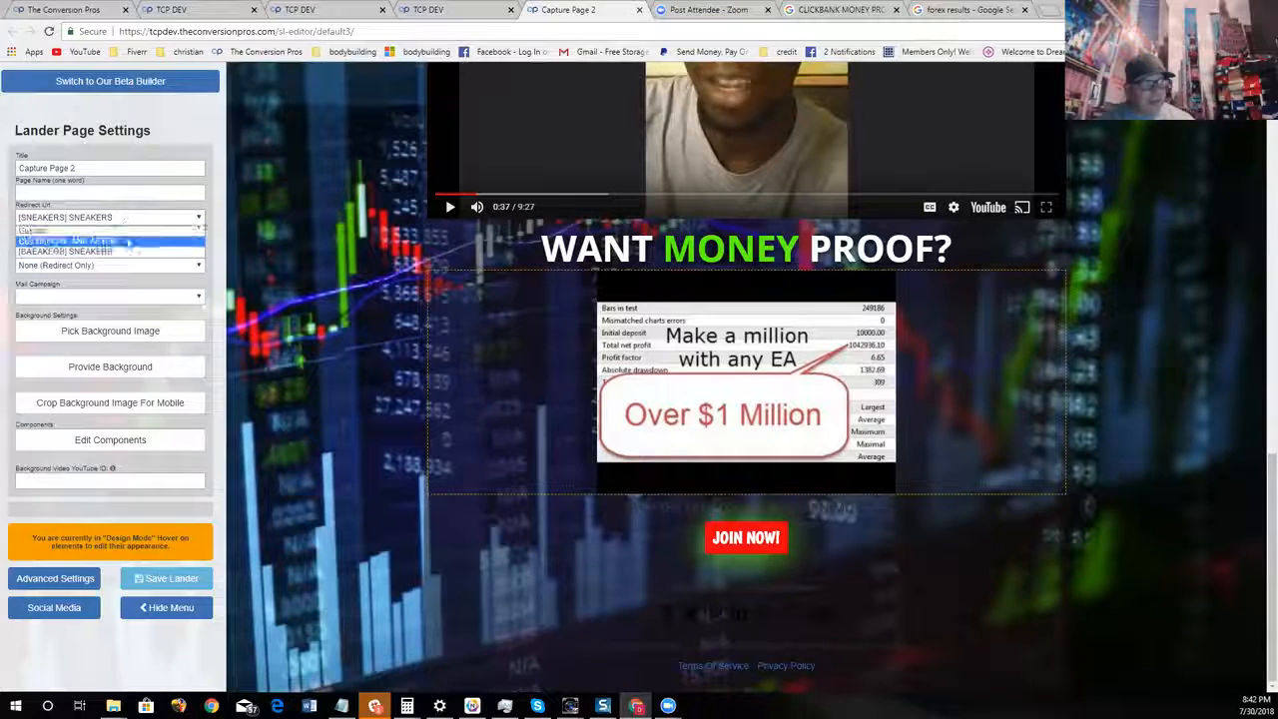
pyautogui.click(289, 295)
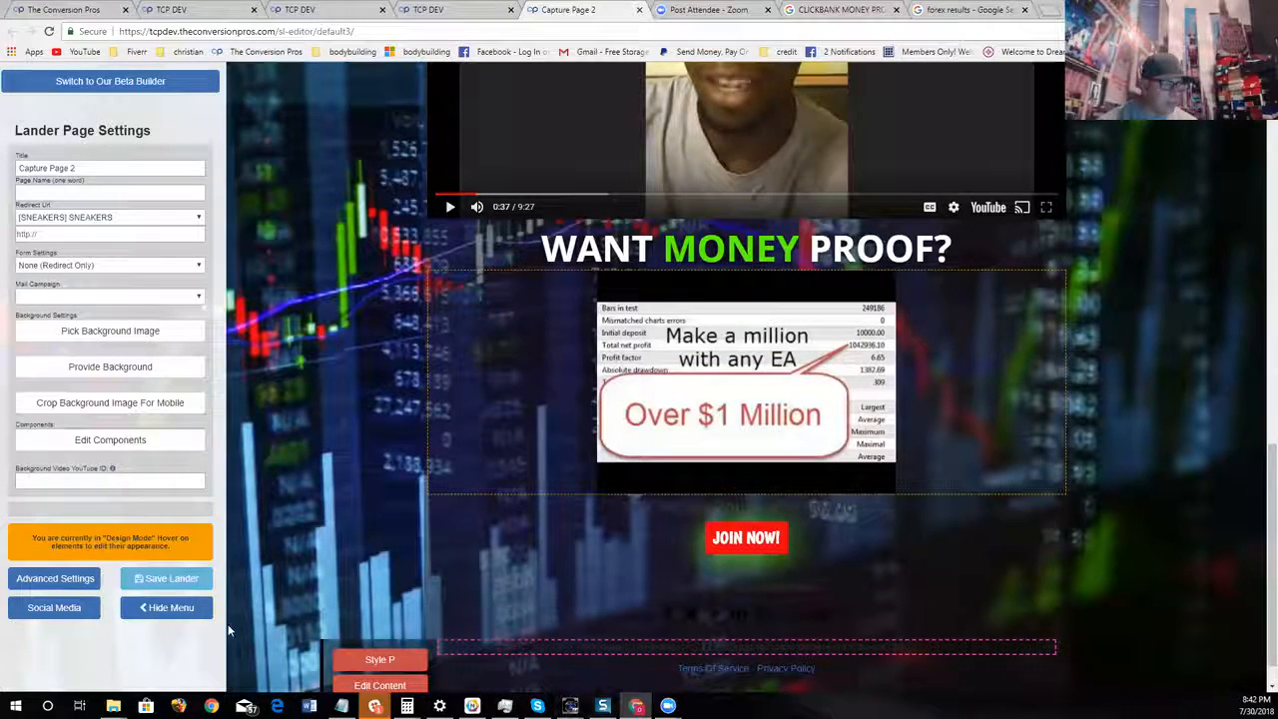
# Hide the page settings menu and review the forex page from its opening video down to the testimonial
pyautogui.click(168, 609)
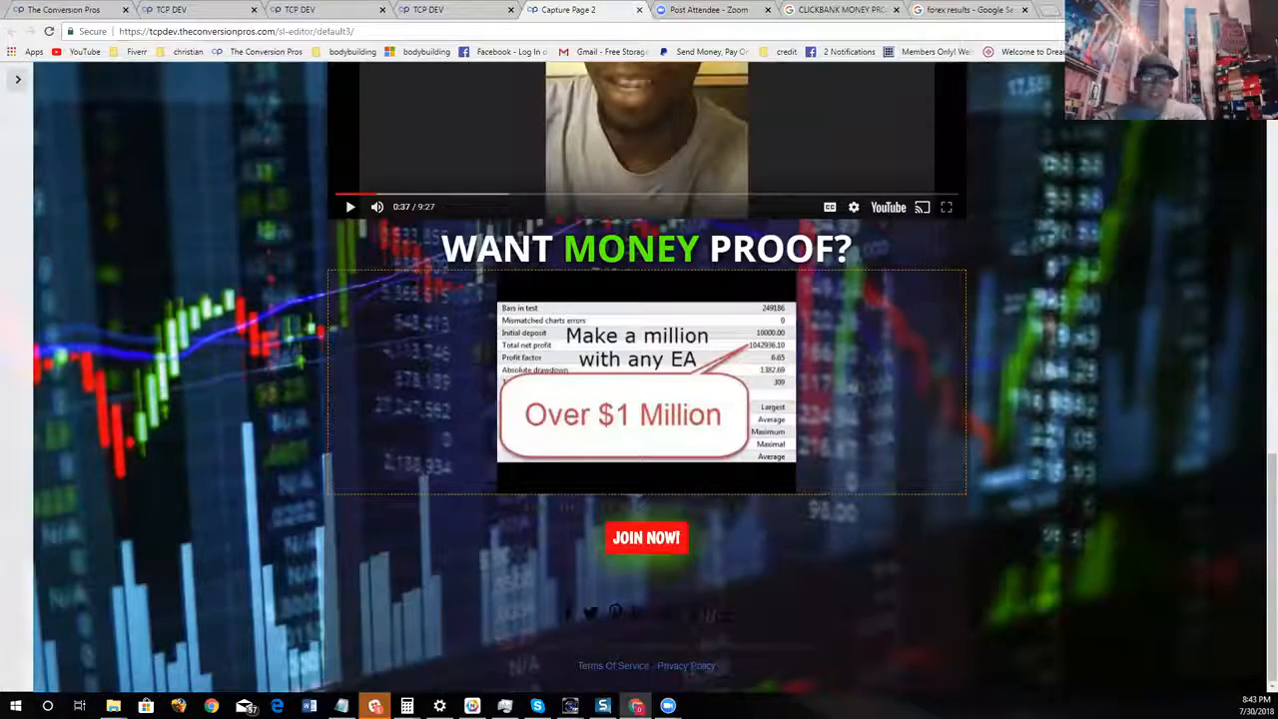
pyautogui.scroll(15, 828, 262)
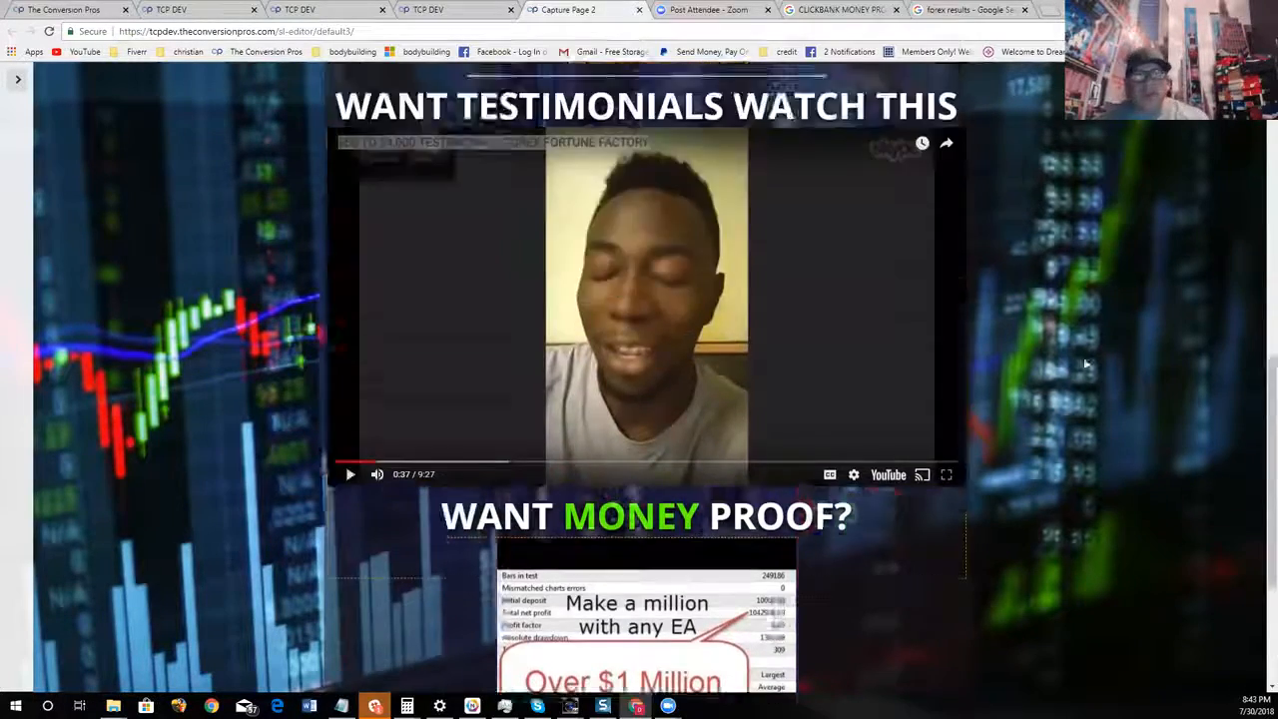
pyautogui.scroll(-2, 895, 340)
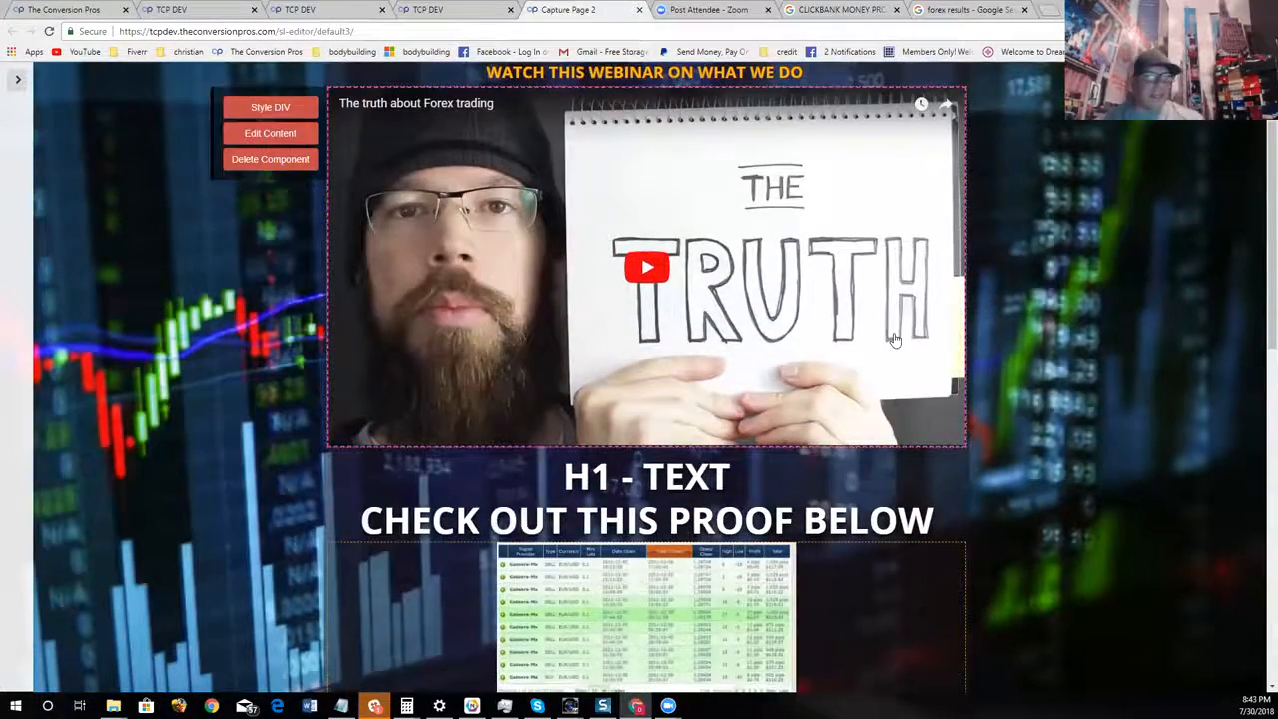
pyautogui.scroll(-6, 895, 339)
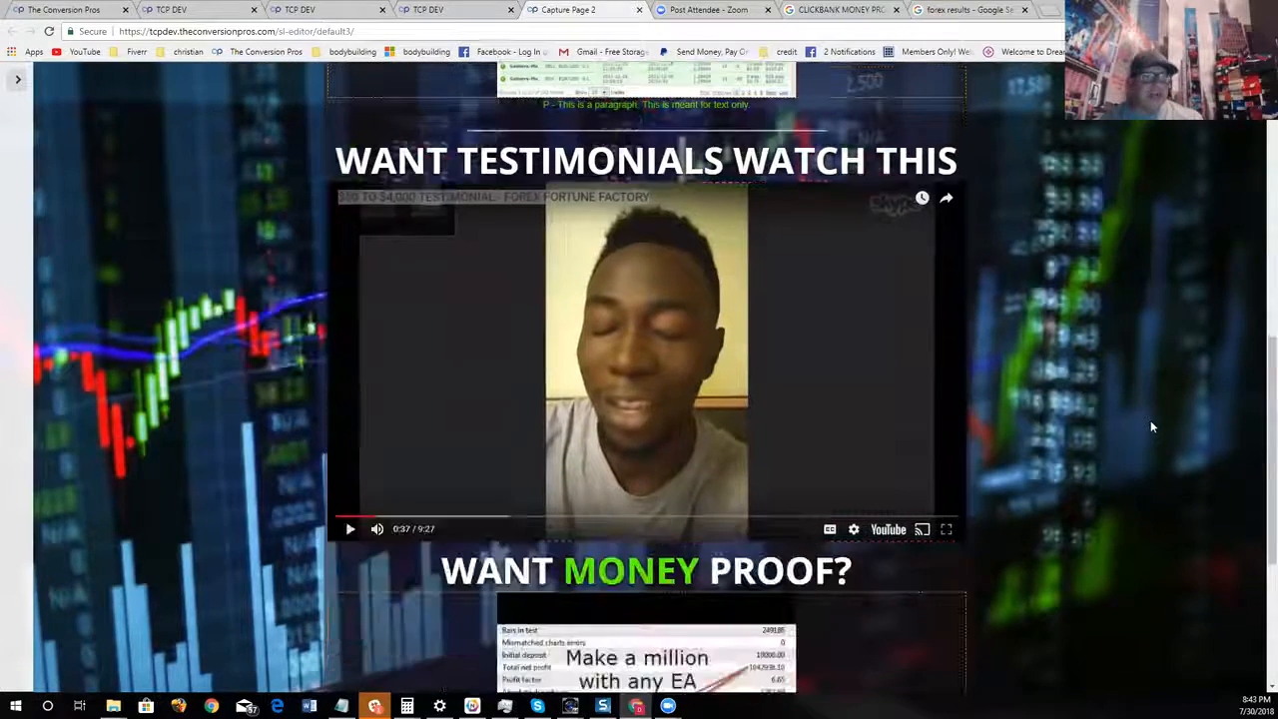
# Try turning on Related Videos in the testimonial video's settings, and close the settings without saving
pyautogui.click(807, 400)
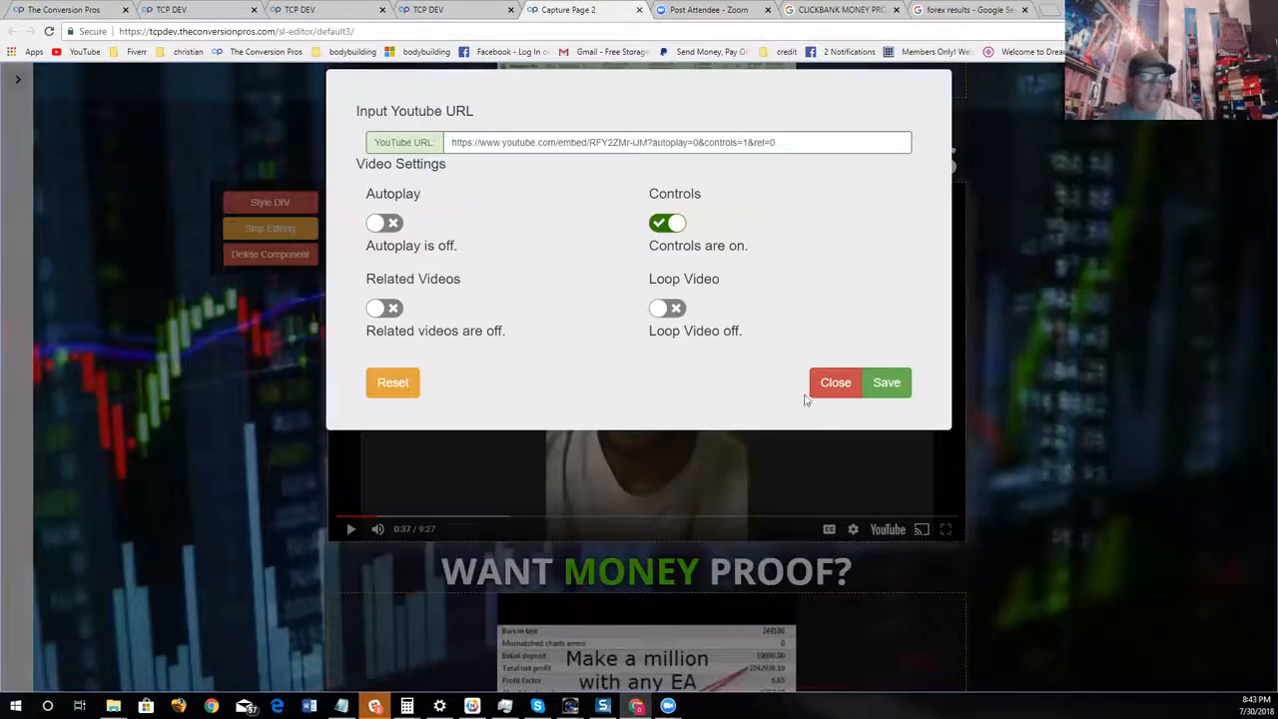
pyautogui.click(384, 309)
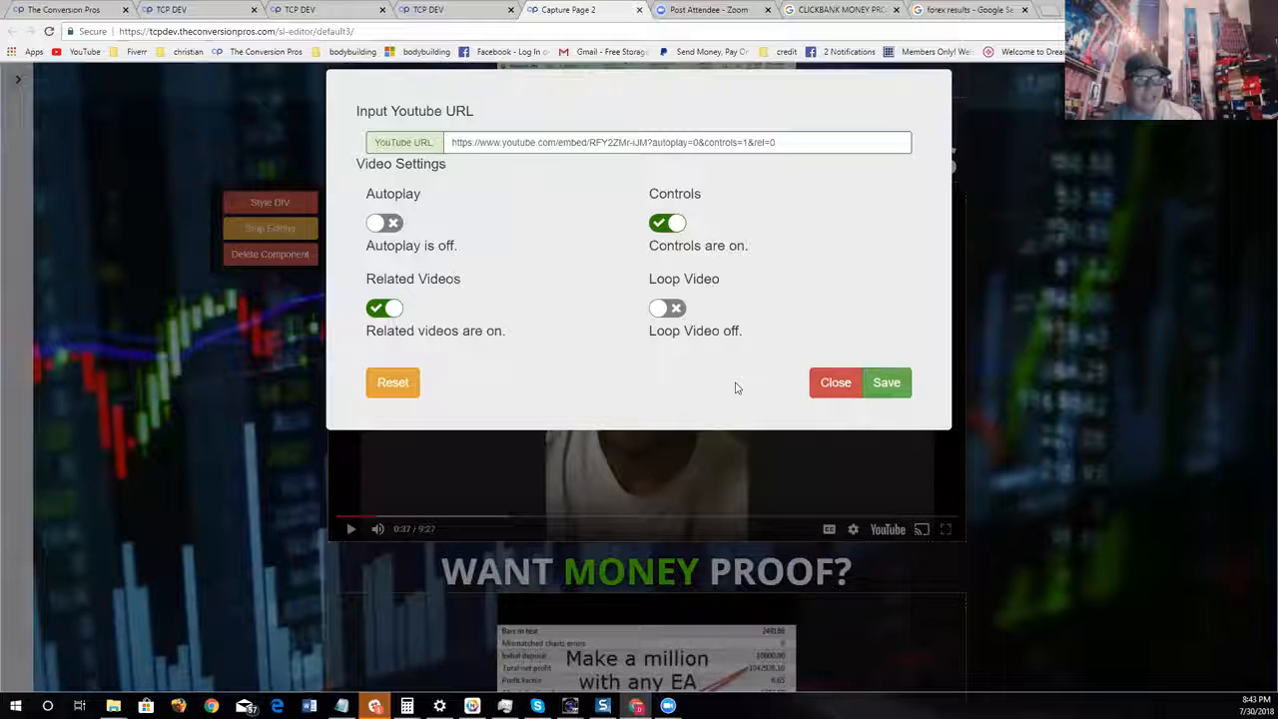
pyautogui.click(849, 383)
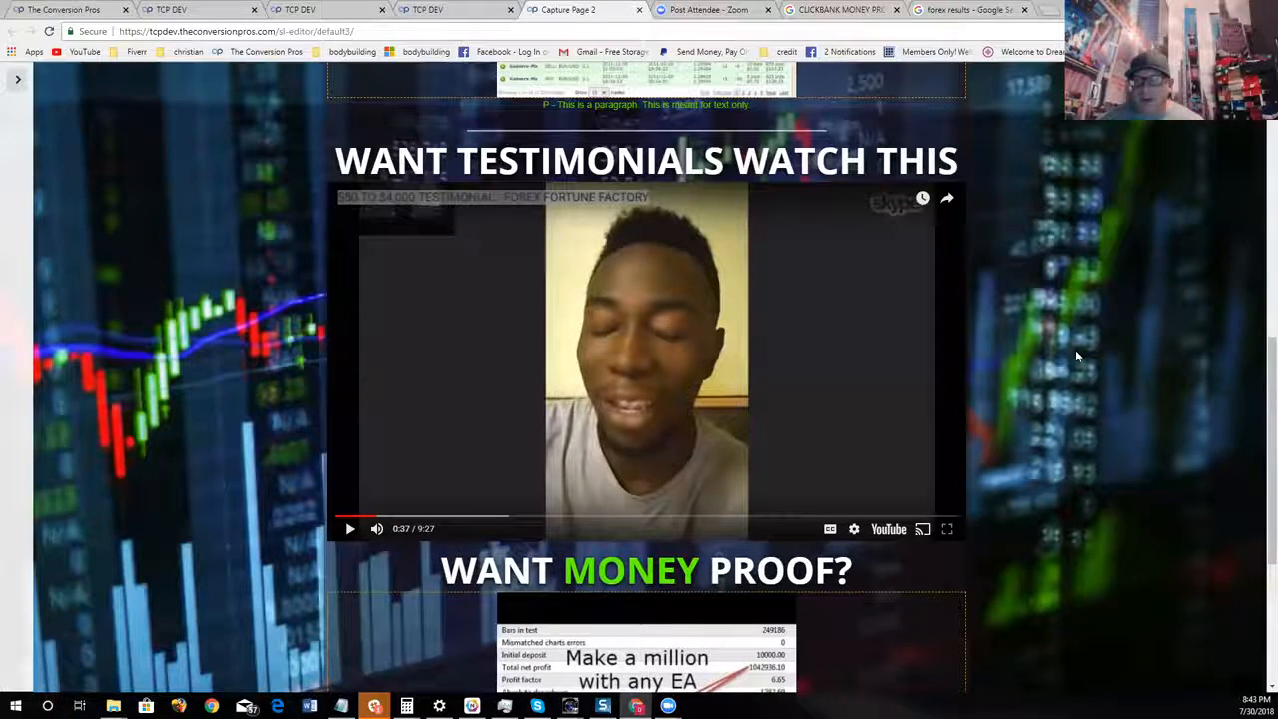
# Examine the finished forex page's flow from the headline and trading proof through the testimonial to the JOIN NOW! button
pyautogui.scroll(-2, 757, 327)
pyautogui.scroll(-3, 757, 327)
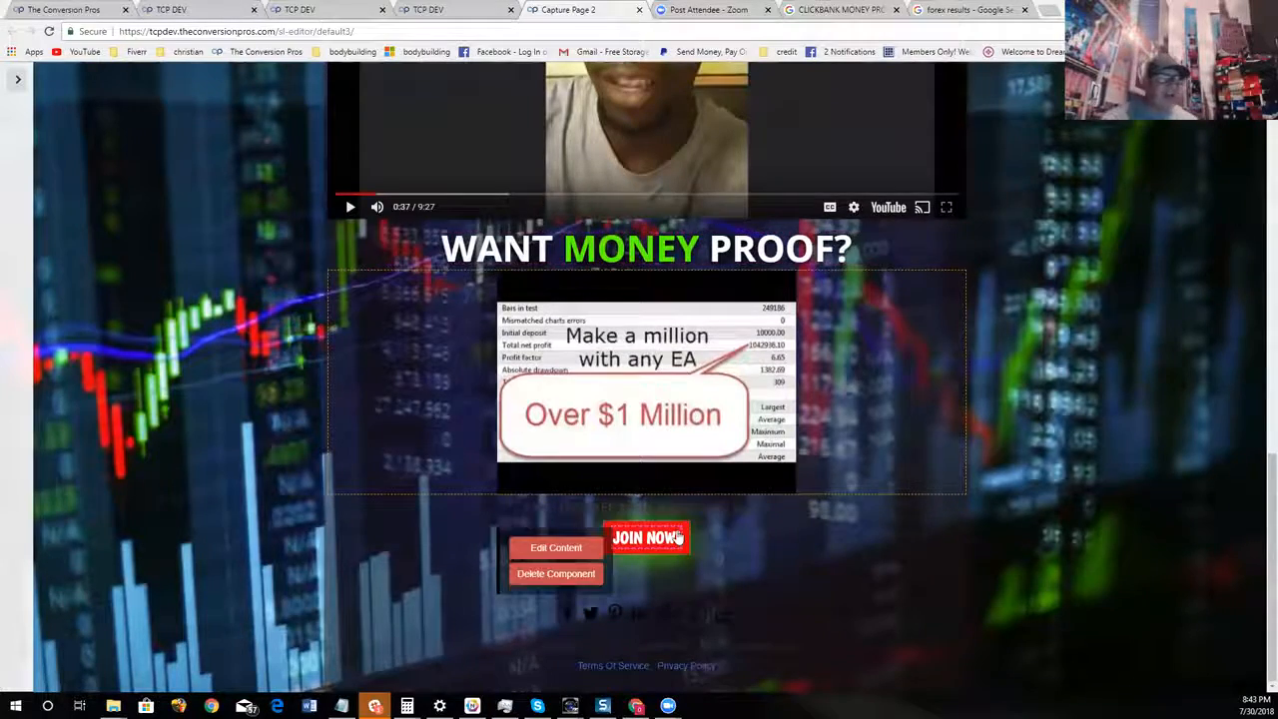
pyautogui.scroll(6, 913, 593)
pyautogui.scroll(2, 997, 579)
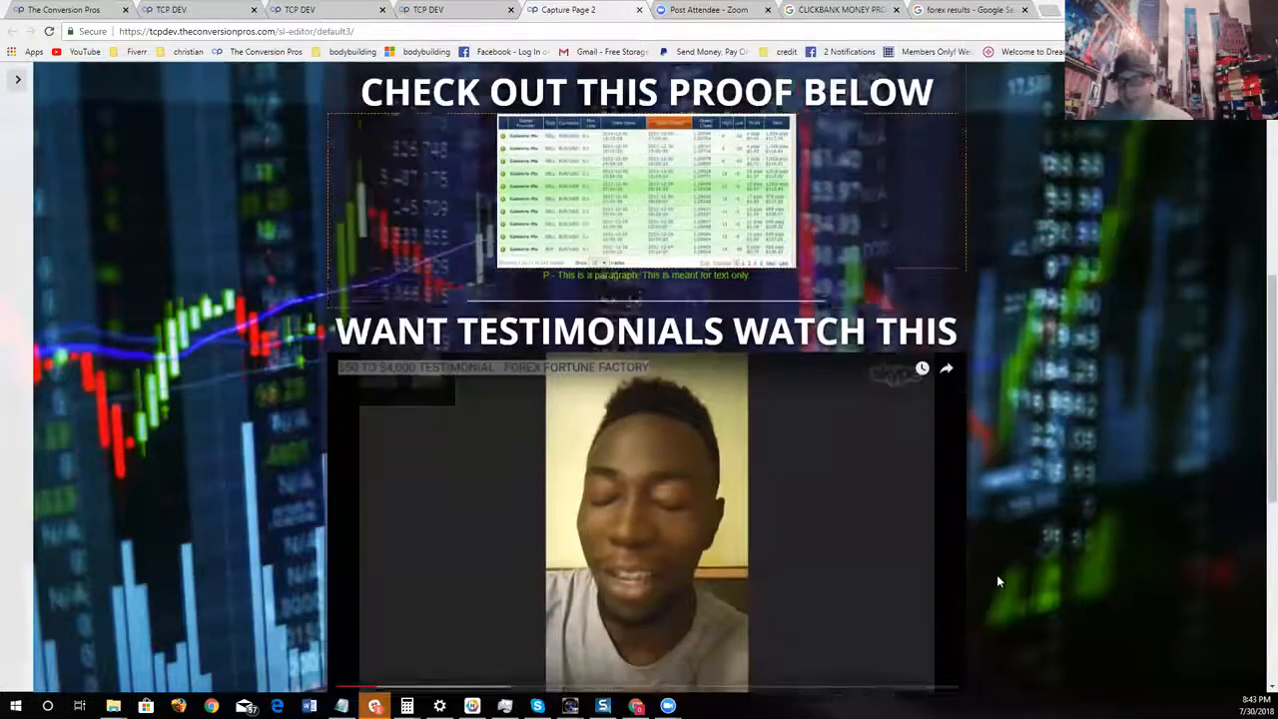
pyautogui.scroll(-7, 999, 569)
pyautogui.scroll(-1, 1064, 522)
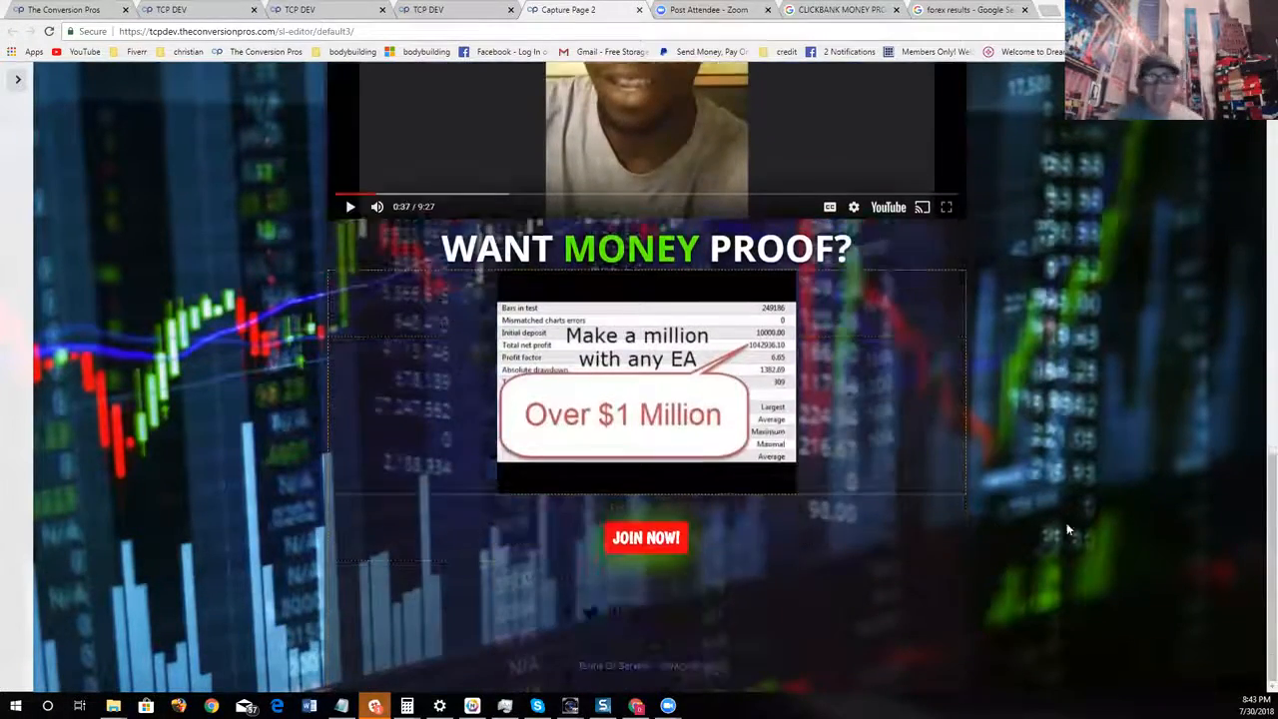
pyautogui.scroll(2, 1065, 521)
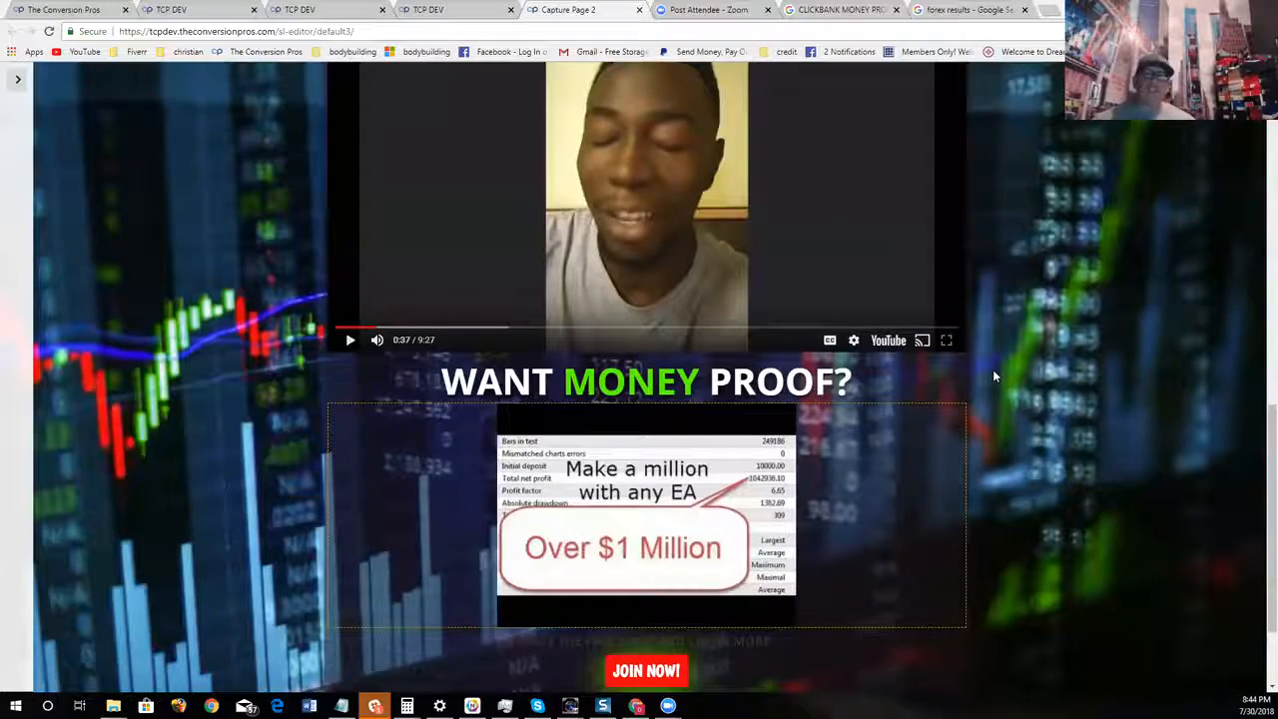
pyautogui.scroll(3, 810, 358)
pyautogui.scroll(6, 1131, 420)
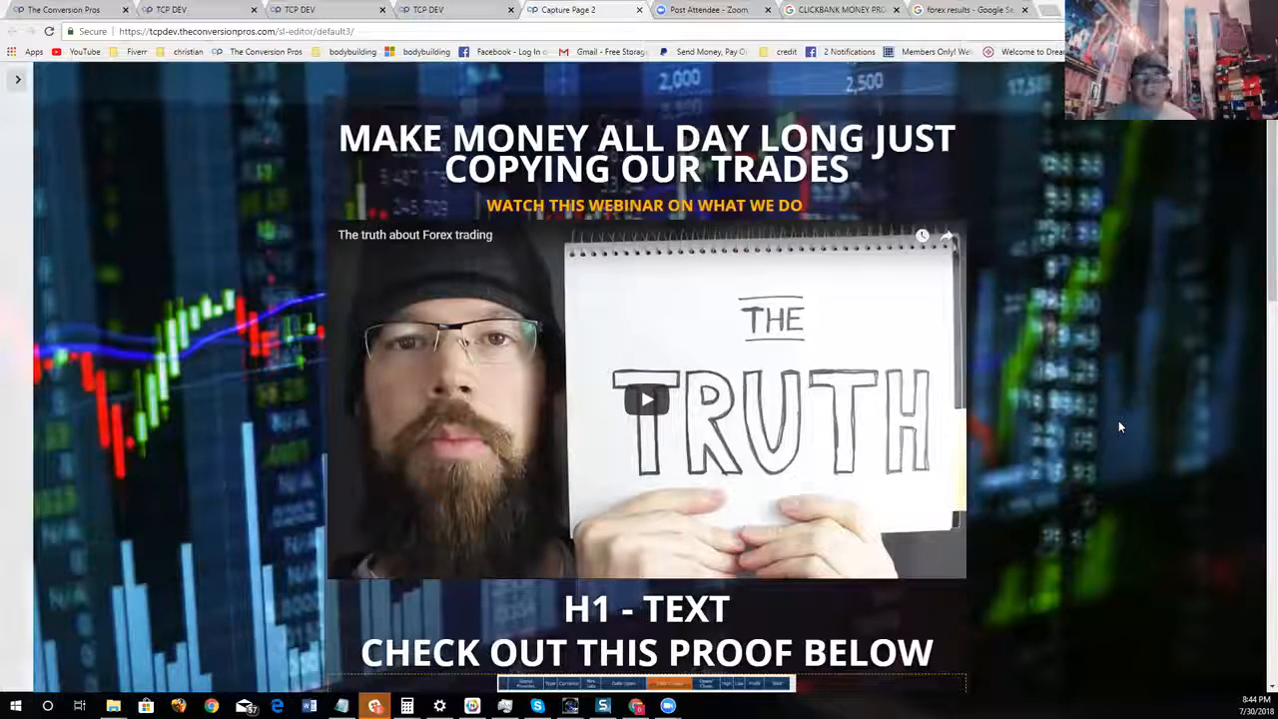
pyautogui.scroll(-5, 1119, 427)
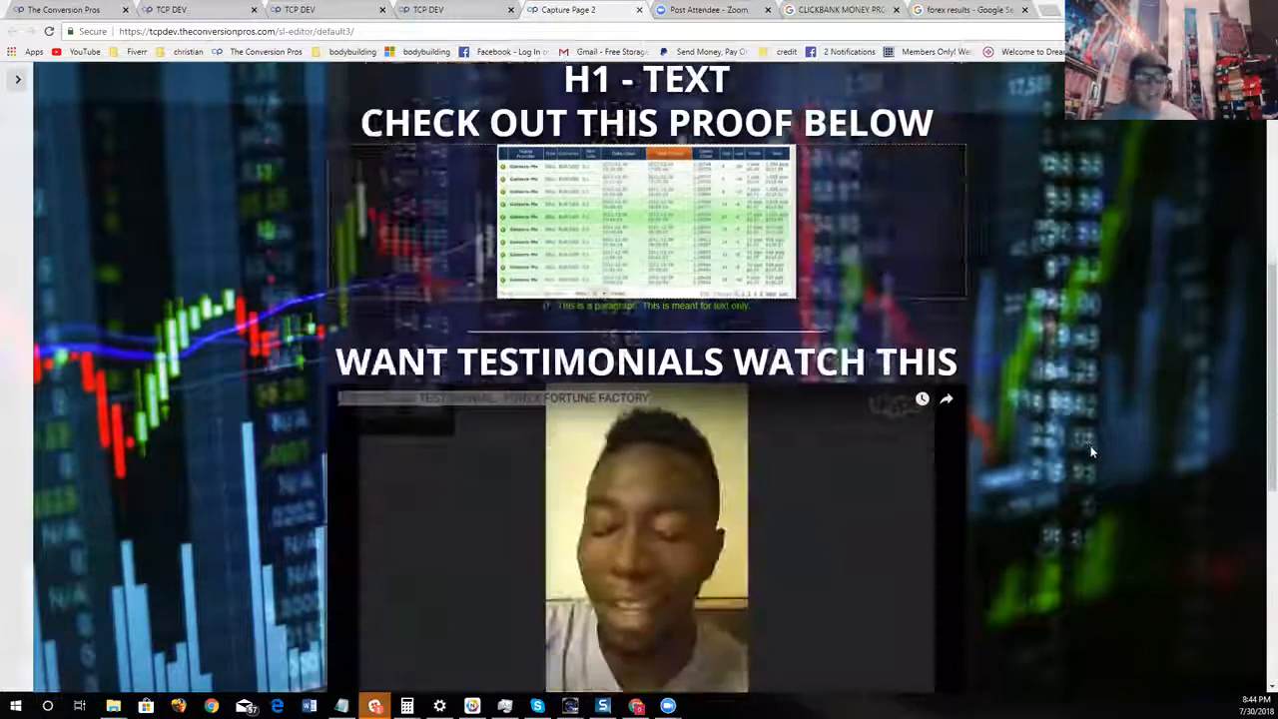
pyautogui.scroll(-5, 1088, 458)
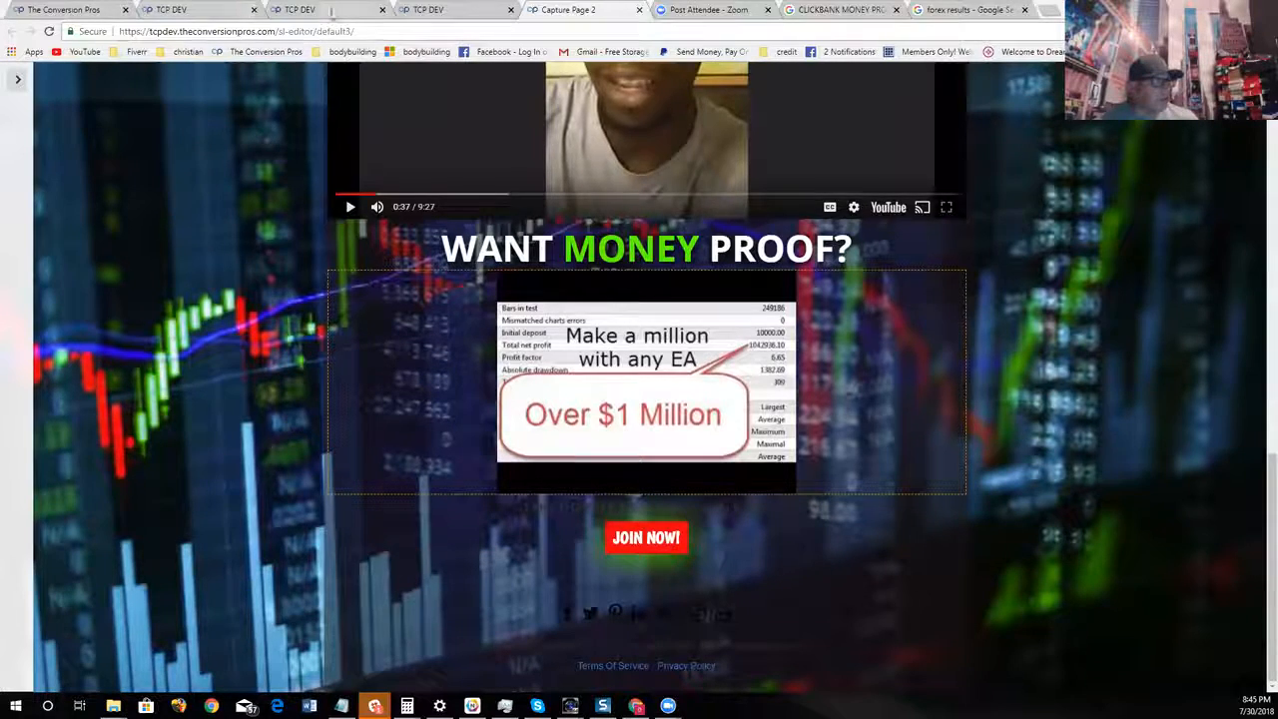
# Switch to The Conversion Pros back office and open the Building Funnels training from its TCP Webinars page
pyautogui.click(97, 8)
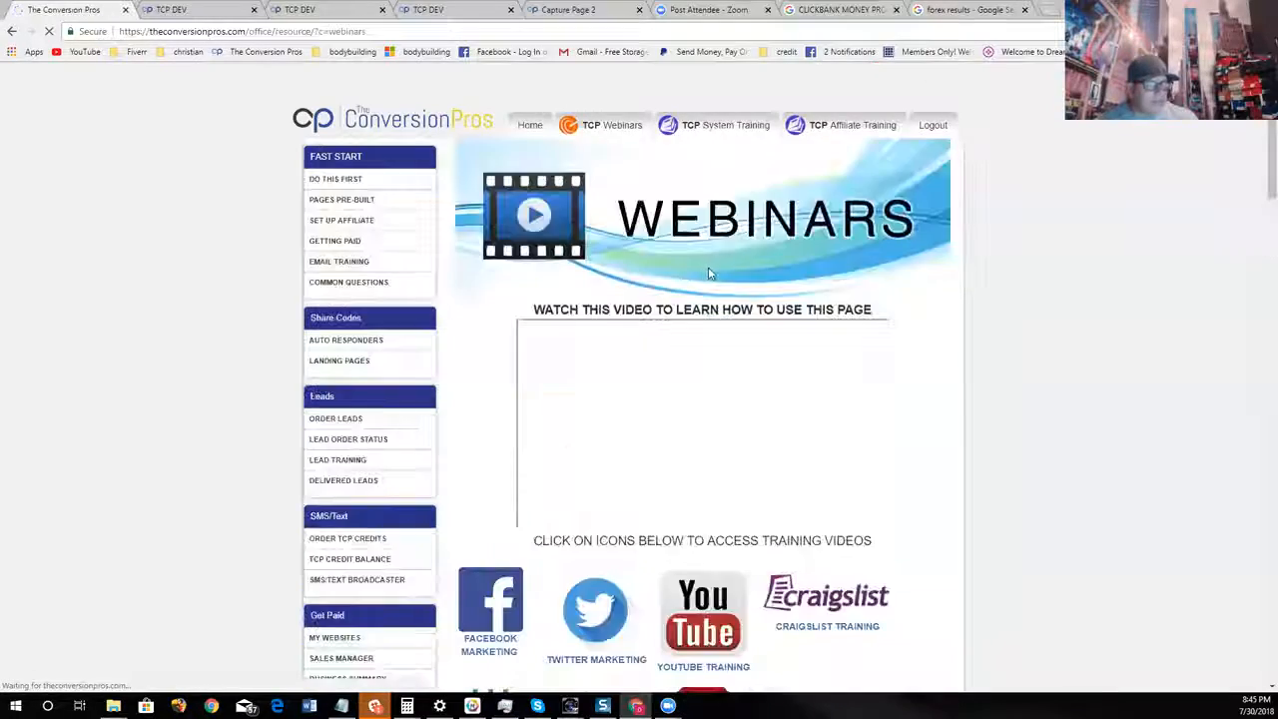
pyautogui.scroll(-5, 606, 405)
pyautogui.scroll(5, 611, 360)
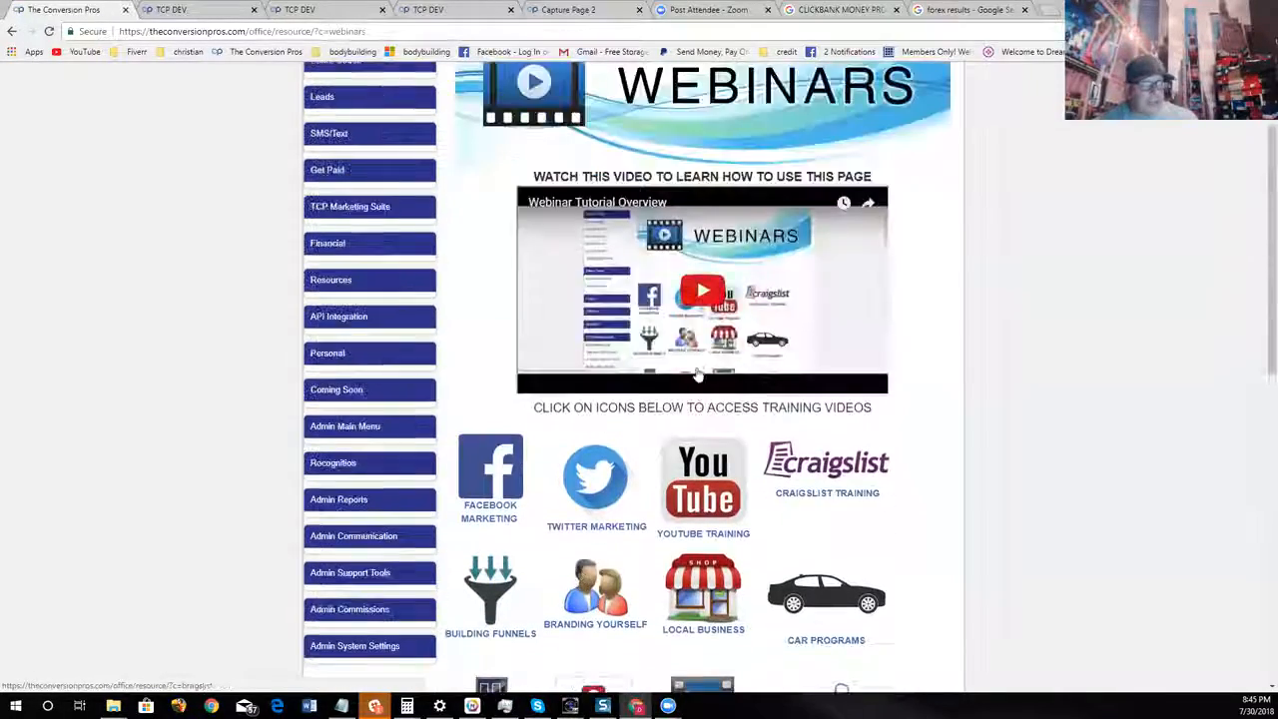
pyautogui.scroll(-5, 615, 310)
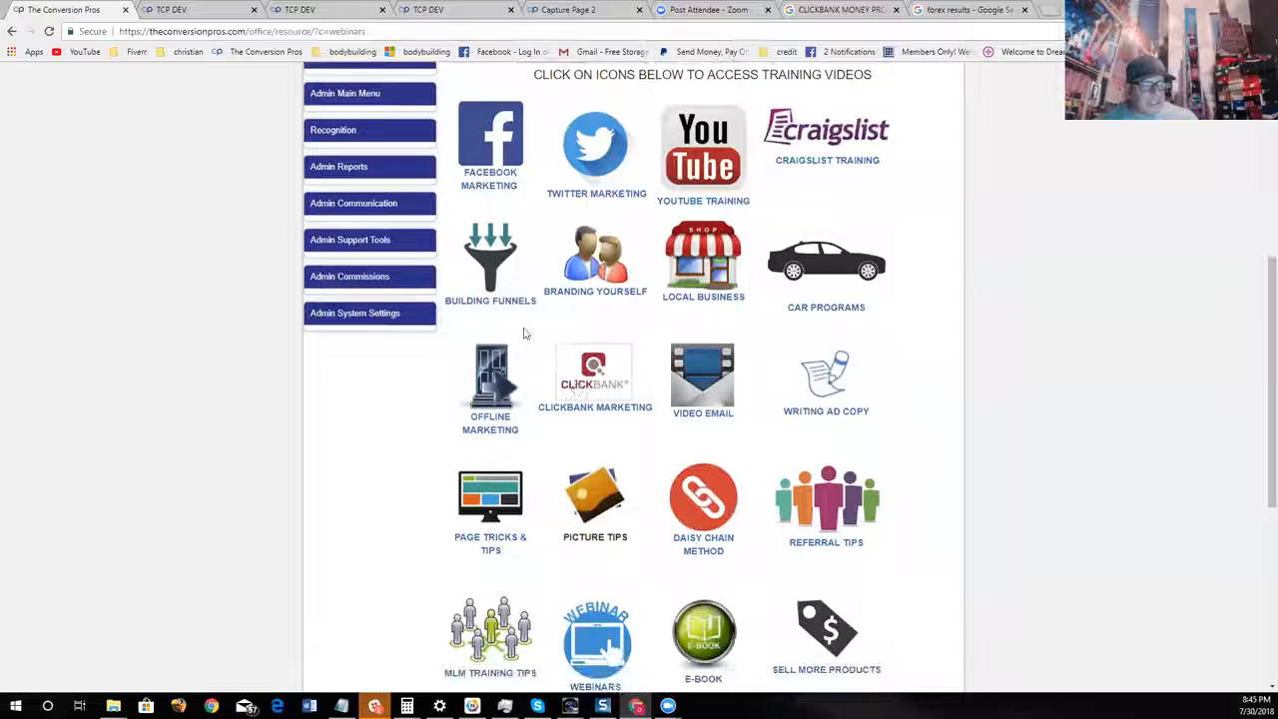
pyautogui.click(494, 290)
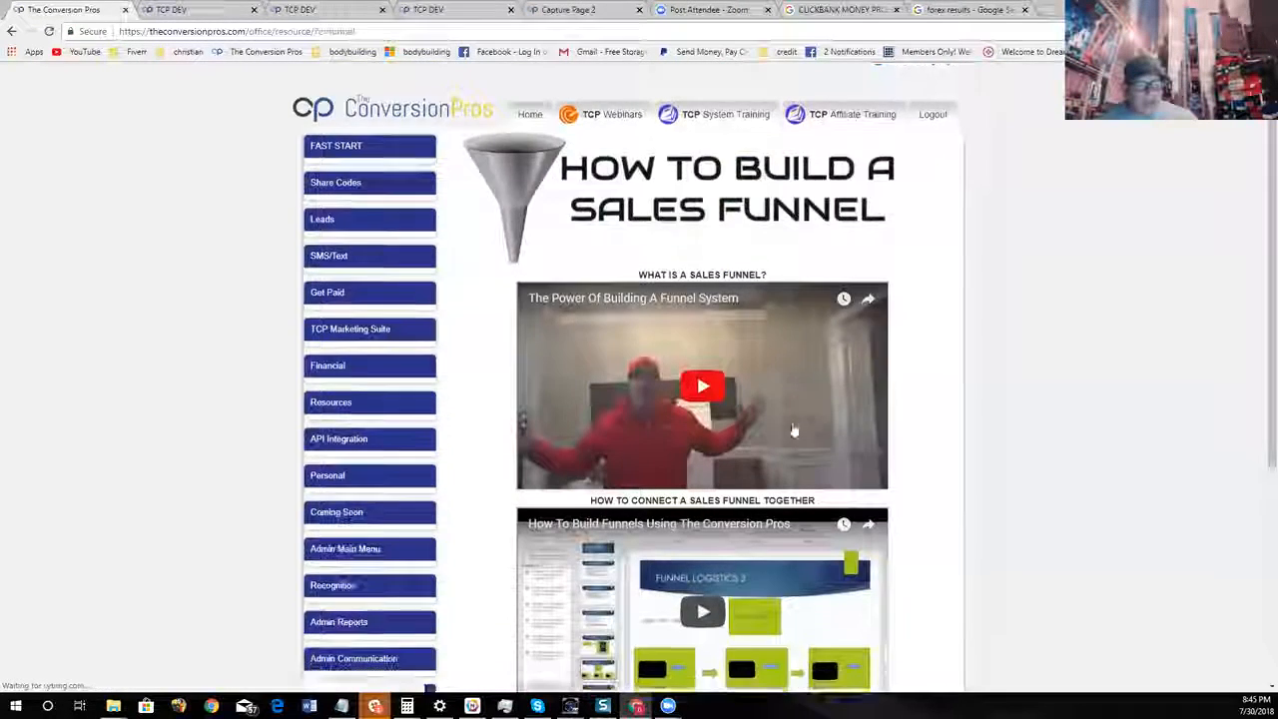
# Look through the sales funnel training videos, from the funnel introduction to the additional funnel-building training
pyautogui.scroll(-3, 465, 442)
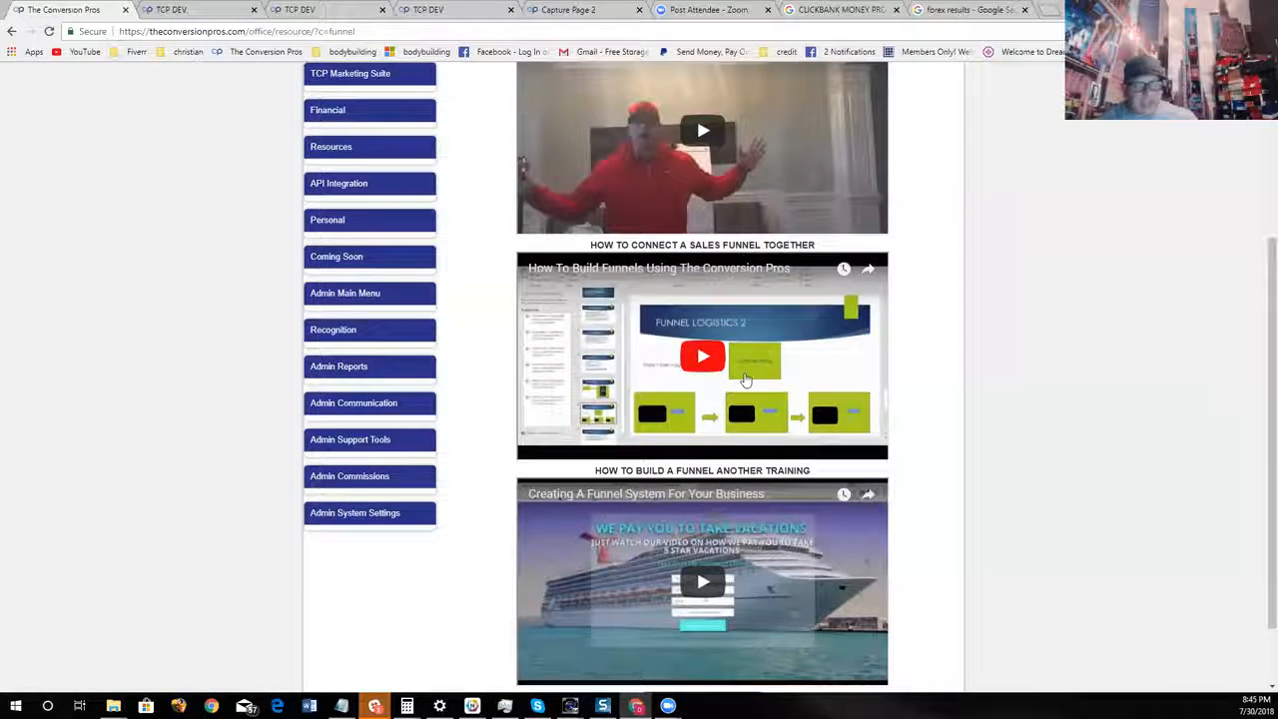
pyautogui.scroll(-1, 779, 367)
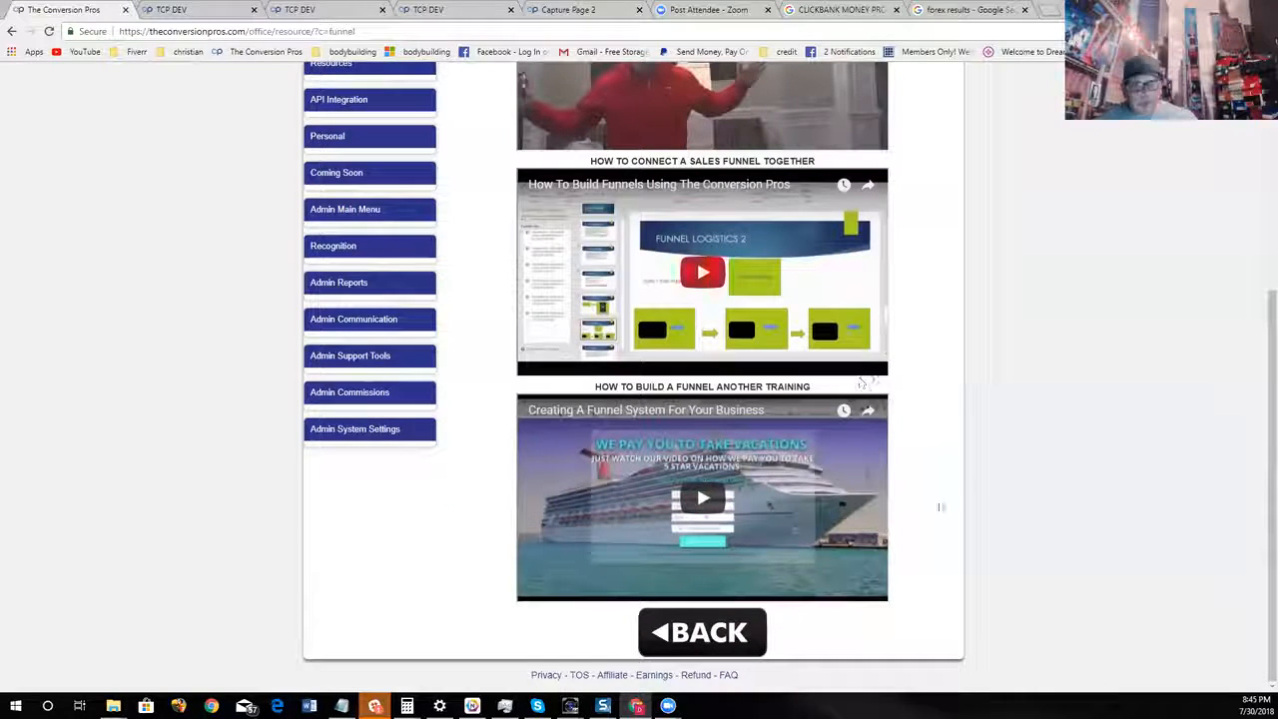
pyautogui.scroll(4, 867, 488)
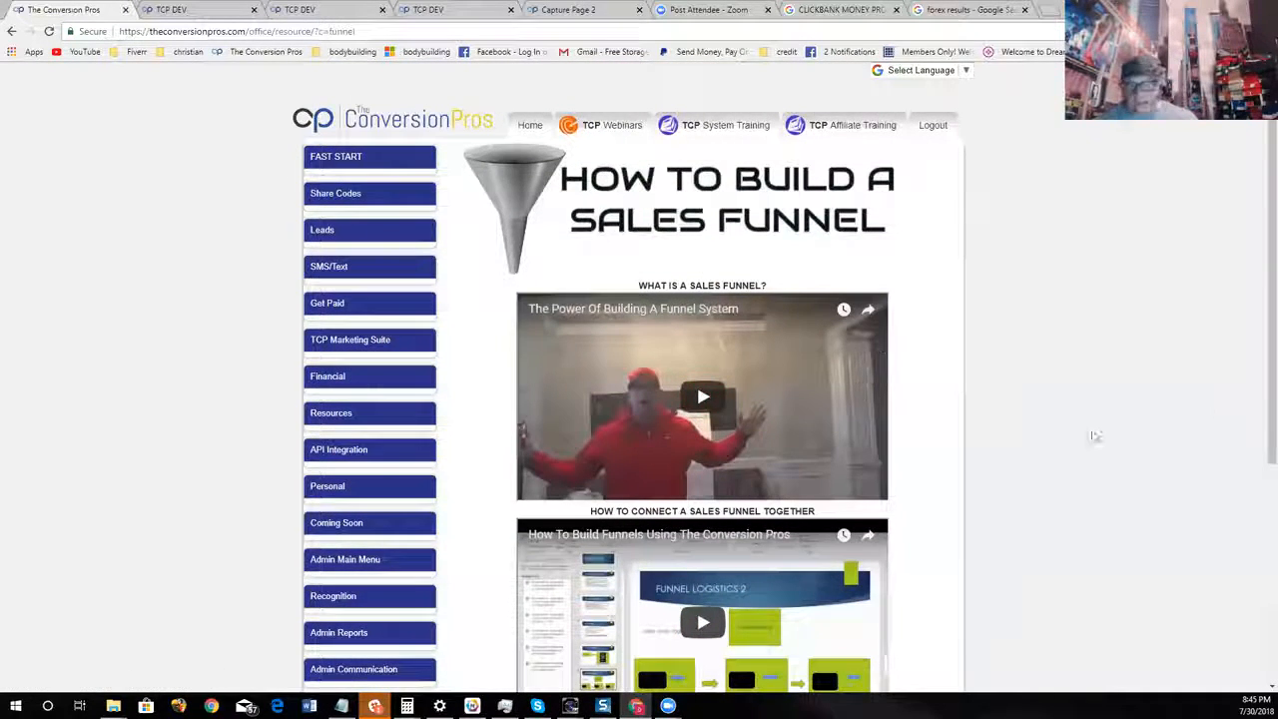
pyautogui.scroll(-2, 959, 484)
pyautogui.scroll(2, 999, 459)
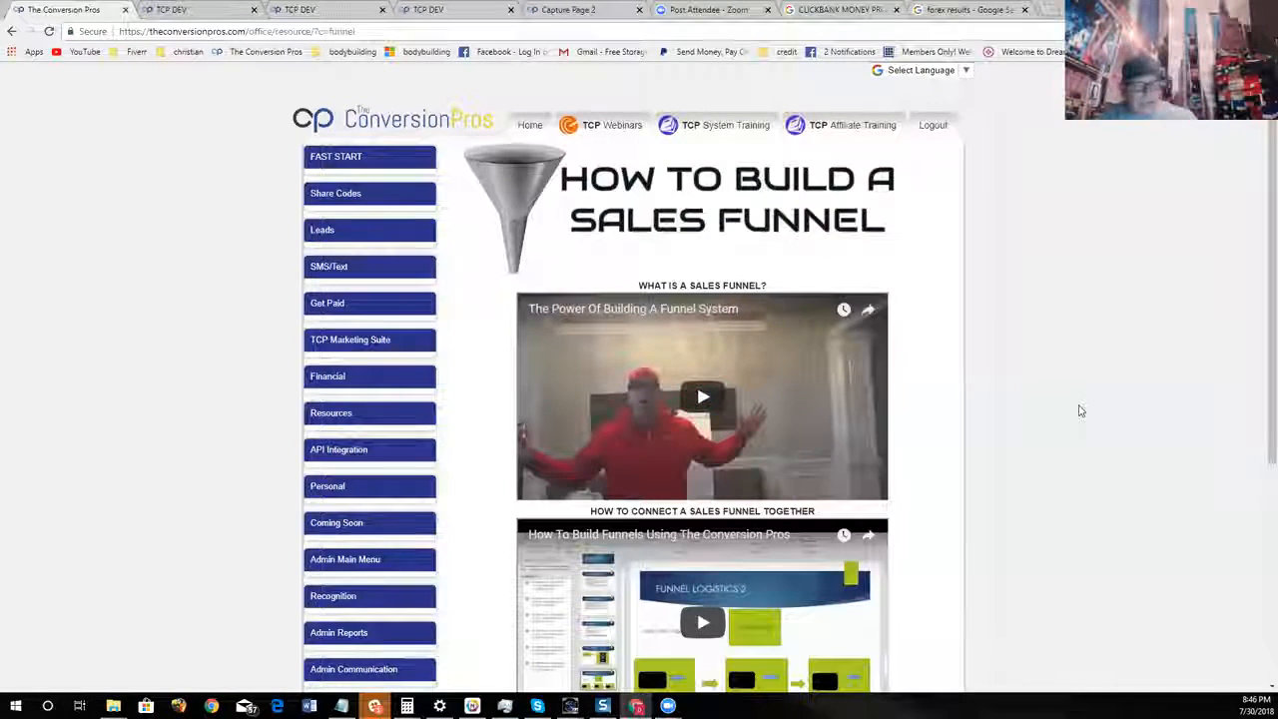
pyautogui.scroll(-2, 1079, 408)
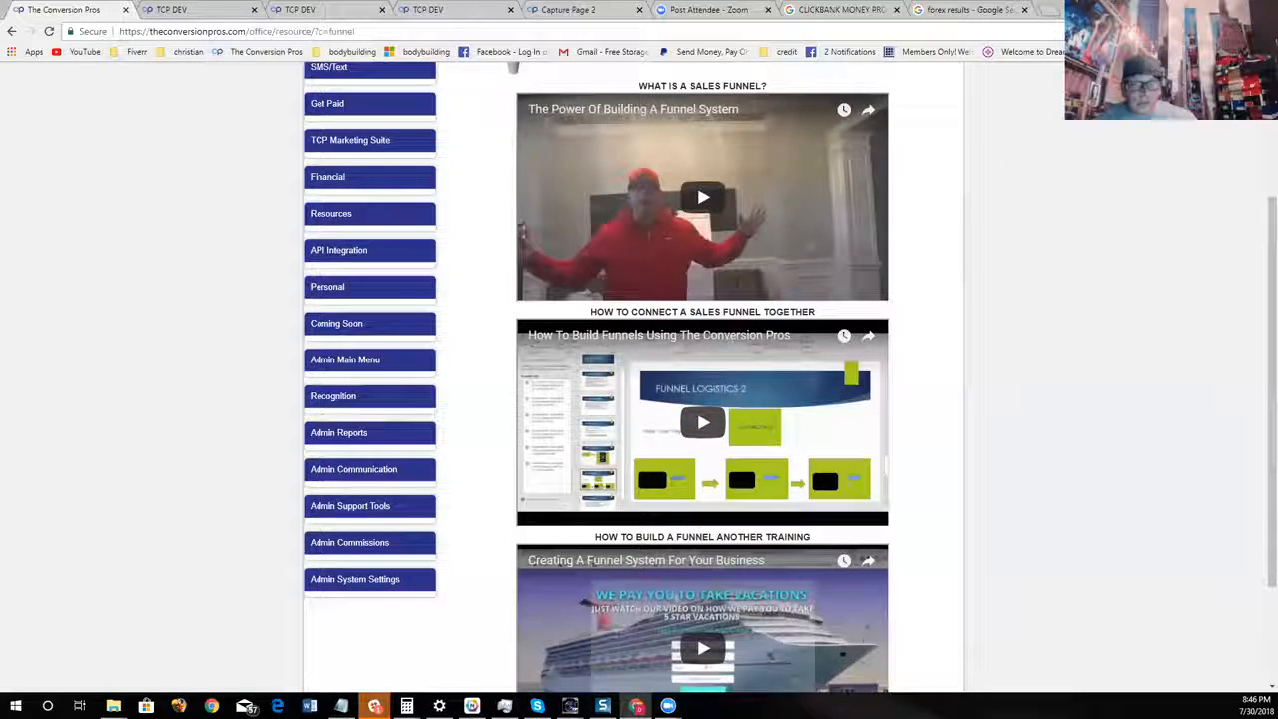
pyautogui.scroll(-2, 804, 505)
pyautogui.scroll(4, 804, 506)
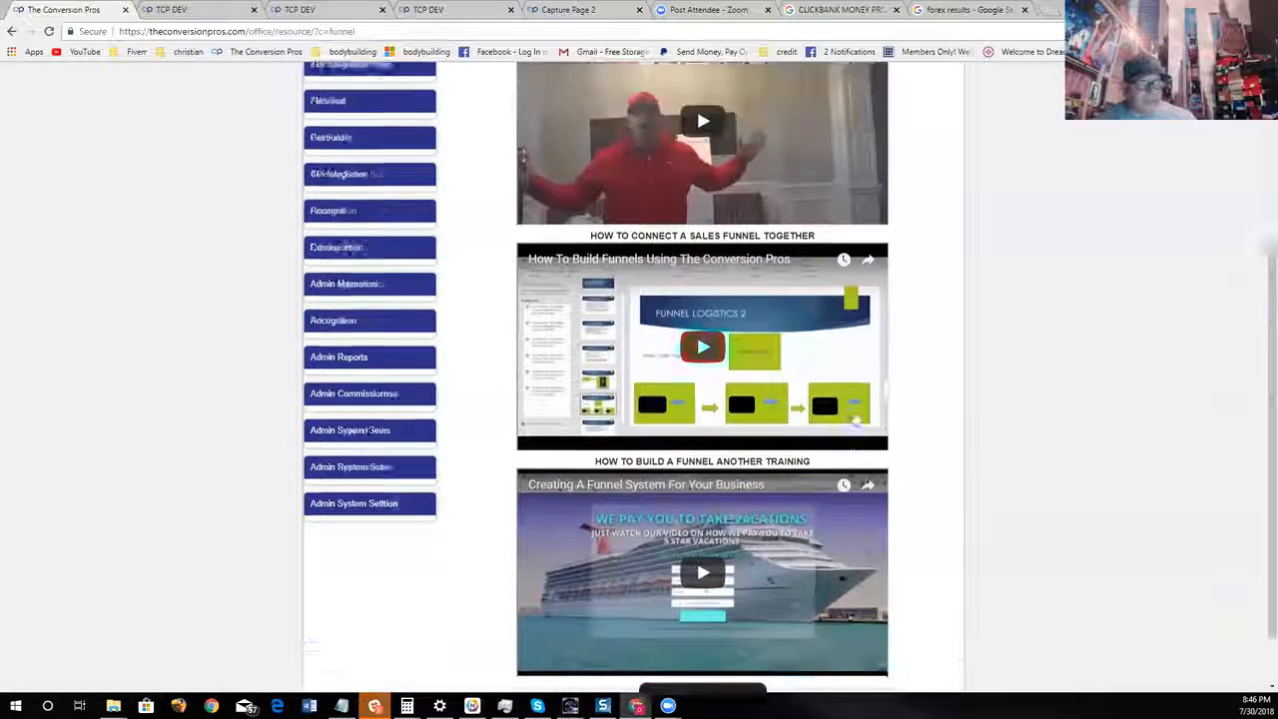
# Return to the TCP Webinars page, open the Bootcamps training, and look through its bootcamp videos
pyautogui.click(599, 124)
pyautogui.scroll(-5, 904, 350)
pyautogui.scroll(-4, 904, 351)
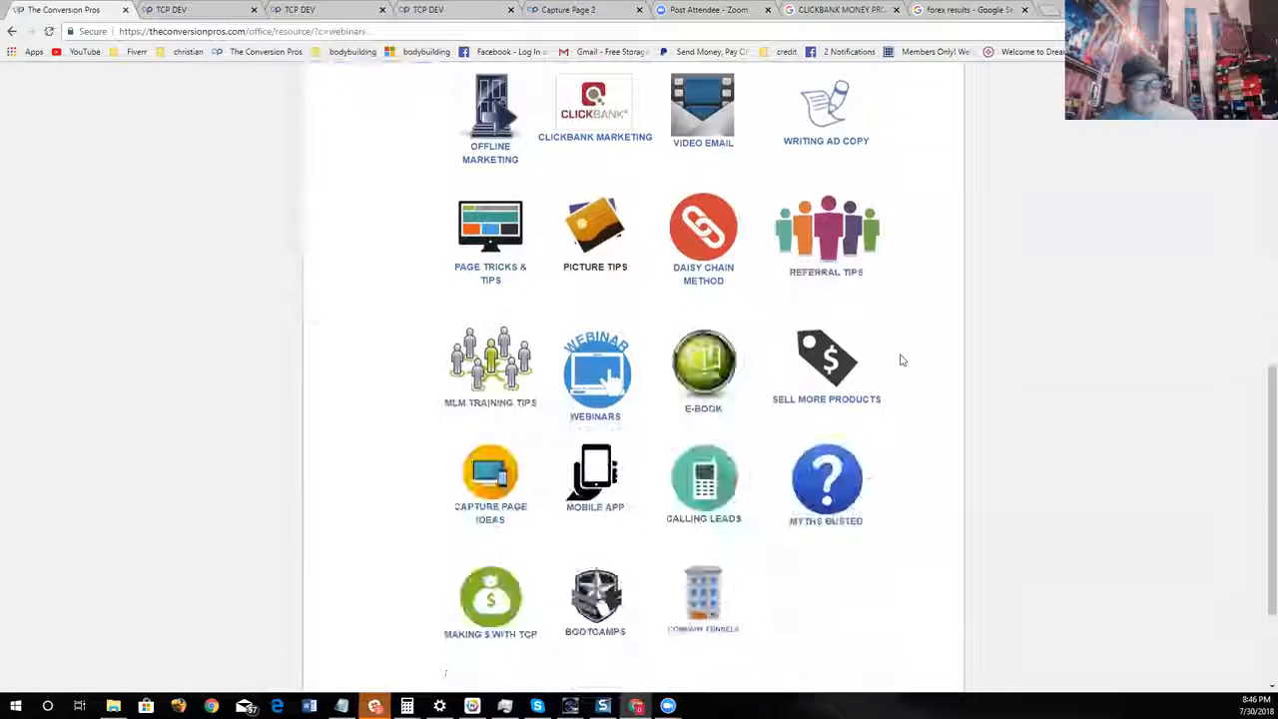
pyautogui.click(595, 466)
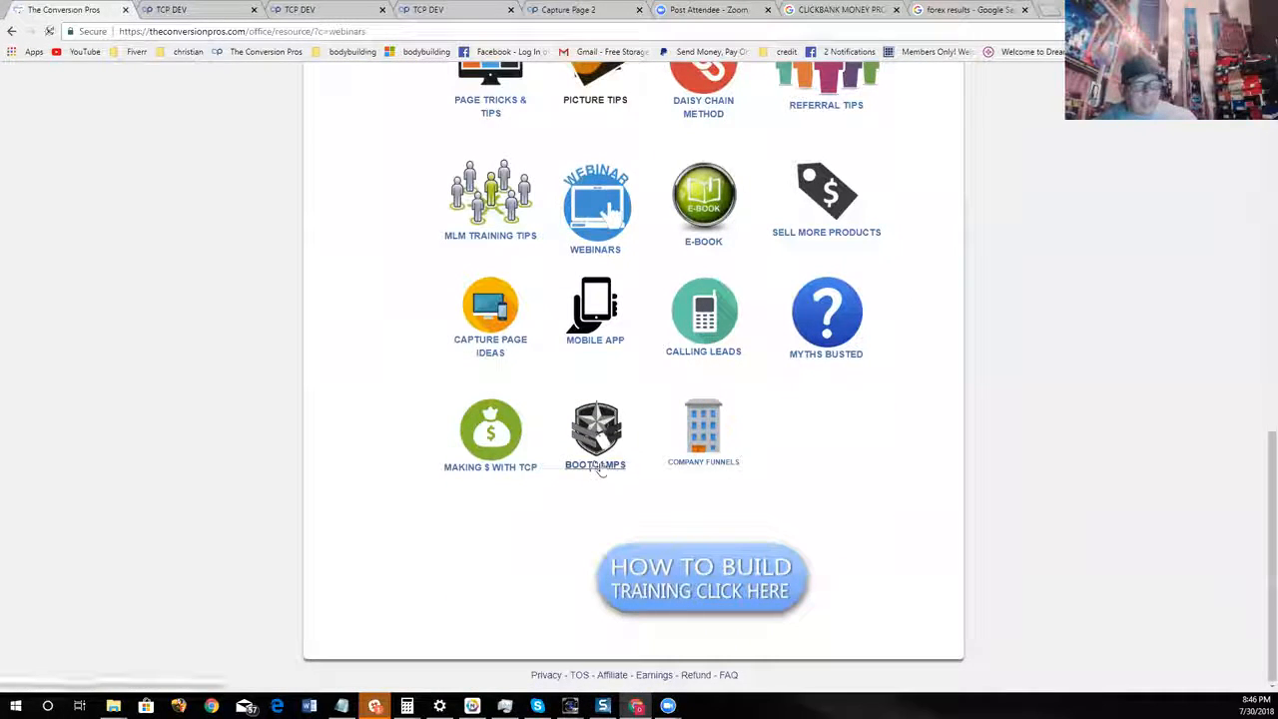
pyautogui.scroll(-2, 800, 481)
pyautogui.scroll(-4, 800, 481)
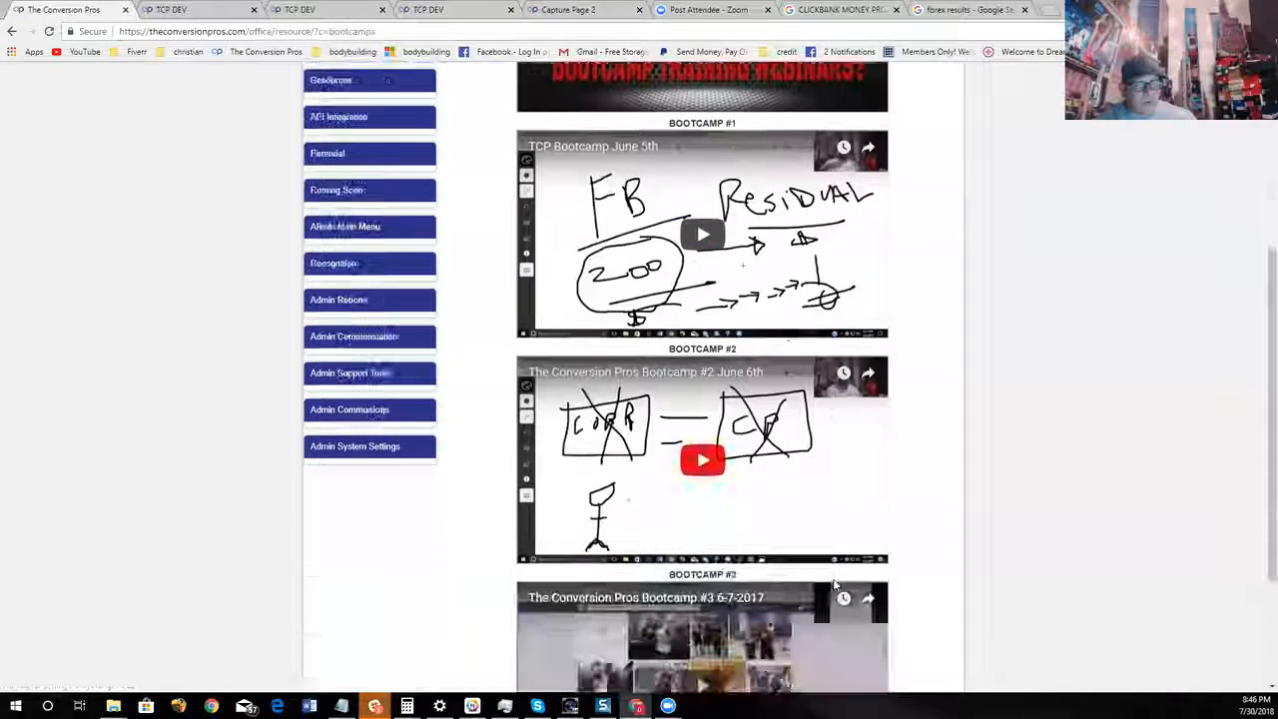
pyautogui.scroll(5, 854, 598)
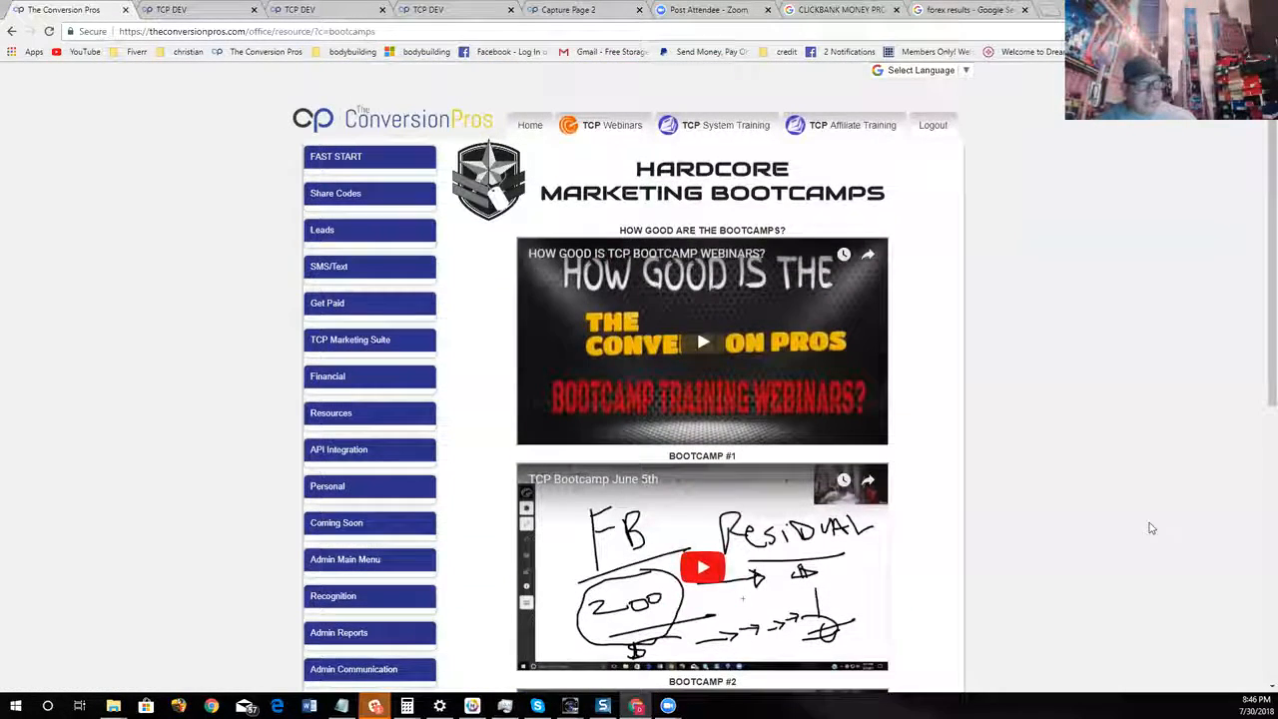